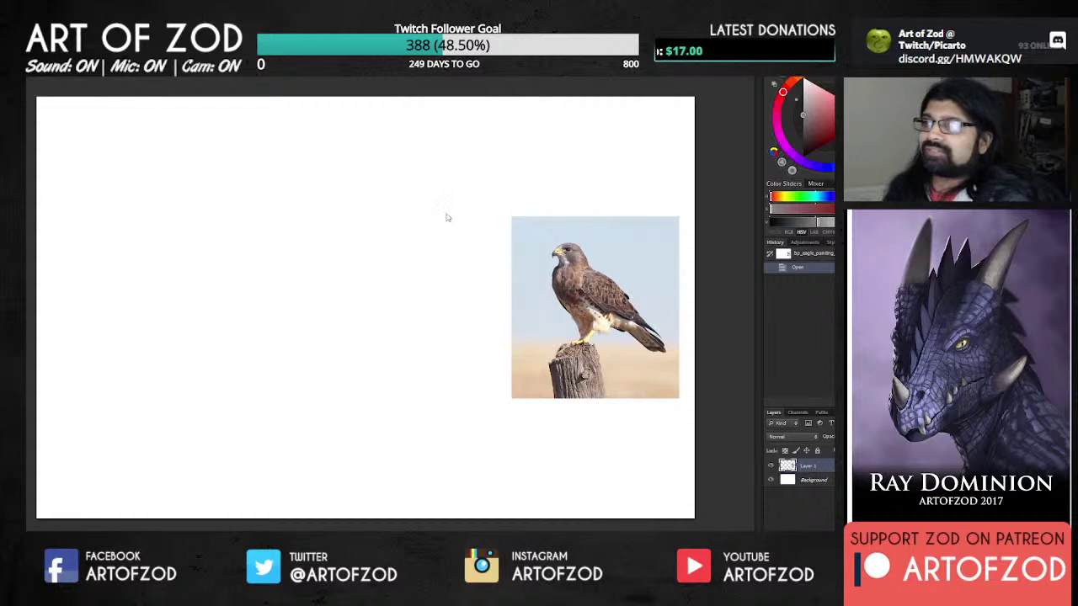
Step: Close the hawk reference document, then duplicate the Riolu layer group in the Pokémon draft and expand the copy
{"action": "key", "text": "ctrl+w"}
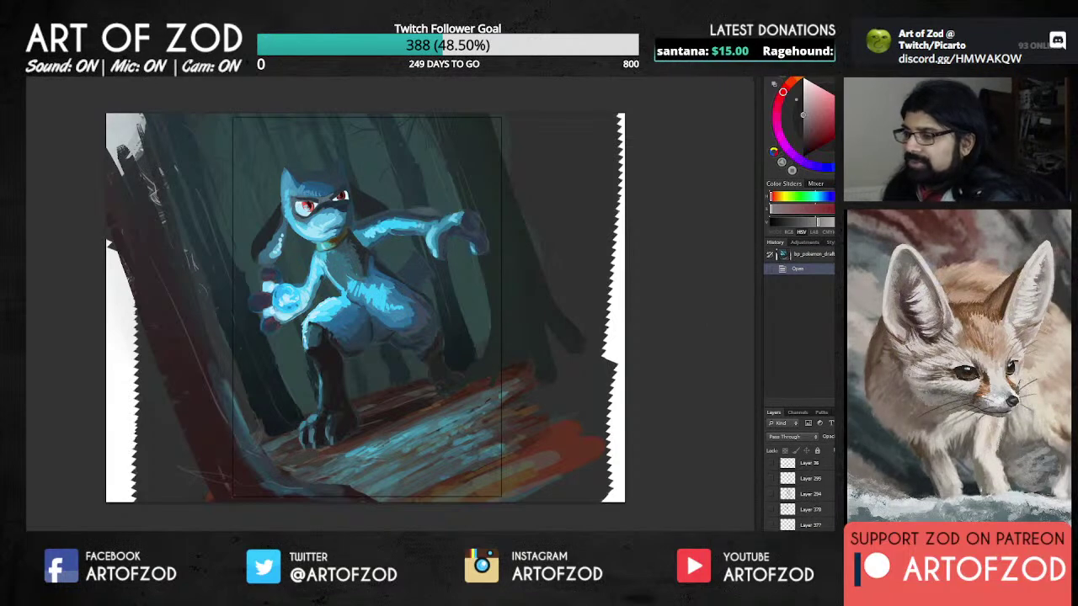
{"action": "scroll", "coordinate": [799, 493], "scroll_direction": "down", "scroll_amount": 6}
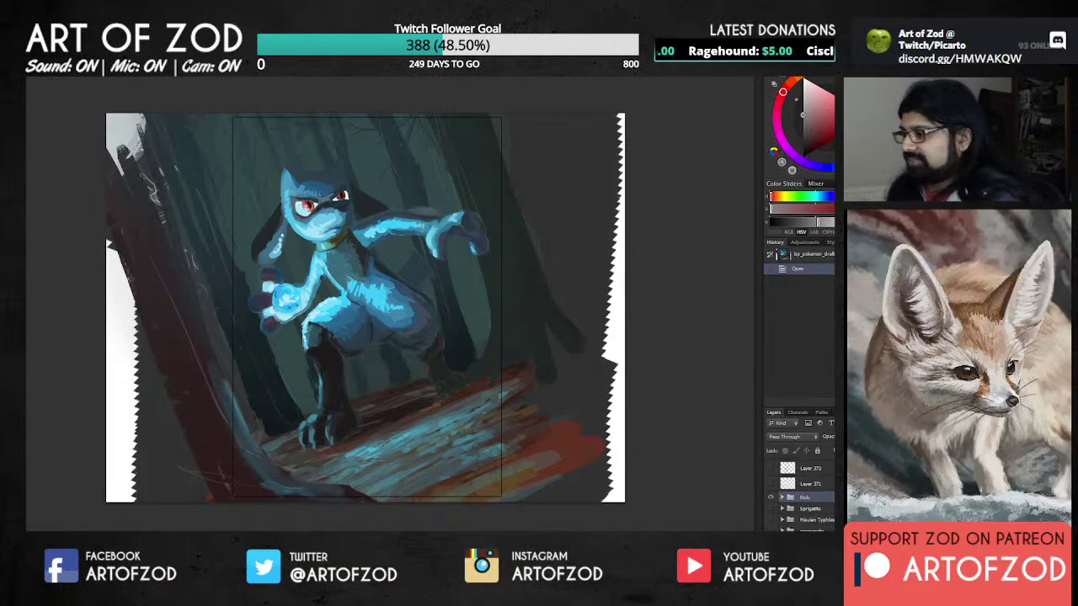
{"action": "key", "text": "ctrl+j"}
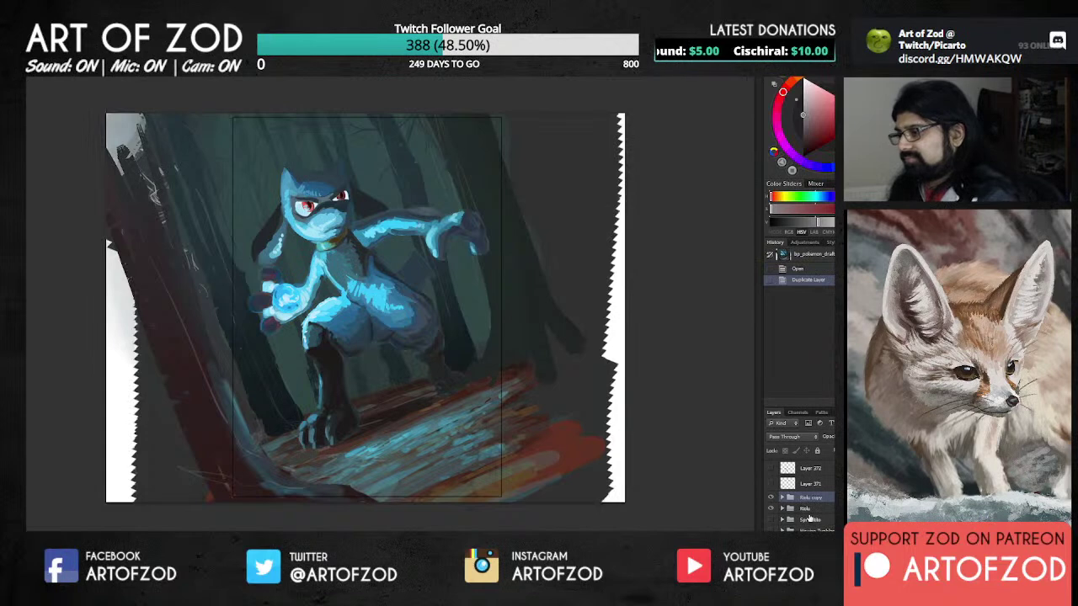
{"action": "left_click", "coordinate": [782, 498]}
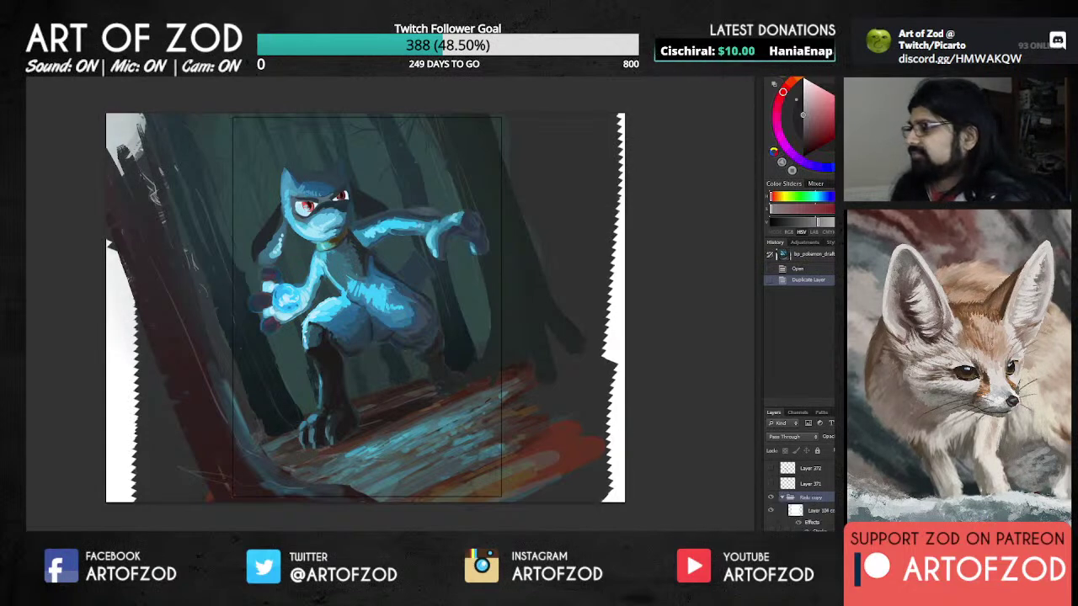
Step: Delete the layer just below the stroked frame layer in the Riolu copy group, and undo the extra deletion
{"action": "scroll", "coordinate": [798, 492], "scroll_direction": "down", "scroll_amount": 8}
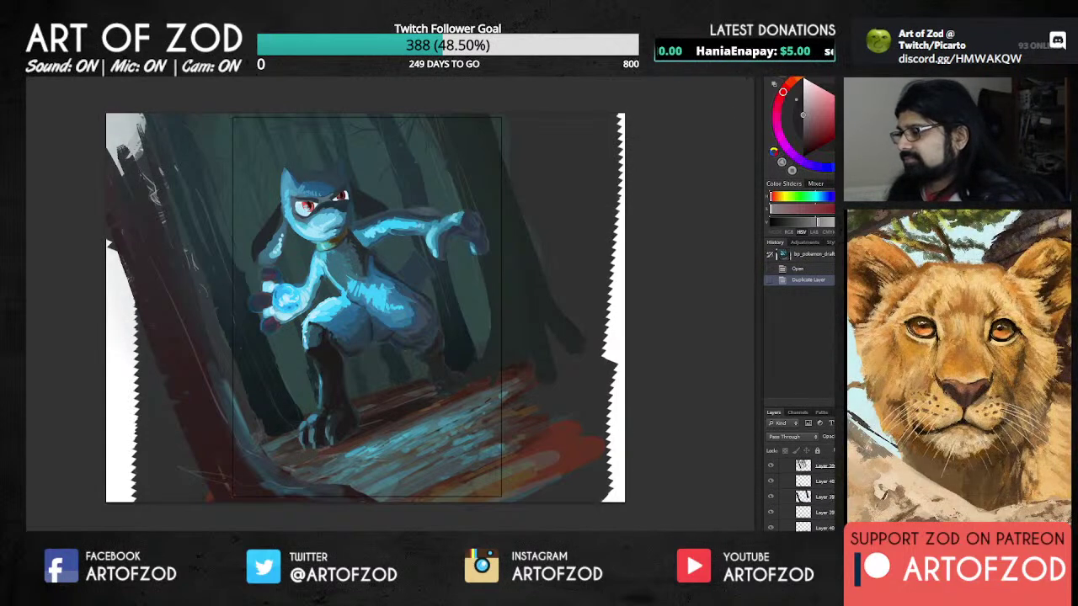
{"action": "scroll", "coordinate": [798, 493], "scroll_direction": "up", "scroll_amount": 1}
{"action": "left_click", "coordinate": [815, 510]}
{"action": "scroll", "coordinate": [827, 485], "scroll_direction": "up", "scroll_amount": 3}
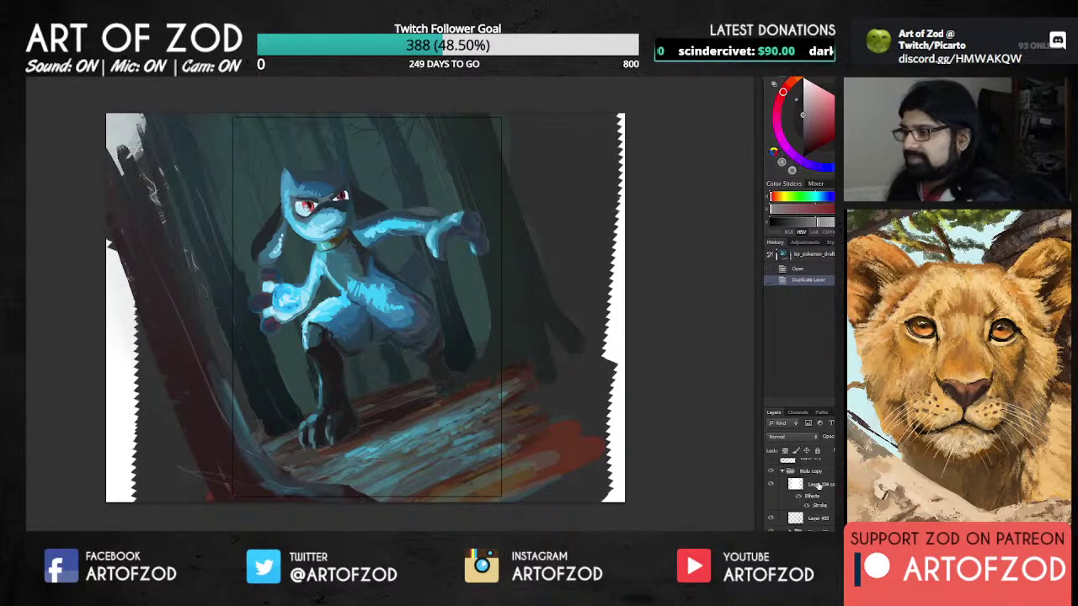
{"action": "left_click", "coordinate": [771, 484]}
{"action": "left_click", "coordinate": [771, 484]}
{"action": "left_click", "coordinate": [813, 517]}
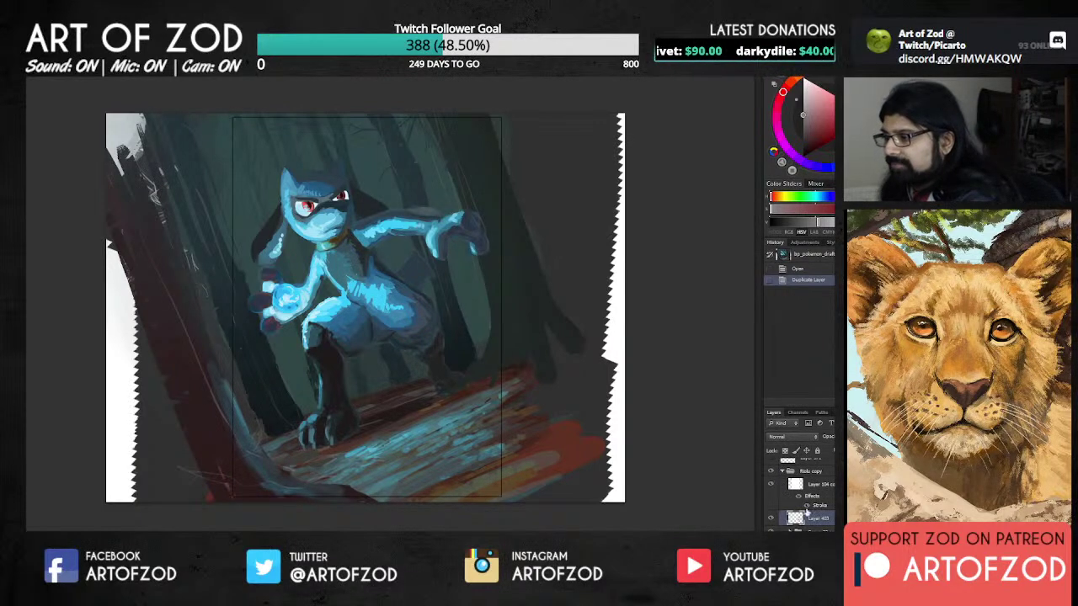
{"action": "left_click", "coordinate": [771, 518]}
{"action": "left_click", "coordinate": [771, 517]}
{"action": "key", "text": "Delete"}
{"action": "key", "text": "Delete"}
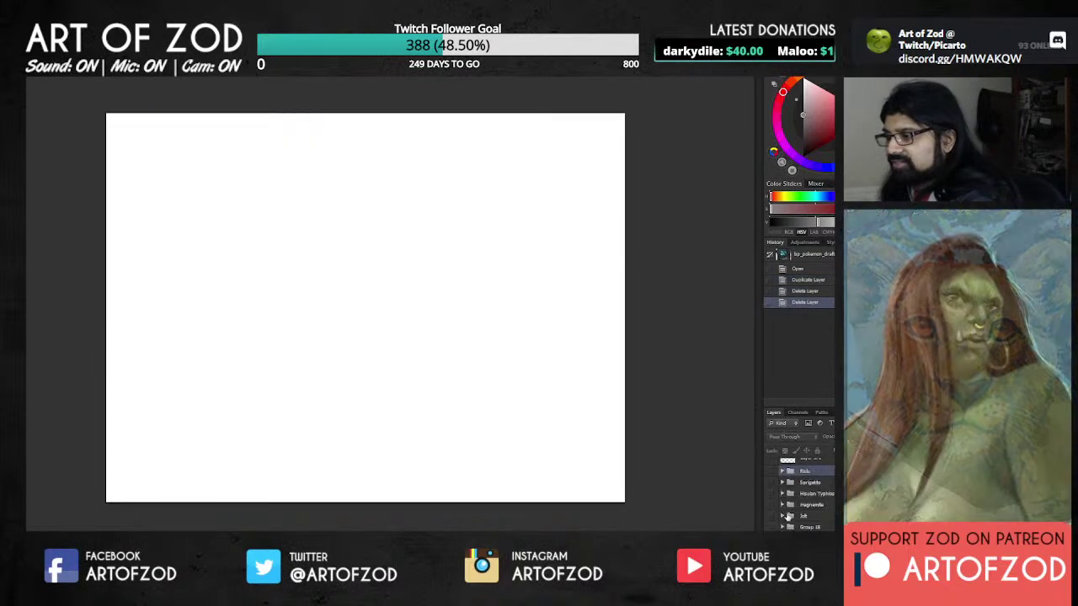
{"action": "key", "text": "ctrl+z"}
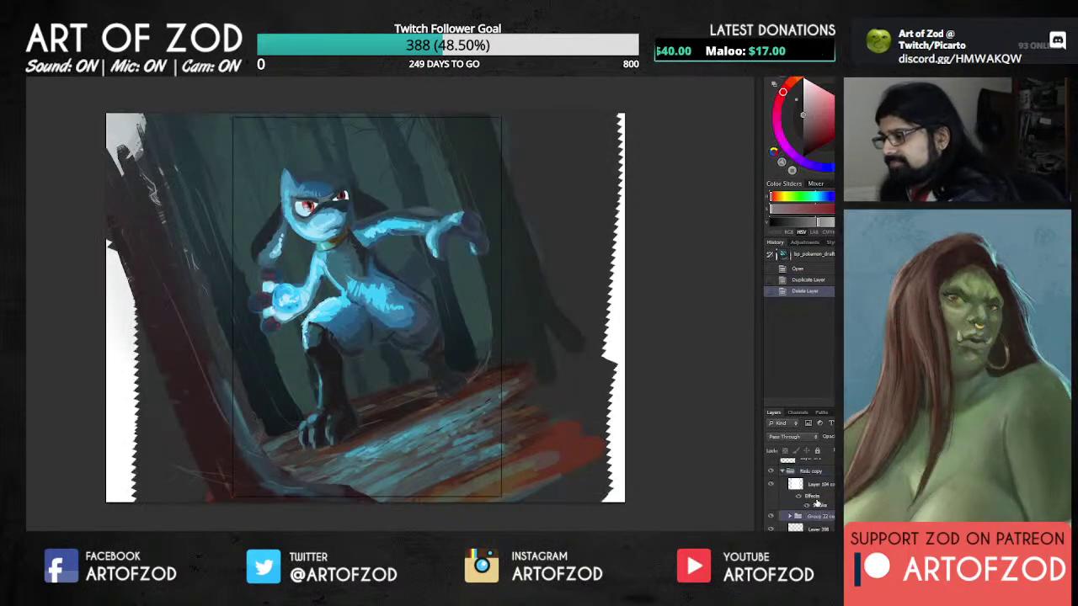
Step: Delete the nested Group 22 copy and the painted layers beneath it from the Riolu copy group
{"action": "left_click", "coordinate": [814, 494]}
{"action": "left_click", "coordinate": [812, 518]}
{"action": "left_click", "coordinate": [772, 516]}
{"action": "left_click", "coordinate": [772, 516]}
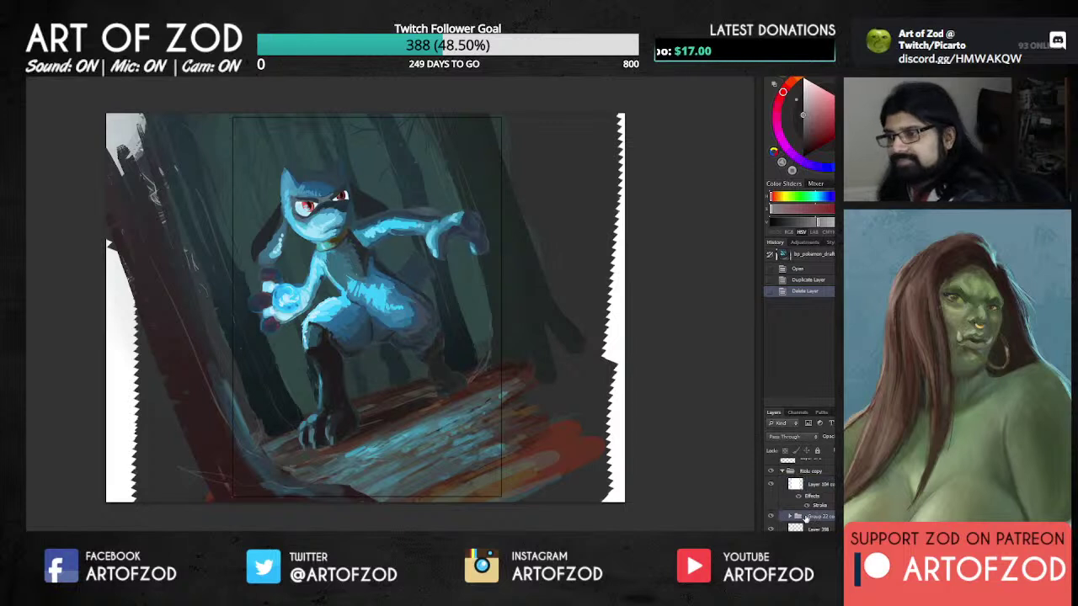
{"action": "key", "text": "Delete"}
{"action": "key", "text": "Delete"}
{"action": "key", "text": "Delete"}
{"action": "key", "text": "Delete"}
{"action": "key", "text": "Delete"}
{"action": "key", "text": "Delete"}
{"action": "key", "text": "Delete"}
{"action": "key", "text": "Delete"}
{"action": "key", "text": "Delete"}
{"action": "key", "text": "Delete"}
{"action": "key", "text": "Delete"}
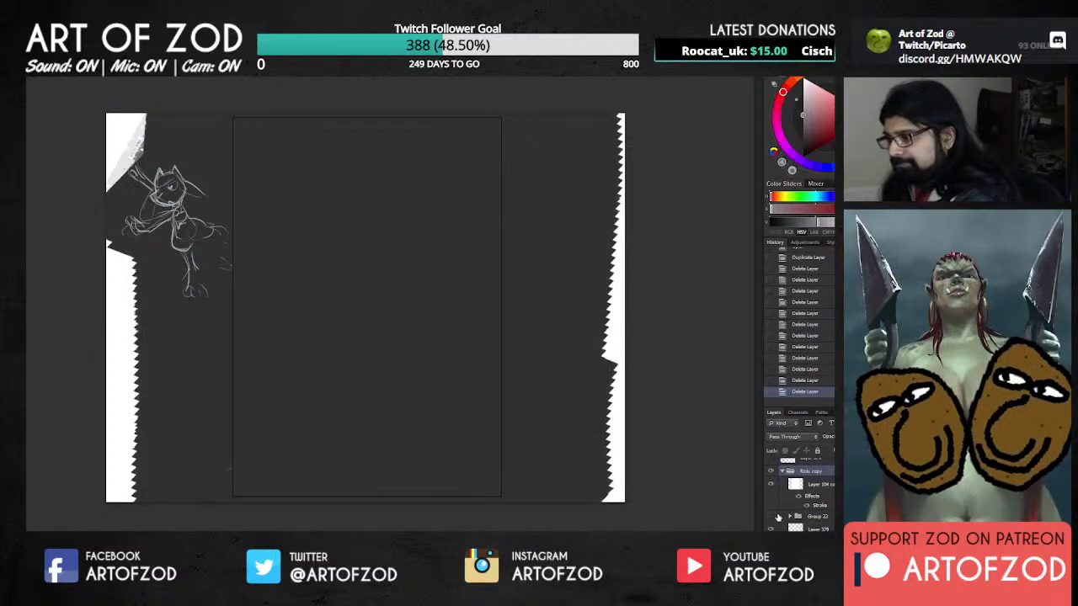
Step: Delete Group 22 and the small character sketch layer from the Riolu copy group, keeping the dark base layer
{"action": "left_click", "coordinate": [772, 516]}
{"action": "left_click", "coordinate": [772, 516]}
{"action": "left_click", "coordinate": [810, 515]}
{"action": "left_click", "coordinate": [771, 474]}
{"action": "left_click", "coordinate": [772, 474]}
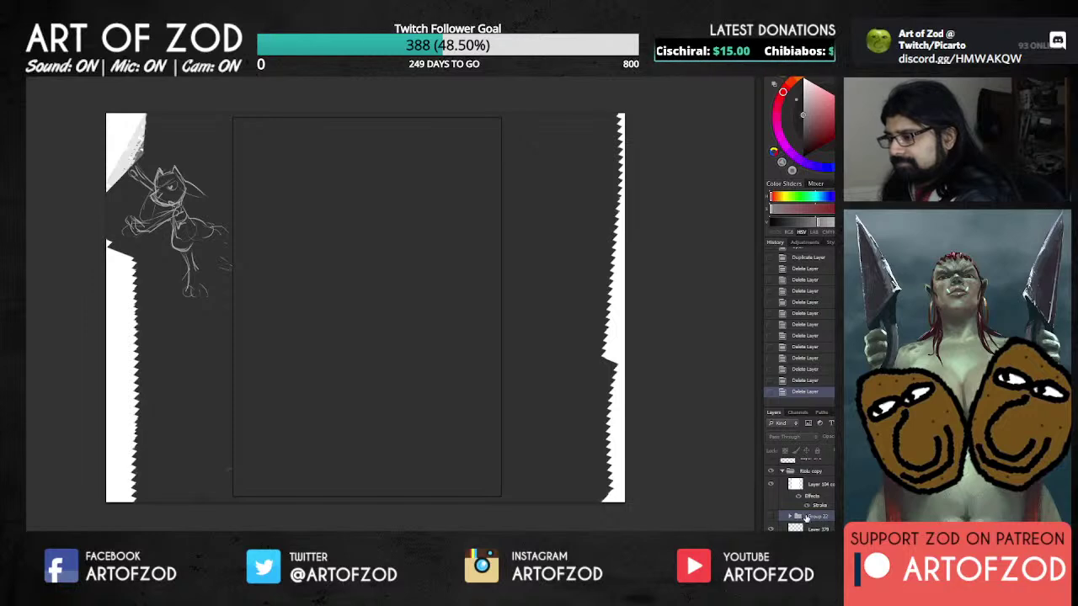
{"action": "key", "text": "Delete"}
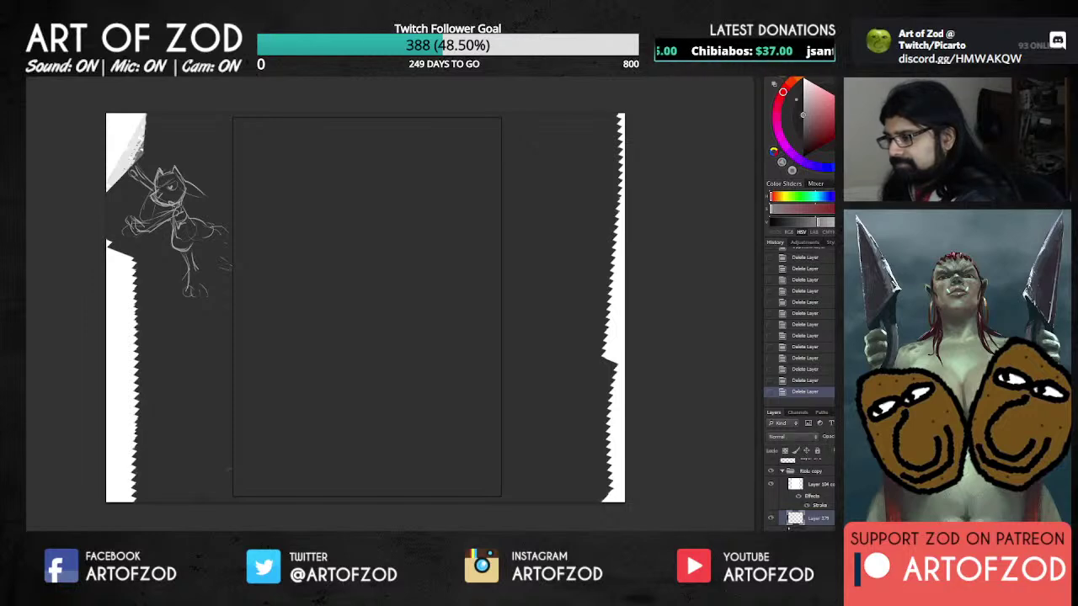
{"action": "key", "text": "Delete"}
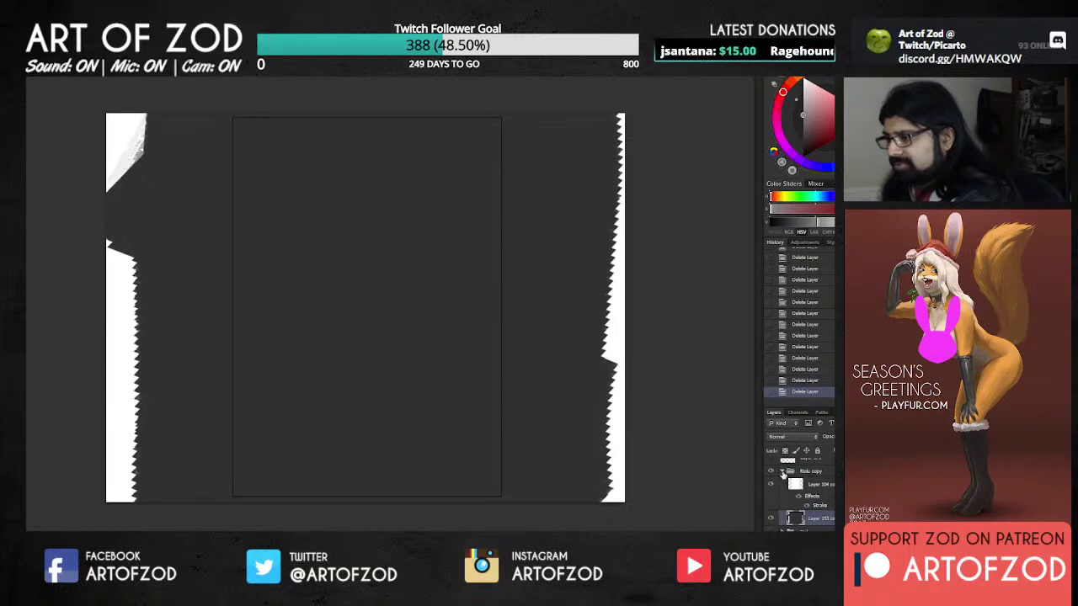
Step: Collapse the Riolu copy group and rename it glaceon
{"action": "left_click", "coordinate": [782, 472]}
{"action": "left_click", "coordinate": [772, 472]}
{"action": "left_click", "coordinate": [772, 482]}
{"action": "left_click", "coordinate": [771, 482]}
{"action": "left_click", "coordinate": [772, 471]}
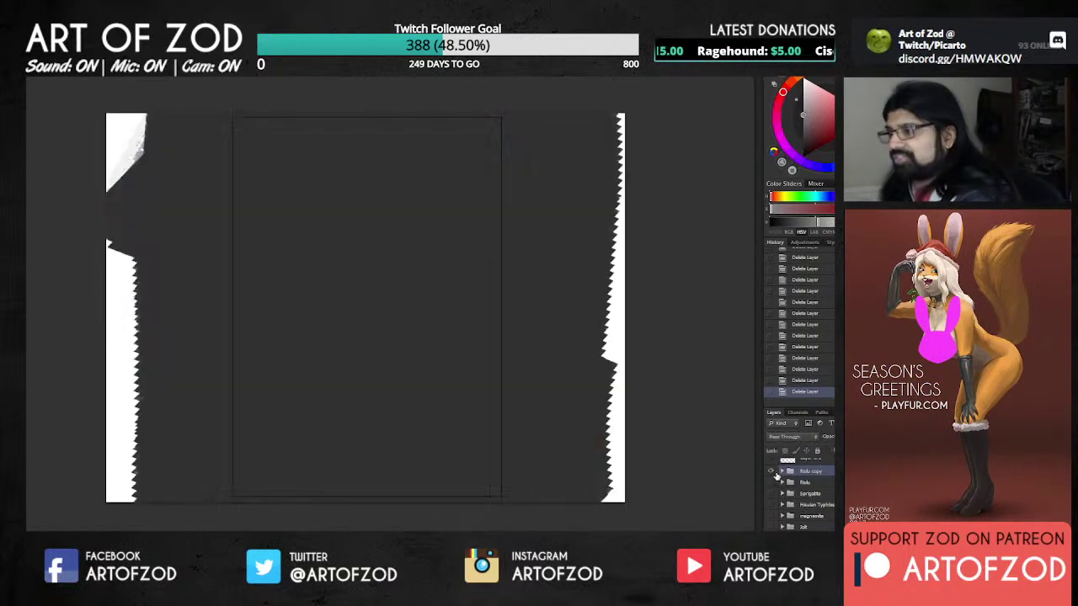
{"action": "left_click", "coordinate": [772, 483]}
{"action": "left_click", "coordinate": [772, 483]}
{"action": "double_click", "coordinate": [810, 473]}
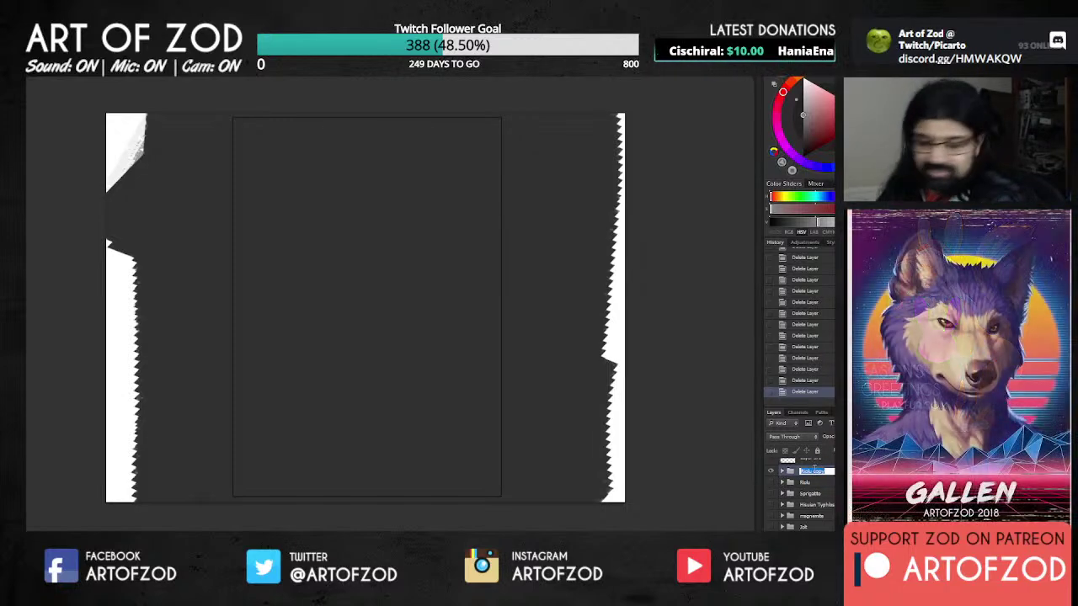
{"action": "type", "text": "gla"}
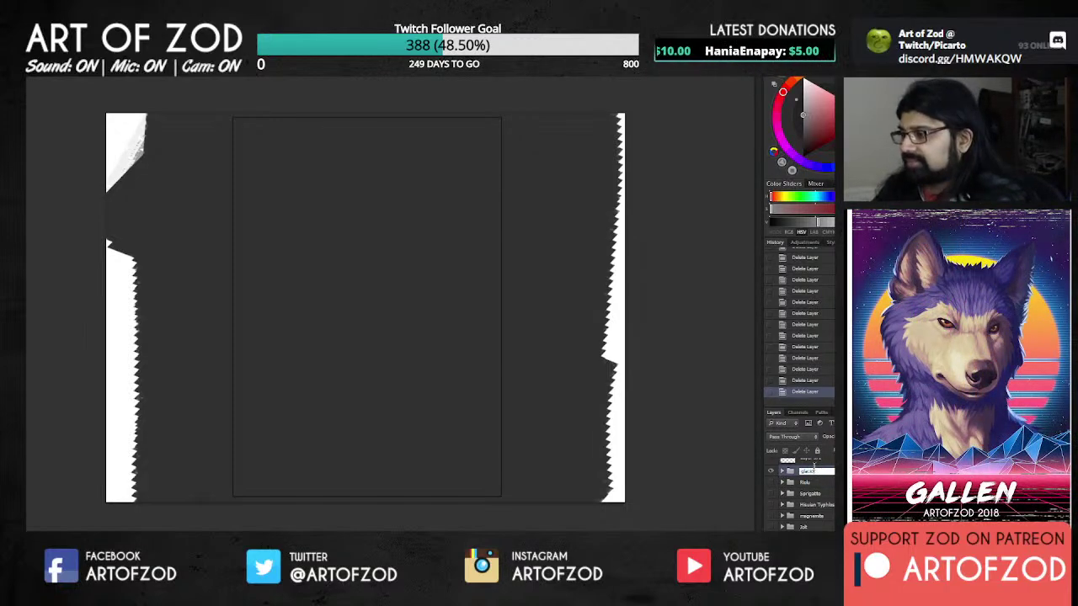
{"action": "key", "text": "Return"}
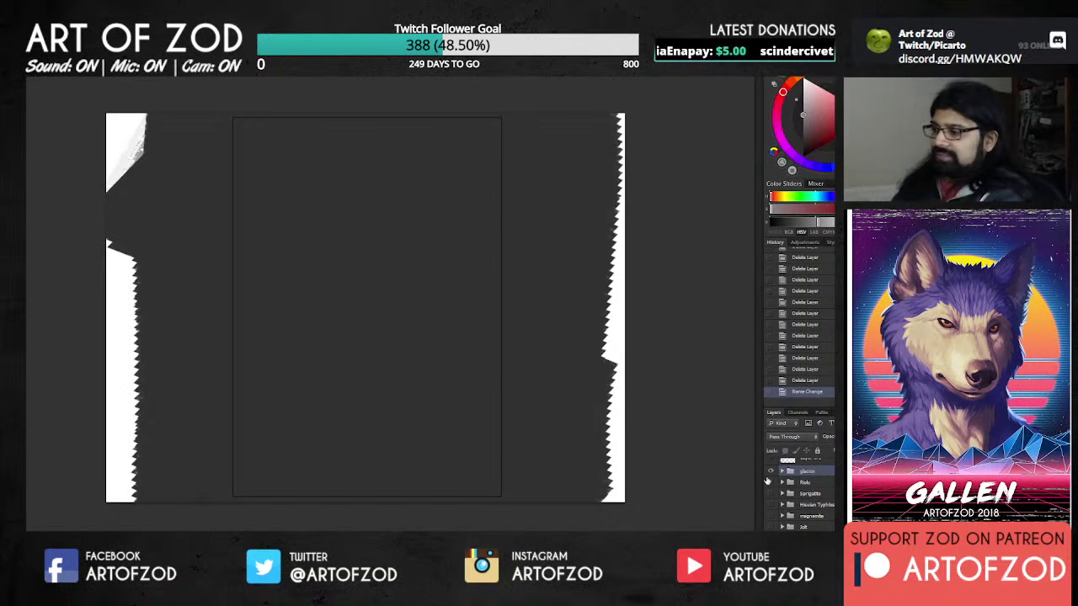
Step: Hide the glaceon group and show the Riolu group
{"action": "left_click", "coordinate": [772, 473]}
{"action": "left_click", "coordinate": [772, 473]}
{"action": "left_click", "coordinate": [773, 484]}
{"action": "left_click", "coordinate": [774, 483]}
{"action": "left_click", "coordinate": [772, 473]}
{"action": "left_click", "coordinate": [772, 482]}
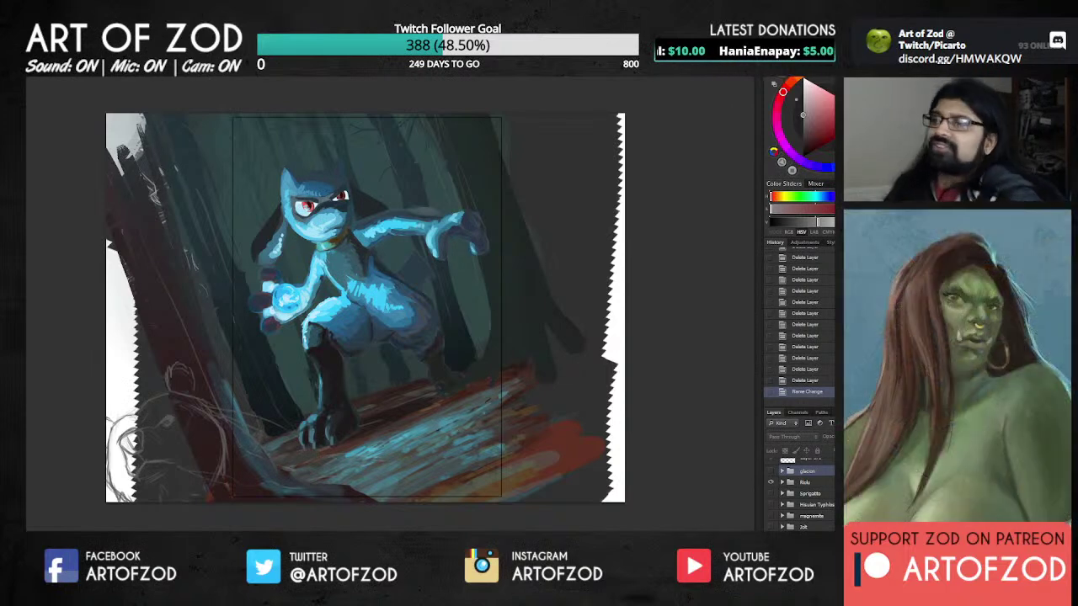
{"action": "scroll", "coordinate": [799, 493], "scroll_direction": "up", "scroll_amount": 3}
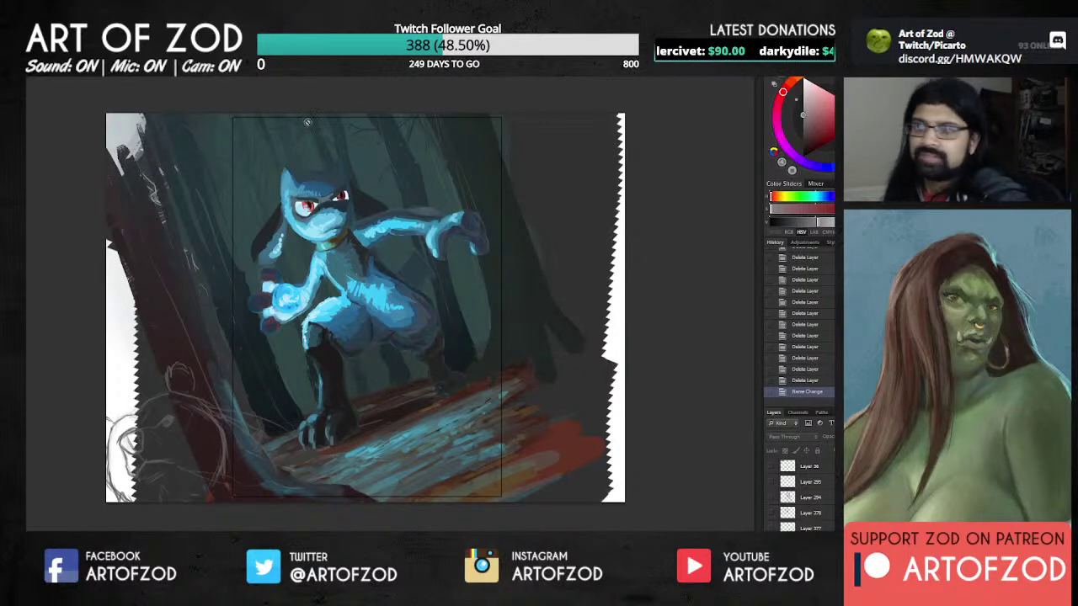
{"action": "left_click", "coordinate": [771, 497]}
{"action": "left_click", "coordinate": [771, 497]}
{"action": "left_click", "coordinate": [771, 497]}
{"action": "left_click", "coordinate": [772, 498]}
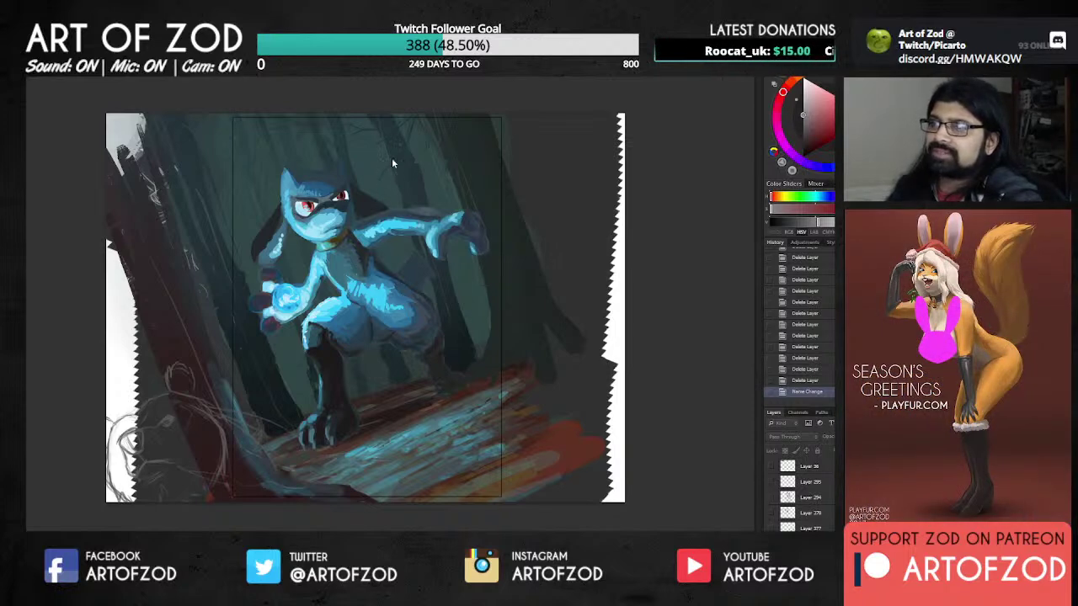
Step: Create a new blank white document and add an empty layer above the background
{"action": "left_click", "coordinate": [531, 135]}
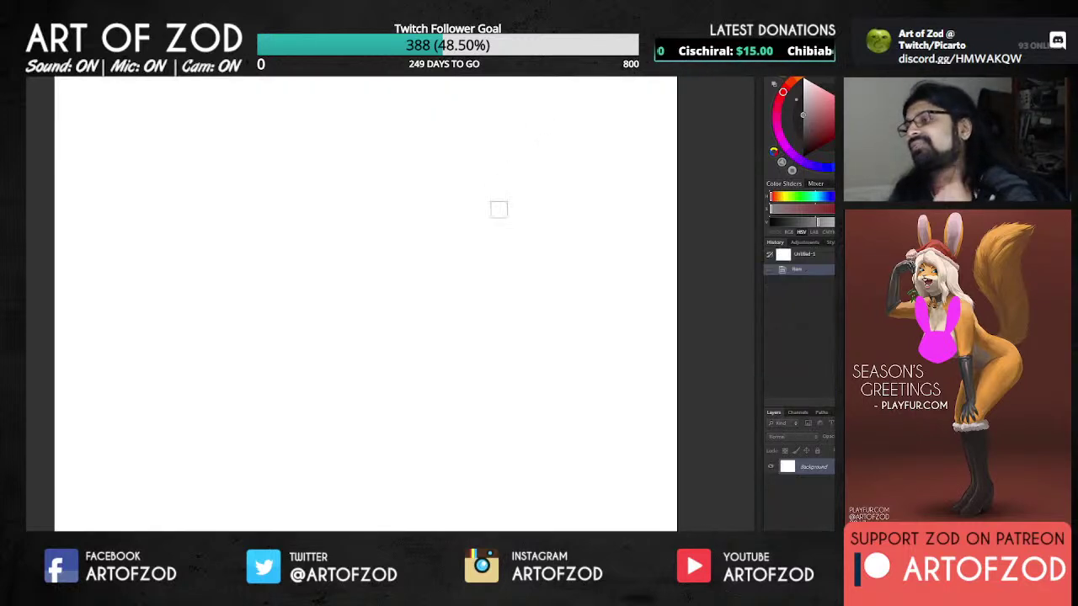
{"action": "key", "text": "ctrl+shift+alt+n"}
{"action": "key", "text": "ctrl+minus"}
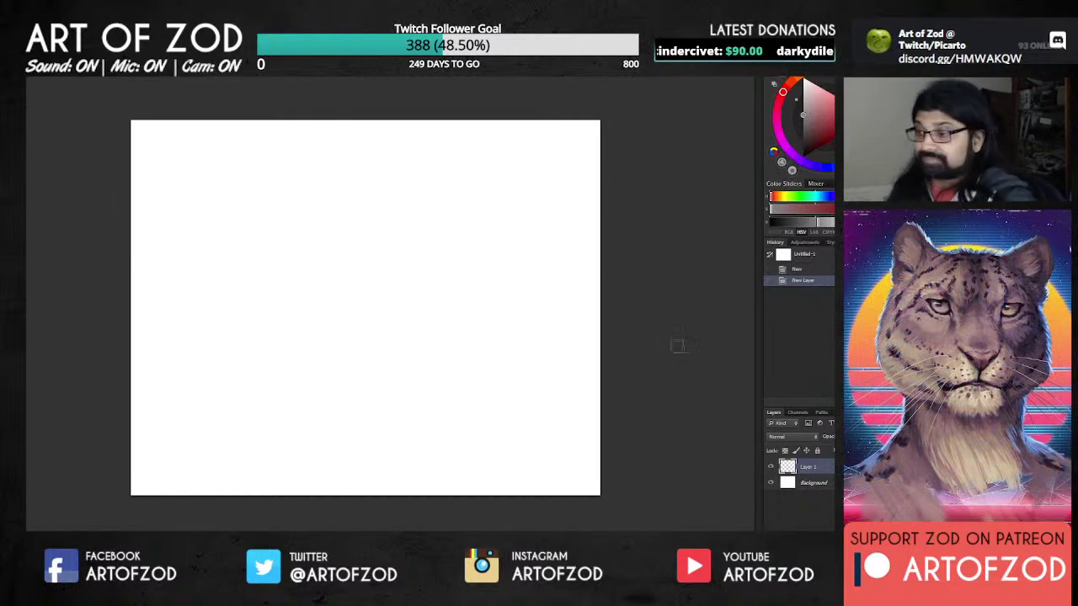
{"action": "scroll", "coordinate": [393, 223], "scroll_direction": "down", "scroll_amount": 1}
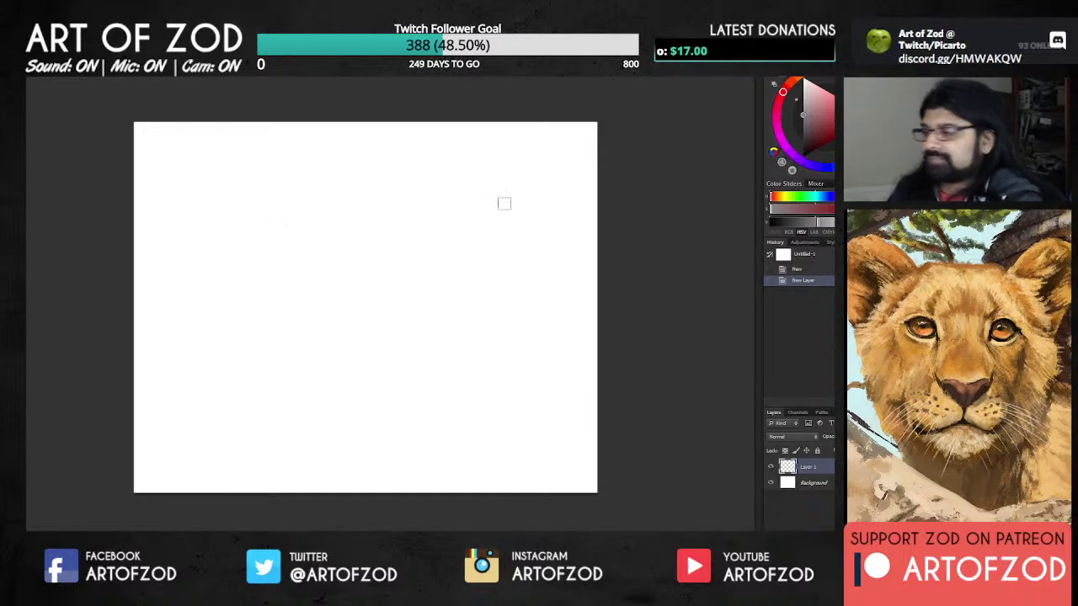
Step: With a smaller brush, sketch the flat crown and sloping upper sides of an animal head on the new layer
{"action": "scroll", "coordinate": [646, 266], "scroll_direction": "down", "scroll_amount": 3}
{"action": "scroll", "coordinate": [647, 266], "scroll_direction": "up", "scroll_amount": 3}
{"action": "key", "text": "["}
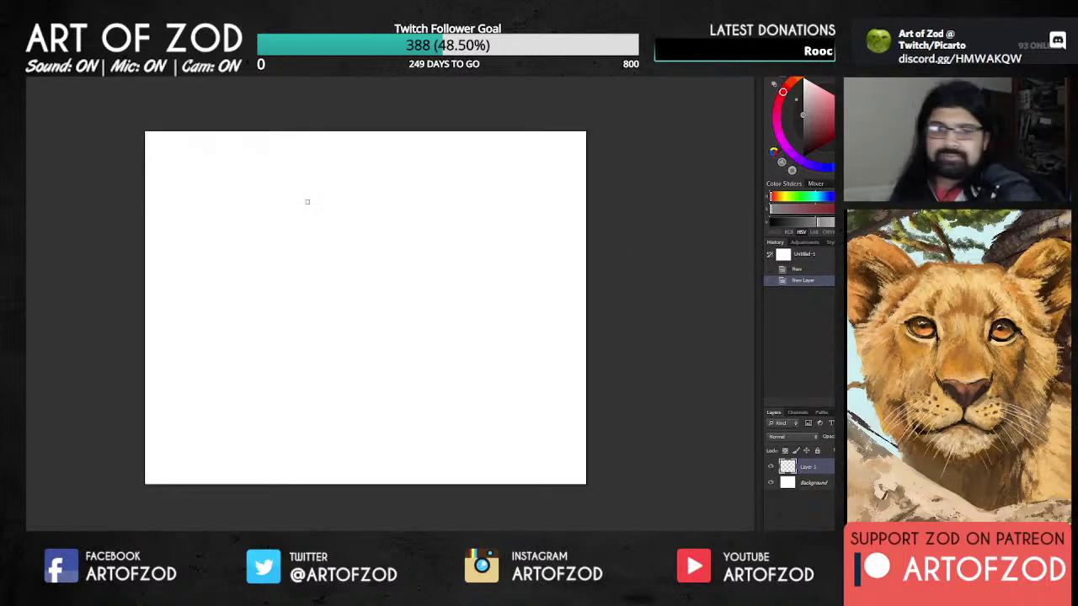
{"action": "left_click", "coordinate": [349, 181]}
{"action": "left_click_drag", "start_coordinate": [299, 248], "coordinate": [335, 212]}
{"action": "mouse_move", "coordinate": [300, 250]}
{"action": "left_mouse_down"}
{"action": "mouse_move", "coordinate": [337, 208]}
{"action": "mouse_move", "coordinate": [410, 207]}
{"action": "left_mouse_up"}
{"action": "mouse_move", "coordinate": [334, 204]}
{"action": "left_mouse_down"}
{"action": "mouse_move", "coordinate": [408, 207]}
{"action": "mouse_move", "coordinate": [426, 241]}
{"action": "left_mouse_up"}
{"action": "left_click_drag", "start_coordinate": [421, 232], "coordinate": [438, 283]}
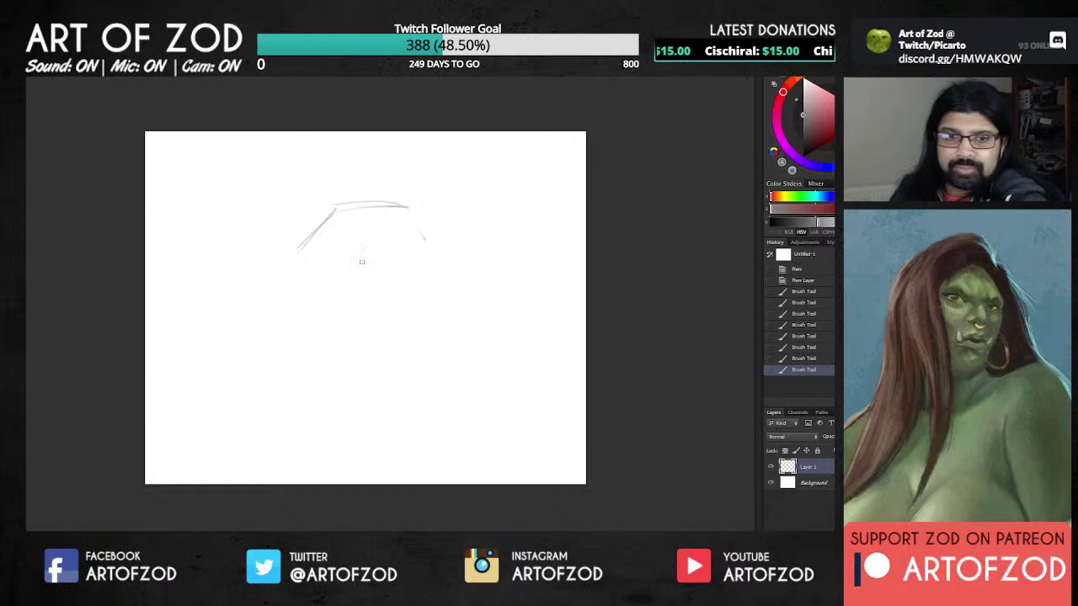
Step: Sketch long curved contours down both sides of the head and a light guide line down the forehead
{"action": "left_click_drag", "start_coordinate": [386, 213], "coordinate": [409, 265]}
{"action": "left_click_drag", "start_coordinate": [336, 216], "coordinate": [281, 318]}
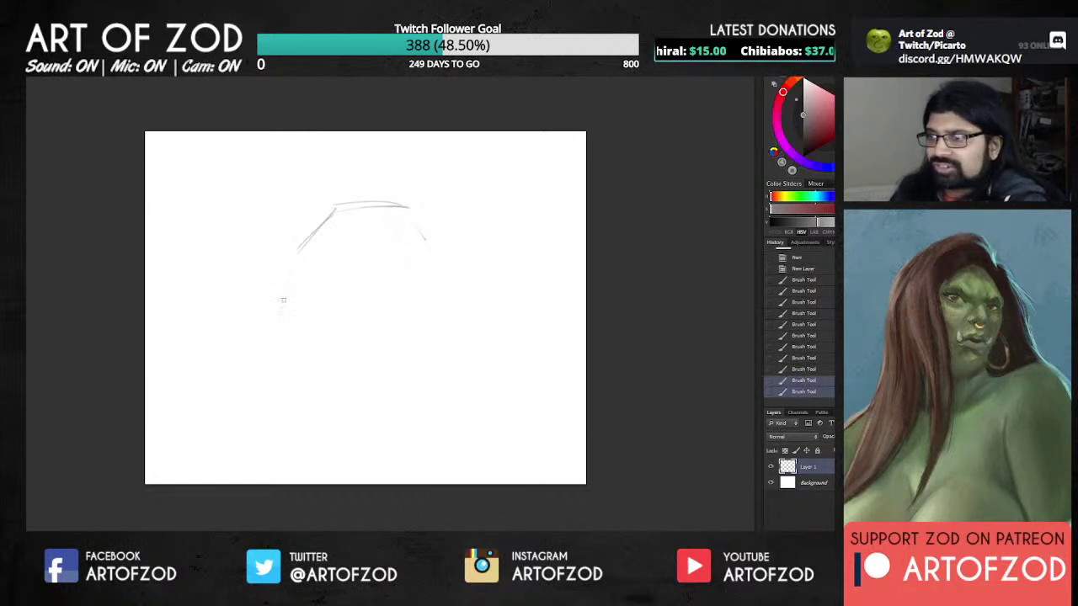
{"action": "left_click_drag", "start_coordinate": [413, 211], "coordinate": [453, 310]}
{"action": "left_click_drag", "start_coordinate": [390, 214], "coordinate": [412, 263]}
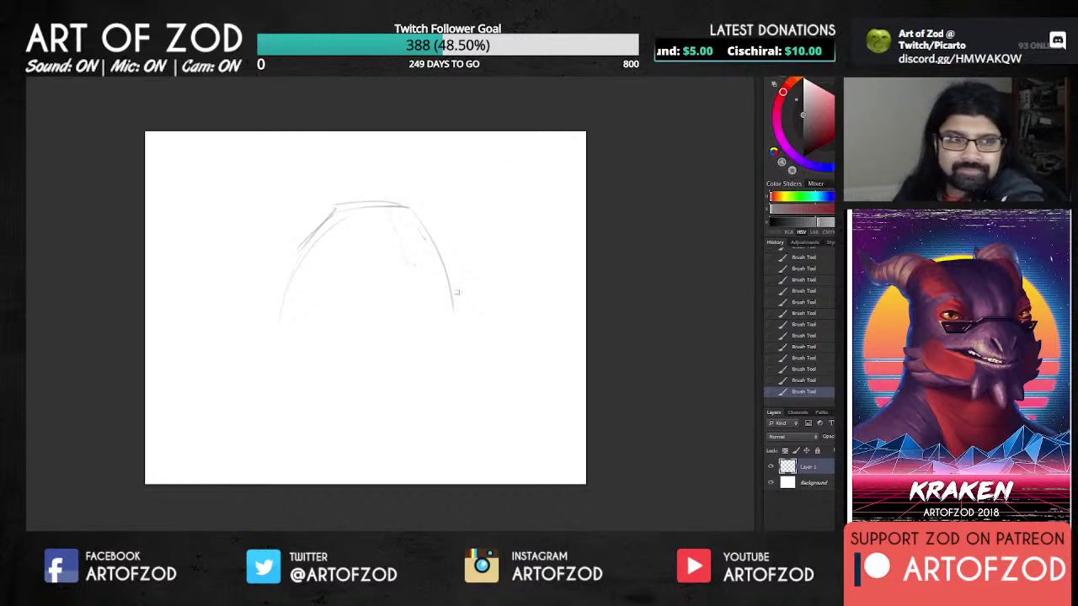
Step: Mark both brows and block in the small snout tip at the lower end of the face contour
{"action": "left_click_drag", "start_coordinate": [358, 266], "coordinate": [432, 253]}
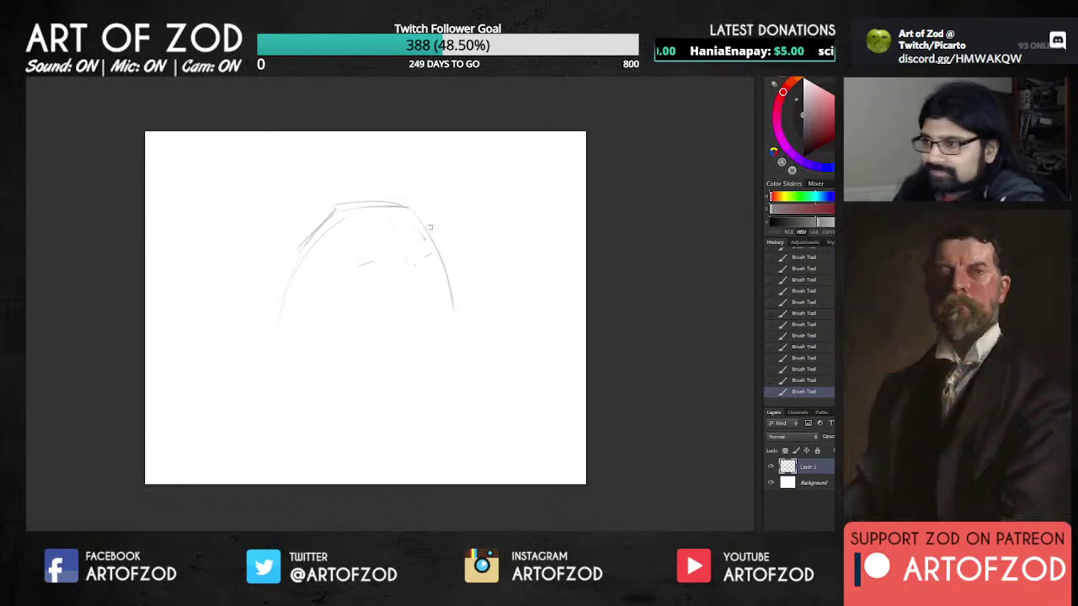
{"action": "mouse_move", "coordinate": [467, 324]}
{"action": "left_mouse_down"}
{"action": "mouse_move", "coordinate": [480, 340]}
{"action": "mouse_move", "coordinate": [476, 316]}
{"action": "left_mouse_up"}
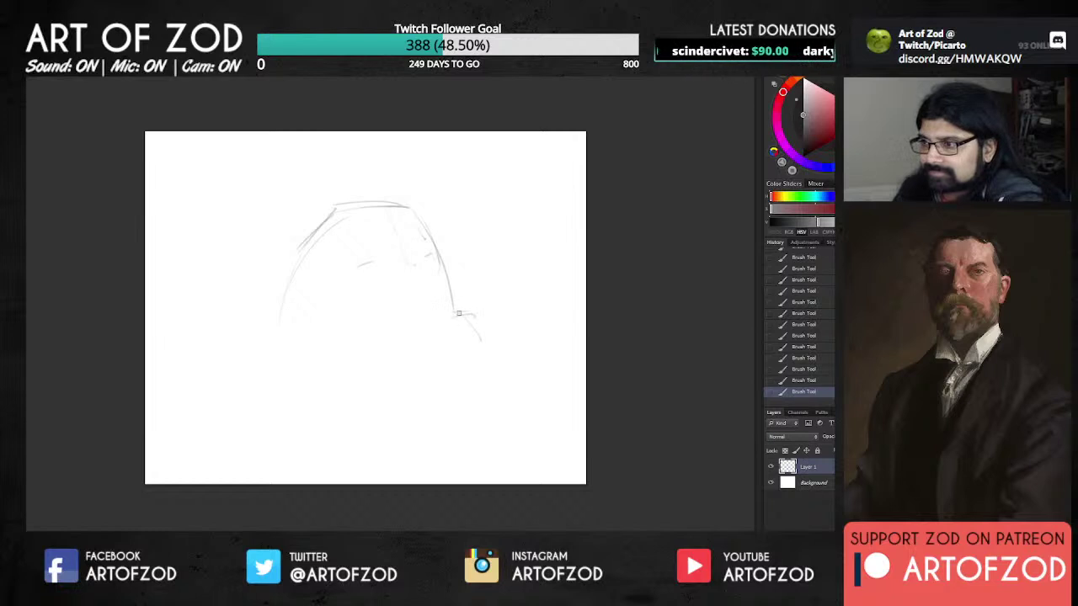
{"action": "mouse_move", "coordinate": [478, 330]}
{"action": "left_mouse_down"}
{"action": "mouse_move", "coordinate": [420, 274]}
{"action": "mouse_move", "coordinate": [474, 319]}
{"action": "mouse_move", "coordinate": [456, 354]}
{"action": "left_mouse_up"}
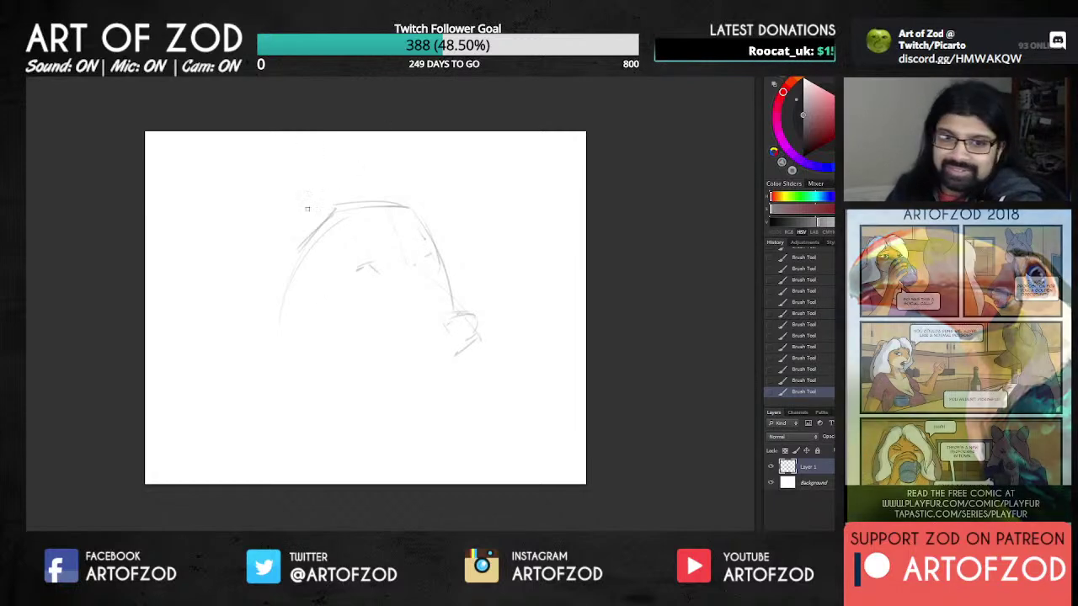
Step: Reinforce the outer contours on both sides of the head and build up the near eye
{"action": "left_click_drag", "start_coordinate": [318, 223], "coordinate": [266, 347]}
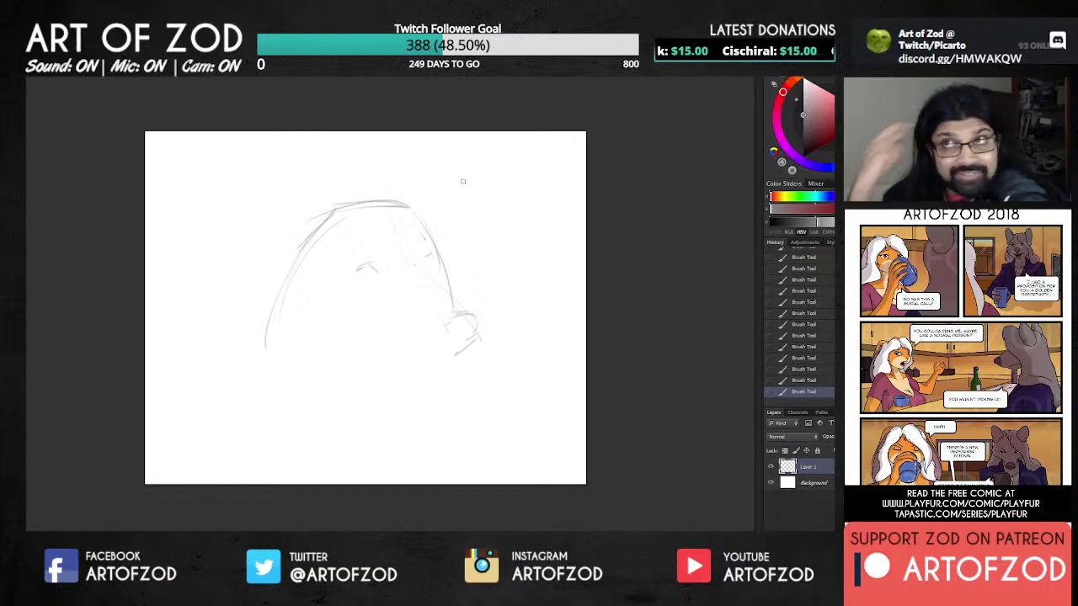
{"action": "left_click_drag", "start_coordinate": [409, 203], "coordinate": [437, 252]}
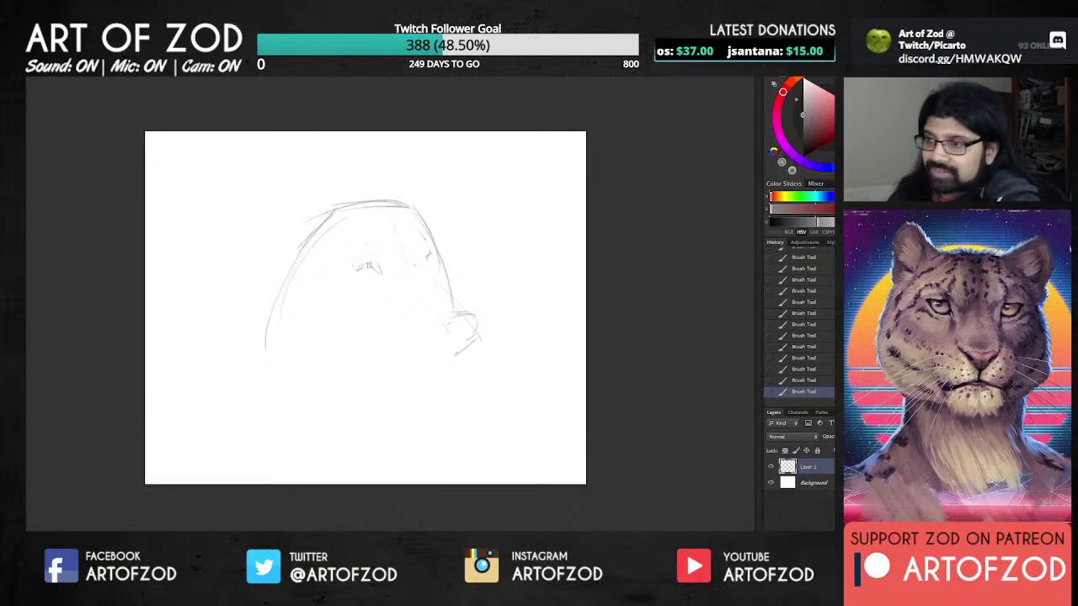
{"action": "left_click_drag", "start_coordinate": [361, 271], "coordinate": [382, 269]}
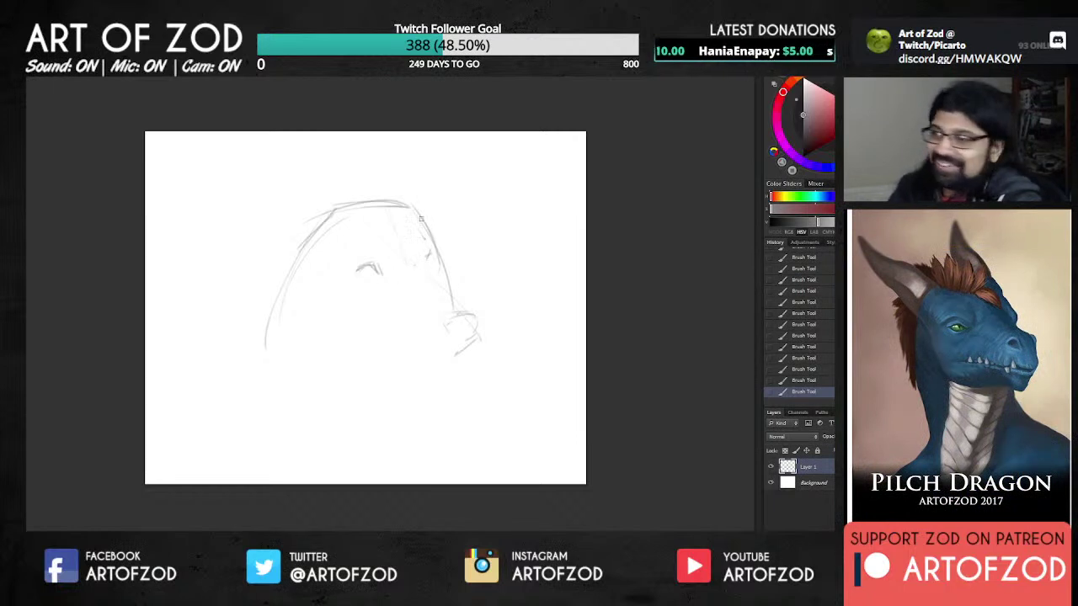
{"action": "left_click_drag", "start_coordinate": [354, 272], "coordinate": [372, 266]}
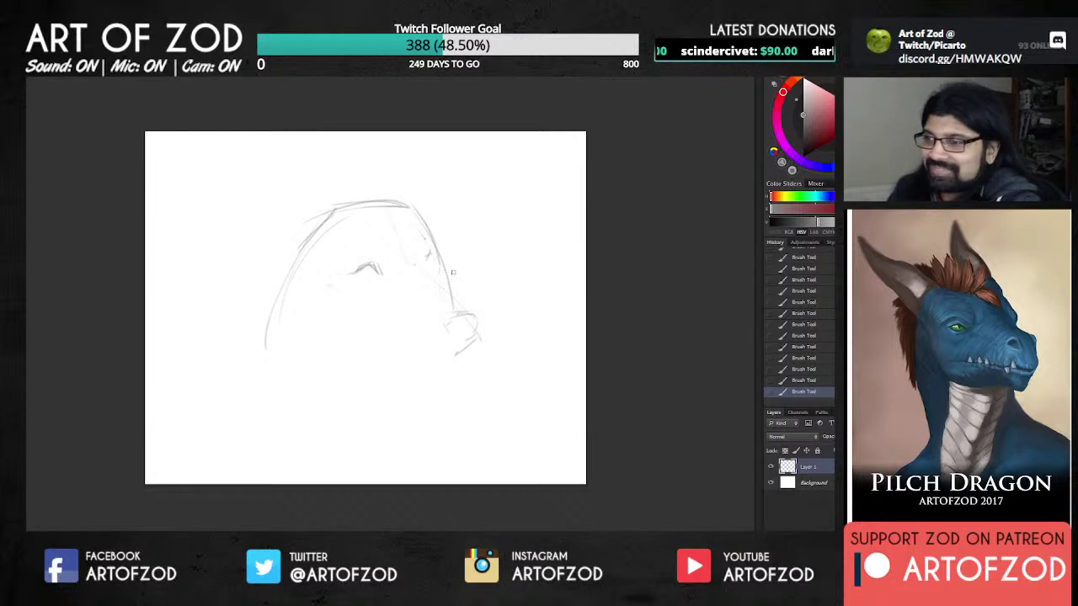
Step: Sketch light ear strokes off both ends of the crown and rough in the front of the muzzle and the mouth line
{"action": "left_click_drag", "start_coordinate": [332, 204], "coordinate": [251, 178]}
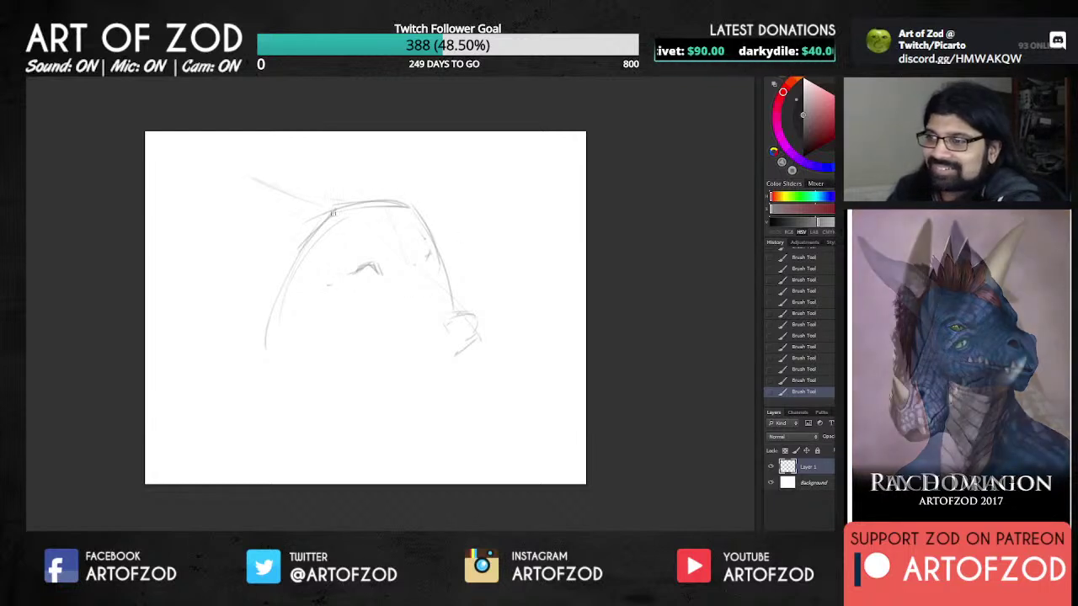
{"action": "left_click_drag", "start_coordinate": [377, 188], "coordinate": [428, 236]}
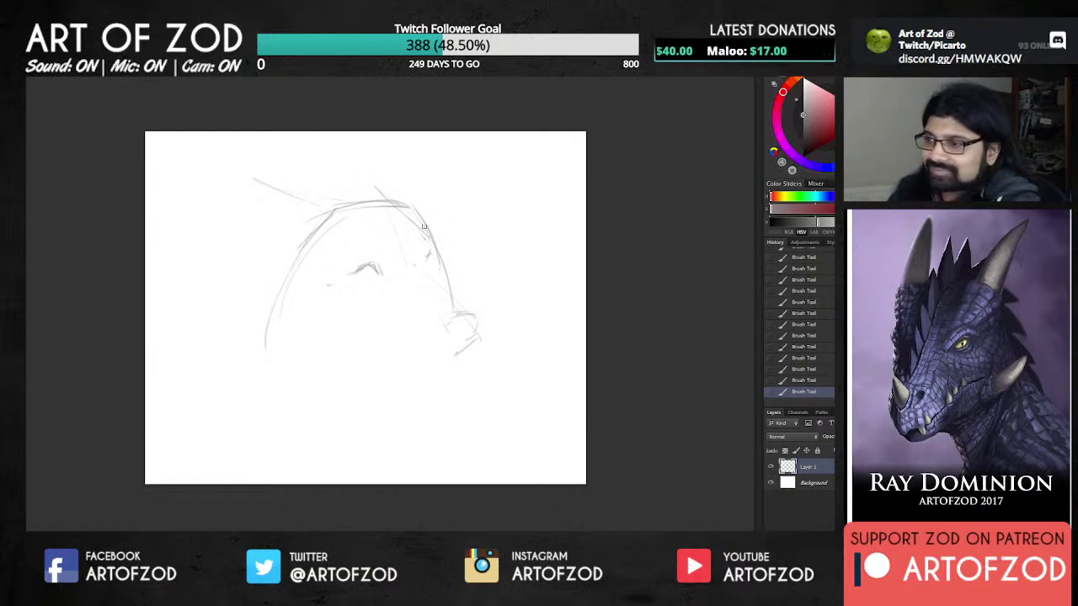
{"action": "left_click_drag", "start_coordinate": [455, 302], "coordinate": [478, 329]}
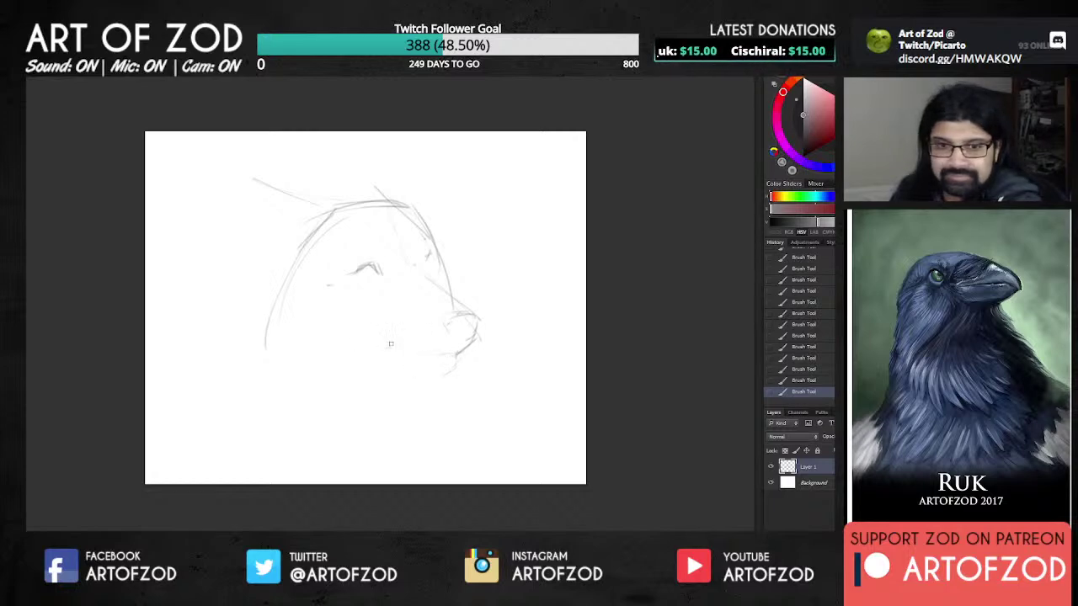
{"action": "left_click_drag", "start_coordinate": [412, 348], "coordinate": [459, 353]}
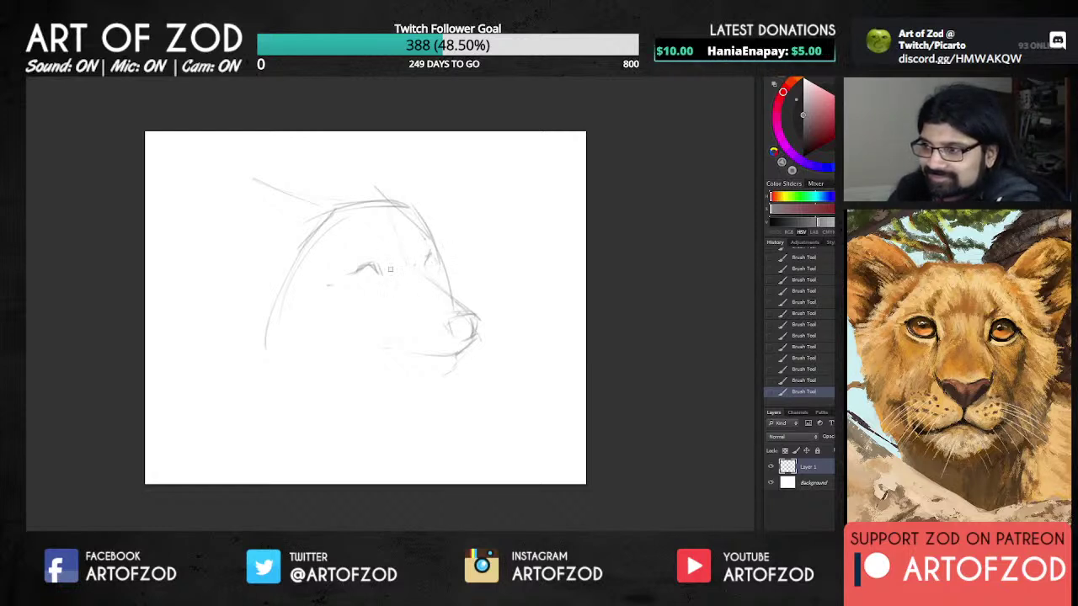
Step: Develop the near eye with cheek lines beneath it, and add angled strokes across the forehead above both eyes
{"action": "left_click_drag", "start_coordinate": [379, 271], "coordinate": [353, 274]}
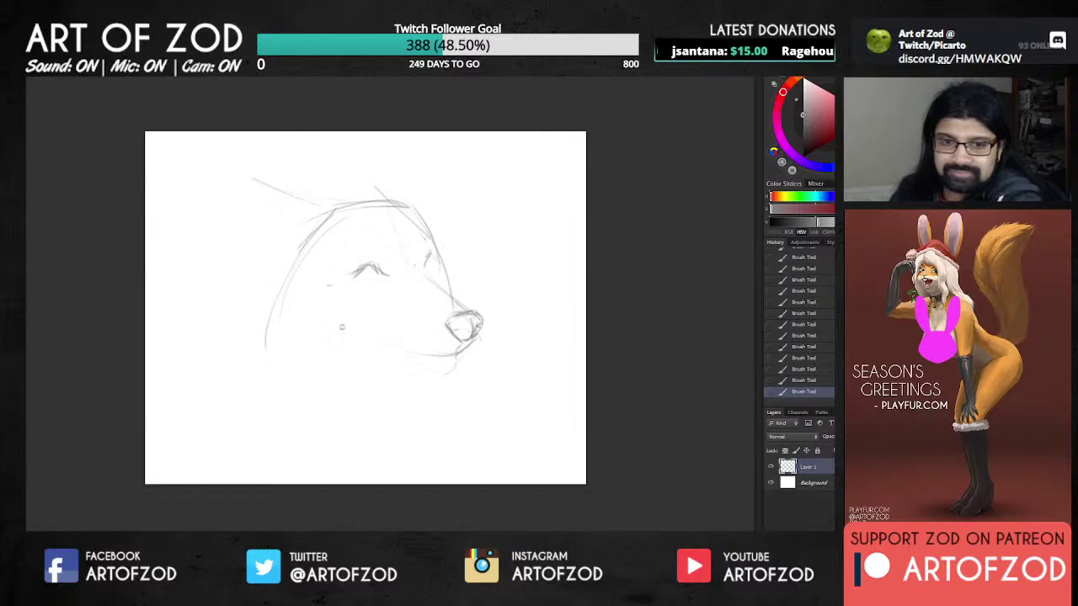
{"action": "mouse_move", "coordinate": [365, 266]}
{"action": "left_mouse_down"}
{"action": "mouse_move", "coordinate": [370, 275]}
{"action": "mouse_move", "coordinate": [346, 275]}
{"action": "mouse_move", "coordinate": [390, 291]}
{"action": "mouse_move", "coordinate": [368, 333]}
{"action": "mouse_move", "coordinate": [389, 347]}
{"action": "left_mouse_up"}
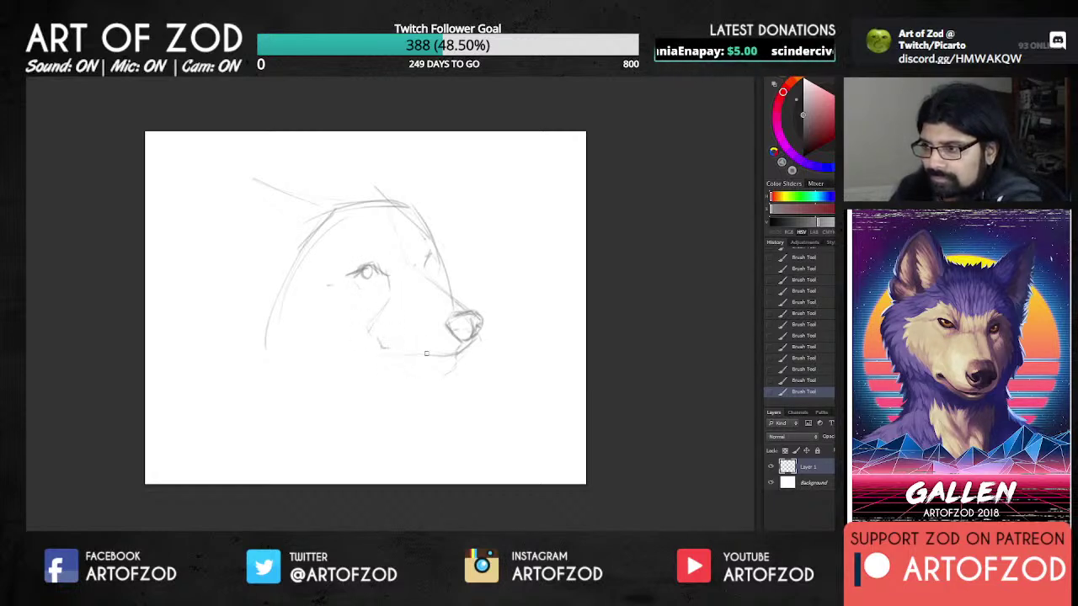
{"action": "left_click_drag", "start_coordinate": [340, 296], "coordinate": [360, 325]}
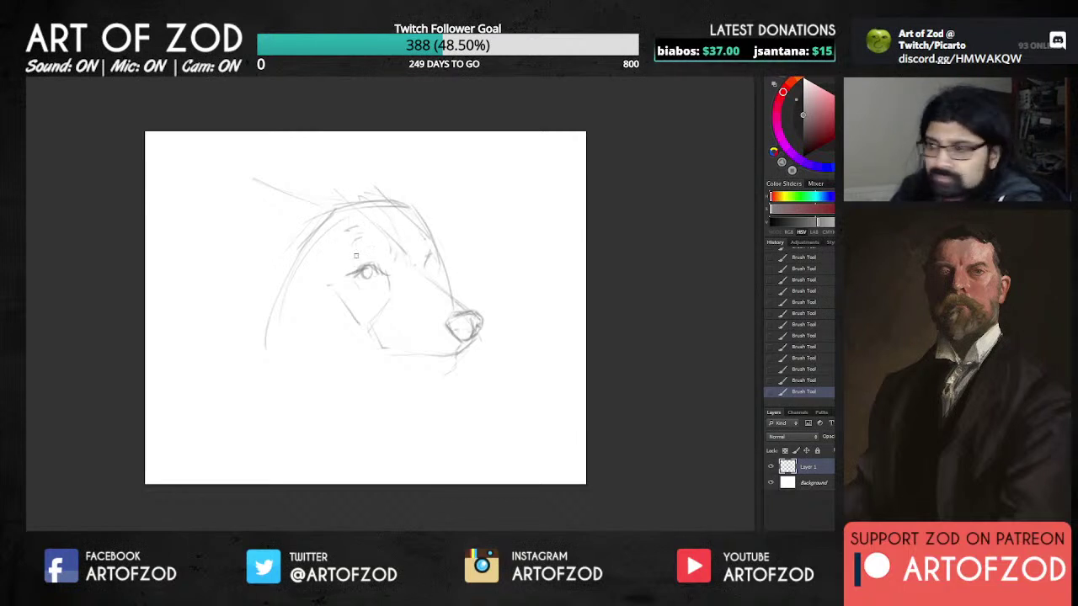
{"action": "left_click_drag", "start_coordinate": [382, 228], "coordinate": [406, 255]}
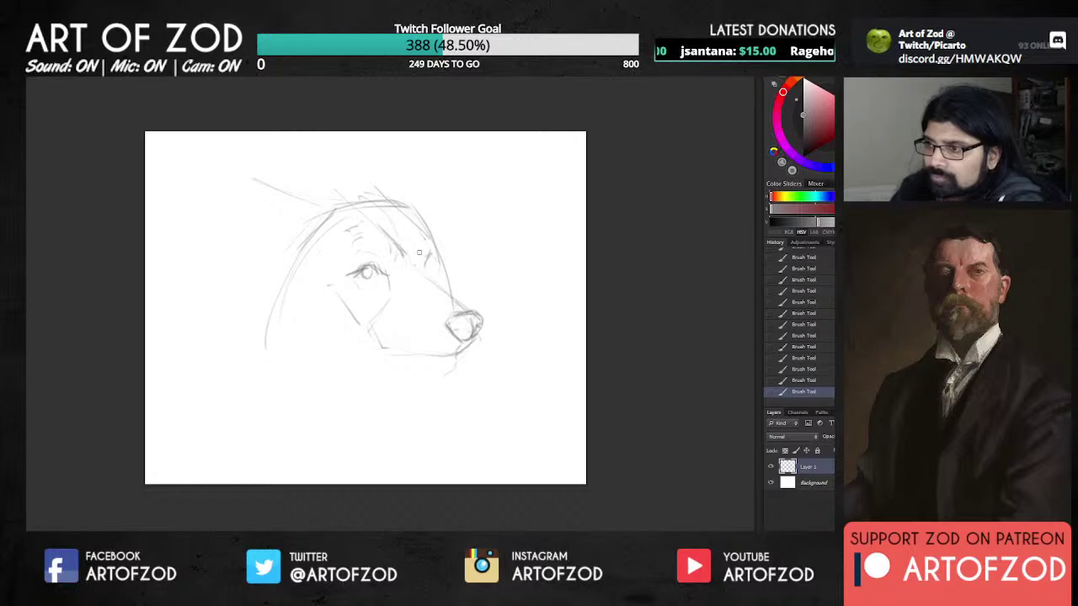
{"action": "left_click_drag", "start_coordinate": [403, 213], "coordinate": [423, 243]}
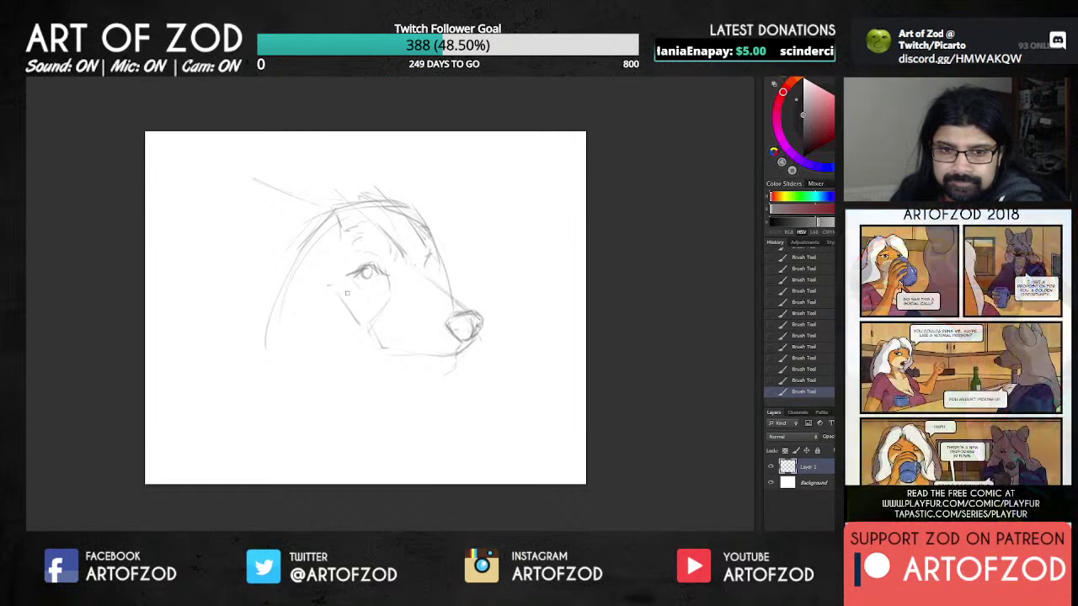
Step: Outline the cheek marking from the near eye's outer corner down to the jaw, and reinforce its inner edge
{"action": "mouse_move", "coordinate": [346, 265]}
{"action": "left_mouse_down"}
{"action": "mouse_move", "coordinate": [318, 298]}
{"action": "mouse_move", "coordinate": [319, 313]}
{"action": "mouse_move", "coordinate": [352, 329]}
{"action": "left_mouse_up"}
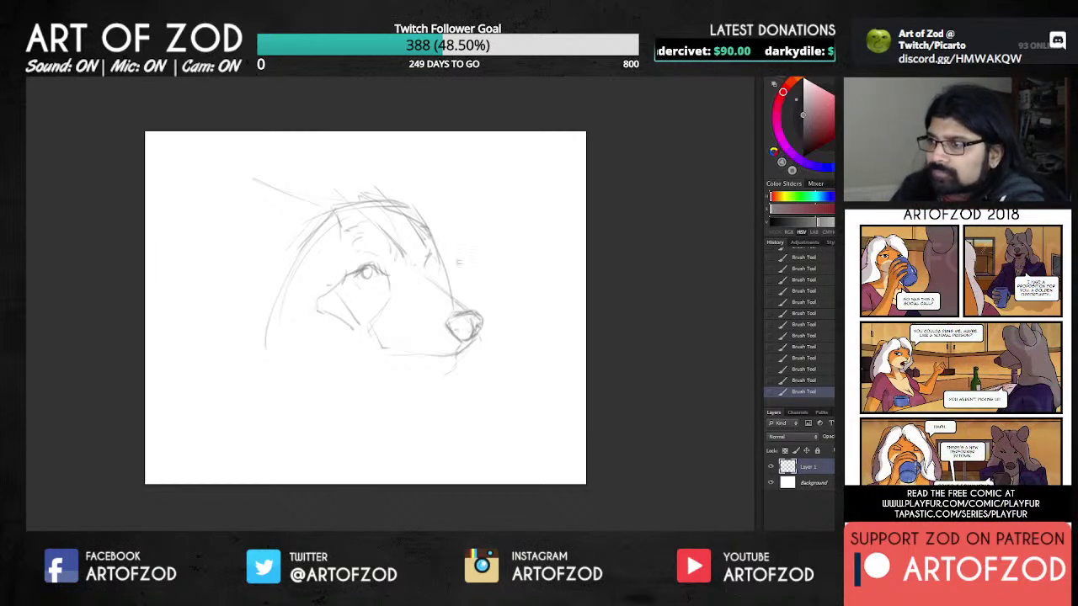
{"action": "left_click_drag", "start_coordinate": [348, 327], "coordinate": [363, 345]}
{"action": "left_click_drag", "start_coordinate": [390, 288], "coordinate": [376, 317]}
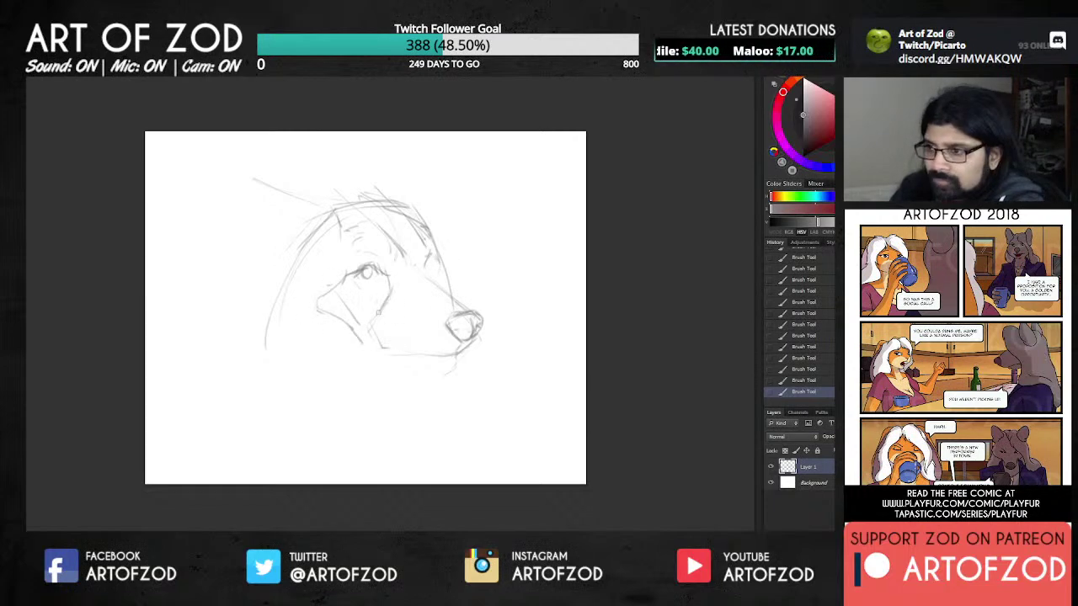
Step: Add the iris and corners of the near eye, and draw the far eye with the face contour below it
{"action": "left_click_drag", "start_coordinate": [358, 270], "coordinate": [365, 274]}
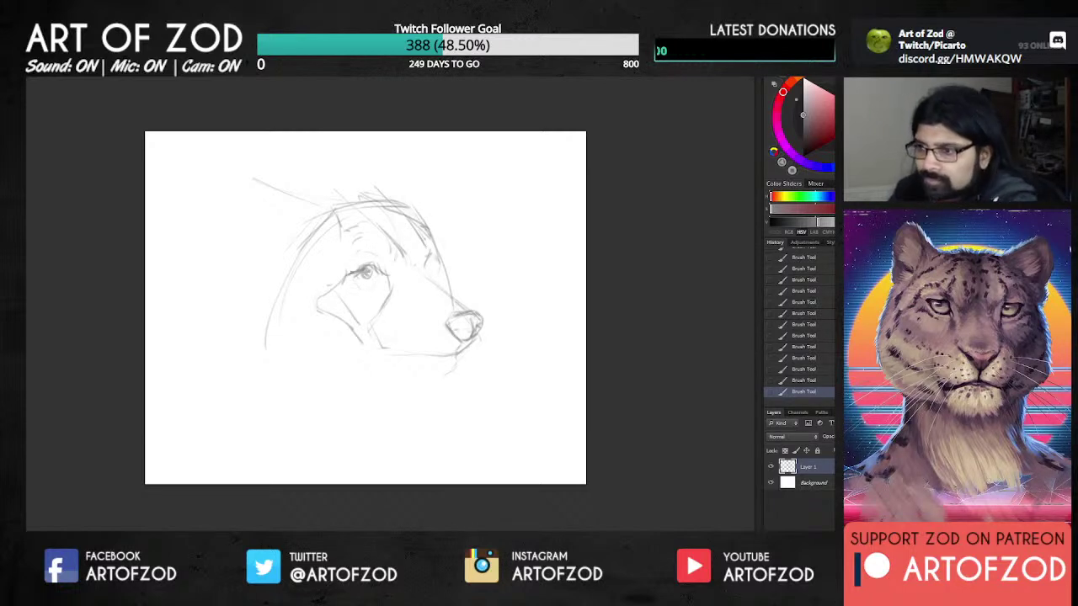
{"action": "mouse_move", "coordinate": [365, 265]}
{"action": "left_mouse_down"}
{"action": "mouse_move", "coordinate": [384, 277]}
{"action": "mouse_move", "coordinate": [362, 281]}
{"action": "left_mouse_up"}
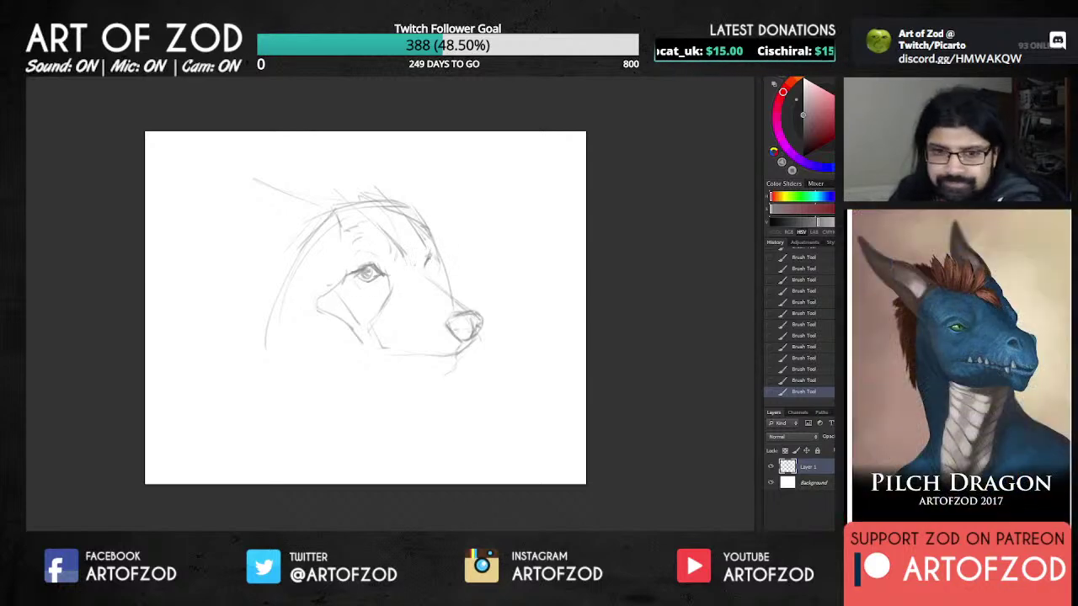
{"action": "left_click_drag", "start_coordinate": [429, 262], "coordinate": [435, 270]}
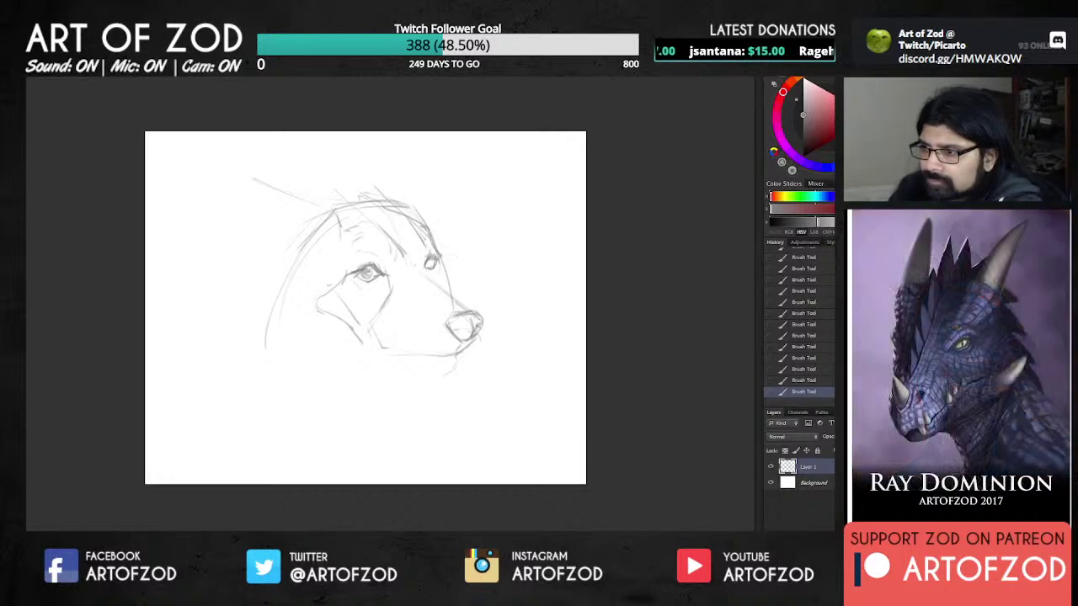
{"action": "left_click_drag", "start_coordinate": [441, 272], "coordinate": [443, 295]}
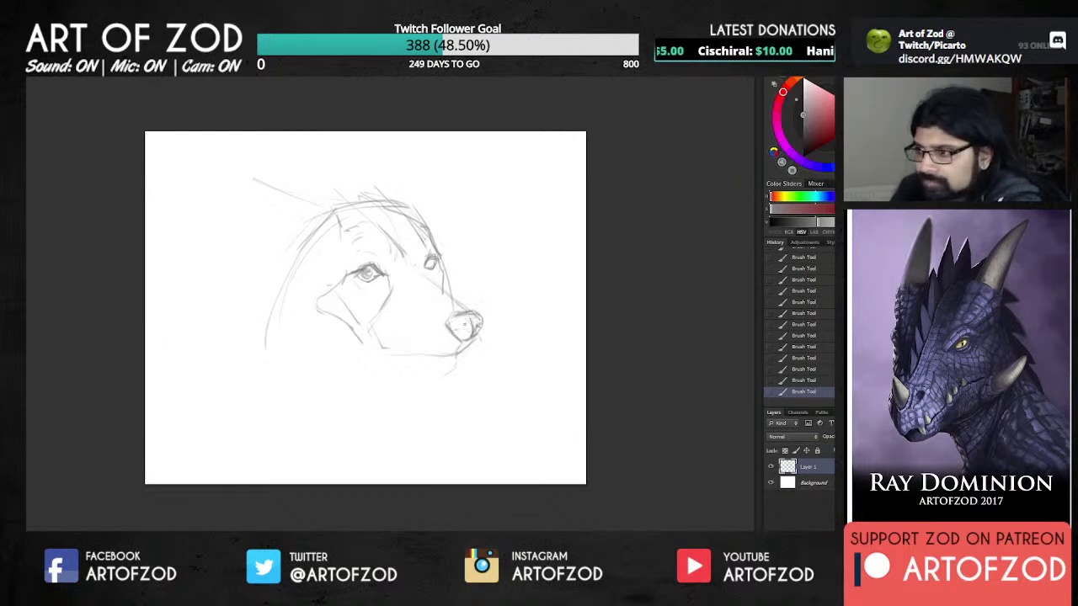
Step: Detail the nose with inner lines and a firmer edge, and strengthen the mouth line along the muzzle
{"action": "left_click_drag", "start_coordinate": [460, 325], "coordinate": [476, 320]}
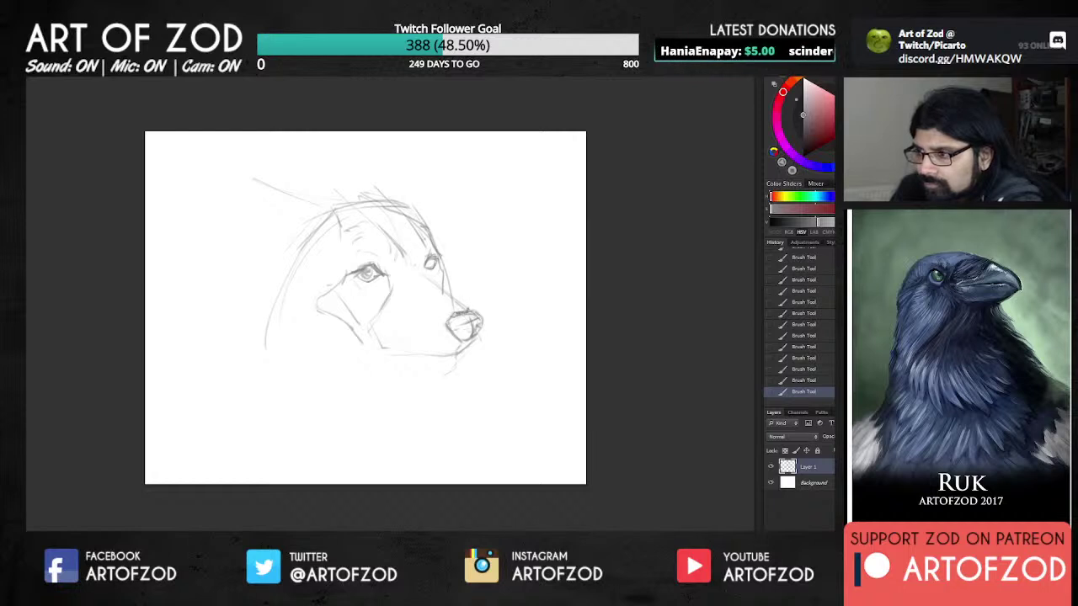
{"action": "left_click_drag", "start_coordinate": [484, 318], "coordinate": [479, 333]}
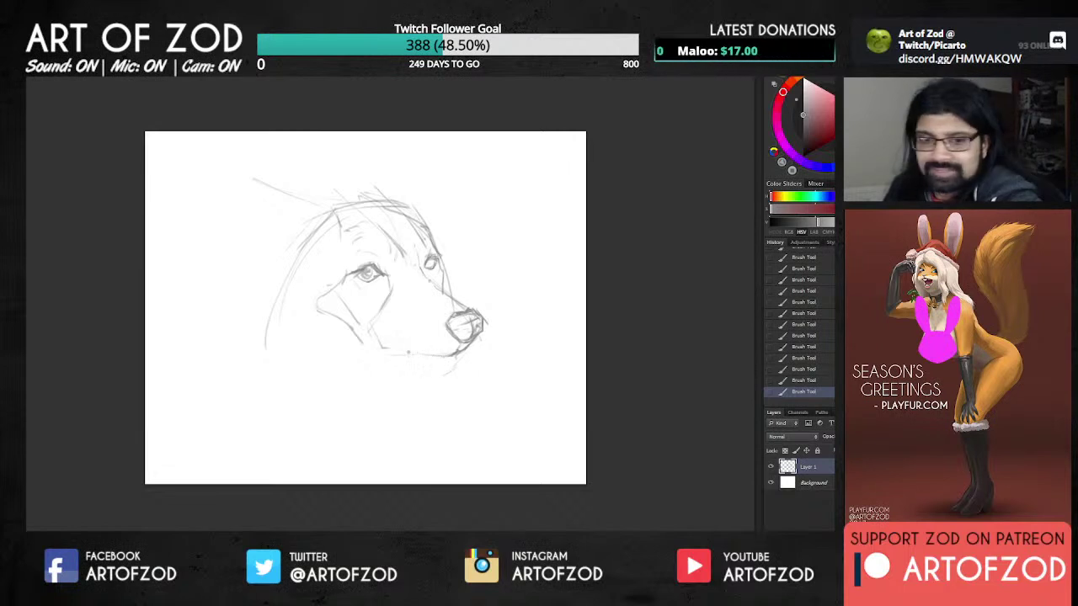
{"action": "left_click_drag", "start_coordinate": [398, 352], "coordinate": [443, 357]}
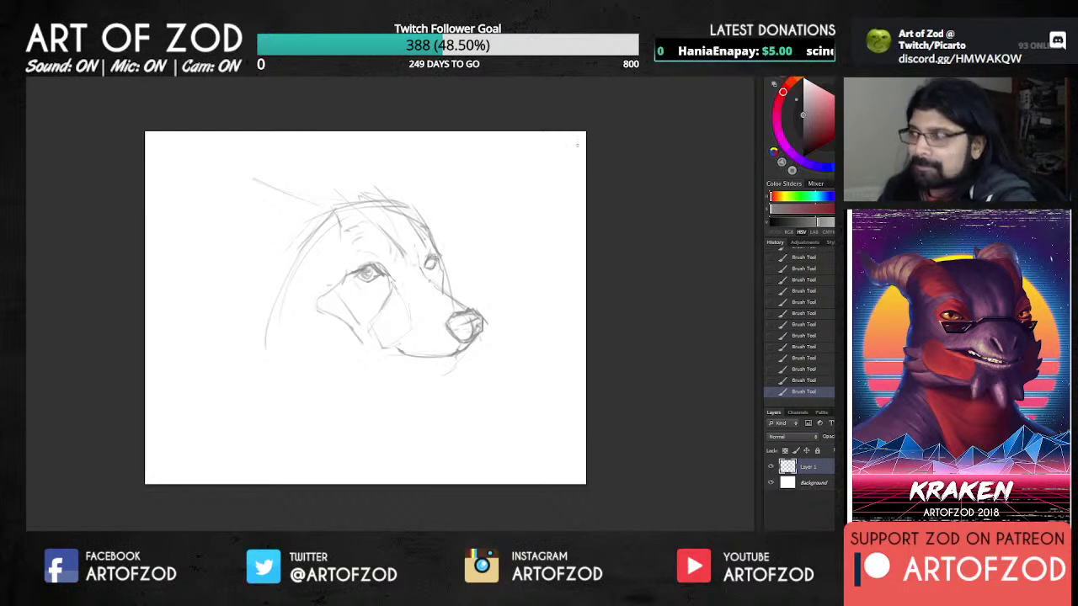
Step: With a darker colour, fill in the near pupil and draw the pointed near ear and the fur contour down the back of the head
{"action": "left_click", "coordinate": [803, 140]}
{"action": "left_click_drag", "start_coordinate": [366, 270], "coordinate": [369, 274]}
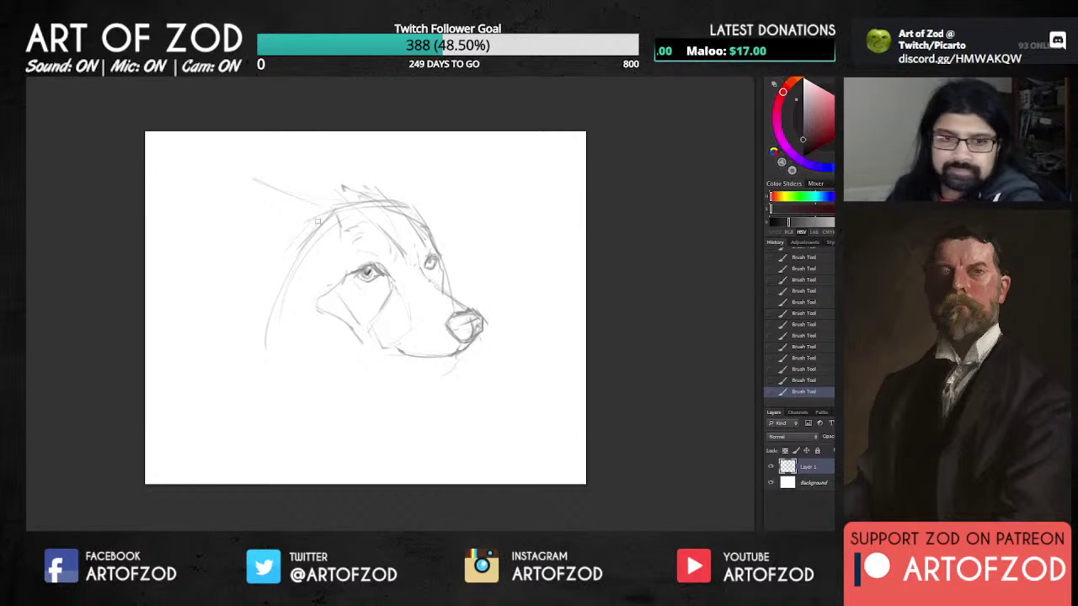
{"action": "left_click_drag", "start_coordinate": [370, 190], "coordinate": [318, 209]}
{"action": "mouse_move", "coordinate": [261, 180]}
{"action": "left_mouse_down"}
{"action": "mouse_move", "coordinate": [303, 202]}
{"action": "mouse_move", "coordinate": [224, 167]}
{"action": "mouse_move", "coordinate": [248, 229]}
{"action": "left_mouse_up"}
{"action": "mouse_move", "coordinate": [220, 193]}
{"action": "left_mouse_down"}
{"action": "mouse_move", "coordinate": [256, 262]}
{"action": "mouse_move", "coordinate": [280, 263]}
{"action": "mouse_move", "coordinate": [252, 299]}
{"action": "mouse_move", "coordinate": [263, 313]}
{"action": "mouse_move", "coordinate": [303, 315]}
{"action": "mouse_move", "coordinate": [283, 321]}
{"action": "mouse_move", "coordinate": [283, 305]}
{"action": "mouse_move", "coordinate": [281, 369]}
{"action": "left_mouse_up"}
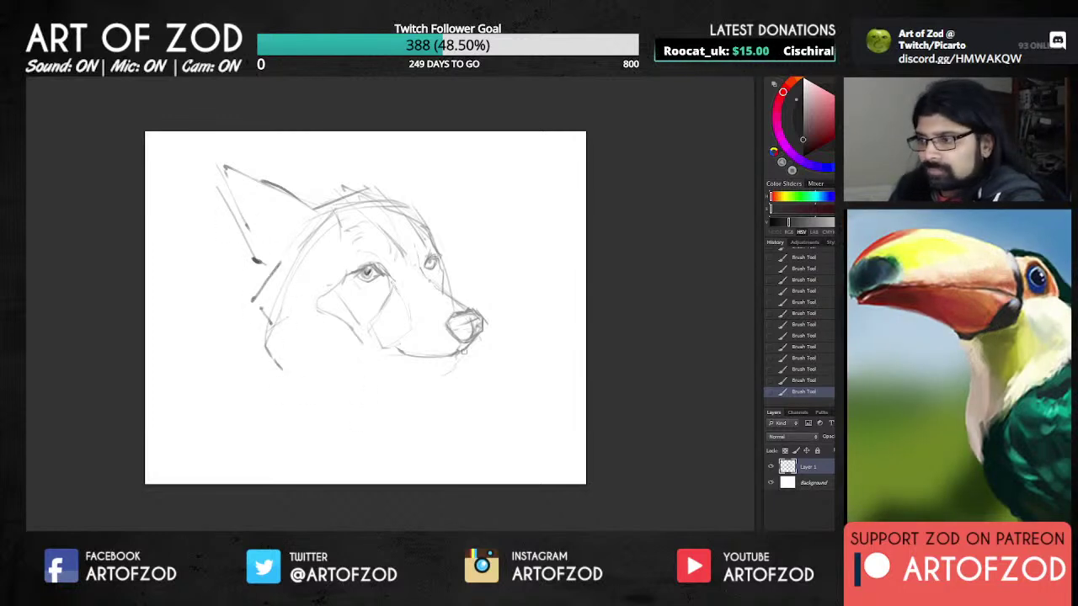
Step: Draw the chin below the nose and extend the lower jaw line back toward the cheek
{"action": "left_click_drag", "start_coordinate": [463, 355], "coordinate": [441, 371]}
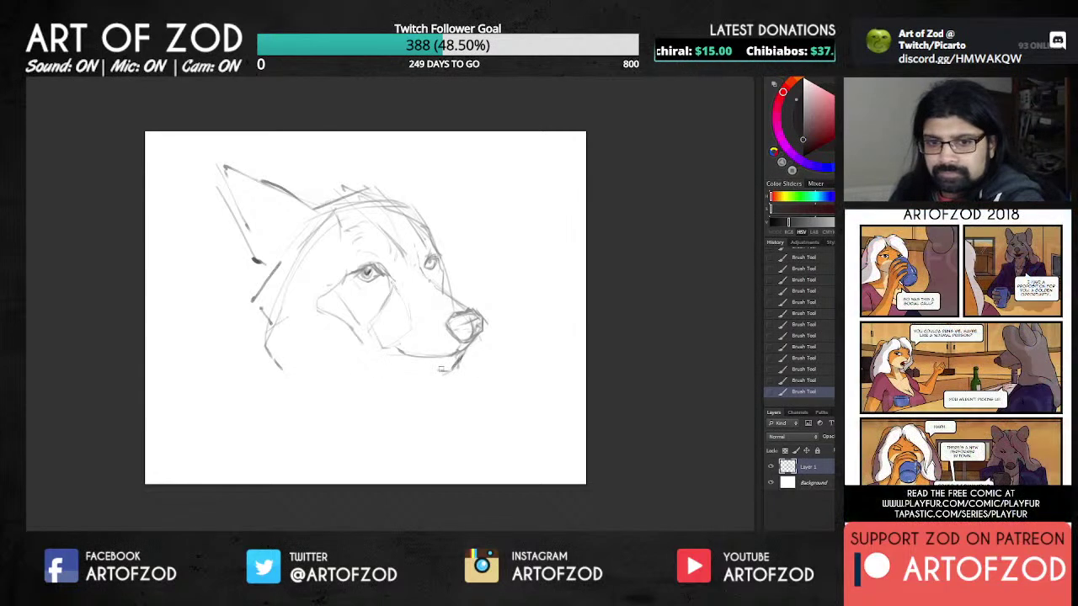
{"action": "mouse_move", "coordinate": [428, 373]}
{"action": "left_mouse_down"}
{"action": "mouse_move", "coordinate": [385, 371]}
{"action": "mouse_move", "coordinate": [446, 379]}
{"action": "left_mouse_up"}
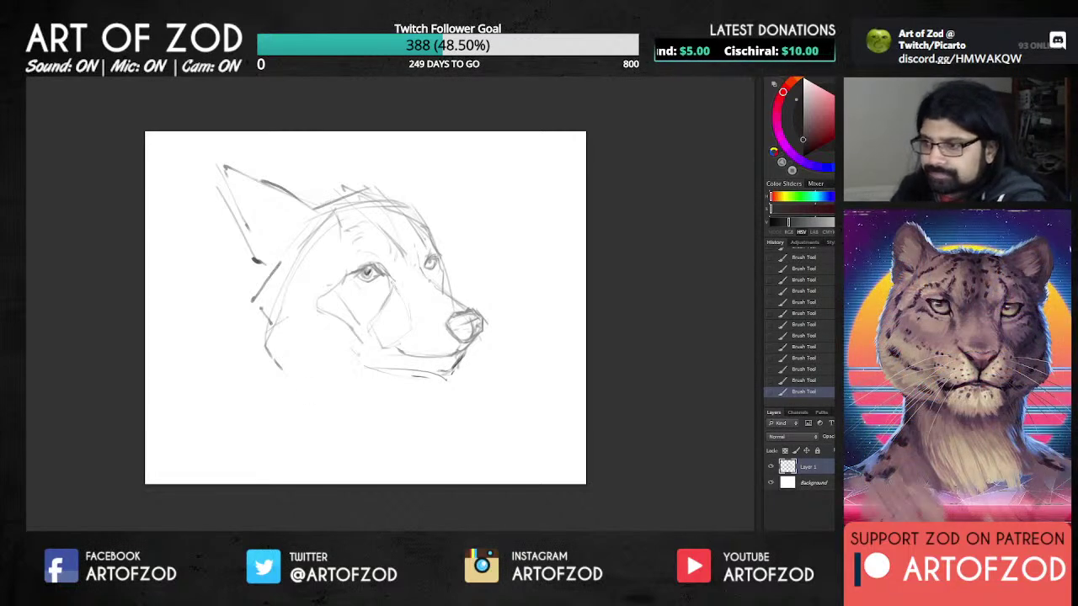
{"action": "mouse_move", "coordinate": [340, 351]}
{"action": "left_mouse_down"}
{"action": "mouse_move", "coordinate": [379, 373]}
{"action": "mouse_move", "coordinate": [445, 379]}
{"action": "mouse_move", "coordinate": [468, 351]}
{"action": "left_mouse_up"}
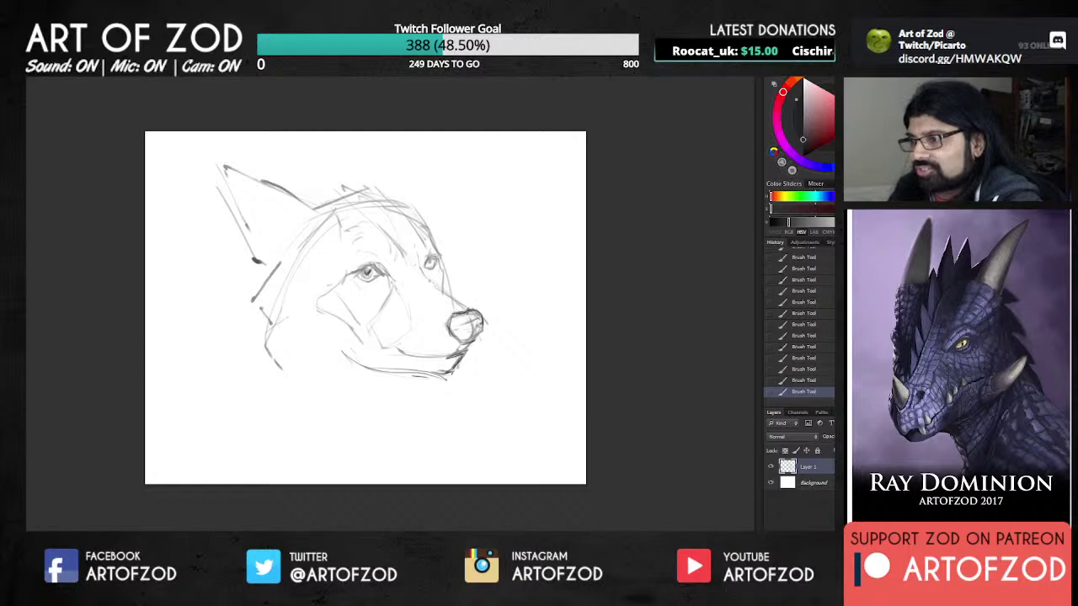
Step: Darken the nose outline and nostrils, and reinforce the lip line from the nose back to the mouth corner
{"action": "left_click_drag", "start_coordinate": [469, 314], "coordinate": [477, 323]}
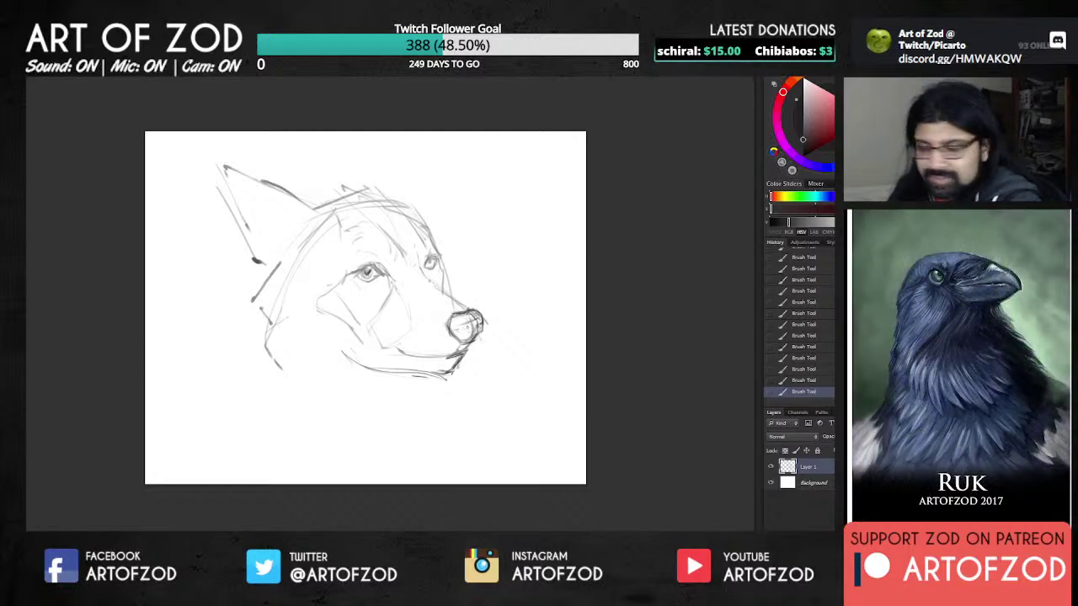
{"action": "left_click_drag", "start_coordinate": [455, 331], "coordinate": [480, 329]}
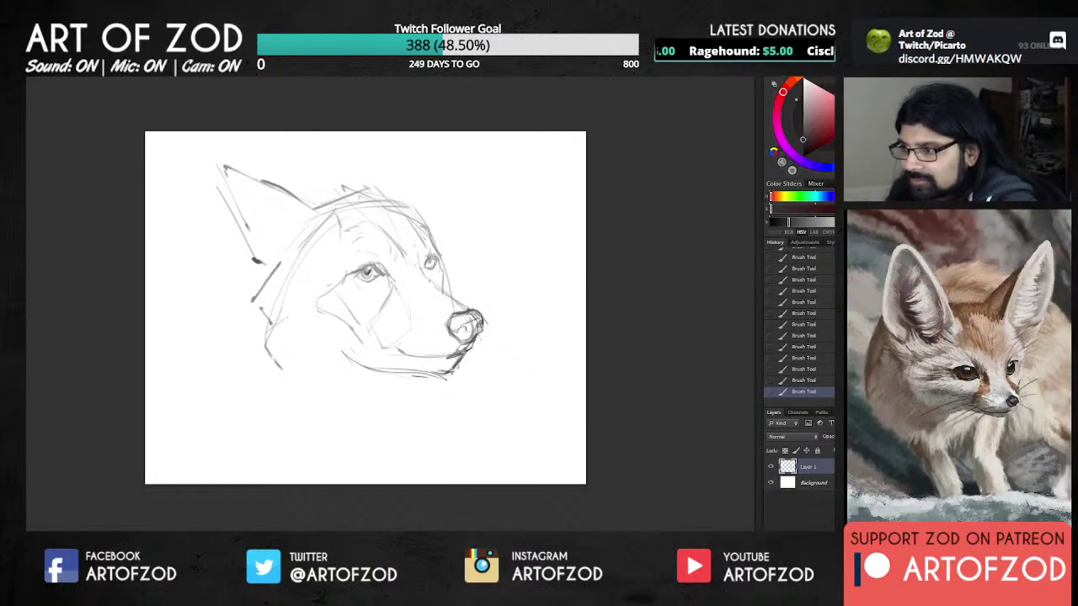
{"action": "left_click_drag", "start_coordinate": [468, 348], "coordinate": [455, 355]}
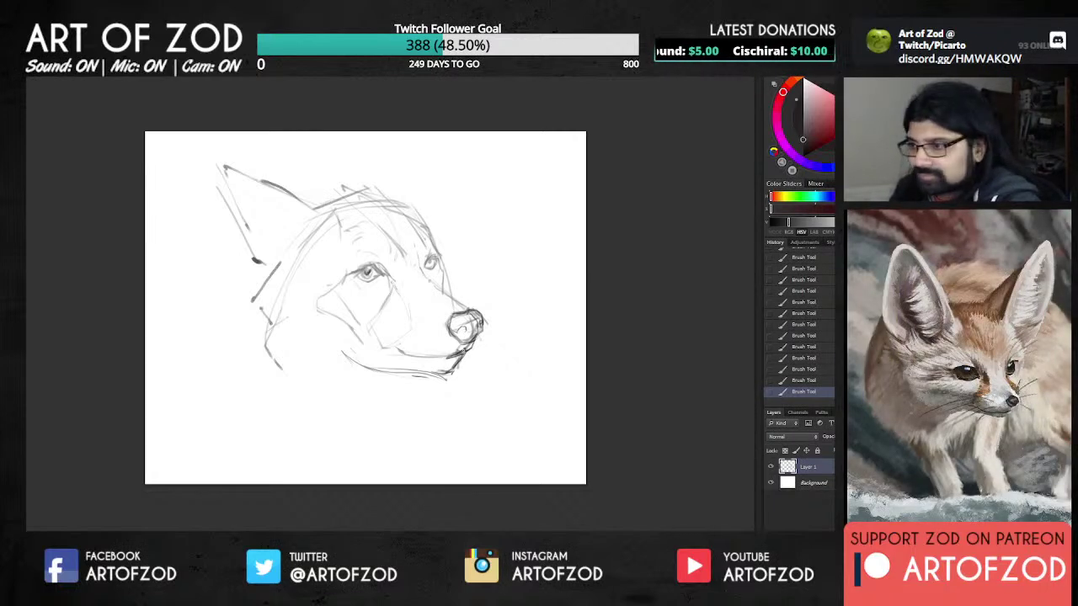
{"action": "left_click_drag", "start_coordinate": [387, 346], "coordinate": [457, 358]}
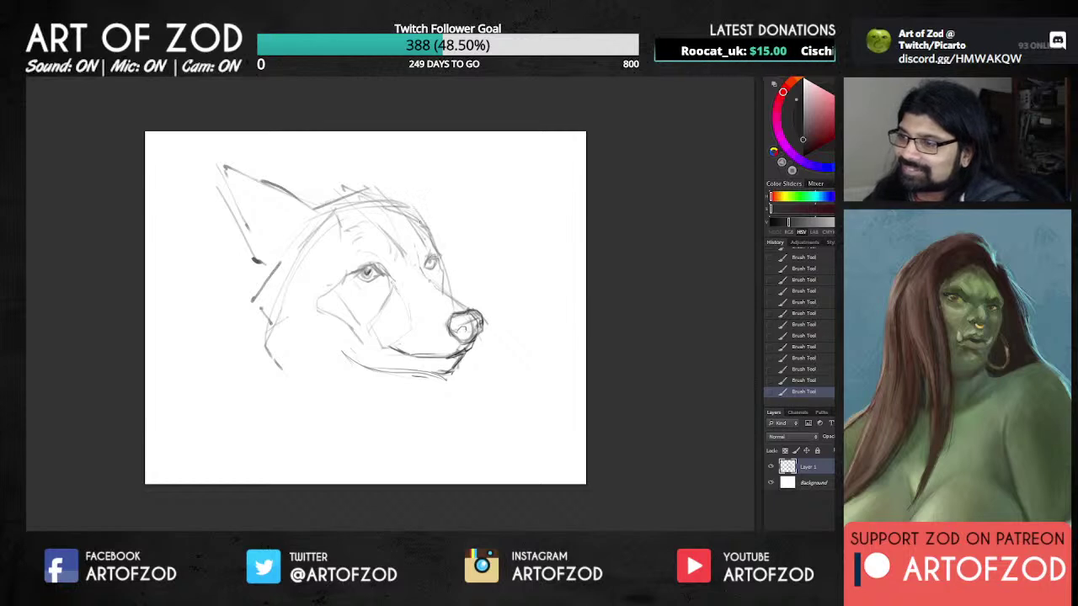
Step: Try a darker stroke over the far side of the crown, undo it, and darken the muzzle bridge below the far eye
{"action": "left_click_drag", "start_coordinate": [393, 202], "coordinate": [429, 226]}
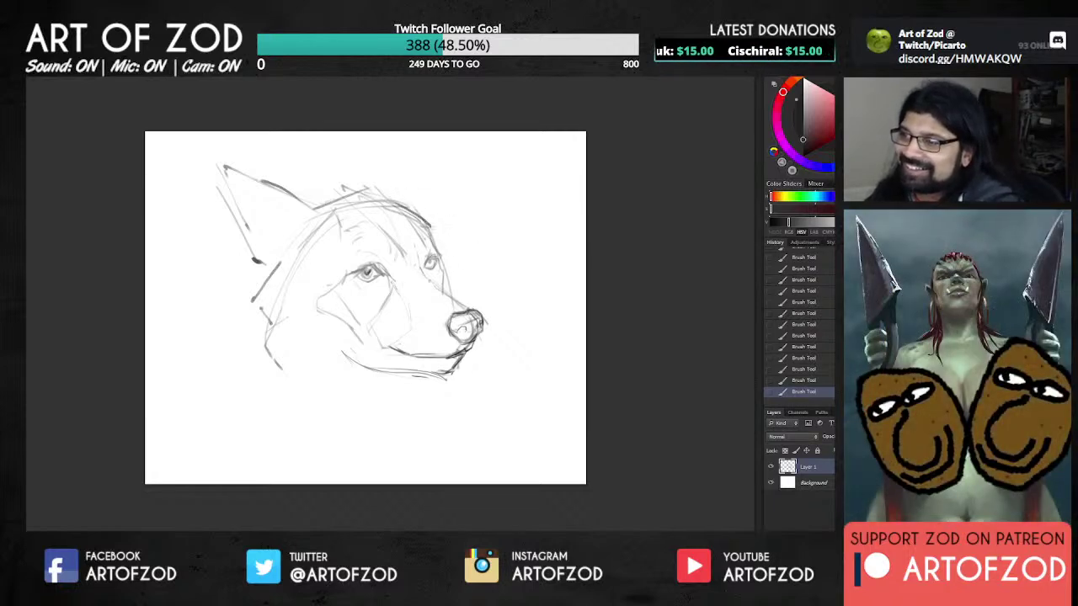
{"action": "key", "text": "ctrl+z"}
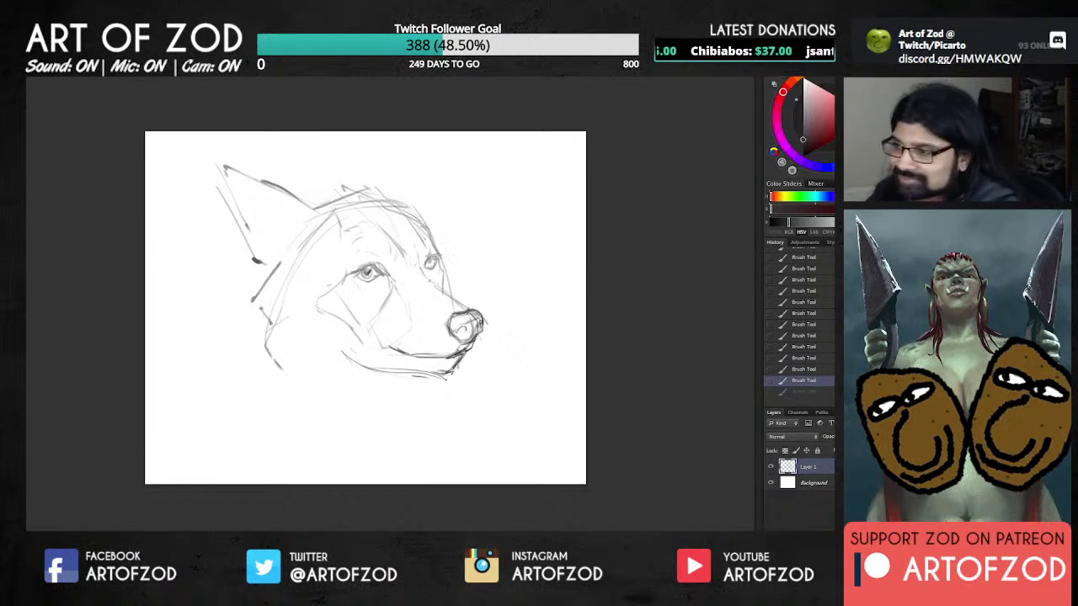
{"action": "left_click_drag", "start_coordinate": [444, 273], "coordinate": [443, 291]}
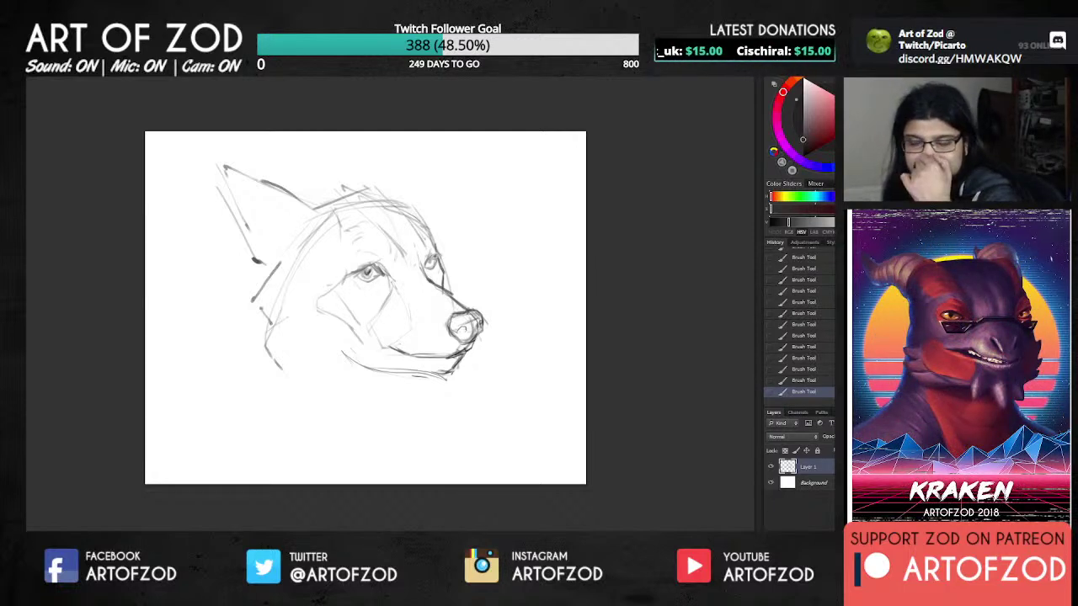
Step: Fade the rough sketch layer by lowering its opacity, and draw a darker rounded head contour over it on a new layer
{"action": "left_click_drag", "start_coordinate": [872, 449], "coordinate": [824, 449]}
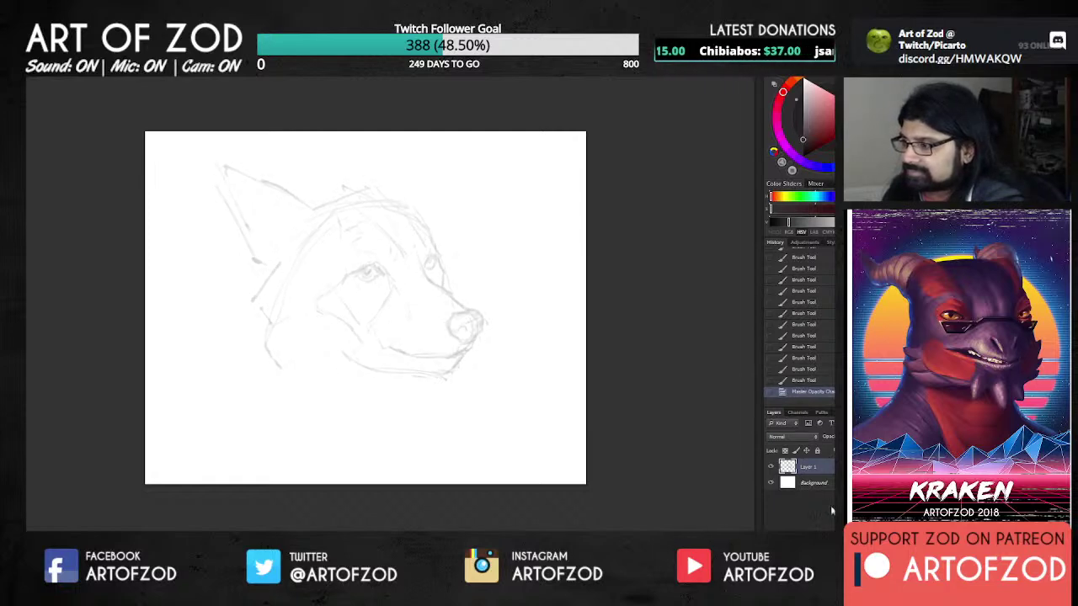
{"action": "key", "text": "ctrl+shift+alt+n"}
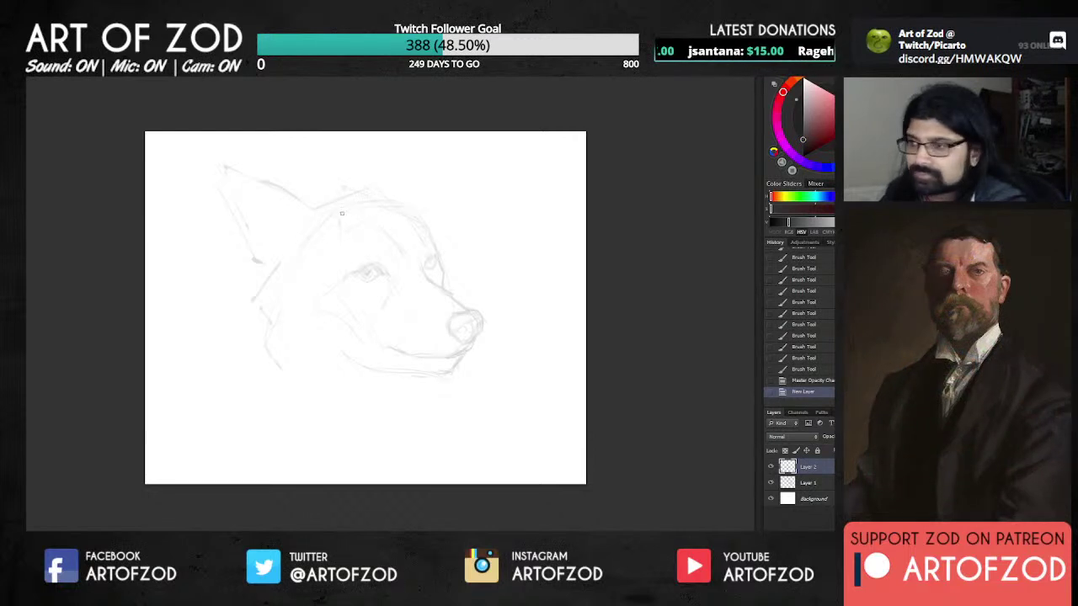
{"action": "mouse_move", "coordinate": [404, 211]}
{"action": "left_mouse_down"}
{"action": "mouse_move", "coordinate": [345, 220]}
{"action": "mouse_move", "coordinate": [423, 216]}
{"action": "left_mouse_up"}
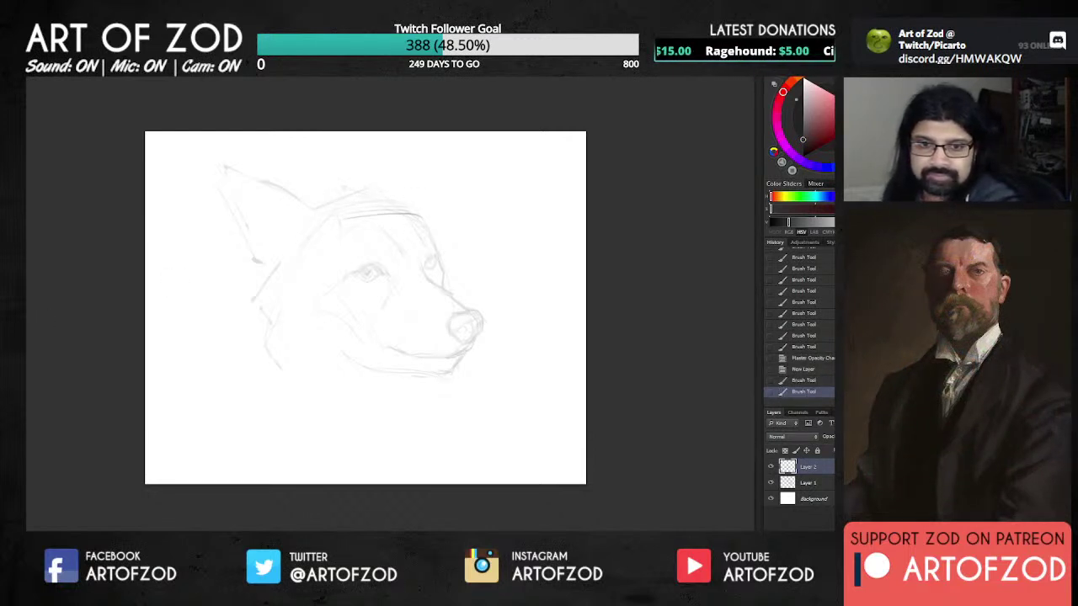
{"action": "left_click_drag", "start_coordinate": [339, 220], "coordinate": [427, 215]}
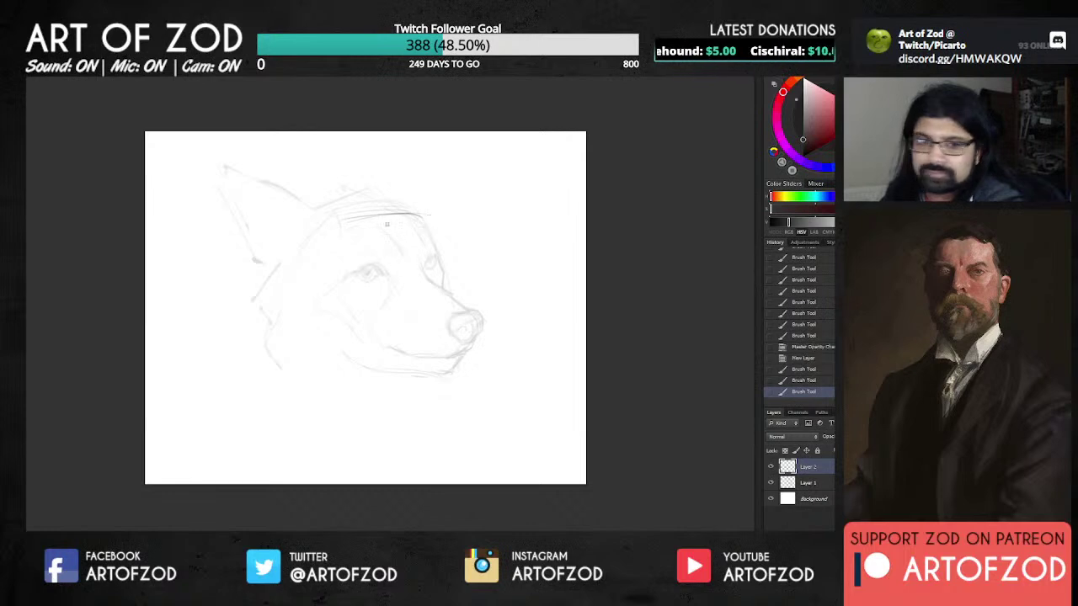
{"action": "mouse_move", "coordinate": [313, 278]}
{"action": "left_mouse_down"}
{"action": "mouse_move", "coordinate": [308, 304]}
{"action": "mouse_move", "coordinate": [471, 277]}
{"action": "mouse_move", "coordinate": [486, 332]}
{"action": "left_mouse_up"}
{"action": "left_click_drag", "start_coordinate": [305, 312], "coordinate": [364, 215]}
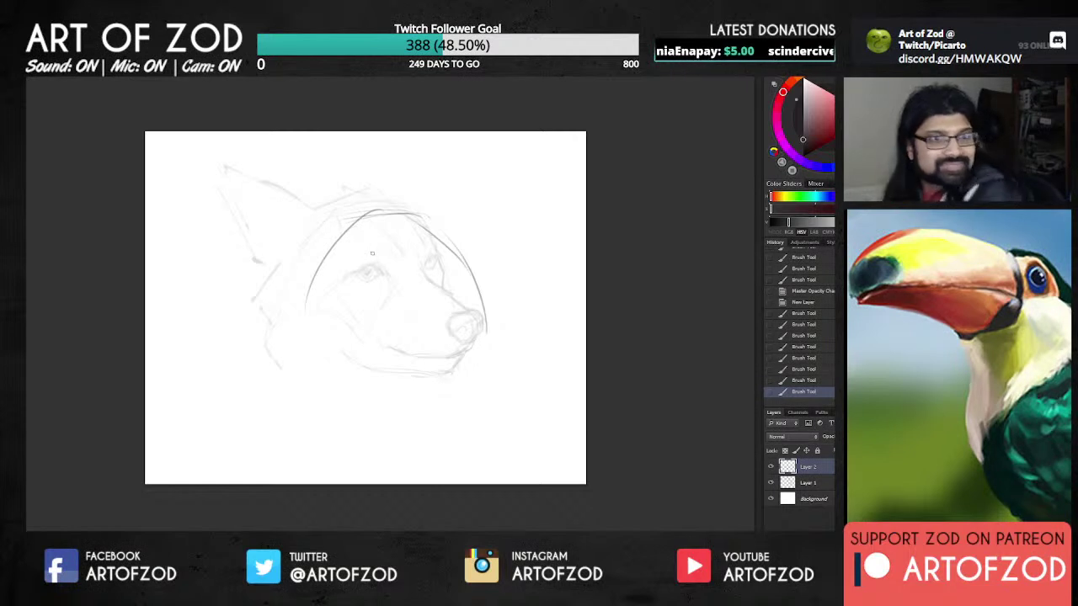
Step: Clear the first contour from the upper layer and redraw the rounded head outline lower and wider, with both sides sloping down
{"action": "left_click_drag", "start_coordinate": [468, 230], "coordinate": [473, 239]}
{"action": "left_click_drag", "start_coordinate": [472, 236], "coordinate": [422, 220]}
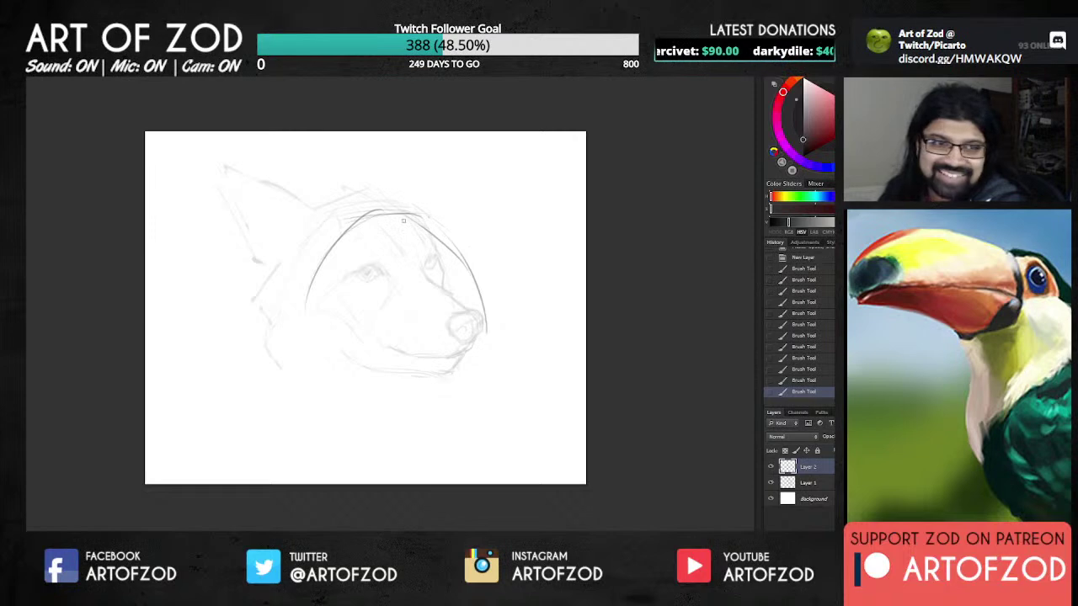
{"action": "left_click_drag", "start_coordinate": [341, 228], "coordinate": [426, 222]}
{"action": "left_click_drag", "start_coordinate": [348, 234], "coordinate": [298, 290]}
{"action": "left_click_drag", "start_coordinate": [328, 254], "coordinate": [286, 299]}
{"action": "mouse_move", "coordinate": [448, 247]}
{"action": "left_mouse_down"}
{"action": "mouse_move", "coordinate": [486, 295]}
{"action": "mouse_move", "coordinate": [492, 362]}
{"action": "left_mouse_up"}
{"action": "left_click_drag", "start_coordinate": [286, 305], "coordinate": [348, 227]}
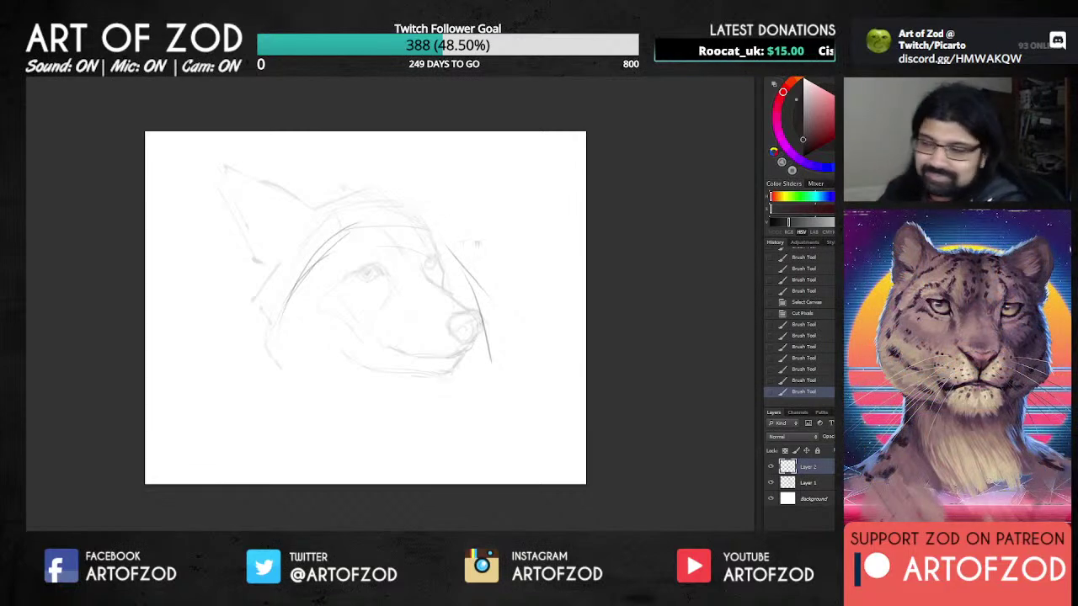
{"action": "left_click_drag", "start_coordinate": [436, 241], "coordinate": [486, 336]}
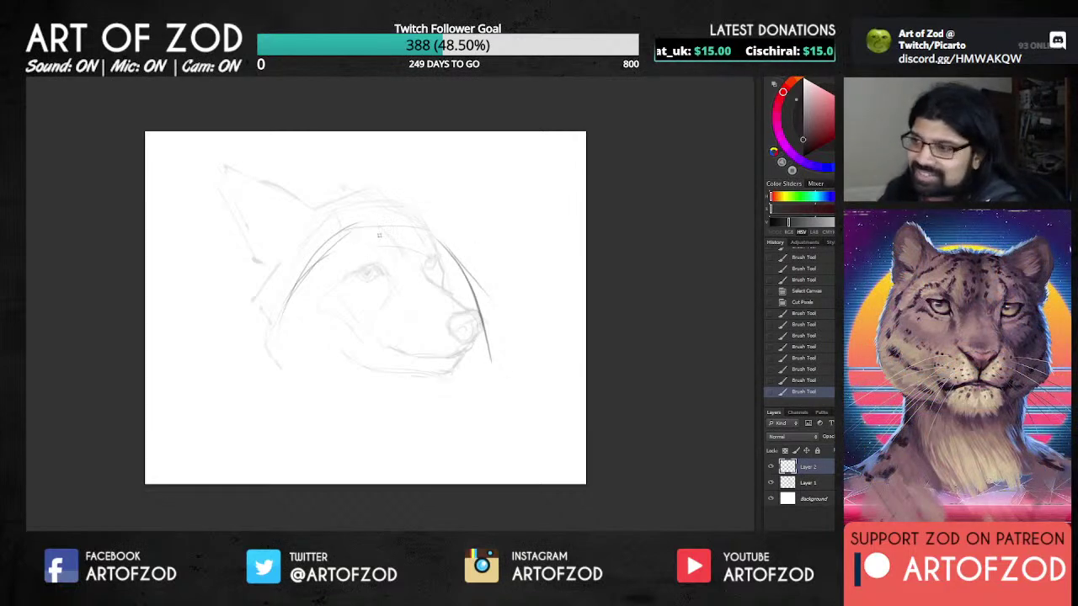
Step: Sketch the forehead curve, a centre line down the face and short placement marks for both eyes
{"action": "left_click_drag", "start_coordinate": [357, 226], "coordinate": [396, 224]}
{"action": "mouse_move", "coordinate": [391, 226]}
{"action": "left_mouse_down"}
{"action": "mouse_move", "coordinate": [426, 228]}
{"action": "mouse_move", "coordinate": [421, 250]}
{"action": "mouse_move", "coordinate": [354, 309]}
{"action": "left_mouse_up"}
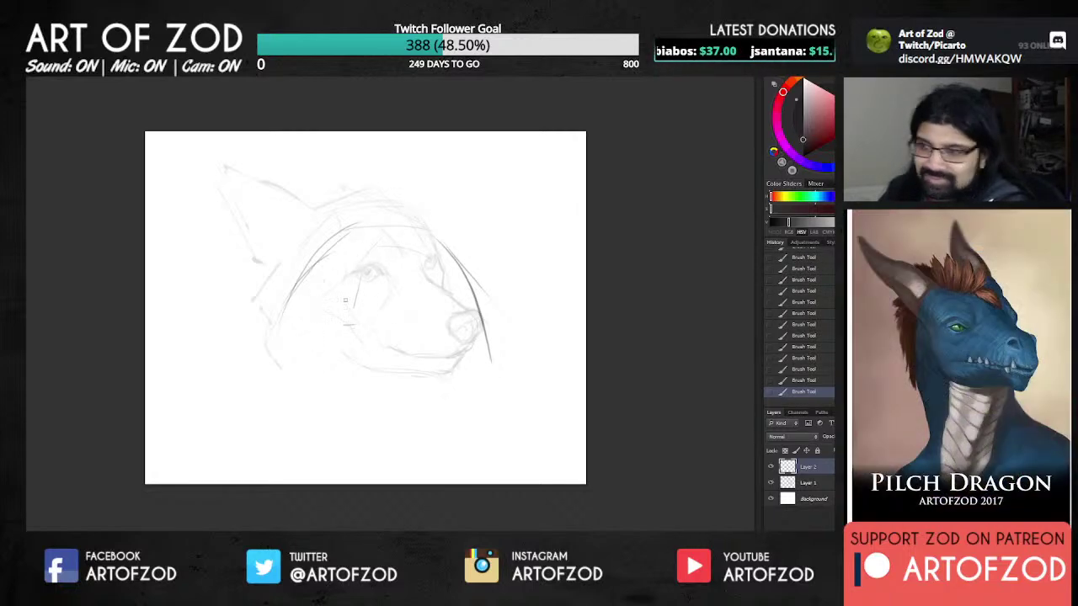
{"action": "mouse_move", "coordinate": [328, 298]}
{"action": "left_mouse_down"}
{"action": "mouse_move", "coordinate": [337, 307]}
{"action": "mouse_move", "coordinate": [324, 301]}
{"action": "left_mouse_up"}
{"action": "left_click_drag", "start_coordinate": [392, 301], "coordinate": [404, 306]}
Step: Sketch two pointed ears rising from the crown and add a cheek fur stroke on the head's right side
{"action": "mouse_move", "coordinate": [361, 229]}
{"action": "left_mouse_down"}
{"action": "mouse_move", "coordinate": [297, 164]}
{"action": "mouse_move", "coordinate": [286, 240]}
{"action": "left_mouse_up"}
{"action": "mouse_move", "coordinate": [427, 229]}
{"action": "left_mouse_down"}
{"action": "mouse_move", "coordinate": [449, 178]}
{"action": "mouse_move", "coordinate": [477, 195]}
{"action": "mouse_move", "coordinate": [501, 263]}
{"action": "left_mouse_up"}
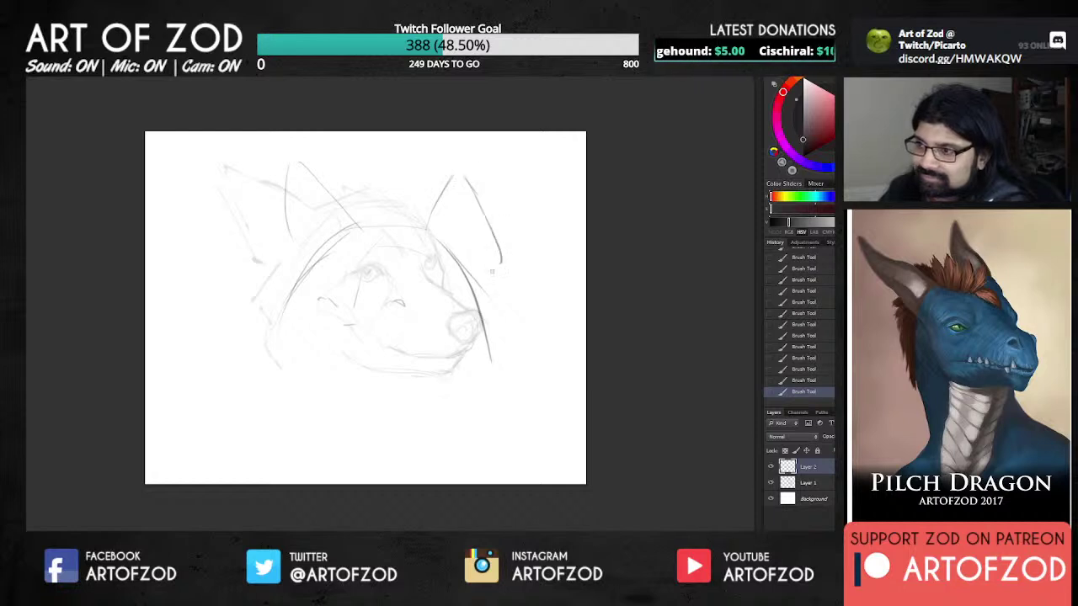
{"action": "left_click_drag", "start_coordinate": [434, 202], "coordinate": [462, 154]}
{"action": "left_click_drag", "start_coordinate": [471, 288], "coordinate": [495, 317]}
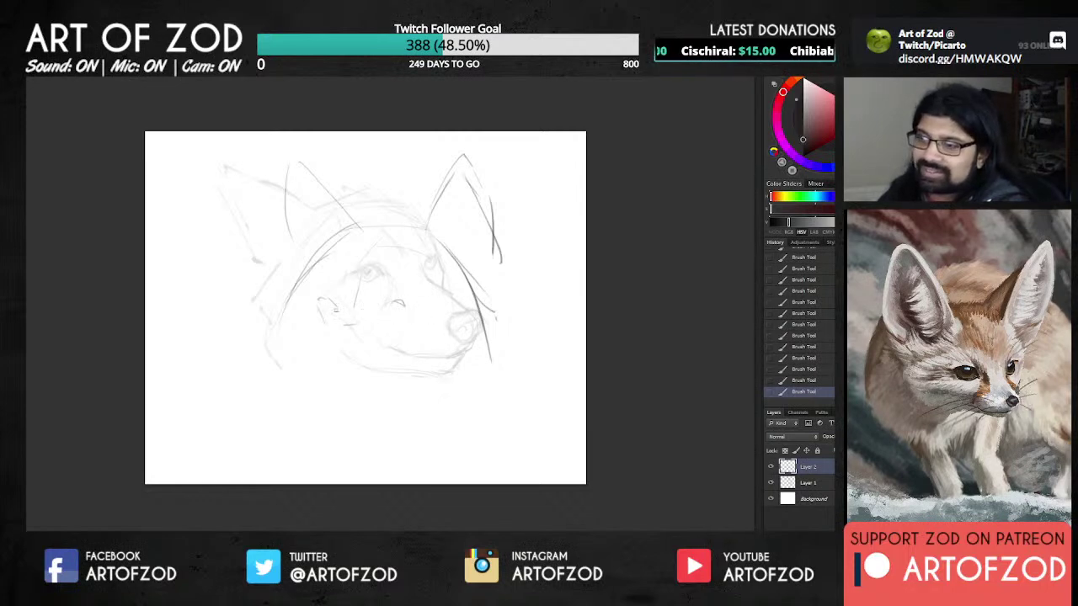
Step: Lower Layer 1's opacity to 50%, hide that layer and make Layer 2 active again
{"action": "left_click", "coordinate": [808, 483]}
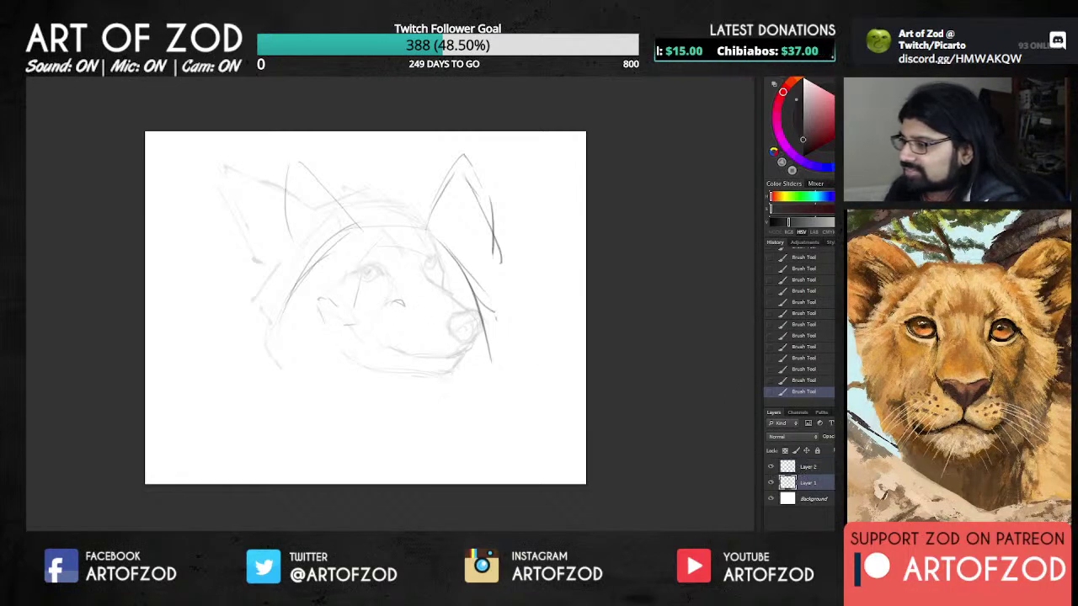
{"action": "key", "text": "5"}
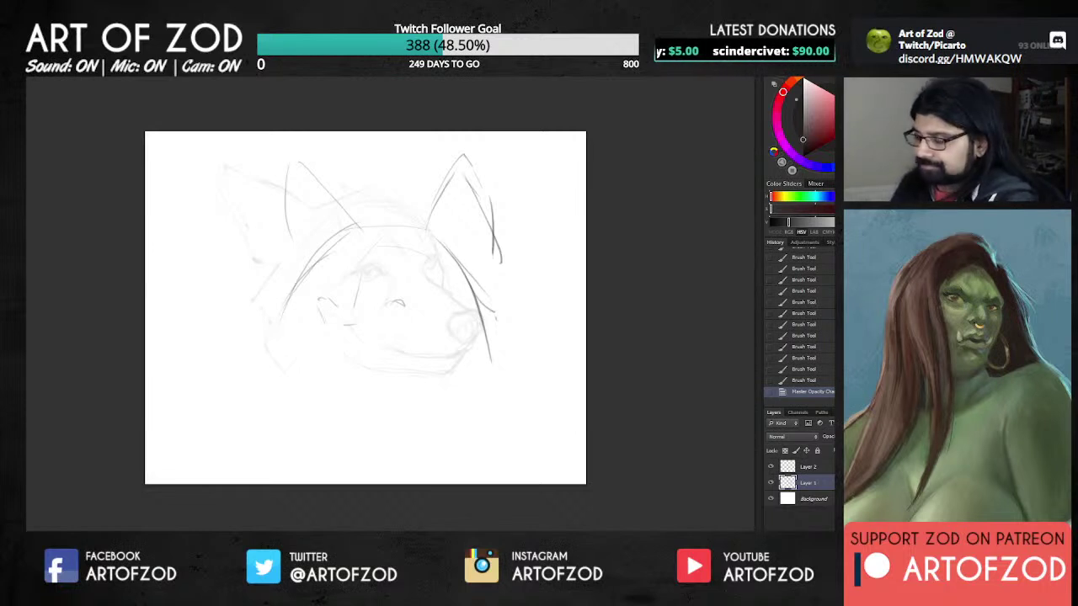
{"action": "left_click", "coordinate": [771, 482]}
{"action": "left_click", "coordinate": [807, 467]}
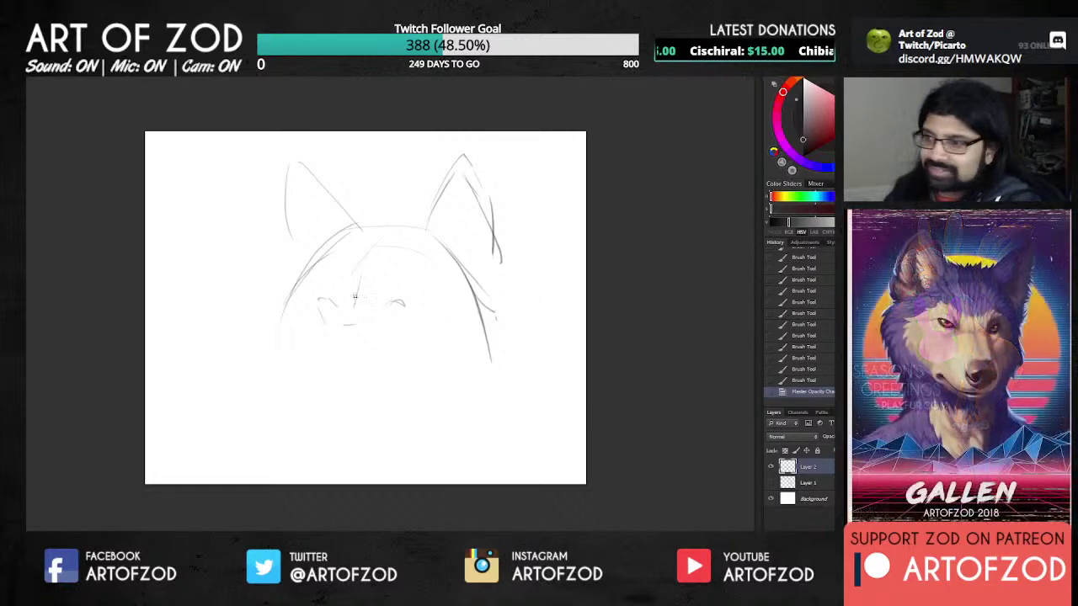
Step: Mark the left eye's inner edge and draw brow lines running from the crown down to each eye
{"action": "left_click_drag", "start_coordinate": [327, 304], "coordinate": [341, 319]}
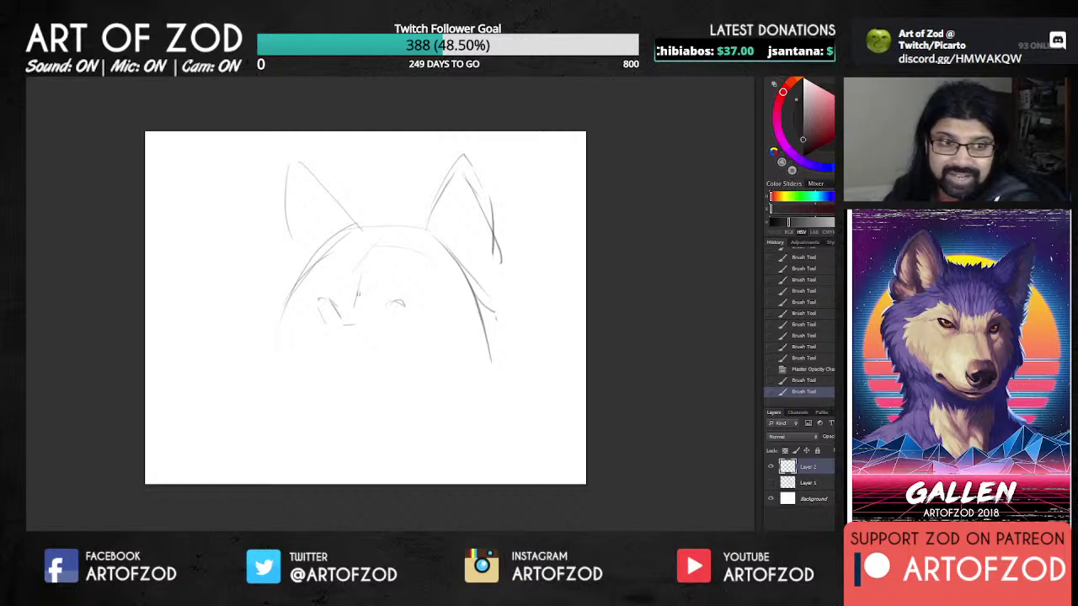
{"action": "mouse_move", "coordinate": [334, 242]}
{"action": "left_mouse_down"}
{"action": "mouse_move", "coordinate": [311, 295]}
{"action": "mouse_move", "coordinate": [375, 227]}
{"action": "left_mouse_up"}
{"action": "mouse_move", "coordinate": [416, 289]}
{"action": "left_mouse_down"}
{"action": "mouse_move", "coordinate": [420, 301]}
{"action": "mouse_move", "coordinate": [422, 285]}
{"action": "left_mouse_up"}
{"action": "left_click_drag", "start_coordinate": [403, 230], "coordinate": [413, 300]}
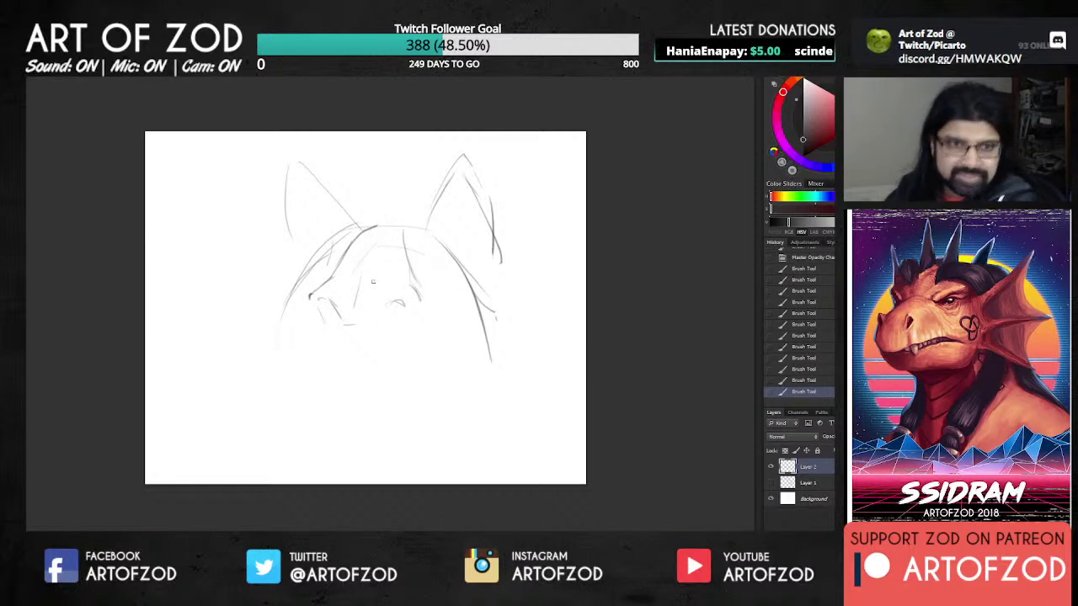
Step: Shape both eyes, fill in the left iris, and add a faint cheek line below the right eye
{"action": "mouse_move", "coordinate": [315, 306]}
{"action": "left_mouse_down"}
{"action": "mouse_move", "coordinate": [339, 325]}
{"action": "mouse_move", "coordinate": [326, 321]}
{"action": "left_mouse_up"}
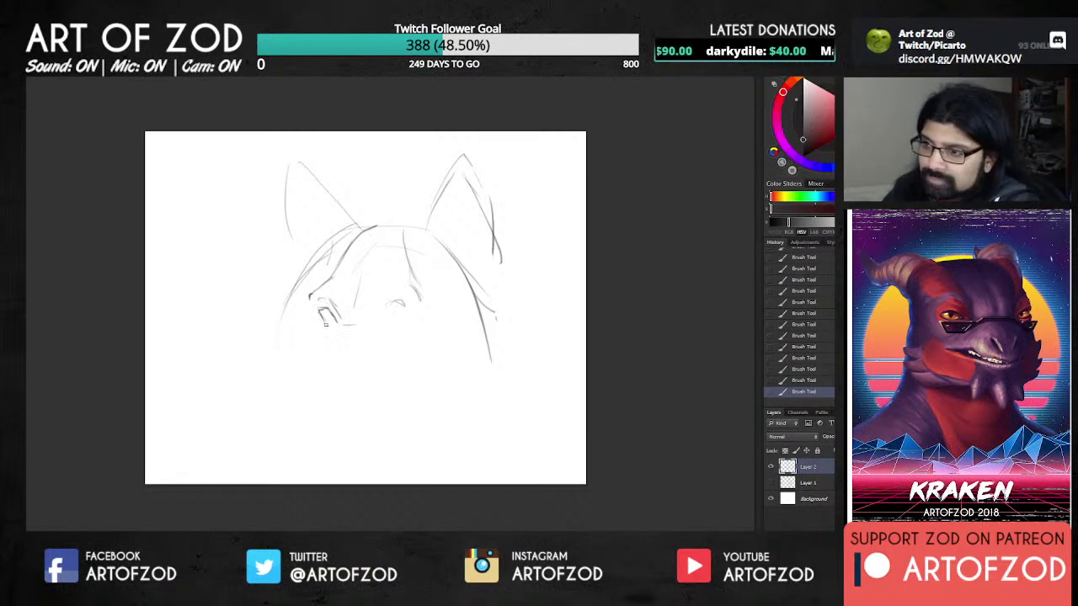
{"action": "mouse_move", "coordinate": [396, 302]}
{"action": "left_mouse_down"}
{"action": "mouse_move", "coordinate": [387, 318]}
{"action": "mouse_move", "coordinate": [405, 307]}
{"action": "left_mouse_up"}
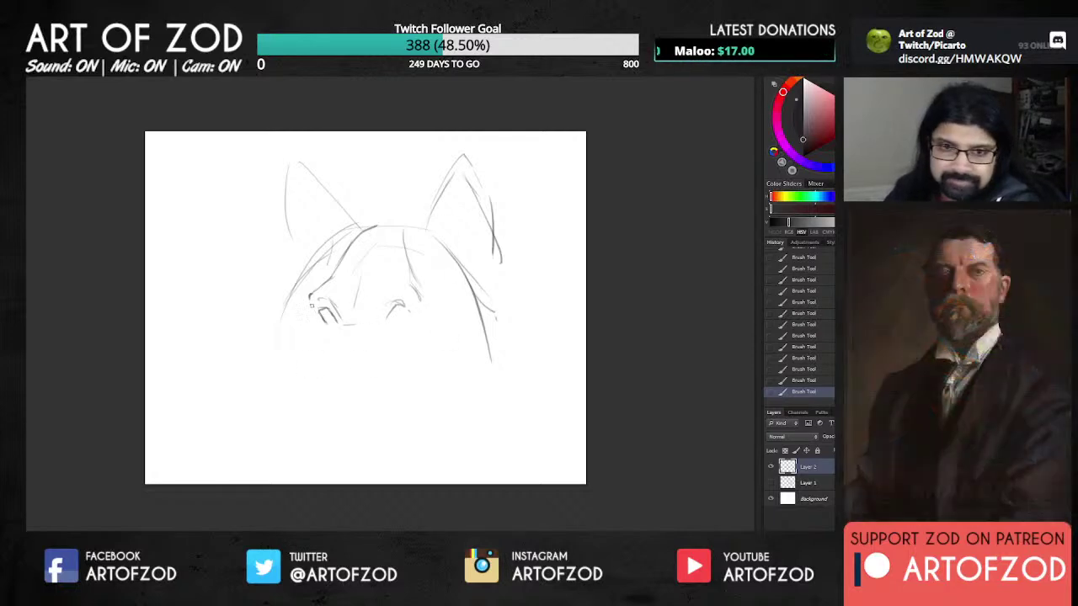
{"action": "left_click_drag", "start_coordinate": [313, 294], "coordinate": [308, 312]}
{"action": "left_click_drag", "start_coordinate": [424, 323], "coordinate": [457, 349]}
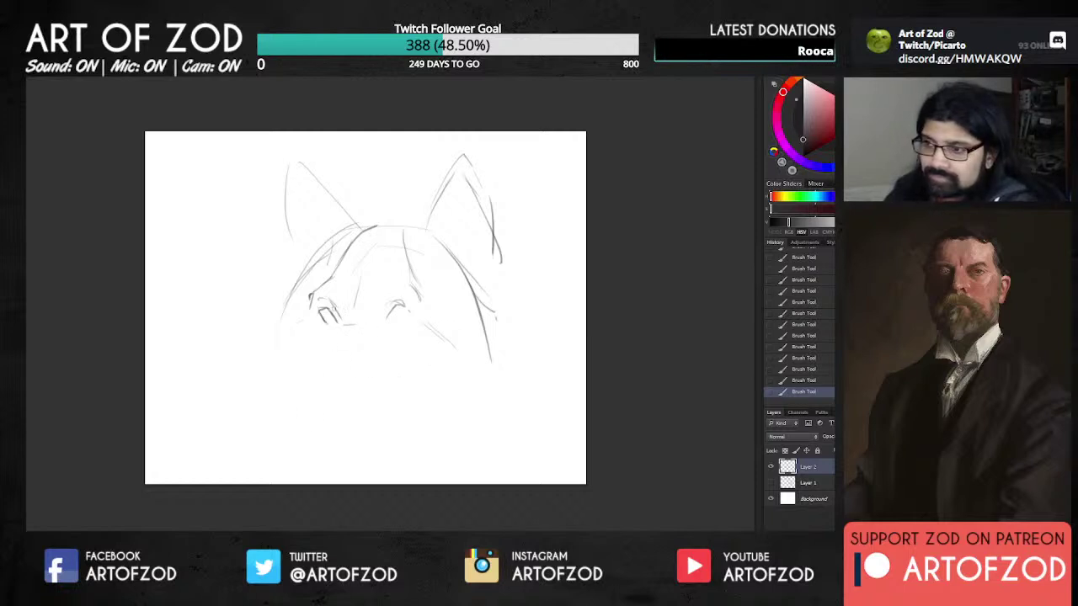
{"action": "mouse_move", "coordinate": [320, 310]}
{"action": "left_mouse_down"}
{"action": "mouse_move", "coordinate": [330, 320]}
{"action": "mouse_move", "coordinate": [322, 310]}
{"action": "left_mouse_up"}
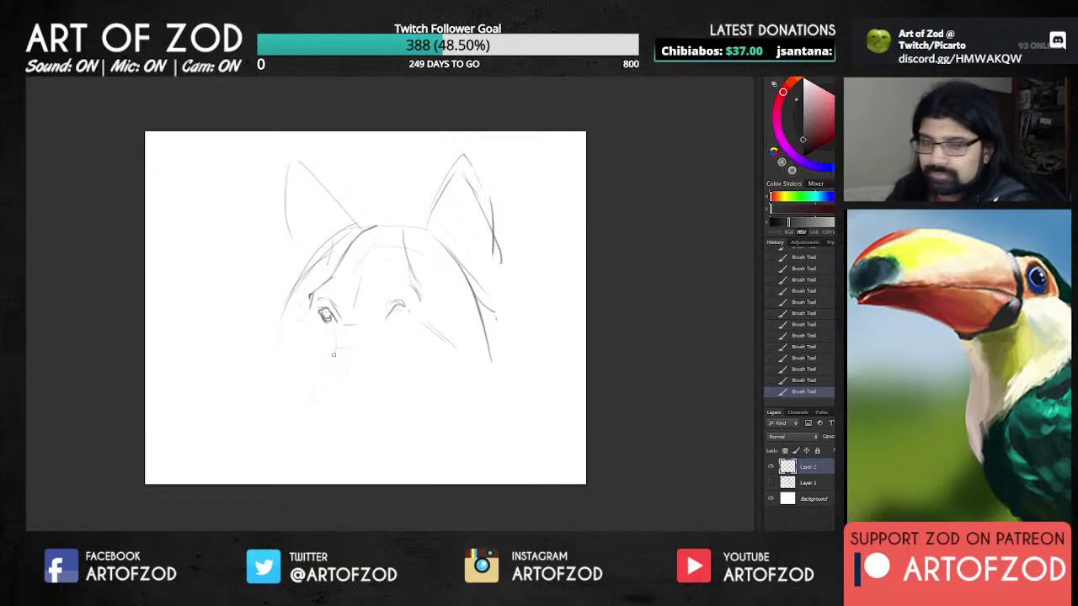
Step: Sketch the muzzle's left side down from the eye and block in the nose and front of the mouth
{"action": "left_click_drag", "start_coordinate": [324, 351], "coordinate": [329, 369]}
{"action": "left_click_drag", "start_coordinate": [340, 350], "coordinate": [324, 400]}
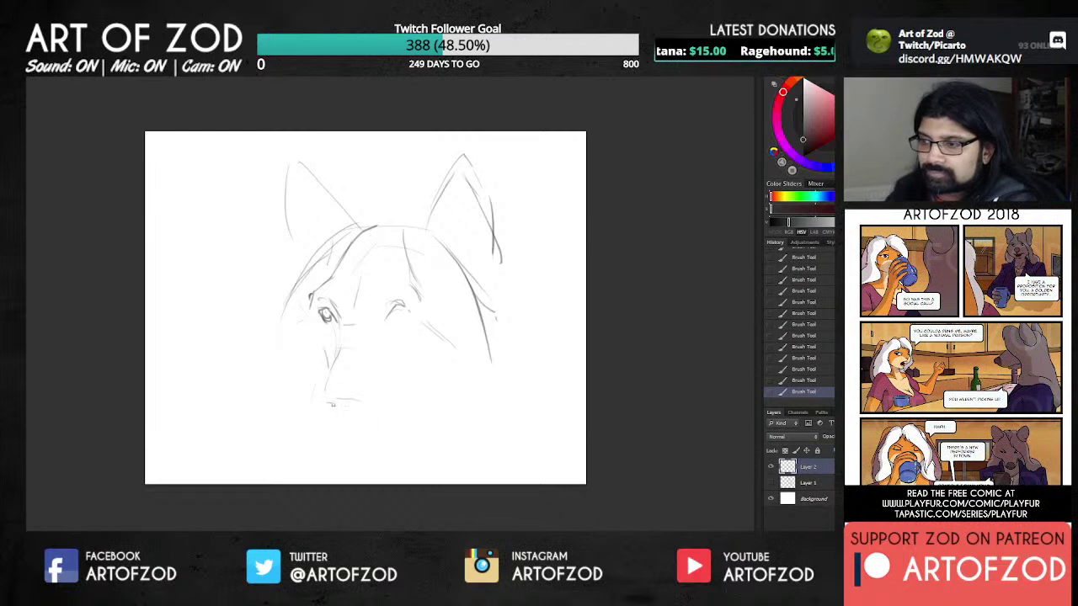
{"action": "mouse_move", "coordinate": [337, 394]}
{"action": "left_mouse_down"}
{"action": "mouse_move", "coordinate": [363, 391]}
{"action": "mouse_move", "coordinate": [325, 411]}
{"action": "mouse_move", "coordinate": [336, 422]}
{"action": "left_mouse_up"}
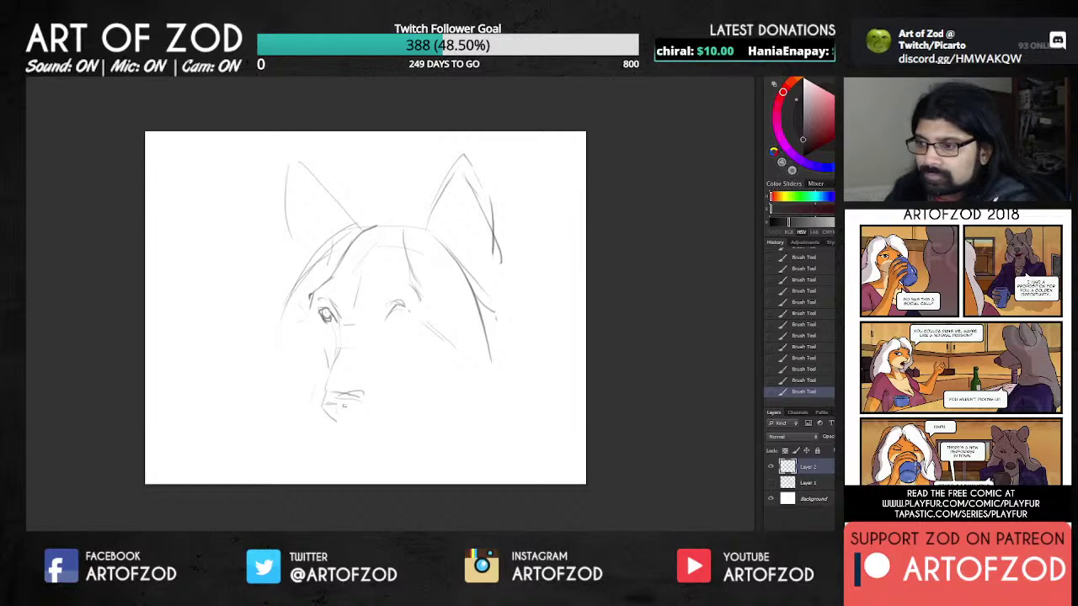
{"action": "mouse_move", "coordinate": [325, 405]}
{"action": "left_mouse_down"}
{"action": "mouse_move", "coordinate": [345, 408]}
{"action": "mouse_move", "coordinate": [344, 422]}
{"action": "left_mouse_up"}
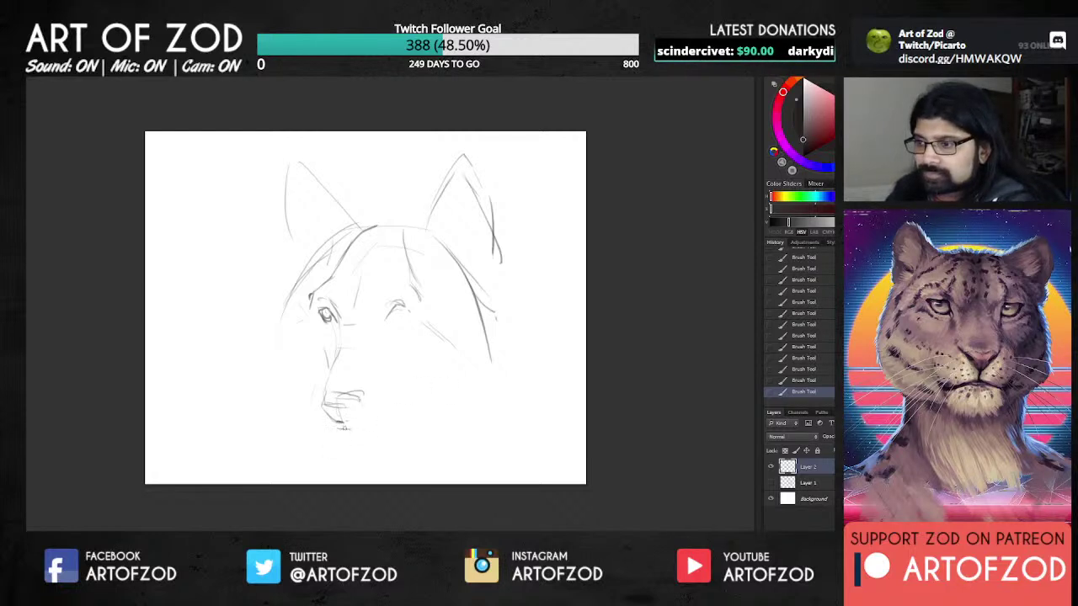
Step: Draw the lower jaw from the chin back to the right cheek and reinforce the muzzle side below the left eye
{"action": "mouse_move", "coordinate": [325, 411]}
{"action": "left_mouse_down"}
{"action": "mouse_move", "coordinate": [363, 429]}
{"action": "mouse_move", "coordinate": [393, 424]}
{"action": "mouse_move", "coordinate": [362, 425]}
{"action": "mouse_move", "coordinate": [394, 417]}
{"action": "mouse_move", "coordinate": [400, 396]}
{"action": "mouse_move", "coordinate": [384, 420]}
{"action": "mouse_move", "coordinate": [372, 416]}
{"action": "mouse_move", "coordinate": [408, 395]}
{"action": "mouse_move", "coordinate": [399, 410]}
{"action": "mouse_move", "coordinate": [471, 350]}
{"action": "left_mouse_up"}
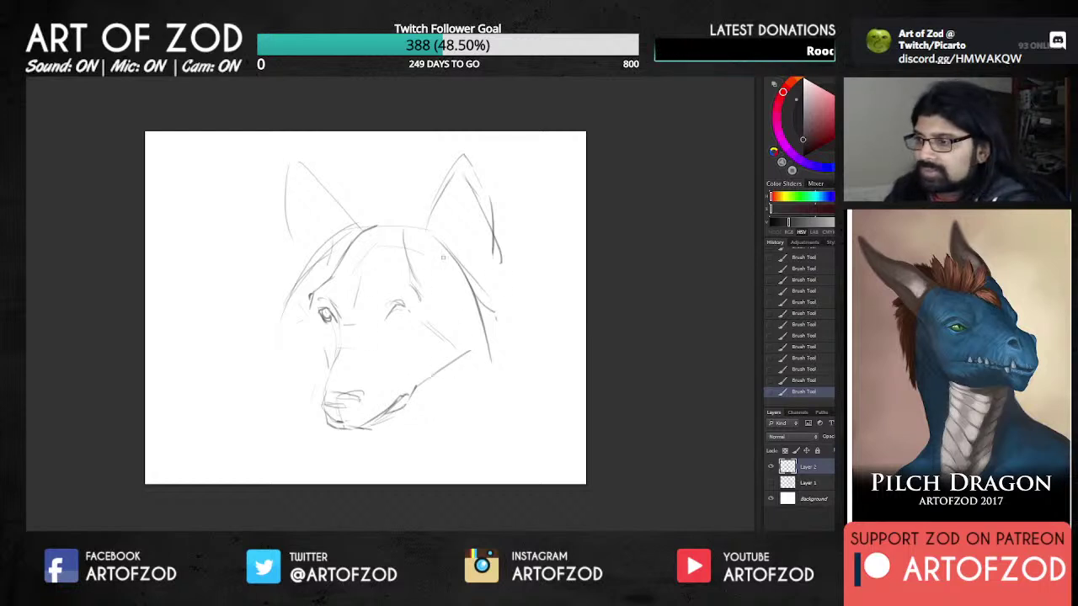
{"action": "left_click_drag", "start_coordinate": [333, 352], "coordinate": [318, 388]}
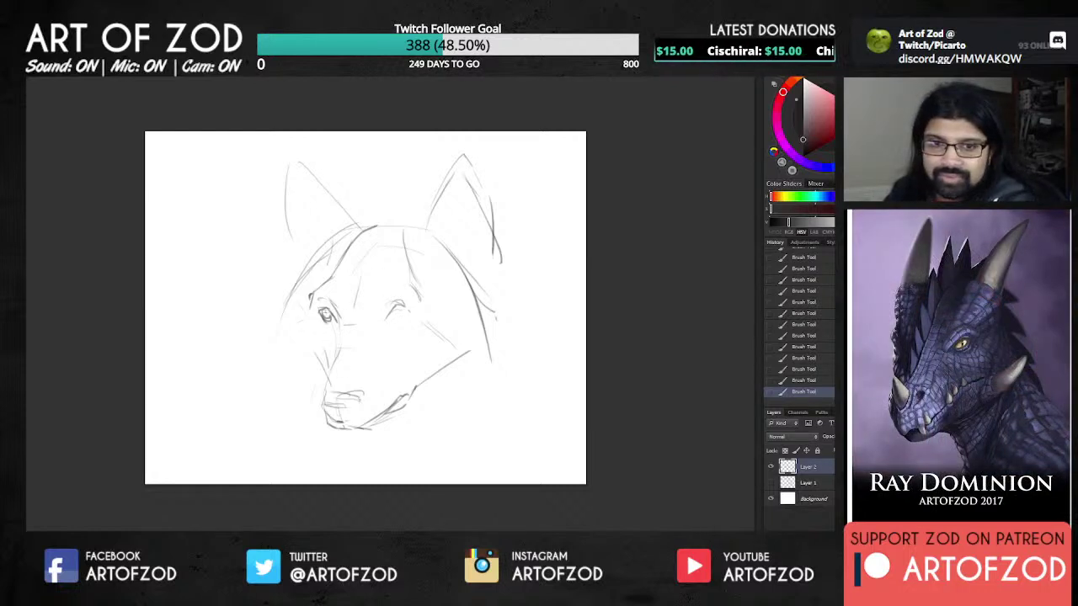
{"action": "left_click_drag", "start_coordinate": [317, 320], "coordinate": [327, 346]}
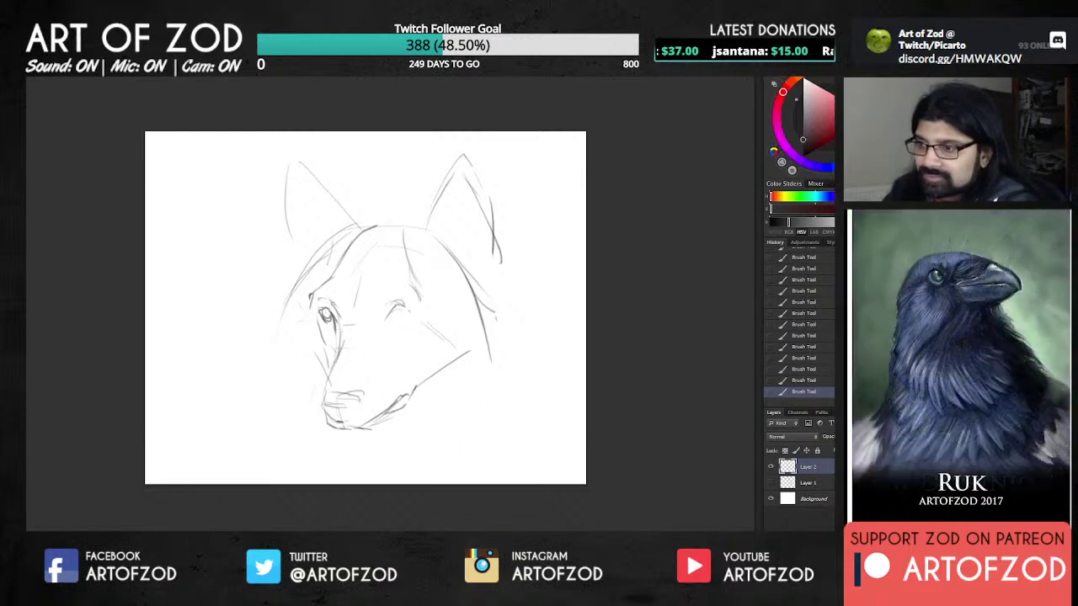
Step: Lighten the sketch lines of the left eye, muzzle and nose with an enlarged soft eraser
{"action": "key", "text": "e"}
{"action": "key", "text": "bracketright"}
{"action": "key", "text": "bracketright"}
{"action": "key", "text": "bracketright"}
{"action": "key", "text": "bracketright"}
{"action": "key", "text": "bracketright"}
{"action": "key", "text": "bracketright"}
{"action": "left_click_drag", "start_coordinate": [351, 306], "coordinate": [408, 410]}
{"action": "mouse_move", "coordinate": [333, 358]}
{"action": "left_mouse_down"}
{"action": "mouse_move", "coordinate": [507, 483]}
{"action": "mouse_move", "coordinate": [421, 426]}
{"action": "left_mouse_up"}
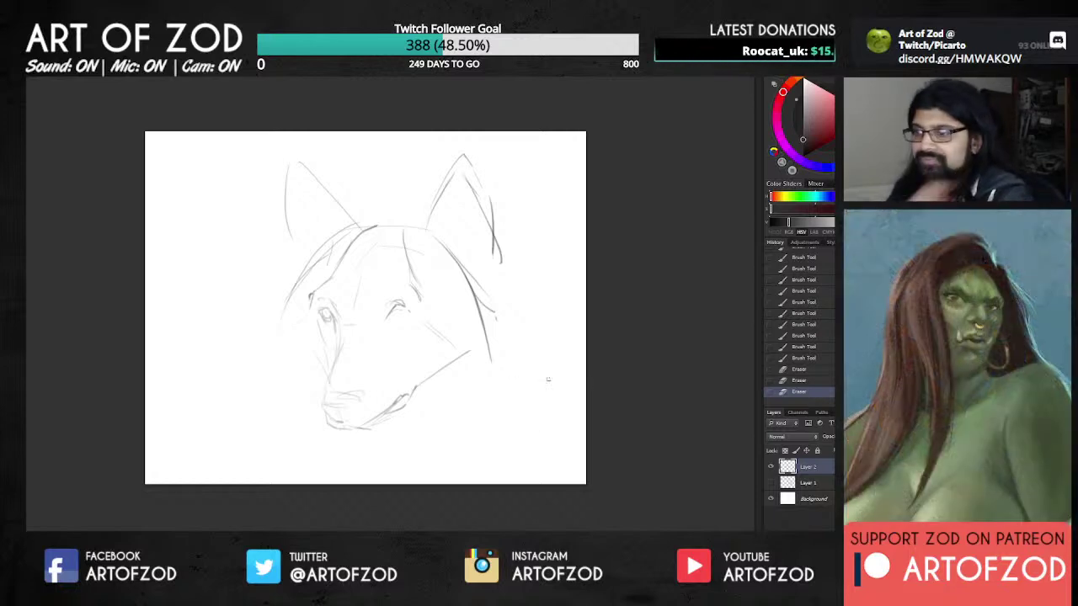
Step: Redraw both eye outlines with darker strokes over the lightened sketch
{"action": "mouse_move", "coordinate": [363, 272]}
{"action": "left_mouse_down"}
{"action": "mouse_move", "coordinate": [358, 303]}
{"action": "mouse_move", "coordinate": [336, 317]}
{"action": "left_mouse_up"}
{"action": "left_click", "coordinate": [770, 466]}
{"action": "left_click", "coordinate": [770, 466]}
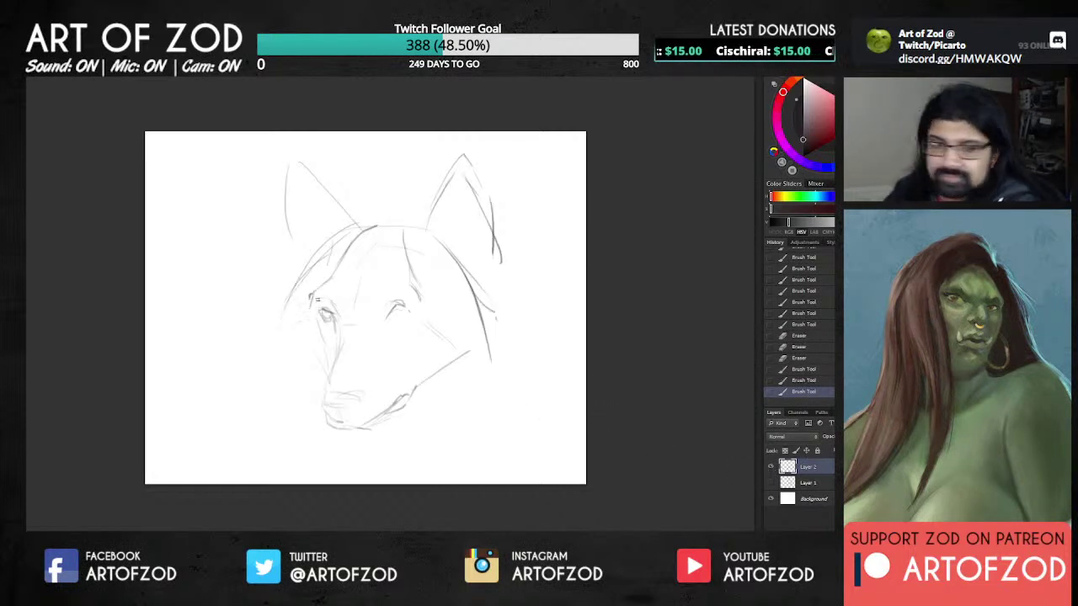
{"action": "mouse_move", "coordinate": [318, 312]}
{"action": "left_mouse_down"}
{"action": "mouse_move", "coordinate": [336, 334]}
{"action": "mouse_move", "coordinate": [335, 317]}
{"action": "left_mouse_up"}
{"action": "left_click_drag", "start_coordinate": [386, 321], "coordinate": [389, 317]}
{"action": "mouse_move", "coordinate": [387, 318]}
{"action": "left_mouse_down"}
{"action": "mouse_move", "coordinate": [405, 309]}
{"action": "mouse_move", "coordinate": [386, 325]}
{"action": "mouse_move", "coordinate": [396, 329]}
{"action": "mouse_move", "coordinate": [411, 308]}
{"action": "mouse_move", "coordinate": [387, 314]}
{"action": "left_mouse_up"}
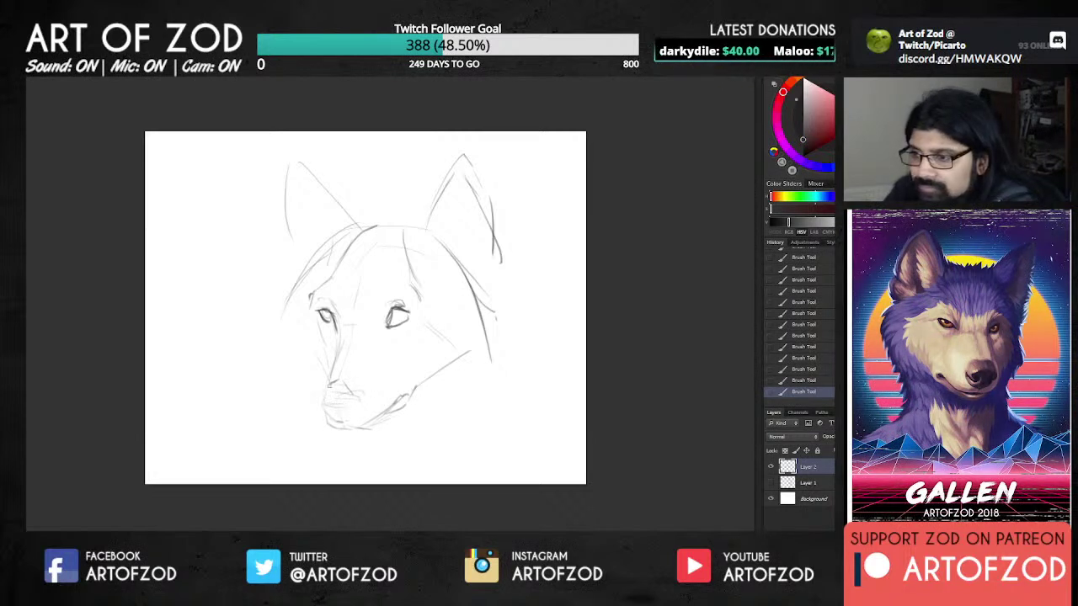
Step: Define the nose and nostrils, and darken the muzzle outline around the chin to the mouth corner
{"action": "mouse_move", "coordinate": [329, 402]}
{"action": "left_mouse_down"}
{"action": "mouse_move", "coordinate": [348, 407]}
{"action": "mouse_move", "coordinate": [334, 407]}
{"action": "left_mouse_up"}
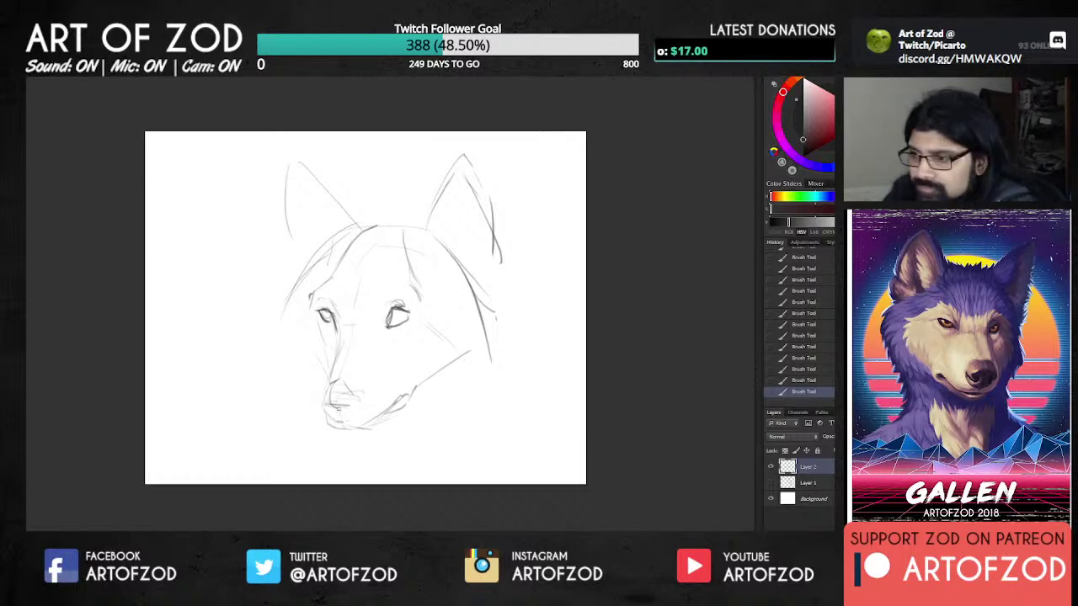
{"action": "mouse_move", "coordinate": [332, 419]}
{"action": "left_mouse_down"}
{"action": "mouse_move", "coordinate": [353, 402]}
{"action": "mouse_move", "coordinate": [344, 411]}
{"action": "mouse_move", "coordinate": [334, 385]}
{"action": "mouse_move", "coordinate": [352, 380]}
{"action": "mouse_move", "coordinate": [332, 382]}
{"action": "mouse_move", "coordinate": [353, 408]}
{"action": "left_mouse_up"}
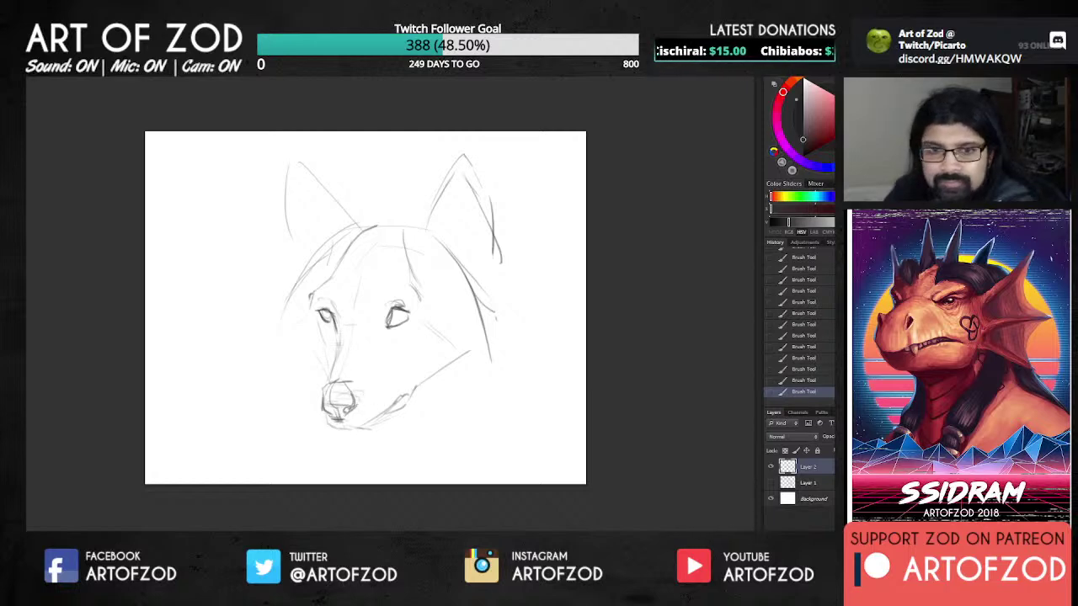
{"action": "mouse_move", "coordinate": [327, 345]}
{"action": "left_mouse_down"}
{"action": "mouse_move", "coordinate": [321, 413]}
{"action": "mouse_move", "coordinate": [373, 417]}
{"action": "mouse_move", "coordinate": [347, 427]}
{"action": "mouse_move", "coordinate": [357, 429]}
{"action": "mouse_move", "coordinate": [386, 419]}
{"action": "mouse_move", "coordinate": [332, 429]}
{"action": "mouse_move", "coordinate": [368, 428]}
{"action": "mouse_move", "coordinate": [406, 394]}
{"action": "left_mouse_up"}
{"action": "left_click_drag", "start_coordinate": [406, 392], "coordinate": [416, 381]}
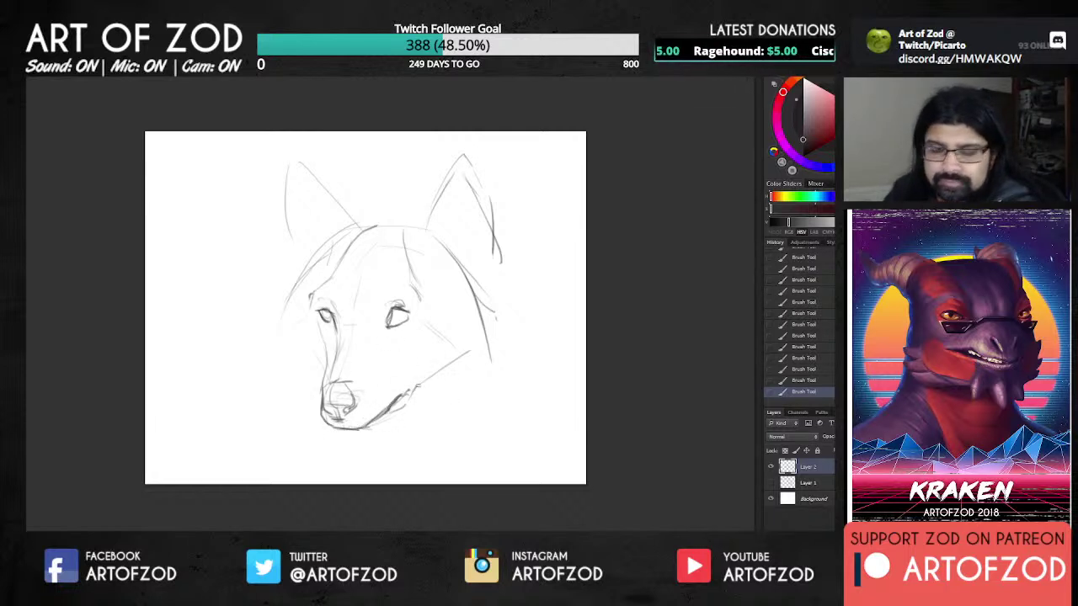
Step: Draw angular cheek fur lines below the right eye and strengthen the mouth corner and underside of the chin
{"action": "mouse_move", "coordinate": [422, 289]}
{"action": "left_mouse_down"}
{"action": "mouse_move", "coordinate": [446, 349]}
{"action": "mouse_move", "coordinate": [450, 339]}
{"action": "mouse_move", "coordinate": [418, 315]}
{"action": "mouse_move", "coordinate": [470, 327]}
{"action": "mouse_move", "coordinate": [474, 339]}
{"action": "mouse_move", "coordinate": [462, 341]}
{"action": "mouse_move", "coordinate": [470, 349]}
{"action": "mouse_move", "coordinate": [460, 335]}
{"action": "mouse_move", "coordinate": [440, 394]}
{"action": "left_mouse_up"}
{"action": "left_click_drag", "start_coordinate": [453, 343], "coordinate": [436, 387]}
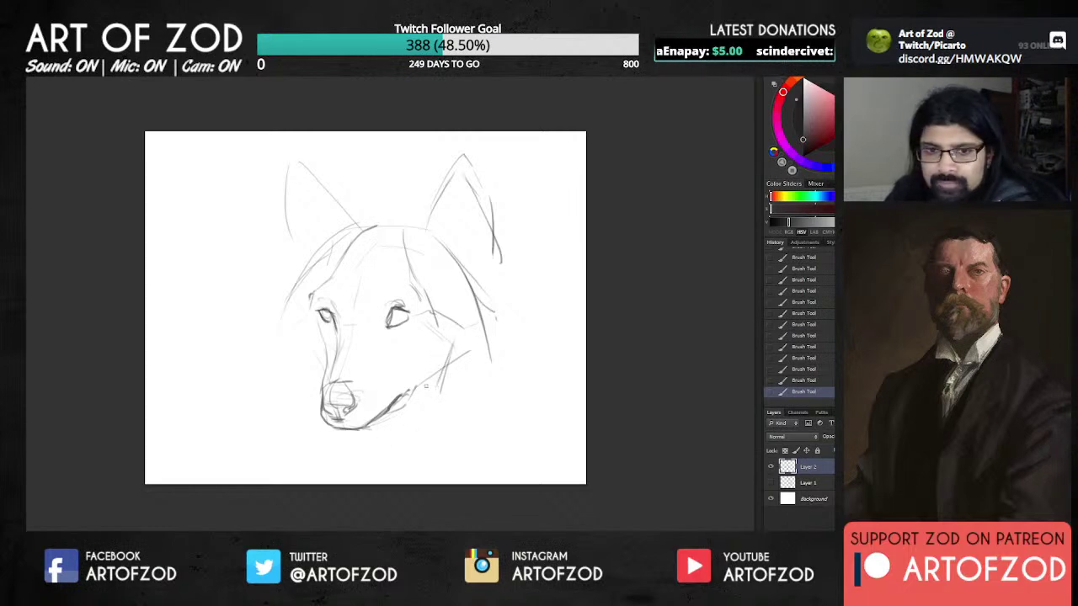
{"action": "mouse_move", "coordinate": [389, 417]}
{"action": "left_mouse_down"}
{"action": "mouse_move", "coordinate": [409, 412]}
{"action": "mouse_move", "coordinate": [429, 369]}
{"action": "left_mouse_up"}
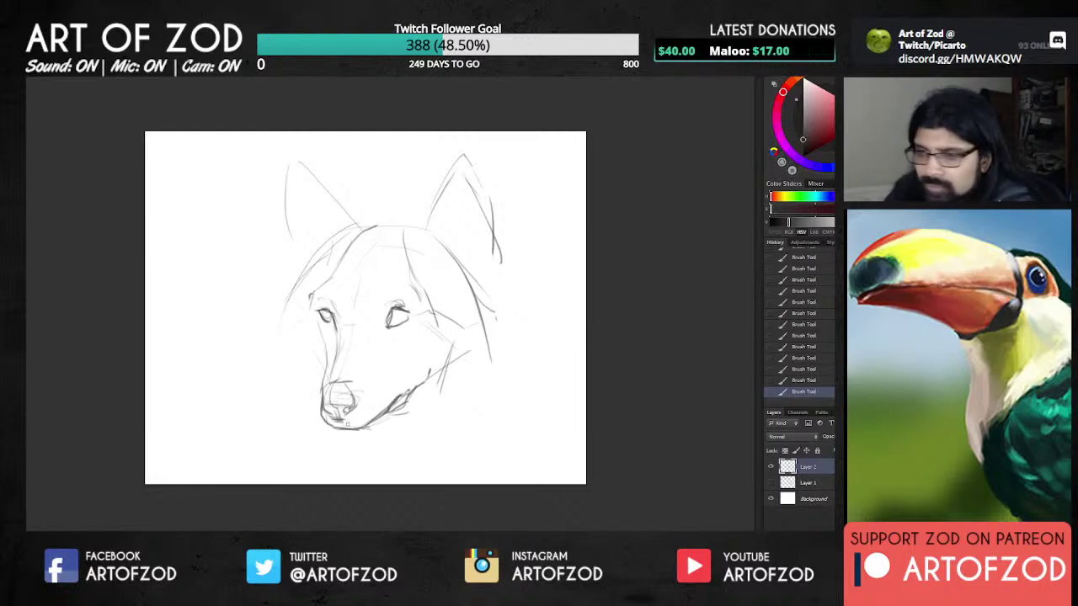
{"action": "left_click_drag", "start_coordinate": [332, 428], "coordinate": [366, 428]}
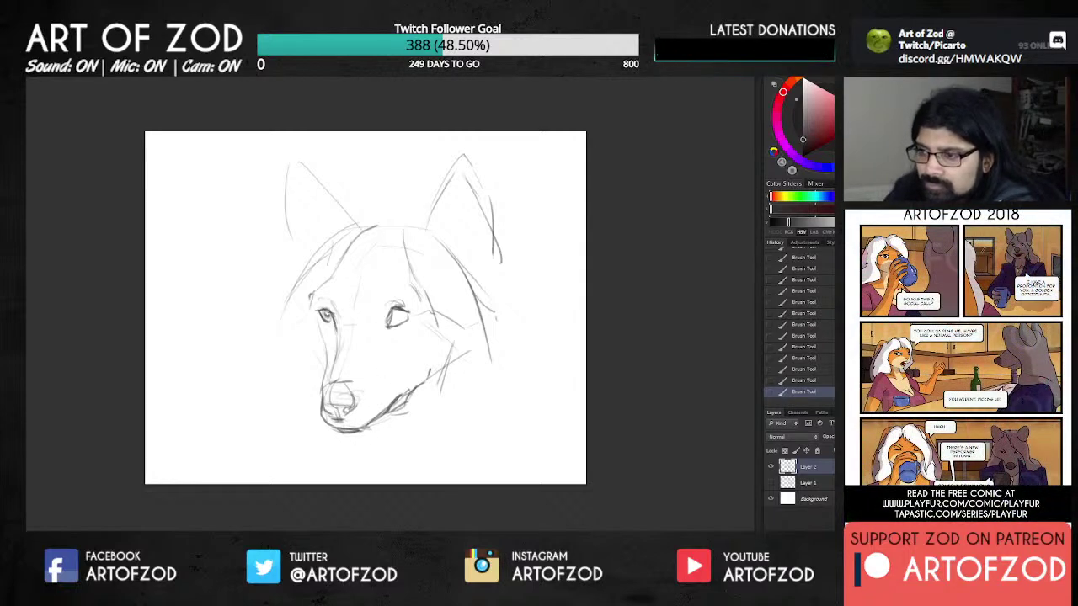
Step: Add the irises and pupils, and darken the muzzle side, brow and head contour around the left eye
{"action": "left_click_drag", "start_coordinate": [392, 320], "coordinate": [399, 315]}
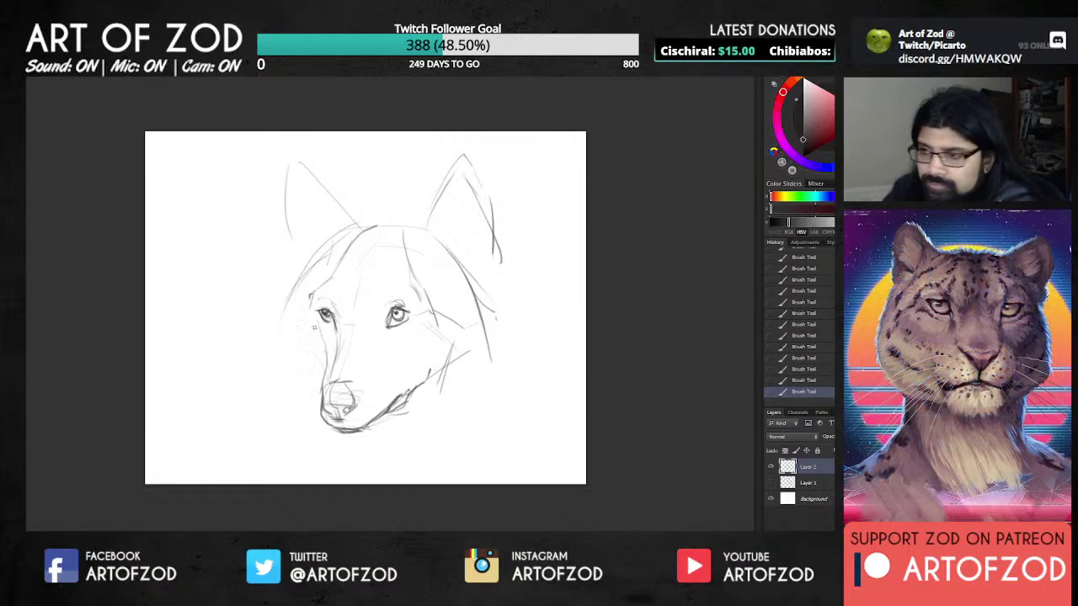
{"action": "mouse_move", "coordinate": [334, 328]}
{"action": "left_mouse_down"}
{"action": "mouse_move", "coordinate": [327, 366]}
{"action": "mouse_move", "coordinate": [313, 327]}
{"action": "left_mouse_up"}
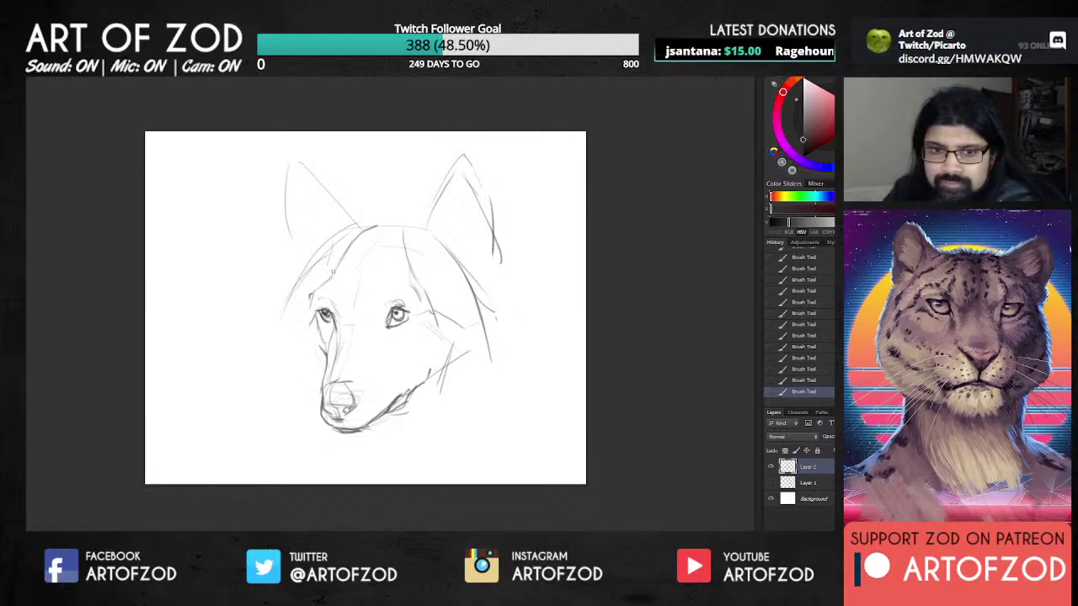
{"action": "left_click_drag", "start_coordinate": [333, 274], "coordinate": [314, 299]}
{"action": "mouse_move", "coordinate": [297, 334]}
{"action": "left_mouse_down"}
{"action": "mouse_move", "coordinate": [311, 324]}
{"action": "mouse_move", "coordinate": [305, 285]}
{"action": "mouse_move", "coordinate": [345, 237]}
{"action": "left_mouse_up"}
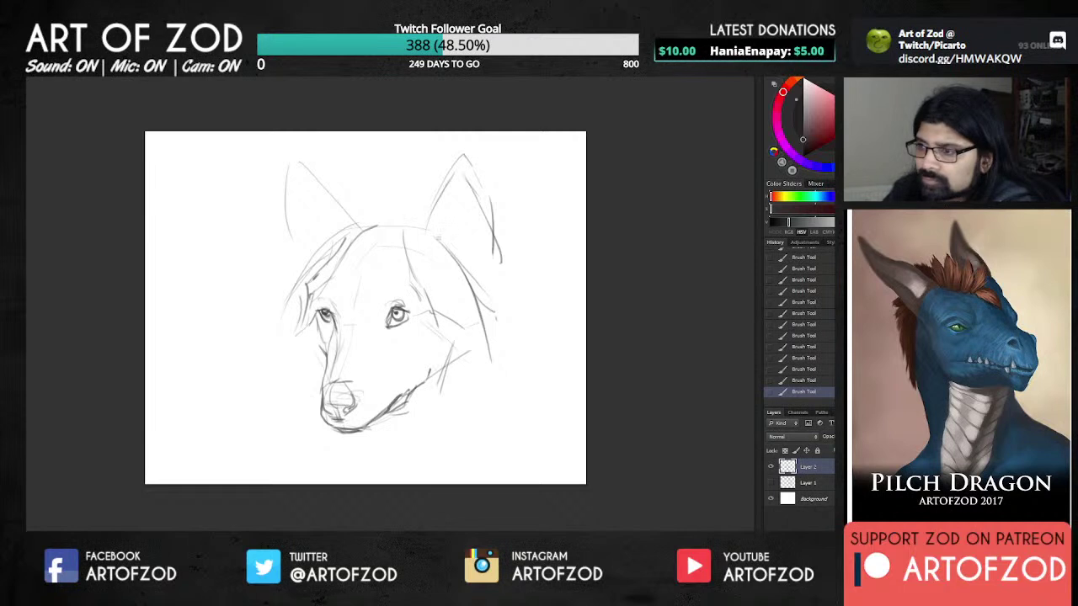
Step: Outline the cheek ruffs with darker strokes on both sides of the head, joining the right one to the jaw
{"action": "left_click_drag", "start_coordinate": [436, 234], "coordinate": [485, 312]}
{"action": "left_click_drag", "start_coordinate": [448, 247], "coordinate": [458, 263]}
{"action": "mouse_move", "coordinate": [495, 298]}
{"action": "left_mouse_down"}
{"action": "mouse_move", "coordinate": [510, 318]}
{"action": "mouse_move", "coordinate": [514, 363]}
{"action": "left_mouse_up"}
{"action": "mouse_move", "coordinate": [402, 408]}
{"action": "left_mouse_down"}
{"action": "mouse_move", "coordinate": [487, 383]}
{"action": "mouse_move", "coordinate": [513, 352]}
{"action": "left_mouse_up"}
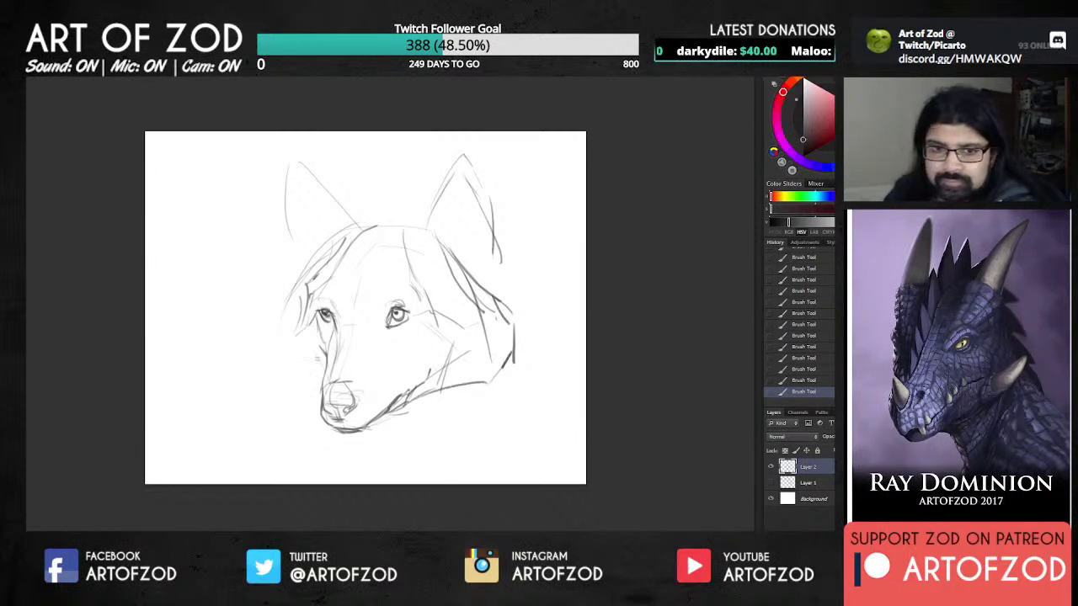
{"action": "mouse_move", "coordinate": [321, 364]}
{"action": "left_mouse_down"}
{"action": "mouse_move", "coordinate": [304, 352]}
{"action": "mouse_move", "coordinate": [325, 380]}
{"action": "left_mouse_up"}
{"action": "left_click_drag", "start_coordinate": [294, 329], "coordinate": [306, 363]}
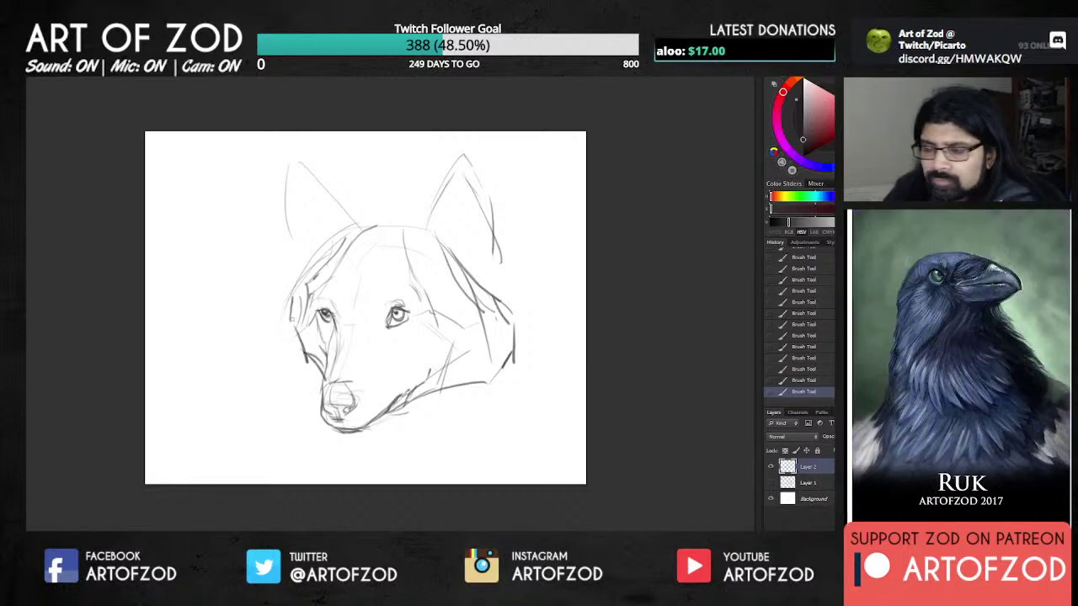
Step: Draw a curved line from the forehead down between the eyes and darken the right eye's inner corner
{"action": "key", "text": "ctrl+z"}
{"action": "key", "text": "ctrl+z"}
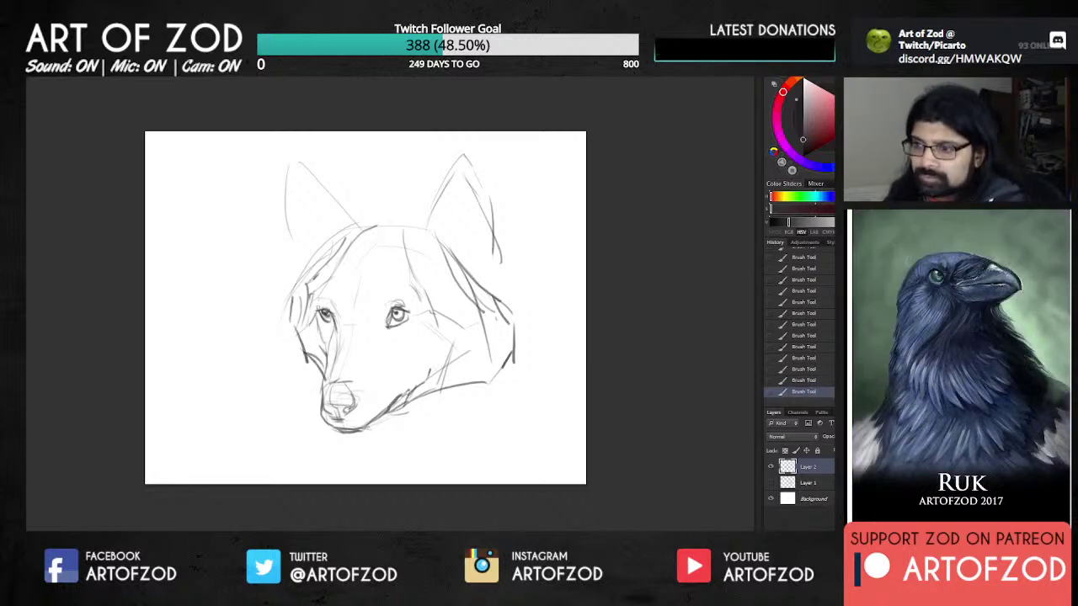
{"action": "left_click_drag", "start_coordinate": [299, 332], "coordinate": [344, 258]}
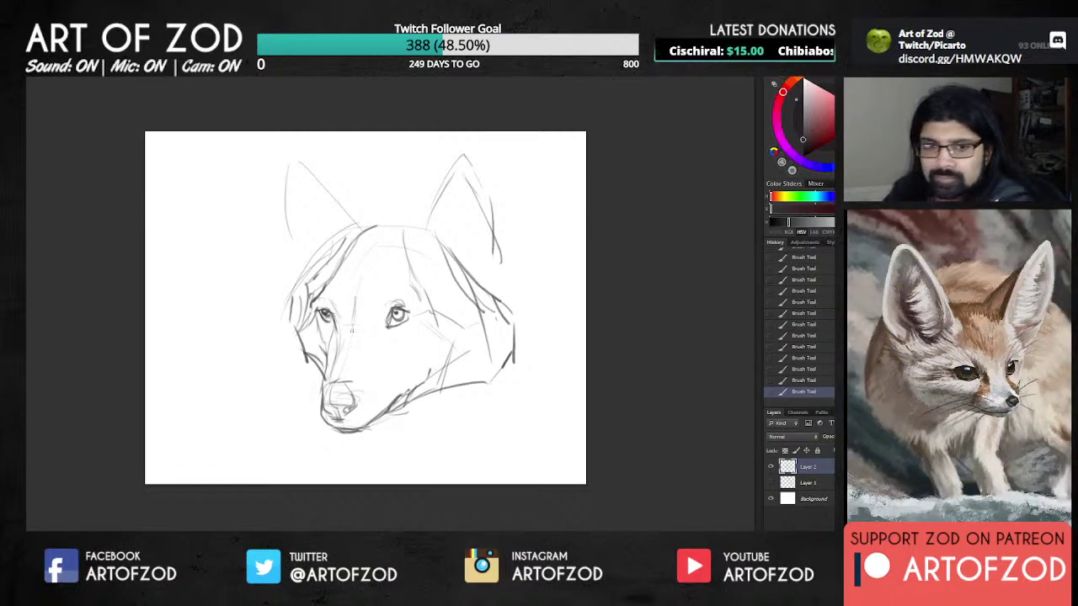
{"action": "left_click_drag", "start_coordinate": [389, 304], "coordinate": [380, 322]}
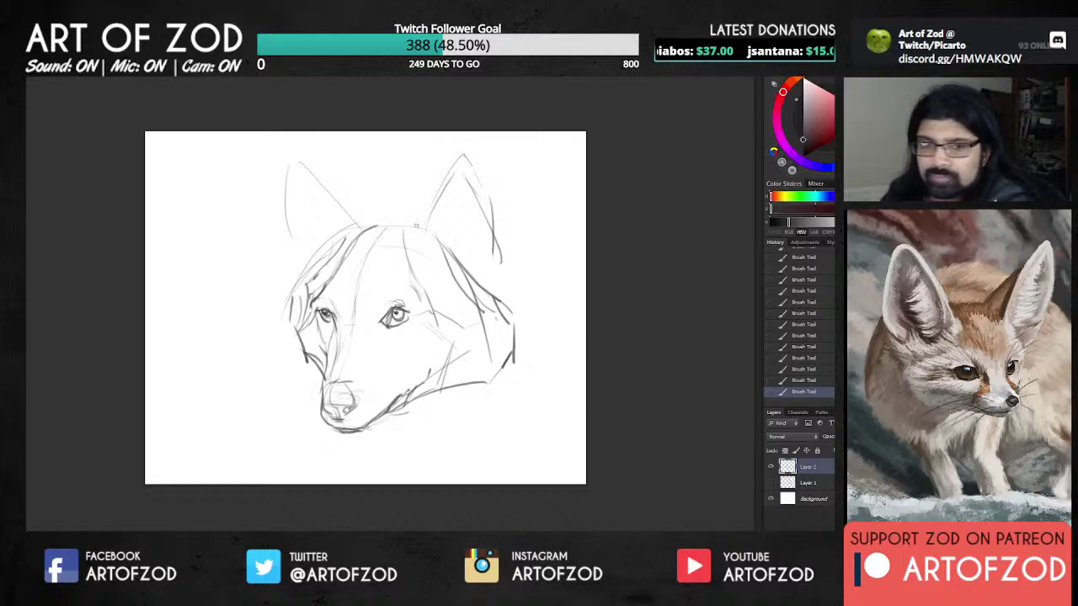
Step: Redraw both ears with darker edges, joining their inner and outer sides to the head
{"action": "mouse_move", "coordinate": [415, 228]}
{"action": "left_mouse_down"}
{"action": "mouse_move", "coordinate": [436, 175]}
{"action": "mouse_move", "coordinate": [461, 155]}
{"action": "left_mouse_up"}
{"action": "mouse_move", "coordinate": [362, 226]}
{"action": "left_mouse_down"}
{"action": "mouse_move", "coordinate": [315, 158]}
{"action": "mouse_move", "coordinate": [293, 252]}
{"action": "left_mouse_up"}
{"action": "left_click_drag", "start_coordinate": [317, 263], "coordinate": [330, 253]}
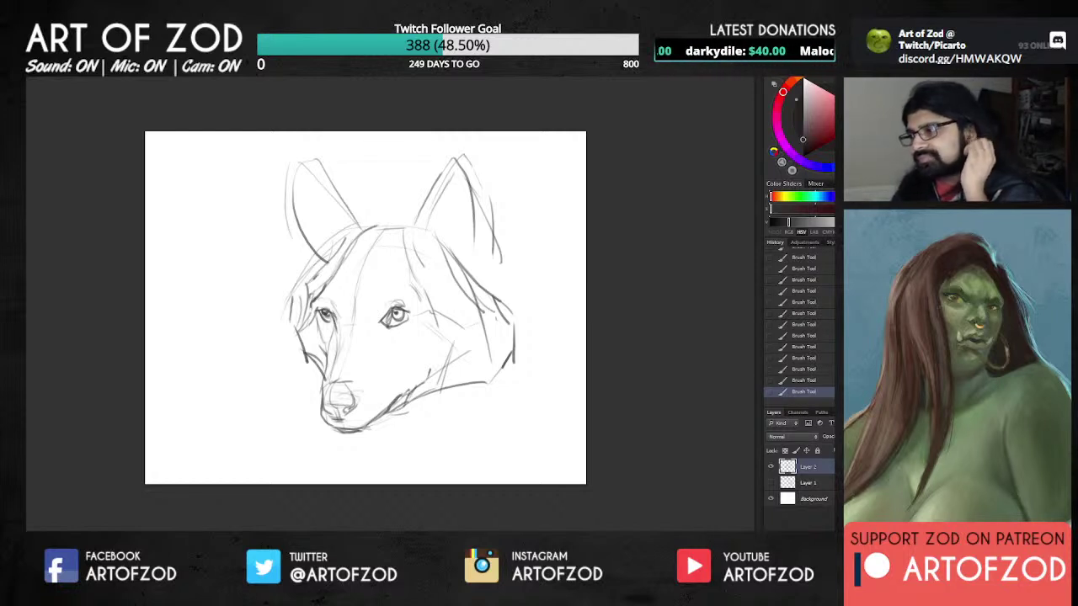
Step: Lower the opacity of Layer 2, add a new layer above it and hide Layer 2
{"action": "left_click_drag", "start_coordinate": [877, 449], "coordinate": [833, 450]}
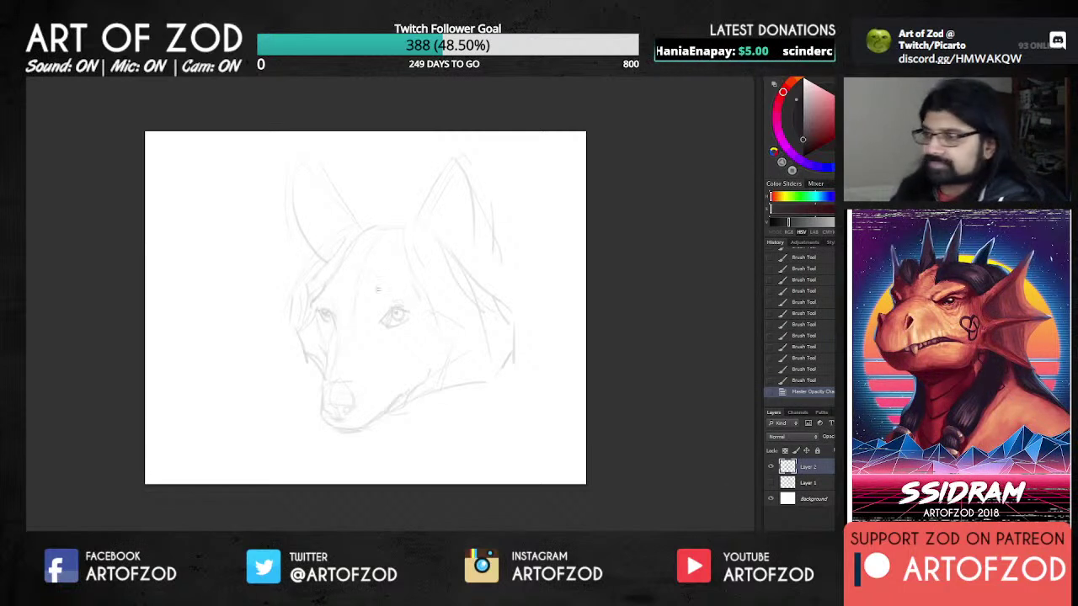
{"action": "left_click_drag", "start_coordinate": [576, 371], "coordinate": [537, 326]}
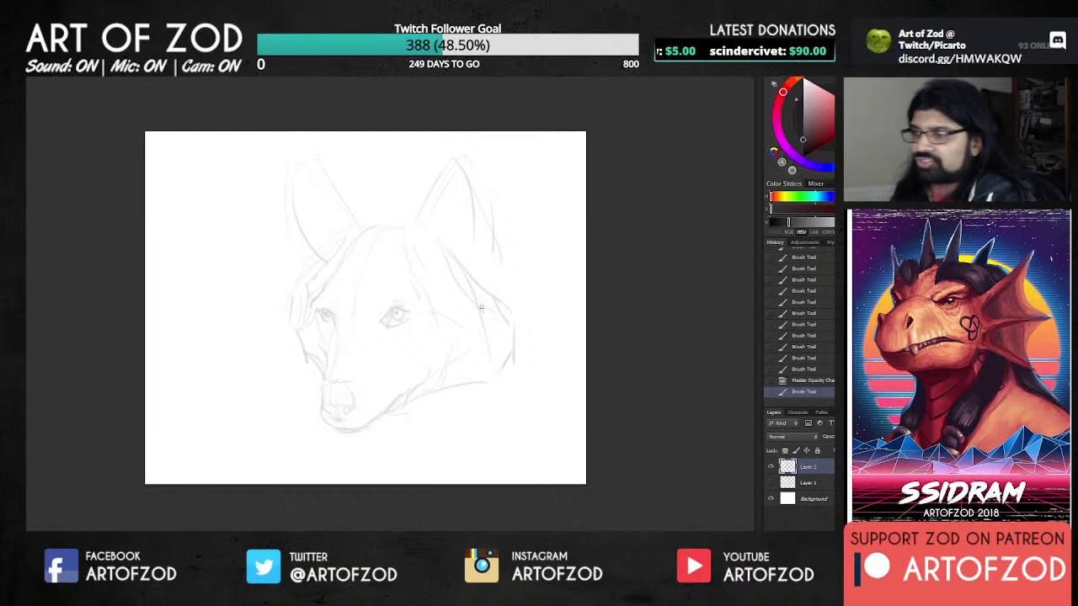
{"action": "left_click_drag", "start_coordinate": [354, 214], "coordinate": [379, 207]}
{"action": "left_click_drag", "start_coordinate": [362, 210], "coordinate": [397, 207]}
{"action": "key", "text": "ctrl+shift+alt+n"}
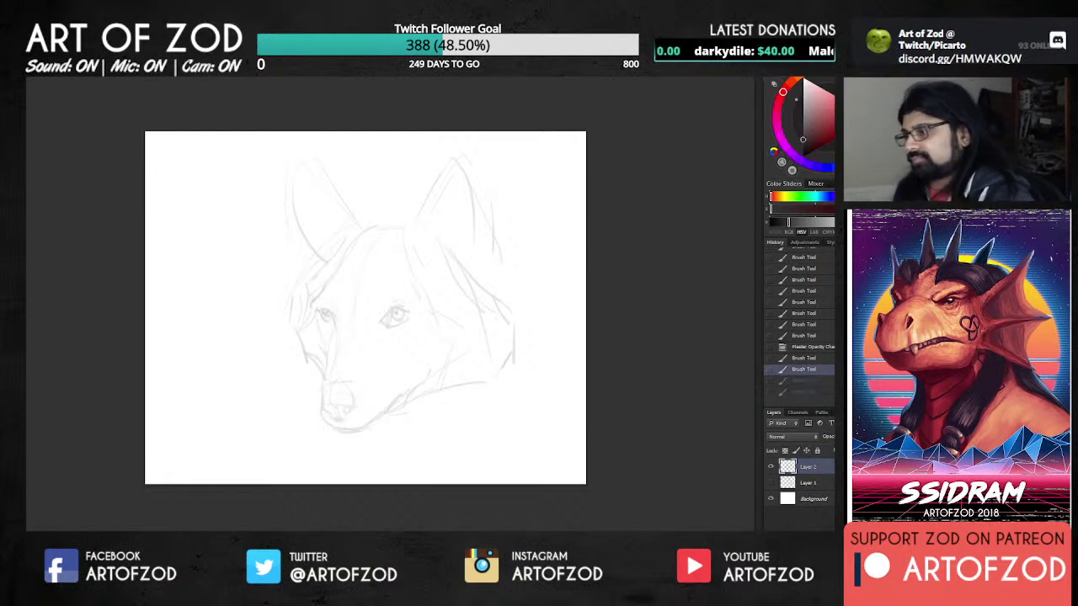
{"action": "left_click", "coordinate": [771, 481]}
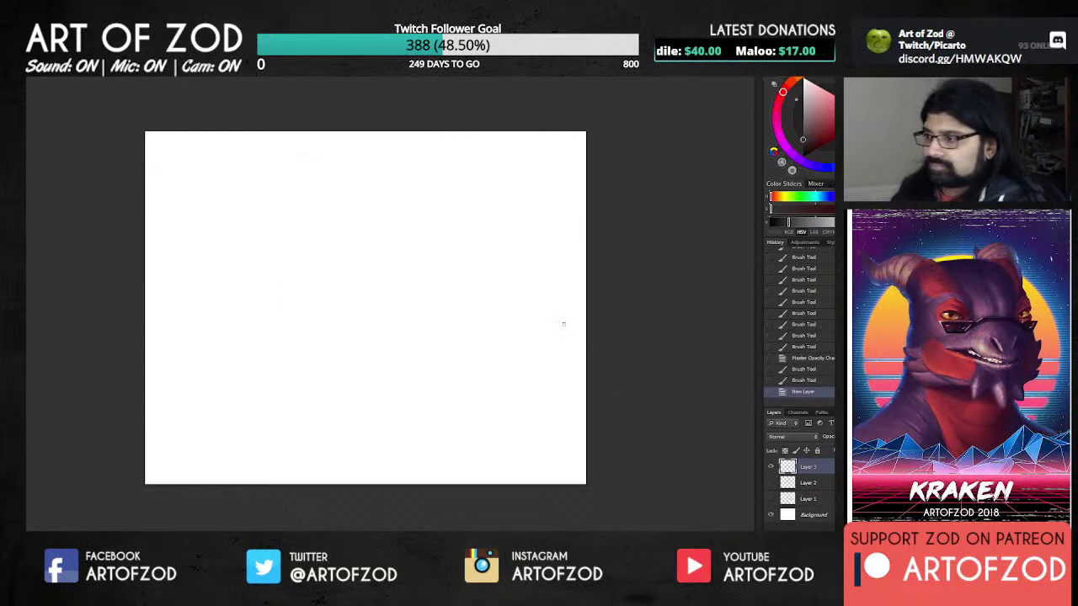
{"action": "mouse_move", "coordinate": [341, 210]}
{"action": "left_mouse_down"}
{"action": "mouse_move", "coordinate": [399, 201]}
{"action": "mouse_move", "coordinate": [426, 221]}
{"action": "mouse_move", "coordinate": [410, 202]}
{"action": "mouse_move", "coordinate": [429, 239]}
{"action": "mouse_move", "coordinate": [414, 207]}
{"action": "mouse_move", "coordinate": [360, 202]}
{"action": "mouse_move", "coordinate": [411, 203]}
{"action": "mouse_move", "coordinate": [331, 233]}
{"action": "mouse_move", "coordinate": [341, 223]}
{"action": "mouse_move", "coordinate": [348, 242]}
{"action": "mouse_move", "coordinate": [336, 265]}
{"action": "left_mouse_up"}
{"action": "left_click_drag", "start_coordinate": [340, 260], "coordinate": [325, 283]}
{"action": "left_click_drag", "start_coordinate": [400, 220], "coordinate": [384, 219]}
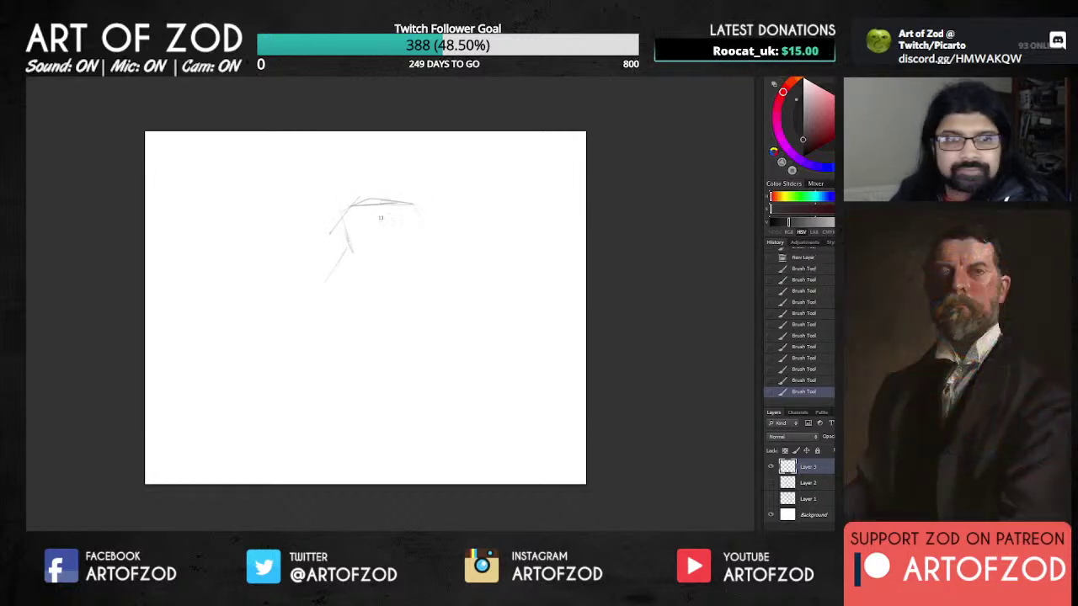
{"action": "left_click_drag", "start_coordinate": [345, 250], "coordinate": [326, 281]}
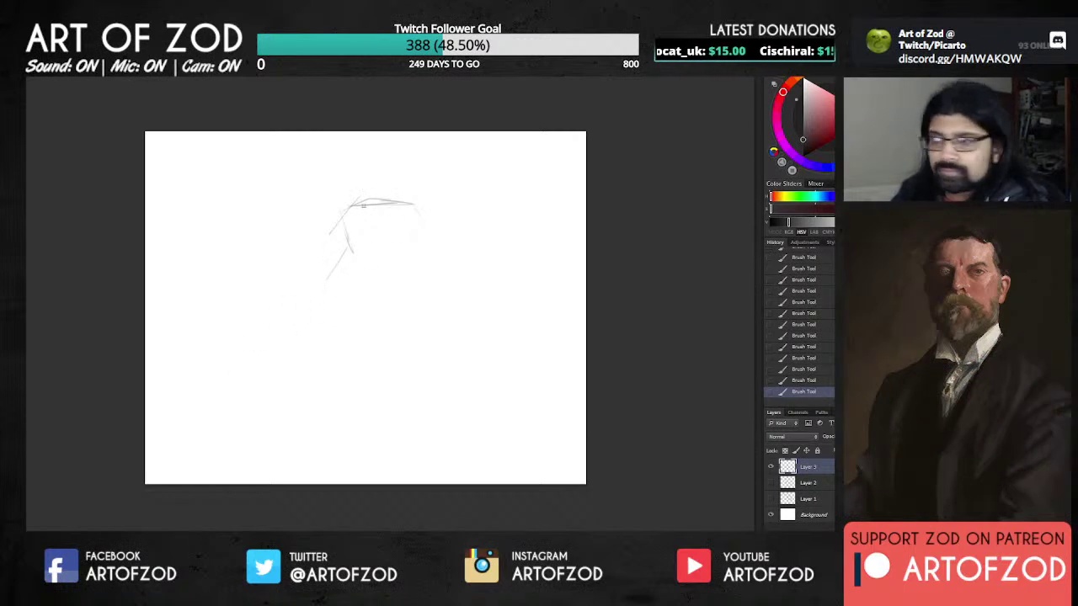
{"action": "key", "text": "e"}
{"action": "left_click_drag", "start_coordinate": [385, 216], "coordinate": [421, 303]}
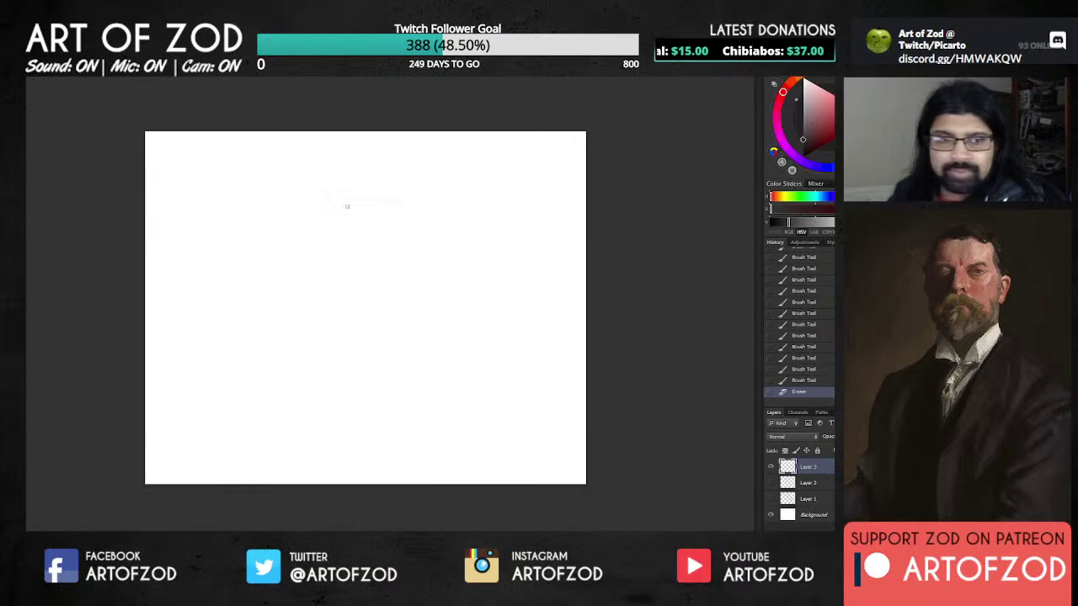
Step: Block in a large head on Layer 3 with light construction lines for the crown, right side, jaw and lower-left edge
{"action": "mouse_move", "coordinate": [306, 226]}
{"action": "left_mouse_down"}
{"action": "mouse_move", "coordinate": [417, 179]}
{"action": "mouse_move", "coordinate": [380, 192]}
{"action": "mouse_move", "coordinate": [425, 199]}
{"action": "left_mouse_up"}
{"action": "left_click_drag", "start_coordinate": [396, 165], "coordinate": [469, 286]}
{"action": "left_click_drag", "start_coordinate": [466, 217], "coordinate": [461, 352]}
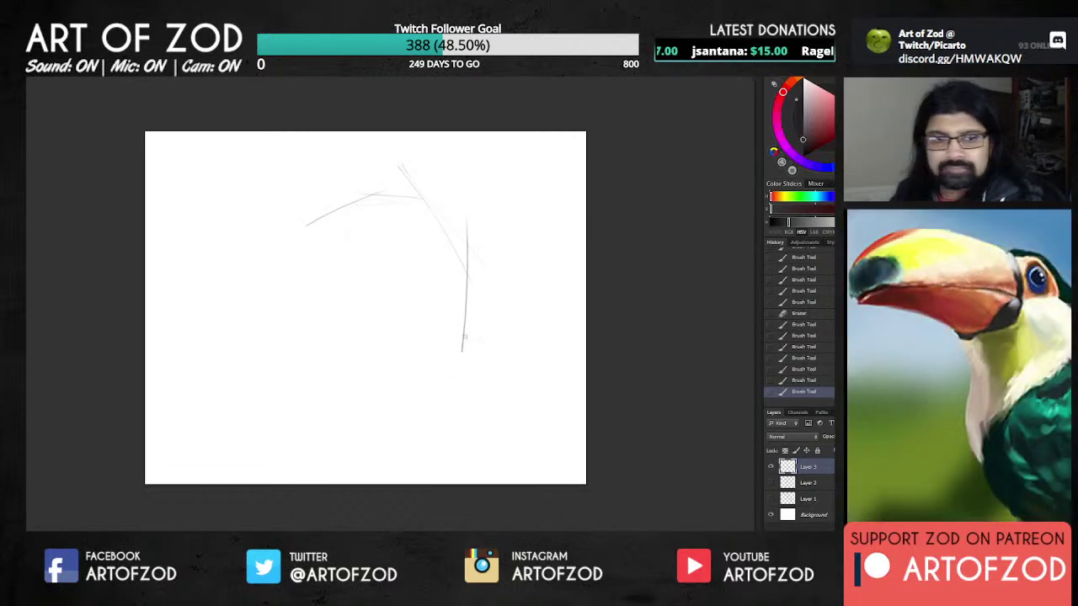
{"action": "left_click_drag", "start_coordinate": [375, 418], "coordinate": [510, 311]}
{"action": "left_click_drag", "start_coordinate": [308, 453], "coordinate": [384, 439]}
{"action": "left_click_drag", "start_coordinate": [266, 439], "coordinate": [372, 440]}
{"action": "left_click_drag", "start_coordinate": [276, 406], "coordinate": [306, 460]}
{"action": "left_click_drag", "start_coordinate": [243, 311], "coordinate": [320, 454]}
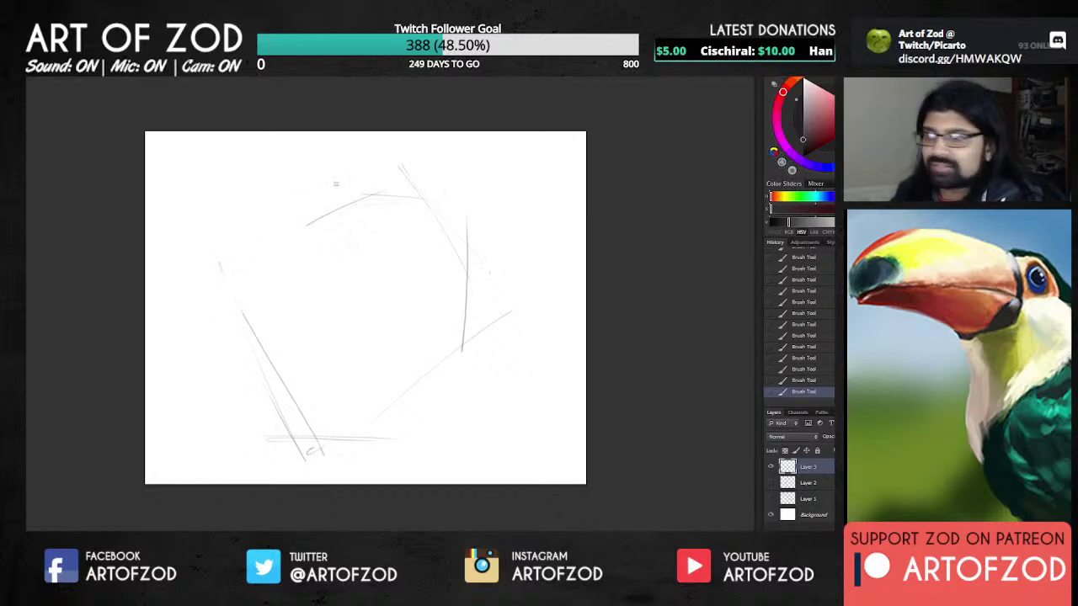
Step: Add slanted construction lines along the head's upper-left side and reinforce its upper-right edge
{"action": "left_click_drag", "start_coordinate": [256, 327], "coordinate": [368, 169]}
{"action": "left_click_drag", "start_coordinate": [335, 214], "coordinate": [220, 378]}
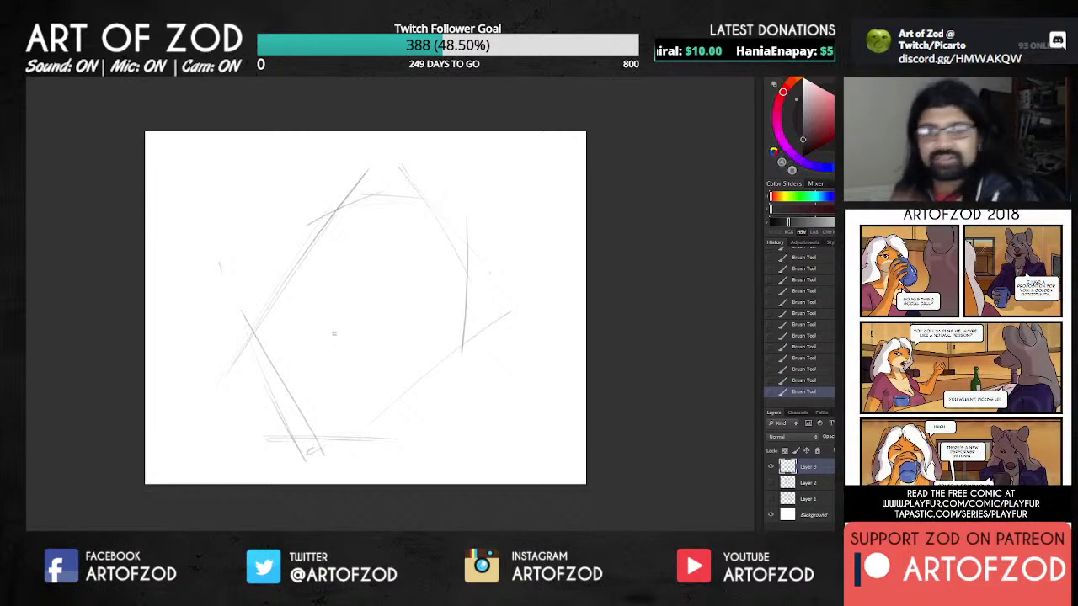
{"action": "left_click_drag", "start_coordinate": [412, 182], "coordinate": [480, 293]}
{"action": "left_click_drag", "start_coordinate": [444, 225], "coordinate": [476, 278]}
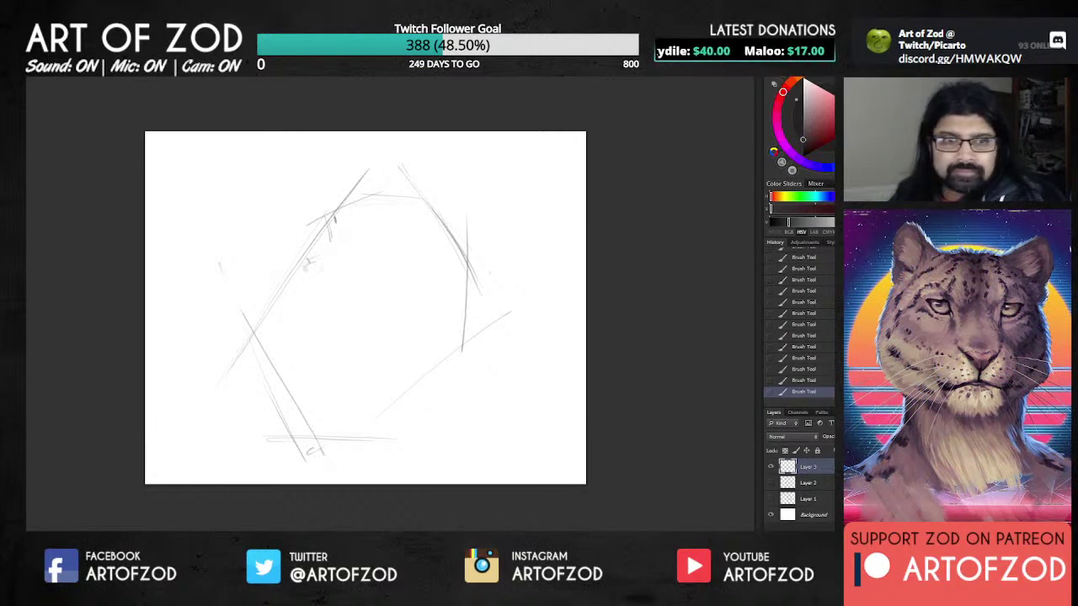
Step: Sketch the left profile of the head with an angular notch, a horizontal mouth line and the chin contour
{"action": "left_click_drag", "start_coordinate": [308, 247], "coordinate": [310, 271]}
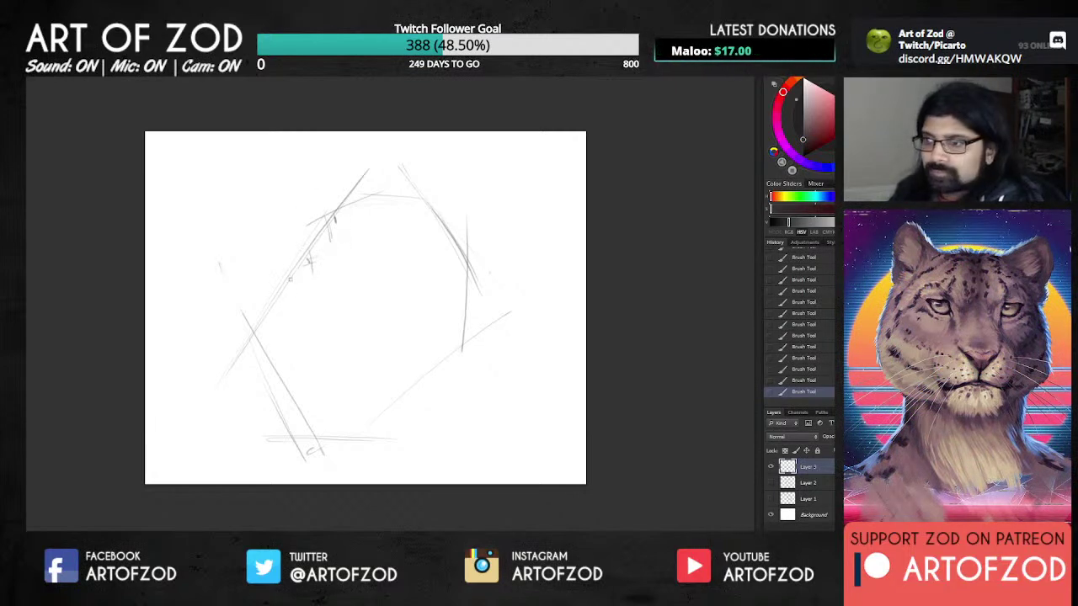
{"action": "left_click_drag", "start_coordinate": [285, 281], "coordinate": [276, 345]}
{"action": "mouse_move", "coordinate": [282, 303]}
{"action": "left_mouse_down"}
{"action": "mouse_move", "coordinate": [276, 339]}
{"action": "mouse_move", "coordinate": [352, 344]}
{"action": "left_mouse_up"}
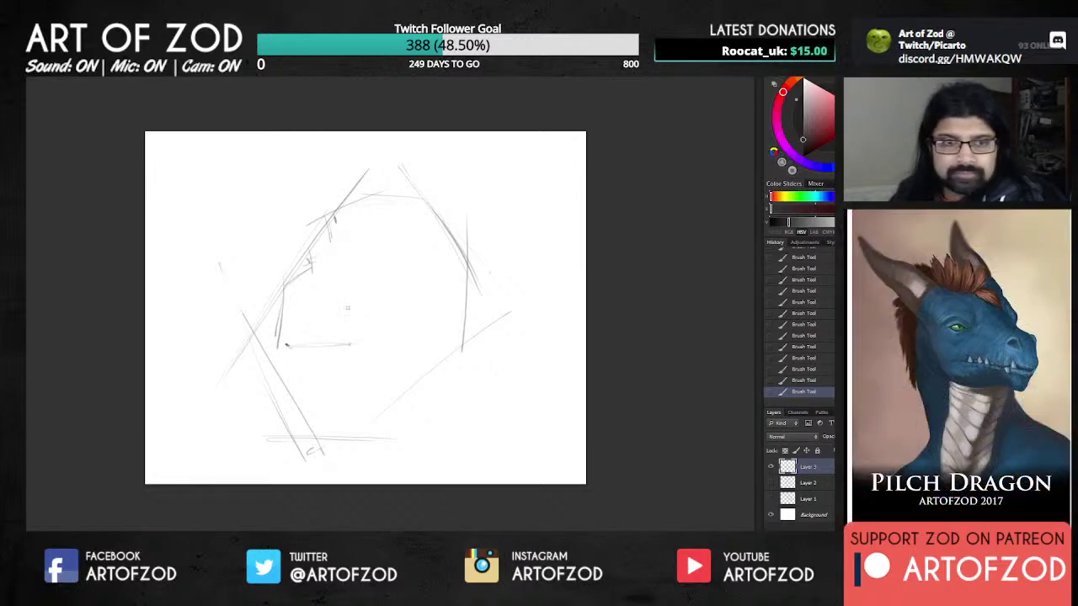
{"action": "mouse_move", "coordinate": [286, 362]}
{"action": "left_mouse_down"}
{"action": "mouse_move", "coordinate": [290, 394]}
{"action": "mouse_move", "coordinate": [311, 417]}
{"action": "mouse_move", "coordinate": [321, 428]}
{"action": "mouse_move", "coordinate": [373, 412]}
{"action": "left_mouse_up"}
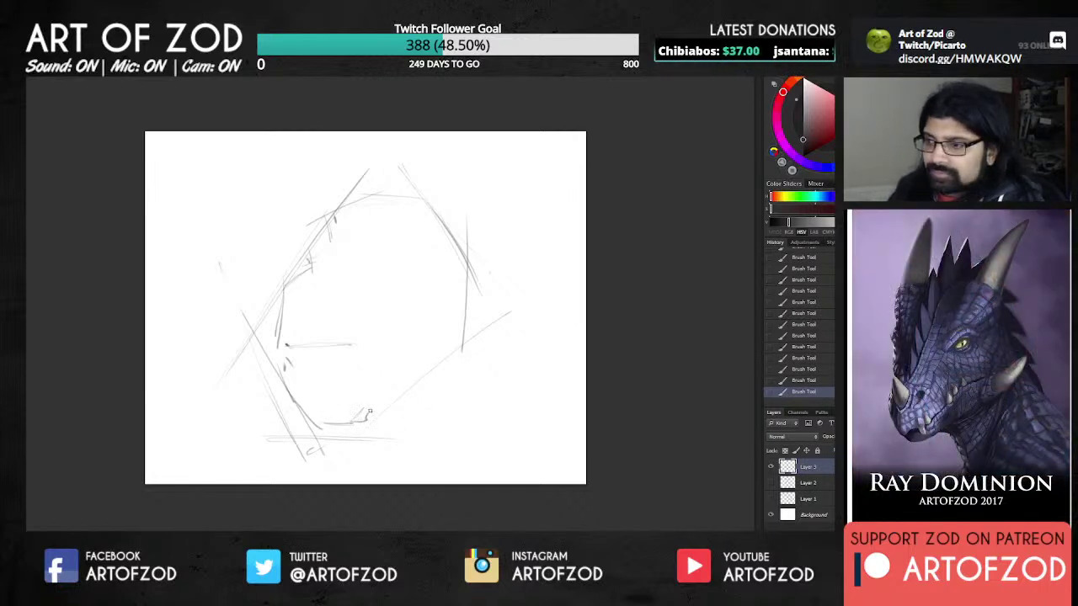
Step: Darken the right jaw contour down to the chin and add a small pointed bump on the head's right edge
{"action": "left_click_drag", "start_coordinate": [466, 299], "coordinate": [438, 368]}
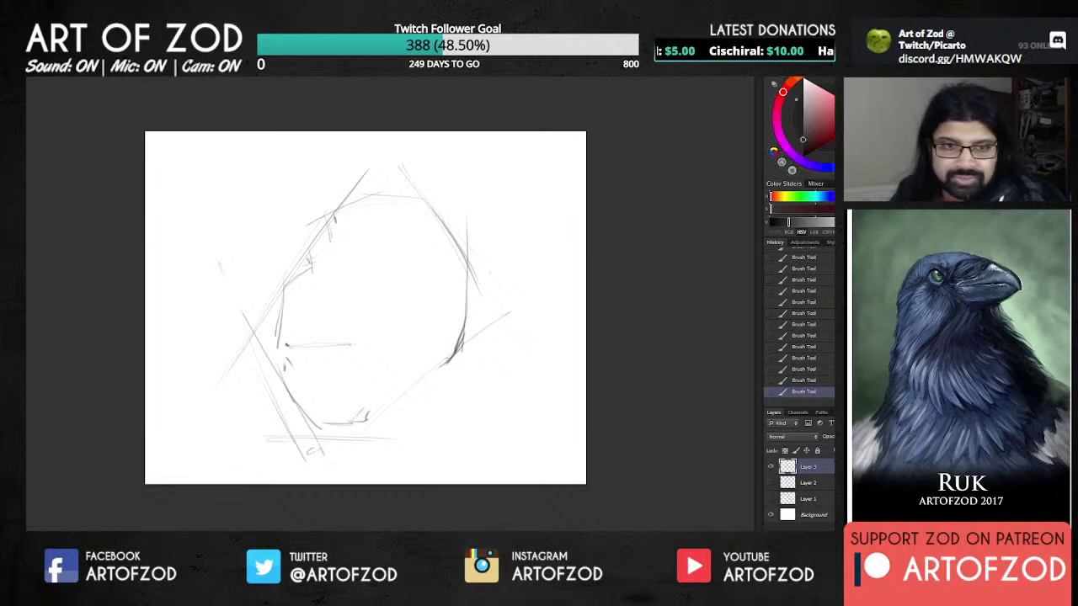
{"action": "mouse_move", "coordinate": [450, 358]}
{"action": "left_mouse_down"}
{"action": "mouse_move", "coordinate": [347, 424]}
{"action": "mouse_move", "coordinate": [440, 368]}
{"action": "left_mouse_up"}
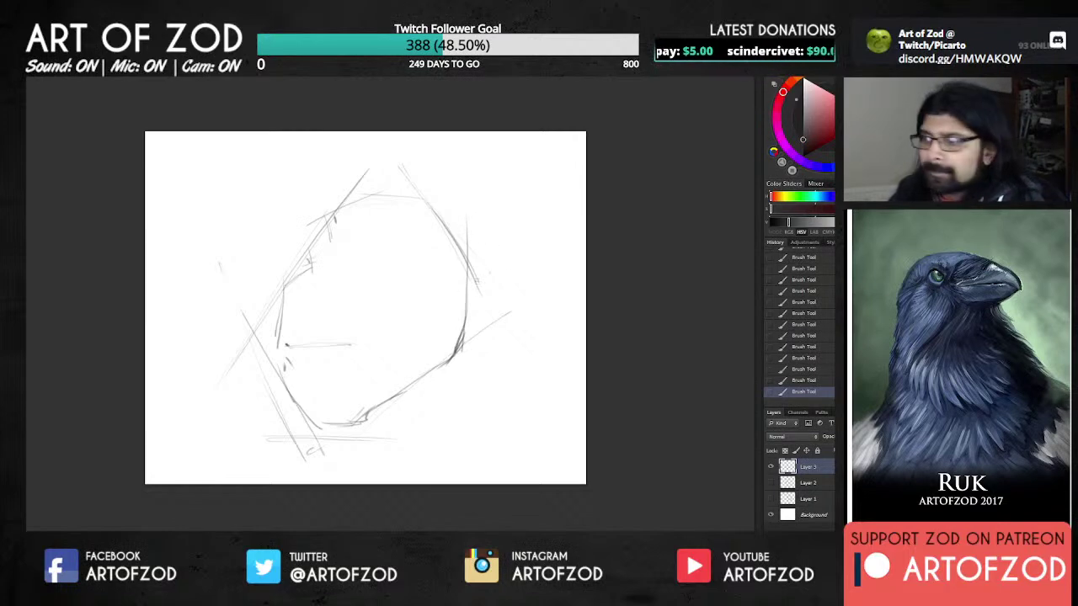
{"action": "mouse_move", "coordinate": [461, 291]}
{"action": "left_mouse_down"}
{"action": "mouse_move", "coordinate": [483, 275]}
{"action": "mouse_move", "coordinate": [483, 260]}
{"action": "mouse_move", "coordinate": [467, 258]}
{"action": "left_mouse_up"}
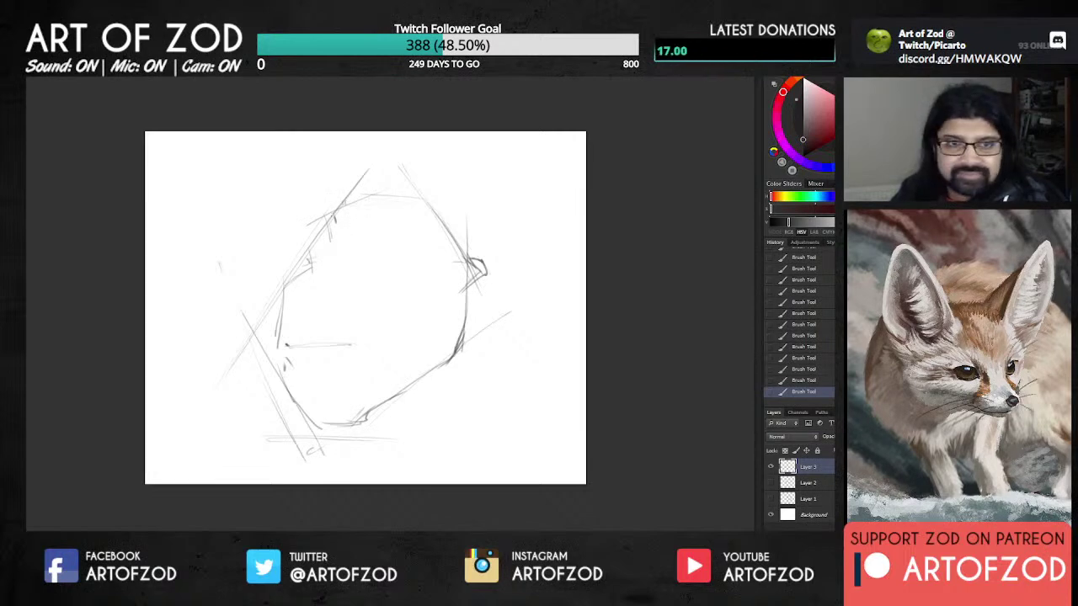
Step: Round off the crown and sketch a large circle on the head's right side, a forehead curve and a smaller rounded form on its left
{"action": "mouse_move", "coordinate": [336, 211]}
{"action": "left_mouse_down"}
{"action": "mouse_move", "coordinate": [388, 196]}
{"action": "mouse_move", "coordinate": [379, 204]}
{"action": "mouse_move", "coordinate": [433, 211]}
{"action": "mouse_move", "coordinate": [450, 235]}
{"action": "mouse_move", "coordinate": [404, 278]}
{"action": "mouse_move", "coordinate": [450, 282]}
{"action": "mouse_move", "coordinate": [461, 260]}
{"action": "mouse_move", "coordinate": [403, 241]}
{"action": "mouse_move", "coordinate": [459, 262]}
{"action": "mouse_move", "coordinate": [458, 252]}
{"action": "mouse_move", "coordinate": [428, 214]}
{"action": "mouse_move", "coordinate": [410, 218]}
{"action": "left_mouse_up"}
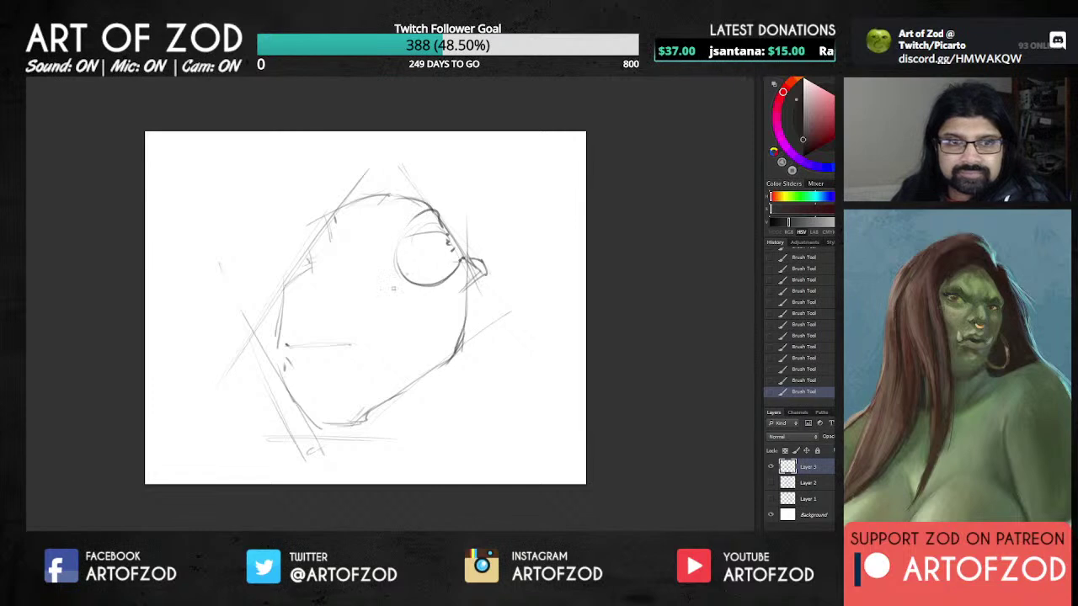
{"action": "left_click_drag", "start_coordinate": [386, 292], "coordinate": [391, 301]}
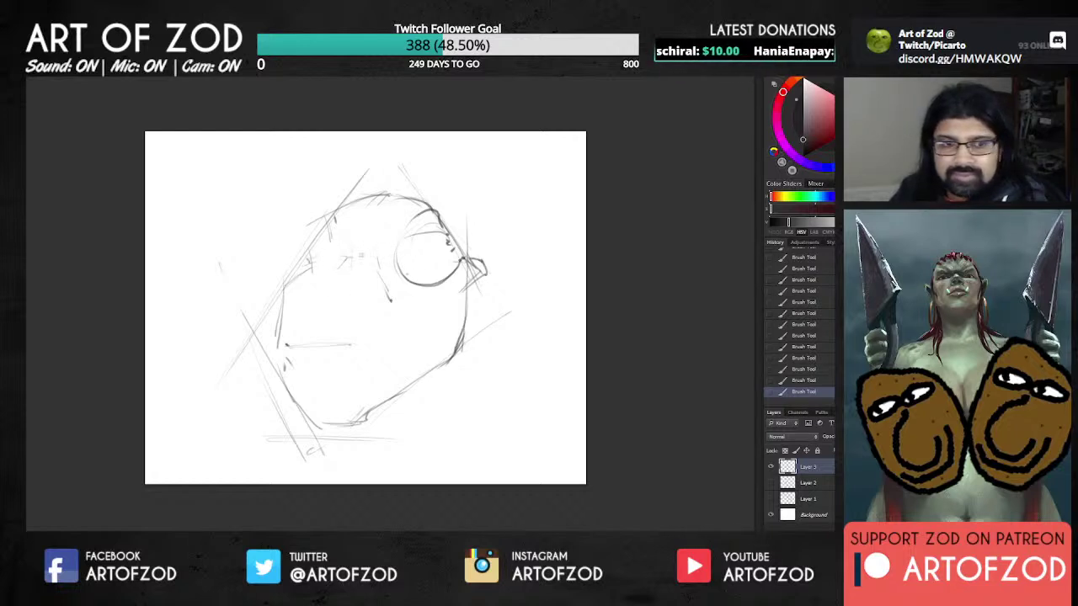
{"action": "mouse_move", "coordinate": [331, 230]}
{"action": "left_mouse_down"}
{"action": "mouse_move", "coordinate": [335, 250]}
{"action": "mouse_move", "coordinate": [396, 193]}
{"action": "mouse_move", "coordinate": [354, 261]}
{"action": "left_mouse_up"}
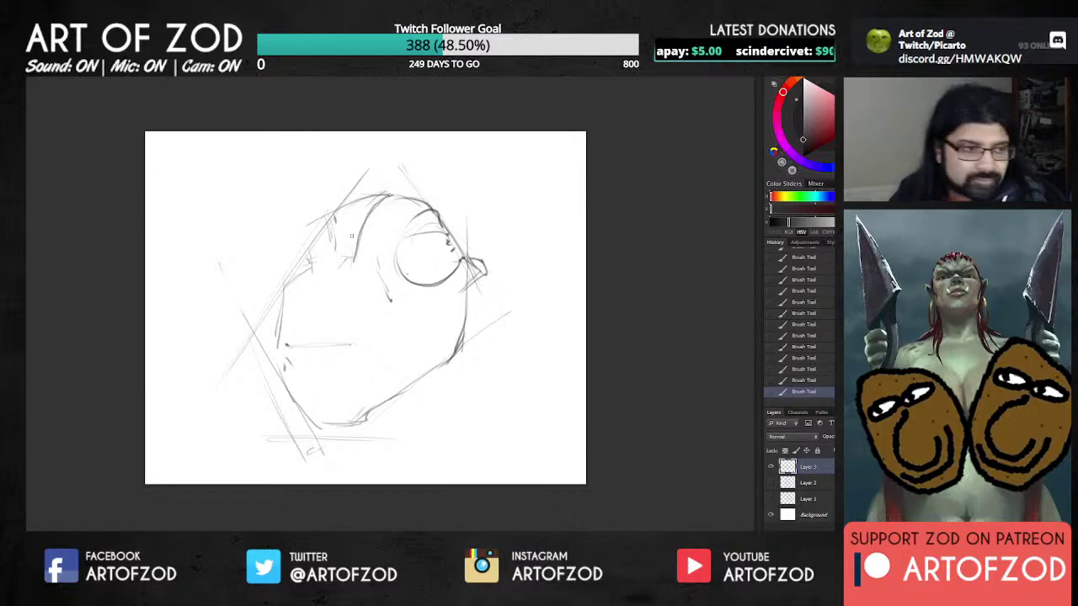
{"action": "mouse_move", "coordinate": [381, 196]}
{"action": "left_mouse_down"}
{"action": "mouse_move", "coordinate": [336, 216]}
{"action": "mouse_move", "coordinate": [325, 260]}
{"action": "mouse_move", "coordinate": [310, 254]}
{"action": "left_mouse_up"}
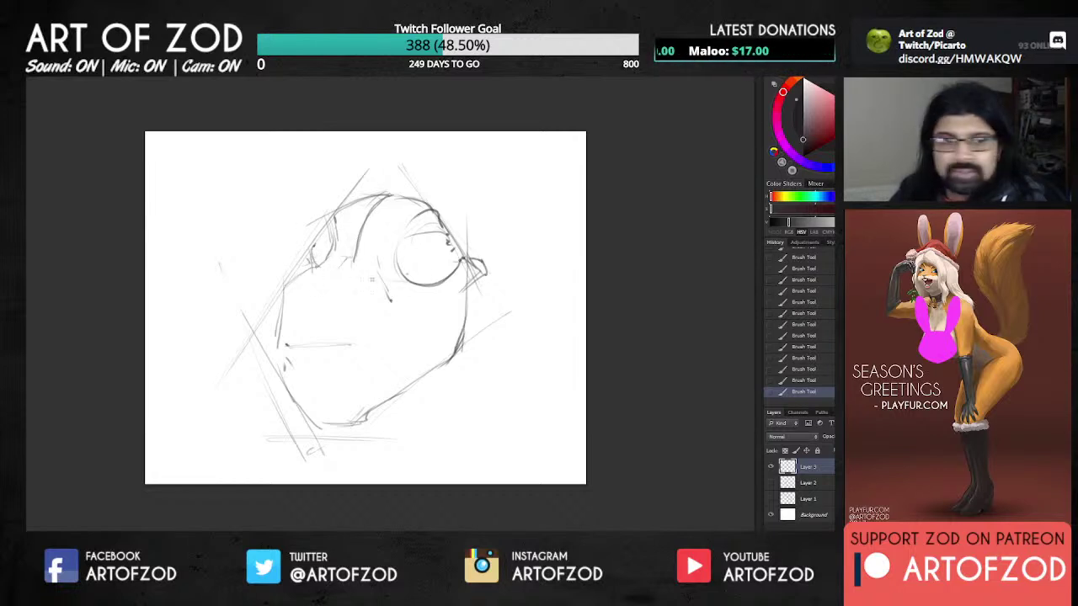
{"action": "left_click_drag", "start_coordinate": [313, 248], "coordinate": [325, 266]}
{"action": "mouse_move", "coordinate": [399, 271]}
{"action": "left_mouse_down"}
{"action": "mouse_move", "coordinate": [438, 285]}
{"action": "mouse_move", "coordinate": [460, 258]}
{"action": "left_mouse_up"}
Step: Erase the lower-left edge of the large circle with a much smaller eraser
{"action": "key", "text": "e"}
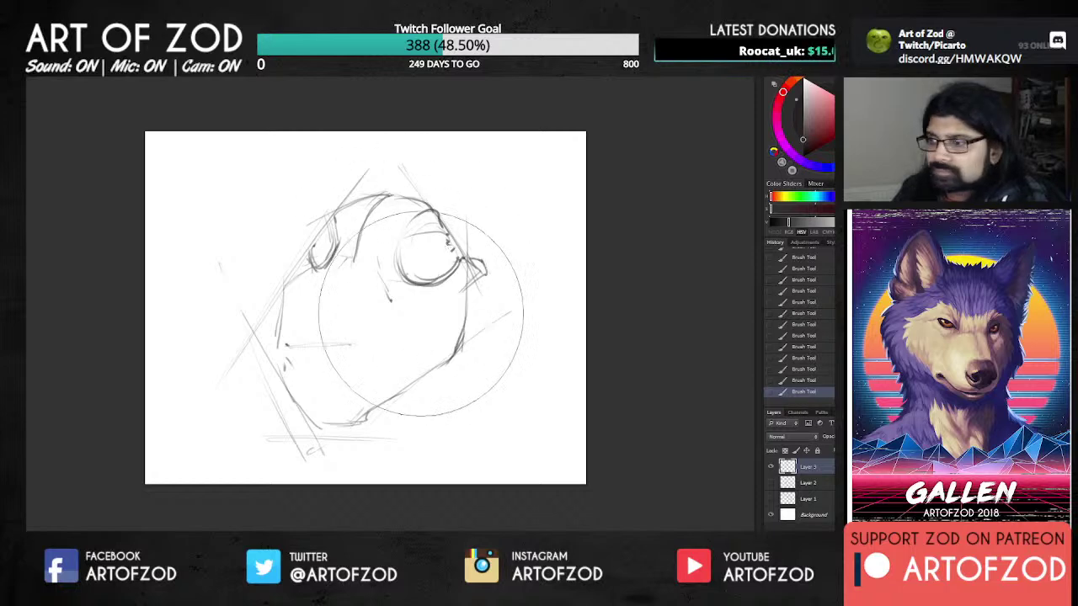
{"action": "key", "text": "["}
{"action": "key", "text": "["}
{"action": "key", "text": "["}
{"action": "key", "text": "["}
{"action": "key", "text": "["}
{"action": "key", "text": "["}
{"action": "key", "text": "["}
{"action": "key", "text": "["}
{"action": "left_click_drag", "start_coordinate": [391, 260], "coordinate": [421, 281]}
{"action": "left_click_drag", "start_coordinate": [416, 281], "coordinate": [443, 281]}
Step: Redraw the large circle's lower edge with a tighter curve and add a curved line from the right bump down into the cheek
{"action": "key", "text": "b"}
{"action": "key", "text": "b"}
{"action": "mouse_move", "coordinate": [411, 242]}
{"action": "left_mouse_down"}
{"action": "mouse_move", "coordinate": [403, 267]}
{"action": "mouse_move", "coordinate": [402, 253]}
{"action": "mouse_move", "coordinate": [433, 280]}
{"action": "mouse_move", "coordinate": [449, 273]}
{"action": "left_mouse_up"}
{"action": "mouse_move", "coordinate": [438, 278]}
{"action": "left_mouse_down"}
{"action": "mouse_move", "coordinate": [457, 260]}
{"action": "mouse_move", "coordinate": [462, 289]}
{"action": "mouse_move", "coordinate": [427, 306]}
{"action": "mouse_move", "coordinate": [424, 325]}
{"action": "mouse_move", "coordinate": [414, 318]}
{"action": "left_mouse_up"}
{"action": "left_click", "coordinate": [428, 309]}
{"action": "left_click", "coordinate": [410, 321]}
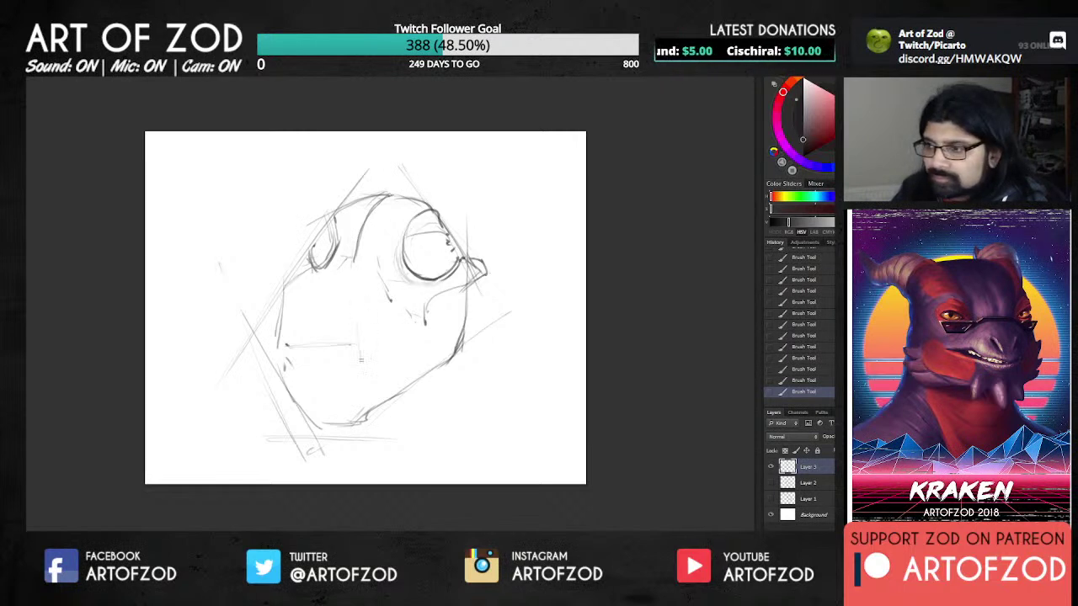
Step: Sketch a cheek arch, a wedge below the mouth line and a boxy form above it, and darken the left profile
{"action": "left_click_drag", "start_coordinate": [375, 348], "coordinate": [397, 326]}
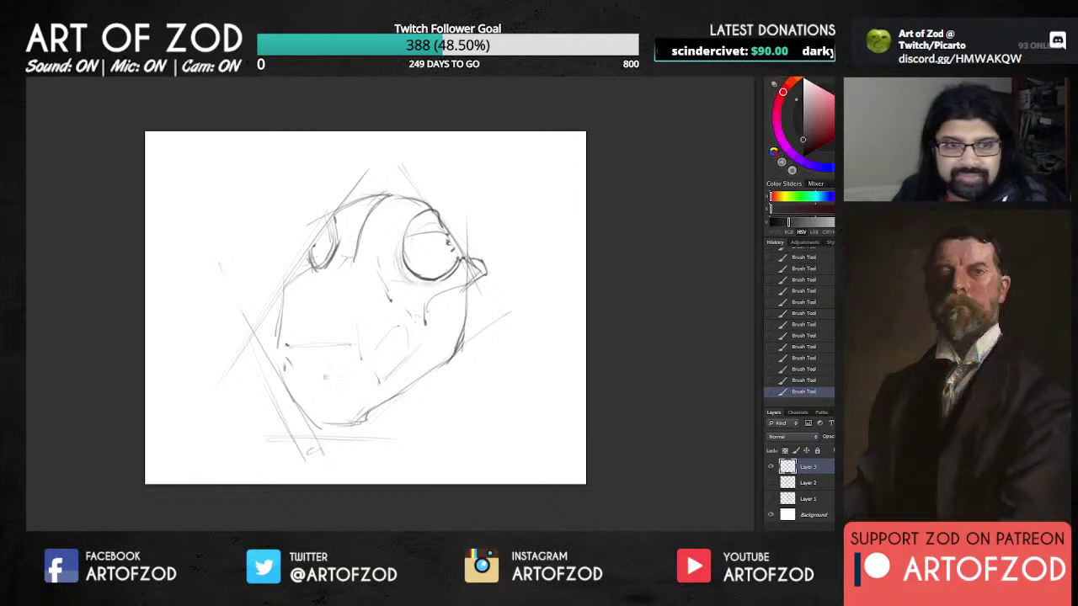
{"action": "mouse_move", "coordinate": [330, 350]}
{"action": "left_mouse_down"}
{"action": "mouse_move", "coordinate": [306, 381]}
{"action": "mouse_move", "coordinate": [295, 365]}
{"action": "mouse_move", "coordinate": [313, 394]}
{"action": "mouse_move", "coordinate": [327, 357]}
{"action": "left_mouse_up"}
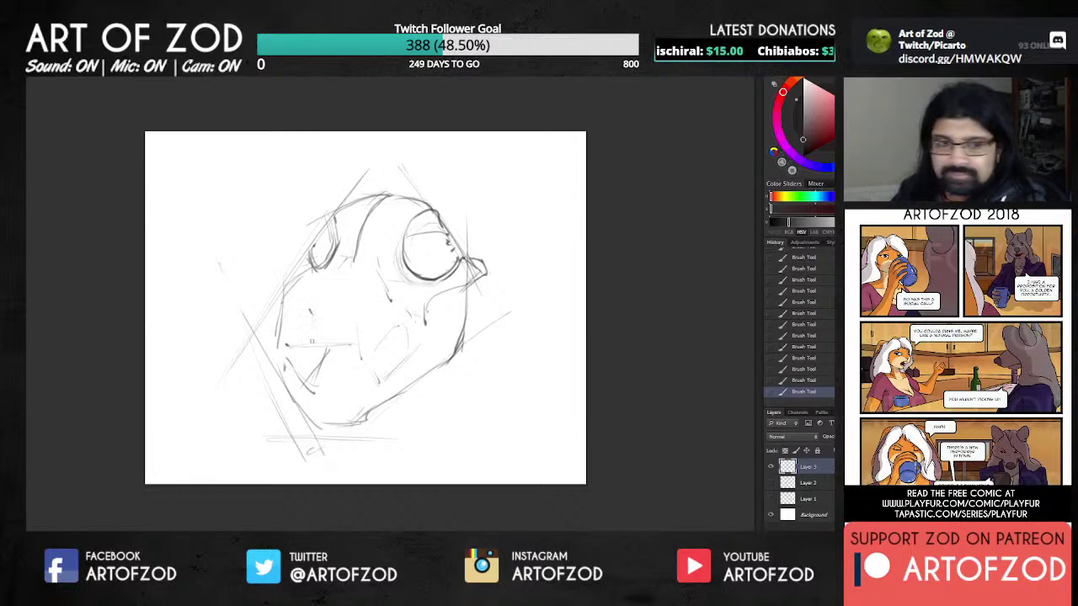
{"action": "left_click_drag", "start_coordinate": [287, 344], "coordinate": [334, 344]}
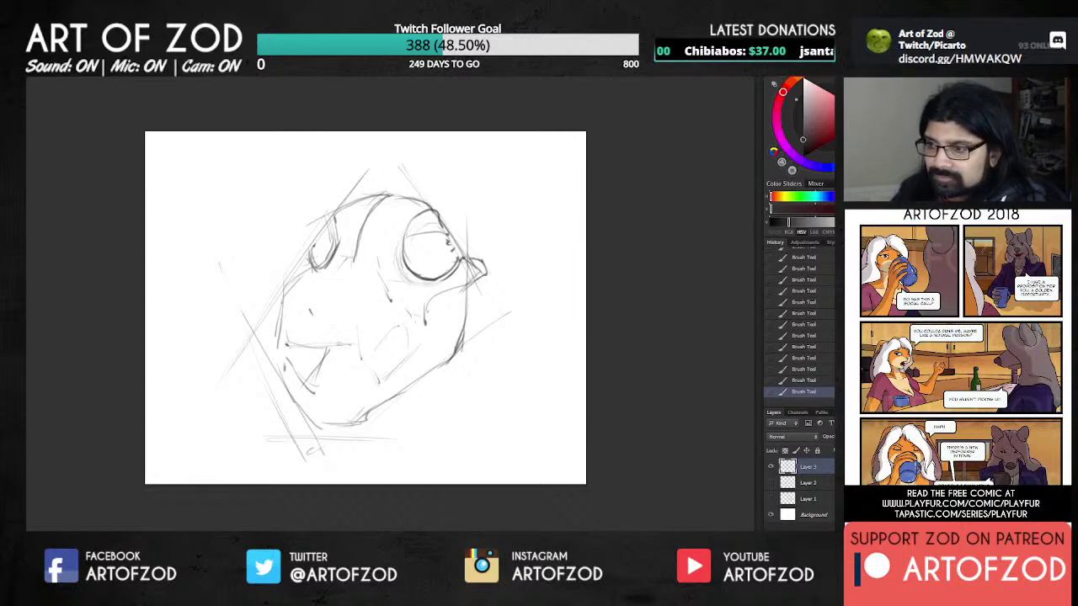
{"action": "mouse_move", "coordinate": [306, 309]}
{"action": "left_mouse_down"}
{"action": "mouse_move", "coordinate": [319, 320]}
{"action": "mouse_move", "coordinate": [343, 289]}
{"action": "mouse_move", "coordinate": [322, 316]}
{"action": "left_mouse_up"}
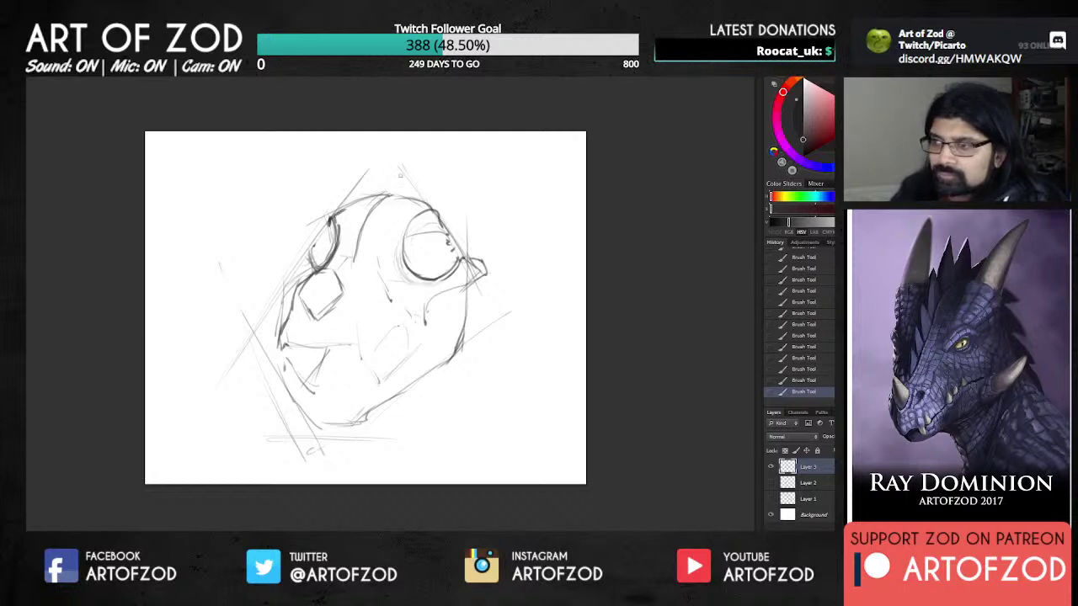
Step: Darken the head outline from the crown around the right bump to the jaw, erasing the stray lines at the jaw corner
{"action": "left_click_drag", "start_coordinate": [340, 207], "coordinate": [388, 197]}
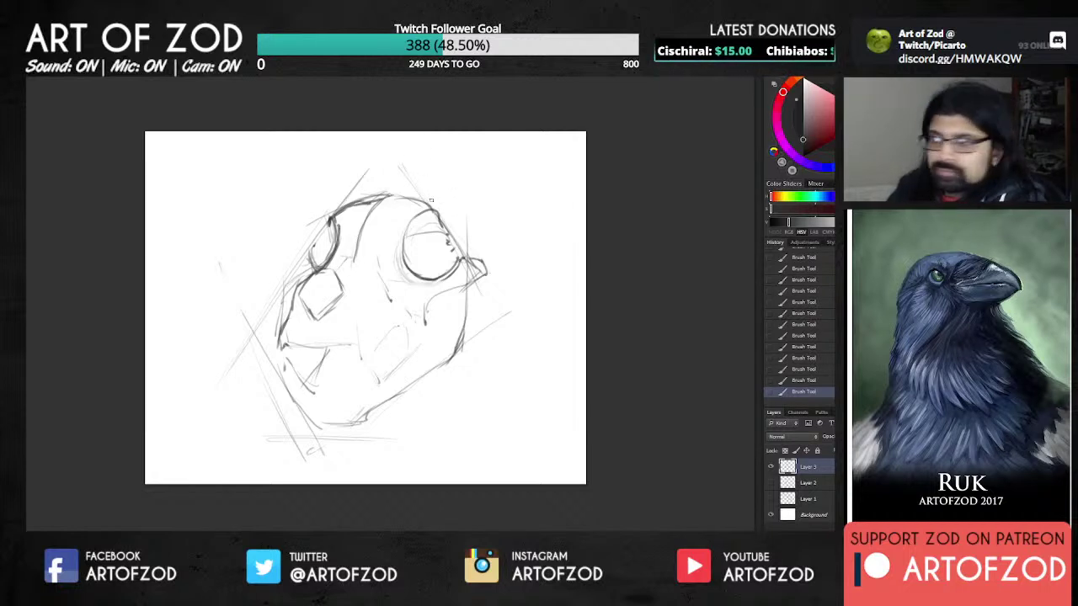
{"action": "mouse_move", "coordinate": [388, 197]}
{"action": "left_mouse_down"}
{"action": "mouse_move", "coordinate": [422, 202]}
{"action": "mouse_move", "coordinate": [443, 221]}
{"action": "mouse_move", "coordinate": [449, 259]}
{"action": "mouse_move", "coordinate": [492, 275]}
{"action": "mouse_move", "coordinate": [431, 300]}
{"action": "mouse_move", "coordinate": [425, 328]}
{"action": "left_mouse_up"}
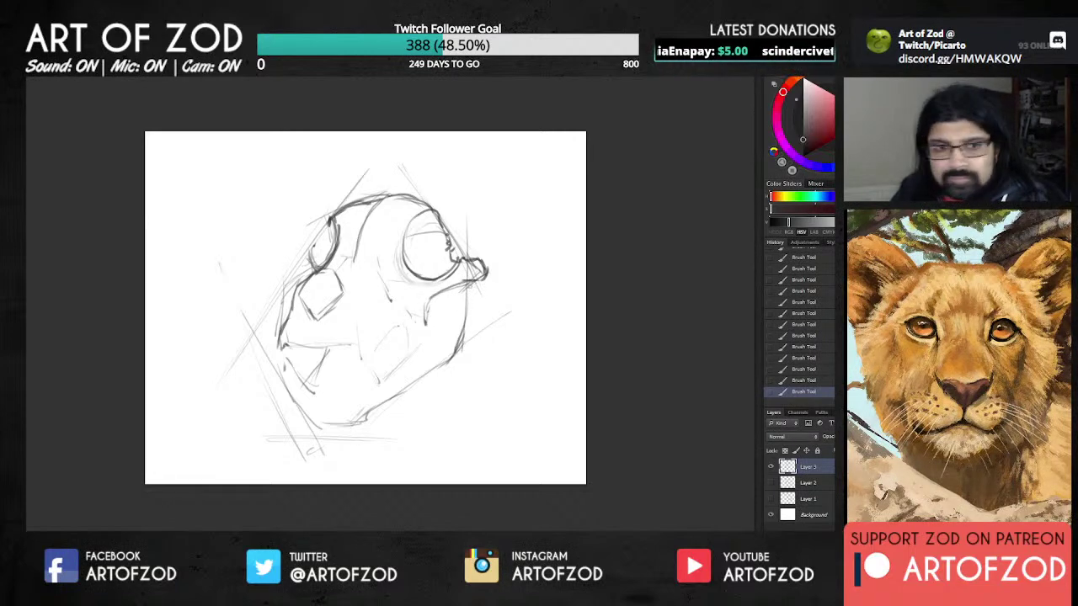
{"action": "mouse_move", "coordinate": [468, 287]}
{"action": "left_mouse_down"}
{"action": "mouse_move", "coordinate": [465, 325]}
{"action": "mouse_move", "coordinate": [437, 362]}
{"action": "left_mouse_up"}
{"action": "left_click_drag", "start_coordinate": [439, 326], "coordinate": [434, 371]}
{"action": "left_click_drag", "start_coordinate": [465, 311], "coordinate": [447, 352]}
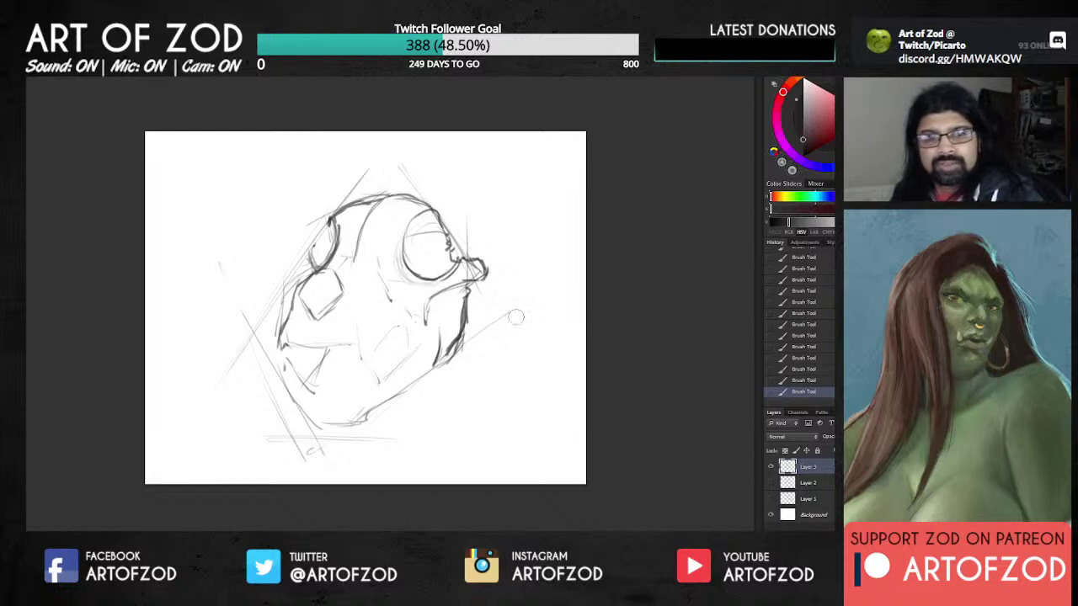
{"action": "left_click_drag", "start_coordinate": [453, 357], "coordinate": [442, 363]}
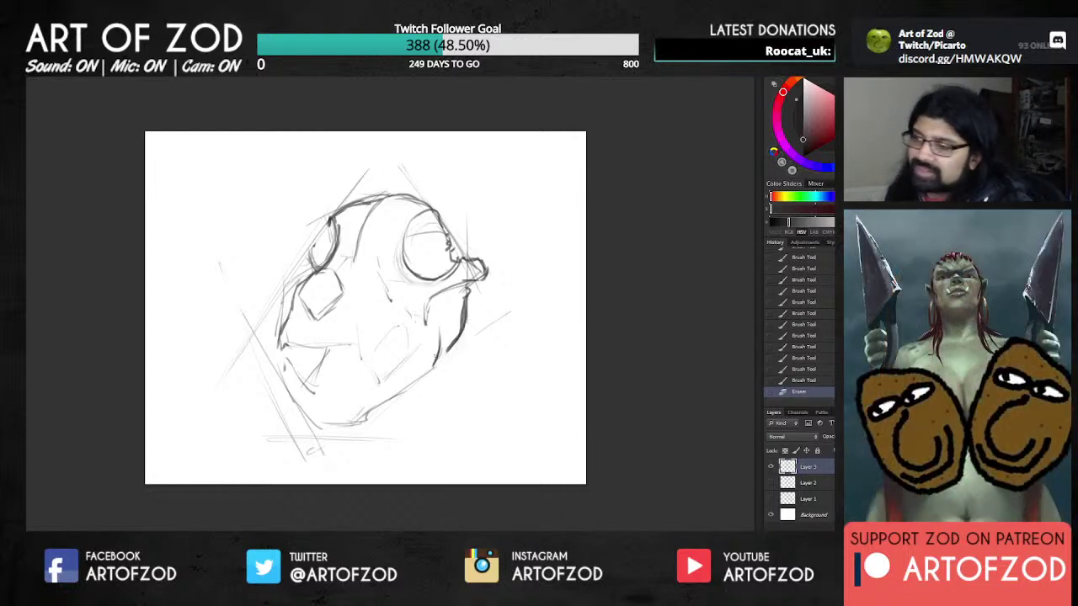
Step: Darken the jaw outline from its back corner down around the chin and add curved strokes inside the chin
{"action": "left_click_drag", "start_coordinate": [465, 311], "coordinate": [437, 359]}
{"action": "mouse_move", "coordinate": [442, 352]}
{"action": "left_mouse_down"}
{"action": "mouse_move", "coordinate": [364, 424]}
{"action": "mouse_move", "coordinate": [345, 426]}
{"action": "mouse_move", "coordinate": [365, 418]}
{"action": "left_mouse_up"}
{"action": "left_click_drag", "start_coordinate": [300, 408], "coordinate": [335, 426]}
{"action": "mouse_move", "coordinate": [284, 362]}
{"action": "left_mouse_down"}
{"action": "mouse_move", "coordinate": [293, 393]}
{"action": "mouse_move", "coordinate": [331, 406]}
{"action": "left_mouse_up"}
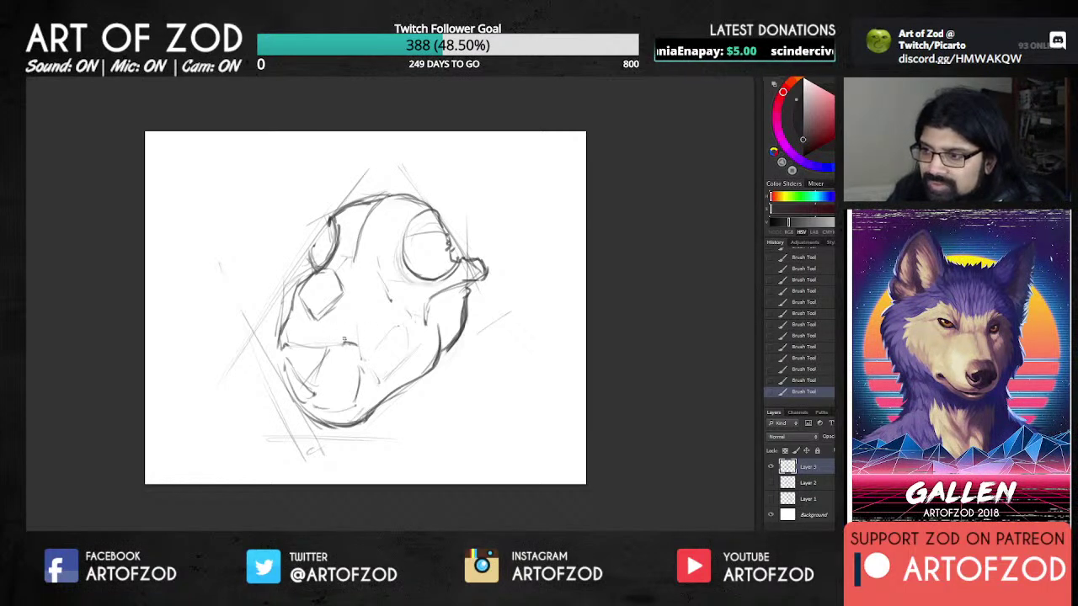
Step: Sketch the lower edge of the upper front teeth below the muzzle and a long pointed fang beside them
{"action": "left_click_drag", "start_coordinate": [346, 330], "coordinate": [344, 344]}
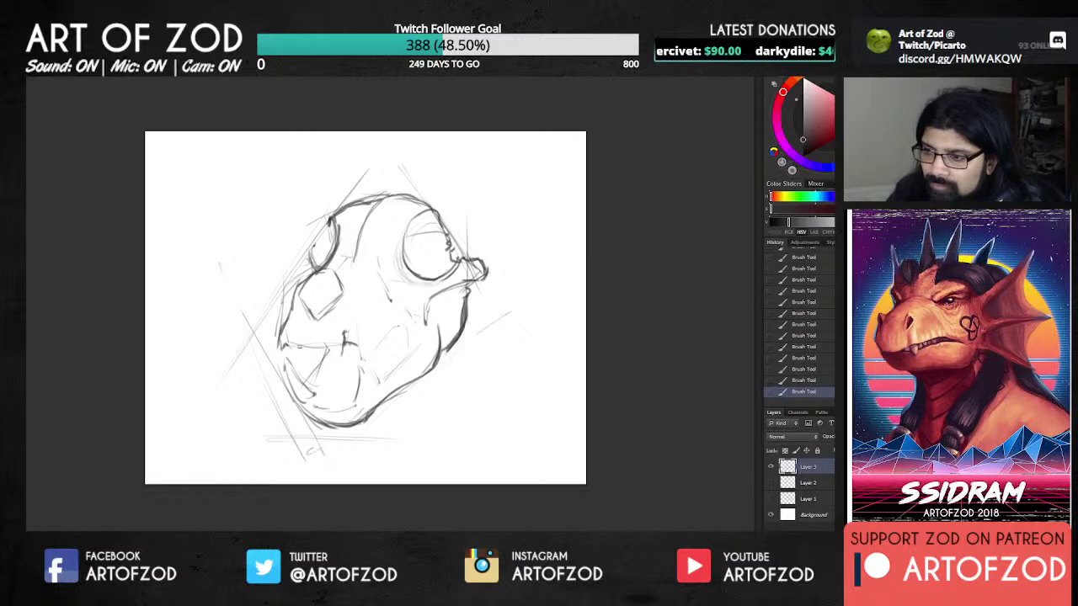
{"action": "mouse_move", "coordinate": [295, 334]}
{"action": "left_mouse_down"}
{"action": "mouse_move", "coordinate": [297, 355]}
{"action": "mouse_move", "coordinate": [342, 354]}
{"action": "left_mouse_up"}
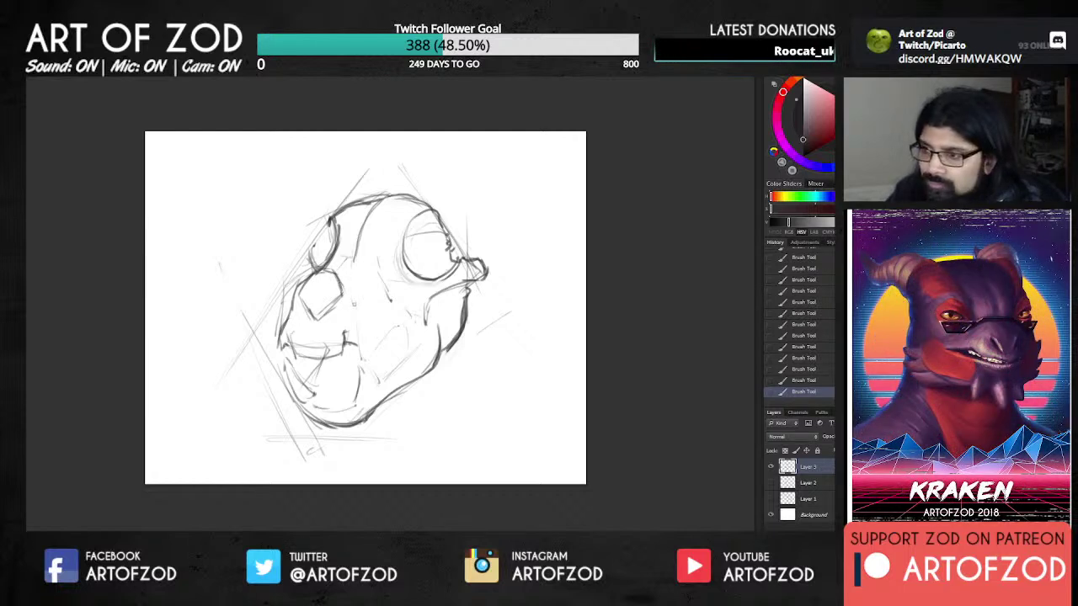
{"action": "mouse_move", "coordinate": [370, 300]}
{"action": "left_mouse_down"}
{"action": "mouse_move", "coordinate": [378, 324]}
{"action": "mouse_move", "coordinate": [359, 337]}
{"action": "mouse_move", "coordinate": [359, 369]}
{"action": "mouse_move", "coordinate": [371, 365]}
{"action": "left_mouse_up"}
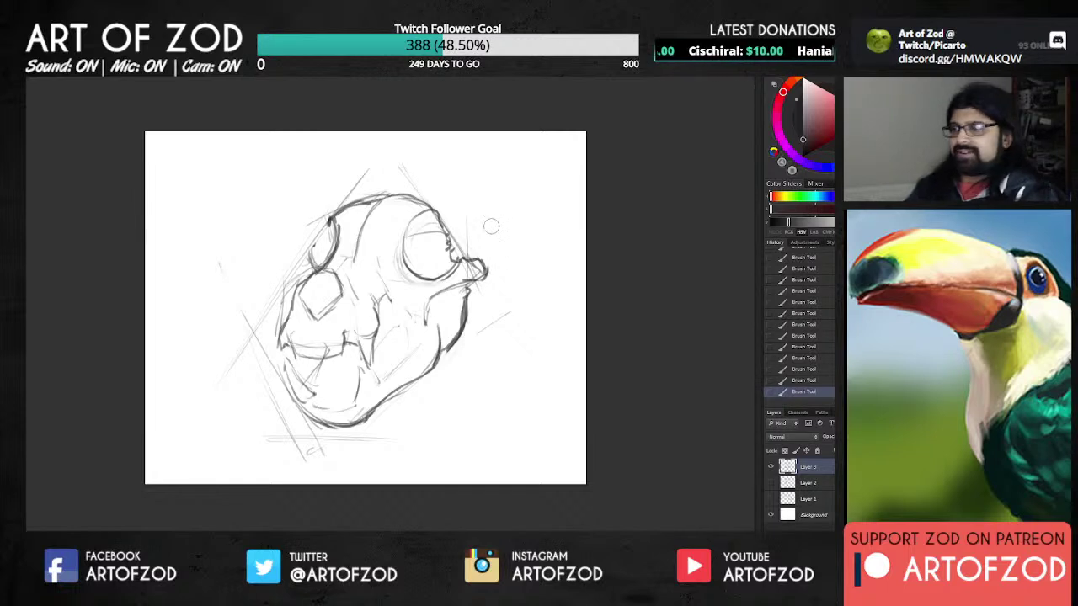
Step: Erase the large eye socket's left edge, redraw it as a narrower curve, and sketch a lightly hatched hollow beside it
{"action": "mouse_move", "coordinate": [398, 242]}
{"action": "left_mouse_down"}
{"action": "mouse_move", "coordinate": [425, 256]}
{"action": "mouse_move", "coordinate": [442, 291]}
{"action": "left_mouse_up"}
{"action": "left_click_drag", "start_coordinate": [434, 252], "coordinate": [446, 226]}
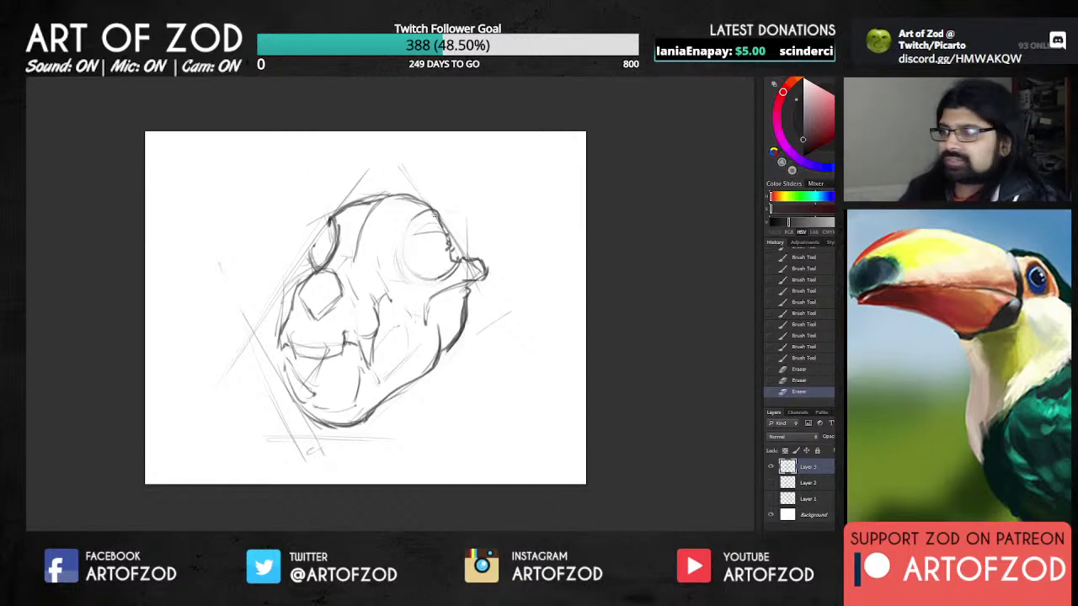
{"action": "mouse_move", "coordinate": [408, 231]}
{"action": "left_mouse_down"}
{"action": "mouse_move", "coordinate": [430, 211]}
{"action": "mouse_move", "coordinate": [408, 231]}
{"action": "left_mouse_up"}
{"action": "left_click_drag", "start_coordinate": [408, 230], "coordinate": [428, 277]}
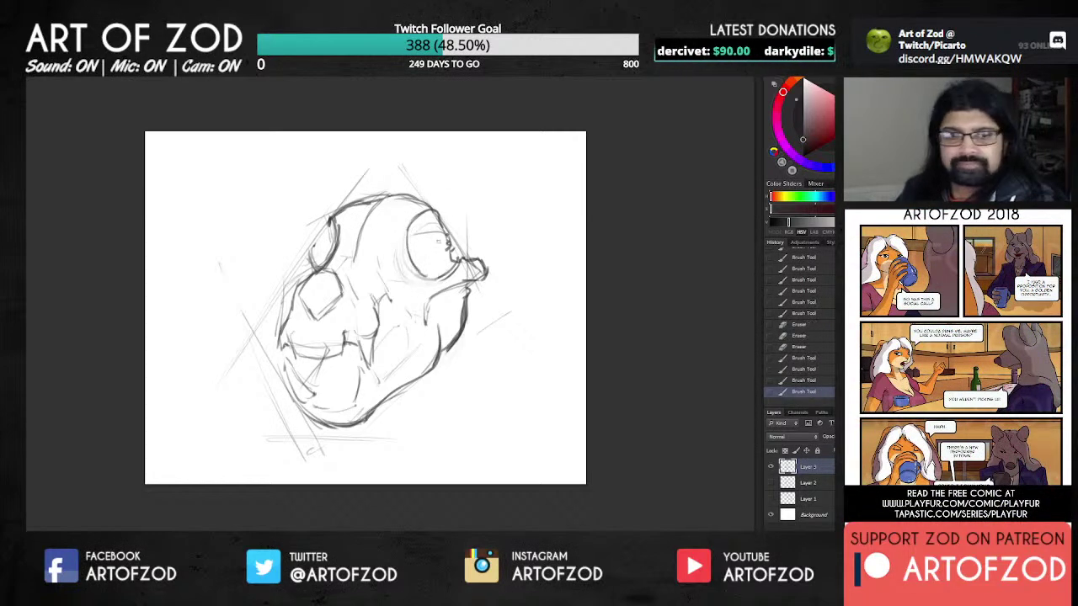
{"action": "mouse_move", "coordinate": [410, 228]}
{"action": "left_mouse_down"}
{"action": "mouse_move", "coordinate": [408, 245]}
{"action": "mouse_move", "coordinate": [433, 280]}
{"action": "mouse_move", "coordinate": [456, 266]}
{"action": "mouse_move", "coordinate": [446, 281]}
{"action": "mouse_move", "coordinate": [396, 281]}
{"action": "mouse_move", "coordinate": [406, 292]}
{"action": "left_mouse_up"}
{"action": "left_click_drag", "start_coordinate": [396, 277], "coordinate": [408, 288]}
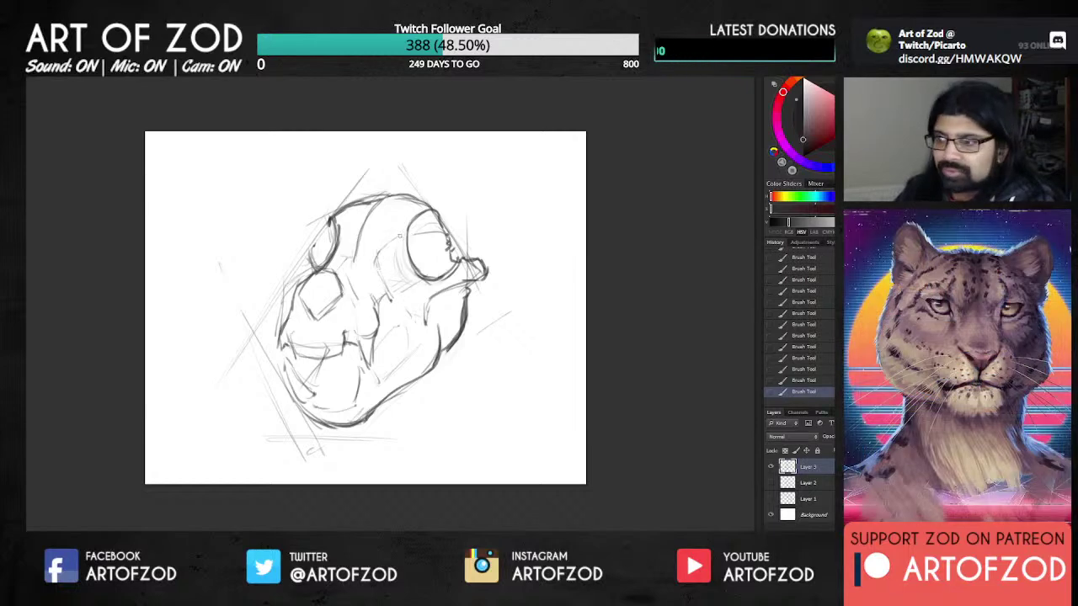
Step: Erase the inner edge of the far eye area and redraw the forehead with a sweeping curve from the muzzle to the crown
{"action": "mouse_move", "coordinate": [329, 220]}
{"action": "left_mouse_down"}
{"action": "mouse_move", "coordinate": [335, 261]}
{"action": "mouse_move", "coordinate": [362, 238]}
{"action": "left_mouse_up"}
{"action": "key", "text": "e"}
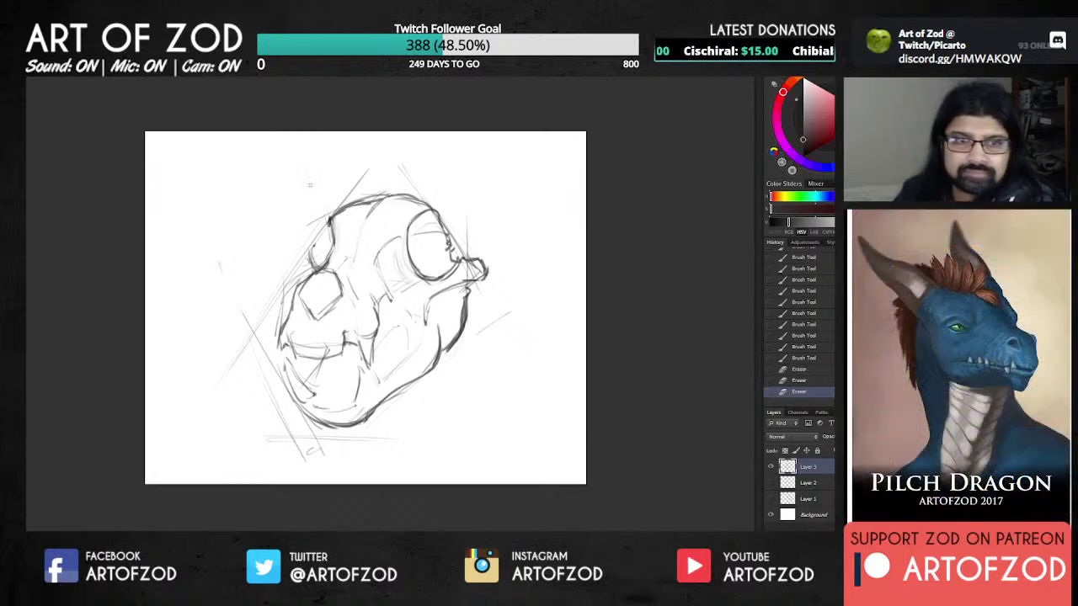
{"action": "key", "text": "b"}
{"action": "mouse_move", "coordinate": [340, 272]}
{"action": "left_mouse_down"}
{"action": "mouse_move", "coordinate": [325, 263]}
{"action": "mouse_move", "coordinate": [348, 257]}
{"action": "left_mouse_up"}
{"action": "mouse_move", "coordinate": [344, 261]}
{"action": "left_mouse_down"}
{"action": "mouse_move", "coordinate": [379, 203]}
{"action": "mouse_move", "coordinate": [408, 190]}
{"action": "mouse_move", "coordinate": [431, 209]}
{"action": "mouse_move", "coordinate": [420, 198]}
{"action": "left_mouse_up"}
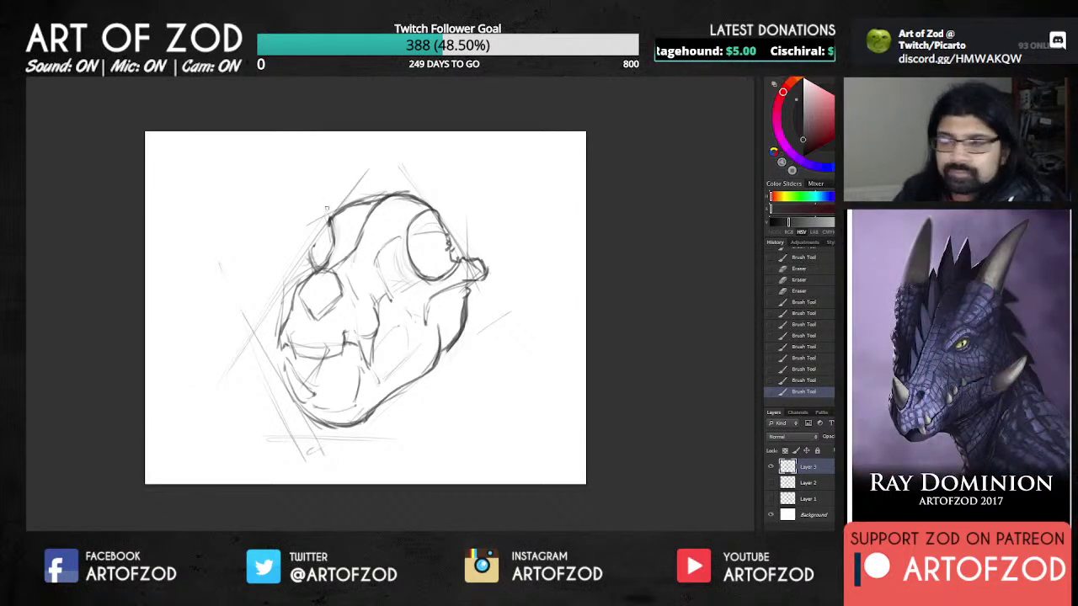
{"action": "left_click_drag", "start_coordinate": [325, 211], "coordinate": [384, 195]}
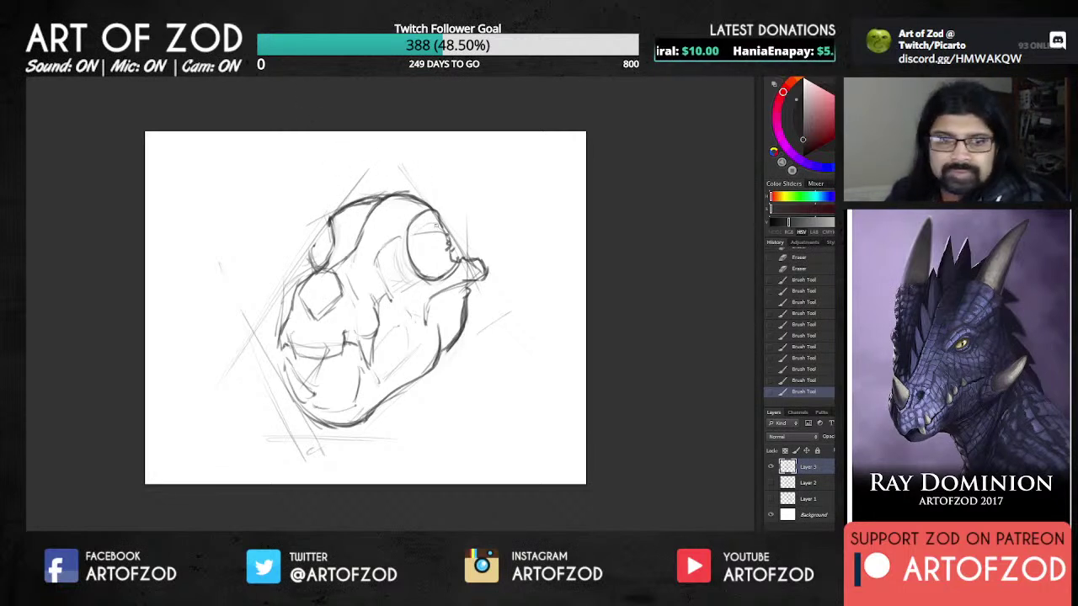
{"action": "mouse_move", "coordinate": [424, 213]}
{"action": "left_mouse_down"}
{"action": "mouse_move", "coordinate": [436, 217]}
{"action": "mouse_move", "coordinate": [445, 251]}
{"action": "left_mouse_up"}
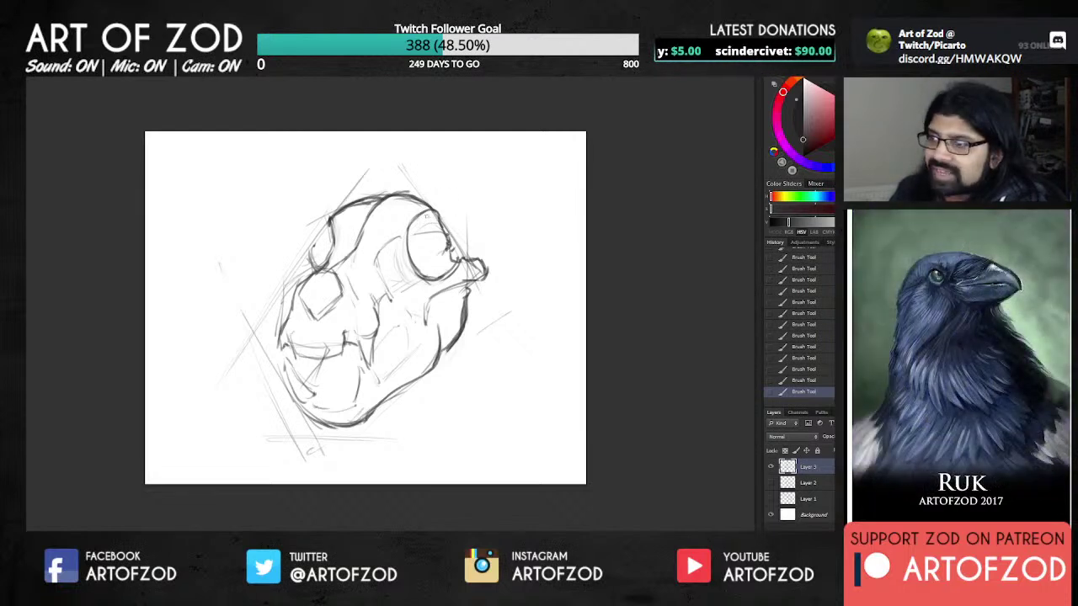
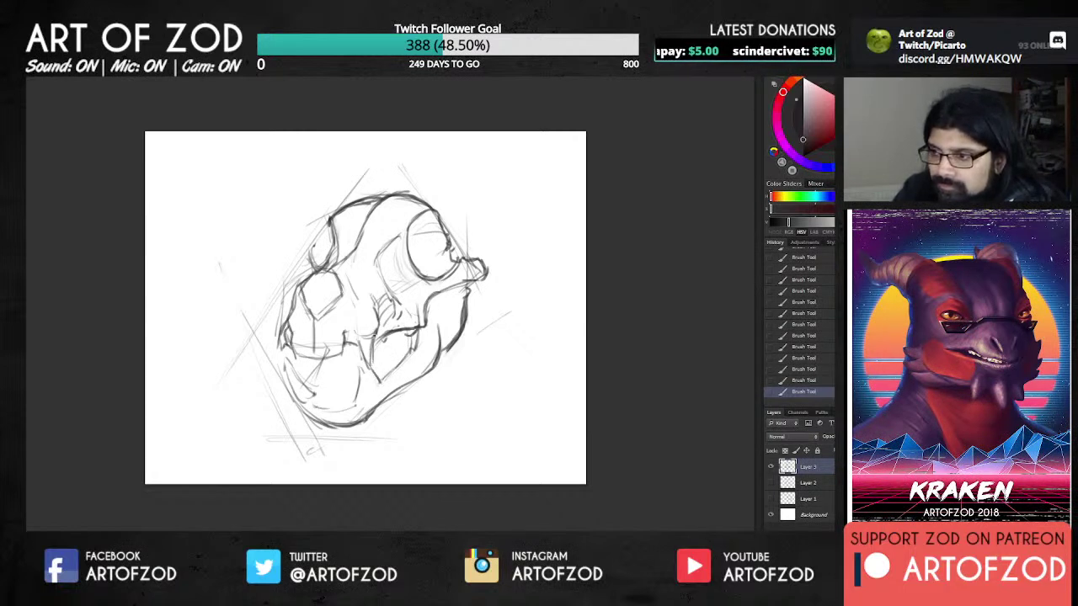
Step: Define the gum line beside the upper fang and divide the upper front teeth into individual teeth
{"action": "mouse_move", "coordinate": [362, 331]}
{"action": "left_mouse_down"}
{"action": "mouse_move", "coordinate": [375, 329]}
{"action": "mouse_move", "coordinate": [371, 364]}
{"action": "mouse_move", "coordinate": [374, 330]}
{"action": "left_mouse_up"}
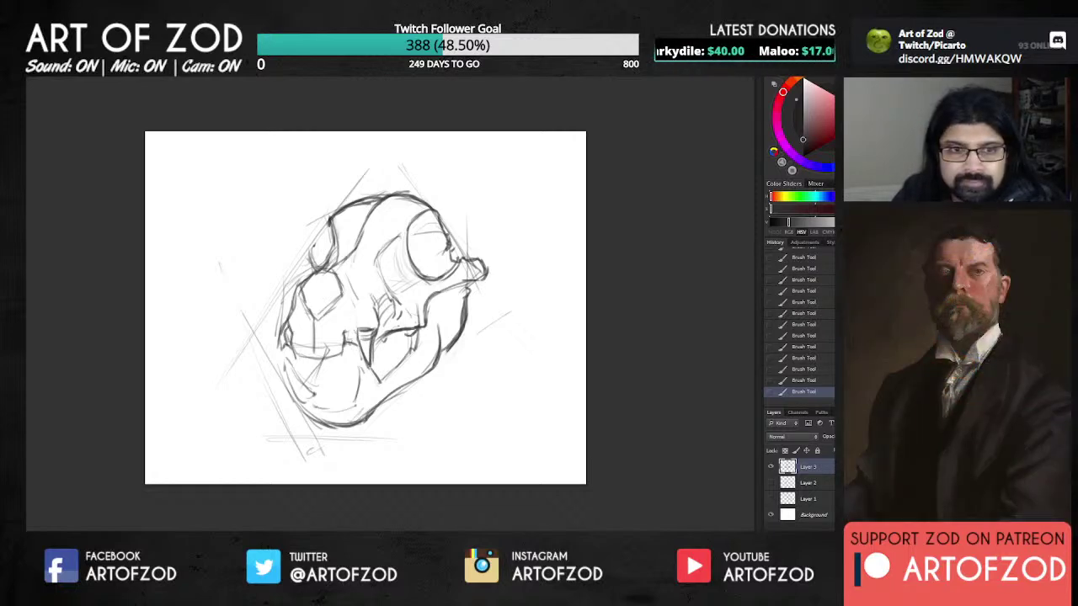
{"action": "mouse_move", "coordinate": [359, 331]}
{"action": "left_mouse_down"}
{"action": "mouse_move", "coordinate": [338, 357]}
{"action": "mouse_move", "coordinate": [318, 359]}
{"action": "left_mouse_up"}
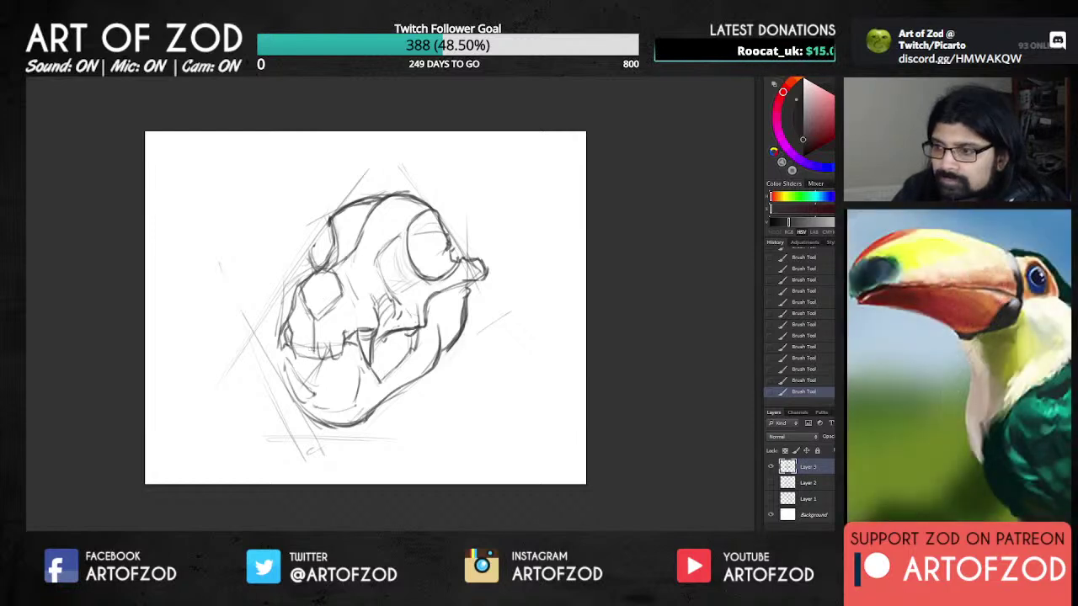
{"action": "left_click_drag", "start_coordinate": [321, 345], "coordinate": [315, 362]}
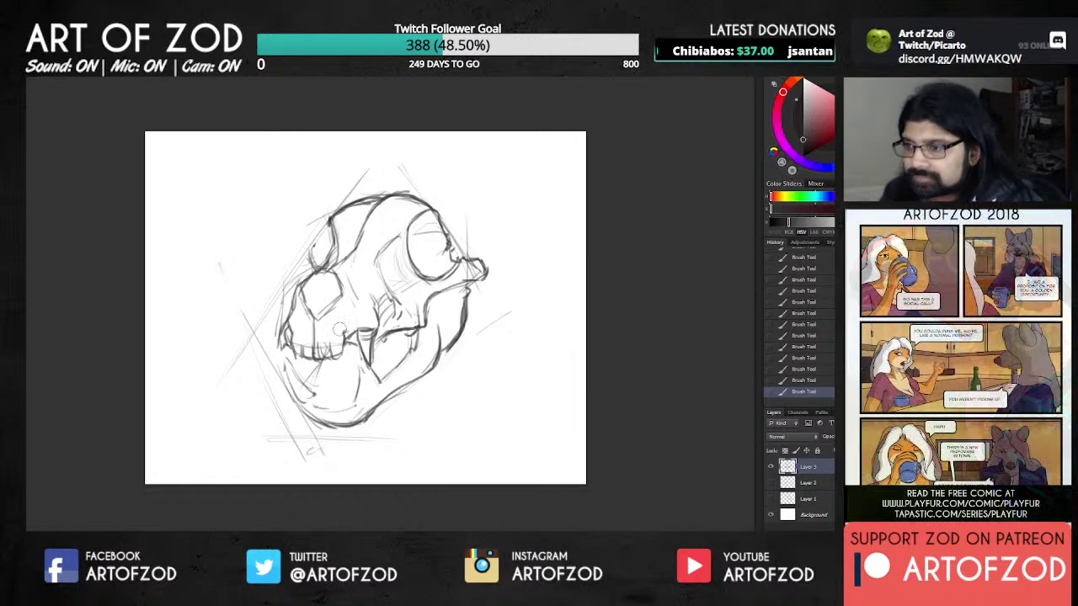
{"action": "mouse_move", "coordinate": [328, 349]}
{"action": "left_mouse_down"}
{"action": "mouse_move", "coordinate": [337, 339]}
{"action": "mouse_move", "coordinate": [335, 361]}
{"action": "mouse_move", "coordinate": [323, 349]}
{"action": "mouse_move", "coordinate": [322, 358]}
{"action": "mouse_move", "coordinate": [297, 355]}
{"action": "mouse_move", "coordinate": [291, 341]}
{"action": "left_mouse_up"}
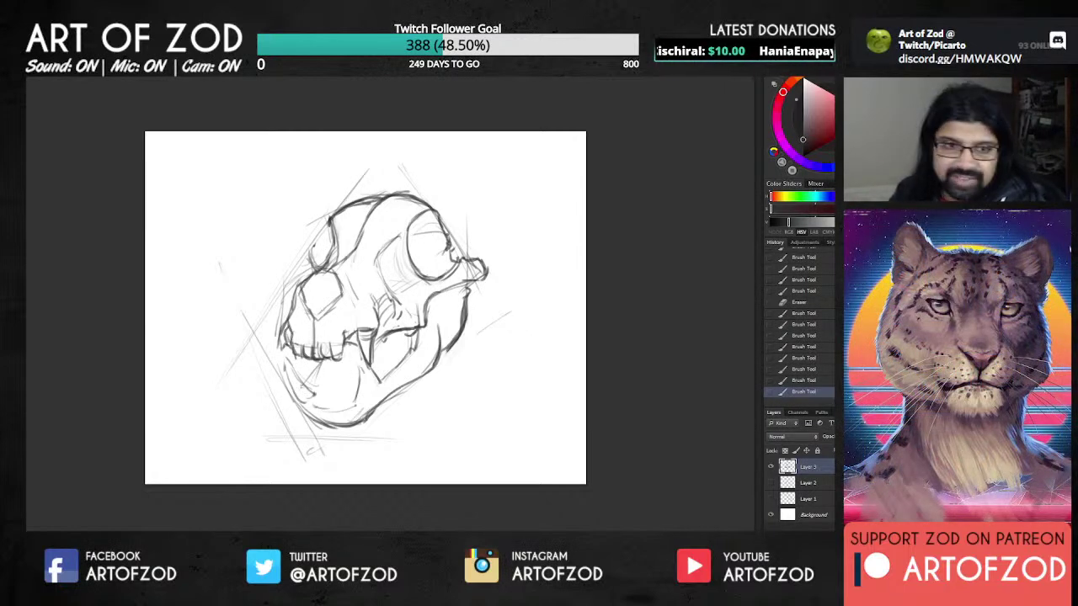
Step: Draw the lower fangs inside the open mouth and join their bases with a curved gum line
{"action": "left_click_drag", "start_coordinate": [311, 389], "coordinate": [358, 358]}
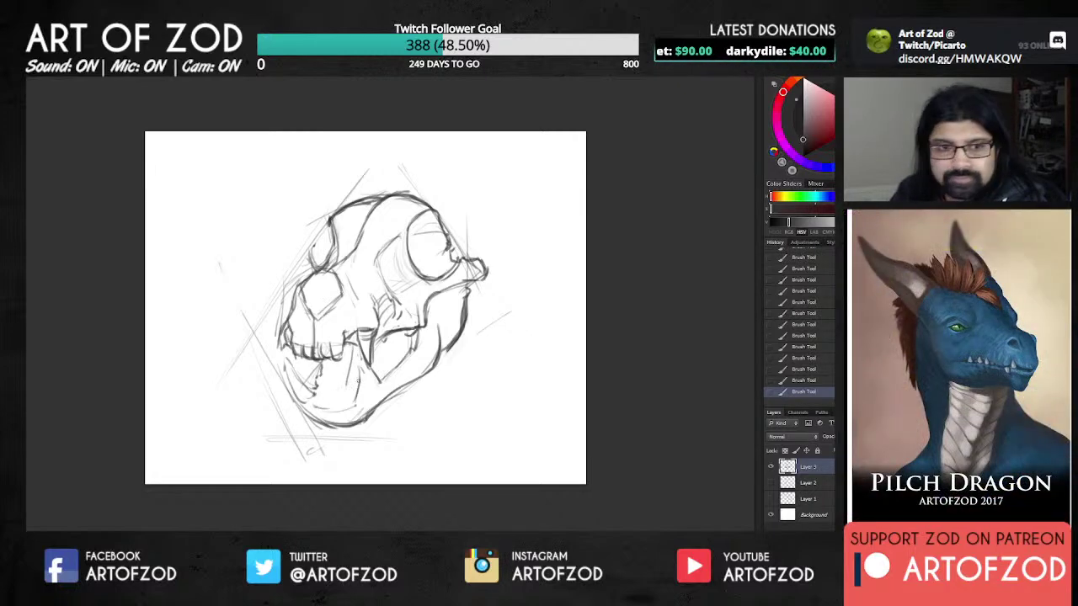
{"action": "left_click_drag", "start_coordinate": [352, 394], "coordinate": [358, 372]}
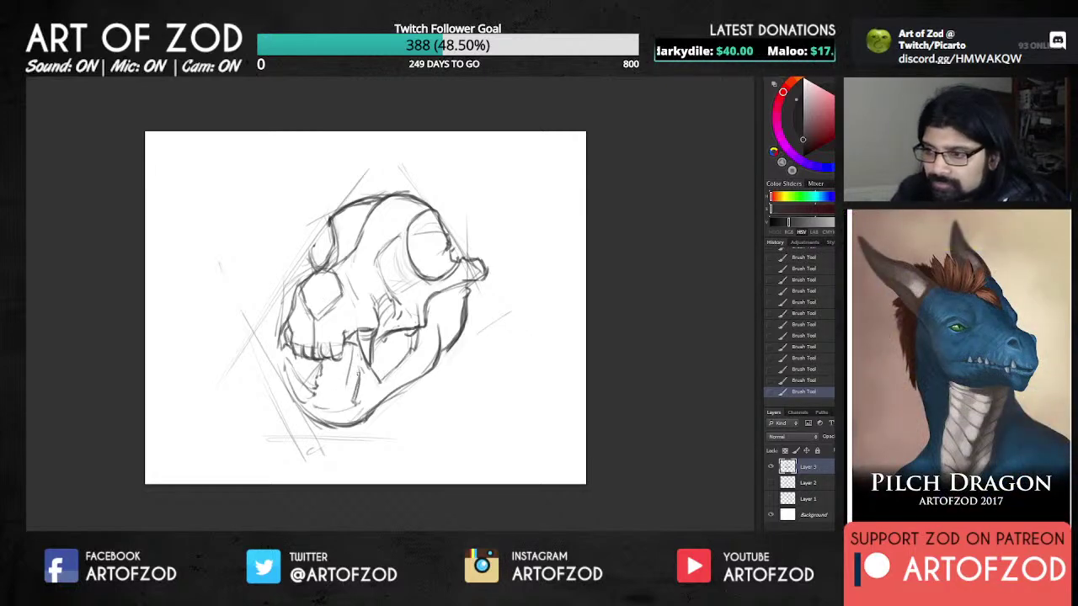
{"action": "mouse_move", "coordinate": [367, 364]}
{"action": "left_mouse_down"}
{"action": "mouse_move", "coordinate": [363, 403]}
{"action": "mouse_move", "coordinate": [347, 392]}
{"action": "mouse_move", "coordinate": [317, 411]}
{"action": "left_mouse_up"}
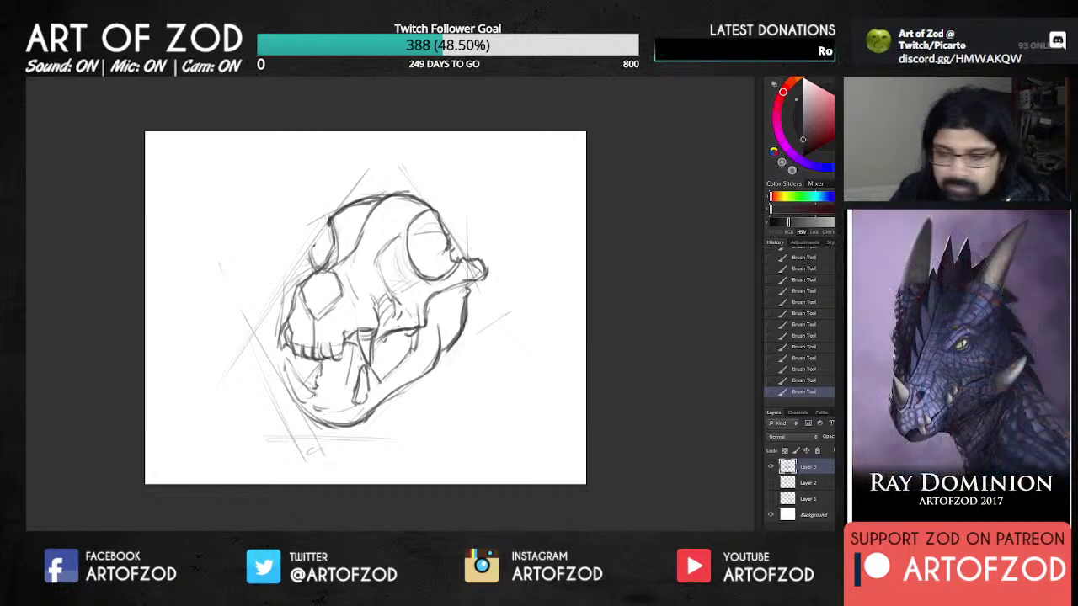
{"action": "mouse_move", "coordinate": [315, 389]}
{"action": "left_mouse_down"}
{"action": "mouse_move", "coordinate": [310, 405]}
{"action": "mouse_move", "coordinate": [350, 409]}
{"action": "left_mouse_up"}
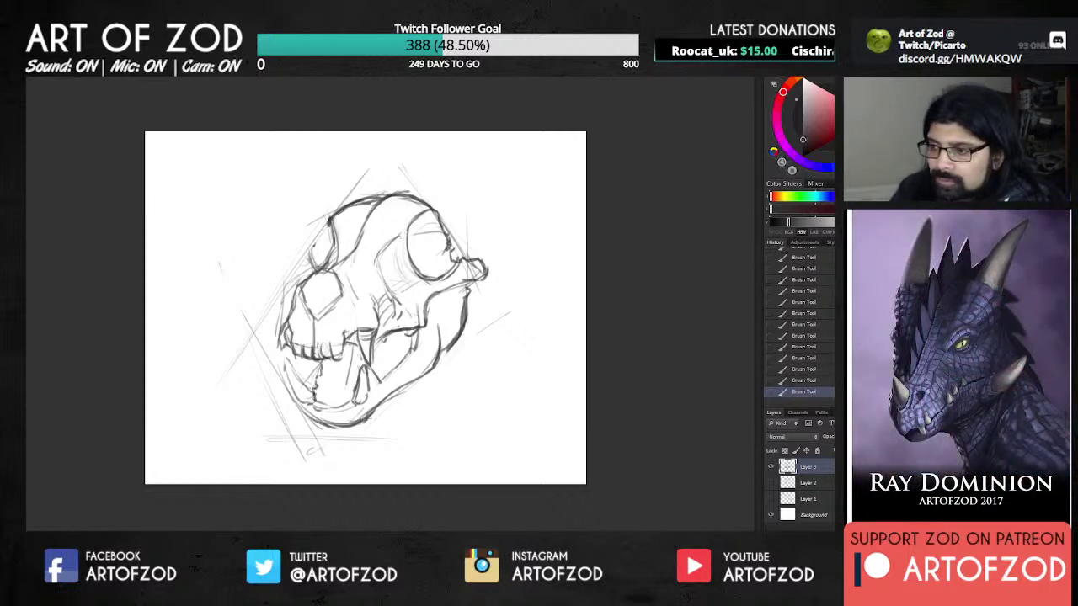
Step: Erase the heavy lower jaw edge and redraw it from the chin up to the jaw corner with a more curved contour
{"action": "key", "text": "e"}
{"action": "mouse_move", "coordinate": [436, 332]}
{"action": "left_mouse_down"}
{"action": "mouse_move", "coordinate": [426, 371]}
{"action": "mouse_move", "coordinate": [371, 411]}
{"action": "left_mouse_up"}
{"action": "mouse_move", "coordinate": [367, 412]}
{"action": "left_mouse_down"}
{"action": "mouse_move", "coordinate": [329, 416]}
{"action": "mouse_move", "coordinate": [385, 409]}
{"action": "left_mouse_up"}
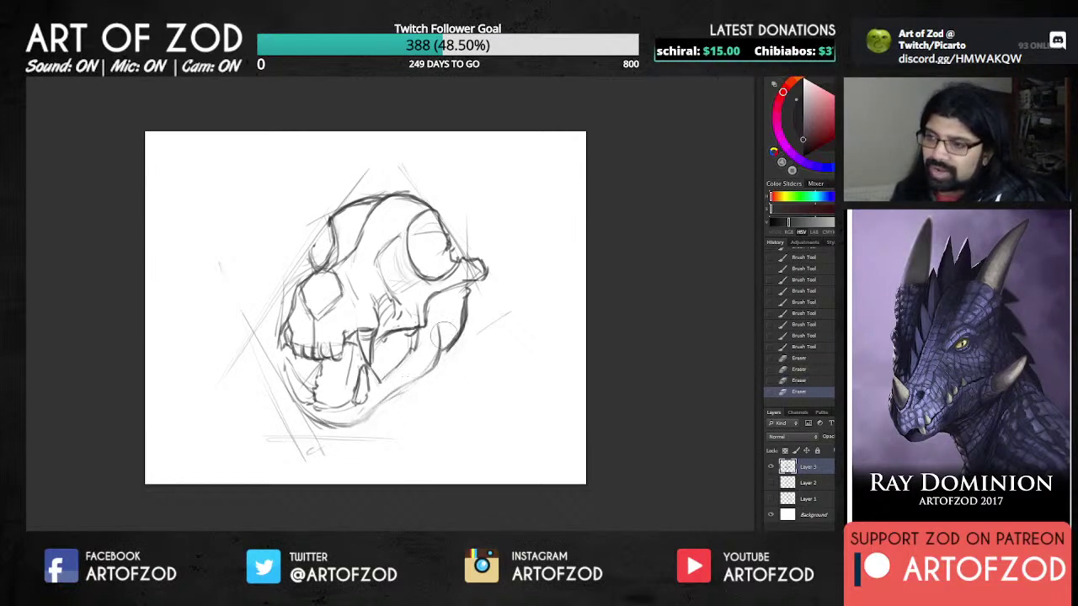
{"action": "key", "text": "b"}
{"action": "key", "text": "b"}
{"action": "mouse_move", "coordinate": [305, 406]}
{"action": "left_mouse_down"}
{"action": "mouse_move", "coordinate": [332, 430]}
{"action": "mouse_move", "coordinate": [366, 423]}
{"action": "mouse_move", "coordinate": [374, 405]}
{"action": "mouse_move", "coordinate": [352, 418]}
{"action": "mouse_move", "coordinate": [369, 419]}
{"action": "mouse_move", "coordinate": [432, 369]}
{"action": "mouse_move", "coordinate": [456, 315]}
{"action": "left_mouse_up"}
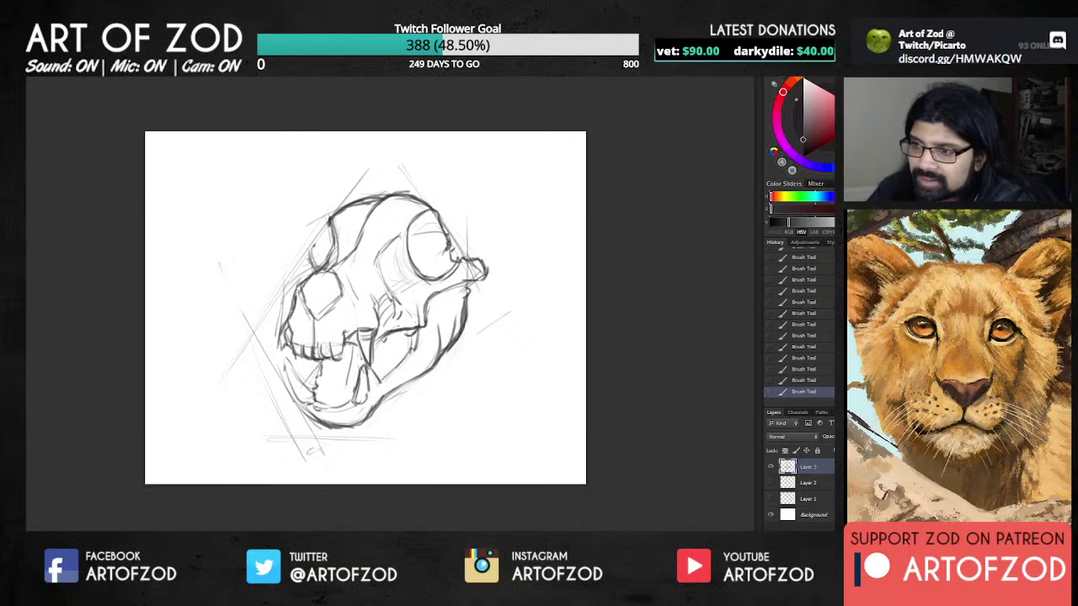
Step: Darken and round the nose cavity outline, and erase the stray strokes inside the back of the jaw
{"action": "left_click_drag", "start_coordinate": [297, 294], "coordinate": [322, 276]}
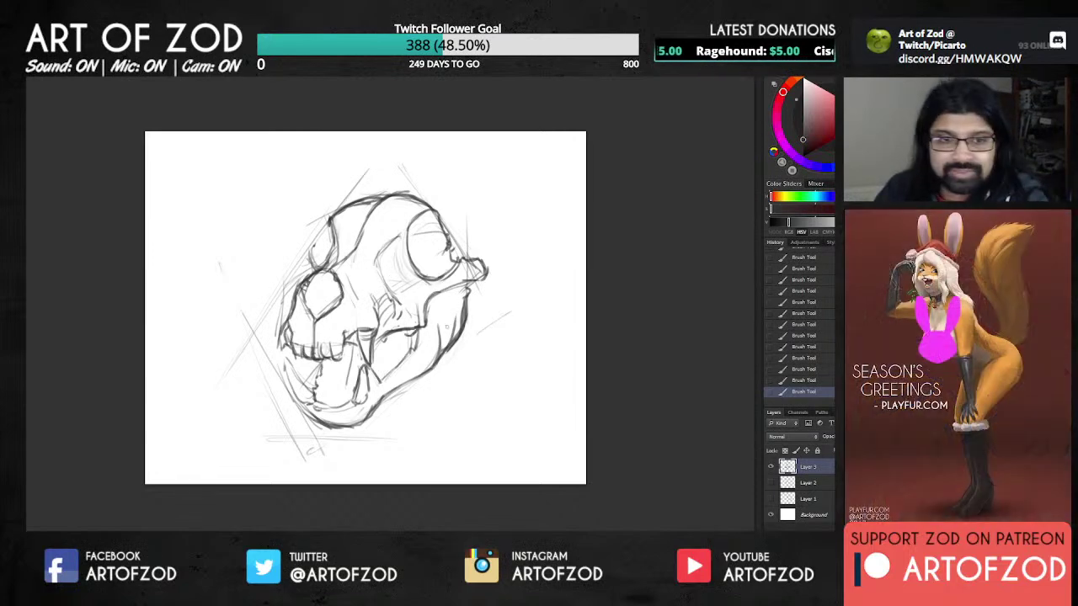
{"action": "key", "text": "e"}
{"action": "mouse_move", "coordinate": [452, 316]}
{"action": "left_mouse_down"}
{"action": "mouse_move", "coordinate": [461, 333]}
{"action": "mouse_move", "coordinate": [448, 339]}
{"action": "left_mouse_up"}
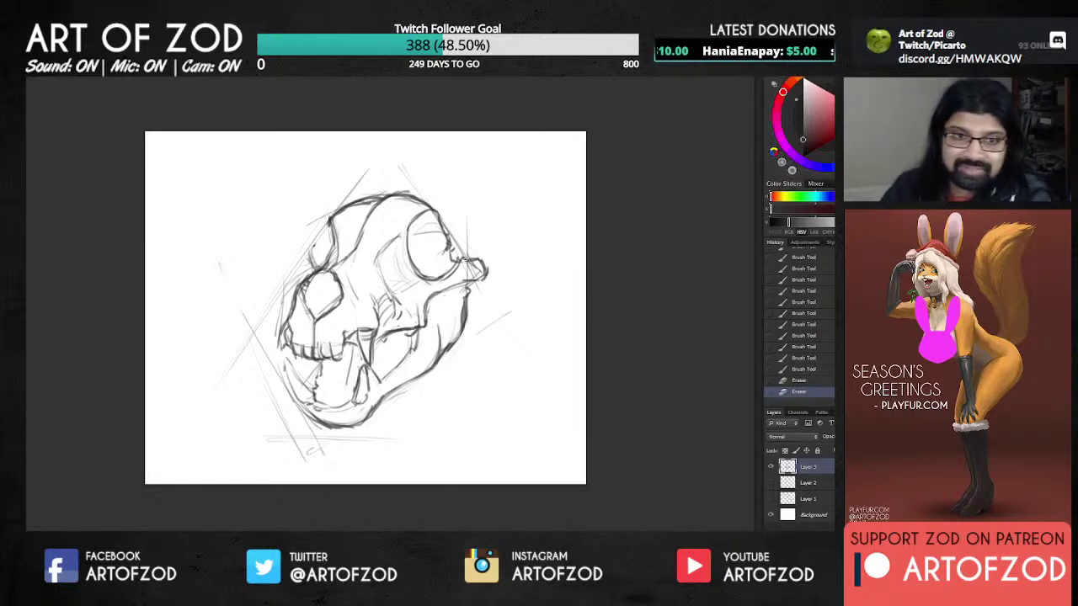
Step: Reshape the bump behind the large eye socket into a squared end and darken the cheekbone running down to the teeth
{"action": "key", "text": "b"}
{"action": "mouse_move", "coordinate": [471, 261]}
{"action": "left_mouse_down"}
{"action": "mouse_move", "coordinate": [482, 280]}
{"action": "mouse_move", "coordinate": [479, 263]}
{"action": "mouse_move", "coordinate": [488, 266]}
{"action": "mouse_move", "coordinate": [488, 281]}
{"action": "mouse_move", "coordinate": [442, 300]}
{"action": "mouse_move", "coordinate": [435, 293]}
{"action": "left_mouse_up"}
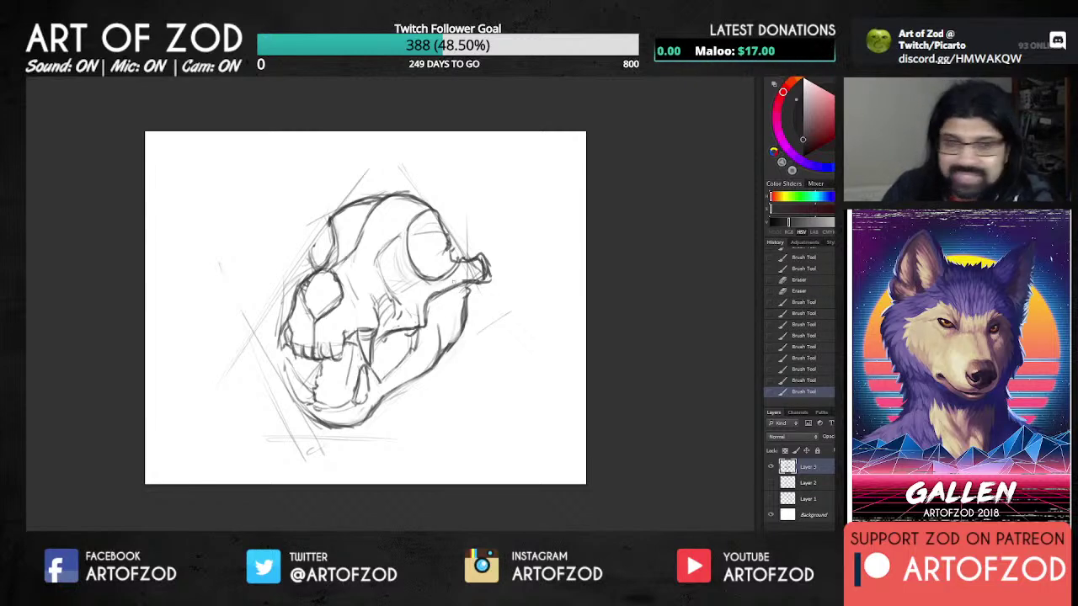
{"action": "mouse_move", "coordinate": [437, 288]}
{"action": "left_mouse_down"}
{"action": "mouse_move", "coordinate": [427, 296]}
{"action": "mouse_move", "coordinate": [469, 278]}
{"action": "mouse_move", "coordinate": [460, 275]}
{"action": "mouse_move", "coordinate": [483, 256]}
{"action": "mouse_move", "coordinate": [444, 285]}
{"action": "mouse_move", "coordinate": [419, 325]}
{"action": "left_mouse_up"}
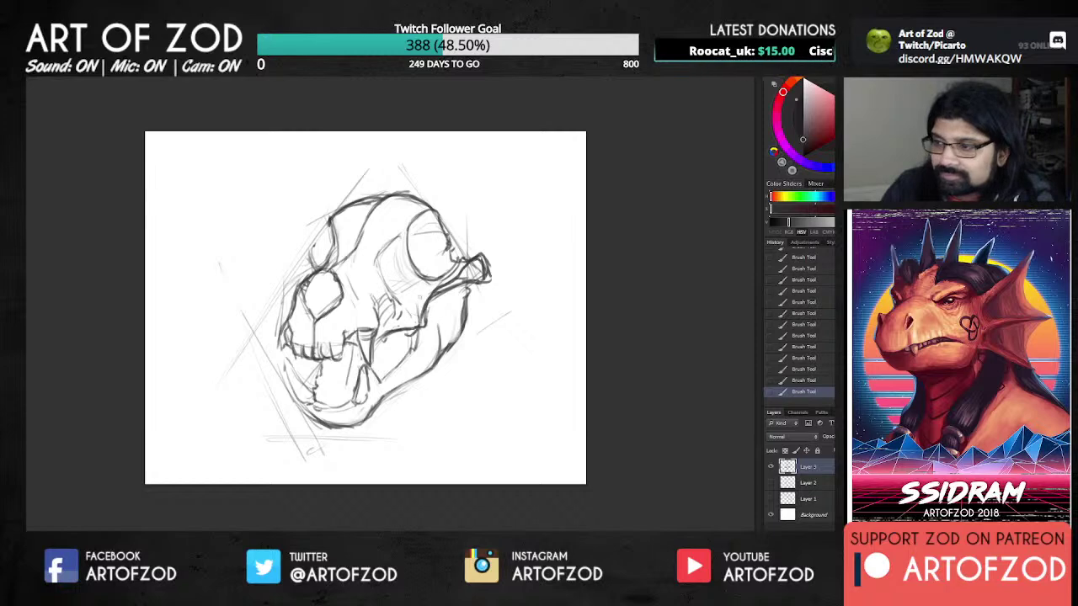
{"action": "mouse_move", "coordinate": [403, 261]}
{"action": "left_mouse_down"}
{"action": "mouse_move", "coordinate": [453, 297]}
{"action": "mouse_move", "coordinate": [431, 322]}
{"action": "left_mouse_up"}
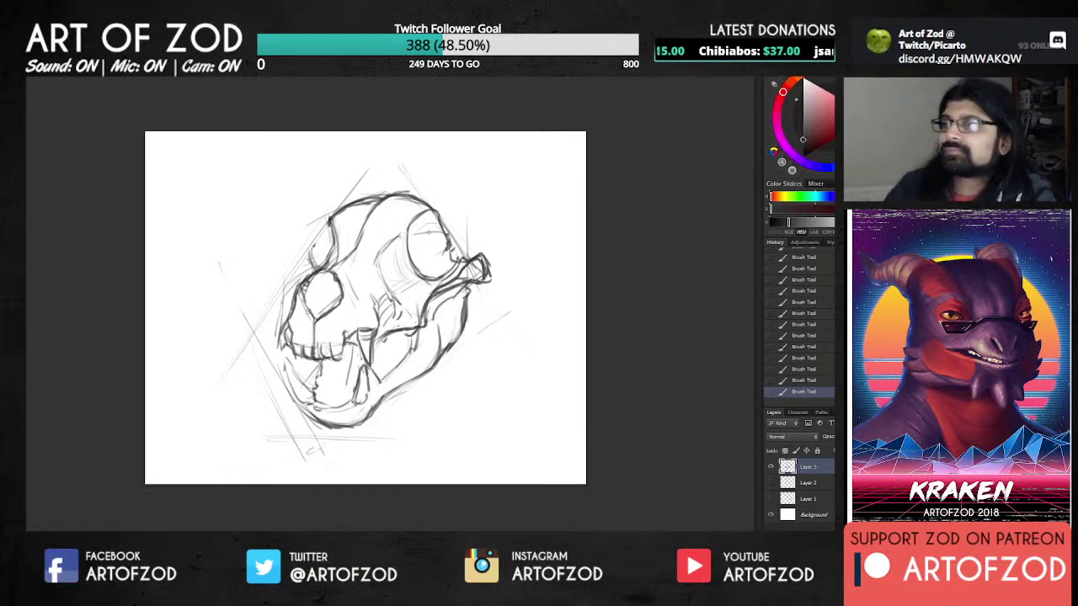
Step: Darken the large eye socket's upper rim and shade both eye sockets with diagonal hatching
{"action": "left_click_drag", "start_coordinate": [452, 235], "coordinate": [444, 253]}
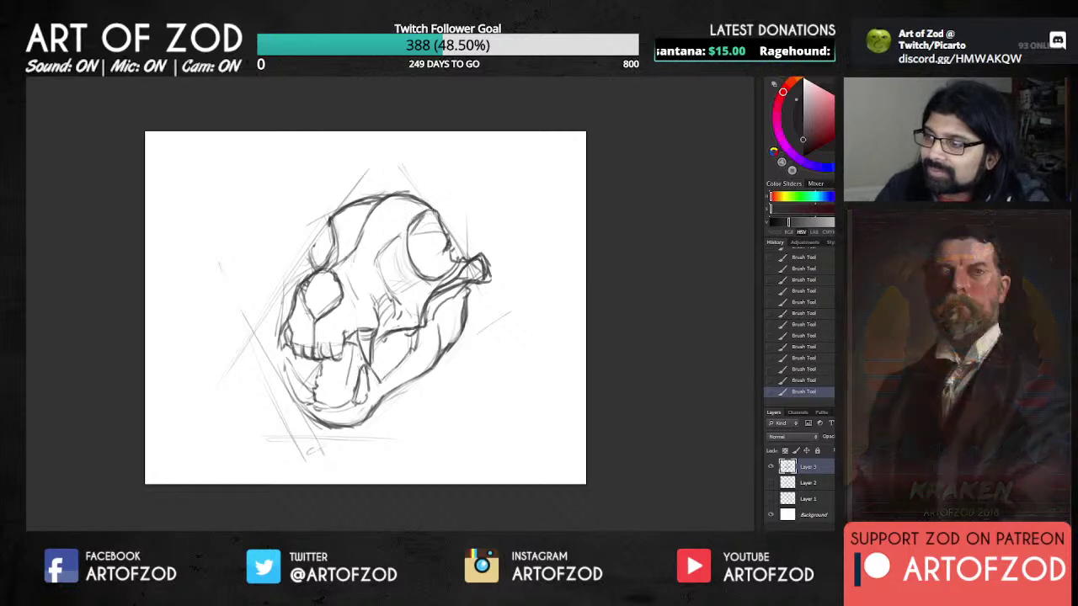
{"action": "mouse_move", "coordinate": [410, 234]}
{"action": "left_mouse_down"}
{"action": "mouse_move", "coordinate": [428, 218]}
{"action": "mouse_move", "coordinate": [436, 225]}
{"action": "mouse_move", "coordinate": [418, 253]}
{"action": "mouse_move", "coordinate": [438, 275]}
{"action": "left_mouse_up"}
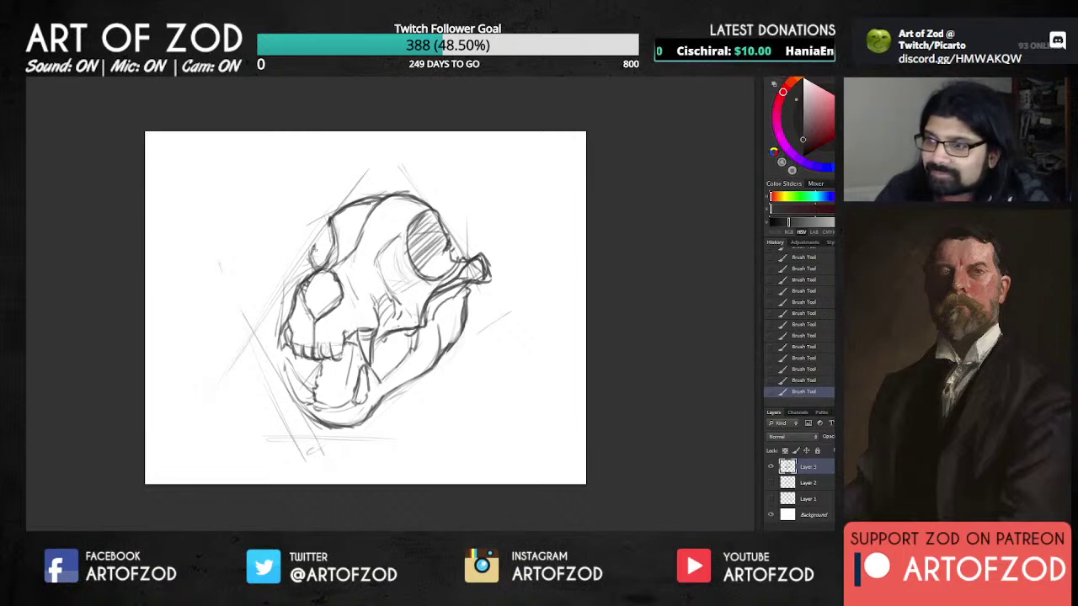
{"action": "left_click_drag", "start_coordinate": [313, 251], "coordinate": [320, 265]}
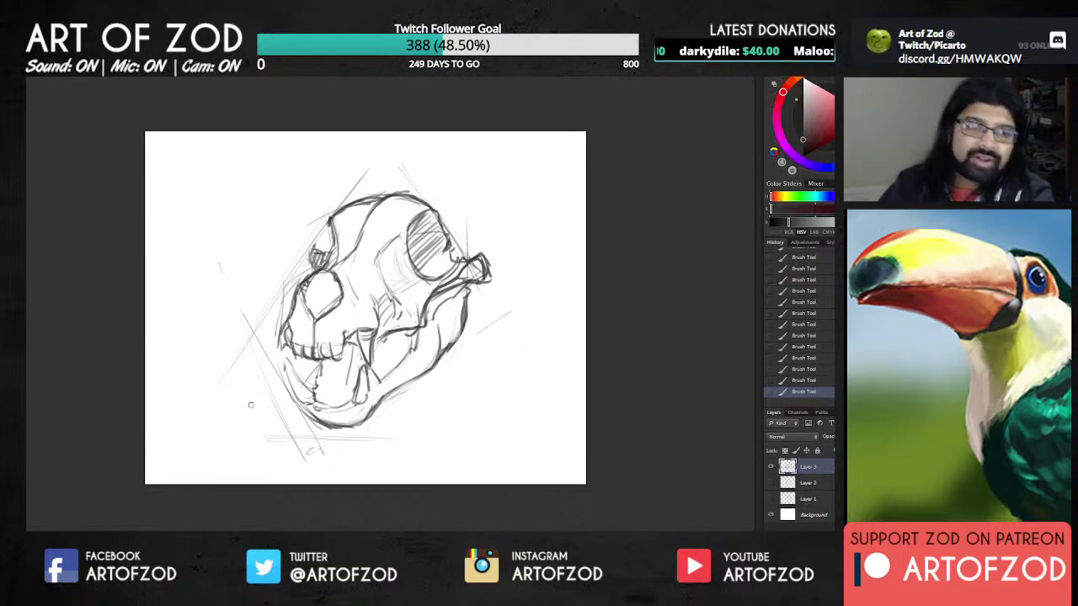
Step: Sketch a small five-sided head block in the canvas's upper-left corner, clearing the trial eye mark inside it
{"action": "mouse_move", "coordinate": [158, 200]}
{"action": "left_mouse_down"}
{"action": "mouse_move", "coordinate": [212, 158]}
{"action": "mouse_move", "coordinate": [171, 228]}
{"action": "mouse_move", "coordinate": [181, 266]}
{"action": "mouse_move", "coordinate": [230, 230]}
{"action": "left_mouse_up"}
{"action": "mouse_move", "coordinate": [212, 151]}
{"action": "left_mouse_down"}
{"action": "mouse_move", "coordinate": [254, 169]}
{"action": "mouse_move", "coordinate": [234, 249]}
{"action": "left_mouse_up"}
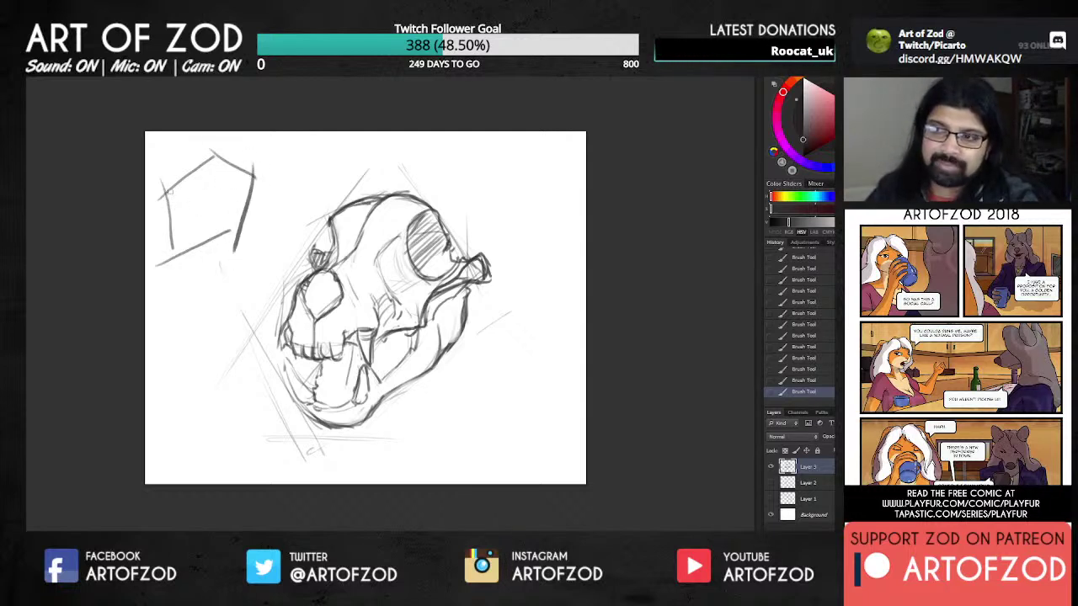
{"action": "left_click_drag", "start_coordinate": [175, 234], "coordinate": [192, 244]}
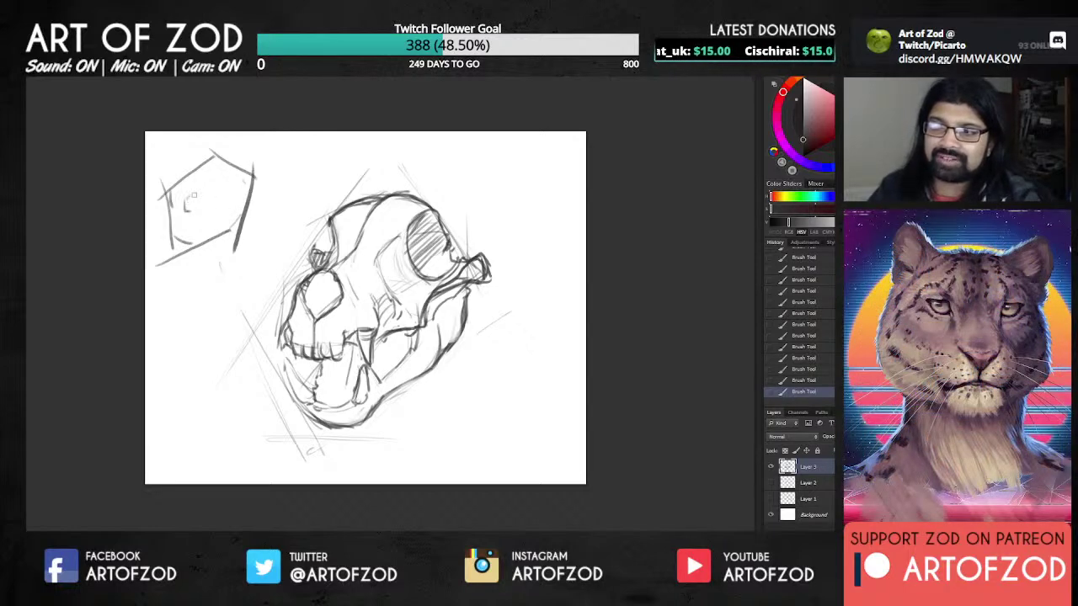
{"action": "mouse_move", "coordinate": [184, 187]}
{"action": "left_mouse_down"}
{"action": "mouse_move", "coordinate": [186, 202]}
{"action": "mouse_move", "coordinate": [189, 191]}
{"action": "left_mouse_up"}
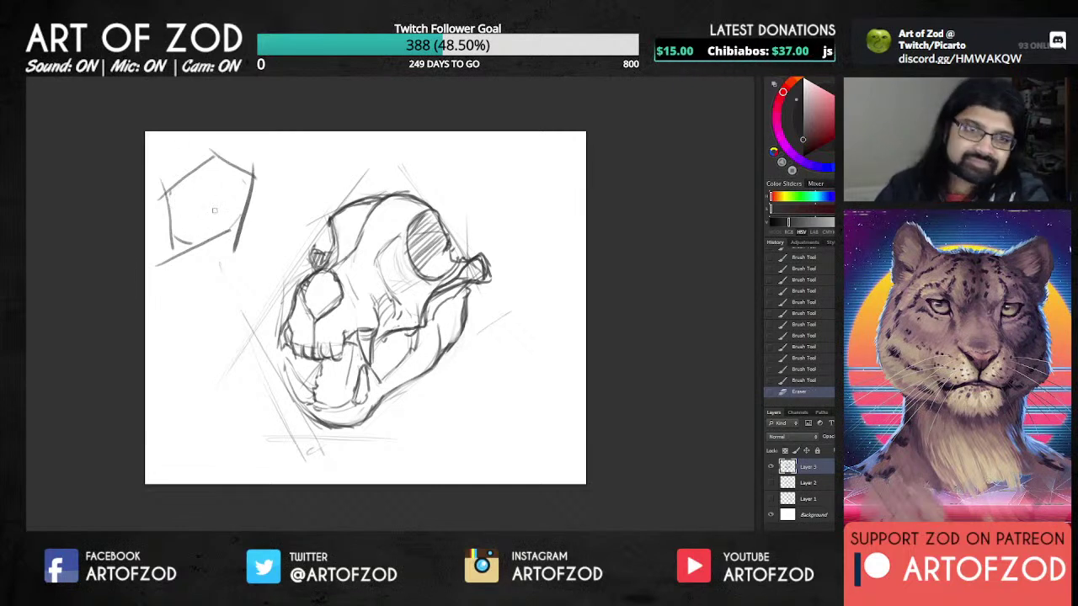
Step: Round the small head block's outline and add simplified nose, eye socket and mouth shapes inside it
{"action": "left_click_drag", "start_coordinate": [194, 171], "coordinate": [175, 190]}
{"action": "mouse_move", "coordinate": [175, 189]}
{"action": "left_mouse_down"}
{"action": "mouse_move", "coordinate": [175, 234]}
{"action": "mouse_move", "coordinate": [190, 243]}
{"action": "left_mouse_up"}
{"action": "mouse_move", "coordinate": [184, 242]}
{"action": "left_mouse_down"}
{"action": "mouse_move", "coordinate": [231, 227]}
{"action": "mouse_move", "coordinate": [251, 182]}
{"action": "mouse_move", "coordinate": [219, 157]}
{"action": "mouse_move", "coordinate": [183, 198]}
{"action": "mouse_move", "coordinate": [189, 191]}
{"action": "mouse_move", "coordinate": [193, 201]}
{"action": "mouse_move", "coordinate": [183, 193]}
{"action": "mouse_move", "coordinate": [192, 218]}
{"action": "left_mouse_up"}
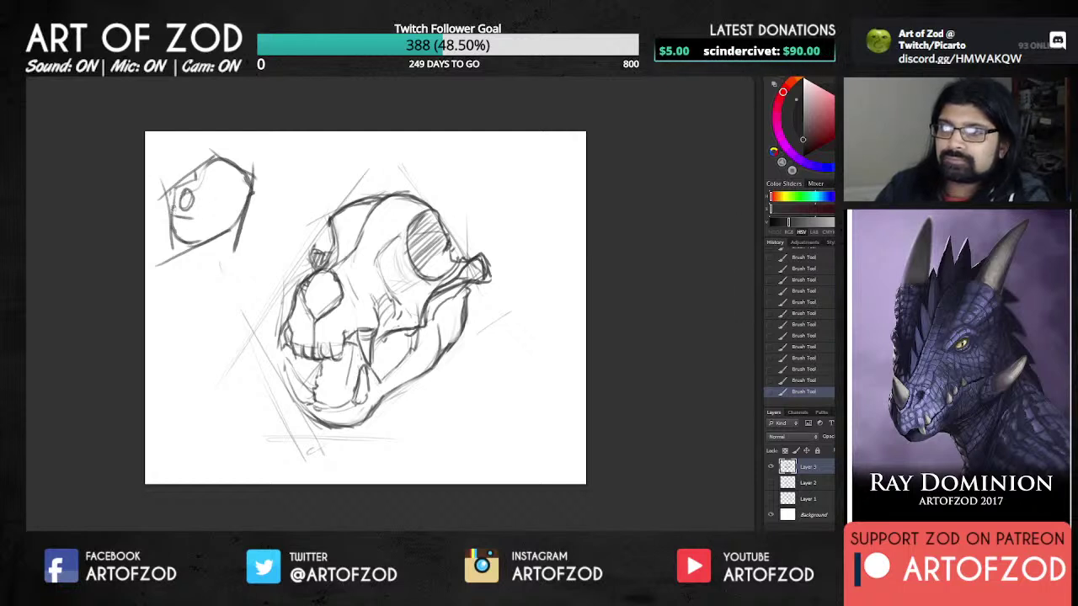
{"action": "mouse_move", "coordinate": [196, 174]}
{"action": "left_mouse_down"}
{"action": "mouse_move", "coordinate": [239, 169]}
{"action": "mouse_move", "coordinate": [230, 182]}
{"action": "mouse_move", "coordinate": [251, 196]}
{"action": "mouse_move", "coordinate": [230, 215]}
{"action": "mouse_move", "coordinate": [177, 226]}
{"action": "mouse_move", "coordinate": [216, 218]}
{"action": "left_mouse_up"}
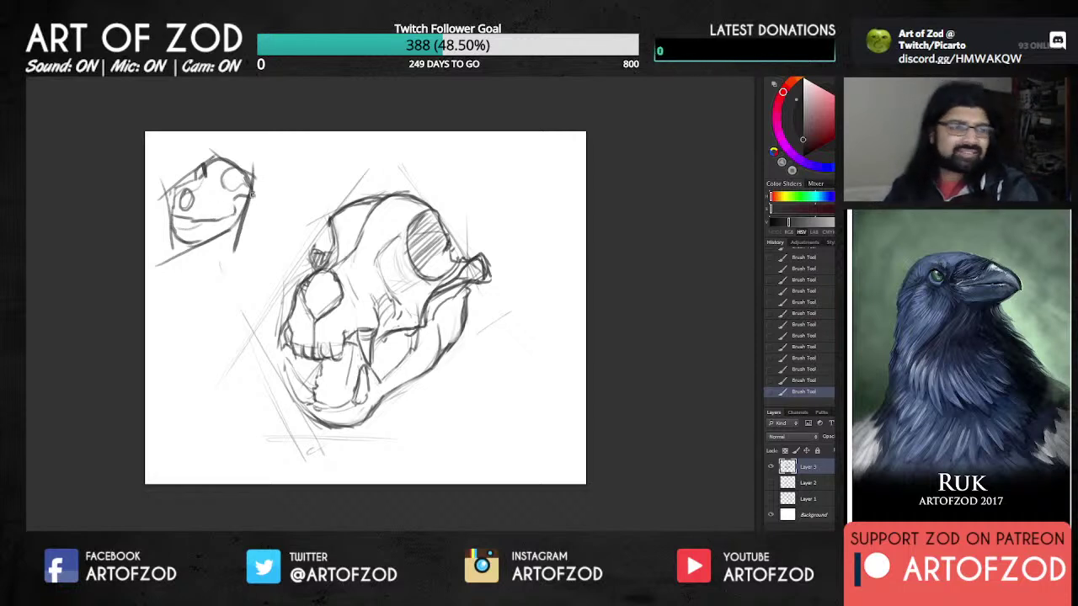
Step: Erase the small head block study, including its added construction lines, from the canvas's upper-left corner
{"action": "mouse_move", "coordinate": [249, 199]}
{"action": "left_mouse_down"}
{"action": "mouse_move", "coordinate": [242, 227]}
{"action": "mouse_move", "coordinate": [206, 241]}
{"action": "left_mouse_up"}
{"action": "mouse_move", "coordinate": [151, 209]}
{"action": "left_mouse_down"}
{"action": "mouse_move", "coordinate": [212, 151]}
{"action": "mouse_move", "coordinate": [268, 177]}
{"action": "mouse_move", "coordinate": [250, 140]}
{"action": "mouse_move", "coordinate": [235, 257]}
{"action": "left_mouse_up"}
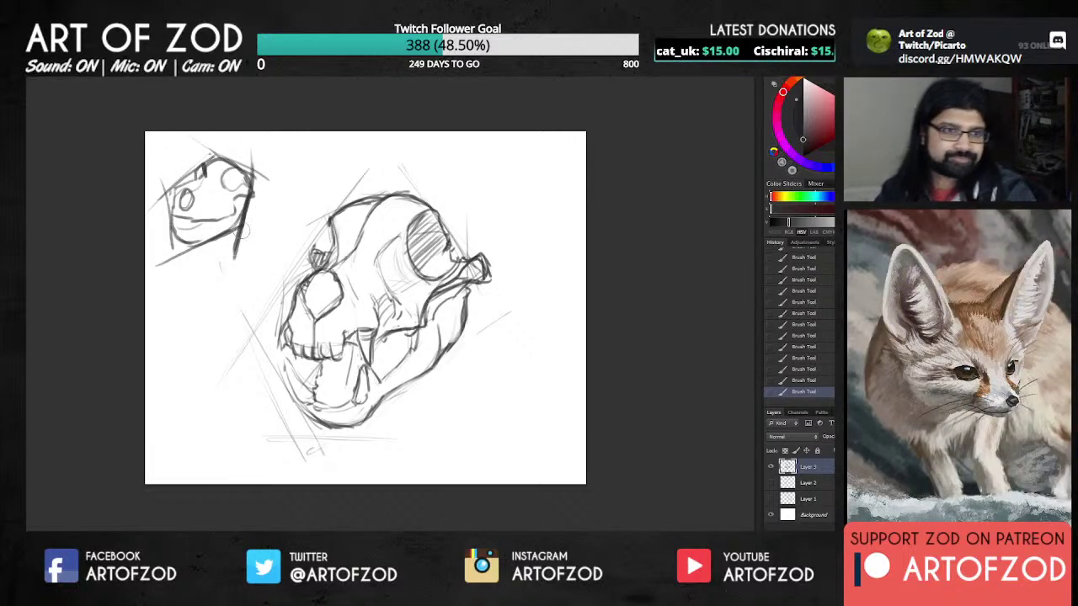
{"action": "key", "text": "e"}
{"action": "mouse_move", "coordinate": [202, 181]}
{"action": "left_mouse_down"}
{"action": "mouse_move", "coordinate": [193, 221]}
{"action": "mouse_move", "coordinate": [171, 224]}
{"action": "left_mouse_up"}
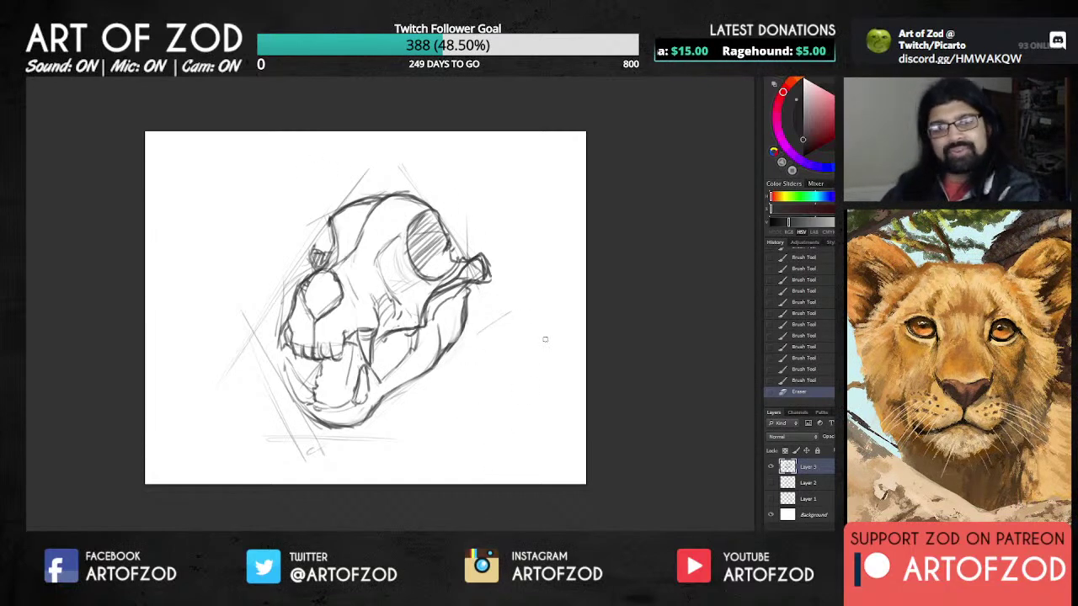
Step: Narrow the whole skull sketch very slightly with Free Transform
{"action": "key", "text": "ctrl+t"}
{"action": "left_click_drag", "start_coordinate": [512, 314], "coordinate": [509, 315]}
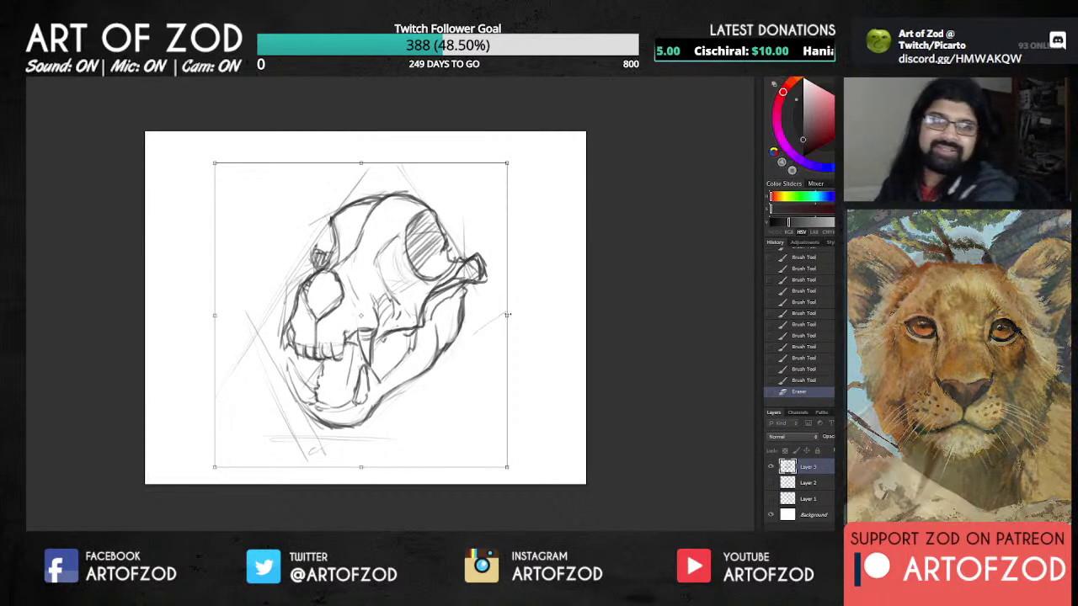
{"action": "key", "text": "Return"}
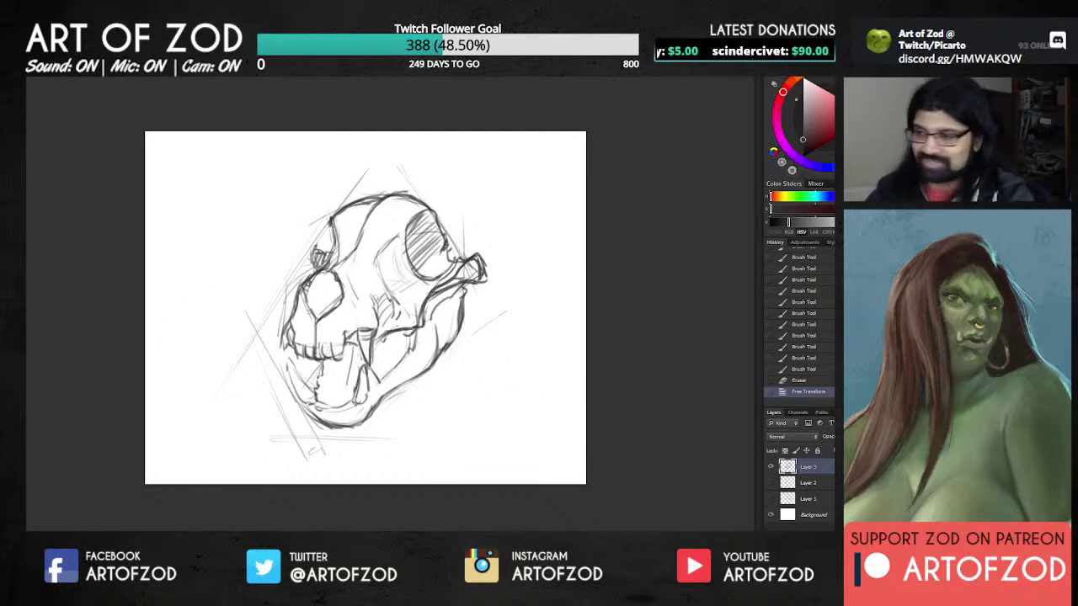
Step: Clean the lower edge of the upper front teeth with a smaller eraser and redraw them as separate tips
{"action": "key", "text": "bracketleft"}
{"action": "key", "text": "bracketleft"}
{"action": "key", "text": "bracketleft"}
{"action": "key", "text": "bracketleft"}
{"action": "key", "text": "bracketleft"}
{"action": "key", "text": "bracketleft"}
{"action": "mouse_move", "coordinate": [309, 341]}
{"action": "left_mouse_down"}
{"action": "mouse_move", "coordinate": [360, 208]}
{"action": "mouse_move", "coordinate": [371, 269]}
{"action": "mouse_move", "coordinate": [310, 363]}
{"action": "left_mouse_up"}
{"action": "key", "text": "b"}
{"action": "left_click_drag", "start_coordinate": [303, 354], "coordinate": [315, 365]}
{"action": "left_click_drag", "start_coordinate": [310, 359], "coordinate": [293, 355]}
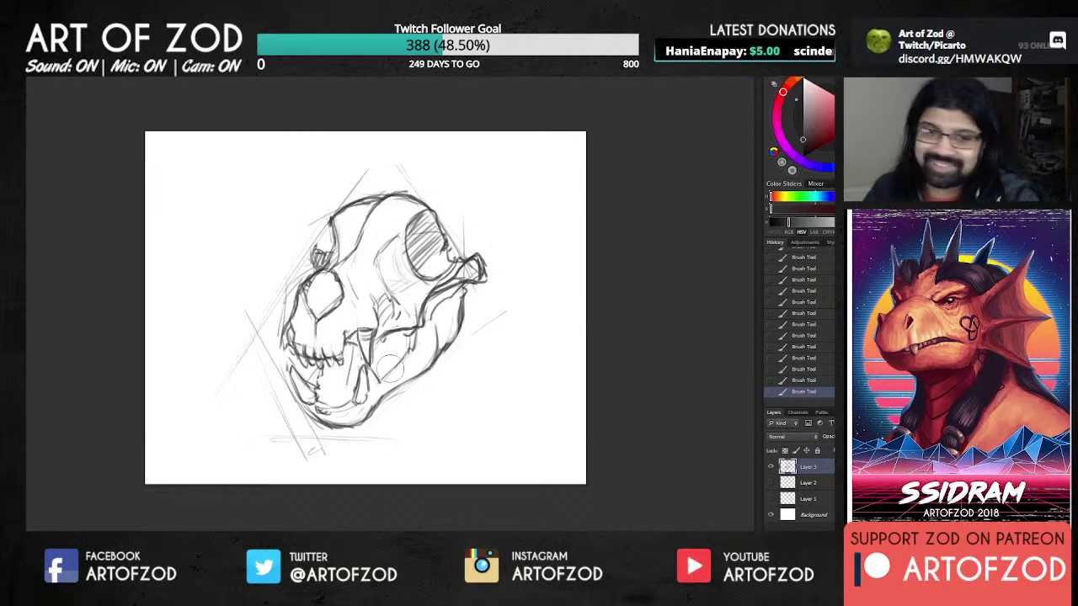
Step: Draw rounded back teeth along the inside of the lower jaw and clean the jaw's lower edge
{"action": "left_click_drag", "start_coordinate": [393, 365], "coordinate": [397, 365]}
{"action": "mouse_move", "coordinate": [399, 362]}
{"action": "left_mouse_down"}
{"action": "mouse_move", "coordinate": [406, 350]}
{"action": "mouse_move", "coordinate": [382, 380]}
{"action": "mouse_move", "coordinate": [402, 366]}
{"action": "left_mouse_up"}
{"action": "key", "text": "b"}
{"action": "mouse_move", "coordinate": [400, 362]}
{"action": "left_mouse_down"}
{"action": "mouse_move", "coordinate": [393, 370]}
{"action": "mouse_move", "coordinate": [421, 338]}
{"action": "mouse_move", "coordinate": [387, 382]}
{"action": "left_mouse_up"}
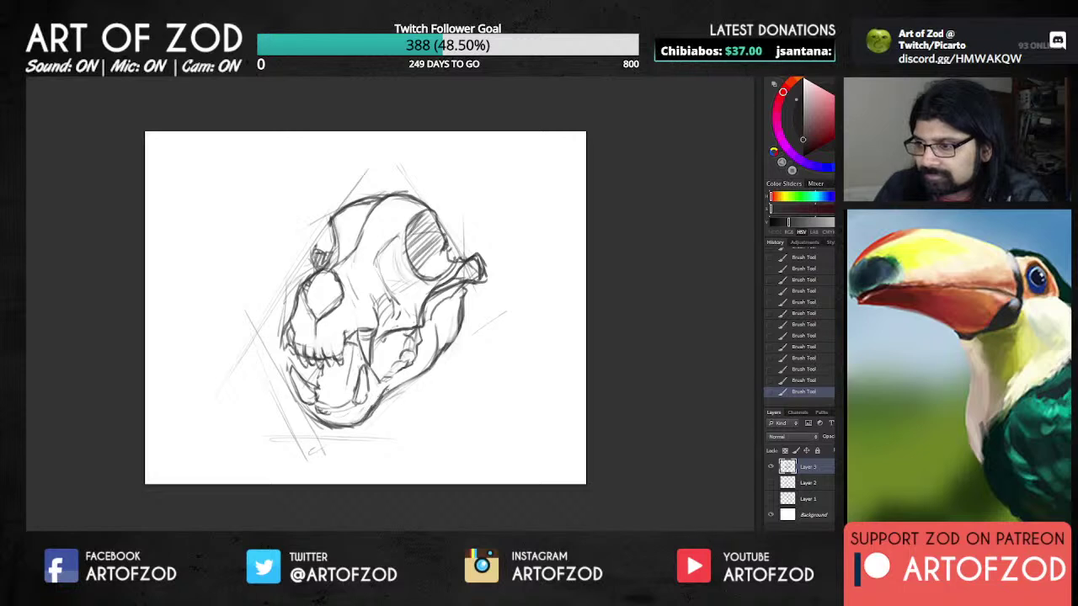
{"action": "key", "text": "e"}
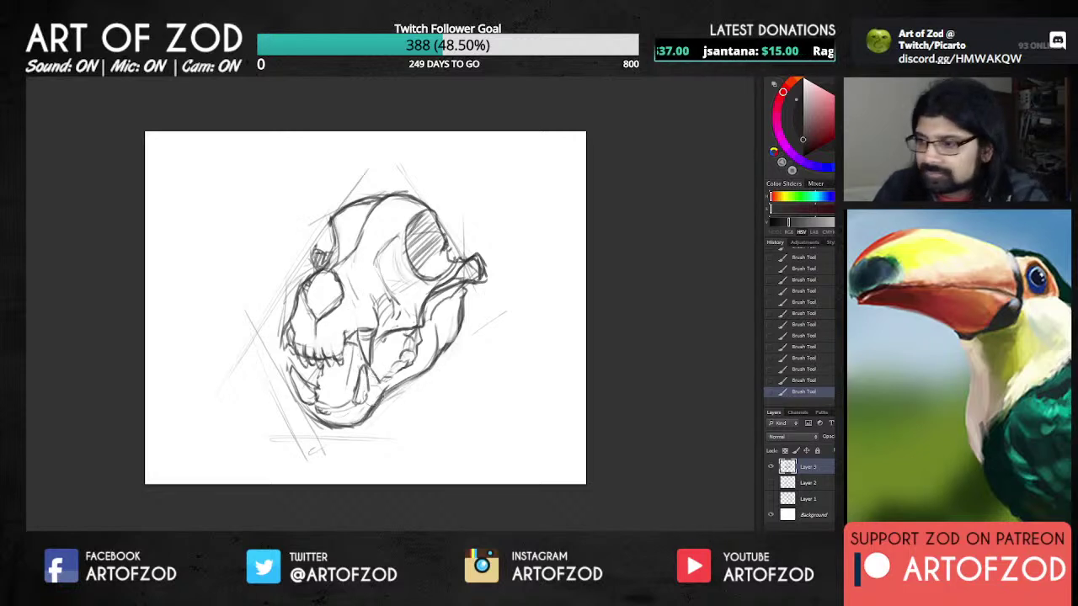
{"action": "left_click_drag", "start_coordinate": [362, 414], "coordinate": [396, 385]}
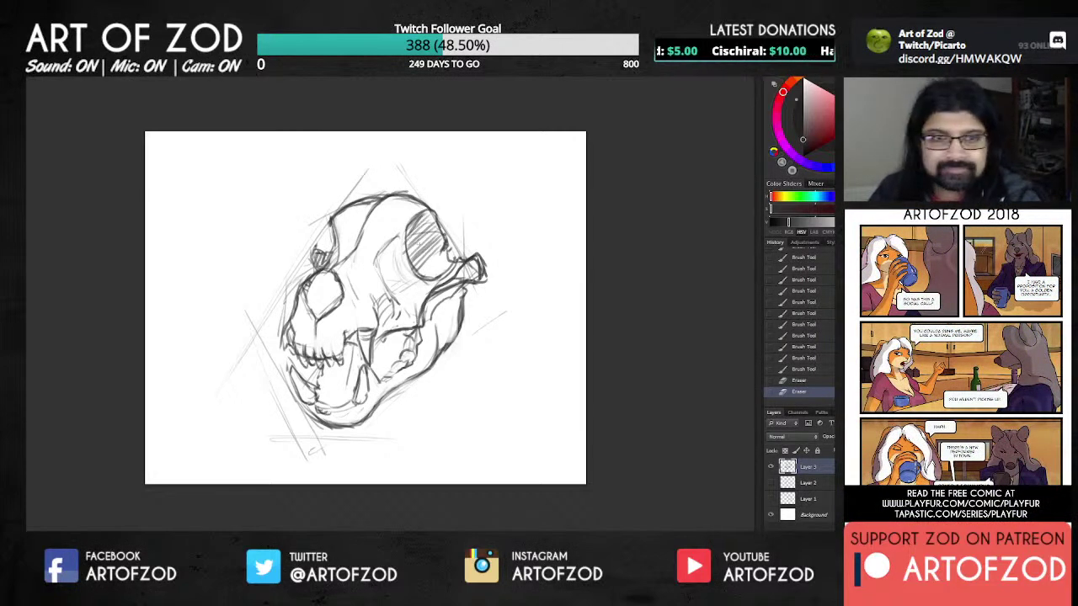
Step: Redraw the large eye socket's rim and erase the excess lines between its lower edge and the cheekbone's end
{"action": "key", "text": "b"}
{"action": "mouse_move", "coordinate": [406, 229]}
{"action": "left_mouse_down"}
{"action": "mouse_move", "coordinate": [401, 257]}
{"action": "mouse_move", "coordinate": [437, 277]}
{"action": "mouse_move", "coordinate": [448, 267]}
{"action": "left_mouse_up"}
{"action": "mouse_move", "coordinate": [444, 270]}
{"action": "left_mouse_down"}
{"action": "mouse_move", "coordinate": [458, 259]}
{"action": "mouse_move", "coordinate": [432, 278]}
{"action": "left_mouse_up"}
{"action": "key", "text": "e"}
{"action": "left_click_drag", "start_coordinate": [421, 281], "coordinate": [475, 251]}
{"action": "left_click_drag", "start_coordinate": [458, 259], "coordinate": [479, 247]}
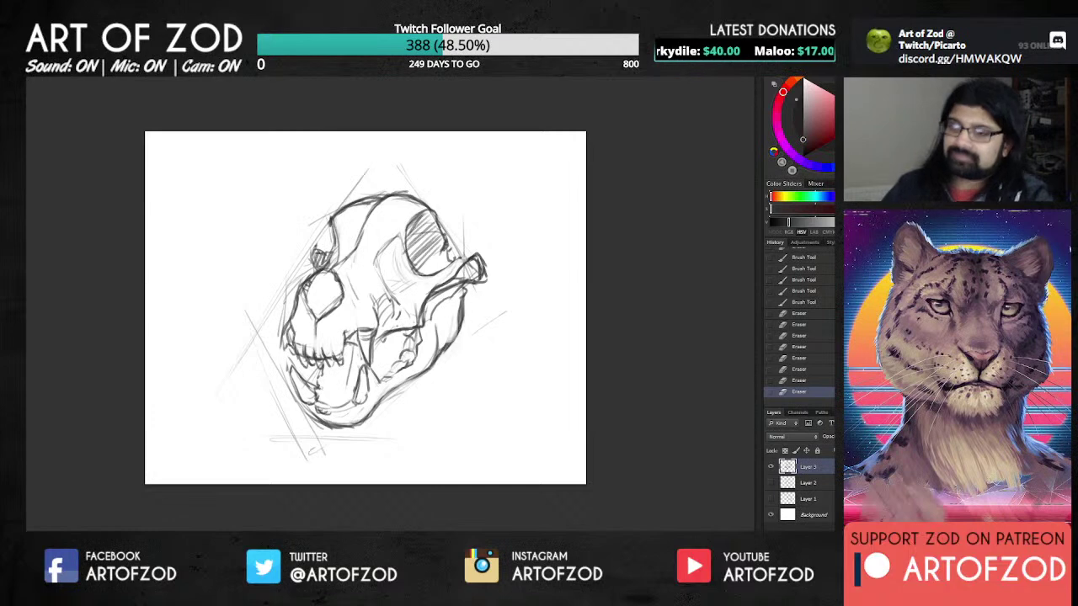
Step: Define the lower front edge of the open mouth and fill the interior between the fangs with diagonal hatching
{"action": "key", "text": "b"}
{"action": "left_click_drag", "start_coordinate": [314, 406], "coordinate": [351, 403]}
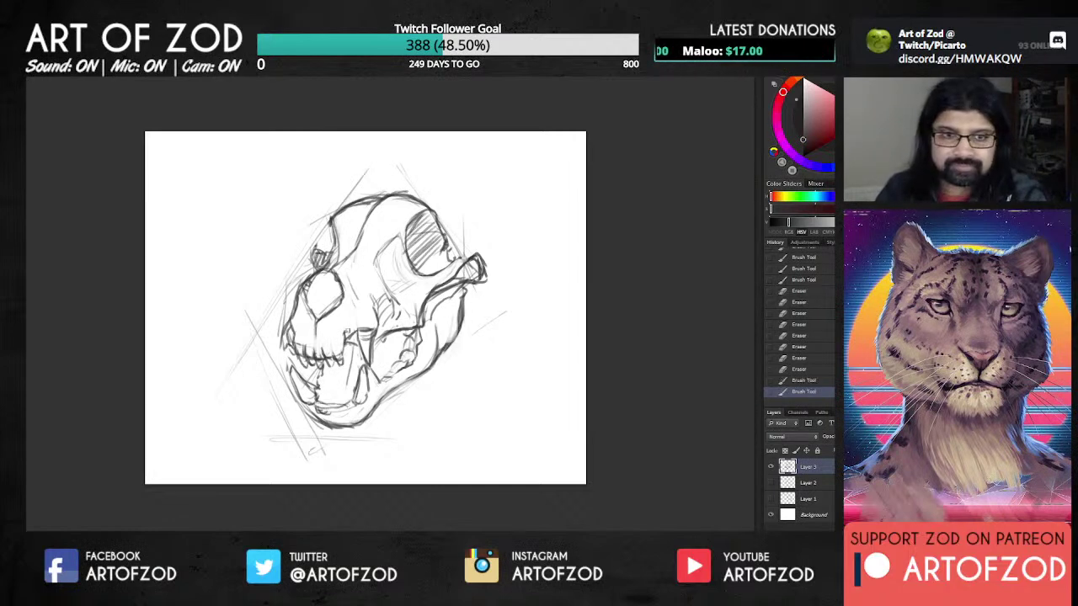
{"action": "mouse_move", "coordinate": [320, 408]}
{"action": "left_mouse_down"}
{"action": "mouse_move", "coordinate": [349, 405]}
{"action": "mouse_move", "coordinate": [346, 357]}
{"action": "mouse_move", "coordinate": [337, 364]}
{"action": "left_mouse_up"}
{"action": "left_click_drag", "start_coordinate": [318, 386], "coordinate": [357, 357]}
{"action": "mouse_move", "coordinate": [320, 397]}
{"action": "left_mouse_down"}
{"action": "mouse_move", "coordinate": [361, 362]}
{"action": "mouse_move", "coordinate": [361, 373]}
{"action": "left_mouse_up"}
{"action": "left_click_drag", "start_coordinate": [340, 403], "coordinate": [357, 387]}
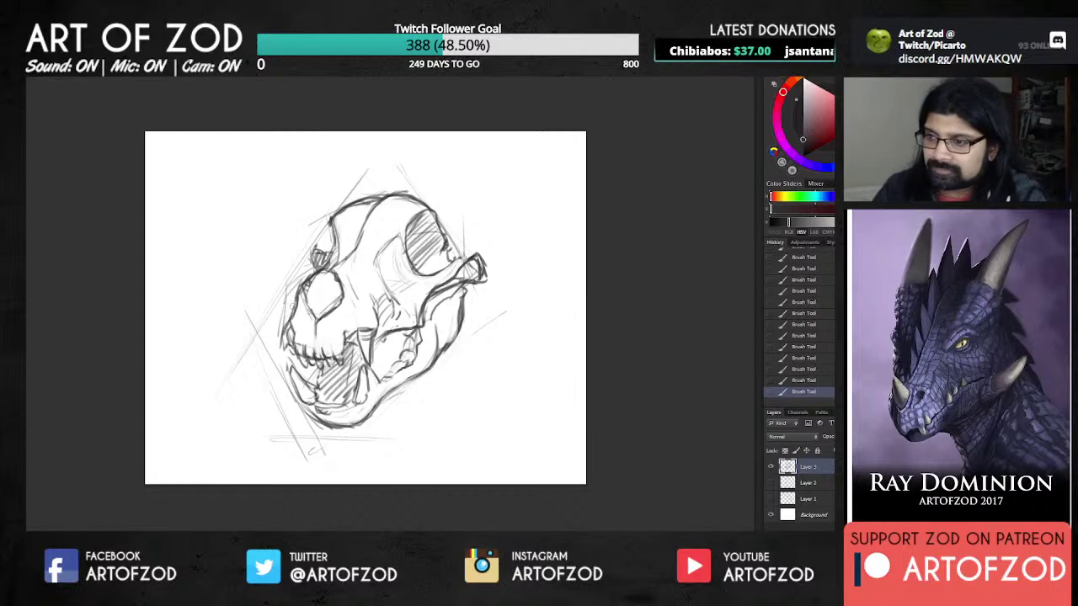
Step: Erase the stray line at the front of the muzzle and redraw its contour down to the upper front teeth
{"action": "left_click", "coordinate": [284, 360]}
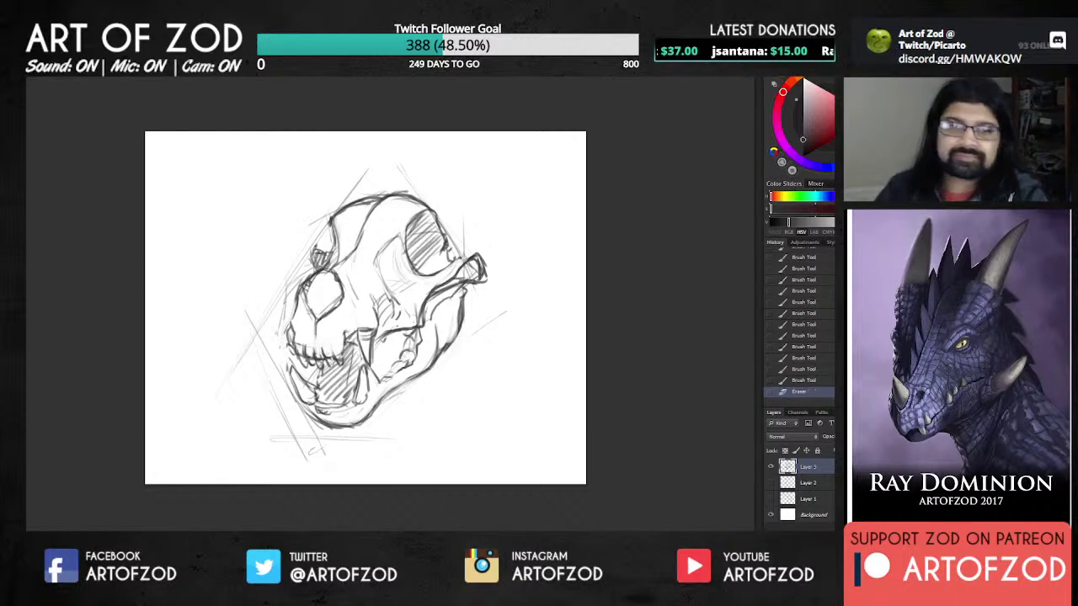
{"action": "key", "text": "b"}
{"action": "left_click_drag", "start_coordinate": [296, 297], "coordinate": [288, 353]}
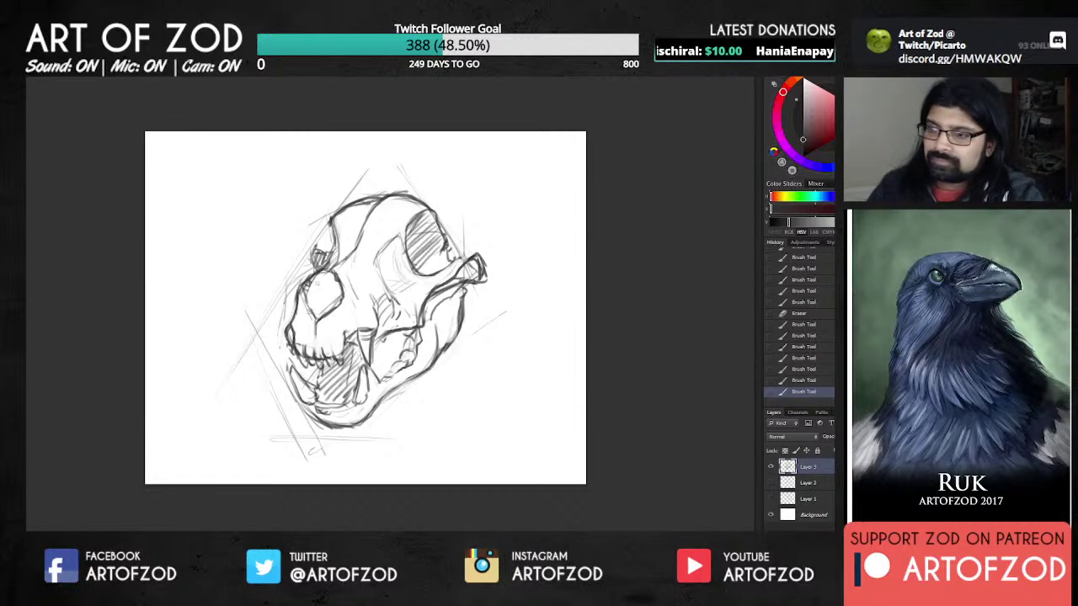
{"action": "left_click_drag", "start_coordinate": [295, 332], "coordinate": [289, 349]}
{"action": "left_click_drag", "start_coordinate": [294, 335], "coordinate": [289, 352]}
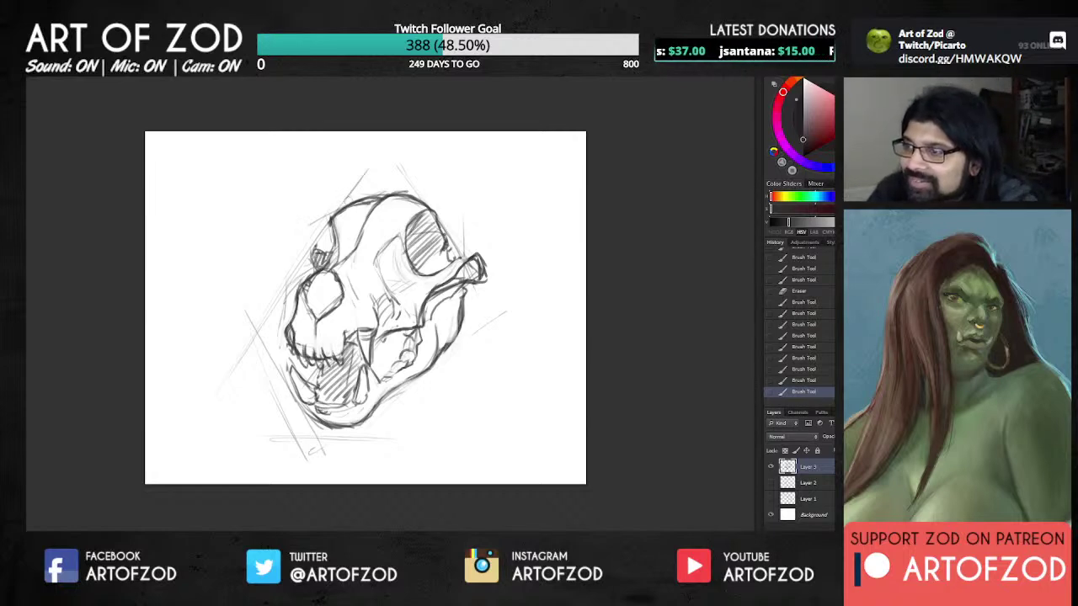
Step: Lighten the line across the top of the skull and redraw it where the forehead curves meet
{"action": "mouse_move", "coordinate": [381, 190]}
{"action": "left_mouse_down"}
{"action": "mouse_move", "coordinate": [345, 203]}
{"action": "mouse_move", "coordinate": [377, 195]}
{"action": "left_mouse_up"}
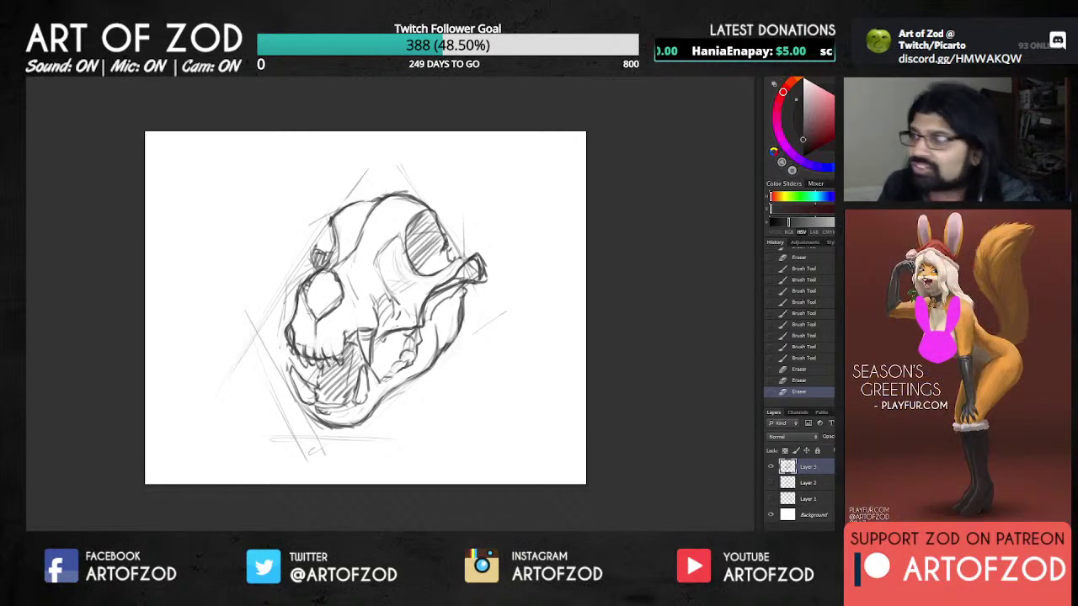
{"action": "mouse_move", "coordinate": [379, 206]}
{"action": "left_mouse_down"}
{"action": "mouse_move", "coordinate": [411, 195]}
{"action": "mouse_move", "coordinate": [358, 200]}
{"action": "mouse_move", "coordinate": [412, 199]}
{"action": "mouse_move", "coordinate": [430, 211]}
{"action": "mouse_move", "coordinate": [389, 194]}
{"action": "mouse_move", "coordinate": [361, 200]}
{"action": "mouse_move", "coordinate": [381, 197]}
{"action": "left_mouse_up"}
{"action": "key", "text": "b"}
{"action": "key", "text": "ctrl+z"}
{"action": "key", "text": "ctrl+z"}
{"action": "left_click_drag", "start_coordinate": [376, 198], "coordinate": [396, 196]}
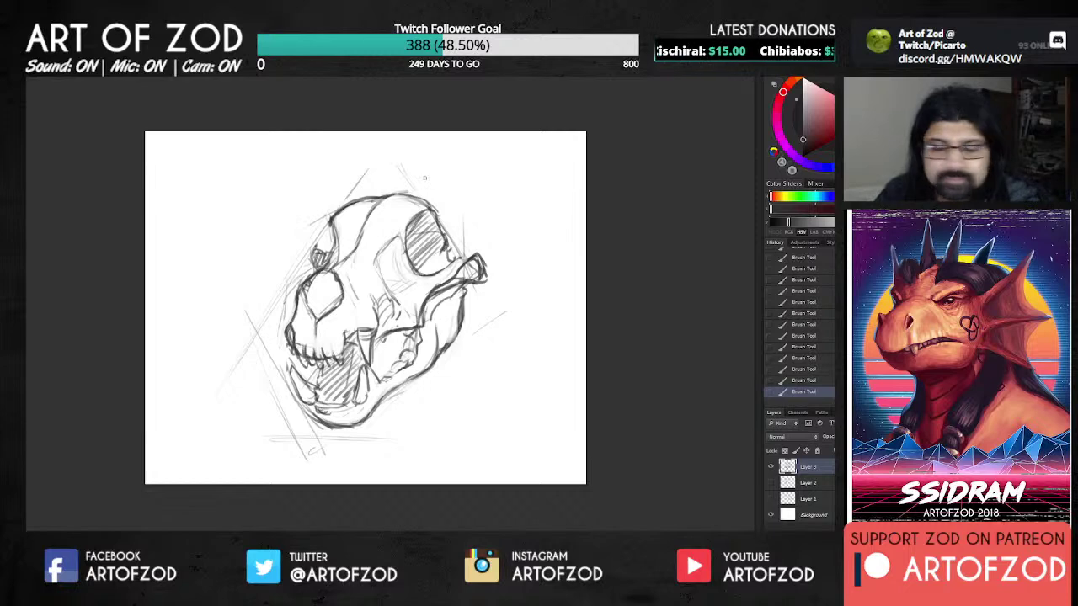
Step: Redraw the skull's outline from the crown down behind the large eye socket
{"action": "mouse_move", "coordinate": [394, 195]}
{"action": "left_mouse_down"}
{"action": "mouse_move", "coordinate": [440, 214]}
{"action": "mouse_move", "coordinate": [402, 195]}
{"action": "mouse_move", "coordinate": [367, 200]}
{"action": "mouse_move", "coordinate": [434, 212]}
{"action": "mouse_move", "coordinate": [450, 250]}
{"action": "left_mouse_up"}
{"action": "key", "text": "e"}
{"action": "key", "text": "b"}
{"action": "left_click_drag", "start_coordinate": [450, 244], "coordinate": [450, 253]}
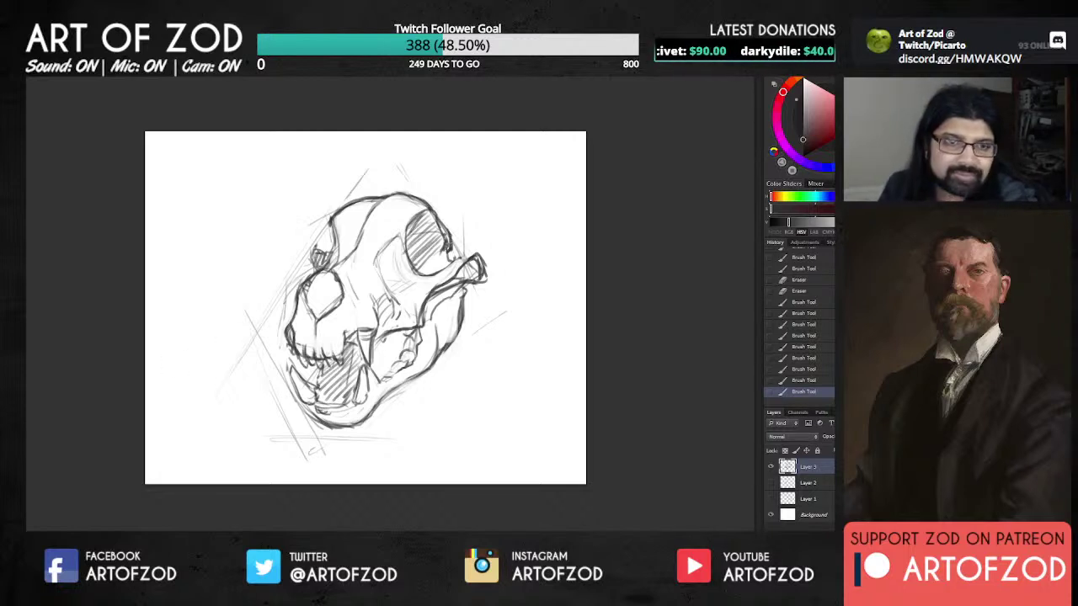
Step: Lighten the squared end of the cheekbone and redraw its contour more cleanly, touching up both eye sockets' edges
{"action": "mouse_move", "coordinate": [477, 257]}
{"action": "left_mouse_down"}
{"action": "mouse_move", "coordinate": [483, 275]}
{"action": "mouse_move", "coordinate": [483, 249]}
{"action": "mouse_move", "coordinate": [477, 266]}
{"action": "left_mouse_up"}
{"action": "key", "text": "e"}
{"action": "left_click_drag", "start_coordinate": [459, 276], "coordinate": [493, 257]}
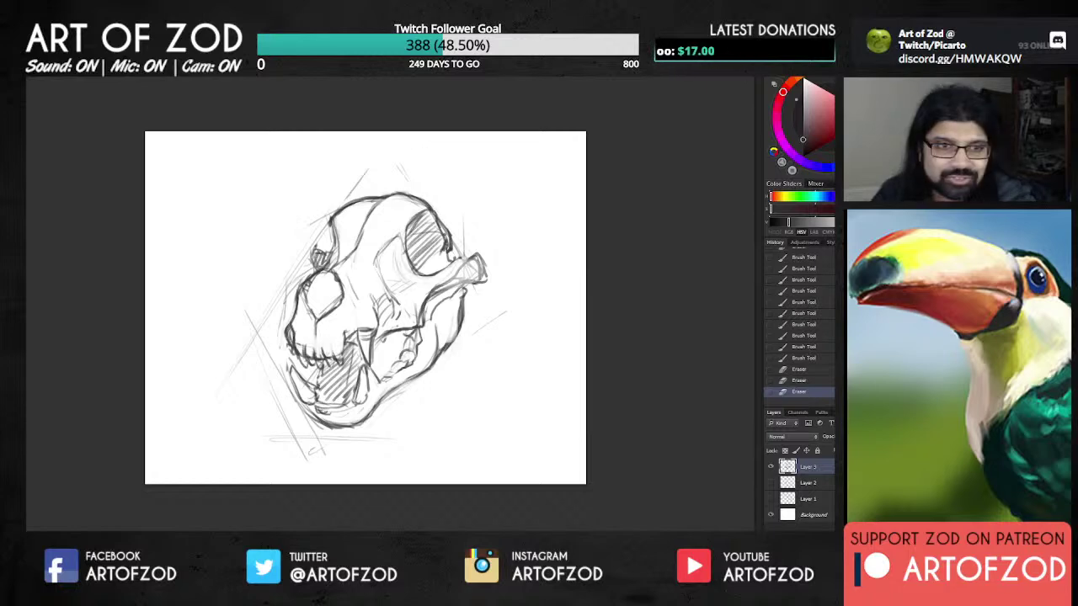
{"action": "key", "text": "b"}
{"action": "mouse_move", "coordinate": [312, 255]}
{"action": "left_mouse_down"}
{"action": "mouse_move", "coordinate": [316, 267]}
{"action": "mouse_move", "coordinate": [314, 257]}
{"action": "left_mouse_up"}
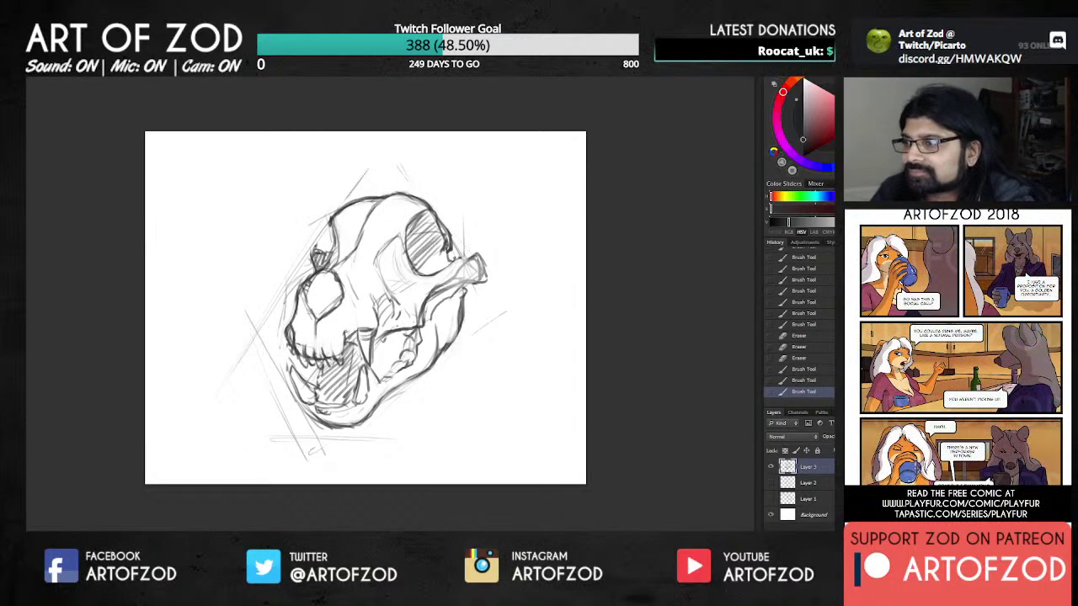
{"action": "mouse_move", "coordinate": [443, 272]}
{"action": "left_mouse_down"}
{"action": "mouse_move", "coordinate": [473, 256]}
{"action": "mouse_move", "coordinate": [487, 280]}
{"action": "mouse_move", "coordinate": [464, 283]}
{"action": "mouse_move", "coordinate": [458, 305]}
{"action": "left_mouse_up"}
{"action": "left_click_drag", "start_coordinate": [444, 248], "coordinate": [453, 259]}
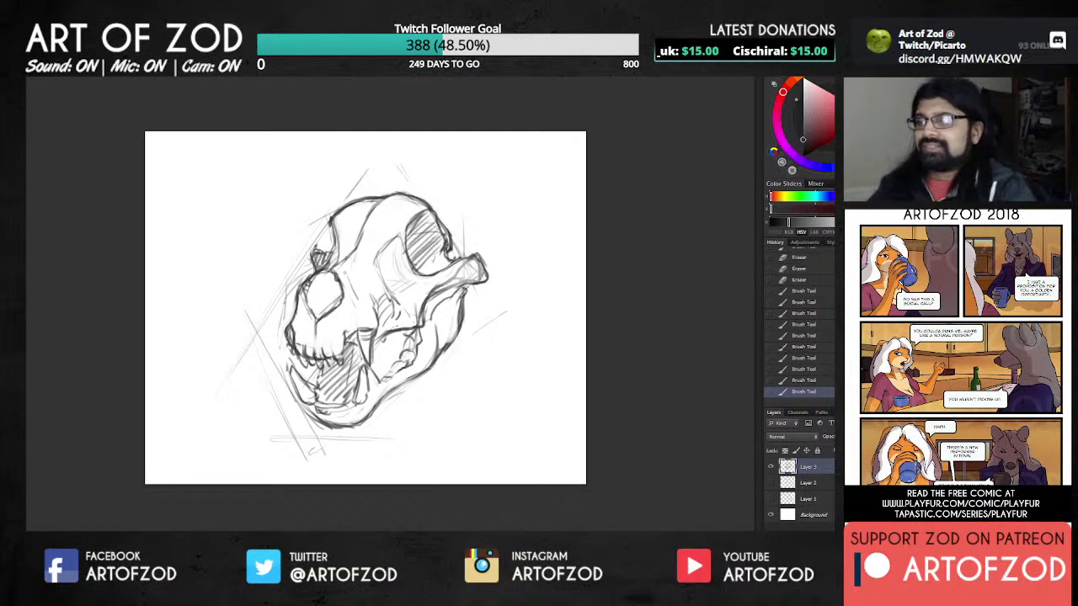
Step: Fill the skull's nasal opening with diagonal hatching and strengthen its edges
{"action": "left_click_drag", "start_coordinate": [304, 292], "coordinate": [328, 274]}
{"action": "mouse_move", "coordinate": [306, 300]}
{"action": "left_mouse_down"}
{"action": "mouse_move", "coordinate": [332, 278]}
{"action": "mouse_move", "coordinate": [333, 313]}
{"action": "left_mouse_up"}
{"action": "left_click_drag", "start_coordinate": [315, 282], "coordinate": [340, 317]}
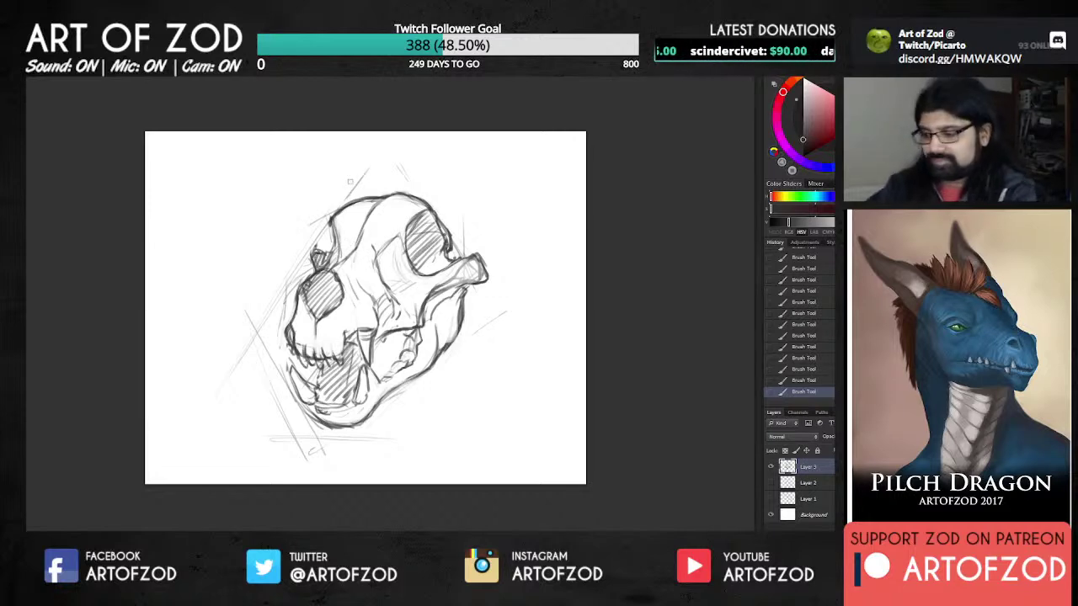
Step: Add a new layer above Layer 3 and hide the skull sketch on Layer 3
{"action": "key", "text": "ctrl+minus"}
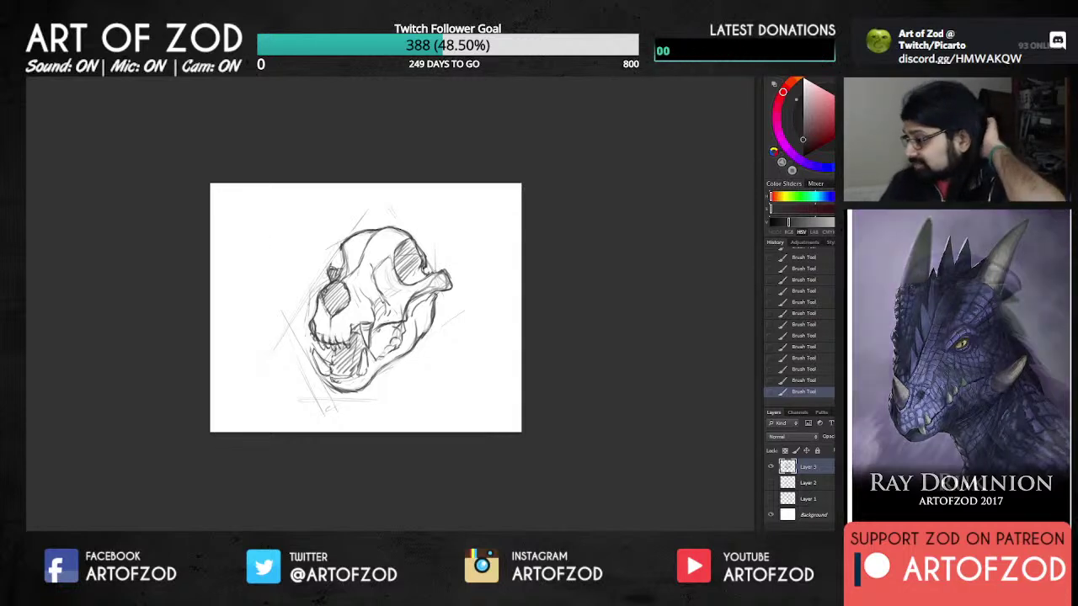
{"action": "key", "text": "ctrl+shift+alt+n"}
{"action": "left_click", "coordinate": [770, 483]}
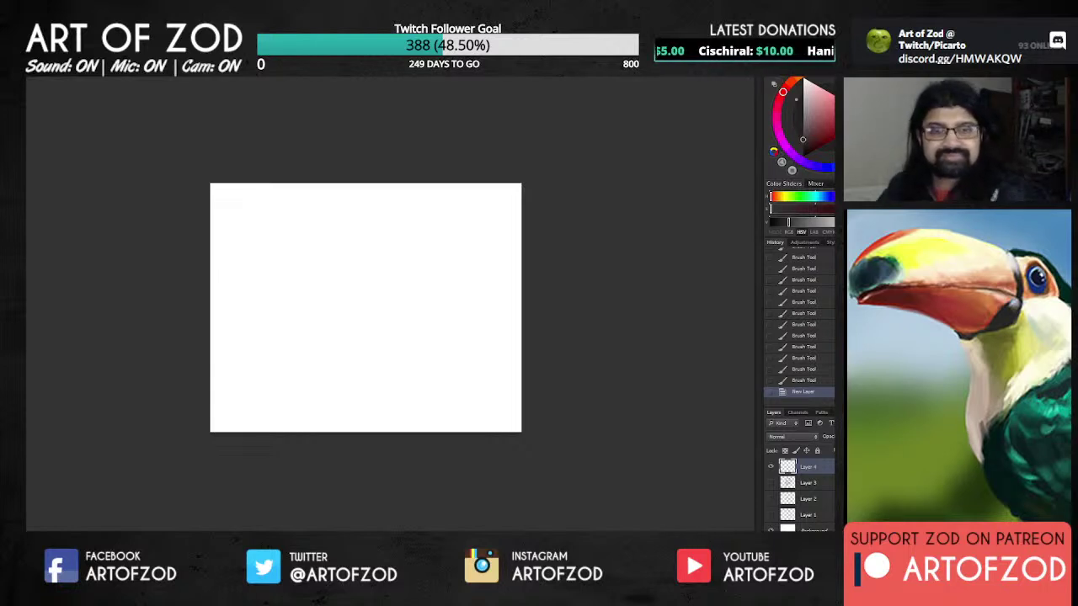
Step: Sketch a light dome-shaped head outline on the new layer, with sloping sides and a faint muzzle placement mark
{"action": "left_click_drag", "start_coordinate": [341, 244], "coordinate": [379, 238]}
{"action": "left_click_drag", "start_coordinate": [305, 294], "coordinate": [339, 229]}
{"action": "mouse_move", "coordinate": [339, 229]}
{"action": "left_mouse_down"}
{"action": "mouse_move", "coordinate": [392, 223]}
{"action": "mouse_move", "coordinate": [432, 240]}
{"action": "left_mouse_up"}
{"action": "left_click_drag", "start_coordinate": [446, 245], "coordinate": [459, 295]}
{"action": "left_click_drag", "start_coordinate": [337, 231], "coordinate": [283, 313]}
{"action": "left_click_drag", "start_coordinate": [453, 269], "coordinate": [477, 327]}
{"action": "left_click_drag", "start_coordinate": [349, 346], "coordinate": [384, 331]}
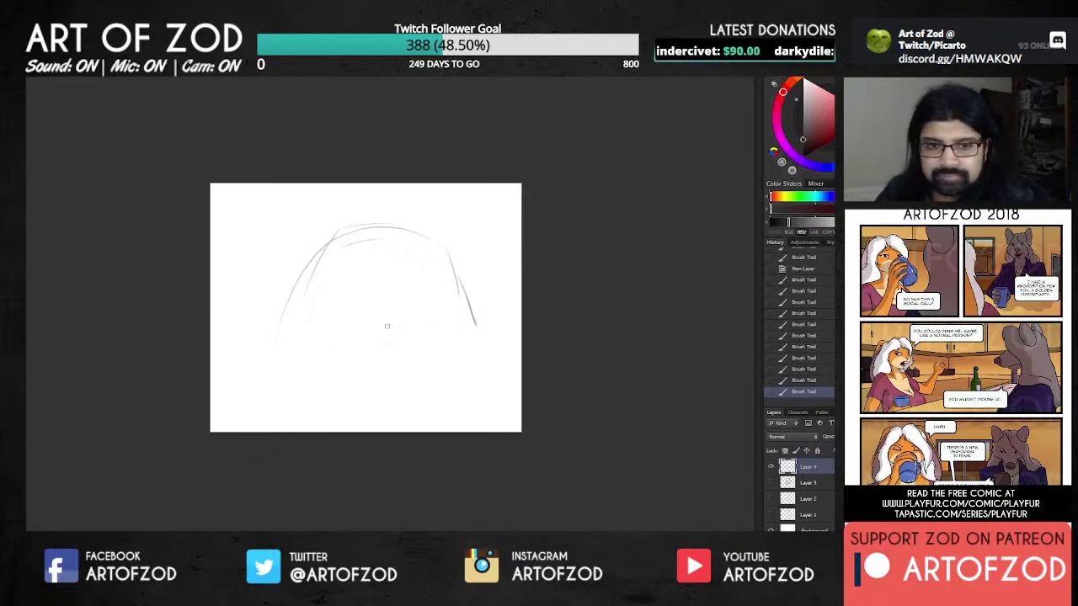
Step: Mark the face's vertical centre line, the eye corner and short cheek and nose-bridge guides, briefly checking against Layer 3
{"action": "mouse_move", "coordinate": [348, 288]}
{"action": "left_mouse_down"}
{"action": "mouse_move", "coordinate": [383, 228]}
{"action": "mouse_move", "coordinate": [400, 228]}
{"action": "mouse_move", "coordinate": [374, 214]}
{"action": "mouse_move", "coordinate": [420, 246]}
{"action": "mouse_move", "coordinate": [395, 327]}
{"action": "left_mouse_up"}
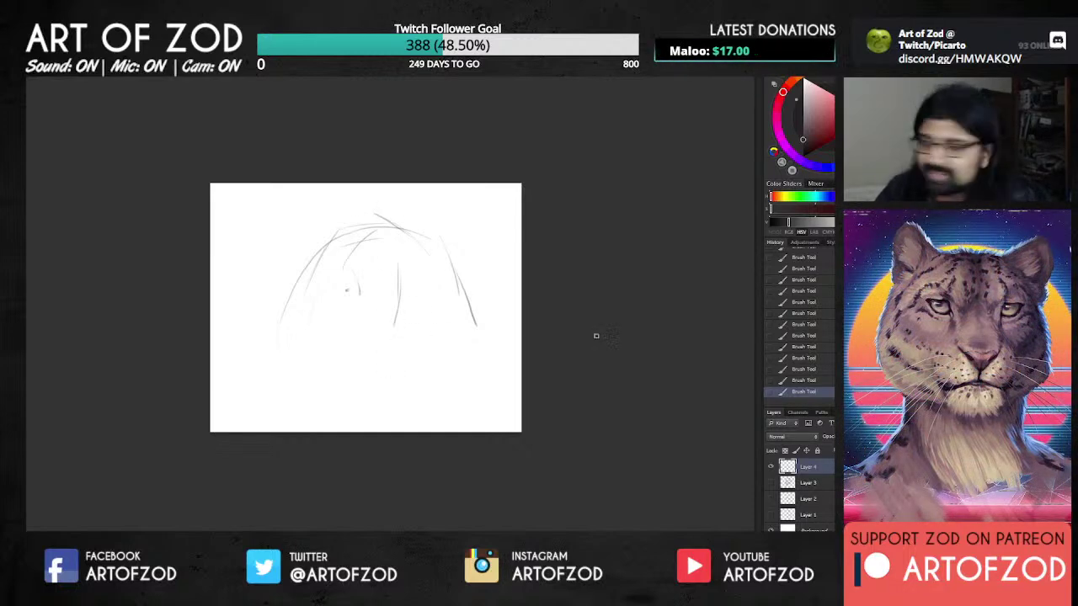
{"action": "left_click", "coordinate": [770, 482]}
{"action": "left_click", "coordinate": [770, 483]}
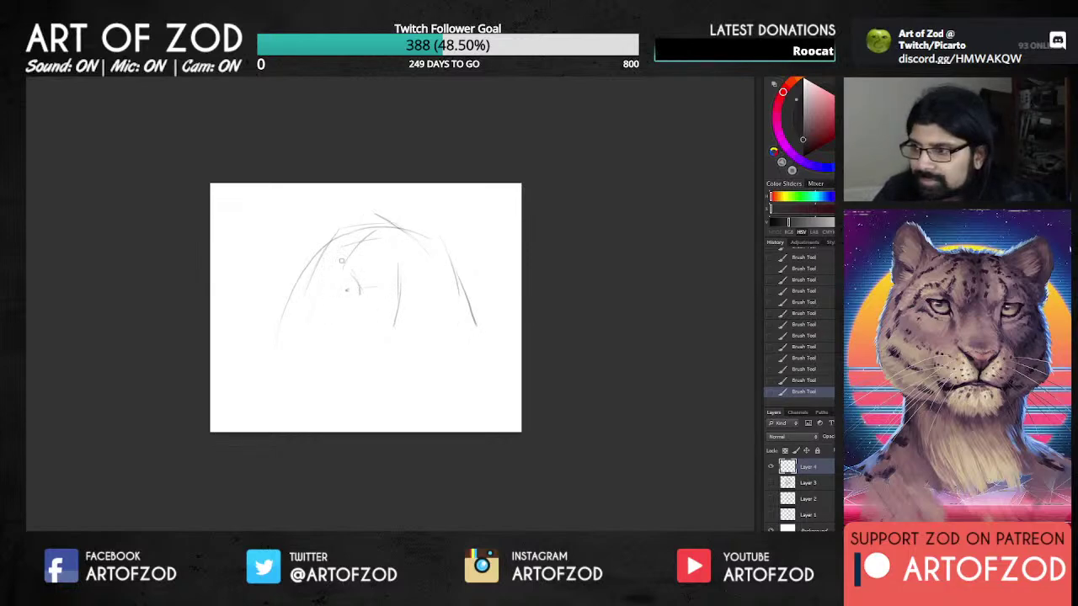
{"action": "left_click_drag", "start_coordinate": [461, 305], "coordinate": [452, 314]}
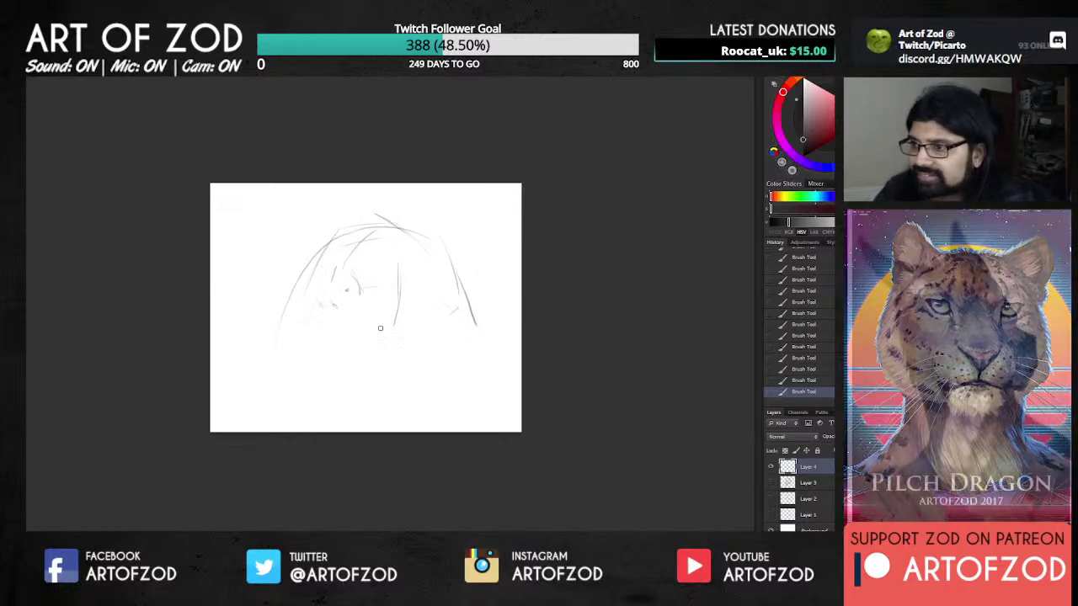
{"action": "left_click_drag", "start_coordinate": [336, 266], "coordinate": [325, 287]}
{"action": "left_click_drag", "start_coordinate": [449, 280], "coordinate": [481, 316]}
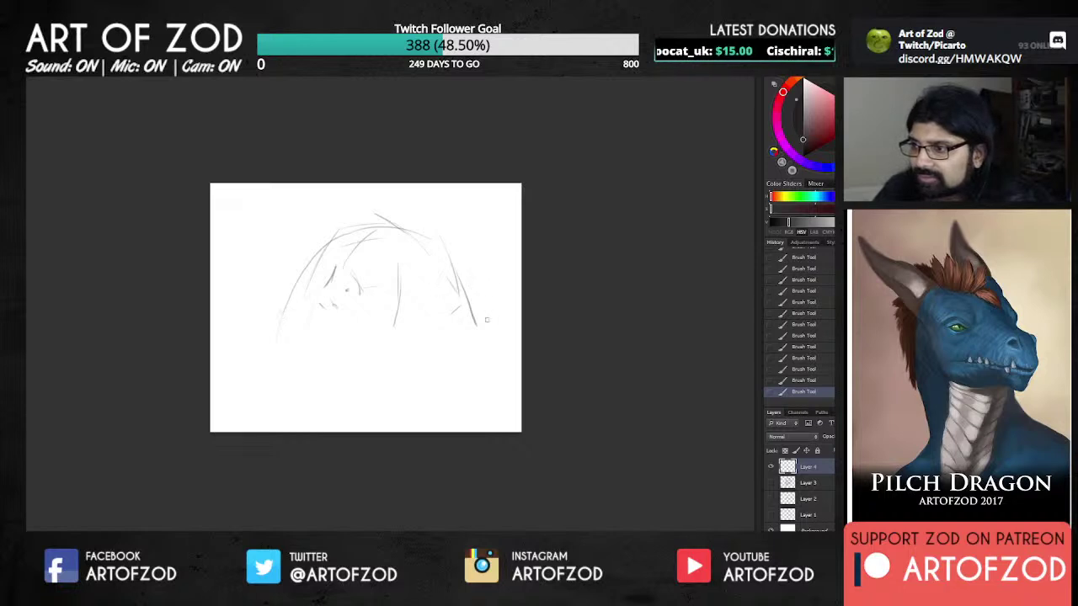
{"action": "left_click_drag", "start_coordinate": [404, 319], "coordinate": [384, 321]}
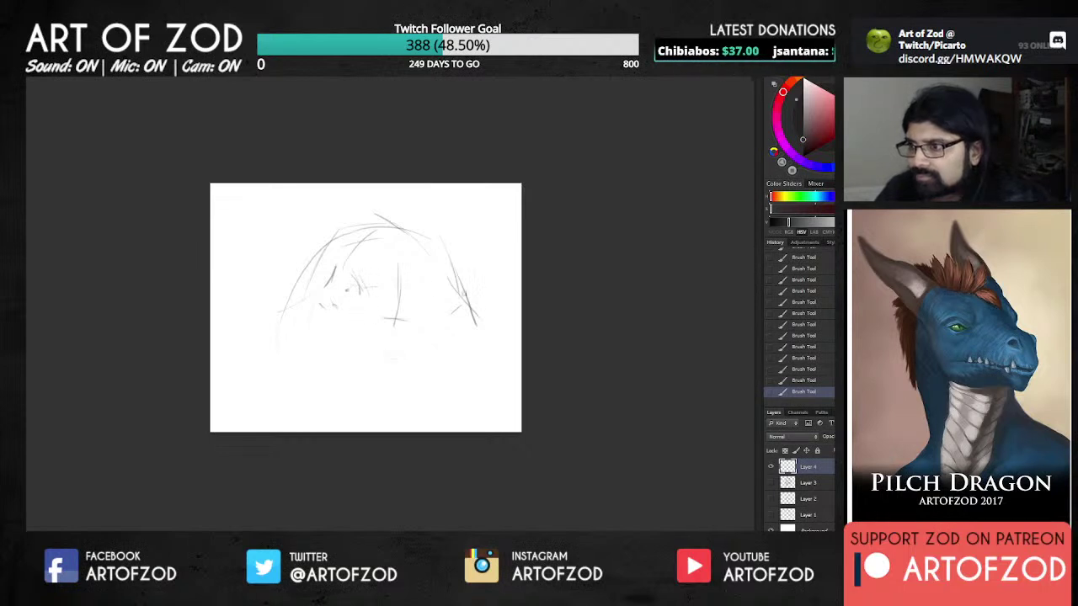
Step: Draw angled brow lines from the top of the forehead to both sides and sketch the slanted upper eyelids
{"action": "mouse_move", "coordinate": [416, 291]}
{"action": "left_mouse_down"}
{"action": "mouse_move", "coordinate": [438, 267]}
{"action": "mouse_move", "coordinate": [436, 251]}
{"action": "left_mouse_up"}
{"action": "left_click_drag", "start_coordinate": [335, 266], "coordinate": [384, 229]}
{"action": "mouse_move", "coordinate": [436, 265]}
{"action": "left_mouse_down"}
{"action": "mouse_move", "coordinate": [382, 225]}
{"action": "mouse_move", "coordinate": [401, 230]}
{"action": "left_mouse_up"}
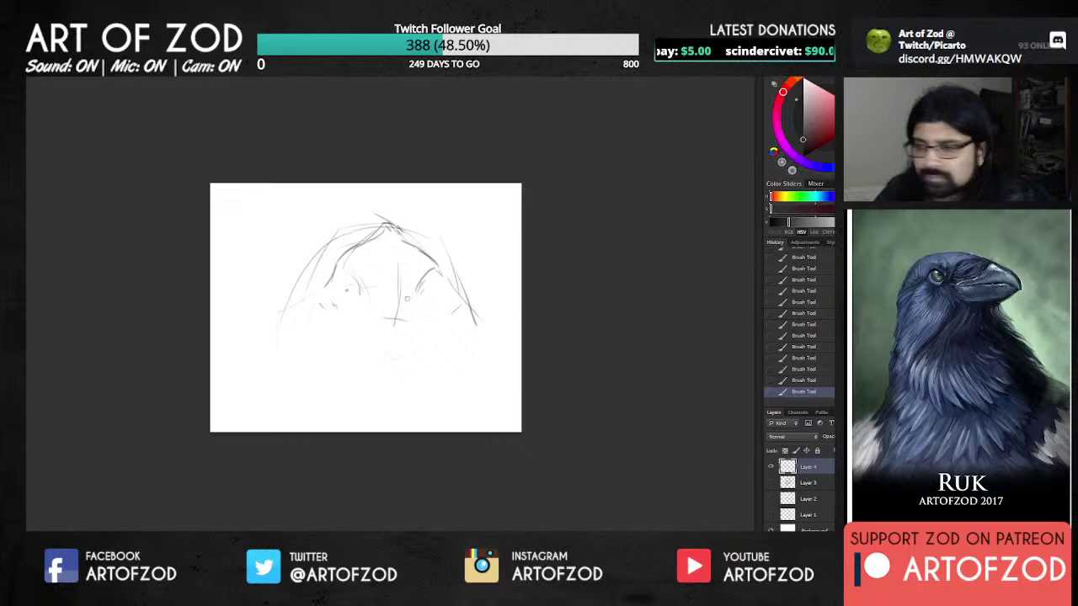
{"action": "mouse_move", "coordinate": [359, 283]}
{"action": "left_mouse_down"}
{"action": "mouse_move", "coordinate": [372, 300]}
{"action": "mouse_move", "coordinate": [365, 294]}
{"action": "mouse_move", "coordinate": [411, 295]}
{"action": "left_mouse_up"}
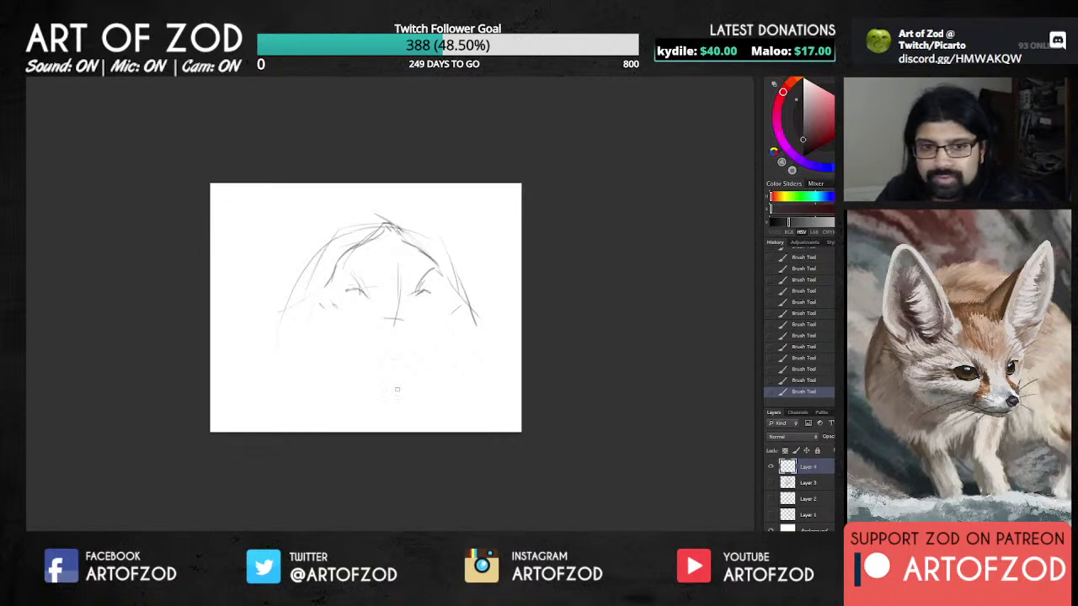
Step: Sketch the cheeks tapering into a rounded muzzle, add an oval nose with nostrils, and shape the first eye
{"action": "mouse_move", "coordinate": [336, 295]}
{"action": "left_mouse_down"}
{"action": "mouse_move", "coordinate": [363, 288]}
{"action": "mouse_move", "coordinate": [324, 296]}
{"action": "mouse_move", "coordinate": [351, 309]}
{"action": "mouse_move", "coordinate": [336, 314]}
{"action": "mouse_move", "coordinate": [347, 344]}
{"action": "left_mouse_up"}
{"action": "left_click_drag", "start_coordinate": [445, 325], "coordinate": [437, 353]}
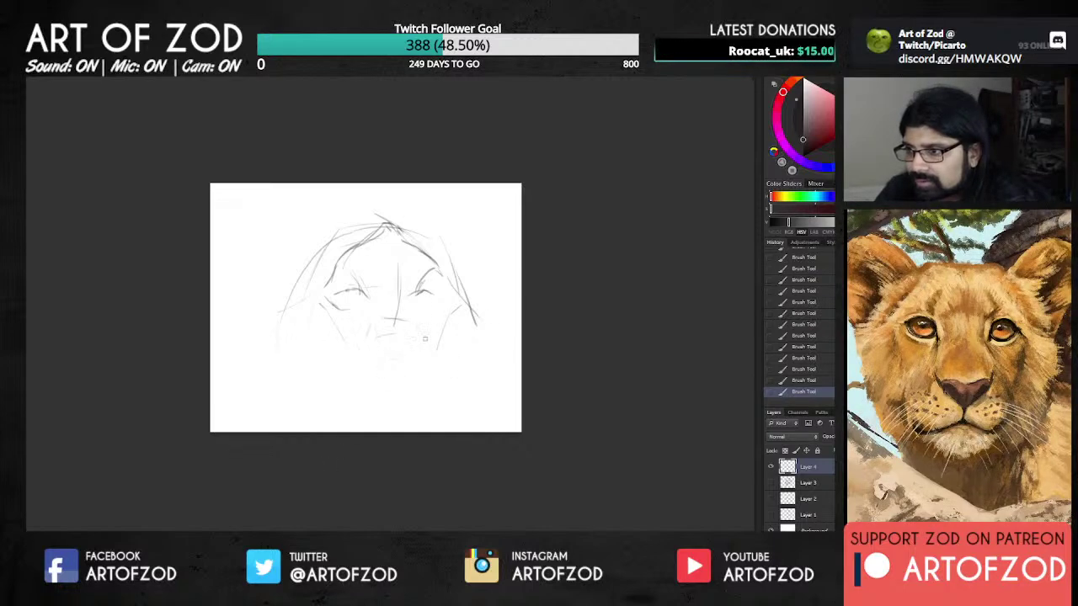
{"action": "mouse_move", "coordinate": [386, 313]}
{"action": "left_mouse_down"}
{"action": "mouse_move", "coordinate": [404, 344]}
{"action": "mouse_move", "coordinate": [391, 337]}
{"action": "mouse_move", "coordinate": [392, 354]}
{"action": "mouse_move", "coordinate": [383, 341]}
{"action": "mouse_move", "coordinate": [383, 359]}
{"action": "mouse_move", "coordinate": [406, 341]}
{"action": "mouse_move", "coordinate": [416, 353]}
{"action": "mouse_move", "coordinate": [413, 366]}
{"action": "mouse_move", "coordinate": [405, 343]}
{"action": "mouse_move", "coordinate": [390, 369]}
{"action": "mouse_move", "coordinate": [407, 358]}
{"action": "mouse_move", "coordinate": [390, 368]}
{"action": "mouse_move", "coordinate": [383, 358]}
{"action": "mouse_move", "coordinate": [401, 376]}
{"action": "mouse_move", "coordinate": [380, 382]}
{"action": "mouse_move", "coordinate": [409, 389]}
{"action": "mouse_move", "coordinate": [353, 375]}
{"action": "mouse_move", "coordinate": [396, 394]}
{"action": "mouse_move", "coordinate": [424, 374]}
{"action": "mouse_move", "coordinate": [369, 381]}
{"action": "mouse_move", "coordinate": [354, 371]}
{"action": "mouse_move", "coordinate": [385, 390]}
{"action": "mouse_move", "coordinate": [428, 379]}
{"action": "left_mouse_up"}
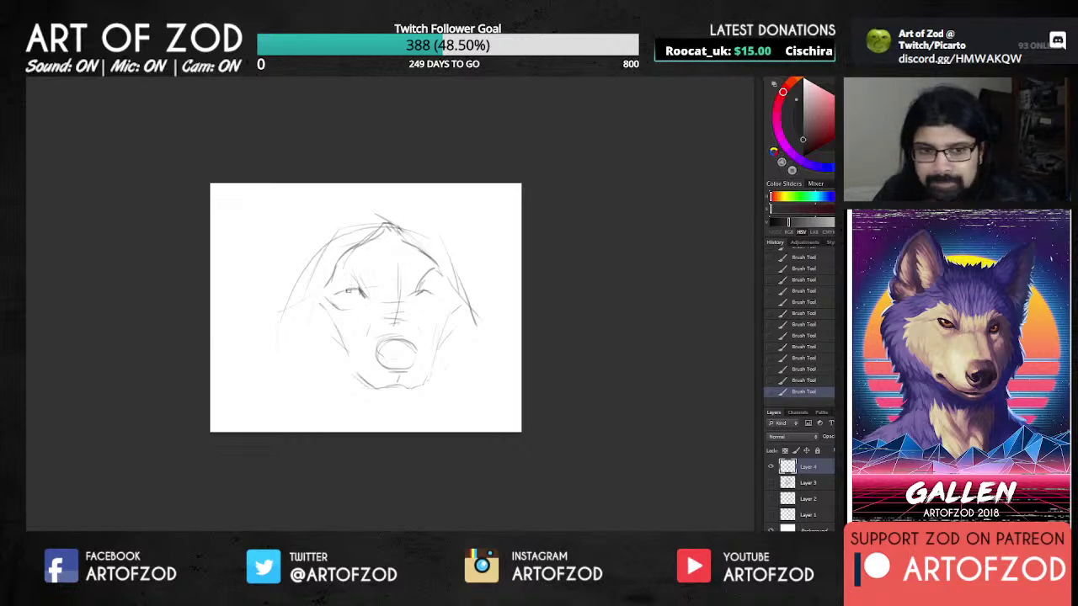
{"action": "left_click_drag", "start_coordinate": [345, 292], "coordinate": [358, 298]}
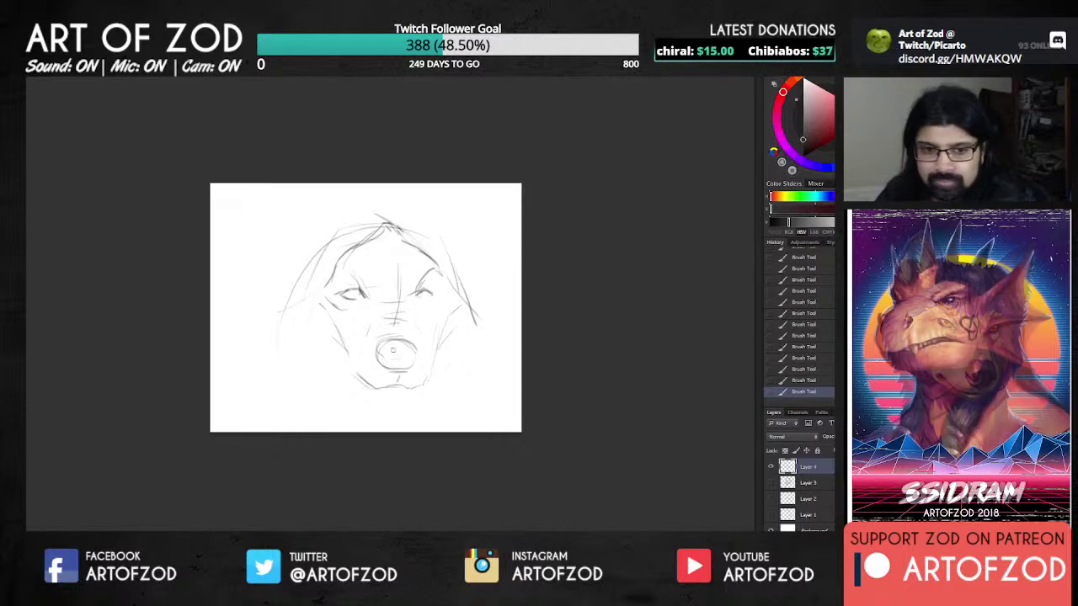
{"action": "mouse_move", "coordinate": [409, 348]}
{"action": "left_mouse_down"}
{"action": "mouse_move", "coordinate": [387, 346]}
{"action": "mouse_move", "coordinate": [414, 353]}
{"action": "mouse_move", "coordinate": [399, 389]}
{"action": "mouse_move", "coordinate": [391, 358]}
{"action": "mouse_move", "coordinate": [411, 360]}
{"action": "left_mouse_up"}
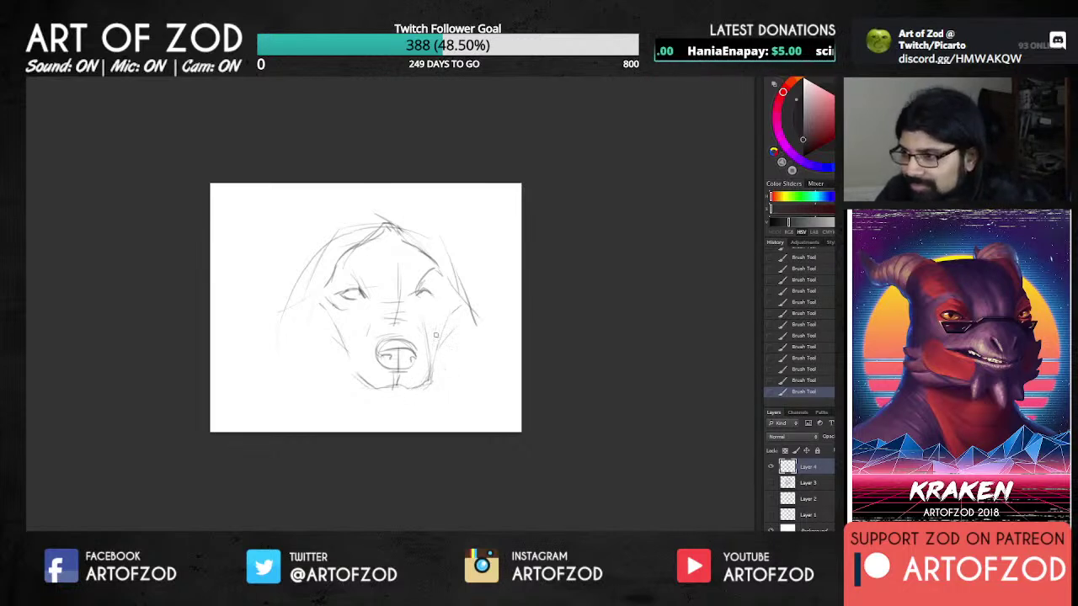
Step: Reinforce both sides of the muzzle and sketch a short chin line beneath the mouth
{"action": "left_click_drag", "start_coordinate": [432, 368], "coordinate": [443, 344]}
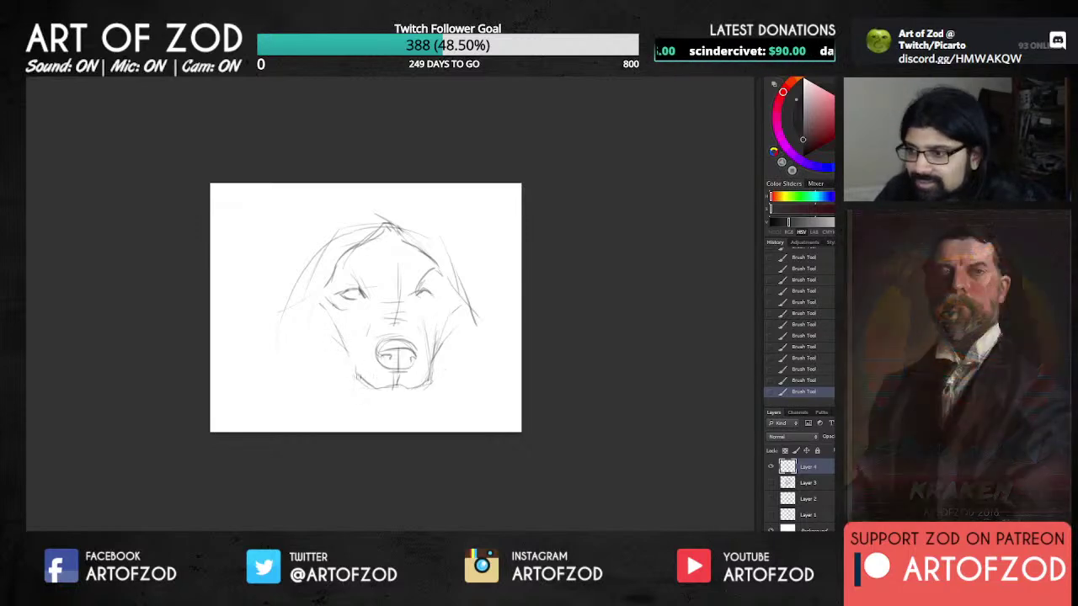
{"action": "left_click_drag", "start_coordinate": [343, 350], "coordinate": [357, 377]}
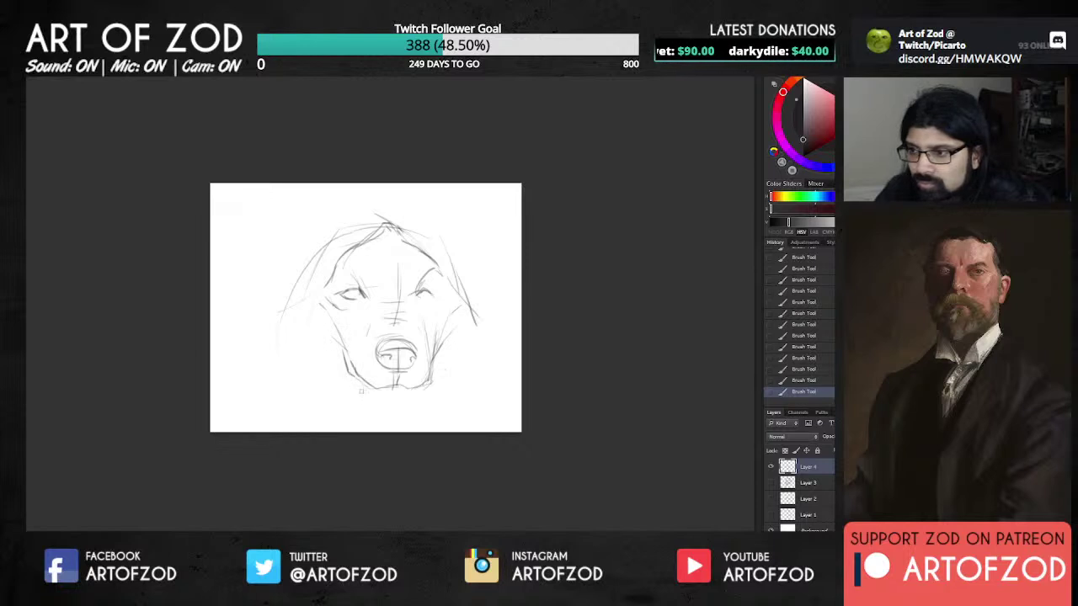
{"action": "mouse_move", "coordinate": [381, 396]}
{"action": "left_mouse_down"}
{"action": "mouse_move", "coordinate": [407, 394]}
{"action": "mouse_move", "coordinate": [377, 396]}
{"action": "left_mouse_up"}
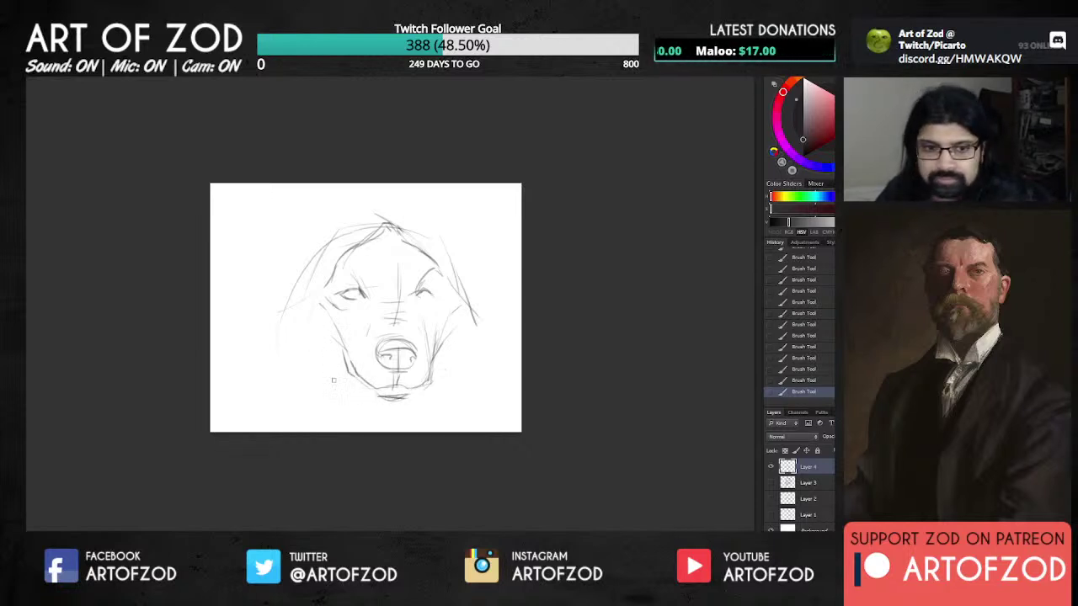
Step: Sketch angled outer cheeks on both sides and strengthen the sloping outlines of the head down to them
{"action": "left_click_drag", "start_coordinate": [280, 337], "coordinate": [293, 371]}
{"action": "left_click_drag", "start_coordinate": [476, 348], "coordinate": [446, 375]}
{"action": "mouse_move", "coordinate": [438, 243]}
{"action": "left_mouse_down"}
{"action": "mouse_move", "coordinate": [495, 331]}
{"action": "mouse_move", "coordinate": [484, 337]}
{"action": "left_mouse_up"}
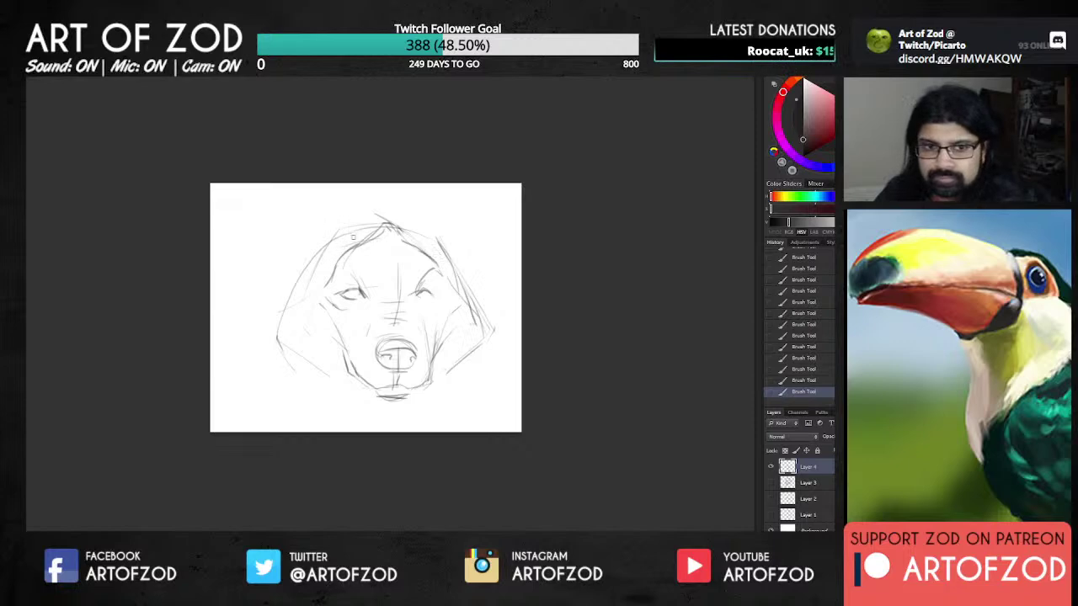
{"action": "left_click_drag", "start_coordinate": [315, 258], "coordinate": [284, 338]}
{"action": "left_click_drag", "start_coordinate": [472, 268], "coordinate": [480, 335]}
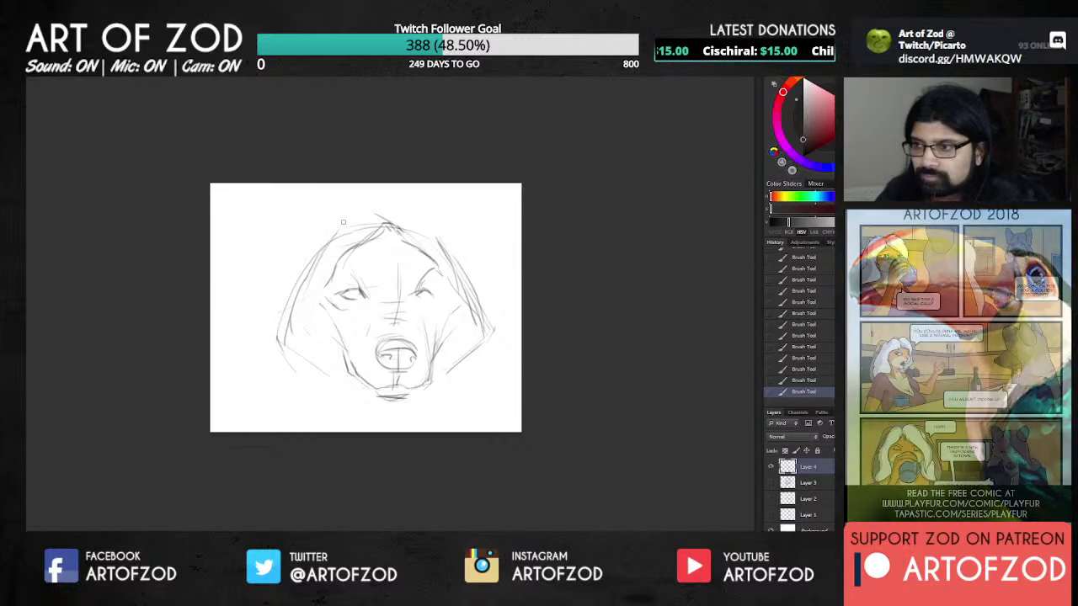
Step: Sketch large pointed ears flaring outward from both sides of the head up to the canvas's top edge
{"action": "mouse_move", "coordinate": [346, 230]}
{"action": "left_mouse_down"}
{"action": "mouse_move", "coordinate": [267, 169]}
{"action": "mouse_move", "coordinate": [273, 259]}
{"action": "mouse_move", "coordinate": [294, 284]}
{"action": "left_mouse_up"}
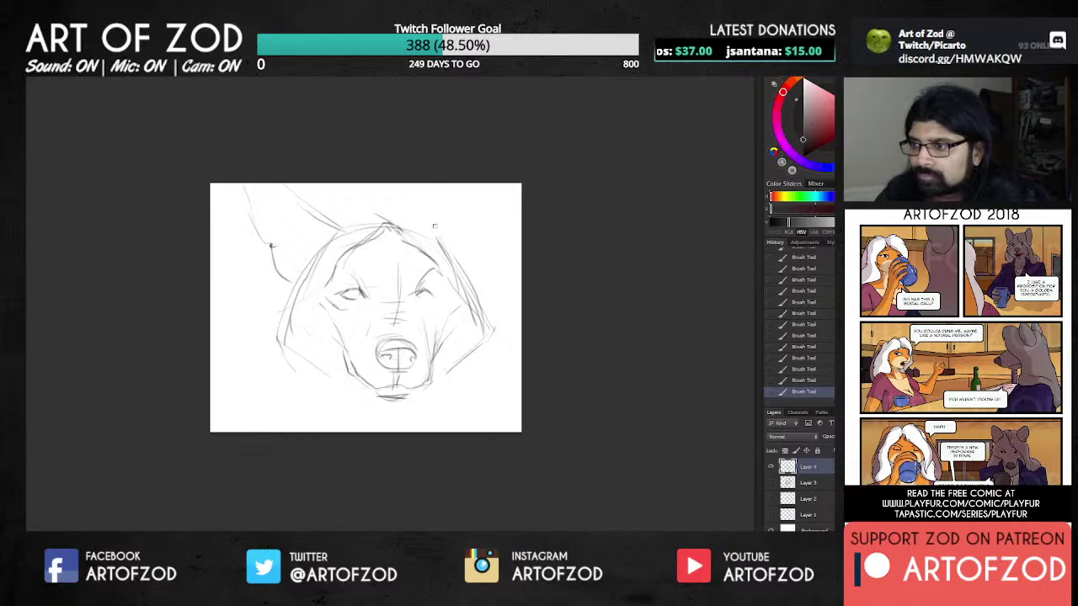
{"action": "left_click_drag", "start_coordinate": [429, 226], "coordinate": [482, 190]}
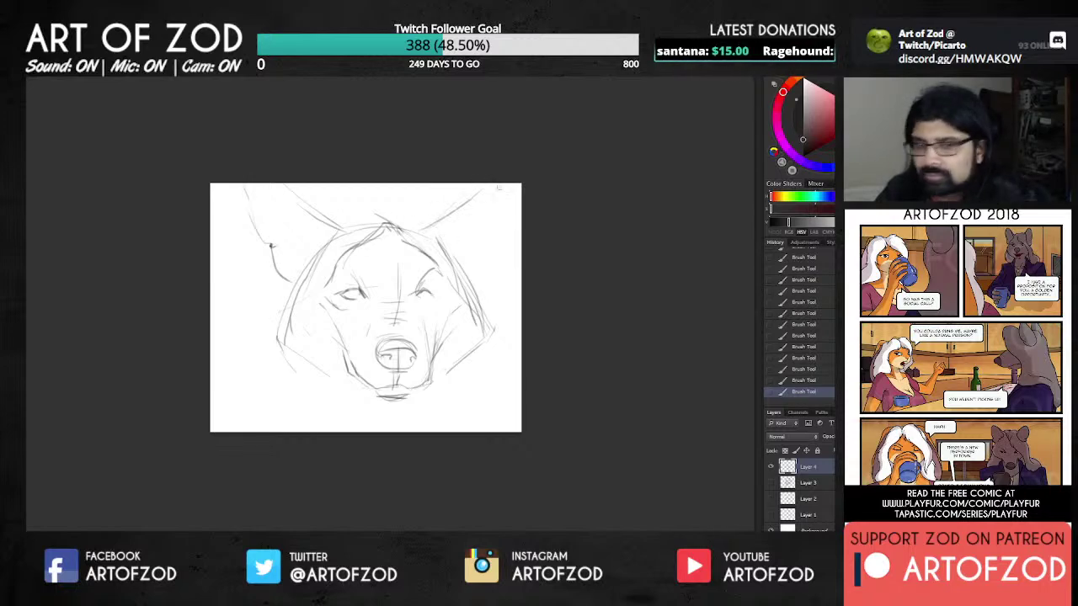
{"action": "mouse_move", "coordinate": [501, 229]}
{"action": "left_mouse_down"}
{"action": "mouse_move", "coordinate": [520, 185]}
{"action": "mouse_move", "coordinate": [475, 284]}
{"action": "mouse_move", "coordinate": [511, 186]}
{"action": "left_mouse_up"}
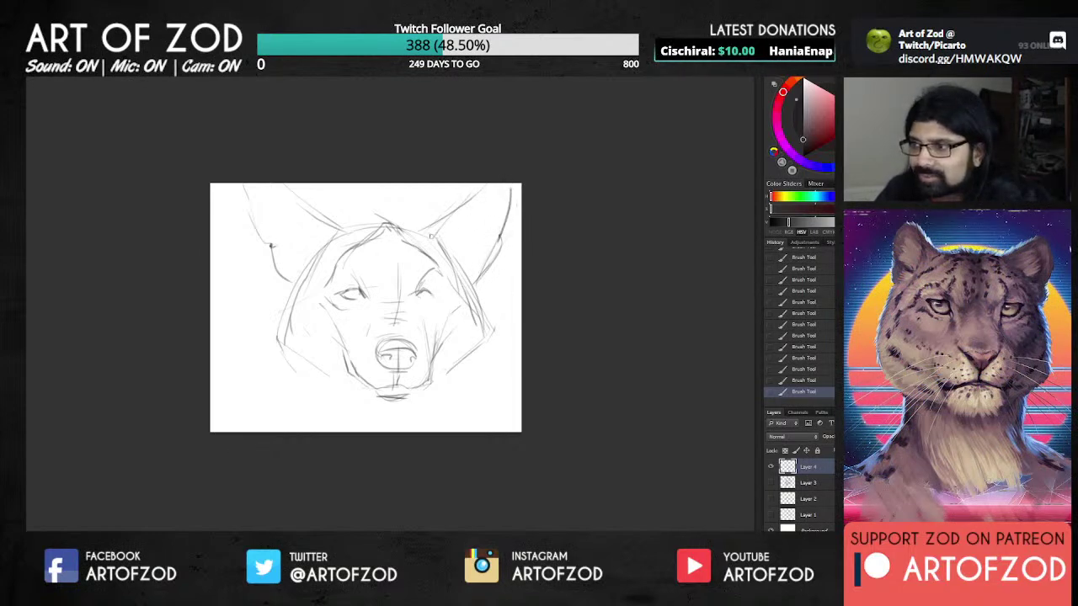
{"action": "left_click_drag", "start_coordinate": [445, 228], "coordinate": [486, 195]}
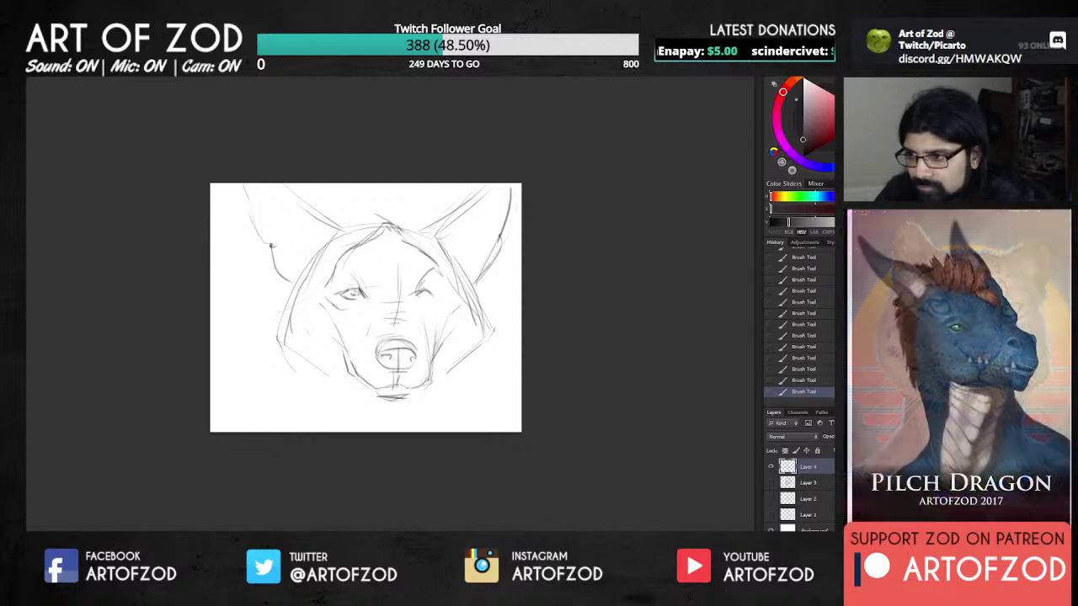
Step: Complete both eyes with dark irises and upper lids, and darken the nose, mouth line and lower muzzle
{"action": "mouse_move", "coordinate": [419, 294]}
{"action": "left_mouse_down"}
{"action": "mouse_move", "coordinate": [433, 283]}
{"action": "mouse_move", "coordinate": [438, 291]}
{"action": "mouse_move", "coordinate": [414, 300]}
{"action": "mouse_move", "coordinate": [443, 296]}
{"action": "left_mouse_up"}
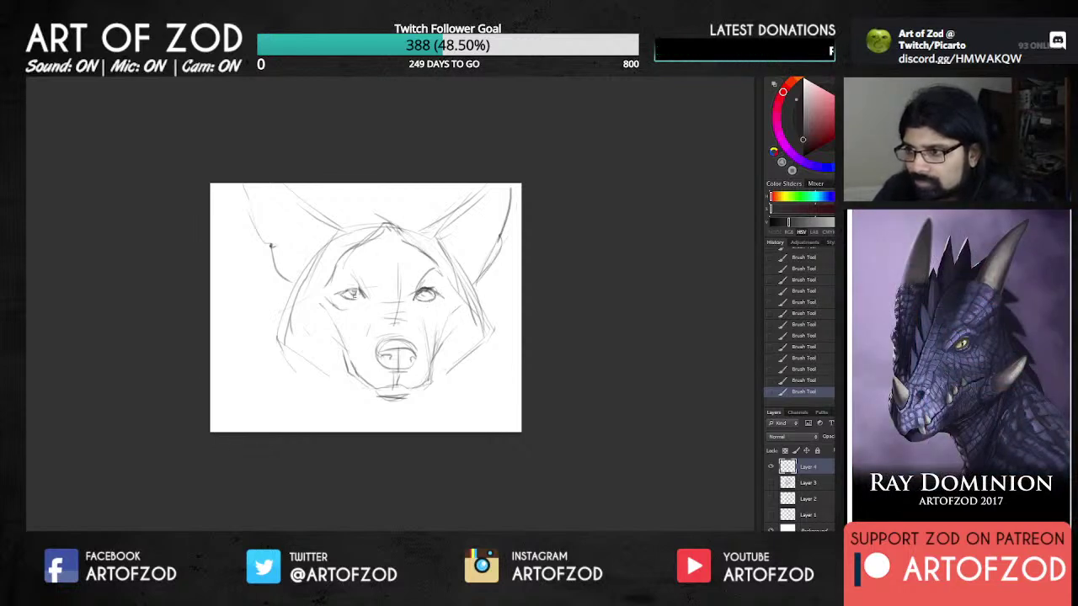
{"action": "mouse_move", "coordinate": [362, 291]}
{"action": "left_mouse_down"}
{"action": "mouse_move", "coordinate": [335, 296]}
{"action": "mouse_move", "coordinate": [355, 299]}
{"action": "left_mouse_up"}
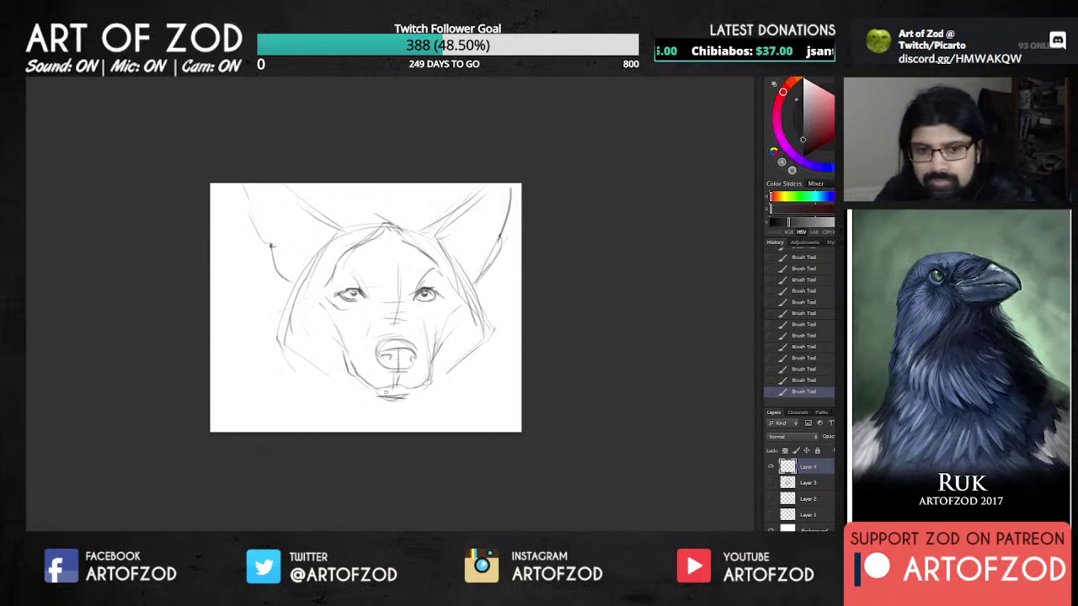
{"action": "mouse_move", "coordinate": [379, 388]}
{"action": "left_mouse_down"}
{"action": "mouse_move", "coordinate": [417, 385]}
{"action": "mouse_move", "coordinate": [384, 368]}
{"action": "mouse_move", "coordinate": [398, 374]}
{"action": "mouse_move", "coordinate": [417, 354]}
{"action": "mouse_move", "coordinate": [391, 350]}
{"action": "mouse_move", "coordinate": [413, 358]}
{"action": "mouse_move", "coordinate": [404, 341]}
{"action": "mouse_move", "coordinate": [376, 353]}
{"action": "mouse_move", "coordinate": [388, 340]}
{"action": "mouse_move", "coordinate": [414, 348]}
{"action": "mouse_move", "coordinate": [428, 383]}
{"action": "mouse_move", "coordinate": [408, 387]}
{"action": "mouse_move", "coordinate": [428, 378]}
{"action": "mouse_move", "coordinate": [435, 354]}
{"action": "mouse_move", "coordinate": [432, 377]}
{"action": "left_mouse_up"}
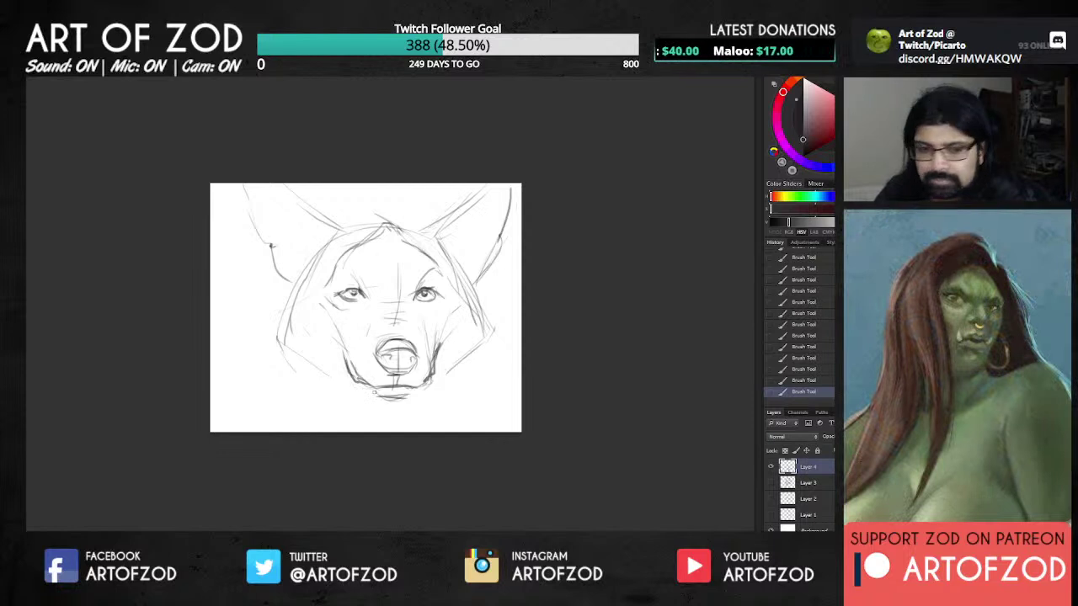
{"action": "mouse_move", "coordinate": [352, 371]}
{"action": "left_mouse_down"}
{"action": "mouse_move", "coordinate": [384, 389]}
{"action": "mouse_move", "coordinate": [379, 399]}
{"action": "mouse_move", "coordinate": [412, 390]}
{"action": "left_mouse_up"}
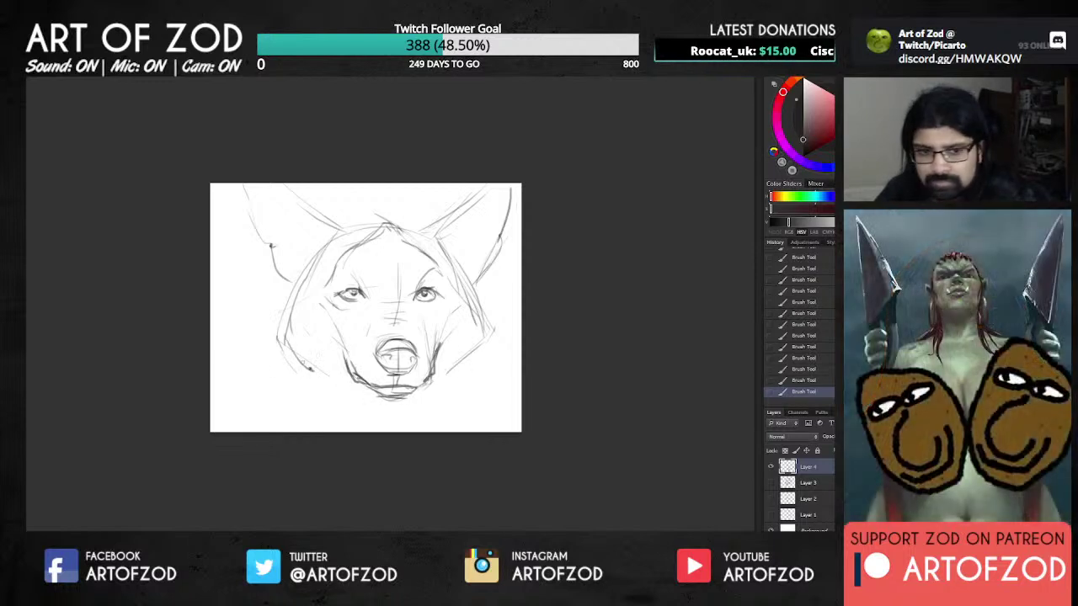
Step: Add jagged cheek fur running into the neck on both sides and draw a curve across the head's top
{"action": "left_click_drag", "start_coordinate": [295, 354], "coordinate": [336, 405]}
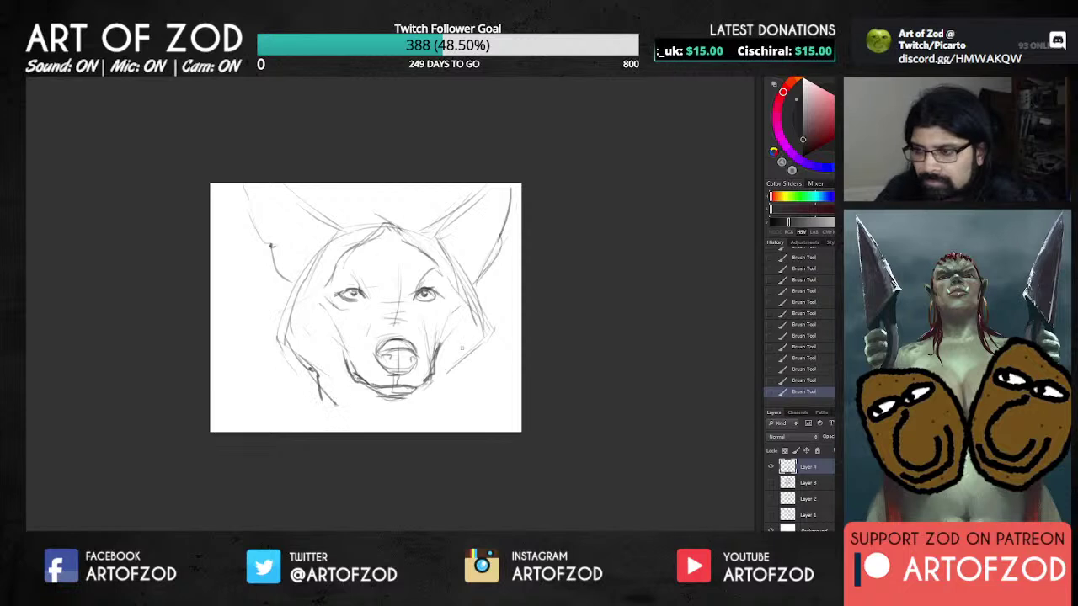
{"action": "mouse_move", "coordinate": [492, 313]}
{"action": "left_mouse_down"}
{"action": "mouse_move", "coordinate": [468, 370]}
{"action": "mouse_move", "coordinate": [489, 345]}
{"action": "mouse_move", "coordinate": [464, 384]}
{"action": "left_mouse_up"}
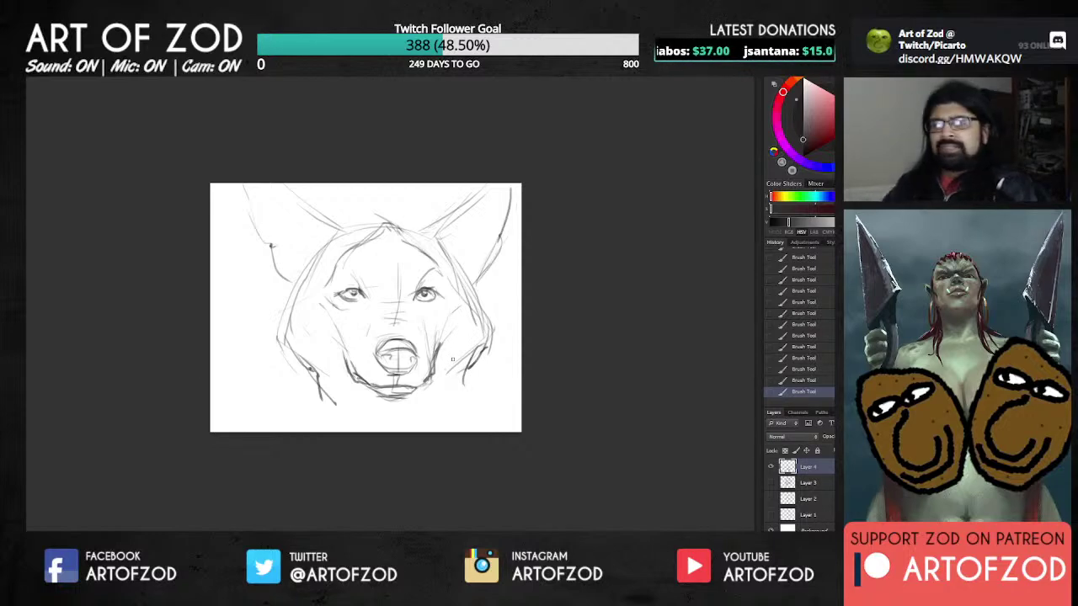
{"action": "left_click_drag", "start_coordinate": [336, 234], "coordinate": [446, 236]}
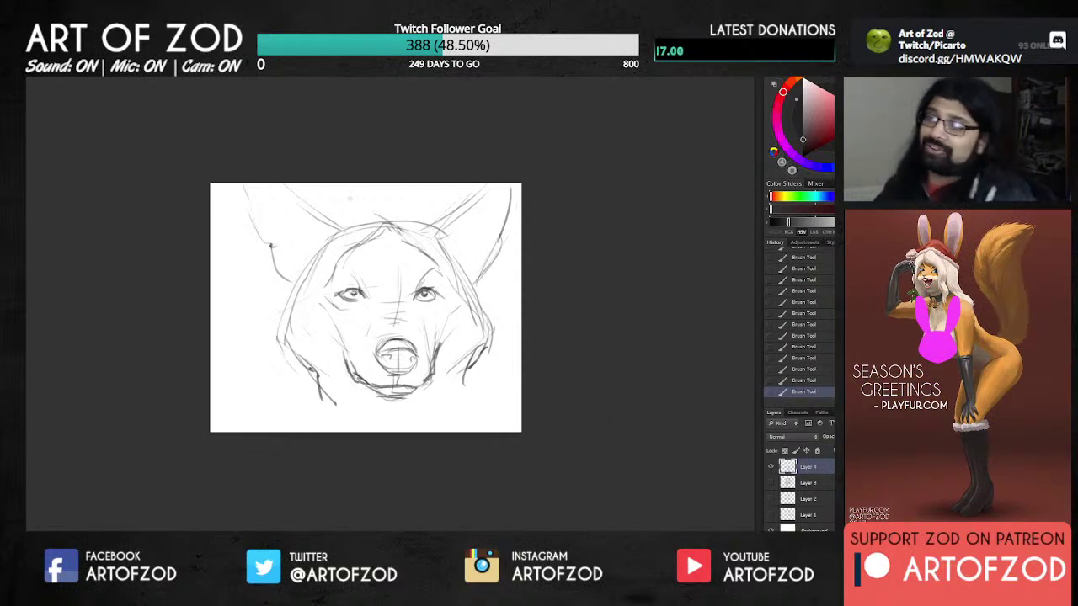
Step: Switch to the Pokémon painting document and hide the Riolu group and the Layer 371 creature sketch
{"action": "key", "text": "ctrl+Tab"}
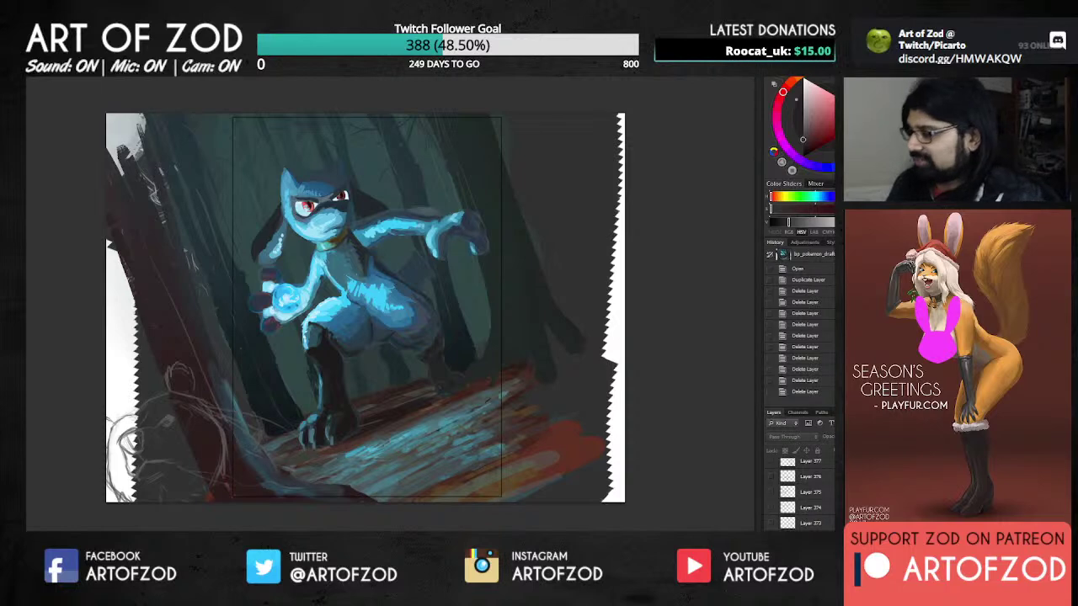
{"action": "scroll", "coordinate": [800, 497], "scroll_direction": "down", "scroll_amount": 5}
{"action": "left_click", "coordinate": [771, 518]}
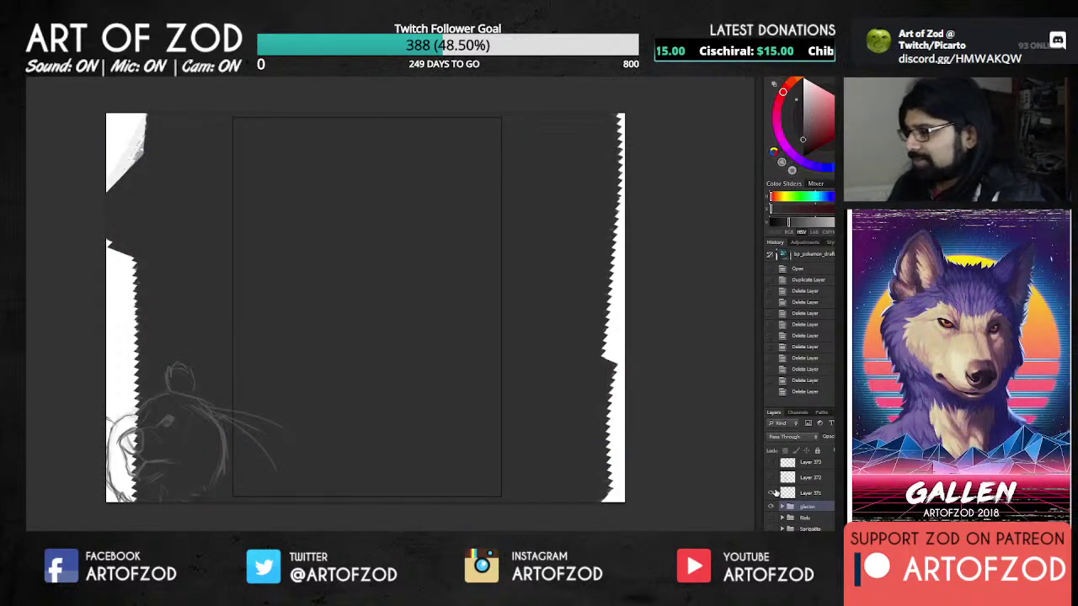
{"action": "left_click", "coordinate": [771, 493]}
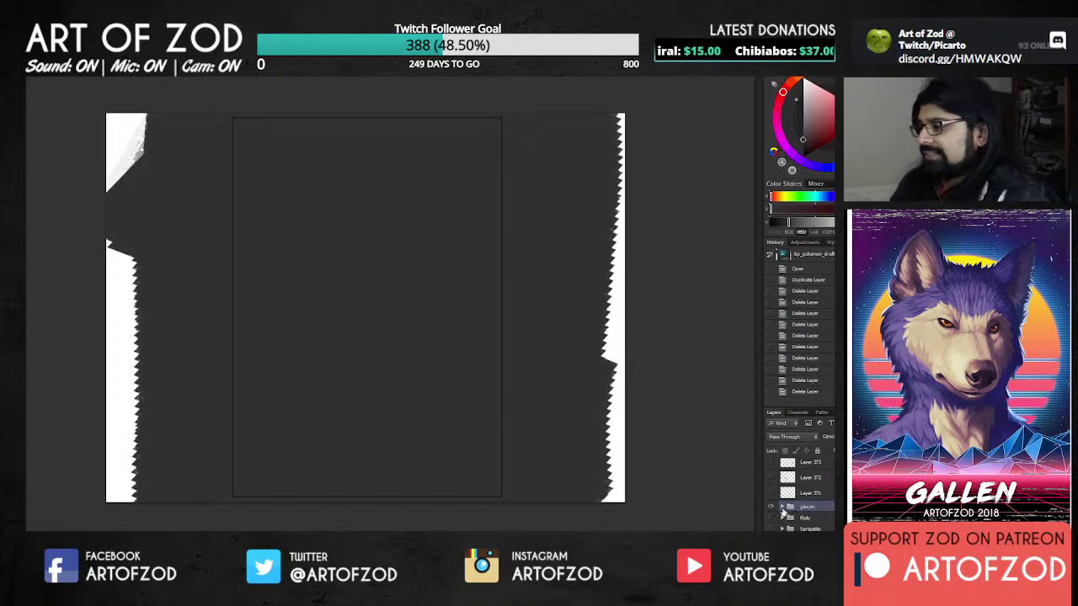
Step: Choose a light greyish-pink colour, create a new layer inside the glaceon group and move it above the Layer 153 copy
{"action": "left_click", "coordinate": [804, 106]}
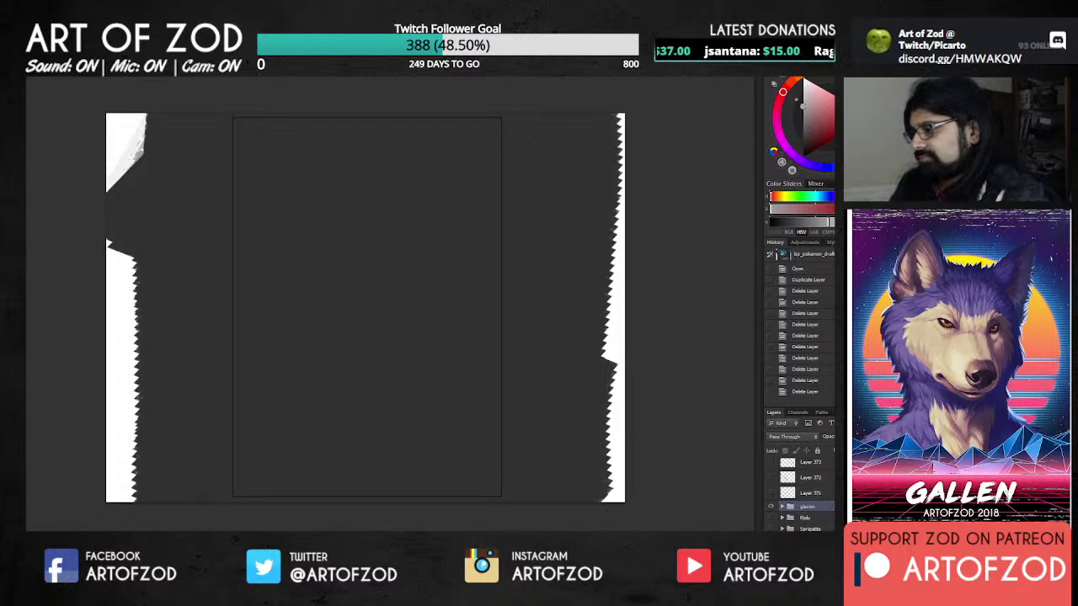
{"action": "key", "text": "ctrl+shift+alt+n"}
{"action": "left_click_drag", "start_coordinate": [812, 512], "coordinate": [817, 518]}
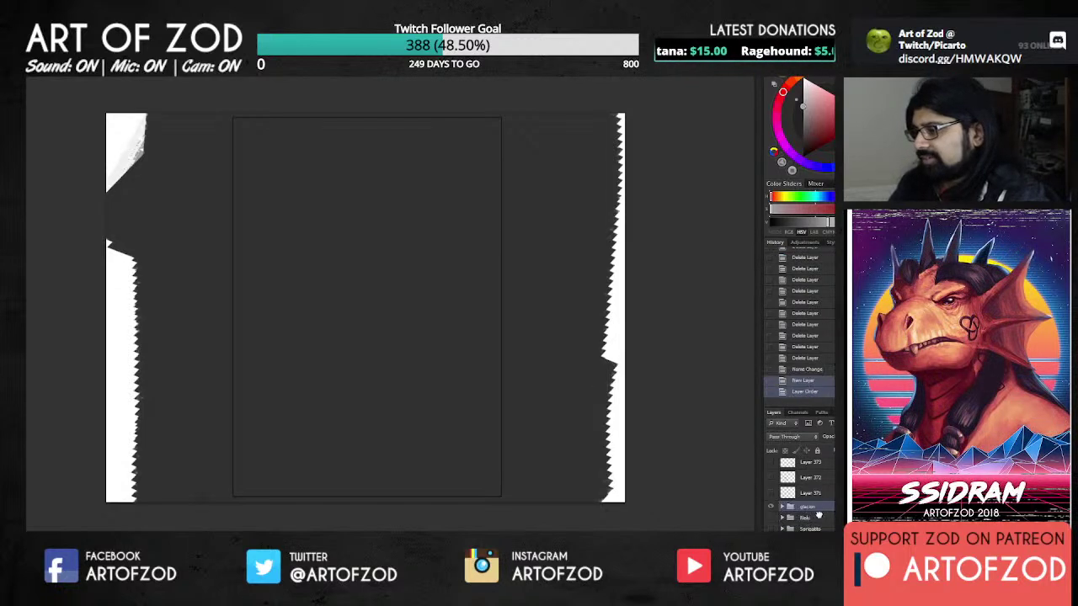
{"action": "left_click", "coordinate": [782, 507]}
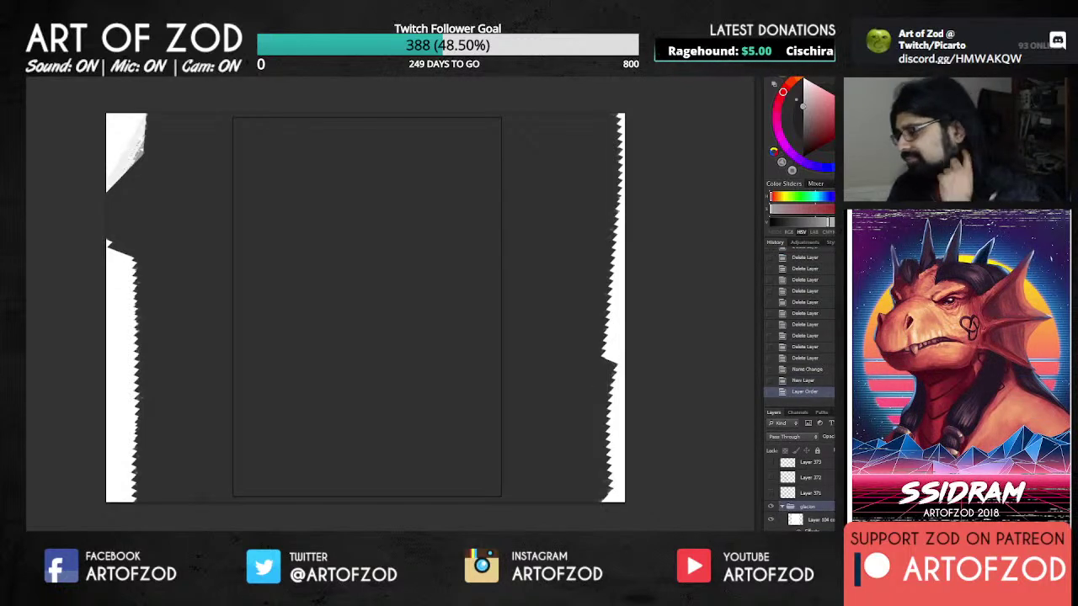
{"action": "scroll", "coordinate": [800, 496], "scroll_direction": "down", "scroll_amount": 2}
{"action": "double_click", "coordinate": [826, 526]}
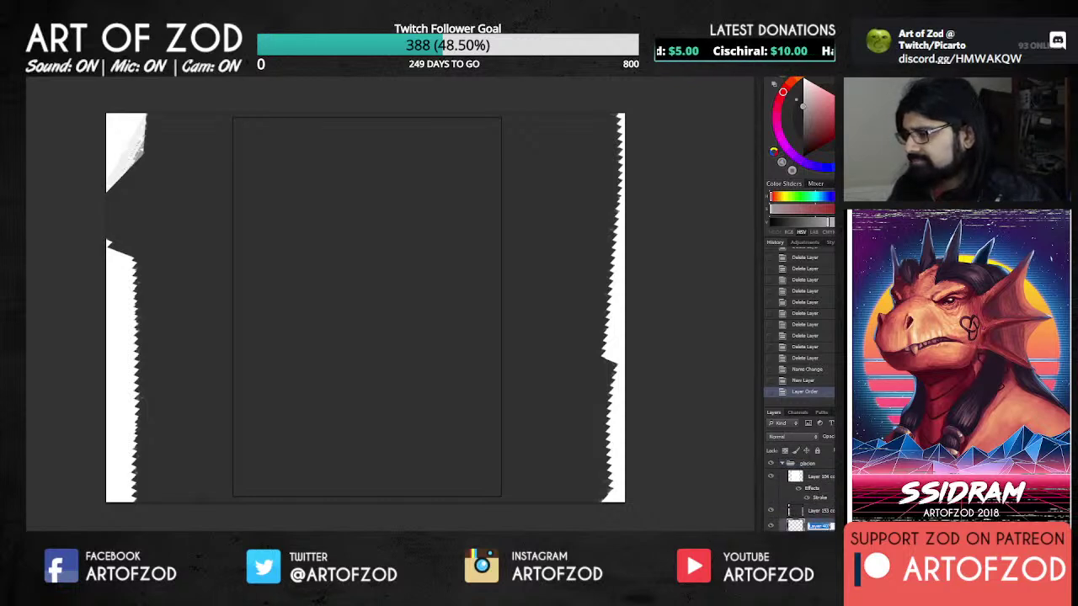
{"action": "key", "text": "Return"}
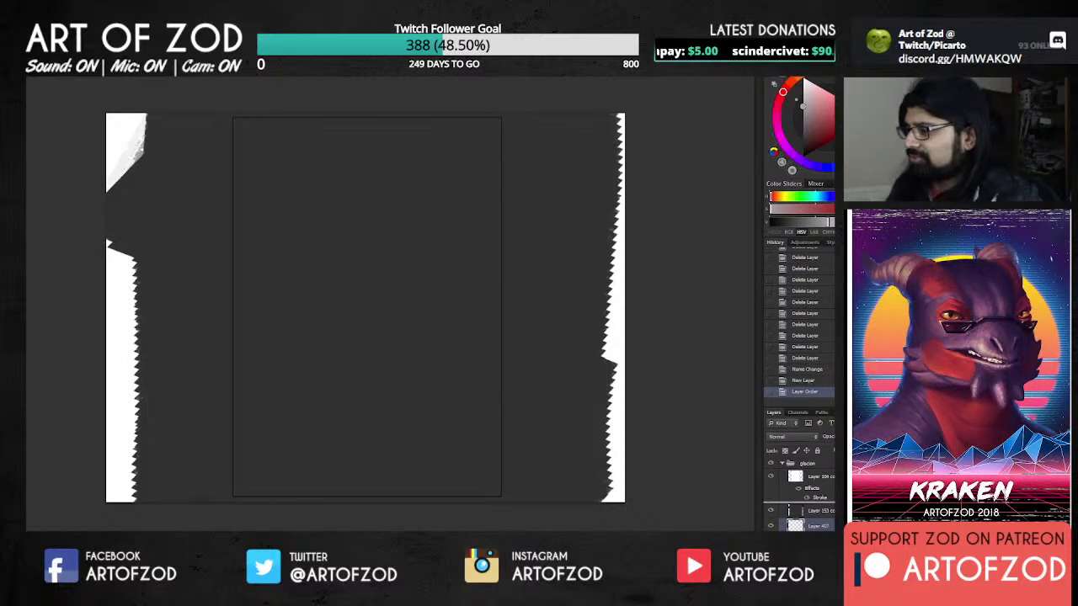
{"action": "key", "text": "ctrl+]"}
{"action": "left_click_drag", "start_coordinate": [332, 170], "coordinate": [402, 261]}
{"action": "key", "text": "ctrl+z"}
{"action": "left_click_drag", "start_coordinate": [293, 175], "coordinate": [324, 235]}
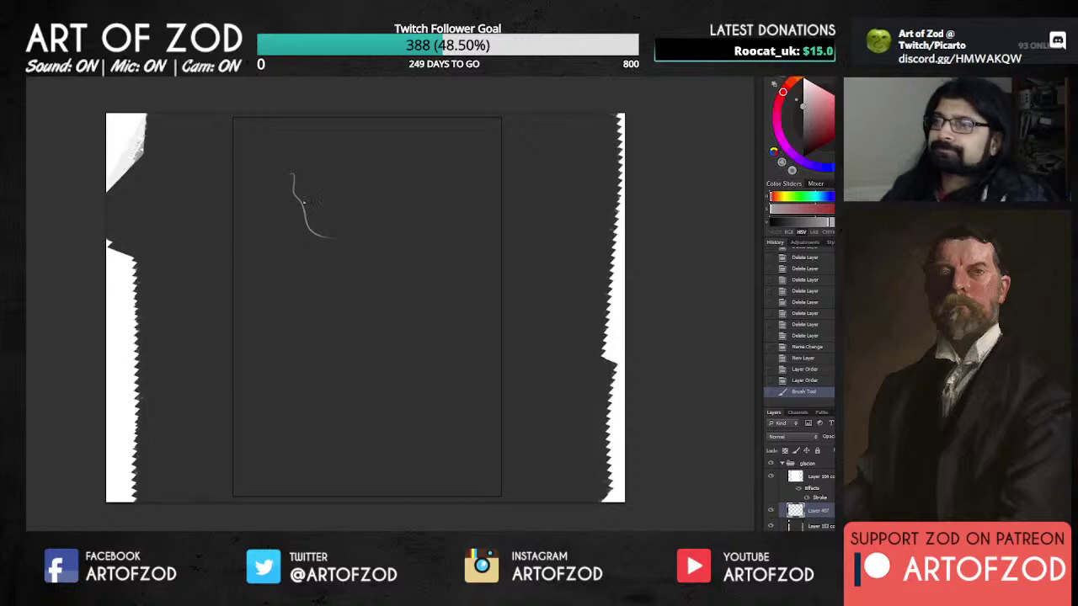
{"action": "left_click_drag", "start_coordinate": [310, 172], "coordinate": [312, 170]}
{"action": "mouse_move", "coordinate": [310, 171]}
{"action": "left_mouse_down"}
{"action": "mouse_move", "coordinate": [330, 180]}
{"action": "mouse_move", "coordinate": [334, 234]}
{"action": "left_mouse_up"}
{"action": "key", "text": "ctrl+a"}
{"action": "key", "text": "ctrl+x"}
{"action": "mouse_move", "coordinate": [328, 195]}
{"action": "left_mouse_down"}
{"action": "mouse_move", "coordinate": [412, 236]}
{"action": "mouse_move", "coordinate": [401, 218]}
{"action": "mouse_move", "coordinate": [390, 255]}
{"action": "mouse_move", "coordinate": [320, 205]}
{"action": "mouse_move", "coordinate": [337, 269]}
{"action": "left_mouse_up"}
{"action": "left_click_drag", "start_coordinate": [337, 270], "coordinate": [321, 301]}
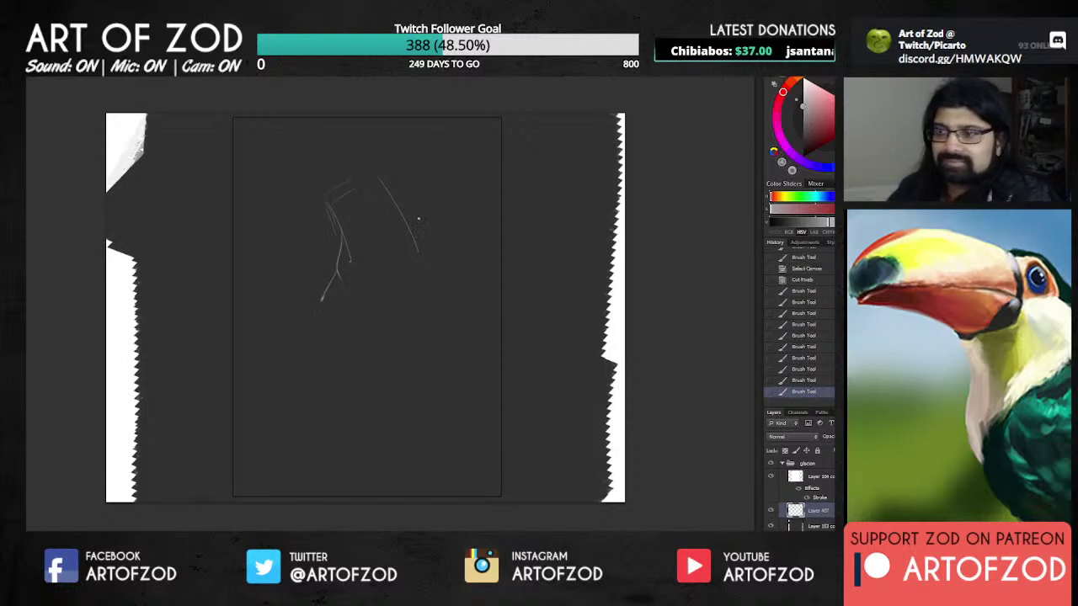
{"action": "left_click_drag", "start_coordinate": [425, 226], "coordinate": [455, 290]}
{"action": "left_click_drag", "start_coordinate": [417, 224], "coordinate": [446, 278]}
{"action": "left_click_drag", "start_coordinate": [340, 257], "coordinate": [276, 318]}
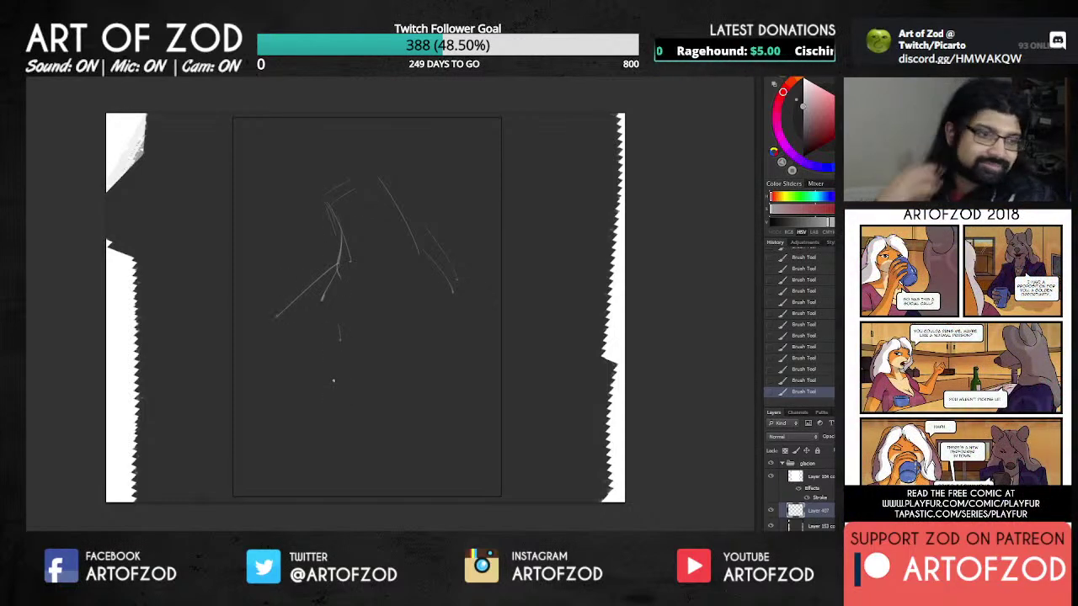
{"action": "mouse_move", "coordinate": [390, 330]}
{"action": "left_mouse_down"}
{"action": "mouse_move", "coordinate": [381, 358]}
{"action": "mouse_move", "coordinate": [350, 379]}
{"action": "left_mouse_up"}
{"action": "left_click_drag", "start_coordinate": [328, 178], "coordinate": [327, 202]}
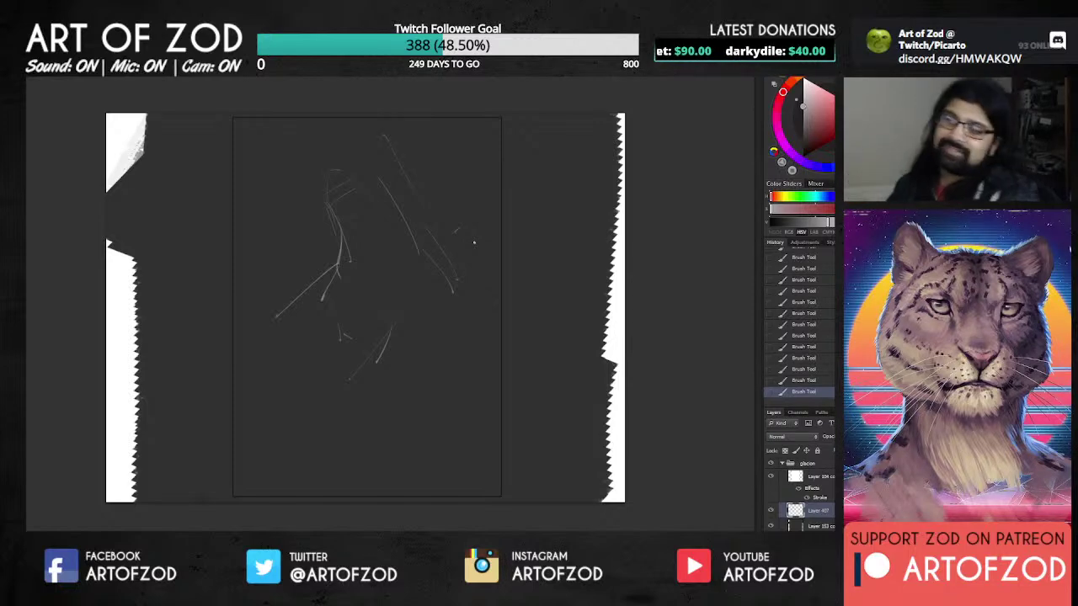
{"action": "key", "text": "ctrl+a"}
{"action": "key", "text": "ctrl+x"}
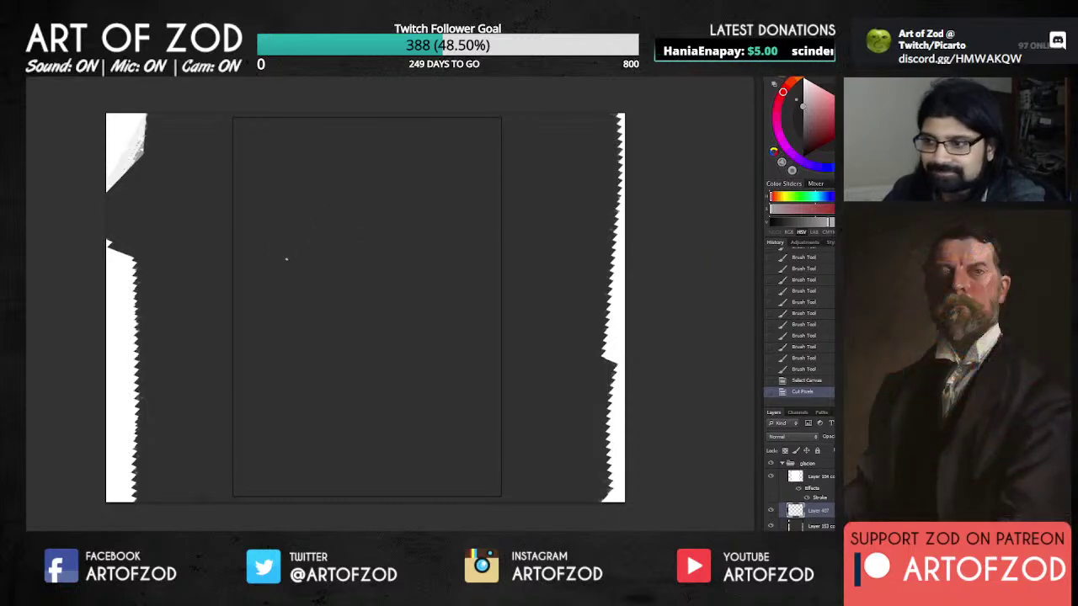
Step: Lightly sketch the glaceon's curved head side, the cheek and chest line below it, and an arched back
{"action": "left_click", "coordinate": [286, 259]}
{"action": "mouse_move", "coordinate": [287, 262]}
{"action": "left_mouse_down"}
{"action": "mouse_move", "coordinate": [302, 216]}
{"action": "mouse_move", "coordinate": [343, 200]}
{"action": "left_mouse_up"}
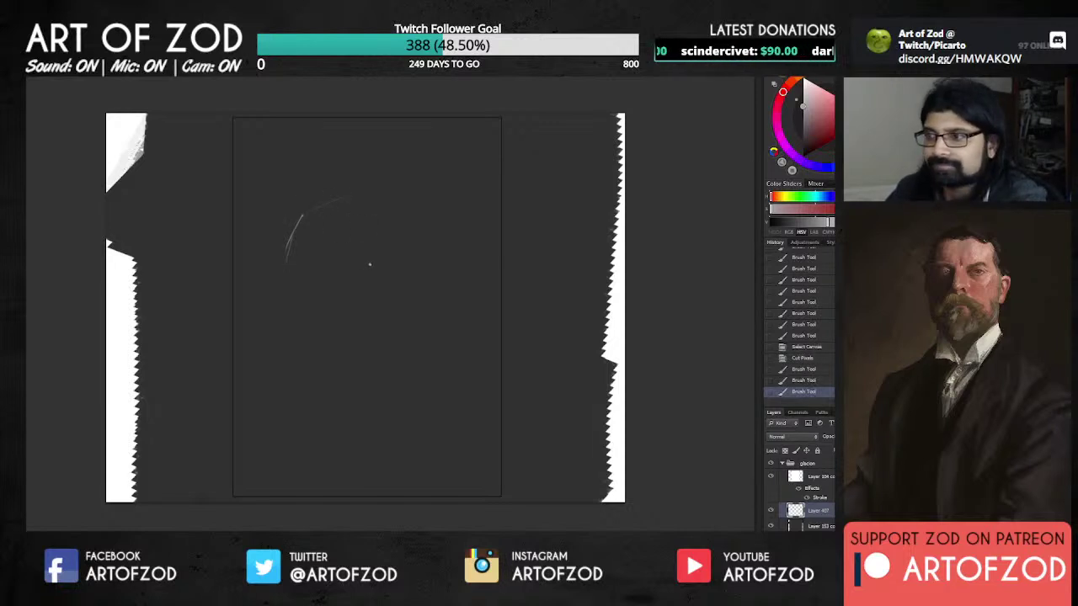
{"action": "mouse_move", "coordinate": [393, 274]}
{"action": "left_mouse_down"}
{"action": "mouse_move", "coordinate": [452, 305]}
{"action": "mouse_move", "coordinate": [477, 387]}
{"action": "mouse_move", "coordinate": [472, 377]}
{"action": "left_mouse_up"}
{"action": "mouse_move", "coordinate": [287, 261]}
{"action": "left_mouse_down"}
{"action": "mouse_move", "coordinate": [314, 294]}
{"action": "mouse_move", "coordinate": [293, 359]}
{"action": "left_mouse_up"}
Step: Sketch the forehead crest between angled brow lines, with a rounded diamond shape and a central guide
{"action": "mouse_move", "coordinate": [343, 202]}
{"action": "left_mouse_down"}
{"action": "mouse_move", "coordinate": [355, 211]}
{"action": "mouse_move", "coordinate": [336, 240]}
{"action": "left_mouse_up"}
{"action": "mouse_move", "coordinate": [312, 218]}
{"action": "left_mouse_down"}
{"action": "mouse_move", "coordinate": [339, 244]}
{"action": "mouse_move", "coordinate": [369, 222]}
{"action": "left_mouse_up"}
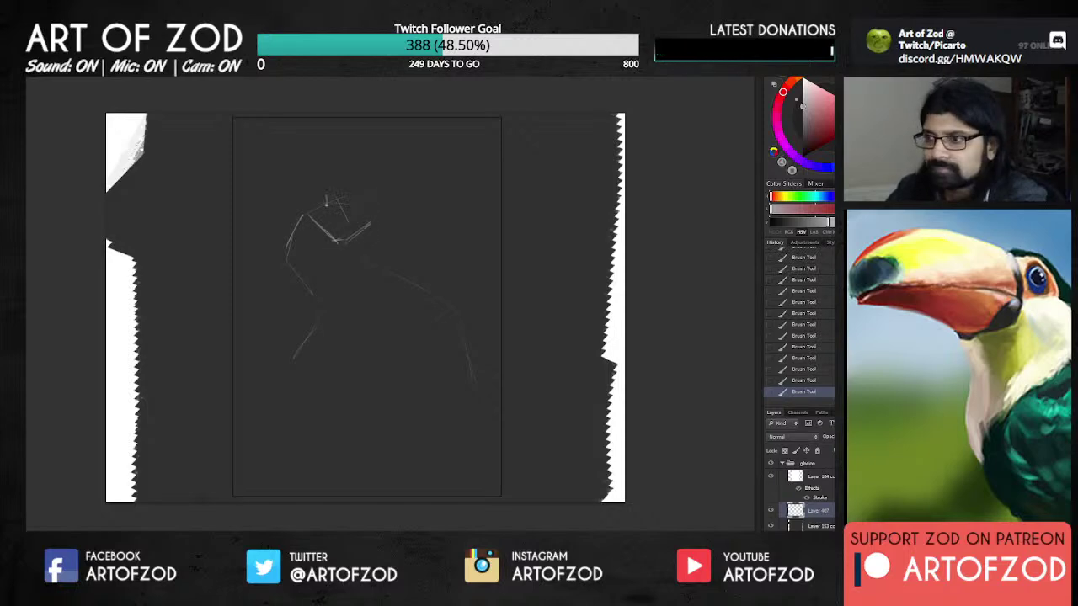
{"action": "left_click_drag", "start_coordinate": [326, 186], "coordinate": [336, 246]}
{"action": "mouse_move", "coordinate": [349, 196]}
{"action": "left_mouse_down"}
{"action": "mouse_move", "coordinate": [358, 238]}
{"action": "mouse_move", "coordinate": [347, 193]}
{"action": "left_mouse_up"}
Step: Draw a pointed, diamond-shaped ear on each side of the head and place the eyes below the brow lines
{"action": "mouse_move", "coordinate": [283, 211]}
{"action": "left_mouse_down"}
{"action": "mouse_move", "coordinate": [228, 175]}
{"action": "mouse_move", "coordinate": [278, 206]}
{"action": "mouse_move", "coordinate": [292, 227]}
{"action": "left_mouse_up"}
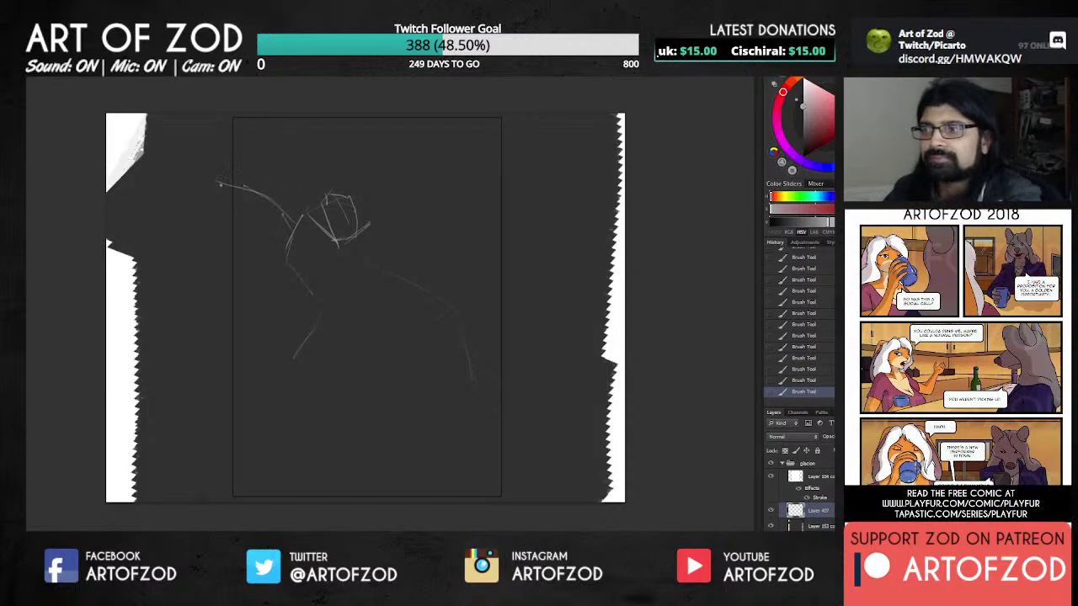
{"action": "mouse_move", "coordinate": [217, 182]}
{"action": "left_mouse_down"}
{"action": "mouse_move", "coordinate": [248, 228]}
{"action": "mouse_move", "coordinate": [290, 239]}
{"action": "left_mouse_up"}
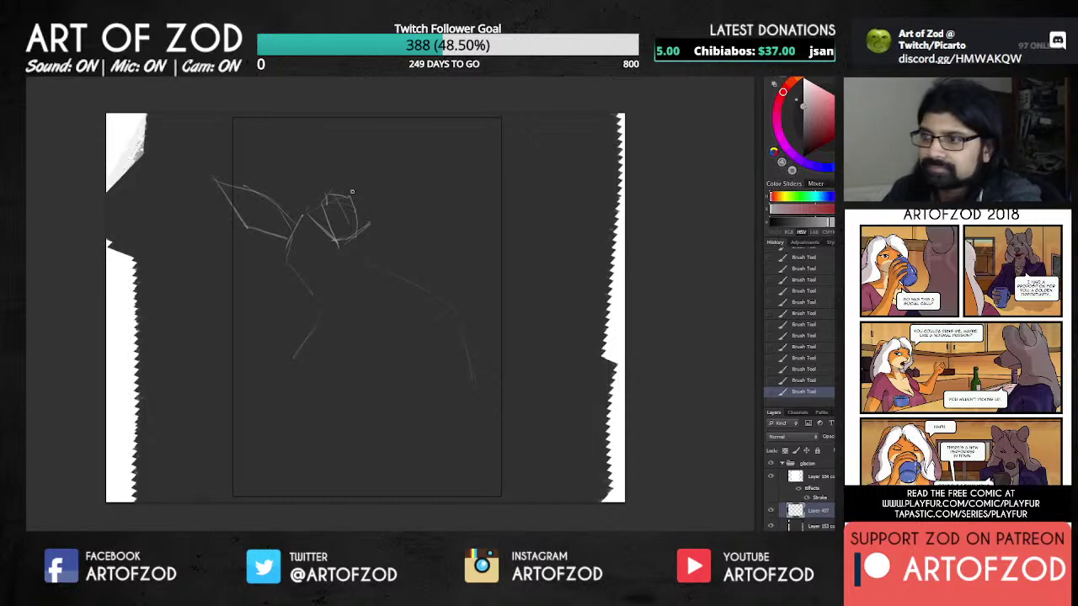
{"action": "mouse_move", "coordinate": [352, 193]}
{"action": "left_mouse_down"}
{"action": "mouse_move", "coordinate": [370, 146]}
{"action": "mouse_move", "coordinate": [378, 195]}
{"action": "left_mouse_up"}
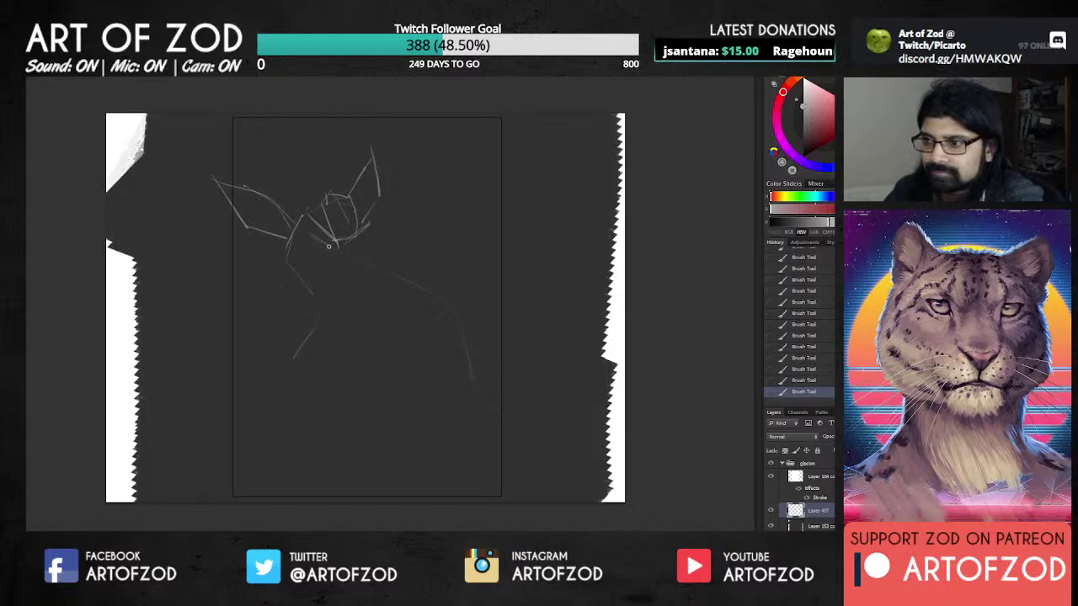
{"action": "left_click_drag", "start_coordinate": [309, 238], "coordinate": [360, 253]}
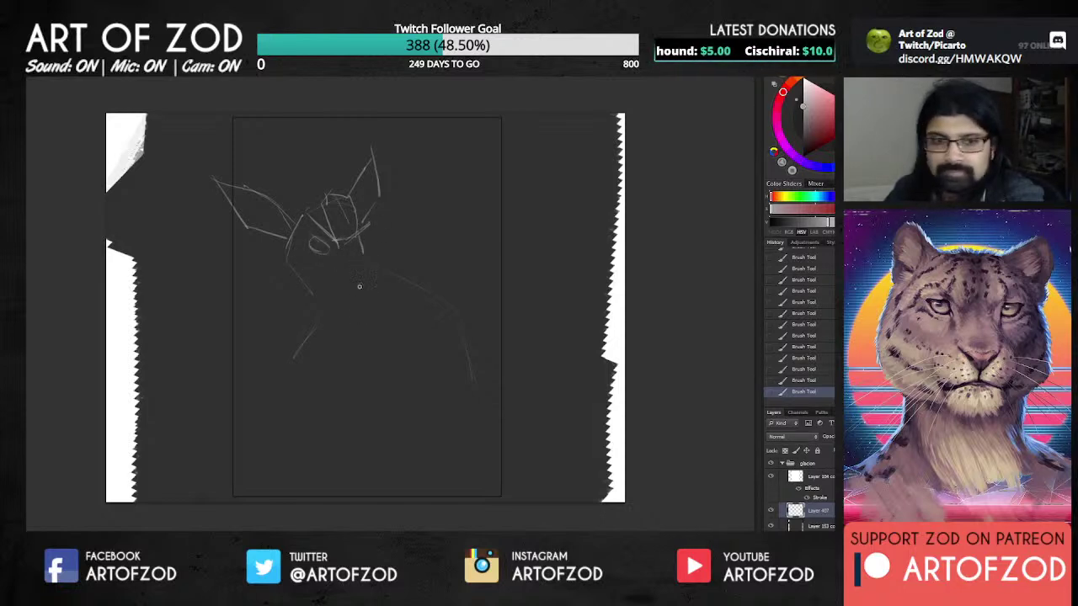
Step: Sketch the glaceon's jaw, chest line, raised forepaw, extended front leg and belly line below the head
{"action": "left_click_drag", "start_coordinate": [314, 286], "coordinate": [348, 285]}
{"action": "mouse_move", "coordinate": [358, 239]}
{"action": "left_mouse_down"}
{"action": "mouse_move", "coordinate": [366, 270]}
{"action": "mouse_move", "coordinate": [314, 289]}
{"action": "mouse_move", "coordinate": [297, 272]}
{"action": "mouse_move", "coordinate": [326, 303]}
{"action": "mouse_move", "coordinate": [324, 325]}
{"action": "mouse_move", "coordinate": [324, 302]}
{"action": "mouse_move", "coordinate": [307, 347]}
{"action": "mouse_move", "coordinate": [286, 370]}
{"action": "left_mouse_up"}
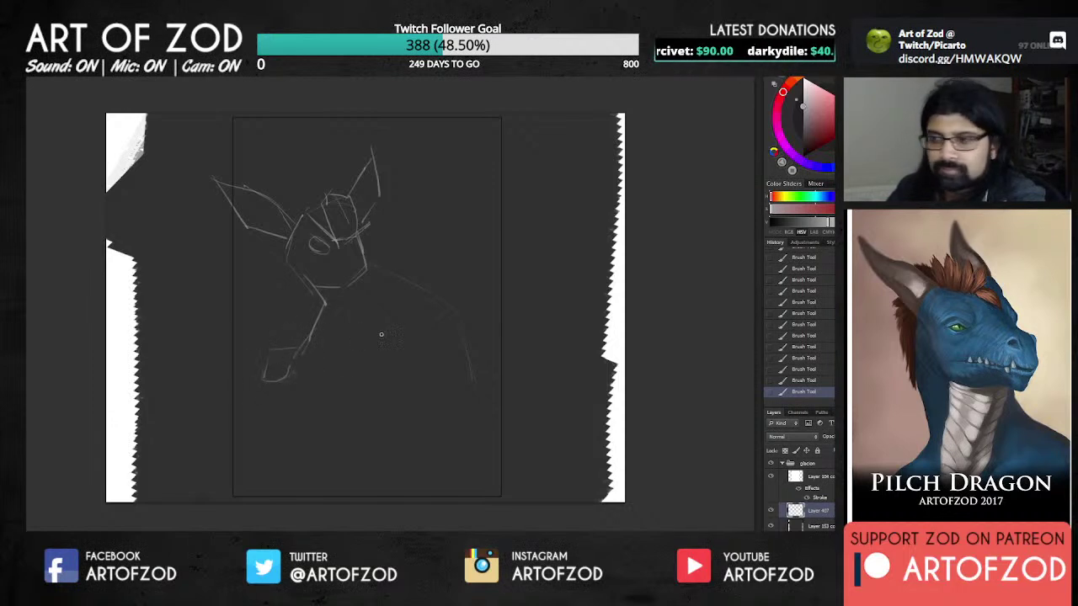
{"action": "left_click_drag", "start_coordinate": [313, 337], "coordinate": [342, 372]}
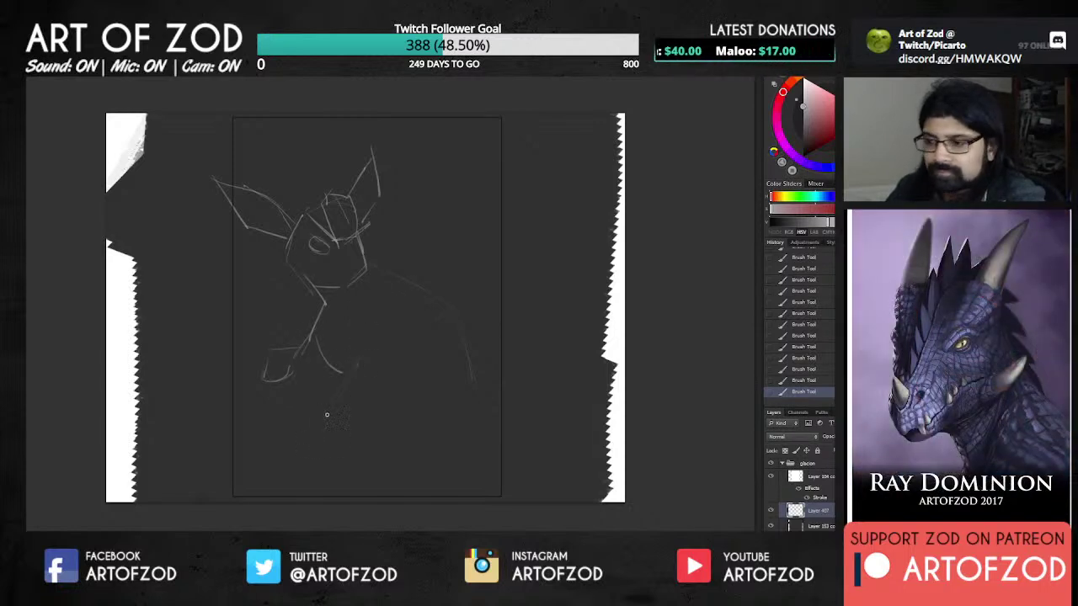
{"action": "mouse_move", "coordinate": [310, 442]}
{"action": "left_mouse_down"}
{"action": "mouse_move", "coordinate": [317, 455]}
{"action": "mouse_move", "coordinate": [333, 452]}
{"action": "mouse_move", "coordinate": [380, 392]}
{"action": "left_mouse_up"}
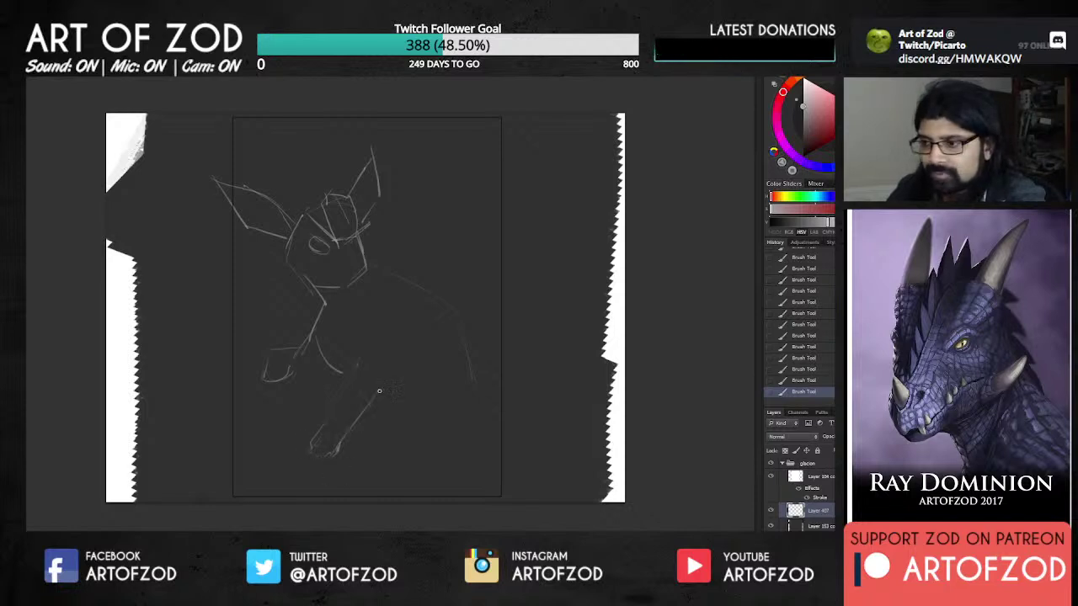
{"action": "mouse_move", "coordinate": [345, 431]}
{"action": "left_mouse_down"}
{"action": "mouse_move", "coordinate": [394, 352]}
{"action": "mouse_move", "coordinate": [435, 404]}
{"action": "mouse_move", "coordinate": [403, 384]}
{"action": "mouse_move", "coordinate": [431, 380]}
{"action": "left_mouse_up"}
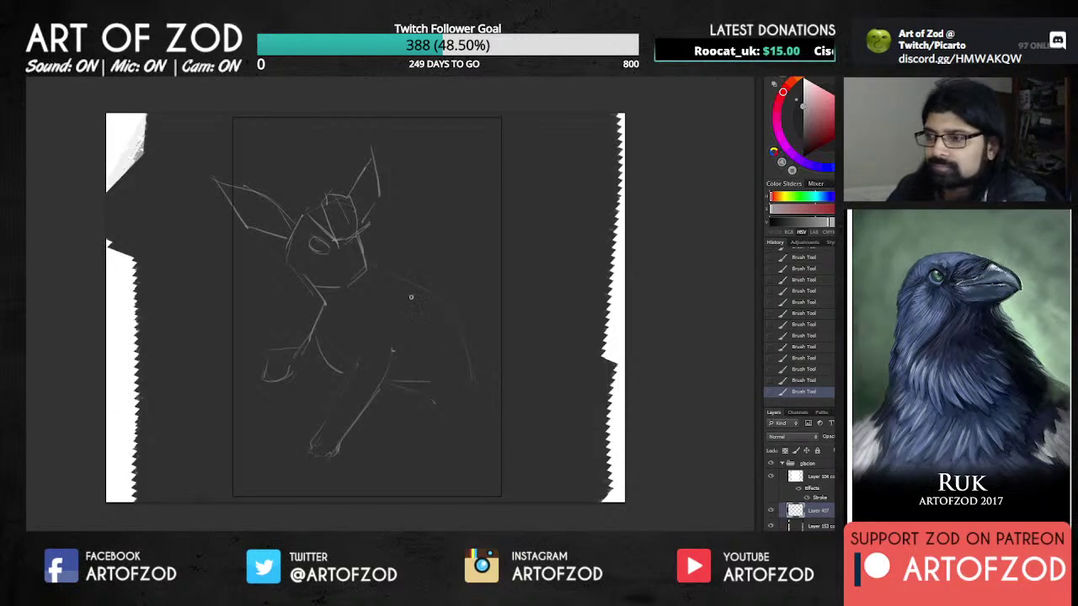
Step: Sketch the glaceon's neck, sloping back, haunch and hind legs, with a curved, pointed tail rising from the rump
{"action": "left_click_drag", "start_coordinate": [364, 278], "coordinate": [372, 307]}
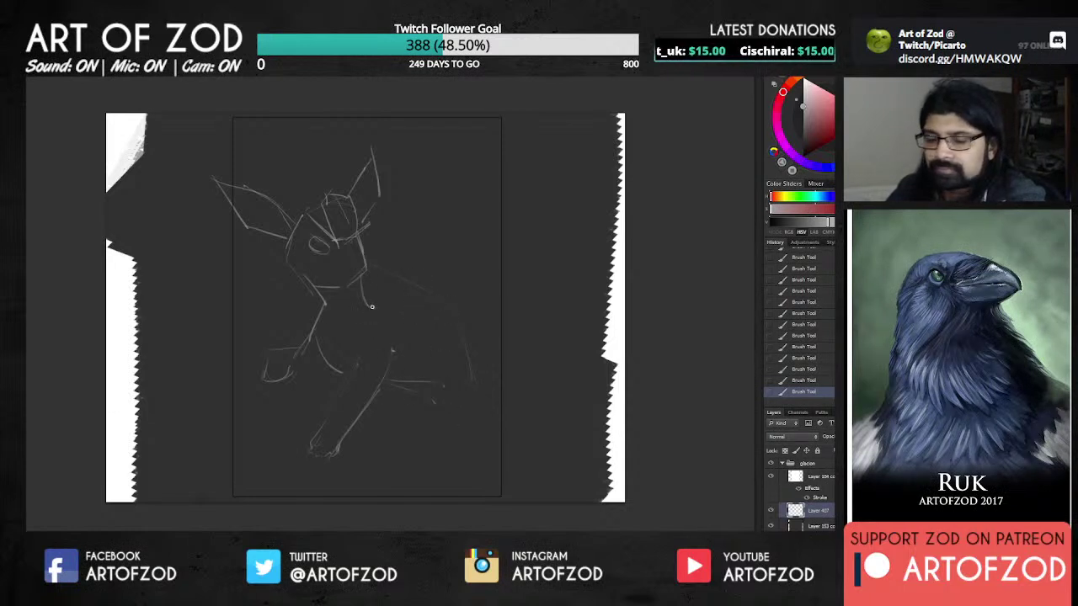
{"action": "mouse_move", "coordinate": [363, 268]}
{"action": "left_mouse_down"}
{"action": "mouse_move", "coordinate": [373, 301]}
{"action": "mouse_move", "coordinate": [369, 285]}
{"action": "mouse_move", "coordinate": [362, 297]}
{"action": "mouse_move", "coordinate": [351, 284]}
{"action": "mouse_move", "coordinate": [371, 307]}
{"action": "mouse_move", "coordinate": [428, 324]}
{"action": "mouse_move", "coordinate": [375, 297]}
{"action": "mouse_move", "coordinate": [463, 352]}
{"action": "mouse_move", "coordinate": [470, 376]}
{"action": "mouse_move", "coordinate": [450, 340]}
{"action": "mouse_move", "coordinate": [448, 402]}
{"action": "mouse_move", "coordinate": [437, 406]}
{"action": "mouse_move", "coordinate": [466, 391]}
{"action": "mouse_move", "coordinate": [478, 407]}
{"action": "mouse_move", "coordinate": [469, 362]}
{"action": "left_mouse_up"}
{"action": "left_click_drag", "start_coordinate": [459, 419], "coordinate": [489, 457]}
{"action": "left_click_drag", "start_coordinate": [480, 406], "coordinate": [495, 460]}
{"action": "left_click_drag", "start_coordinate": [377, 390], "coordinate": [402, 428]}
{"action": "left_click_drag", "start_coordinate": [398, 426], "coordinate": [401, 450]}
{"action": "left_click_drag", "start_coordinate": [426, 402], "coordinate": [415, 452]}
{"action": "left_click_drag", "start_coordinate": [395, 449], "coordinate": [406, 448]}
{"action": "mouse_move", "coordinate": [464, 340]}
{"action": "left_mouse_down"}
{"action": "mouse_move", "coordinate": [438, 248]}
{"action": "mouse_move", "coordinate": [425, 235]}
{"action": "mouse_move", "coordinate": [425, 264]}
{"action": "left_mouse_up"}
{"action": "mouse_move", "coordinate": [423, 217]}
{"action": "left_mouse_down"}
{"action": "mouse_move", "coordinate": [446, 266]}
{"action": "mouse_move", "coordinate": [466, 279]}
{"action": "mouse_move", "coordinate": [445, 215]}
{"action": "mouse_move", "coordinate": [487, 252]}
{"action": "mouse_move", "coordinate": [474, 337]}
{"action": "left_mouse_up"}
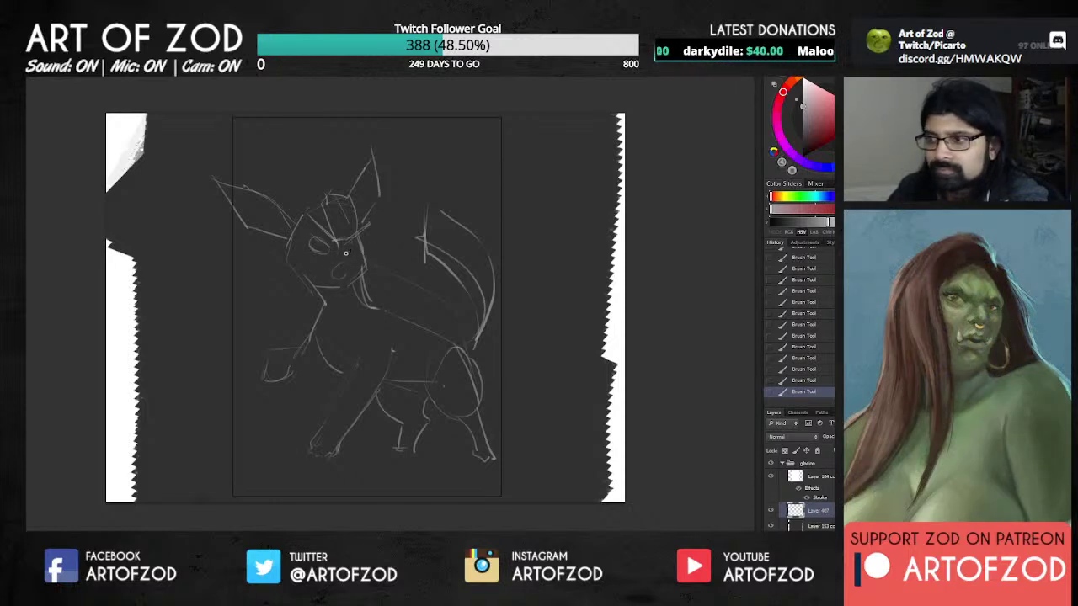
Step: Refine the glaceon's forehead crest and inner ear, and firm up the curve from the cheek to the chest
{"action": "mouse_move", "coordinate": [317, 211]}
{"action": "left_mouse_down"}
{"action": "mouse_move", "coordinate": [357, 228]}
{"action": "mouse_move", "coordinate": [352, 202]}
{"action": "mouse_move", "coordinate": [359, 212]}
{"action": "mouse_move", "coordinate": [329, 196]}
{"action": "mouse_move", "coordinate": [326, 204]}
{"action": "mouse_move", "coordinate": [351, 240]}
{"action": "left_mouse_up"}
{"action": "mouse_move", "coordinate": [373, 159]}
{"action": "left_mouse_down"}
{"action": "mouse_move", "coordinate": [352, 207]}
{"action": "mouse_move", "coordinate": [367, 276]}
{"action": "left_mouse_up"}
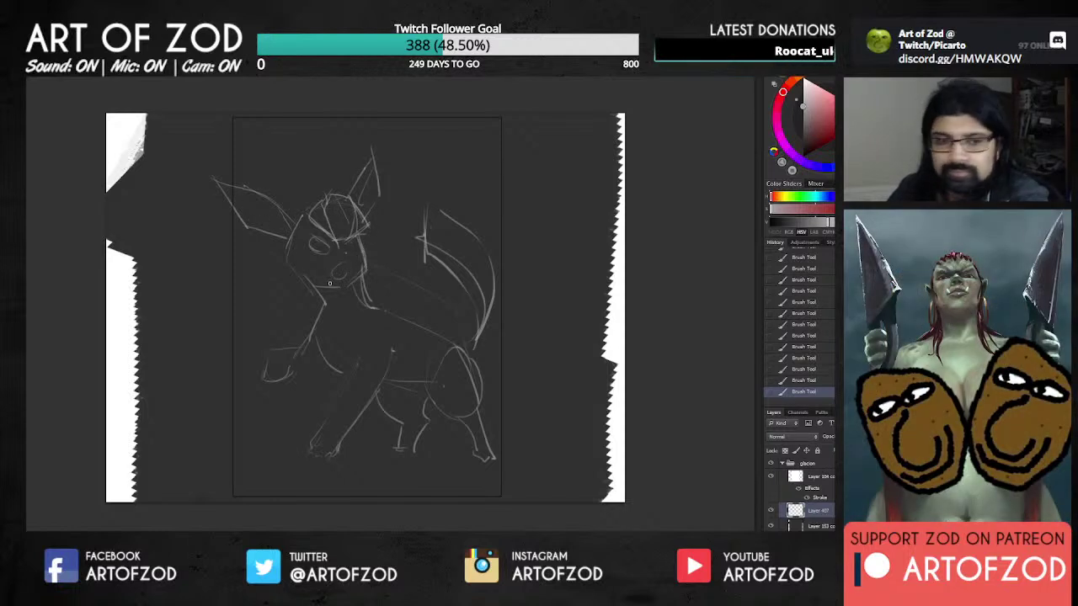
{"action": "mouse_move", "coordinate": [295, 232]}
{"action": "left_mouse_down"}
{"action": "mouse_move", "coordinate": [306, 269]}
{"action": "mouse_move", "coordinate": [291, 270]}
{"action": "mouse_move", "coordinate": [338, 283]}
{"action": "mouse_move", "coordinate": [300, 293]}
{"action": "mouse_move", "coordinate": [312, 289]}
{"action": "mouse_move", "coordinate": [305, 277]}
{"action": "mouse_move", "coordinate": [317, 327]}
{"action": "left_mouse_up"}
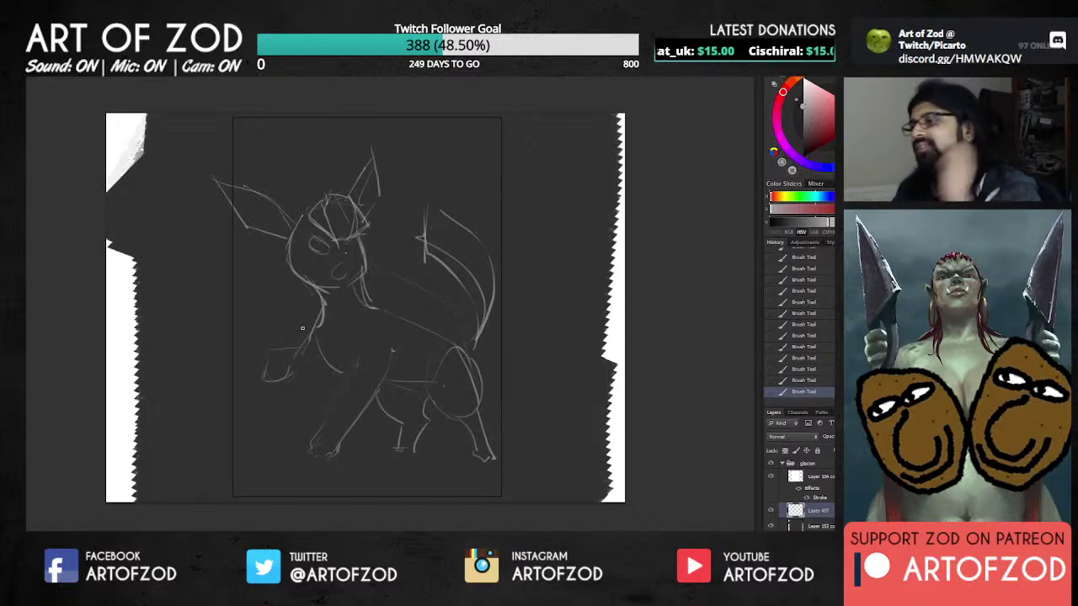
Step: Scale the glaceon sketch down and move it to the canvas's upper-left area, partly outside the picture frame
{"action": "key", "text": "ctrl+t"}
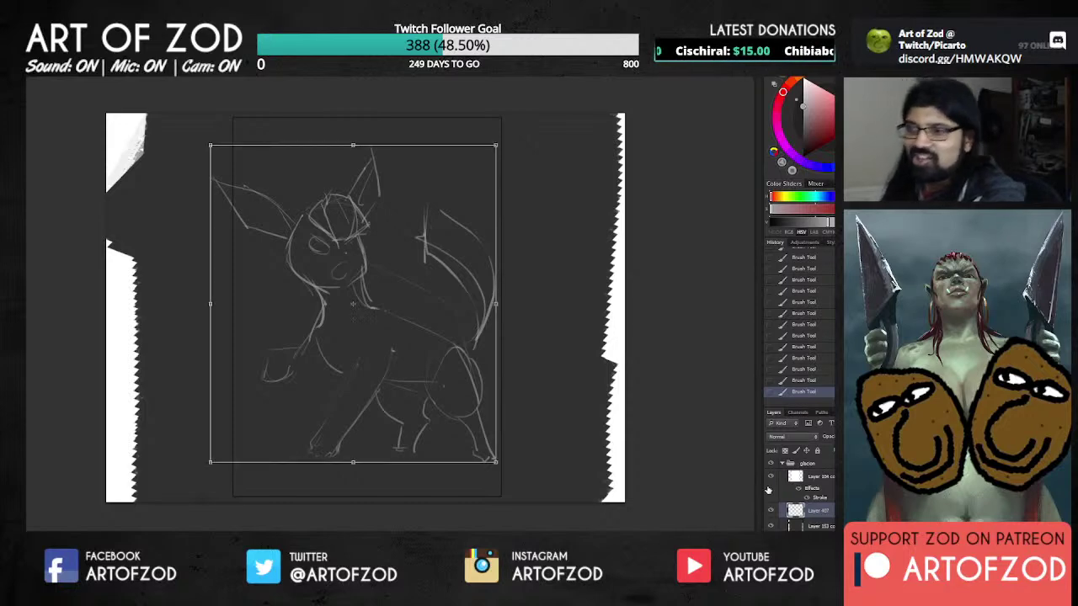
{"action": "left_click_drag", "start_coordinate": [495, 462], "coordinate": [435, 392]}
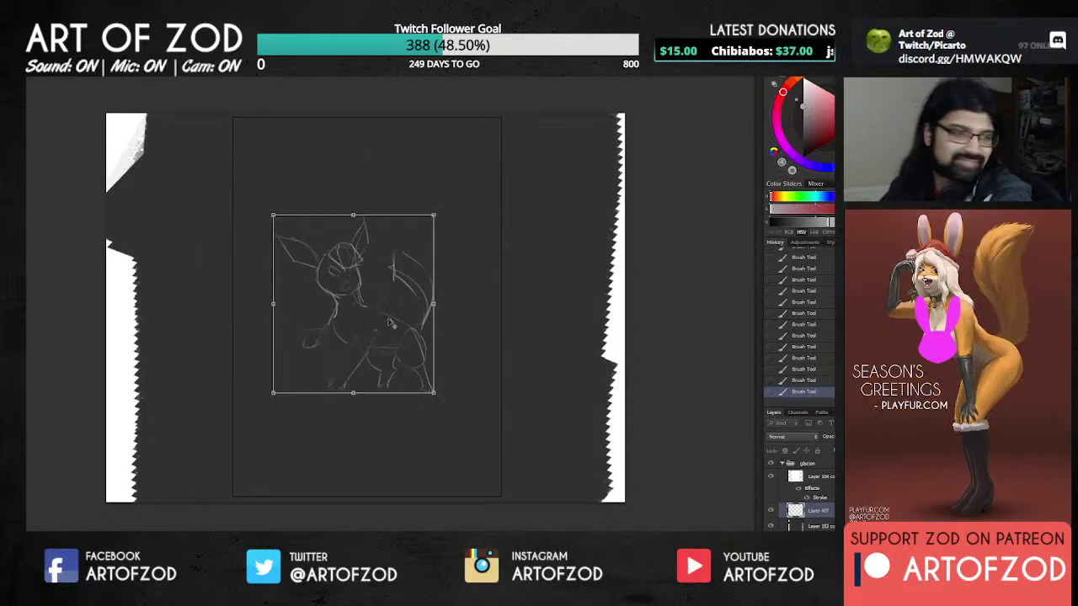
{"action": "left_click_drag", "start_coordinate": [410, 342], "coordinate": [258, 276]}
{"action": "key", "text": "Return"}
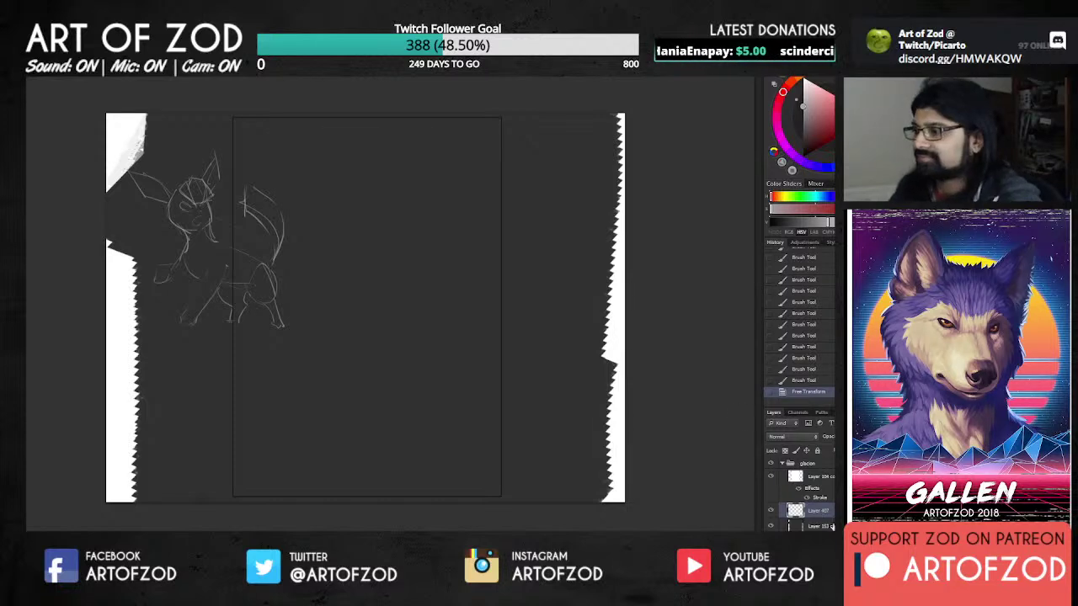
{"action": "left_click", "coordinate": [772, 512]}
{"action": "left_click", "coordinate": [771, 512]}
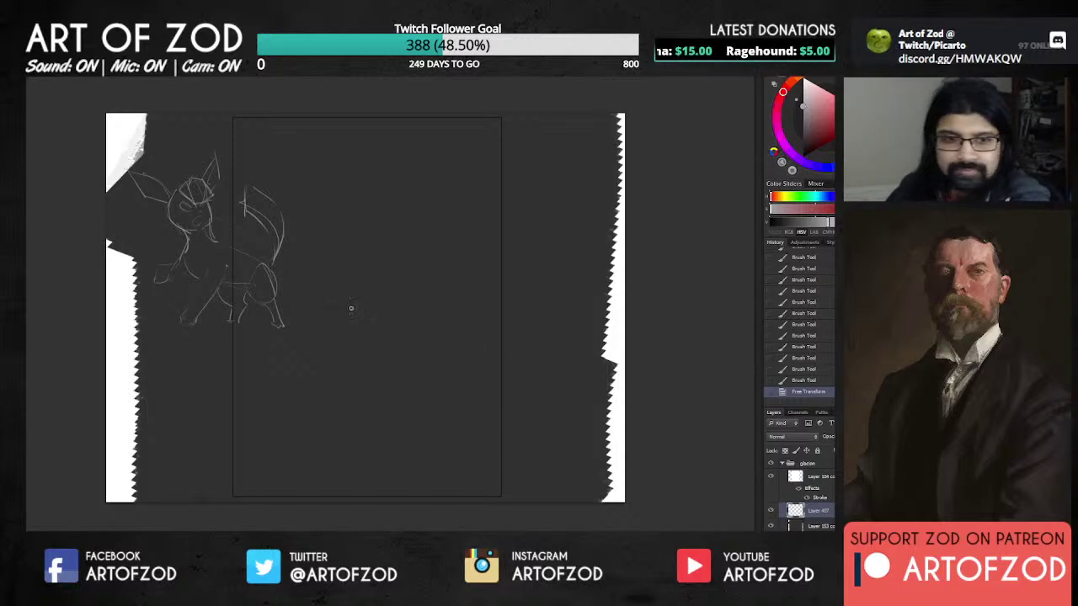
Step: Sketch a second glaceon's standing body in the frame, with rump, arched back, belly, hind and front legs, and neck
{"action": "mouse_move", "coordinate": [348, 312]}
{"action": "left_mouse_down"}
{"action": "mouse_move", "coordinate": [333, 320]}
{"action": "mouse_move", "coordinate": [349, 300]}
{"action": "left_mouse_up"}
{"action": "left_click_drag", "start_coordinate": [337, 310], "coordinate": [348, 297]}
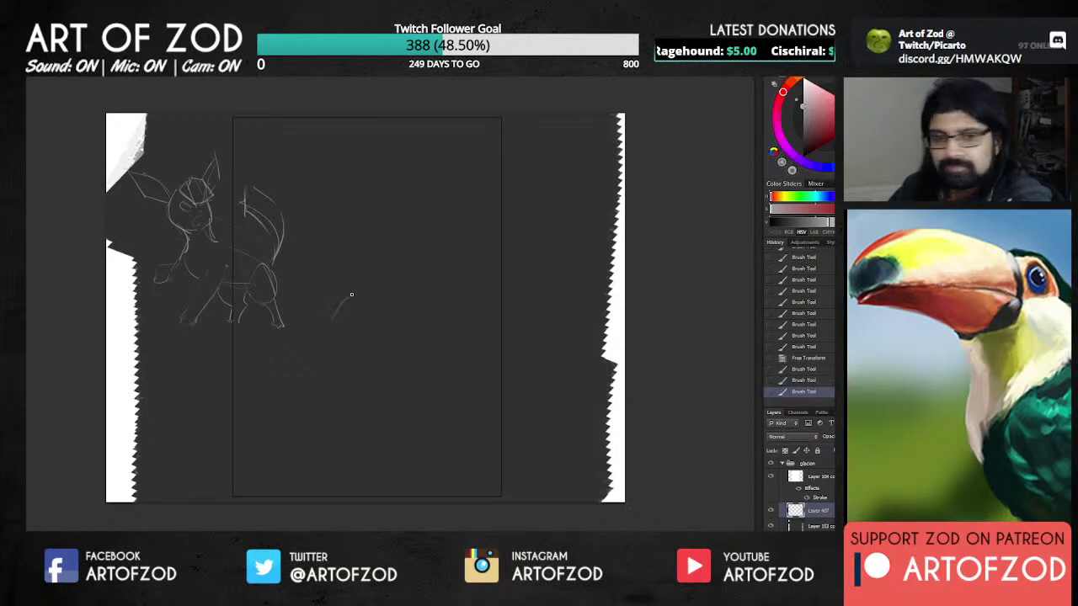
{"action": "mouse_move", "coordinate": [331, 347]}
{"action": "left_mouse_down"}
{"action": "mouse_move", "coordinate": [373, 296]}
{"action": "mouse_move", "coordinate": [358, 370]}
{"action": "mouse_move", "coordinate": [313, 340]}
{"action": "mouse_move", "coordinate": [326, 318]}
{"action": "mouse_move", "coordinate": [319, 363]}
{"action": "mouse_move", "coordinate": [349, 308]}
{"action": "mouse_move", "coordinate": [319, 361]}
{"action": "mouse_move", "coordinate": [333, 410]}
{"action": "mouse_move", "coordinate": [344, 373]}
{"action": "mouse_move", "coordinate": [343, 408]}
{"action": "mouse_move", "coordinate": [356, 407]}
{"action": "mouse_move", "coordinate": [358, 369]}
{"action": "mouse_move", "coordinate": [380, 334]}
{"action": "left_mouse_up"}
{"action": "left_click_drag", "start_coordinate": [350, 298], "coordinate": [438, 288]}
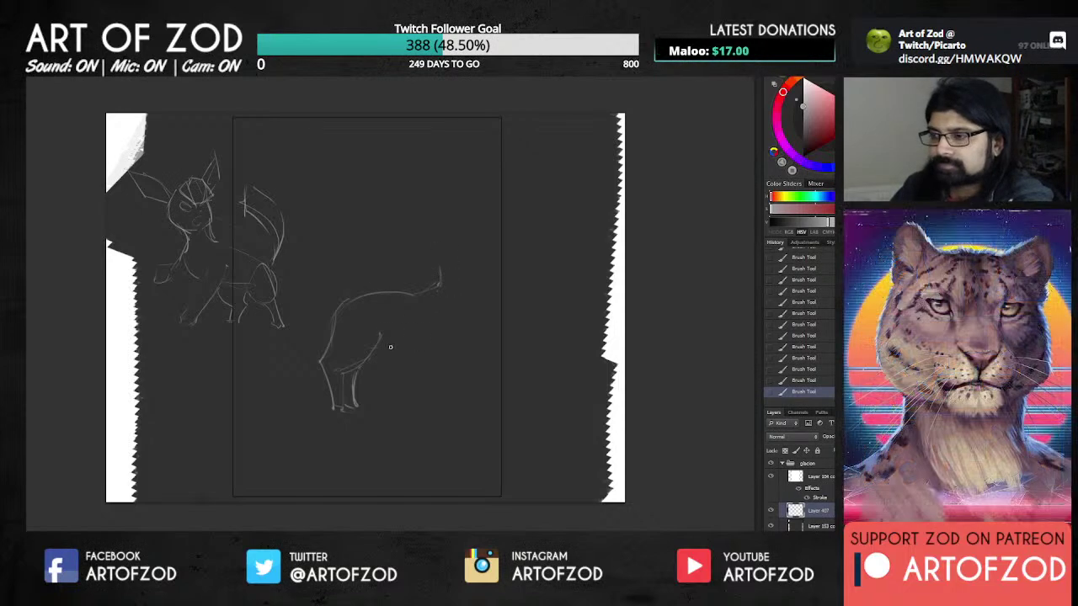
{"action": "mouse_move", "coordinate": [337, 371]}
{"action": "left_mouse_down"}
{"action": "mouse_move", "coordinate": [440, 342]}
{"action": "mouse_move", "coordinate": [432, 387]}
{"action": "left_mouse_up"}
{"action": "left_click_drag", "start_coordinate": [463, 325], "coordinate": [446, 410]}
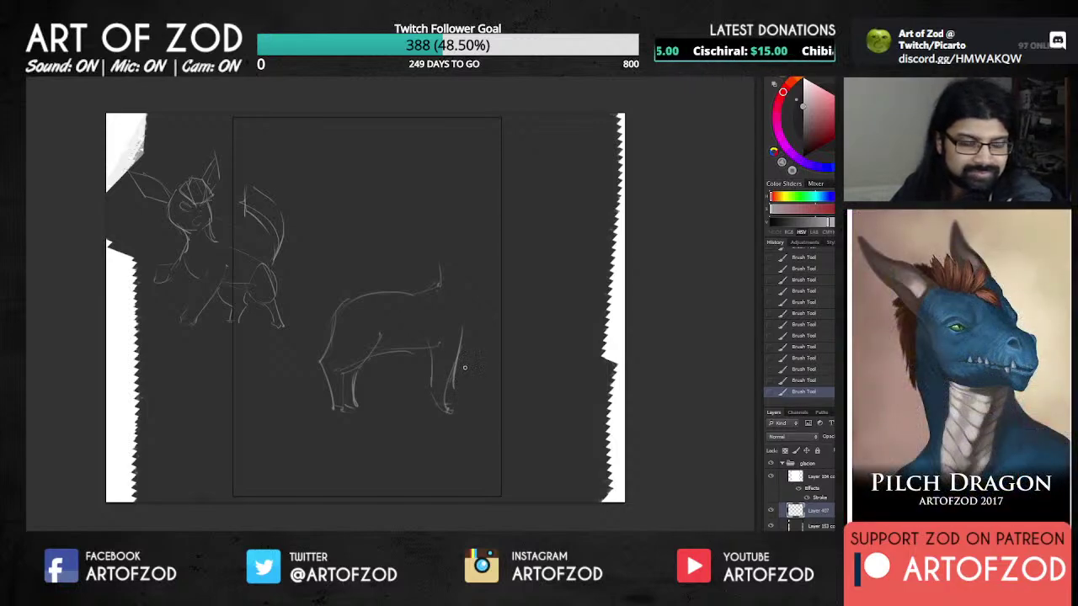
{"action": "left_click_drag", "start_coordinate": [432, 347], "coordinate": [432, 394]}
{"action": "mouse_move", "coordinate": [463, 345]}
{"action": "left_mouse_down"}
{"action": "mouse_move", "coordinate": [471, 302]}
{"action": "mouse_move", "coordinate": [439, 282]}
{"action": "mouse_move", "coordinate": [442, 239]}
{"action": "left_mouse_up"}
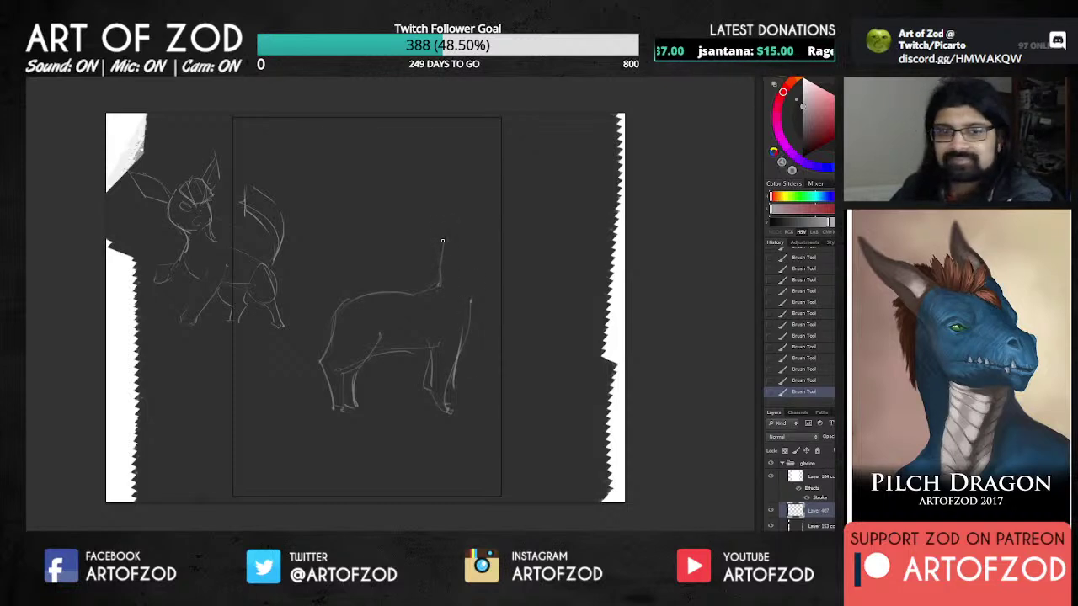
Step: Draw the second glaceon's head facing right, with long pointed ears, a muzzle, an eye and a forehead crest
{"action": "mouse_move", "coordinate": [443, 283]}
{"action": "left_mouse_down"}
{"action": "mouse_move", "coordinate": [504, 284]}
{"action": "mouse_move", "coordinate": [496, 256]}
{"action": "mouse_move", "coordinate": [454, 225]}
{"action": "mouse_move", "coordinate": [443, 285]}
{"action": "mouse_move", "coordinate": [470, 299]}
{"action": "mouse_move", "coordinate": [459, 244]}
{"action": "mouse_move", "coordinate": [411, 195]}
{"action": "left_mouse_up"}
{"action": "mouse_move", "coordinate": [445, 229]}
{"action": "left_mouse_down"}
{"action": "mouse_move", "coordinate": [422, 201]}
{"action": "mouse_move", "coordinate": [379, 189]}
{"action": "mouse_move", "coordinate": [416, 238]}
{"action": "mouse_move", "coordinate": [471, 213]}
{"action": "mouse_move", "coordinate": [473, 170]}
{"action": "mouse_move", "coordinate": [494, 230]}
{"action": "left_mouse_up"}
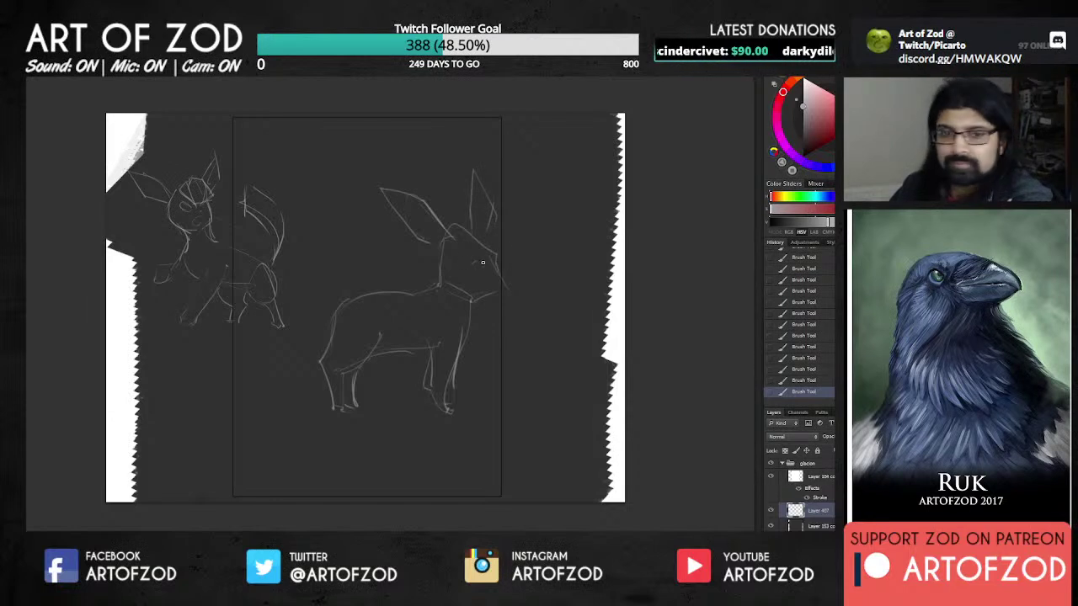
{"action": "left_click_drag", "start_coordinate": [467, 264], "coordinate": [485, 268]}
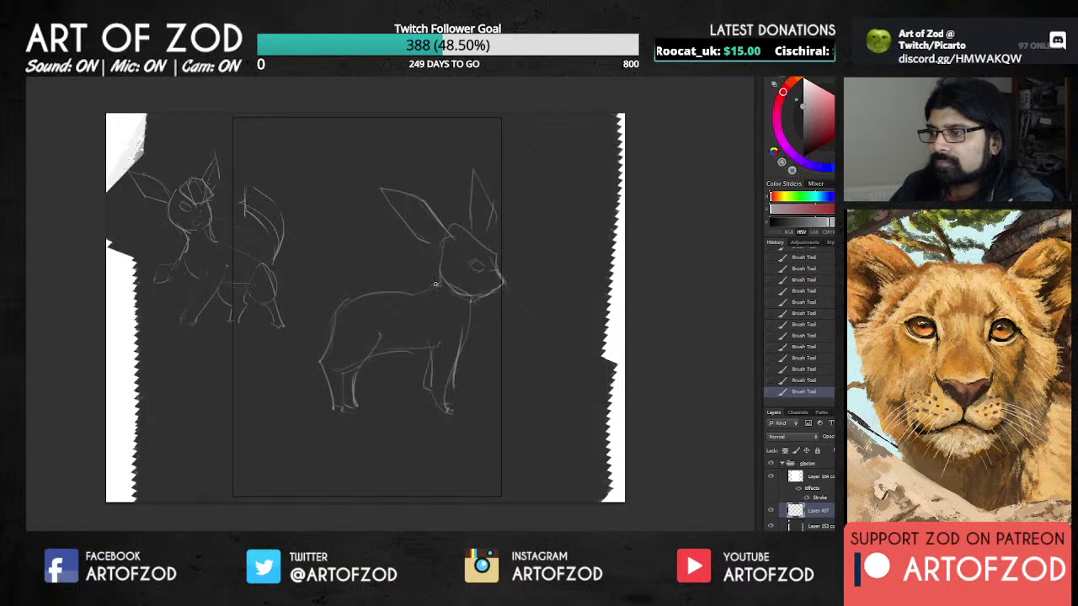
{"action": "mouse_move", "coordinate": [411, 293]}
{"action": "left_mouse_down"}
{"action": "mouse_move", "coordinate": [442, 278]}
{"action": "mouse_move", "coordinate": [451, 244]}
{"action": "mouse_move", "coordinate": [437, 261]}
{"action": "mouse_move", "coordinate": [458, 237]}
{"action": "mouse_move", "coordinate": [495, 255]}
{"action": "mouse_move", "coordinate": [465, 234]}
{"action": "mouse_move", "coordinate": [476, 268]}
{"action": "left_mouse_up"}
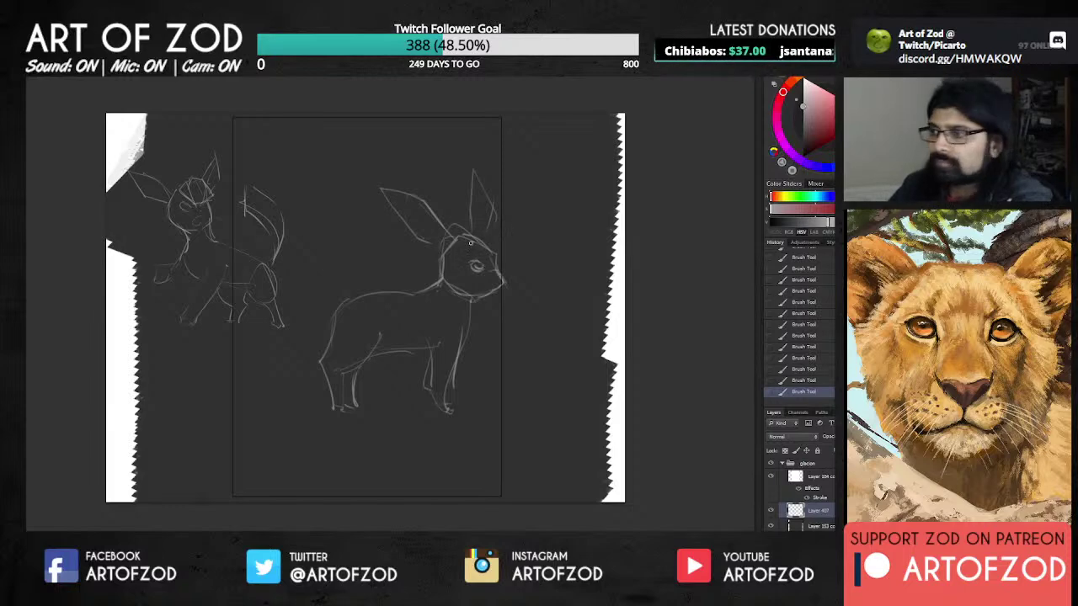
{"action": "mouse_move", "coordinate": [463, 243]}
{"action": "left_mouse_down"}
{"action": "mouse_move", "coordinate": [490, 259]}
{"action": "mouse_move", "coordinate": [467, 253]}
{"action": "mouse_move", "coordinate": [508, 253]}
{"action": "mouse_move", "coordinate": [486, 230]}
{"action": "mouse_move", "coordinate": [435, 234]}
{"action": "mouse_move", "coordinate": [468, 232]}
{"action": "mouse_move", "coordinate": [499, 255]}
{"action": "mouse_move", "coordinate": [486, 233]}
{"action": "mouse_move", "coordinate": [474, 234]}
{"action": "mouse_move", "coordinate": [491, 256]}
{"action": "left_mouse_up"}
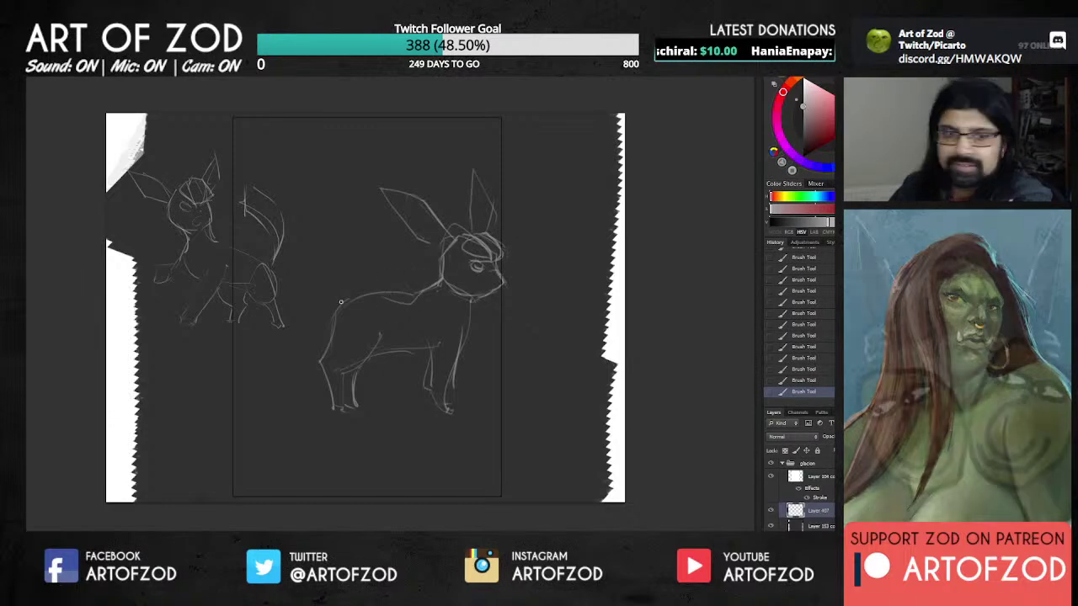
Step: Draw the second glaceon's large upswept tail with a diamond-shaped tip, and add a chest curve and the hanging lock's tip
{"action": "mouse_move", "coordinate": [346, 302]}
{"action": "left_mouse_down"}
{"action": "mouse_move", "coordinate": [313, 227]}
{"action": "mouse_move", "coordinate": [340, 174]}
{"action": "mouse_move", "coordinate": [324, 155]}
{"action": "mouse_move", "coordinate": [316, 172]}
{"action": "mouse_move", "coordinate": [325, 148]}
{"action": "mouse_move", "coordinate": [280, 208]}
{"action": "mouse_move", "coordinate": [299, 291]}
{"action": "mouse_move", "coordinate": [324, 308]}
{"action": "left_mouse_up"}
{"action": "mouse_move", "coordinate": [283, 207]}
{"action": "left_mouse_down"}
{"action": "mouse_move", "coordinate": [321, 214]}
{"action": "mouse_move", "coordinate": [350, 172]}
{"action": "left_mouse_up"}
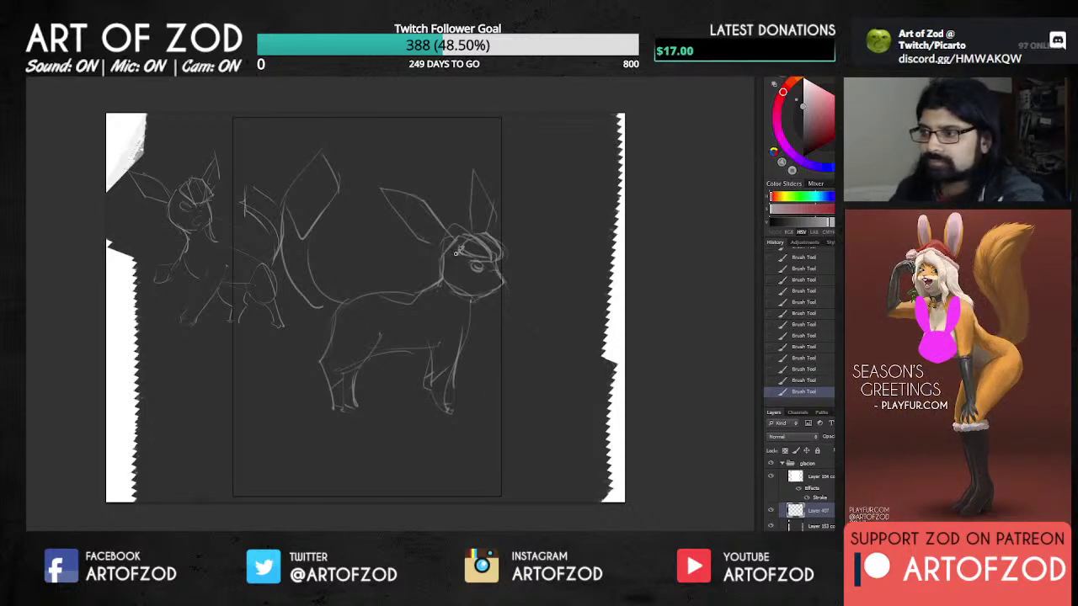
{"action": "left_click_drag", "start_coordinate": [497, 326], "coordinate": [494, 337]}
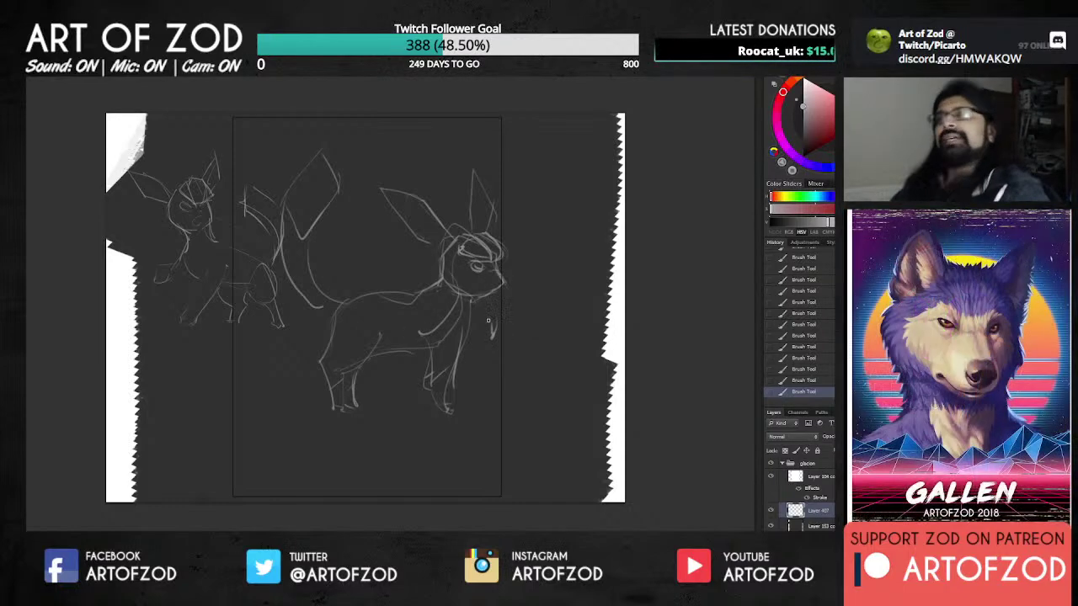
Step: Cut the second glaceon onto its own layer, scale it down and place it below the first sketch
{"action": "mouse_move", "coordinate": [296, 142]}
{"action": "left_mouse_down"}
{"action": "mouse_move", "coordinate": [283, 353]}
{"action": "mouse_move", "coordinate": [559, 180]}
{"action": "mouse_move", "coordinate": [303, 126]}
{"action": "left_mouse_up"}
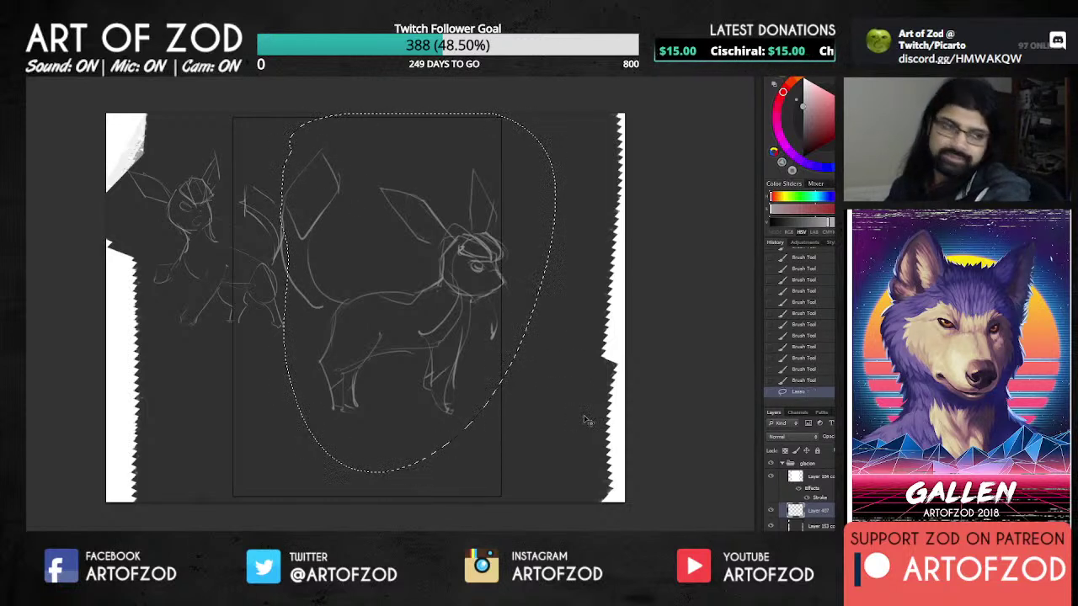
{"action": "key", "text": "ctrl+x"}
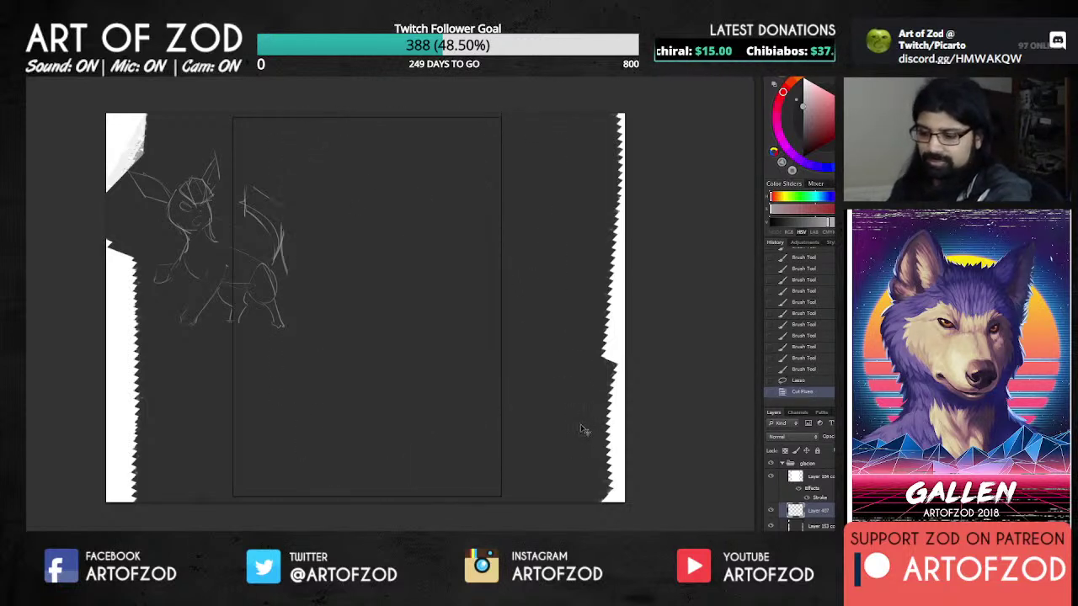
{"action": "key", "text": "ctrl+v"}
{"action": "key", "text": "ctrl+t"}
{"action": "left_click_drag", "start_coordinate": [490, 178], "coordinate": [446, 223]}
{"action": "left_click_drag", "start_coordinate": [395, 311], "coordinate": [238, 410]}
{"action": "key", "text": "Return"}
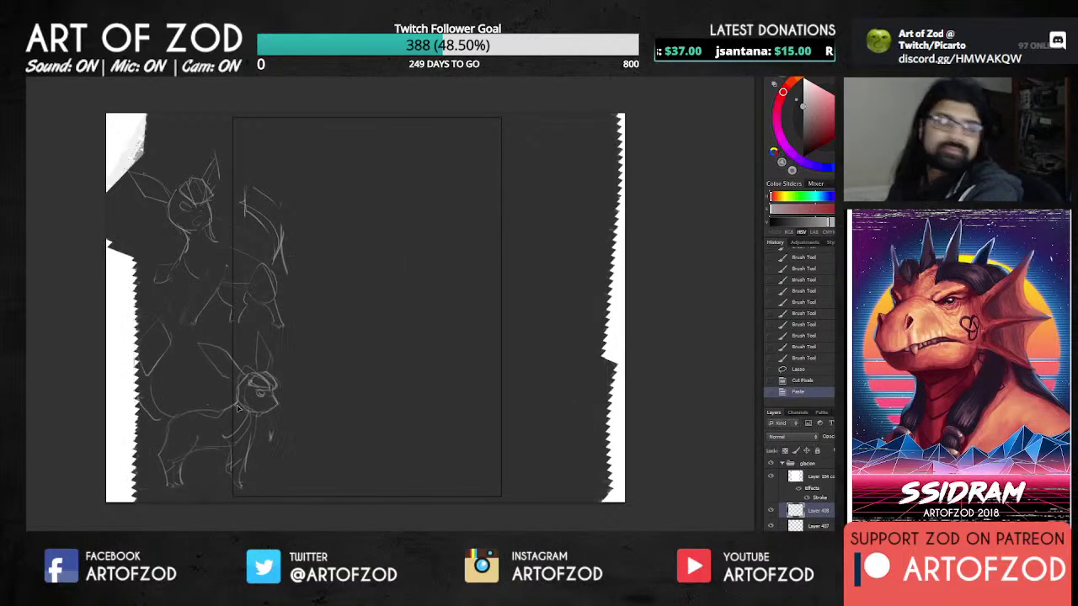
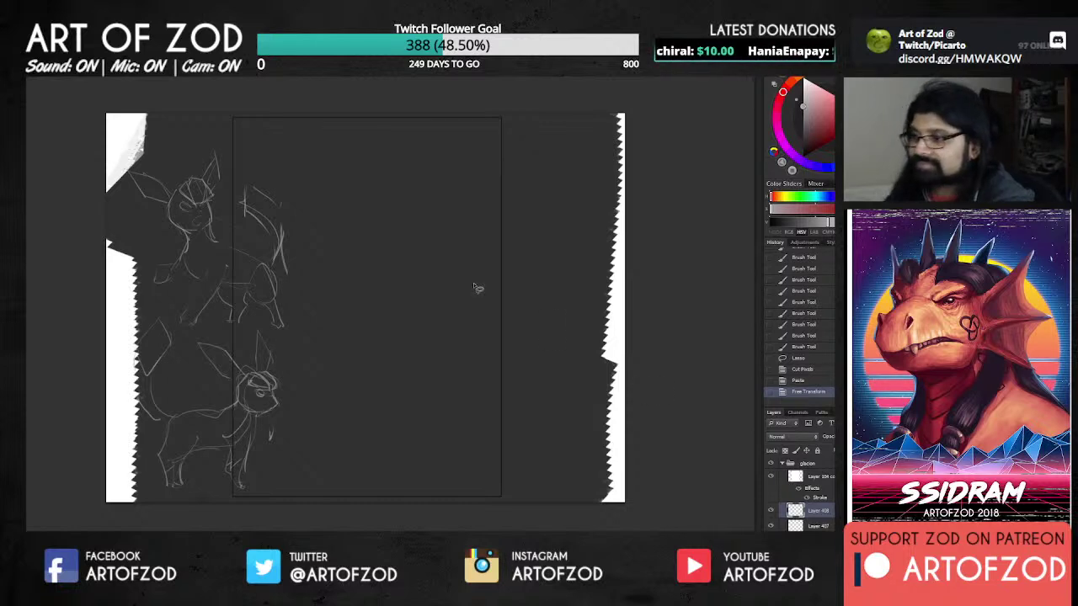
Step: Create a new layer, then shrink both earlier glaceon sketches together and move them just outside the frame's left edge
{"action": "key", "text": "ctrl+shift+alt+n"}
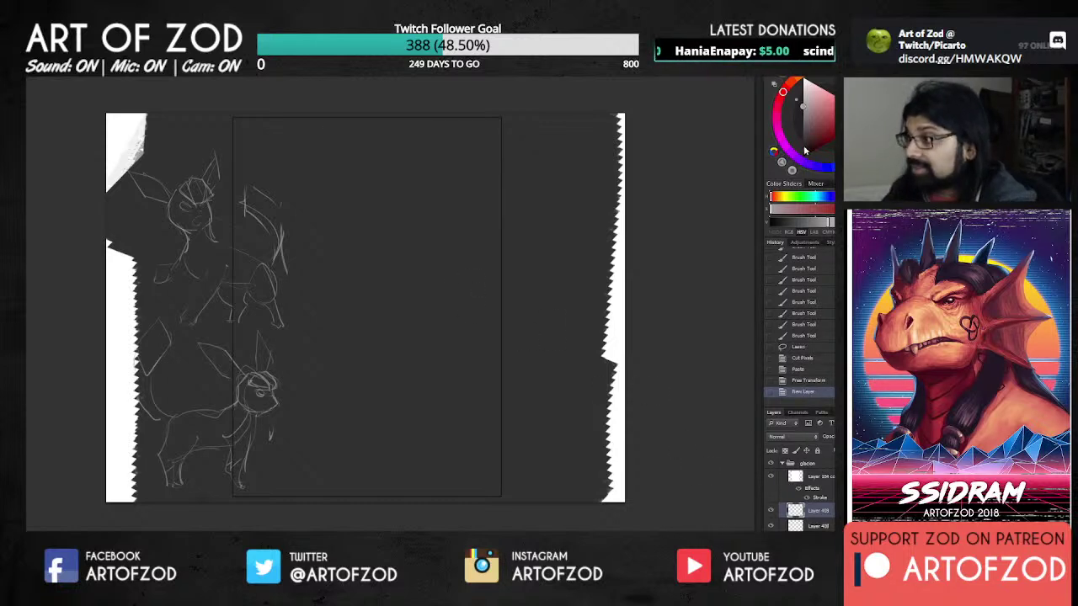
{"action": "left_click", "coordinate": [813, 526]}
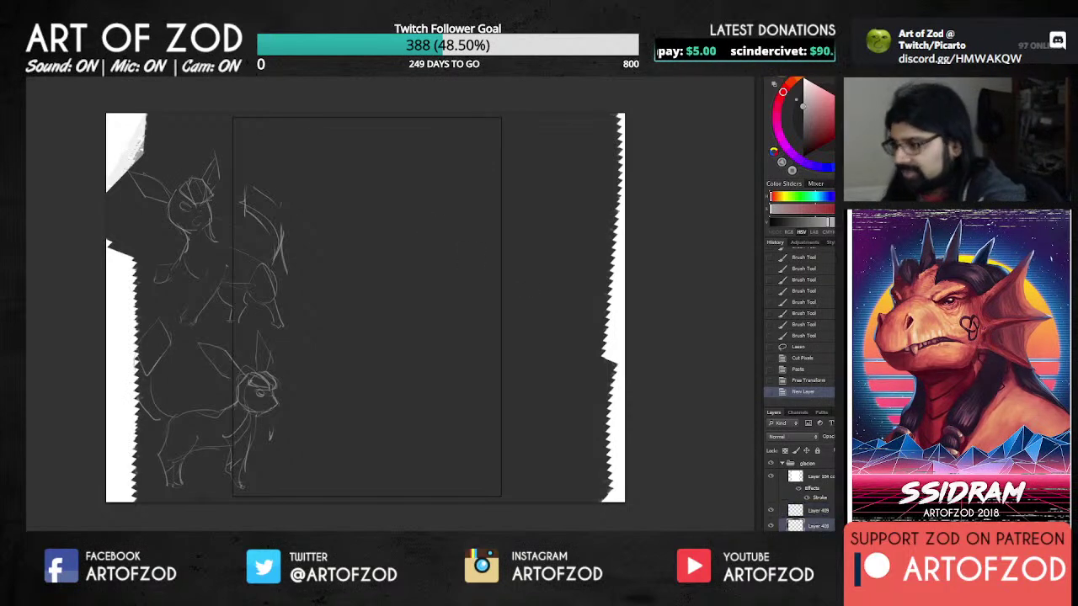
{"action": "key", "text": "ctrl+t"}
{"action": "left_click_drag", "start_coordinate": [287, 150], "coordinate": [270, 188]}
{"action": "left_click_drag", "start_coordinate": [238, 248], "coordinate": [197, 276]}
{"action": "key", "text": "Return"}
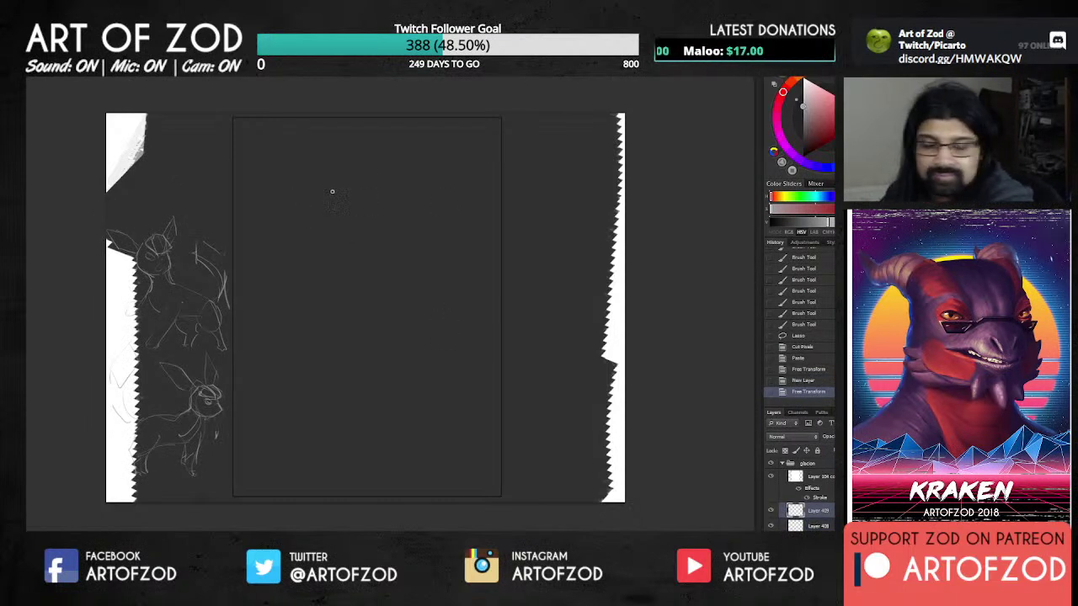
Step: Start a third pose on the new layer with an angular head top and a long diagonal guide meeting a short stroke
{"action": "mouse_move", "coordinate": [345, 194]}
{"action": "left_mouse_down"}
{"action": "mouse_move", "coordinate": [399, 200]}
{"action": "mouse_move", "coordinate": [353, 199]}
{"action": "left_mouse_up"}
{"action": "mouse_move", "coordinate": [371, 194]}
{"action": "left_mouse_down"}
{"action": "mouse_move", "coordinate": [349, 202]}
{"action": "mouse_move", "coordinate": [344, 242]}
{"action": "left_mouse_up"}
{"action": "left_click_drag", "start_coordinate": [424, 253], "coordinate": [398, 199]}
{"action": "left_click_drag", "start_coordinate": [441, 279], "coordinate": [465, 339]}
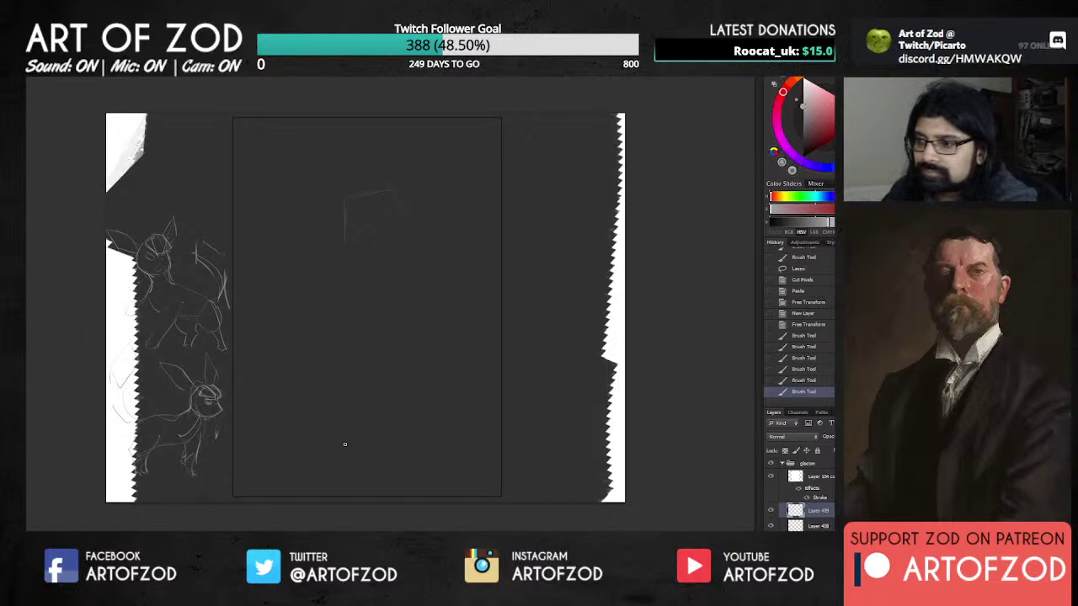
{"action": "left_click_drag", "start_coordinate": [358, 419], "coordinate": [385, 373]}
{"action": "mouse_move", "coordinate": [385, 373]}
{"action": "left_mouse_down"}
{"action": "mouse_move", "coordinate": [482, 265]}
{"action": "mouse_move", "coordinate": [385, 373]}
{"action": "left_mouse_up"}
{"action": "left_click_drag", "start_coordinate": [346, 432], "coordinate": [314, 388]}
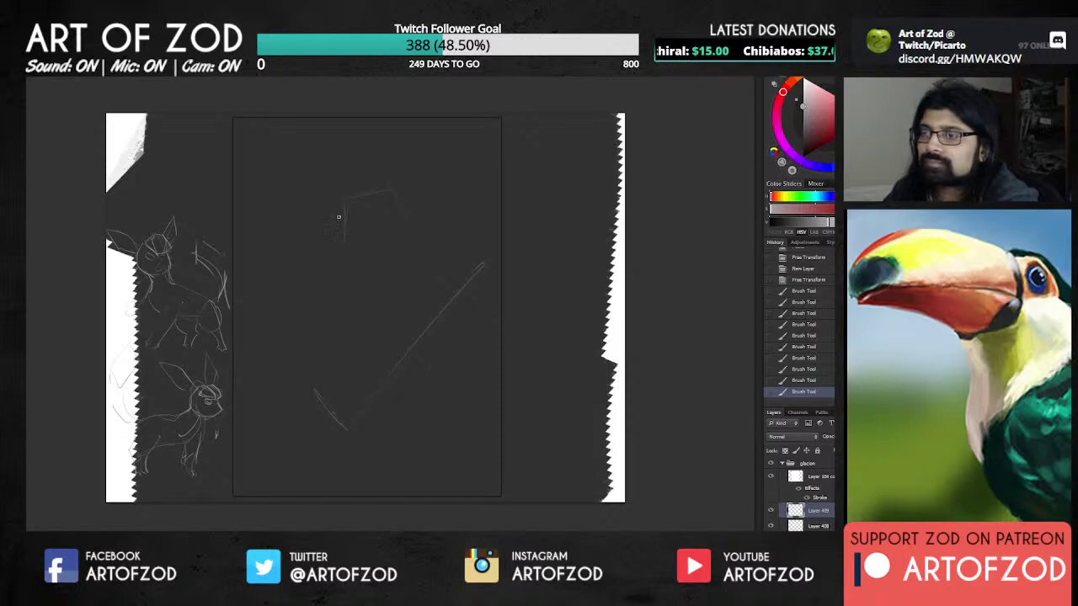
Step: Block in the third pose's angular torso, hips and leg above the diagonal guide, with a short curved tail guide at the hip
{"action": "left_click_drag", "start_coordinate": [345, 240], "coordinate": [345, 243]}
{"action": "mouse_move", "coordinate": [349, 308]}
{"action": "left_mouse_down"}
{"action": "mouse_move", "coordinate": [364, 281]}
{"action": "mouse_move", "coordinate": [317, 339]}
{"action": "mouse_move", "coordinate": [341, 436]}
{"action": "left_mouse_up"}
{"action": "mouse_move", "coordinate": [321, 340]}
{"action": "left_mouse_down"}
{"action": "mouse_move", "coordinate": [338, 410]}
{"action": "mouse_move", "coordinate": [356, 422]}
{"action": "mouse_move", "coordinate": [336, 413]}
{"action": "mouse_move", "coordinate": [361, 423]}
{"action": "left_mouse_up"}
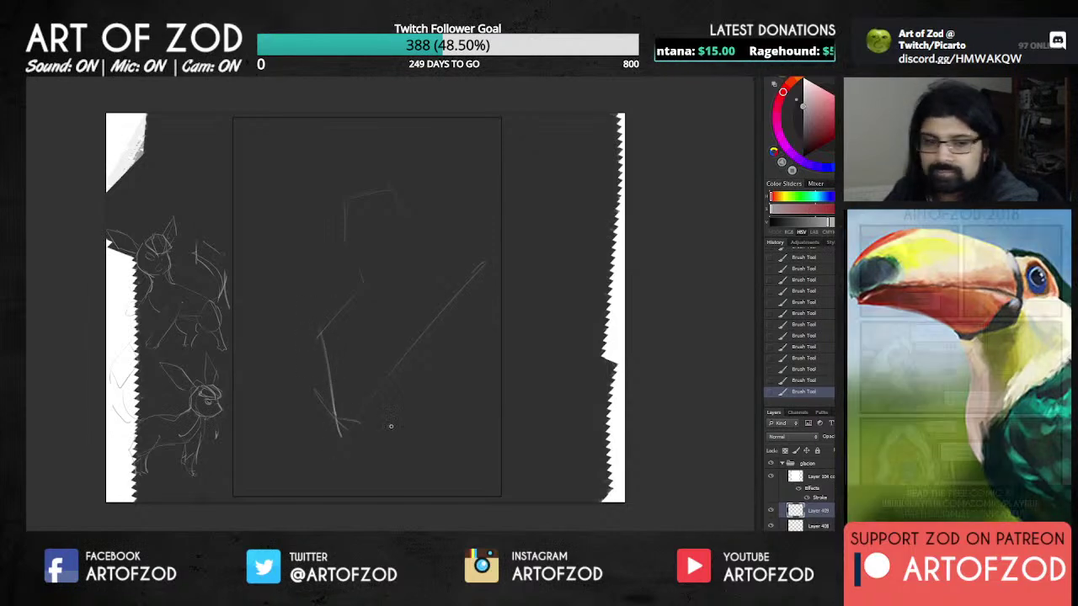
{"action": "left_click_drag", "start_coordinate": [397, 374], "coordinate": [392, 330]}
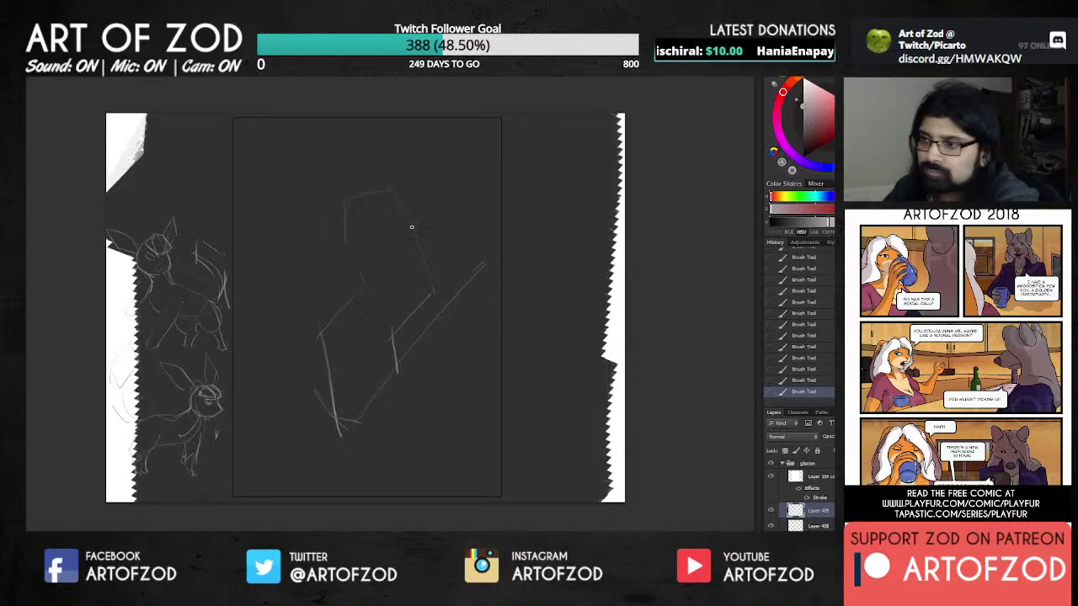
{"action": "left_click_drag", "start_coordinate": [393, 191], "coordinate": [436, 282]}
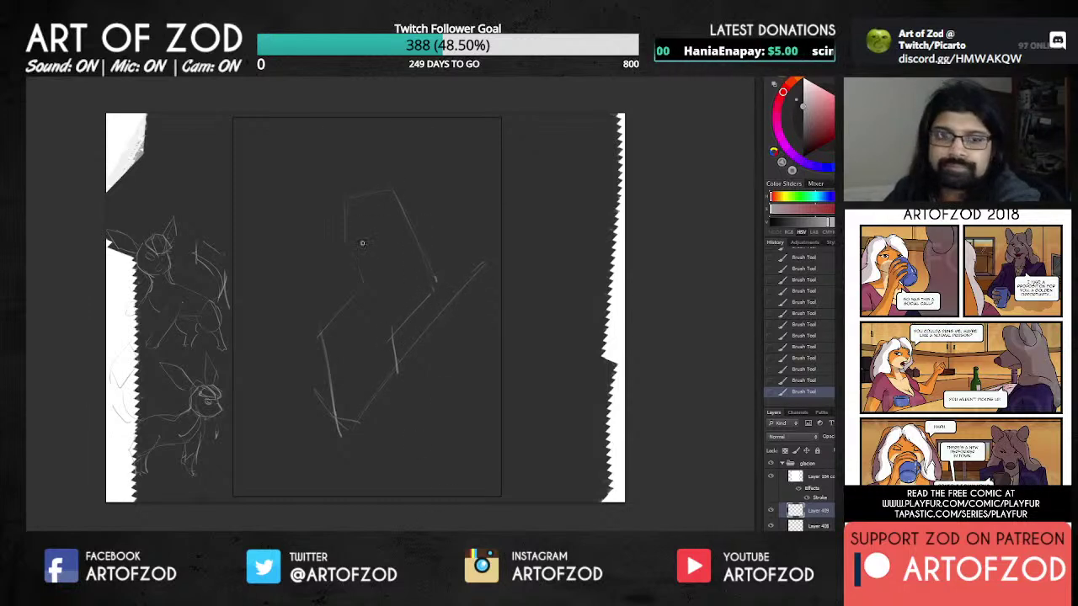
{"action": "left_click_drag", "start_coordinate": [320, 329], "coordinate": [271, 316]}
{"action": "mouse_move", "coordinate": [269, 333]}
{"action": "left_mouse_down"}
{"action": "mouse_move", "coordinate": [291, 348]}
{"action": "mouse_move", "coordinate": [319, 337]}
{"action": "left_mouse_up"}
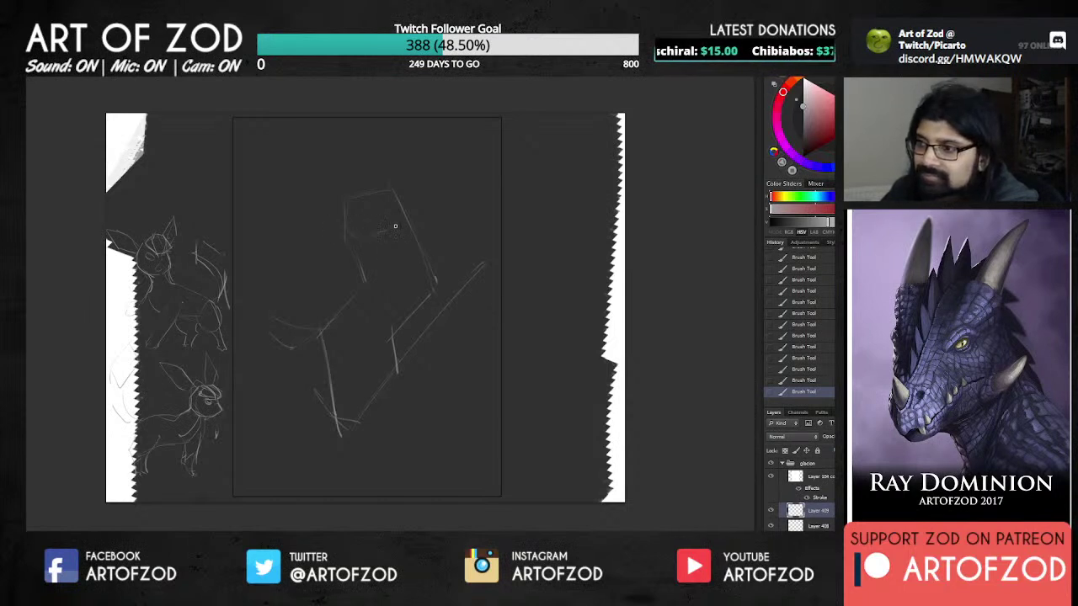
Step: Mark the base of the head, firm up the neck's inner line and round the outer torso contour into a curve
{"action": "left_click_drag", "start_coordinate": [369, 193], "coordinate": [408, 190]}
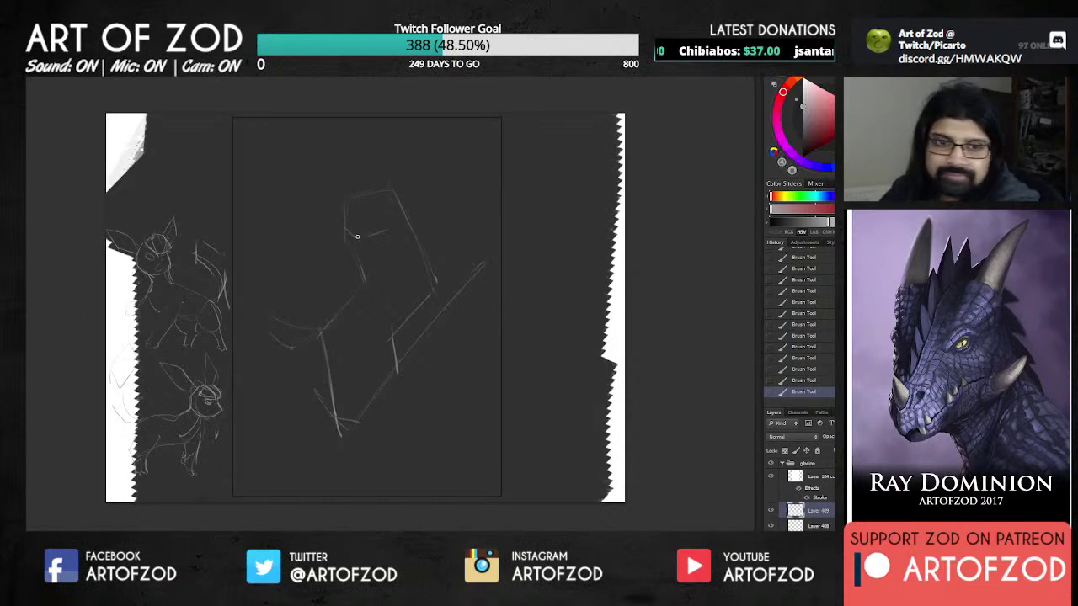
{"action": "left_click_drag", "start_coordinate": [349, 235], "coordinate": [362, 262]}
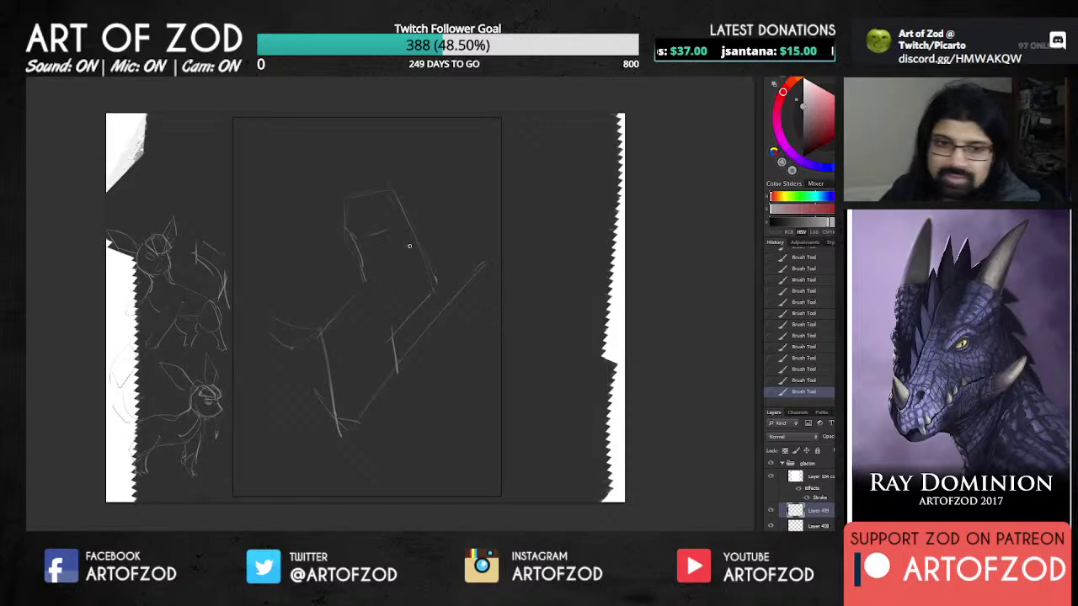
{"action": "left_click_drag", "start_coordinate": [345, 227], "coordinate": [360, 277]}
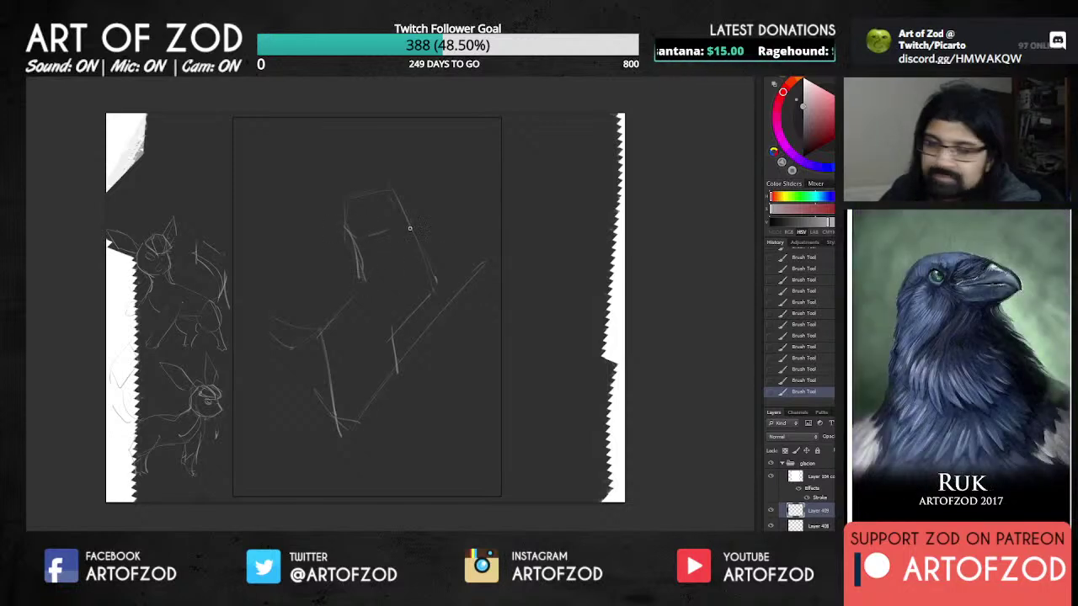
{"action": "left_click_drag", "start_coordinate": [402, 214], "coordinate": [439, 262]}
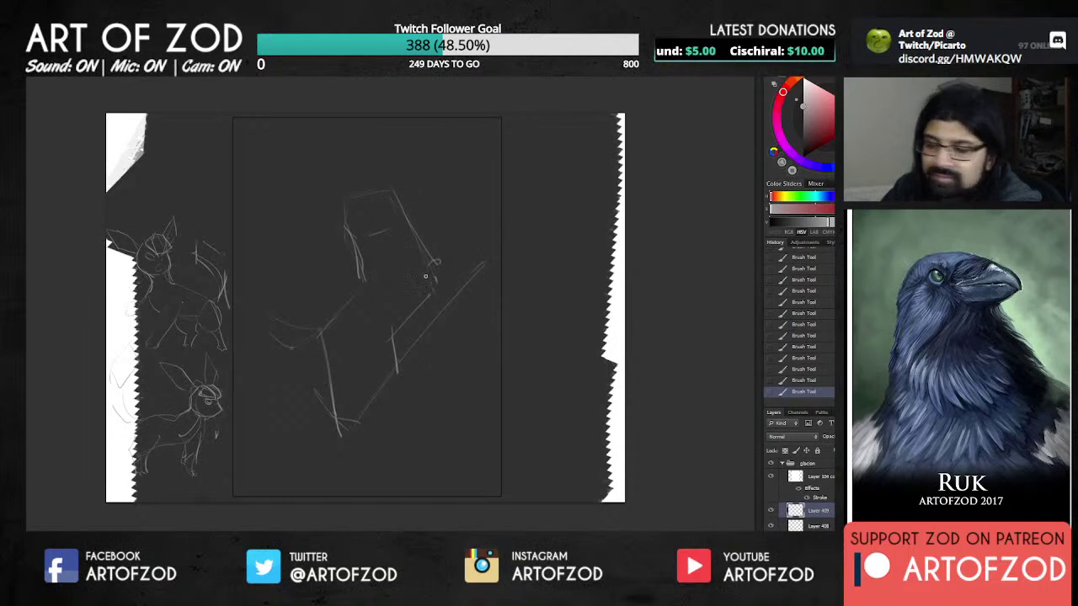
{"action": "left_click_drag", "start_coordinate": [422, 269], "coordinate": [421, 307]}
{"action": "left_click_drag", "start_coordinate": [421, 246], "coordinate": [426, 303]}
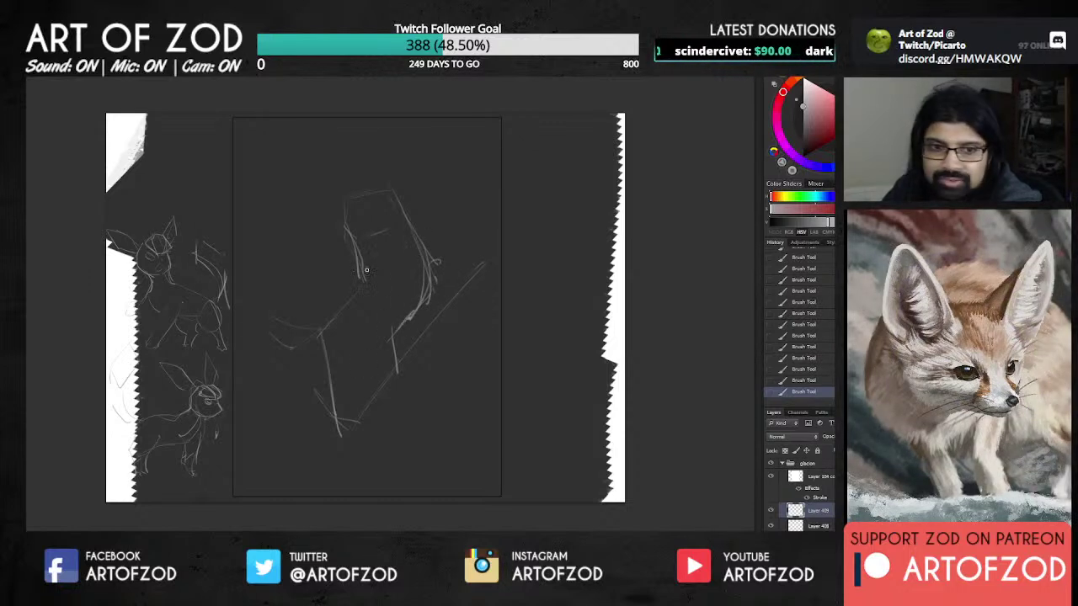
Step: Draw the waist and hip contour and shape two bent hind legs with small feet beneath the torso
{"action": "mouse_move", "coordinate": [364, 262]}
{"action": "left_mouse_down"}
{"action": "mouse_move", "coordinate": [365, 290]}
{"action": "mouse_move", "coordinate": [329, 328]}
{"action": "mouse_move", "coordinate": [345, 376]}
{"action": "left_mouse_up"}
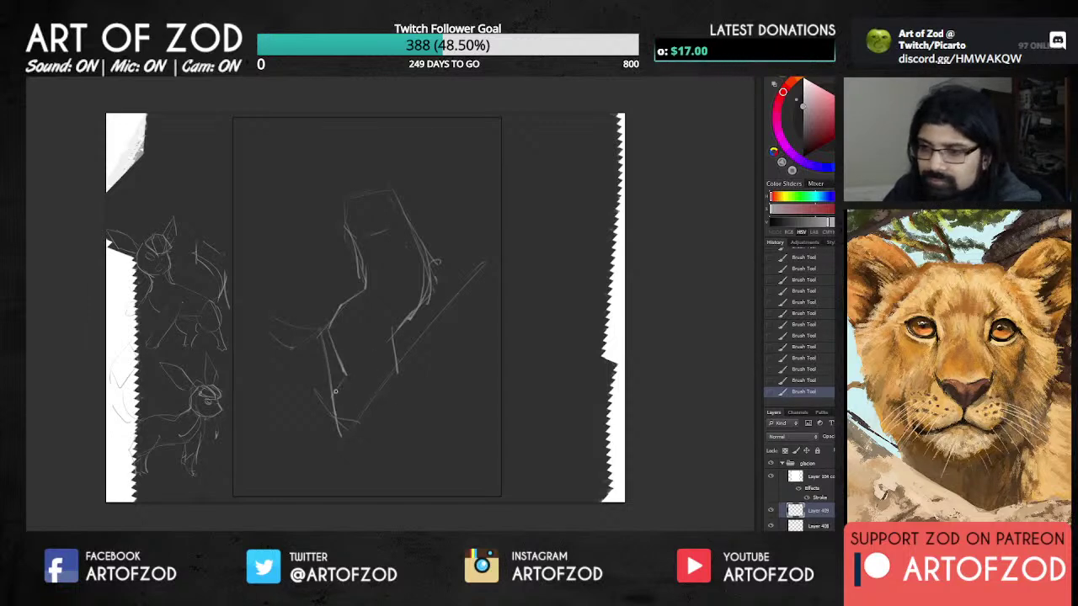
{"action": "mouse_move", "coordinate": [332, 402]}
{"action": "left_mouse_down"}
{"action": "mouse_move", "coordinate": [361, 435]}
{"action": "mouse_move", "coordinate": [372, 427]}
{"action": "mouse_move", "coordinate": [367, 440]}
{"action": "mouse_move", "coordinate": [378, 431]}
{"action": "mouse_move", "coordinate": [359, 406]}
{"action": "mouse_move", "coordinate": [385, 378]}
{"action": "left_mouse_up"}
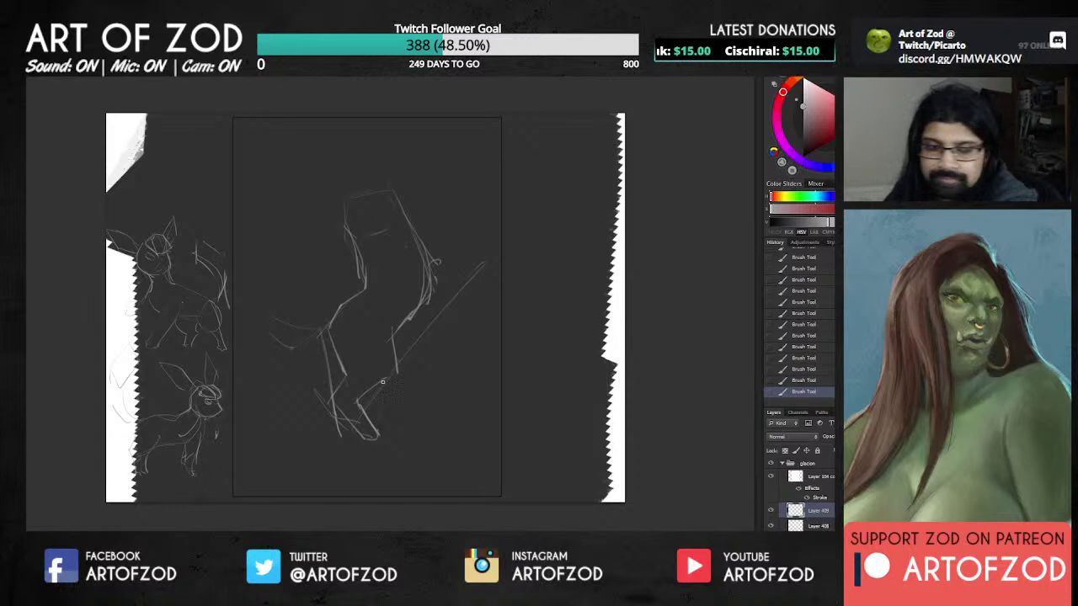
{"action": "left_click_drag", "start_coordinate": [379, 327], "coordinate": [391, 373]}
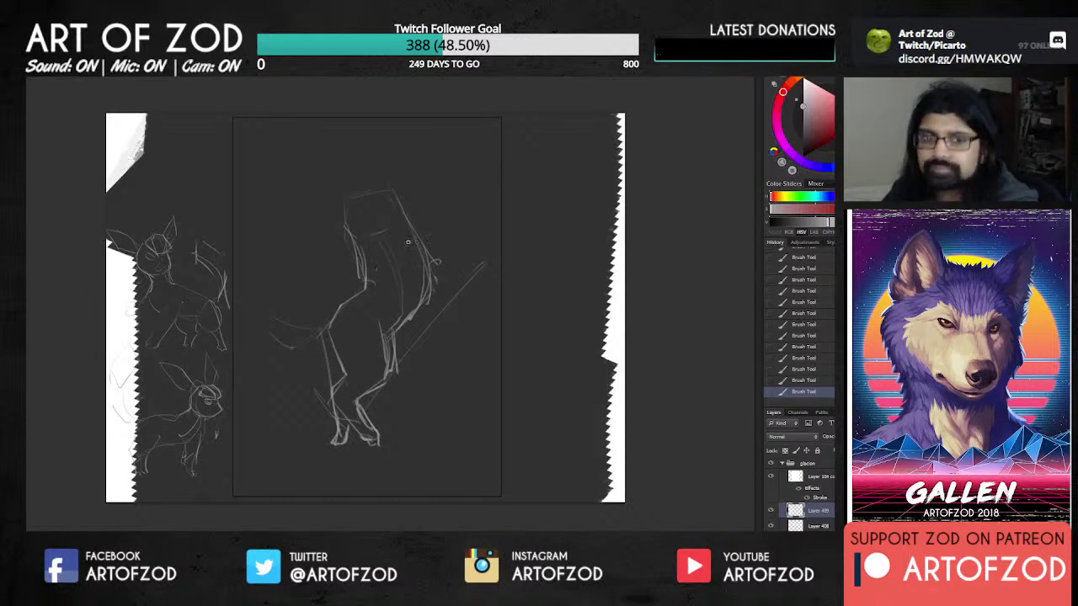
Step: Contour the side of the head and the nape, and try two long pointed ears before erasing them
{"action": "left_click_drag", "start_coordinate": [339, 217], "coordinate": [354, 238]}
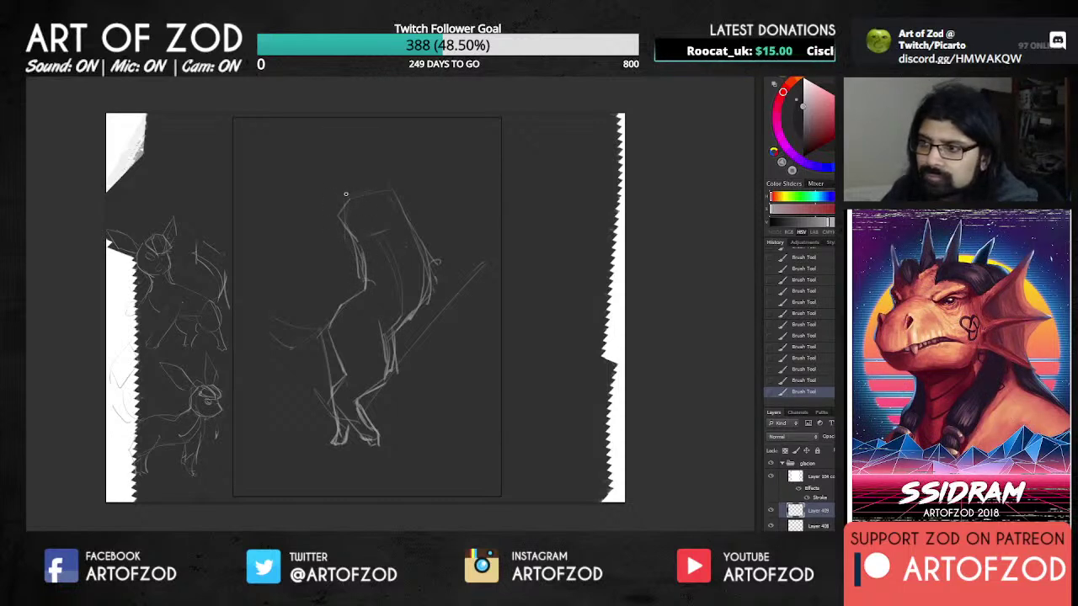
{"action": "mouse_move", "coordinate": [291, 150]}
{"action": "left_mouse_down"}
{"action": "mouse_move", "coordinate": [339, 202]}
{"action": "mouse_move", "coordinate": [390, 186]}
{"action": "mouse_move", "coordinate": [408, 146]}
{"action": "left_mouse_up"}
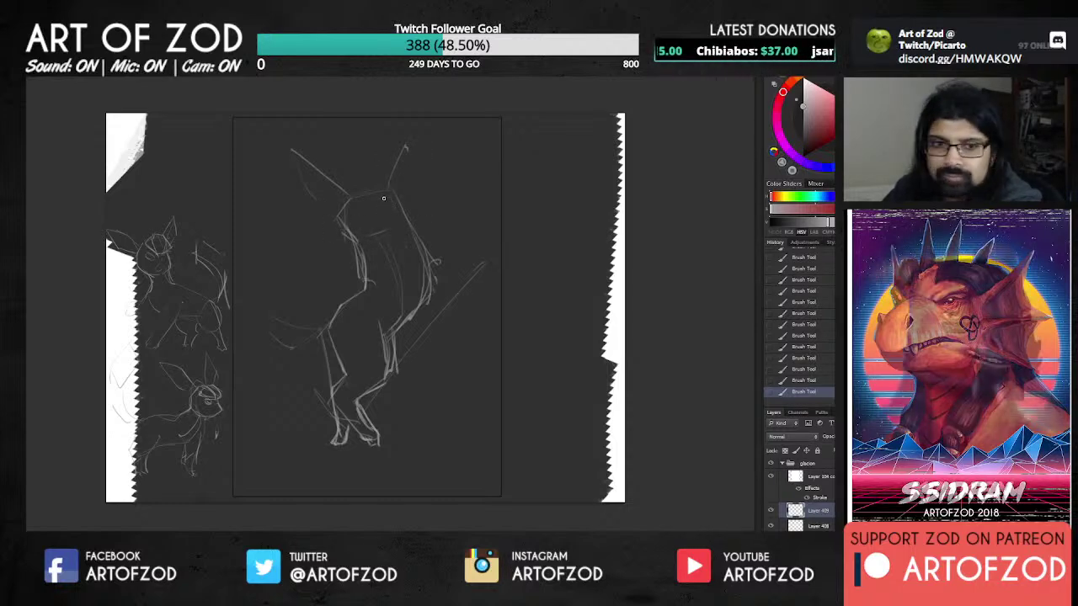
{"action": "mouse_move", "coordinate": [385, 191]}
{"action": "left_mouse_down"}
{"action": "mouse_move", "coordinate": [405, 225]}
{"action": "mouse_move", "coordinate": [381, 191]}
{"action": "mouse_move", "coordinate": [418, 240]}
{"action": "left_mouse_up"}
{"action": "key", "text": "e"}
{"action": "mouse_move", "coordinate": [308, 145]}
{"action": "left_mouse_down"}
{"action": "mouse_move", "coordinate": [336, 183]}
{"action": "mouse_move", "coordinate": [390, 174]}
{"action": "left_mouse_up"}
{"action": "key", "text": "b"}
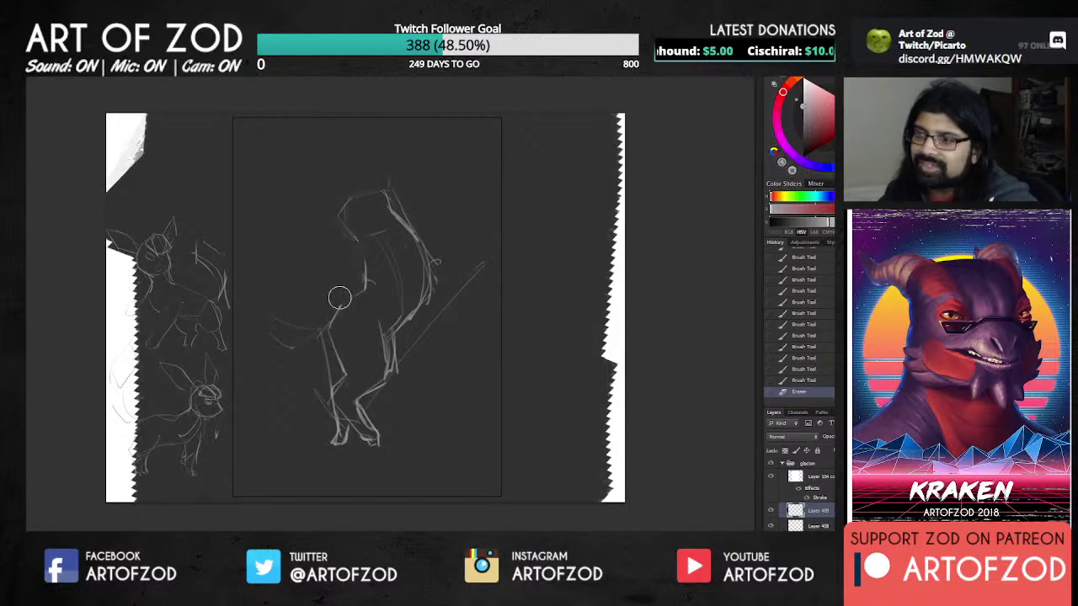
Step: Erase the waist line between torso and hip and redraw it with a smoother bend
{"action": "left_click", "coordinate": [339, 297]}
{"action": "key", "text": "b"}
{"action": "mouse_move", "coordinate": [366, 276]}
{"action": "left_mouse_down"}
{"action": "mouse_move", "coordinate": [317, 357]}
{"action": "mouse_move", "coordinate": [364, 290]}
{"action": "left_mouse_up"}
{"action": "left_click_drag", "start_coordinate": [337, 322], "coordinate": [360, 295]}
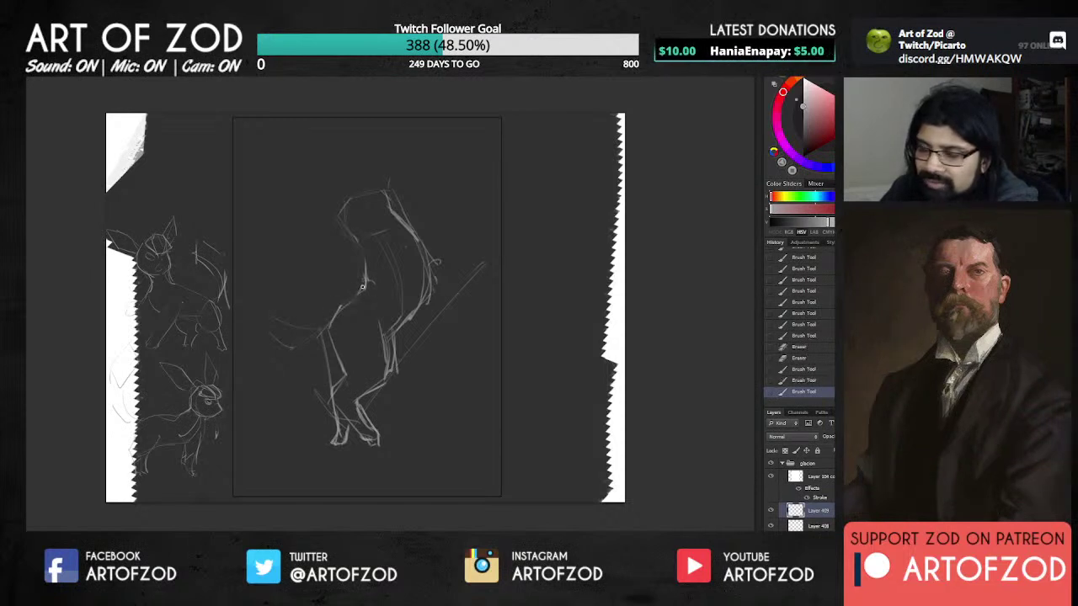
Step: Round the head into a ball with crossing face guidelines, and add the chest and front-shoulder lines below it
{"action": "mouse_move", "coordinate": [362, 250]}
{"action": "left_mouse_down"}
{"action": "mouse_move", "coordinate": [360, 292]}
{"action": "mouse_move", "coordinate": [376, 288]}
{"action": "left_mouse_up"}
{"action": "mouse_move", "coordinate": [373, 292]}
{"action": "left_mouse_down"}
{"action": "mouse_move", "coordinate": [364, 251]}
{"action": "mouse_move", "coordinate": [379, 253]}
{"action": "left_mouse_up"}
{"action": "left_click_drag", "start_coordinate": [385, 236], "coordinate": [396, 238]}
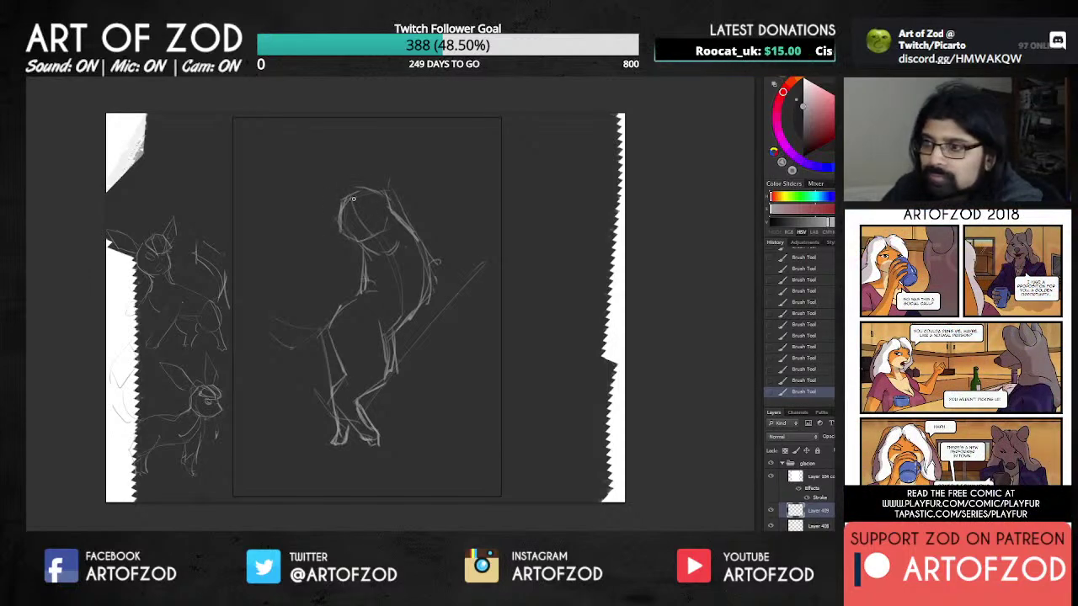
{"action": "left_click_drag", "start_coordinate": [348, 212], "coordinate": [367, 205]}
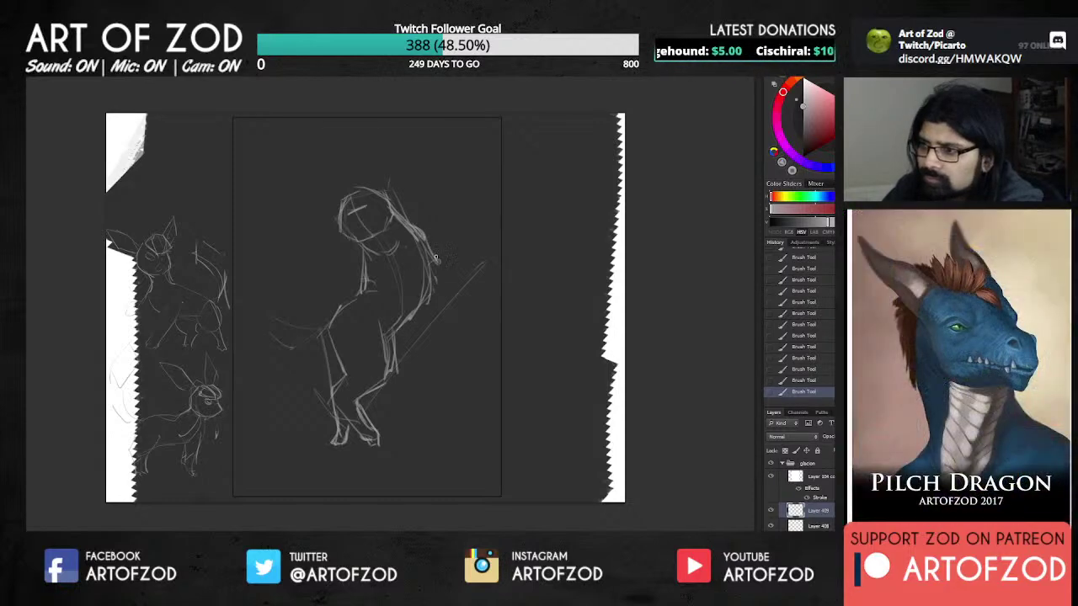
Step: Draw one foreleg reaching out to the diagonal guide and another hanging across the belly, and reinforce the side, hip and hind-leg contours
{"action": "mouse_move", "coordinate": [440, 273]}
{"action": "left_mouse_down"}
{"action": "mouse_move", "coordinate": [445, 311]}
{"action": "mouse_move", "coordinate": [459, 310]}
{"action": "left_mouse_up"}
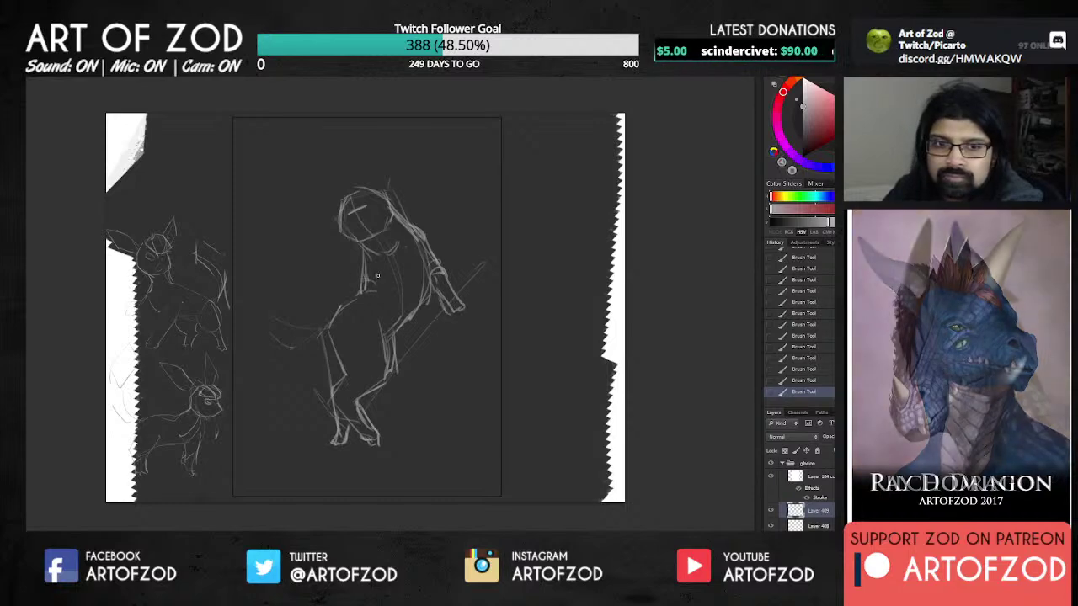
{"action": "left_click_drag", "start_coordinate": [363, 252], "coordinate": [373, 288]}
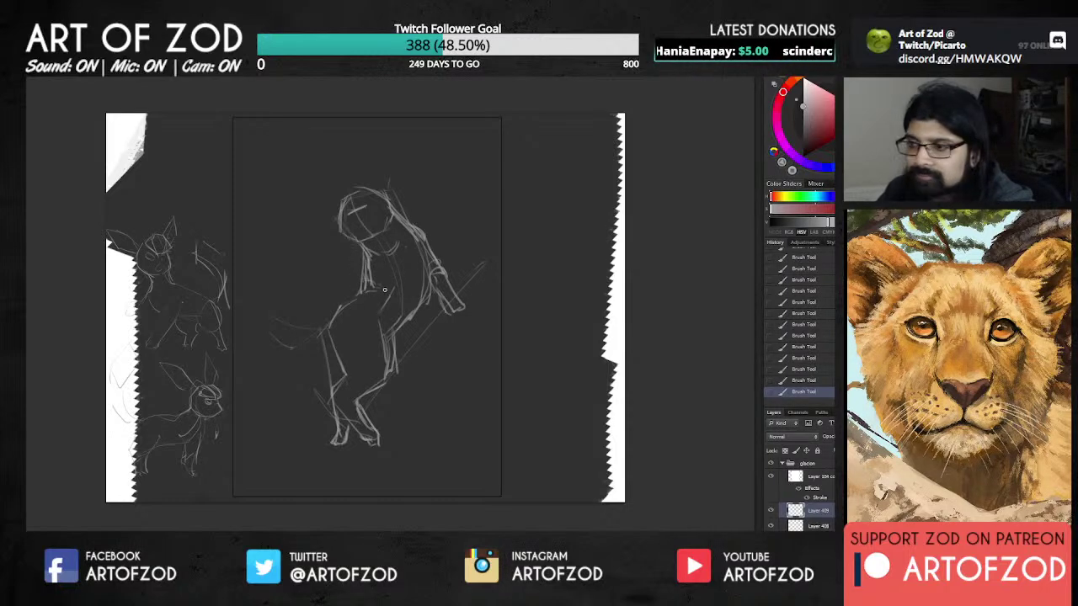
{"action": "mouse_move", "coordinate": [368, 294]}
{"action": "left_mouse_down"}
{"action": "mouse_move", "coordinate": [371, 331]}
{"action": "mouse_move", "coordinate": [378, 288]}
{"action": "mouse_move", "coordinate": [400, 284]}
{"action": "mouse_move", "coordinate": [389, 310]}
{"action": "mouse_move", "coordinate": [368, 287]}
{"action": "mouse_move", "coordinate": [376, 325]}
{"action": "left_mouse_up"}
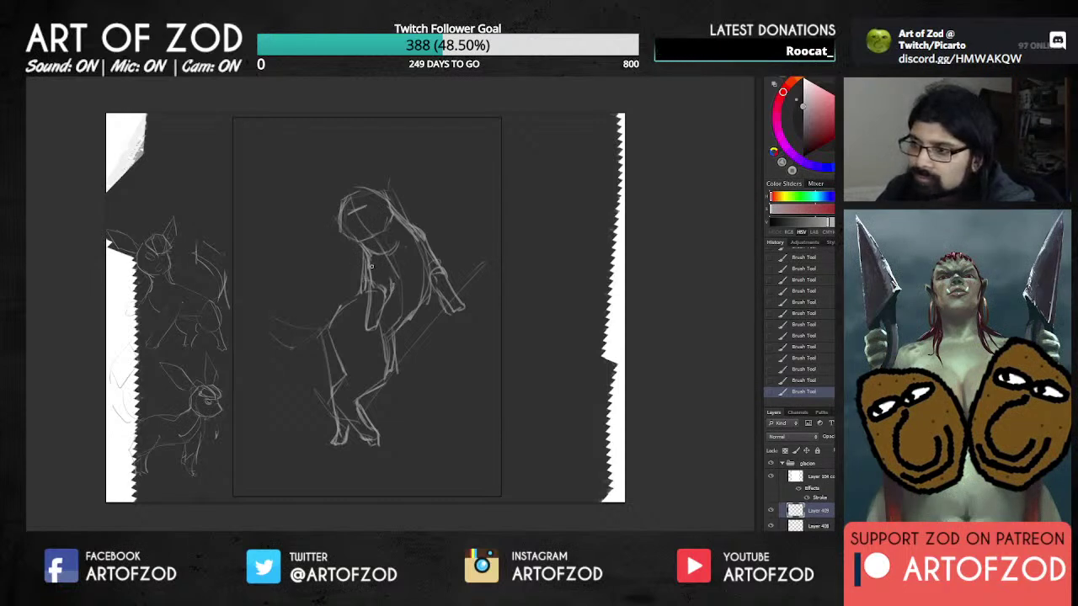
{"action": "left_click_drag", "start_coordinate": [366, 251], "coordinate": [370, 292]}
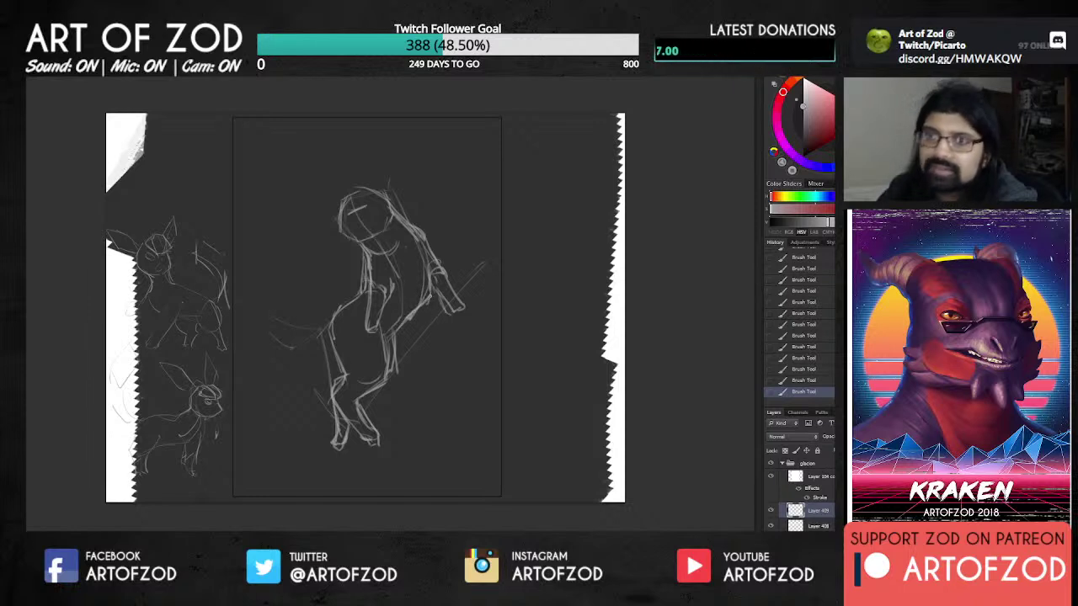
Step: Nudge the selected hips and legs up and to the right under the torso, and shift the whole figure slightly left
{"action": "mouse_move", "coordinate": [303, 286]}
{"action": "left_mouse_down"}
{"action": "mouse_move", "coordinate": [403, 455]}
{"action": "mouse_move", "coordinate": [409, 334]}
{"action": "mouse_move", "coordinate": [365, 296]}
{"action": "mouse_move", "coordinate": [308, 286]}
{"action": "left_mouse_up"}
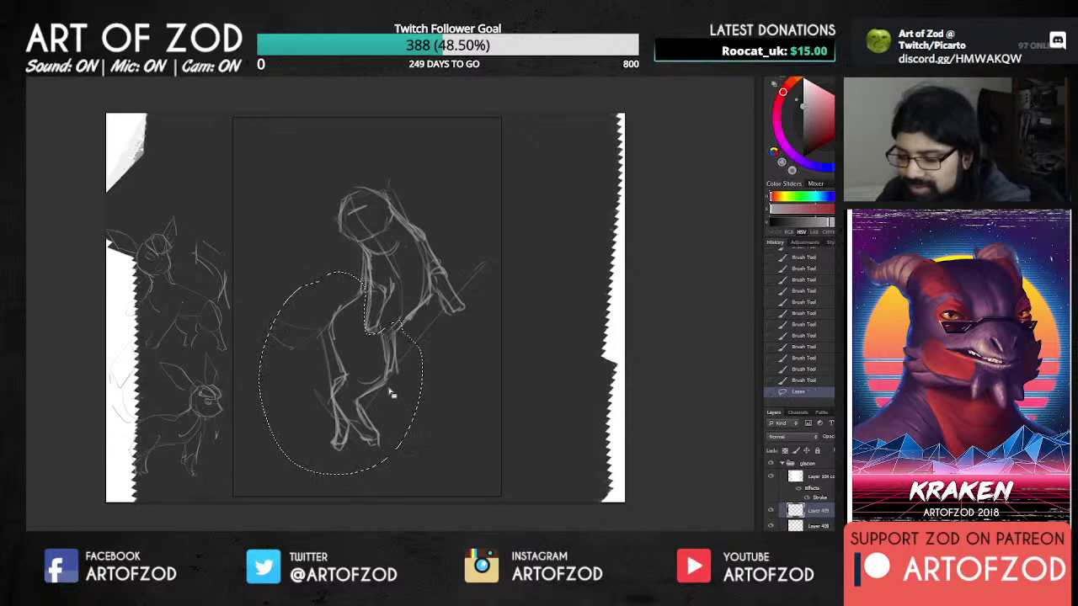
{"action": "left_click_drag", "start_coordinate": [388, 392], "coordinate": [394, 386]}
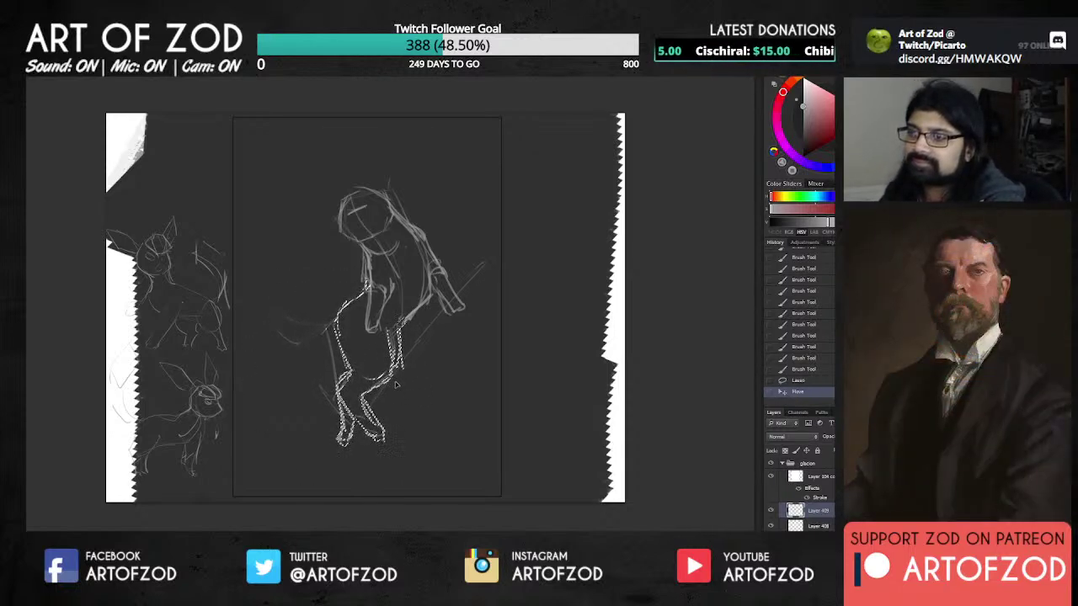
{"action": "key", "text": "ctrl+d"}
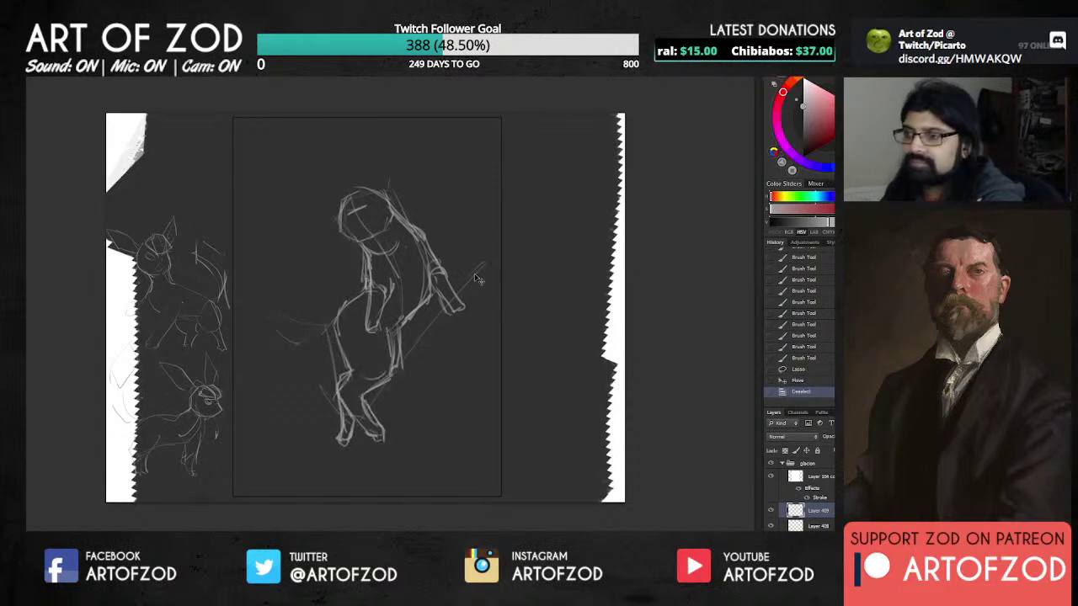
{"action": "left_click_drag", "start_coordinate": [461, 317], "coordinate": [450, 319]}
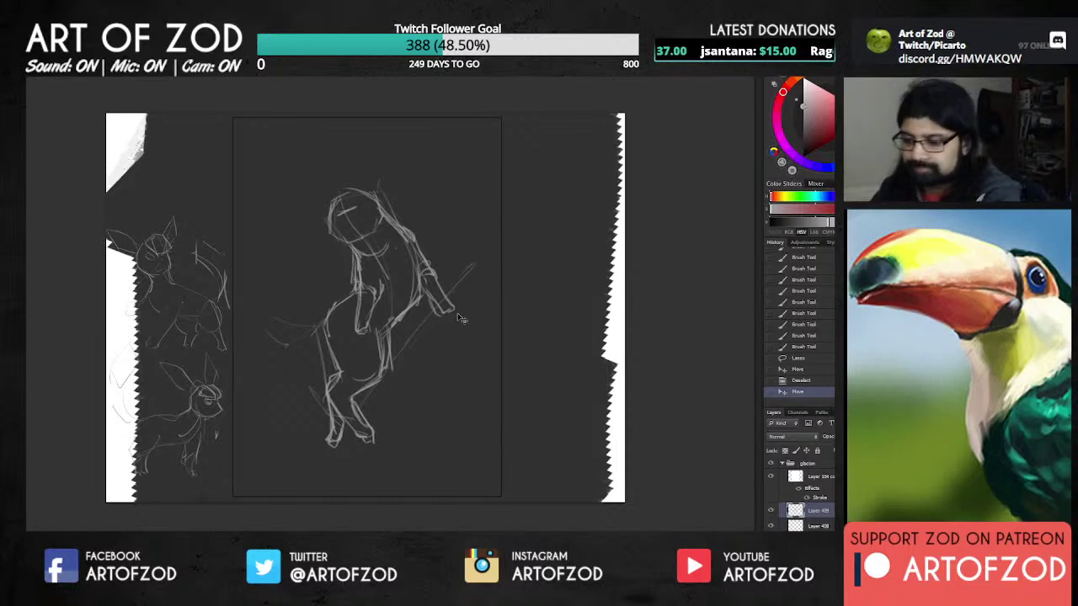
Step: Erase the lines around the figure's hanging arm and redraw the forearm and paw in front of the hip
{"action": "key", "text": "e"}
{"action": "left_click_drag", "start_coordinate": [382, 284], "coordinate": [384, 275]}
{"action": "key", "text": "b"}
{"action": "mouse_move", "coordinate": [359, 308]}
{"action": "left_mouse_down"}
{"action": "mouse_move", "coordinate": [352, 330]}
{"action": "mouse_move", "coordinate": [364, 339]}
{"action": "left_mouse_up"}
{"action": "mouse_move", "coordinate": [357, 337]}
{"action": "left_mouse_down"}
{"action": "mouse_move", "coordinate": [369, 333]}
{"action": "mouse_move", "coordinate": [362, 288]}
{"action": "left_mouse_up"}
{"action": "mouse_move", "coordinate": [363, 288]}
{"action": "left_mouse_down"}
{"action": "mouse_move", "coordinate": [353, 258]}
{"action": "mouse_move", "coordinate": [357, 271]}
{"action": "left_mouse_up"}
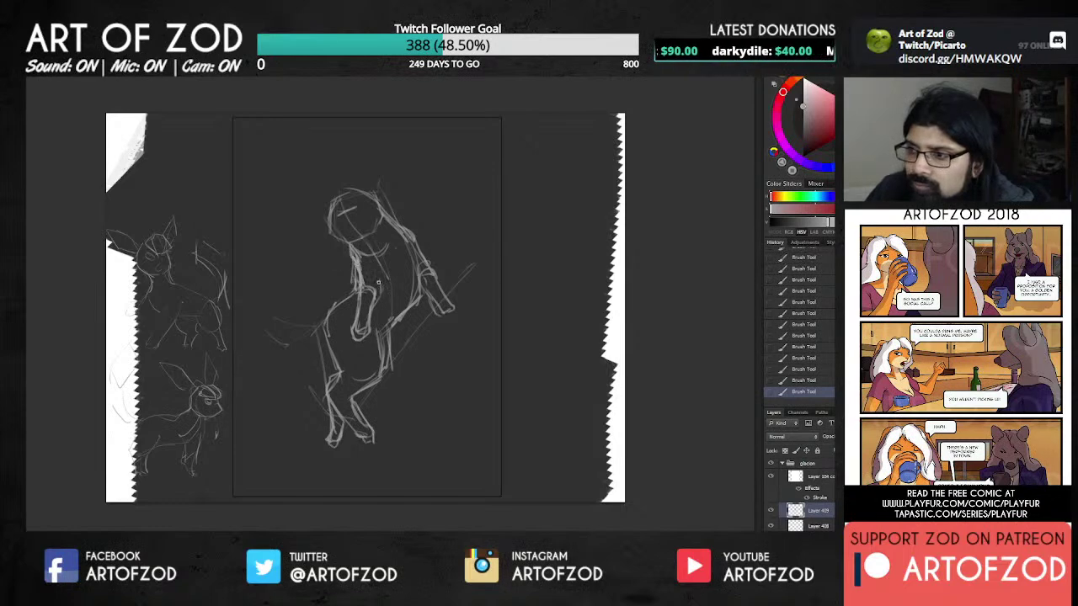
Step: Refine the chest and waist lines and strengthen the shoulder and upper part of the outstretched arm
{"action": "mouse_move", "coordinate": [337, 238]}
{"action": "left_mouse_down"}
{"action": "mouse_move", "coordinate": [354, 287]}
{"action": "mouse_move", "coordinate": [376, 303]}
{"action": "mouse_move", "coordinate": [379, 290]}
{"action": "mouse_move", "coordinate": [384, 330]}
{"action": "left_mouse_up"}
{"action": "key", "text": "b"}
{"action": "key", "text": "b"}
{"action": "left_click_drag", "start_coordinate": [395, 290], "coordinate": [391, 313]}
{"action": "mouse_move", "coordinate": [388, 280]}
{"action": "left_mouse_down"}
{"action": "mouse_move", "coordinate": [372, 247]}
{"action": "mouse_move", "coordinate": [420, 282]}
{"action": "mouse_move", "coordinate": [413, 252]}
{"action": "left_mouse_up"}
{"action": "left_click_drag", "start_coordinate": [414, 255], "coordinate": [417, 250]}
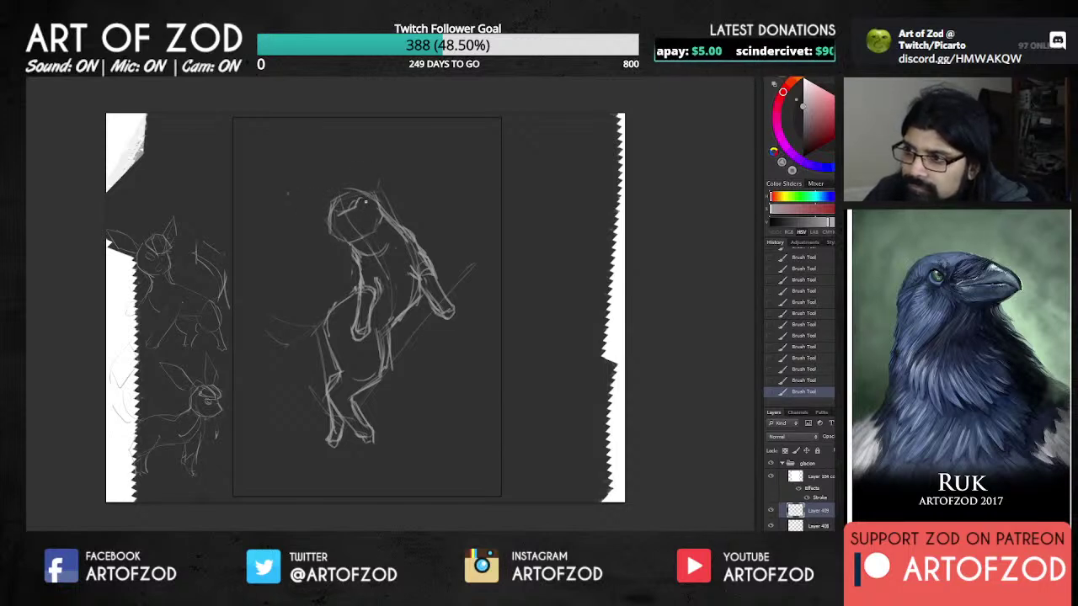
Step: Rework the head's outline and facial marks, and sketch a small round head study with an ear line beside it
{"action": "mouse_move", "coordinate": [360, 192]}
{"action": "left_mouse_down"}
{"action": "mouse_move", "coordinate": [349, 185]}
{"action": "mouse_move", "coordinate": [325, 195]}
{"action": "left_mouse_up"}
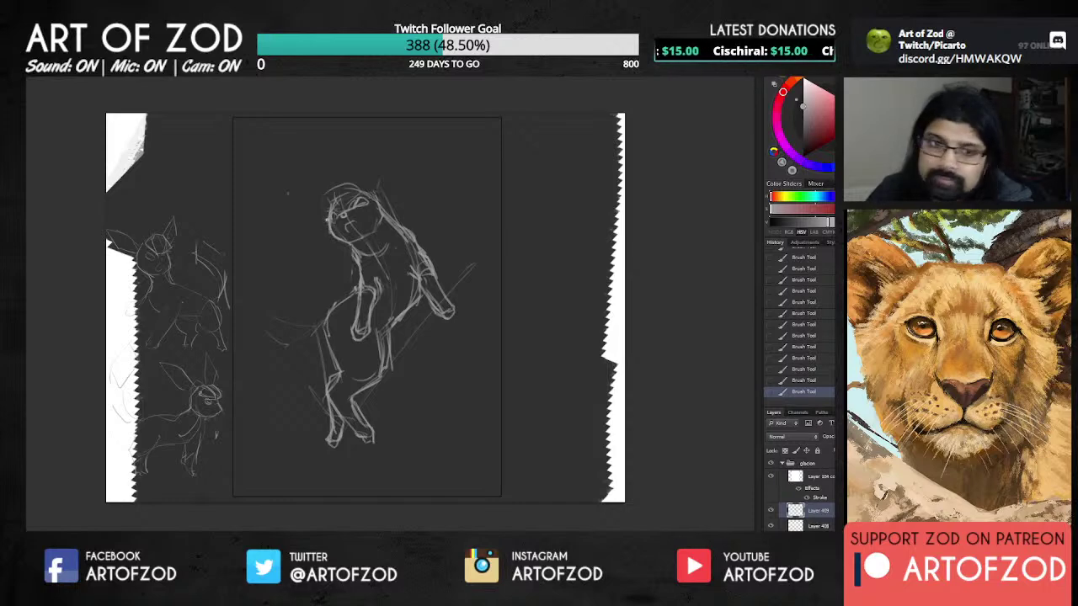
{"action": "mouse_move", "coordinate": [317, 217]}
{"action": "left_mouse_down"}
{"action": "mouse_move", "coordinate": [299, 227]}
{"action": "mouse_move", "coordinate": [308, 239]}
{"action": "left_mouse_up"}
{"action": "left_click_drag", "start_coordinate": [273, 171], "coordinate": [296, 204]}
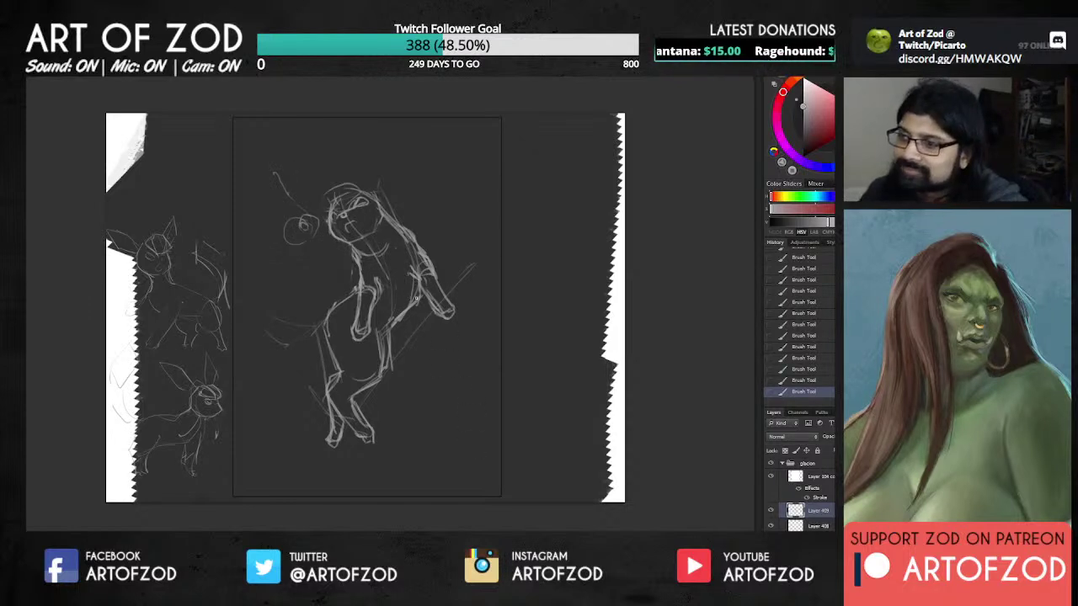
Step: Lasso the hips and legs, move them slightly up and to the right, and clear the selection
{"action": "left_click_drag", "start_coordinate": [415, 283], "coordinate": [405, 307]}
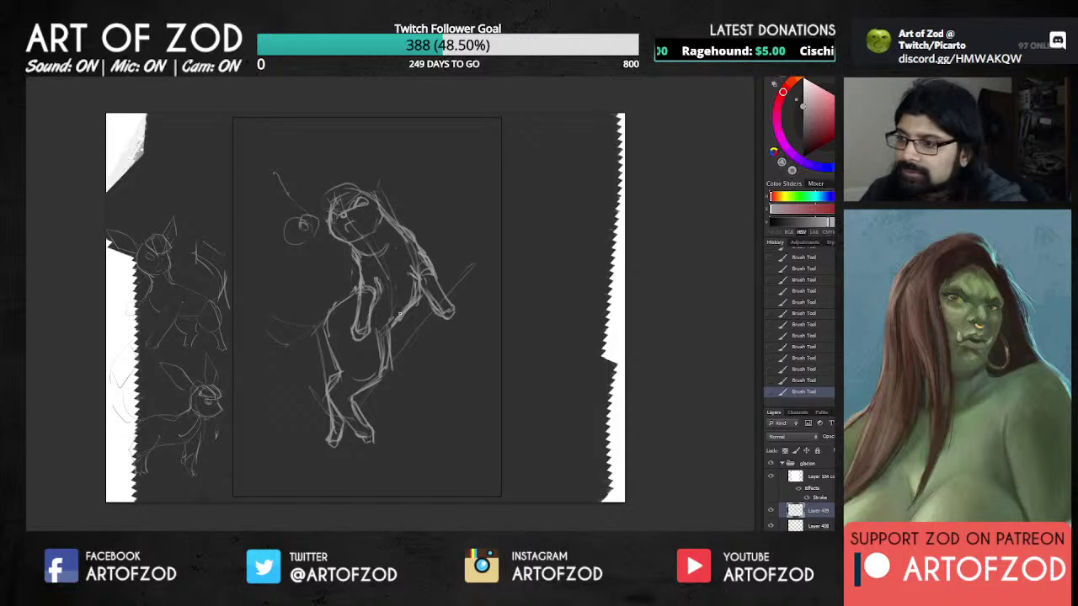
{"action": "mouse_move", "coordinate": [324, 291]}
{"action": "left_mouse_down"}
{"action": "mouse_move", "coordinate": [290, 415]}
{"action": "mouse_move", "coordinate": [367, 467]}
{"action": "mouse_move", "coordinate": [399, 372]}
{"action": "mouse_move", "coordinate": [396, 341]}
{"action": "mouse_move", "coordinate": [376, 326]}
{"action": "mouse_move", "coordinate": [364, 370]}
{"action": "mouse_move", "coordinate": [336, 349]}
{"action": "mouse_move", "coordinate": [348, 310]}
{"action": "mouse_move", "coordinate": [328, 289]}
{"action": "left_mouse_up"}
{"action": "left_click_drag", "start_coordinate": [391, 367], "coordinate": [362, 368]}
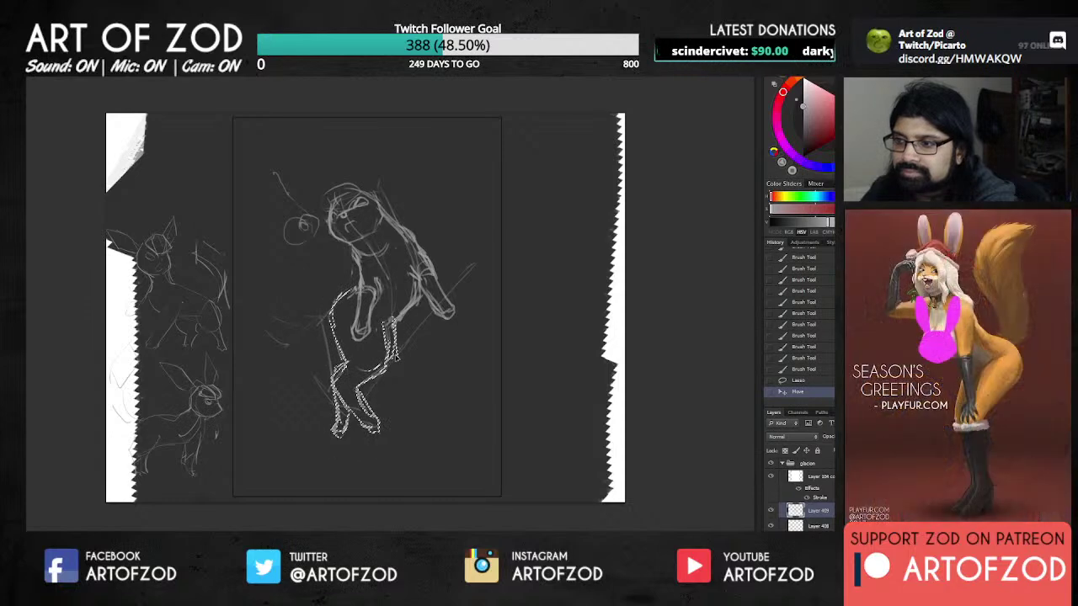
{"action": "key", "text": "ctrl+d"}
Step: Erase the old tail and stray guide lines beside the hips with an enlarged eraser
{"action": "key", "text": "e"}
{"action": "mouse_move", "coordinate": [343, 284]}
{"action": "left_mouse_down"}
{"action": "mouse_move", "coordinate": [318, 257]}
{"action": "mouse_move", "coordinate": [327, 296]}
{"action": "mouse_move", "coordinate": [313, 283]}
{"action": "mouse_move", "coordinate": [261, 284]}
{"action": "mouse_move", "coordinate": [277, 338]}
{"action": "left_mouse_up"}
{"action": "key", "text": "bracketright"}
{"action": "key", "text": "bracketright"}
{"action": "key", "text": "bracketright"}
{"action": "mouse_move", "coordinate": [309, 281]}
{"action": "left_mouse_down"}
{"action": "mouse_move", "coordinate": [314, 337]}
{"action": "mouse_move", "coordinate": [305, 296]}
{"action": "left_mouse_up"}
{"action": "mouse_move", "coordinate": [306, 296]}
{"action": "left_mouse_down"}
{"action": "mouse_move", "coordinate": [311, 324]}
{"action": "mouse_move", "coordinate": [279, 336]}
{"action": "left_mouse_up"}
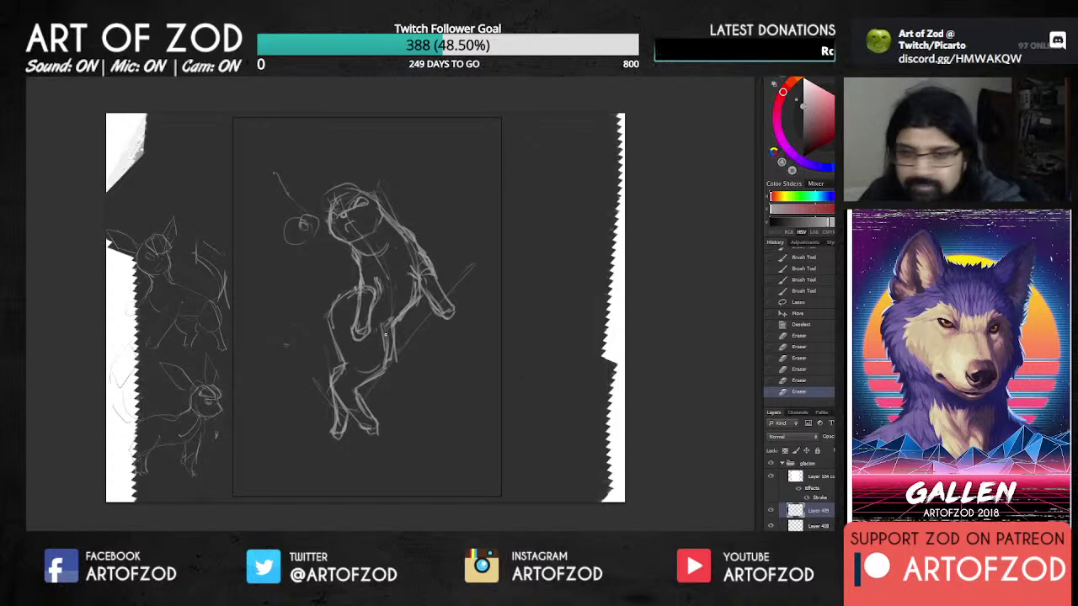
Step: Redraw the hip, thigh and waist contours to join the torso to the legs, and band the hanging forearm
{"action": "mouse_move", "coordinate": [416, 273]}
{"action": "left_mouse_down"}
{"action": "mouse_move", "coordinate": [407, 307]}
{"action": "mouse_move", "coordinate": [341, 296]}
{"action": "mouse_move", "coordinate": [355, 288]}
{"action": "mouse_move", "coordinate": [342, 295]}
{"action": "mouse_move", "coordinate": [334, 329]}
{"action": "mouse_move", "coordinate": [345, 367]}
{"action": "left_mouse_up"}
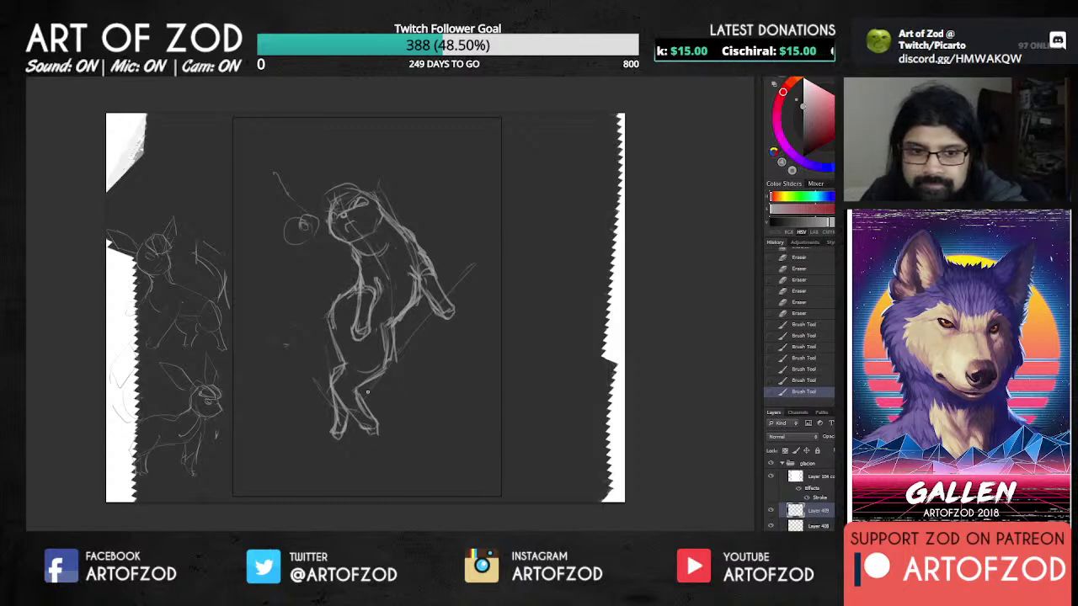
{"action": "left_click_drag", "start_coordinate": [330, 320], "coordinate": [341, 367]}
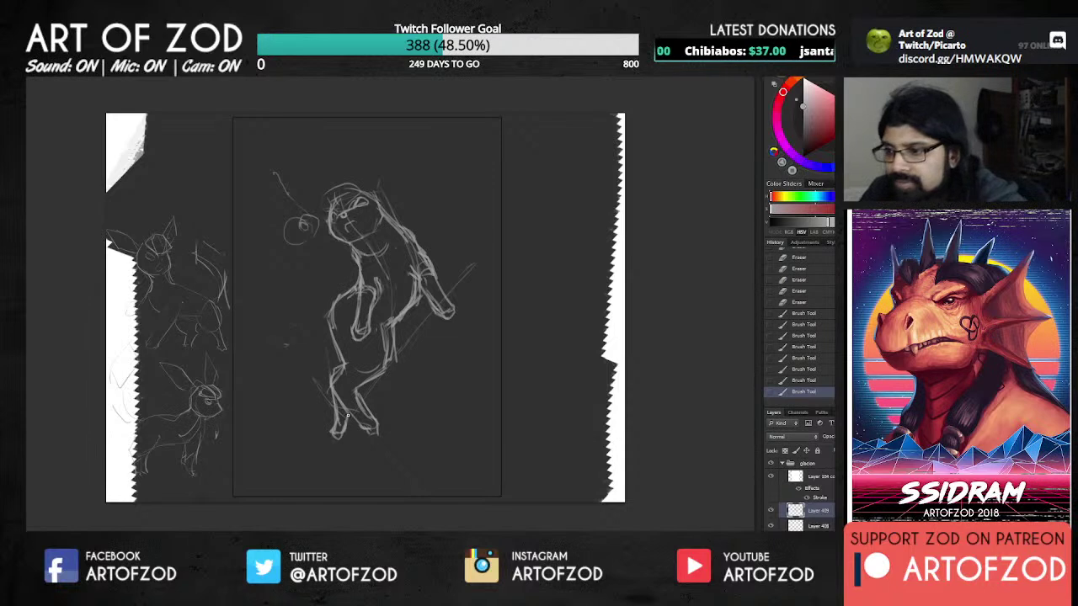
{"action": "left_click_drag", "start_coordinate": [392, 352], "coordinate": [389, 325]}
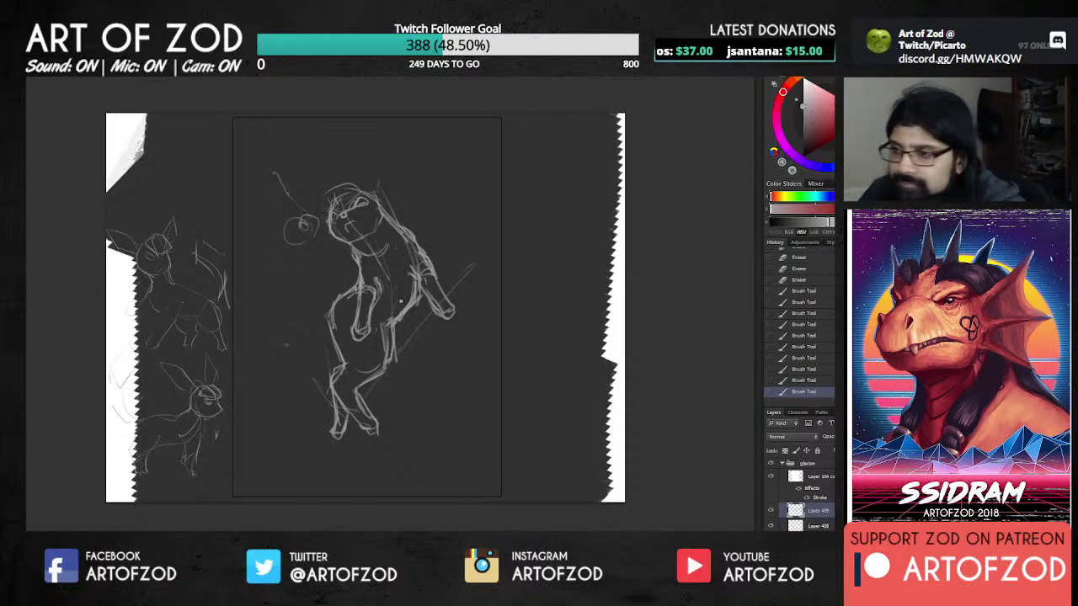
{"action": "left_click_drag", "start_coordinate": [399, 281], "coordinate": [406, 305]}
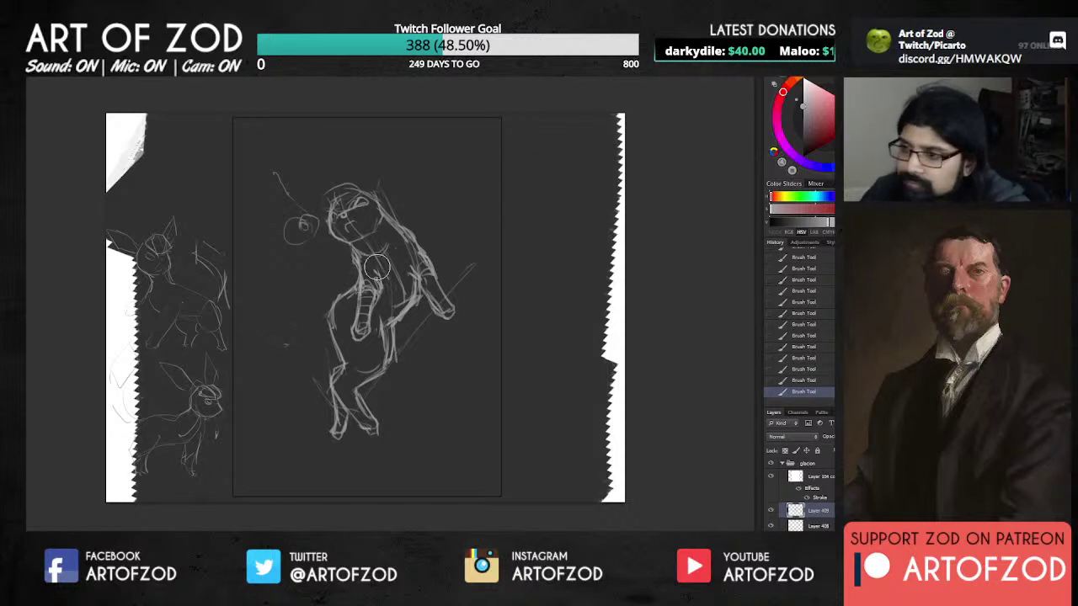
Step: Erase the rough lines at the throat, redraw the jaw and neck, and strengthen the back of the head
{"action": "mouse_move", "coordinate": [373, 278]}
{"action": "left_mouse_down"}
{"action": "mouse_move", "coordinate": [379, 269]}
{"action": "mouse_move", "coordinate": [359, 250]}
{"action": "left_mouse_up"}
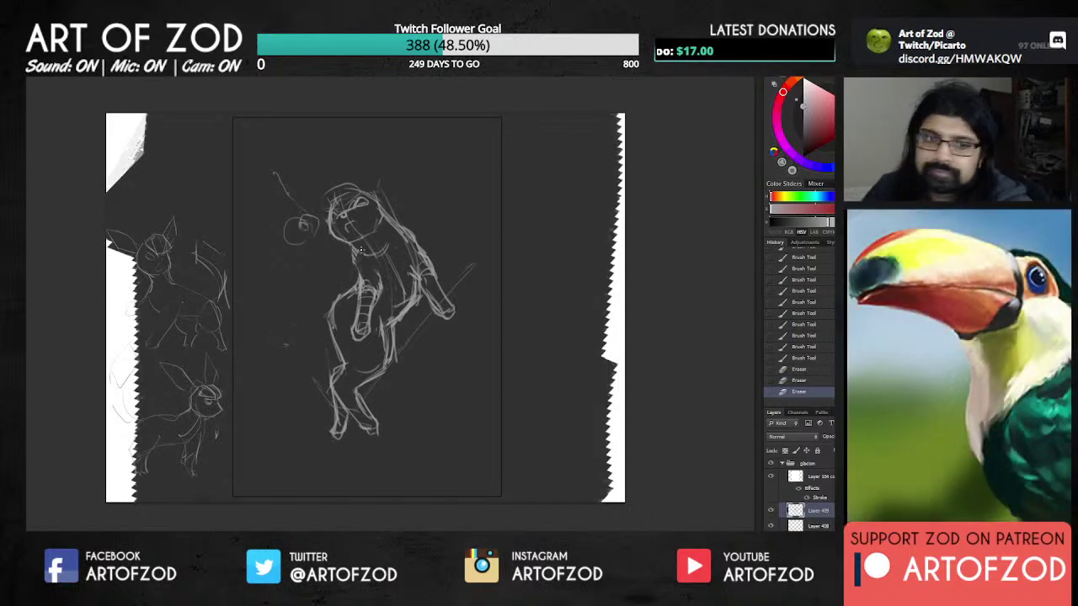
{"action": "key", "text": "b"}
{"action": "left_click_drag", "start_coordinate": [348, 242], "coordinate": [364, 253]}
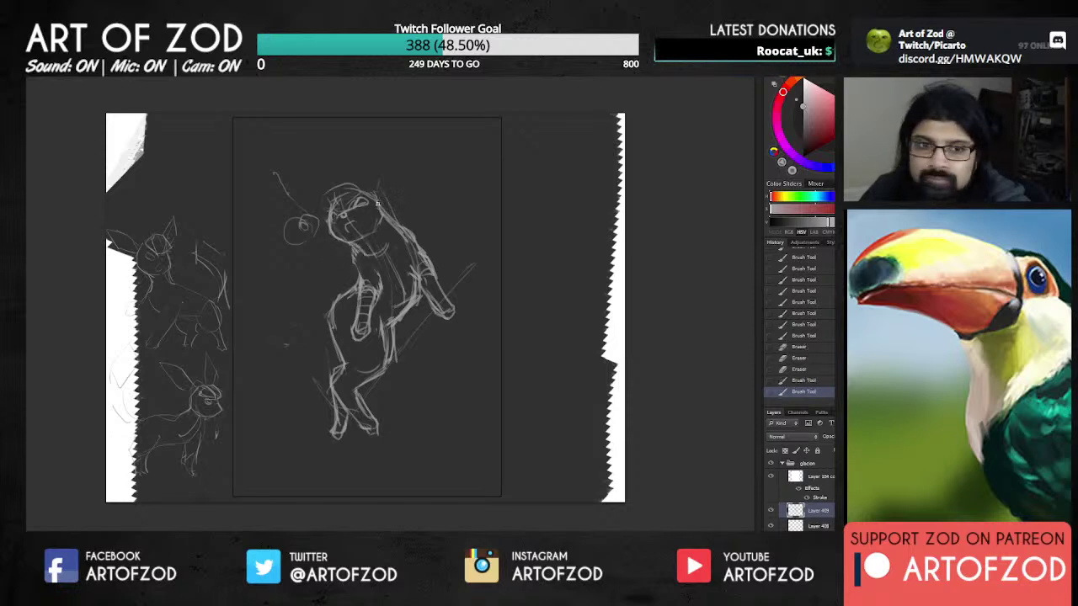
{"action": "left_click_drag", "start_coordinate": [374, 201], "coordinate": [377, 205]}
{"action": "mouse_move", "coordinate": [375, 199]}
{"action": "left_mouse_down"}
{"action": "mouse_move", "coordinate": [396, 226]}
{"action": "mouse_move", "coordinate": [374, 193]}
{"action": "mouse_move", "coordinate": [352, 190]}
{"action": "mouse_move", "coordinate": [369, 186]}
{"action": "left_mouse_up"}
Step: Try erasing the muzzle marks and redrawing the nose and mouth lower on the face
{"action": "key", "text": "e"}
{"action": "key", "text": "b"}
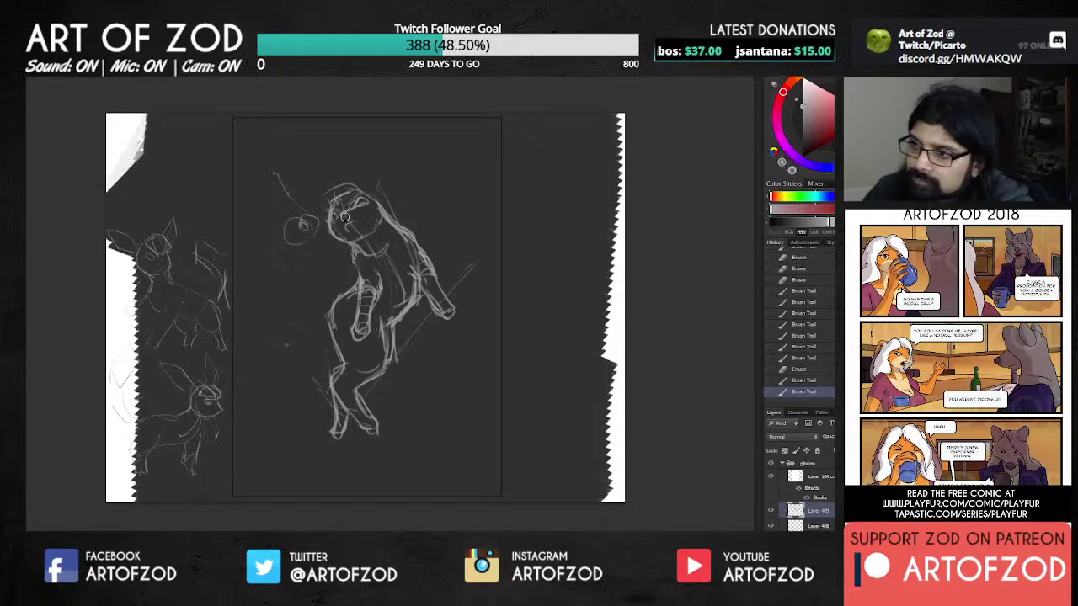
{"action": "key", "text": "e"}
{"action": "left_click_drag", "start_coordinate": [341, 227], "coordinate": [341, 211]}
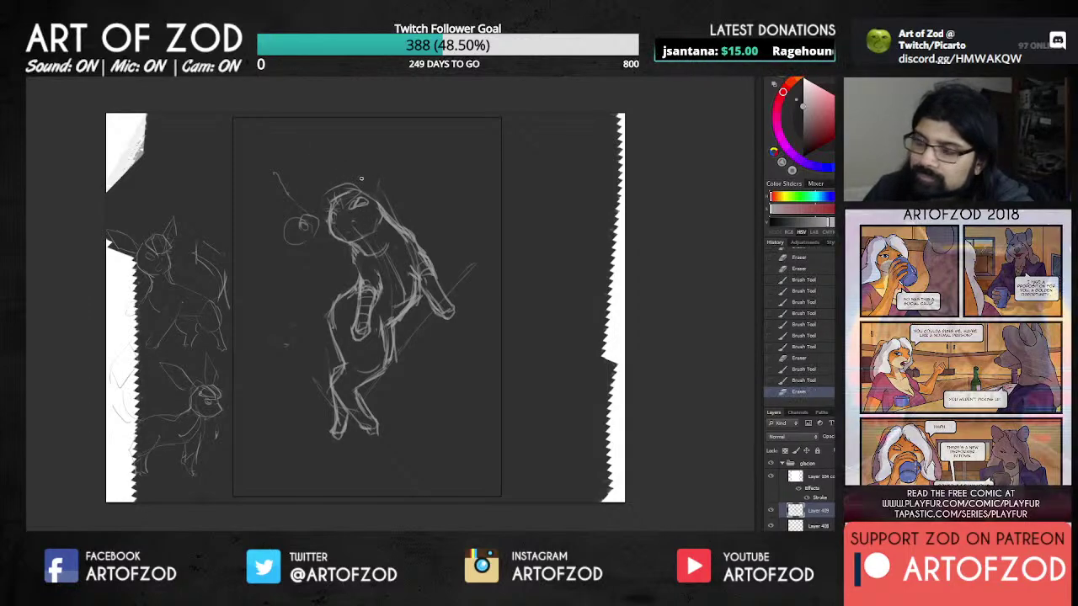
{"action": "key", "text": "b"}
{"action": "left_click_drag", "start_coordinate": [345, 217], "coordinate": [350, 216]}
{"action": "mouse_move", "coordinate": [351, 216]}
{"action": "left_mouse_down"}
{"action": "mouse_move", "coordinate": [336, 219]}
{"action": "mouse_move", "coordinate": [354, 228]}
{"action": "left_mouse_up"}
{"action": "left_click_drag", "start_coordinate": [348, 228], "coordinate": [353, 231]}
{"action": "left_click_drag", "start_coordinate": [353, 231], "coordinate": [358, 224]}
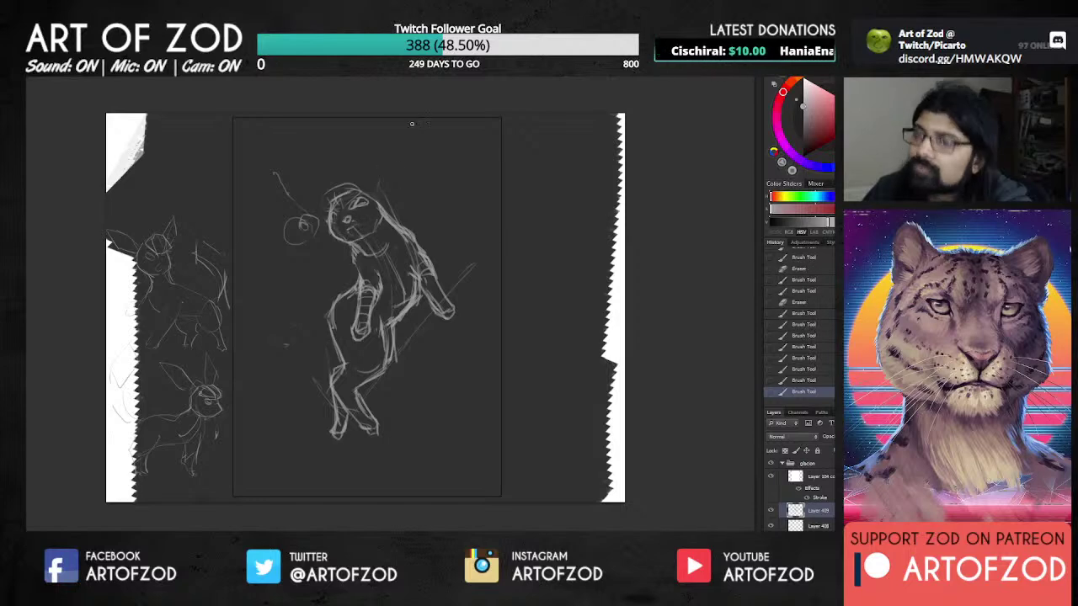
Step: Undo the recent face strokes and erasures back to the earlier muzzle drawing
{"action": "key", "text": "ctrl+alt+z"}
{"action": "key", "text": "ctrl+alt+z"}
{"action": "key", "text": "ctrl+alt+z"}
{"action": "key", "text": "ctrl+alt+z"}
{"action": "key", "text": "ctrl+alt+z"}
{"action": "key", "text": "ctrl+alt+z"}
{"action": "key", "text": "ctrl+alt+z"}
{"action": "key", "text": "ctrl+alt+z"}
{"action": "key", "text": "ctrl+alt+z"}
{"action": "key", "text": "ctrl+alt+z"}
{"action": "key", "text": "ctrl+alt+z"}
{"action": "key", "text": "ctrl+alt+z"}
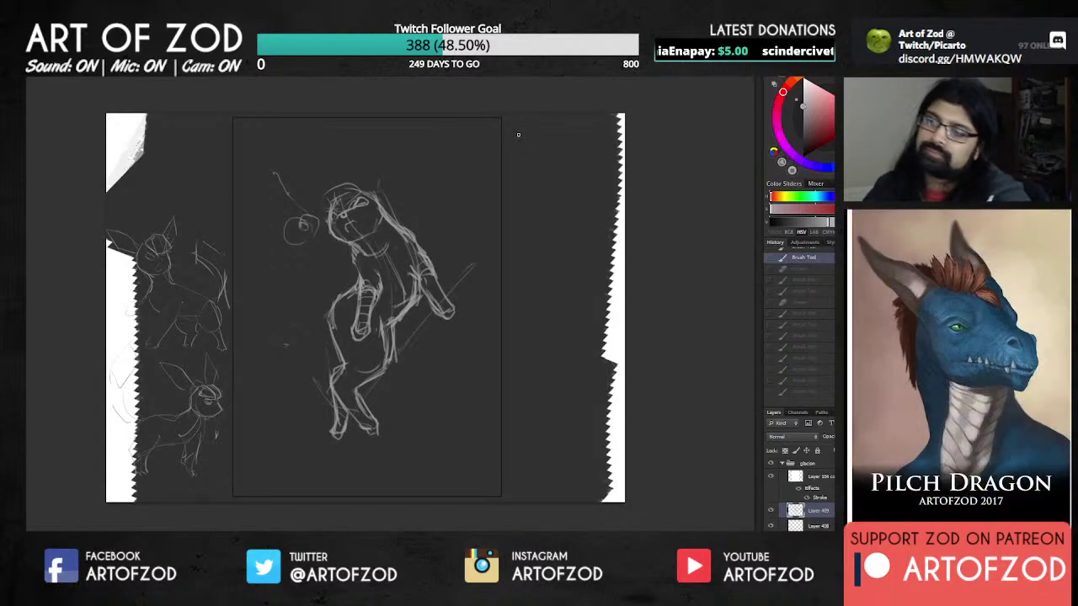
Step: Restate the line at the back of the neck and erase the stray marks behind the head and shoulder
{"action": "left_click_drag", "start_coordinate": [380, 210], "coordinate": [388, 221]}
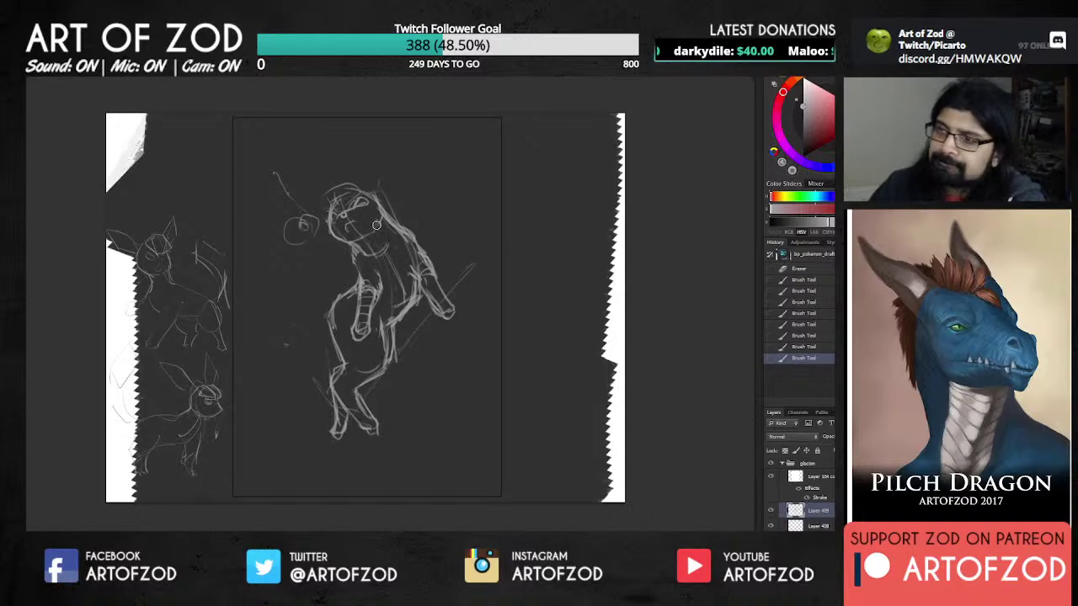
{"action": "key", "text": "e"}
{"action": "left_click_drag", "start_coordinate": [375, 195], "coordinate": [412, 231]}
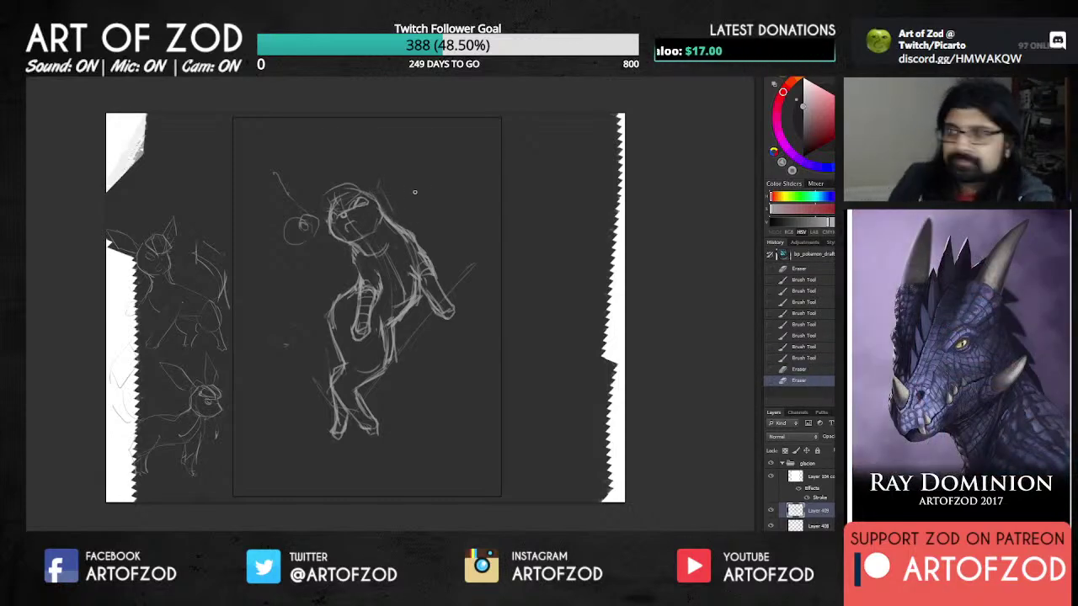
Step: Sketch a long curved strand falling from the cheek down and outward beside the hip
{"action": "key", "text": "b"}
{"action": "mouse_move", "coordinate": [330, 224]}
{"action": "left_mouse_down"}
{"action": "mouse_move", "coordinate": [334, 240]}
{"action": "mouse_move", "coordinate": [290, 321]}
{"action": "left_mouse_up"}
{"action": "left_click", "coordinate": [417, 227]}
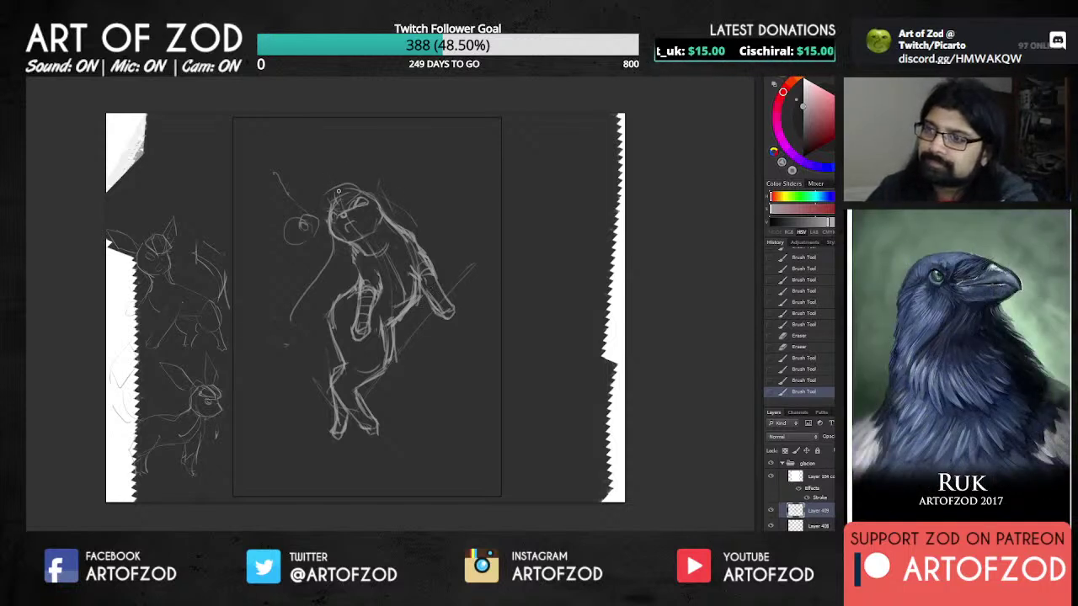
Step: Redraw the top of the head and add two long pointed ears spreading outward
{"action": "left_click_drag", "start_coordinate": [335, 187], "coordinate": [364, 193]}
{"action": "left_click_drag", "start_coordinate": [357, 195], "coordinate": [402, 150]}
{"action": "key", "text": "e"}
{"action": "key", "text": "e"}
{"action": "key", "text": "b"}
{"action": "mouse_move", "coordinate": [378, 196]}
{"action": "left_mouse_down"}
{"action": "mouse_move", "coordinate": [362, 193]}
{"action": "mouse_move", "coordinate": [371, 190]}
{"action": "left_mouse_up"}
{"action": "mouse_move", "coordinate": [376, 187]}
{"action": "left_mouse_down"}
{"action": "mouse_move", "coordinate": [380, 202]}
{"action": "mouse_move", "coordinate": [410, 167]}
{"action": "mouse_move", "coordinate": [409, 143]}
{"action": "left_mouse_up"}
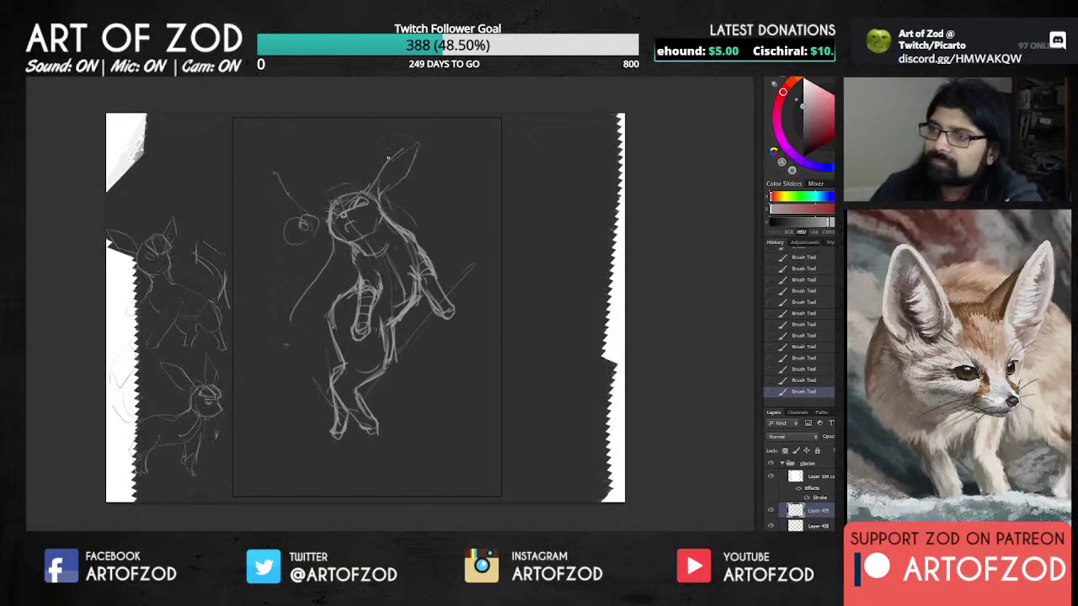
{"action": "mouse_move", "coordinate": [319, 191]}
{"action": "left_mouse_down"}
{"action": "mouse_move", "coordinate": [262, 148]}
{"action": "mouse_move", "coordinate": [278, 181]}
{"action": "mouse_move", "coordinate": [270, 155]}
{"action": "mouse_move", "coordinate": [296, 170]}
{"action": "mouse_move", "coordinate": [274, 159]}
{"action": "mouse_move", "coordinate": [296, 196]}
{"action": "mouse_move", "coordinate": [333, 200]}
{"action": "left_mouse_up"}
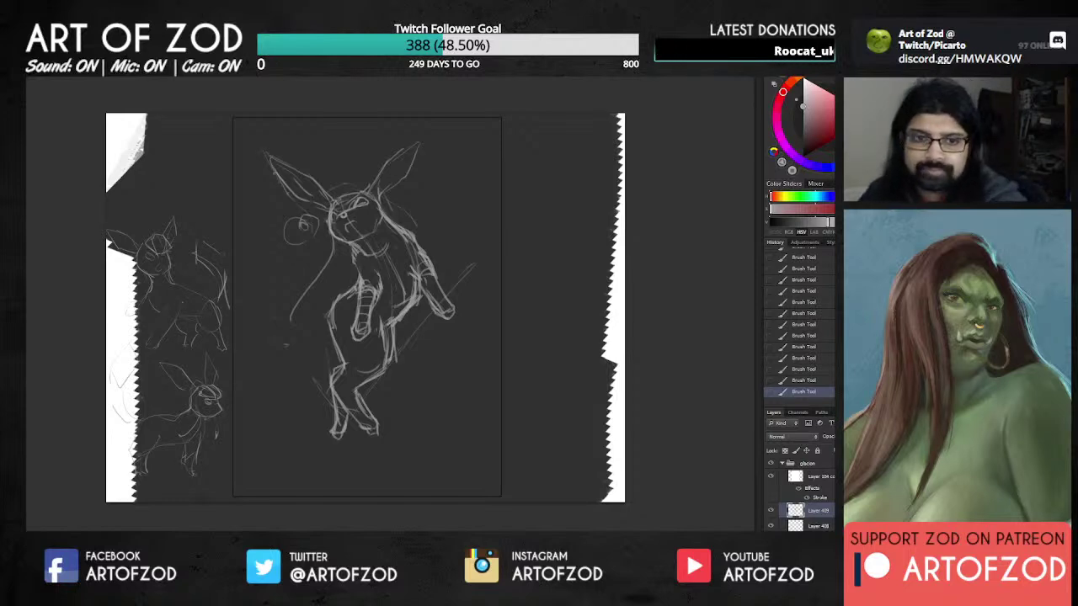
Step: Refine the neck and chest lines, and replace the rough outer contour of the outstretched arm with a cleaner line
{"action": "mouse_move", "coordinate": [352, 250]}
{"action": "left_mouse_down"}
{"action": "mouse_move", "coordinate": [357, 270]}
{"action": "mouse_move", "coordinate": [352, 245]}
{"action": "mouse_move", "coordinate": [372, 251]}
{"action": "mouse_move", "coordinate": [339, 234]}
{"action": "mouse_move", "coordinate": [374, 237]}
{"action": "mouse_move", "coordinate": [350, 245]}
{"action": "mouse_move", "coordinate": [379, 293]}
{"action": "mouse_move", "coordinate": [381, 272]}
{"action": "left_mouse_up"}
{"action": "key", "text": "b"}
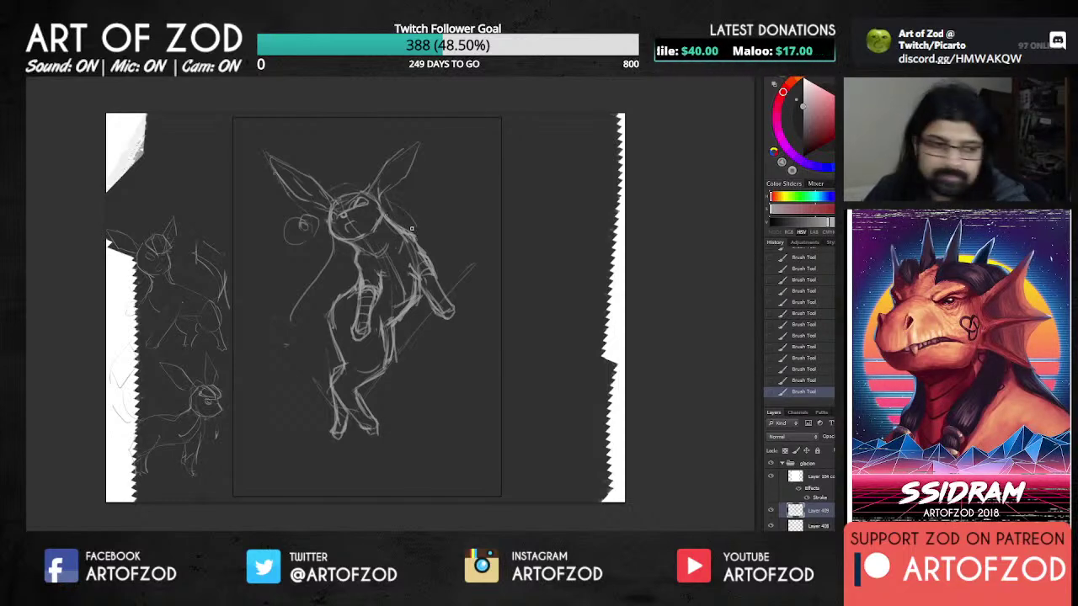
{"action": "key", "text": "e"}
{"action": "left_click_drag", "start_coordinate": [401, 236], "coordinate": [421, 265]}
{"action": "mouse_move", "coordinate": [418, 262]}
{"action": "left_mouse_down"}
{"action": "mouse_move", "coordinate": [434, 290]}
{"action": "mouse_move", "coordinate": [416, 276]}
{"action": "mouse_move", "coordinate": [429, 278]}
{"action": "left_mouse_up"}
{"action": "key", "text": "b"}
{"action": "mouse_move", "coordinate": [414, 241]}
{"action": "left_mouse_down"}
{"action": "mouse_move", "coordinate": [452, 323]}
{"action": "mouse_move", "coordinate": [455, 308]}
{"action": "mouse_move", "coordinate": [450, 320]}
{"action": "left_mouse_up"}
Step: Clean up and redraw the outstretched forearm and paw, and add detail to the hanging arm's paw
{"action": "key", "text": "e"}
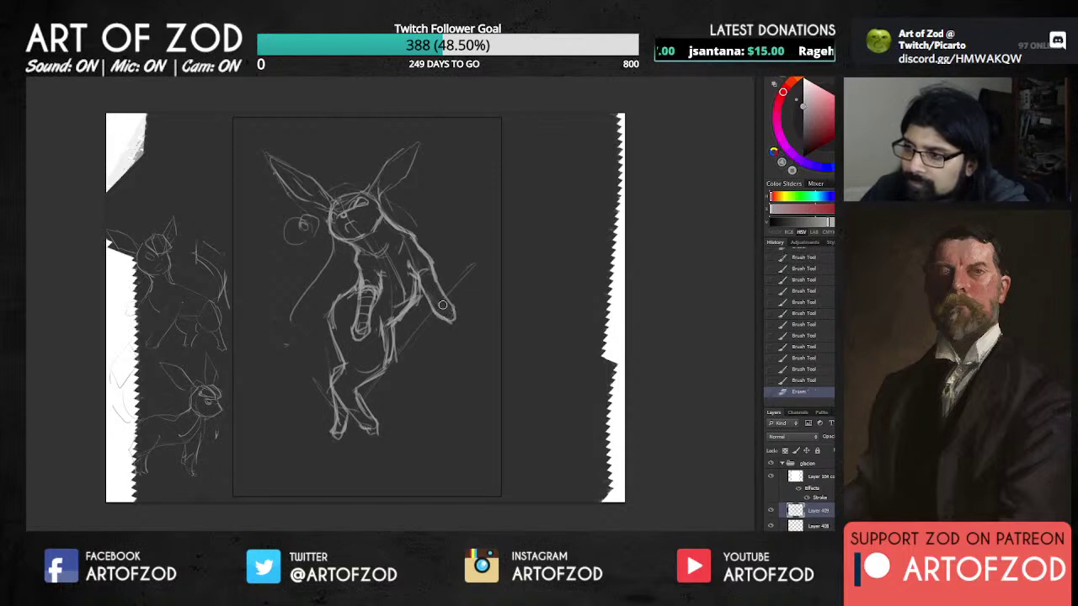
{"action": "left_click_drag", "start_coordinate": [426, 280], "coordinate": [455, 320]}
{"action": "key", "text": "b"}
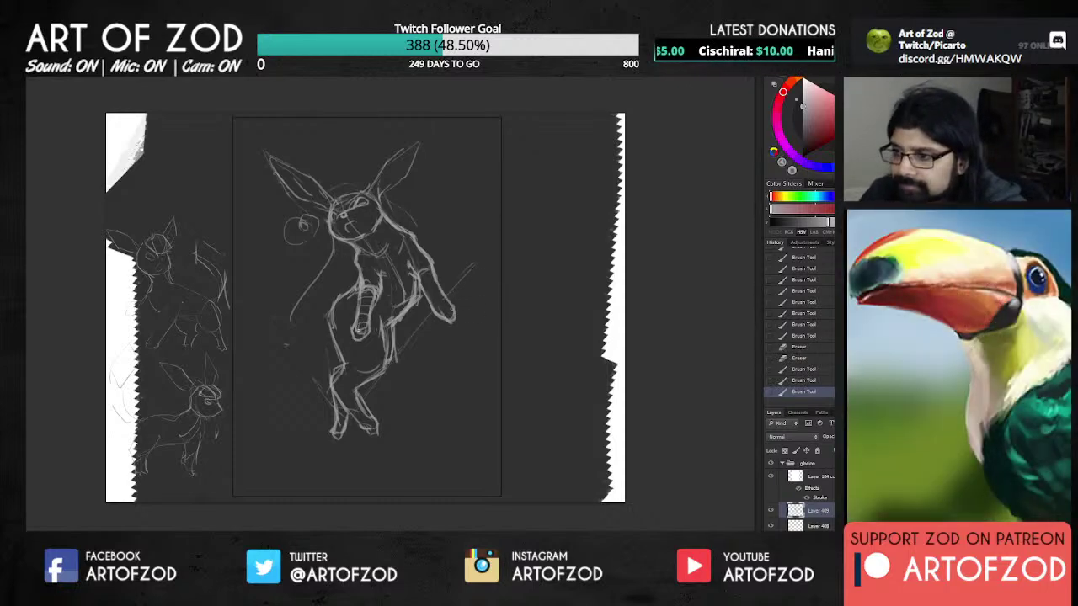
{"action": "left_click_drag", "start_coordinate": [362, 318], "coordinate": [368, 333]}
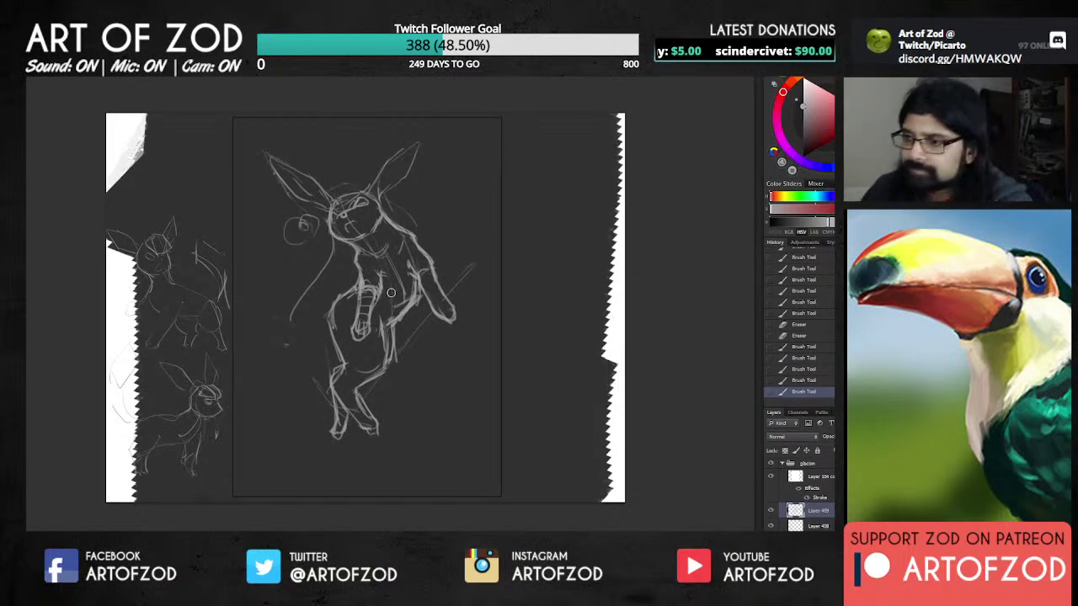
Step: Erase excess lines around the waist and elbow, and restate the shoulder line of the outstretched arm
{"action": "key", "text": "e"}
{"action": "left_click_drag", "start_coordinate": [376, 326], "coordinate": [403, 299]}
{"action": "left_click", "coordinate": [424, 282]}
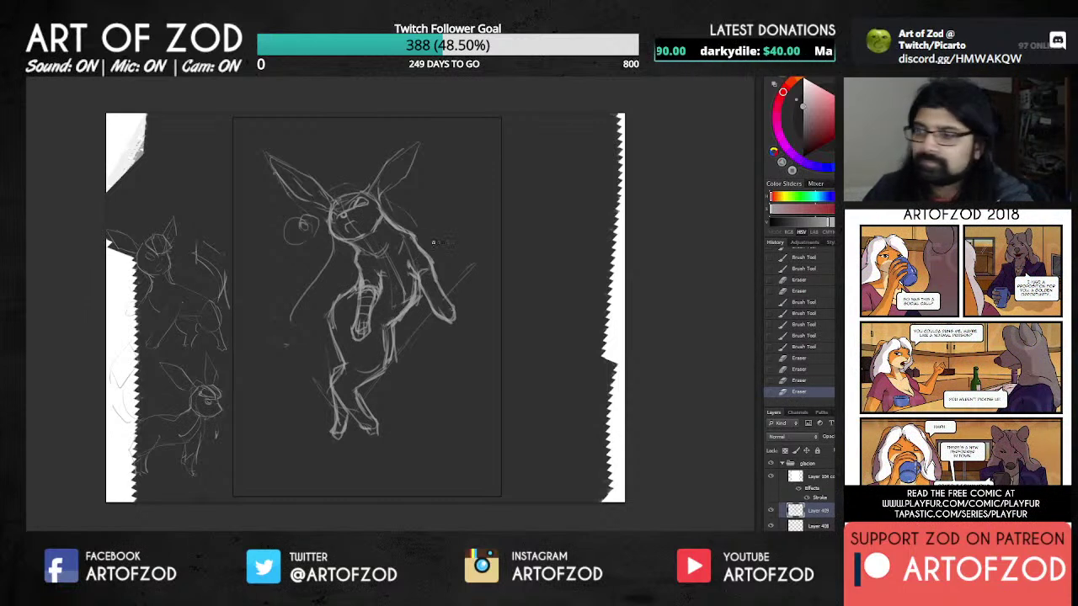
{"action": "key", "text": "b"}
{"action": "left_click_drag", "start_coordinate": [414, 234], "coordinate": [403, 220]}
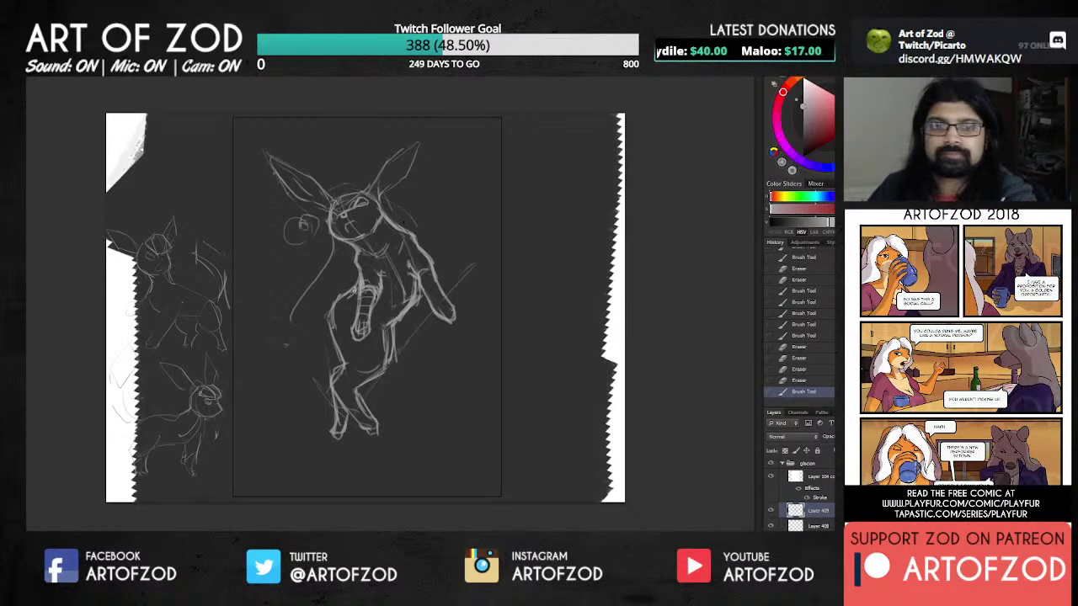
Step: Sketch a large curved tail sweeping out from behind the hips and tapering to a point below the feet
{"action": "mouse_move", "coordinate": [350, 293]}
{"action": "left_mouse_down"}
{"action": "mouse_move", "coordinate": [305, 317]}
{"action": "mouse_move", "coordinate": [331, 309]}
{"action": "left_mouse_up"}
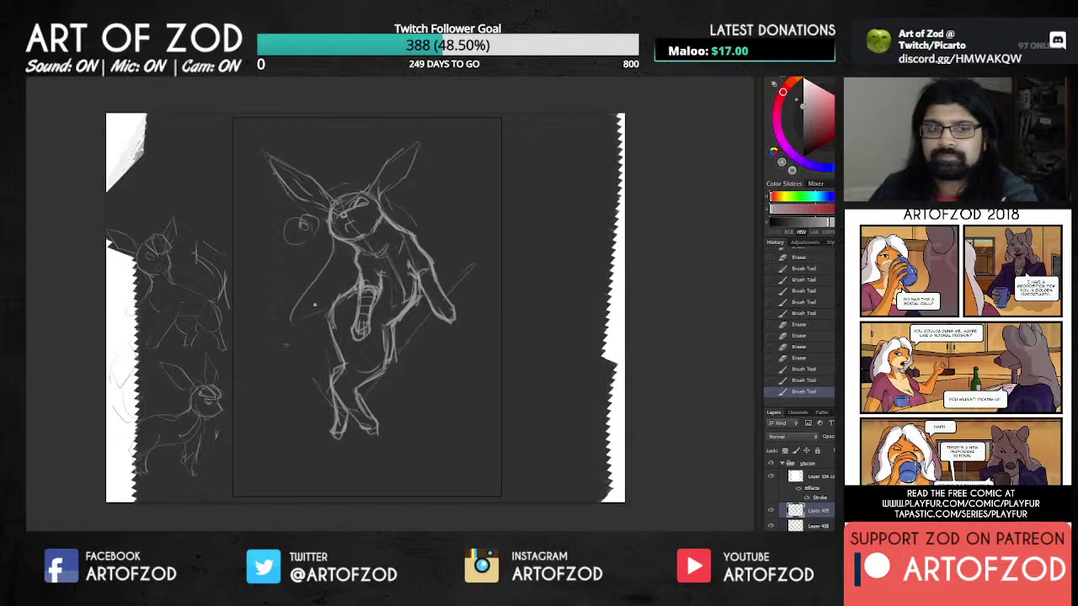
{"action": "left_click_drag", "start_coordinate": [286, 344], "coordinate": [283, 373]}
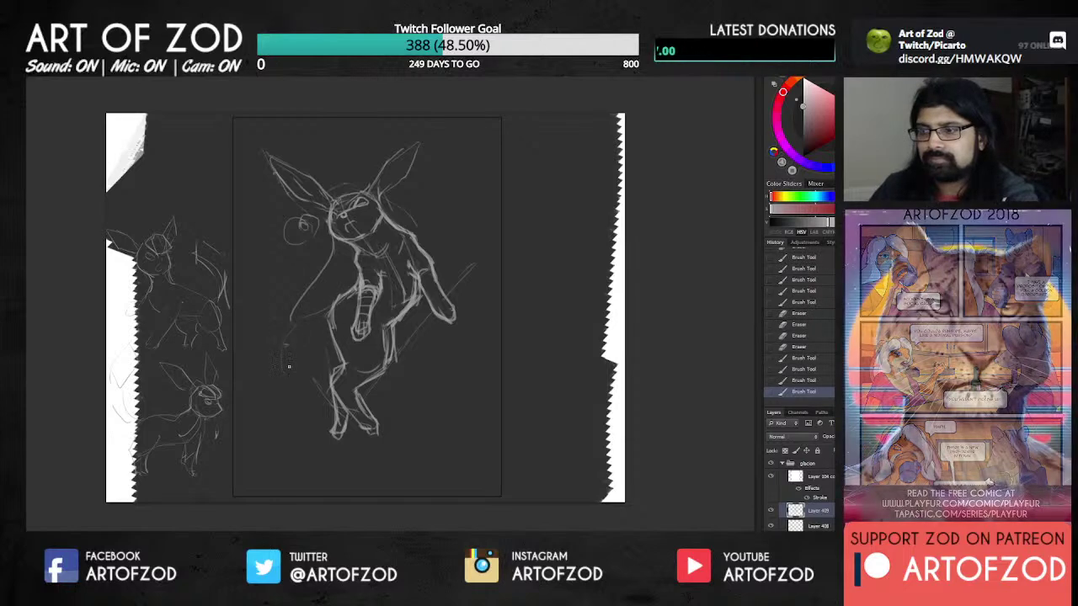
{"action": "left_click_drag", "start_coordinate": [343, 301], "coordinate": [359, 278]}
{"action": "mouse_move", "coordinate": [284, 404]}
{"action": "left_mouse_down"}
{"action": "mouse_move", "coordinate": [315, 452]}
{"action": "mouse_move", "coordinate": [308, 437]}
{"action": "mouse_move", "coordinate": [341, 459]}
{"action": "mouse_move", "coordinate": [325, 433]}
{"action": "left_mouse_up"}
{"action": "mouse_move", "coordinate": [305, 433]}
{"action": "left_mouse_down"}
{"action": "mouse_move", "coordinate": [350, 460]}
{"action": "mouse_move", "coordinate": [335, 433]}
{"action": "left_mouse_up"}
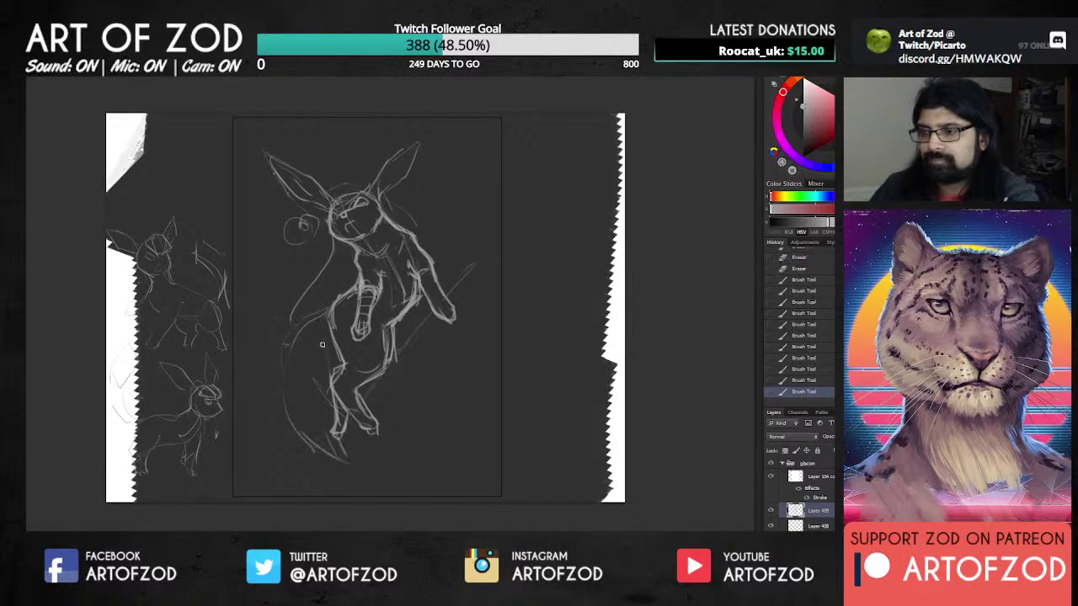
{"action": "mouse_move", "coordinate": [319, 345]}
{"action": "left_mouse_down"}
{"action": "mouse_move", "coordinate": [307, 418]}
{"action": "mouse_move", "coordinate": [345, 462]}
{"action": "left_mouse_up"}
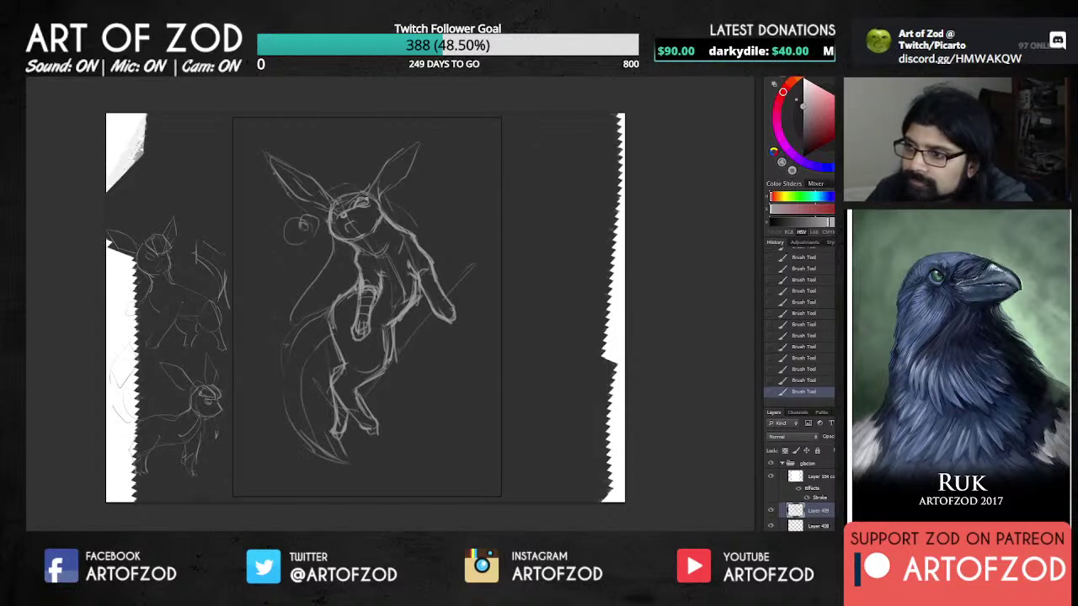
Step: Erase the construction lines of the eye on the ear-side of the face with small dabs
{"action": "key", "text": "e"}
{"action": "left_click", "coordinate": [361, 205]}
{"action": "left_click", "coordinate": [361, 206]}
{"action": "left_click", "coordinate": [360, 208]}
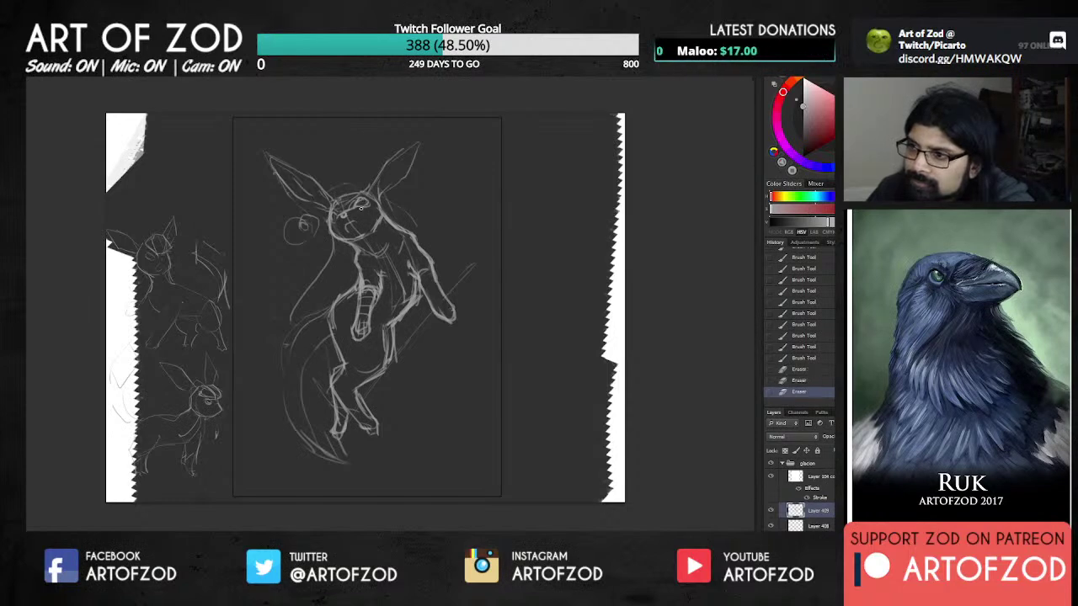
{"action": "left_click", "coordinate": [360, 204]}
{"action": "left_click", "coordinate": [359, 199]}
{"action": "left_click", "coordinate": [356, 199]}
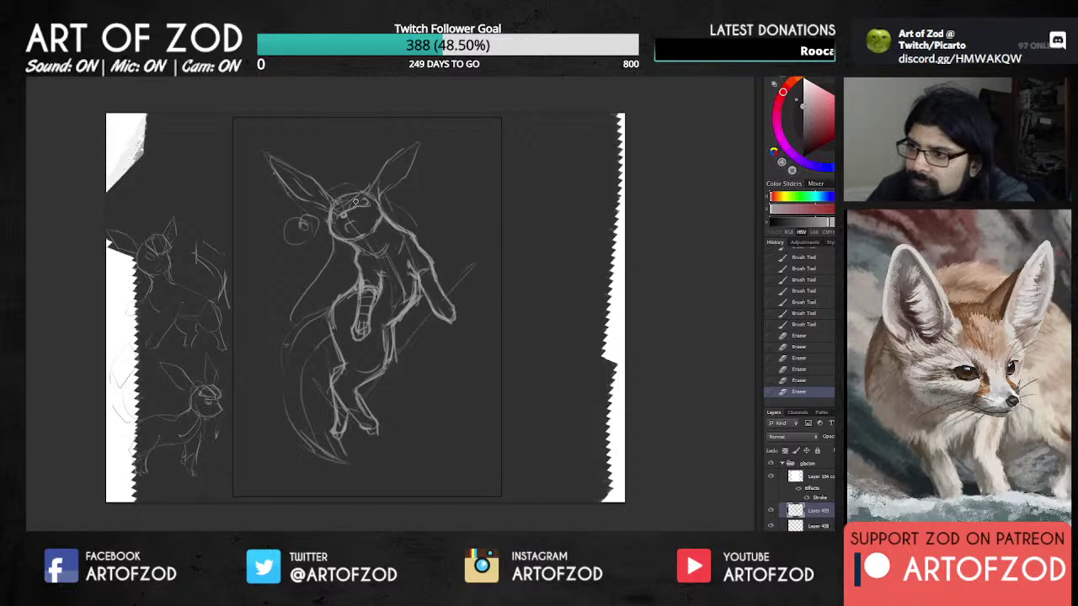
{"action": "left_click", "coordinate": [359, 198]}
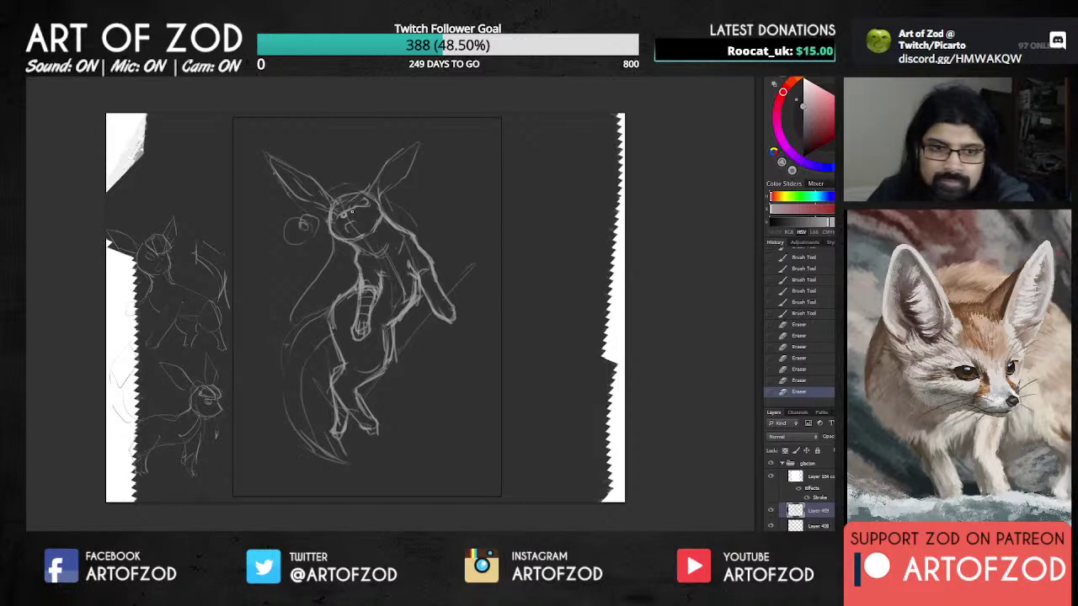
Step: Redraw the erased eye with short angled strokes and sketch a small open mouth on the muzzle
{"action": "key", "text": "b"}
{"action": "left_click_drag", "start_coordinate": [360, 210], "coordinate": [367, 205]}
{"action": "left_click_drag", "start_coordinate": [358, 207], "coordinate": [368, 198]}
{"action": "left_click_drag", "start_coordinate": [359, 203], "coordinate": [368, 198]}
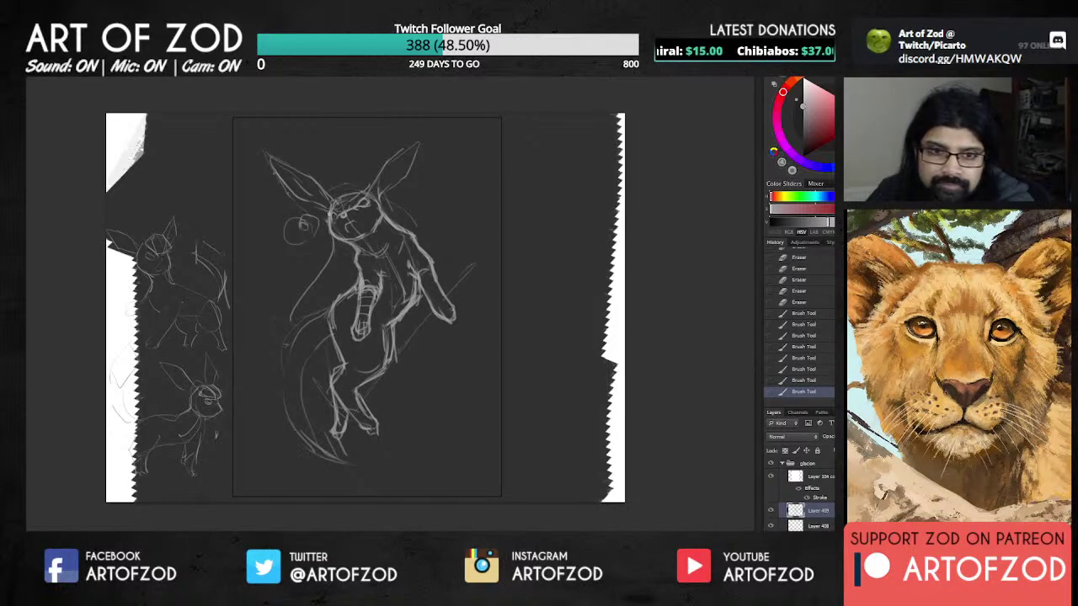
{"action": "left_click_drag", "start_coordinate": [346, 227], "coordinate": [357, 228]}
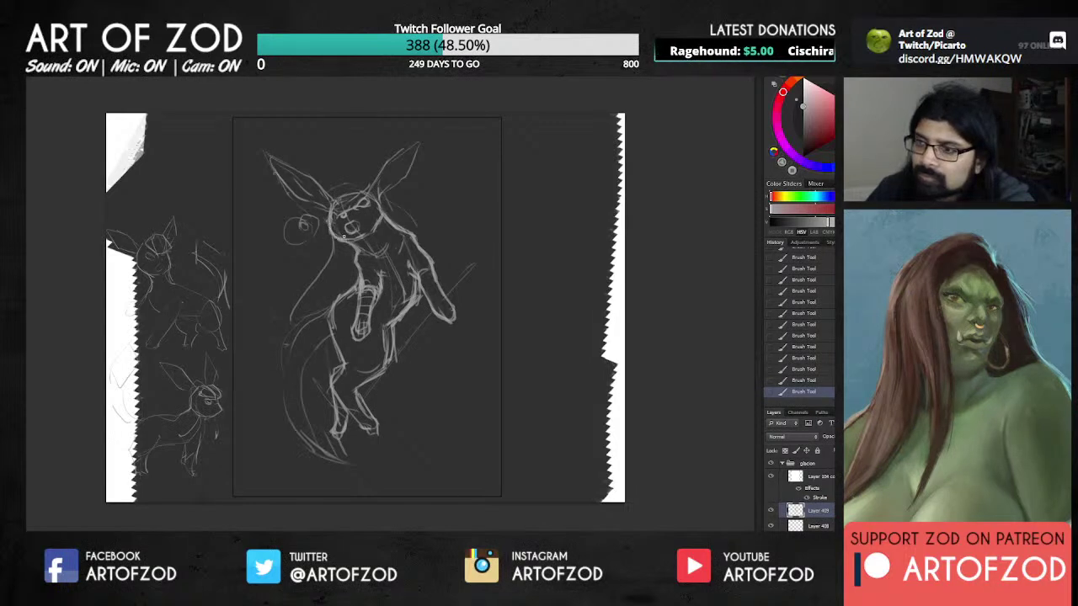
Step: Restate the cheek and jaw line, and lighten the shoulder line of the outstretched arm beside the neck
{"action": "mouse_move", "coordinate": [379, 217]}
{"action": "left_mouse_down"}
{"action": "mouse_move", "coordinate": [364, 239]}
{"action": "mouse_move", "coordinate": [342, 238]}
{"action": "mouse_move", "coordinate": [354, 248]}
{"action": "left_mouse_up"}
{"action": "key", "text": "e"}
{"action": "mouse_move", "coordinate": [387, 212]}
{"action": "left_mouse_down"}
{"action": "mouse_move", "coordinate": [392, 224]}
{"action": "mouse_move", "coordinate": [391, 197]}
{"action": "mouse_move", "coordinate": [340, 199]}
{"action": "mouse_move", "coordinate": [410, 234]}
{"action": "left_mouse_up"}
{"action": "key", "text": "b"}
{"action": "key", "text": "b"}
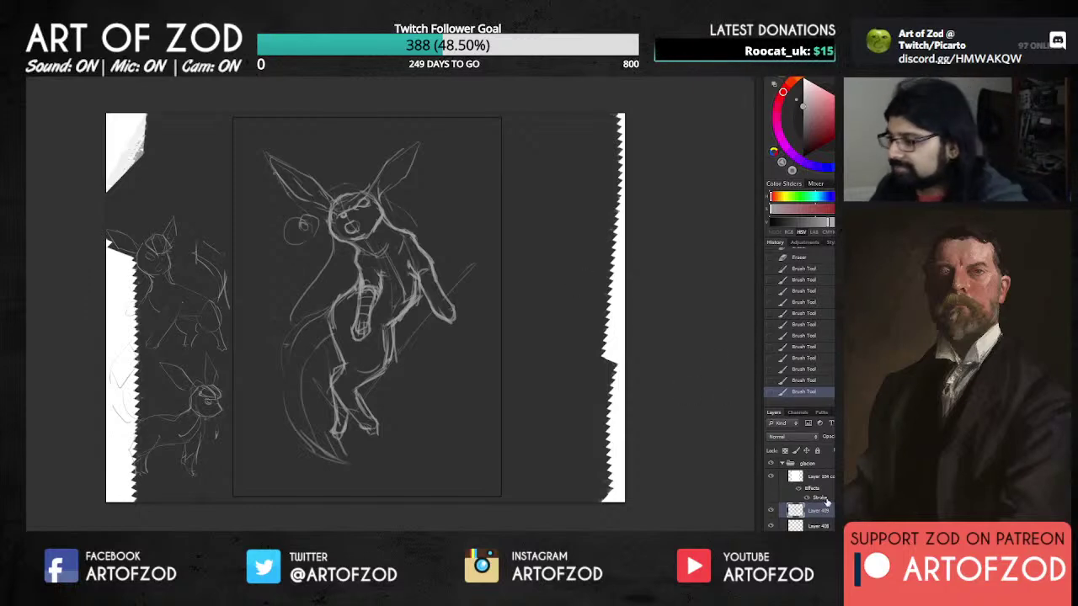
Step: Rename the sketch's layer group as "glaceon"
{"action": "double_click", "coordinate": [807, 464]}
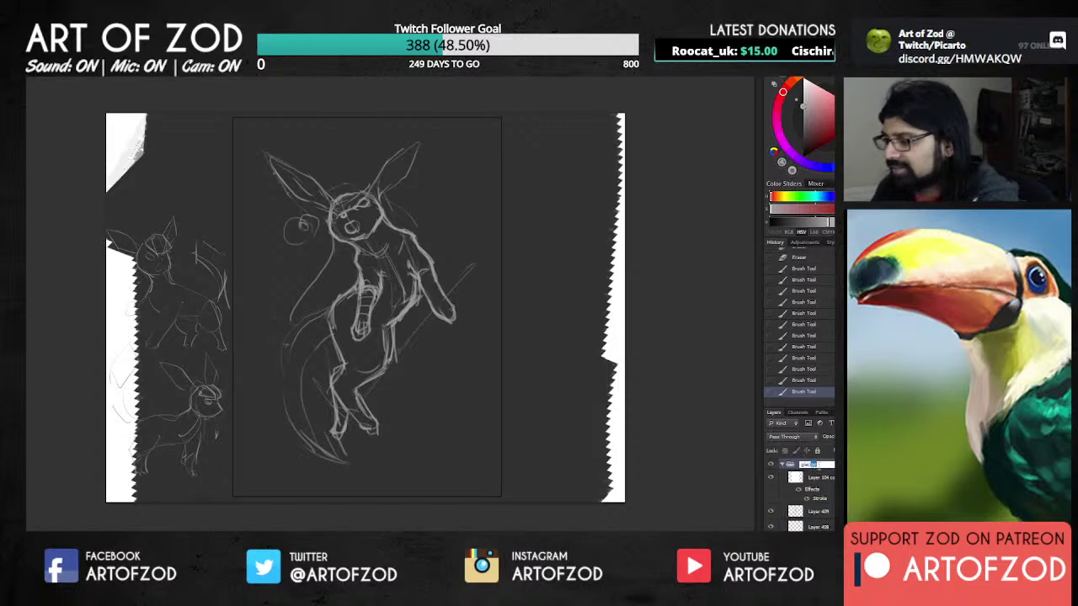
{"action": "type", "text": "glaceon"}
{"action": "key", "text": "Return"}
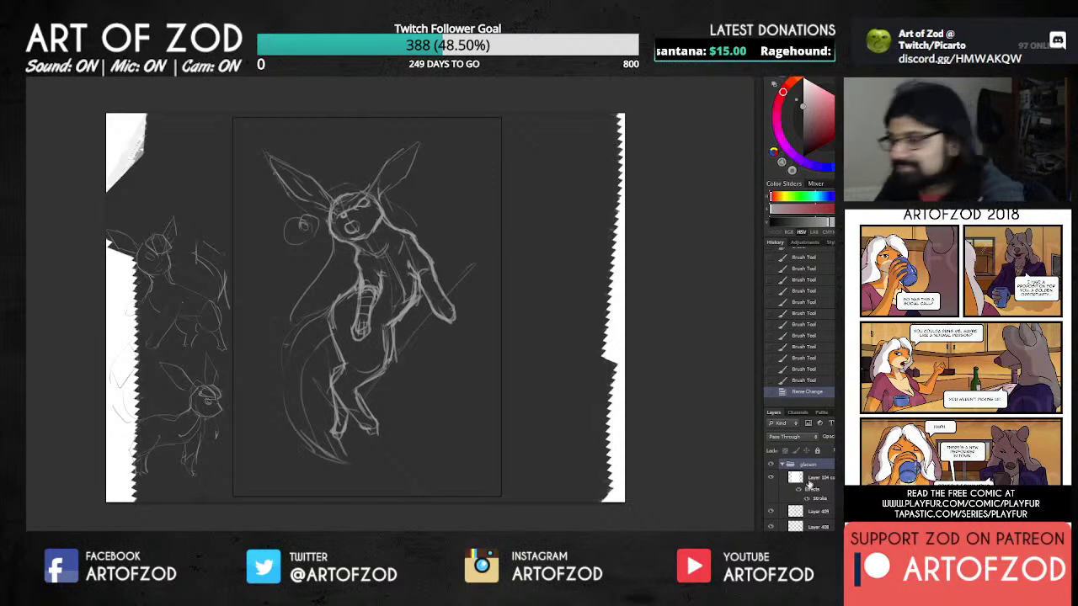
Step: Fade the rough Glaceon sketch layer to 70% opacity and add a new layer above it
{"action": "left_click", "coordinate": [822, 508]}
{"action": "left_click", "coordinate": [770, 527]}
{"action": "left_click", "coordinate": [769, 526]}
{"action": "left_click", "coordinate": [770, 511]}
{"action": "left_click", "coordinate": [769, 512]}
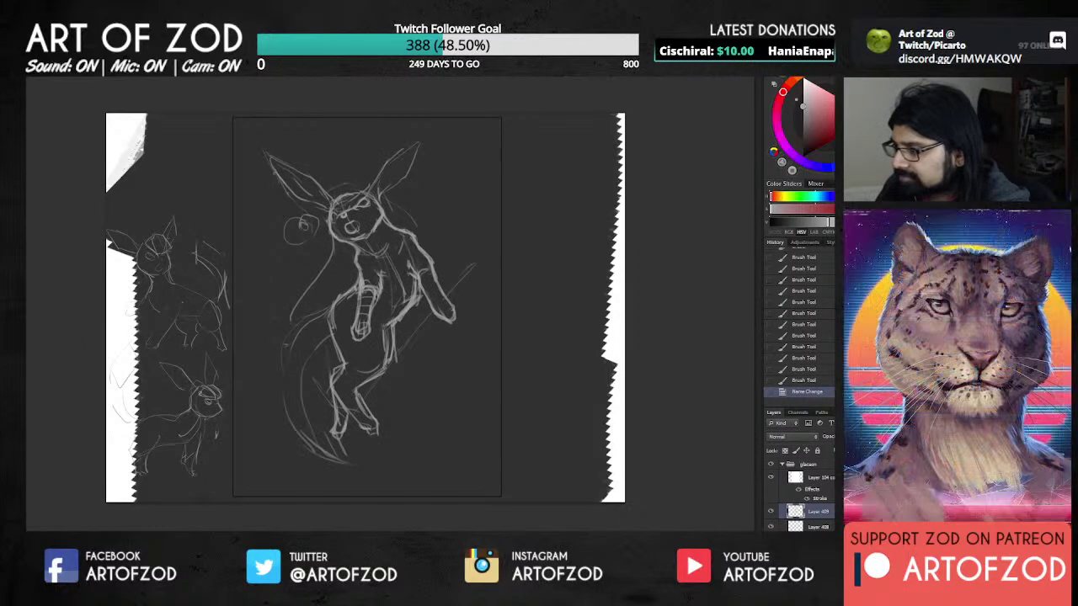
{"action": "key", "text": "7"}
{"action": "key", "text": "ctrl+shift+alt+n"}
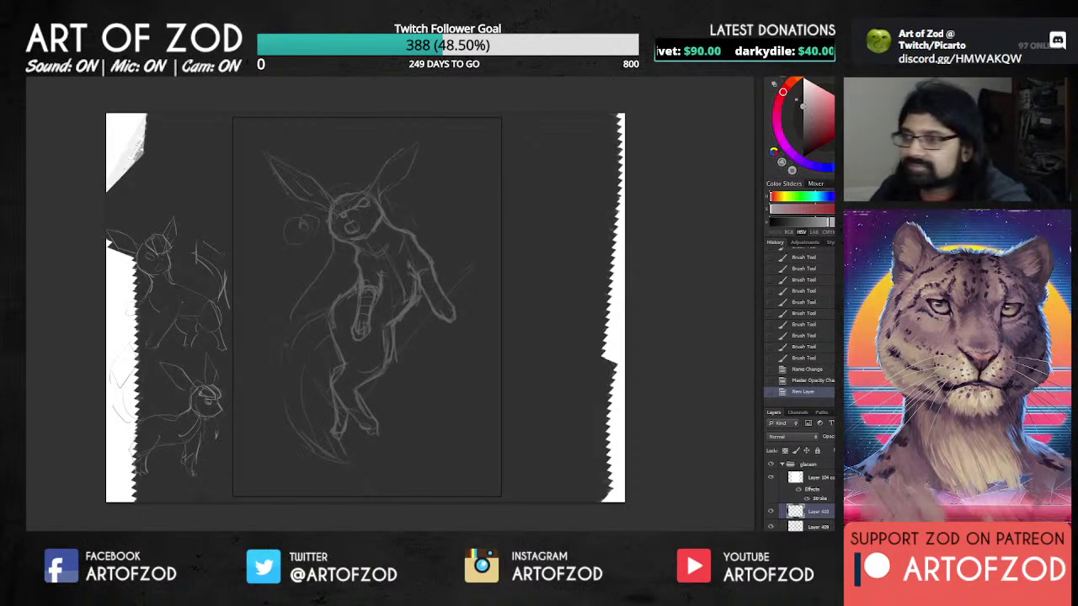
Step: Test strokes under the chin, lower the rough sketch layer's opacity to 50%, and reselect the new layer
{"action": "left_click_drag", "start_coordinate": [347, 239], "coordinate": [360, 249]}
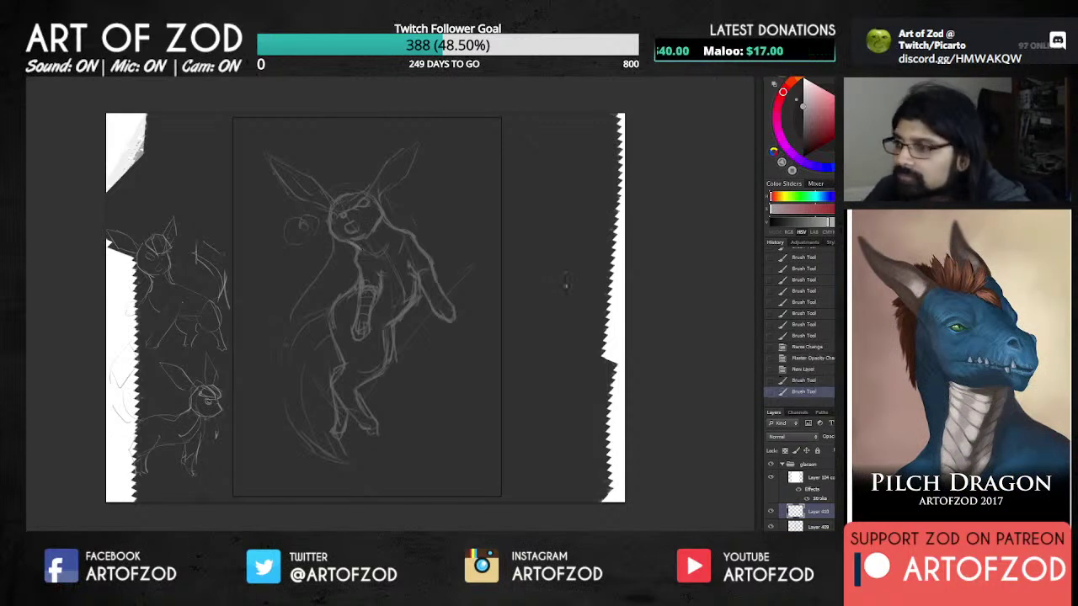
{"action": "left_click", "coordinate": [817, 526]}
{"action": "key", "text": "5"}
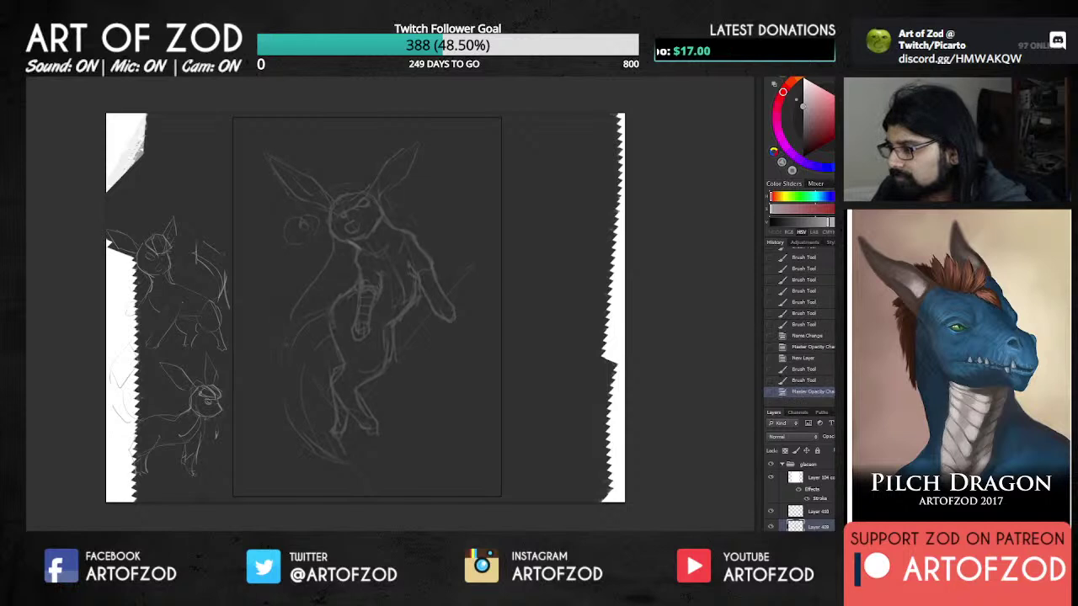
{"action": "left_click", "coordinate": [821, 511]}
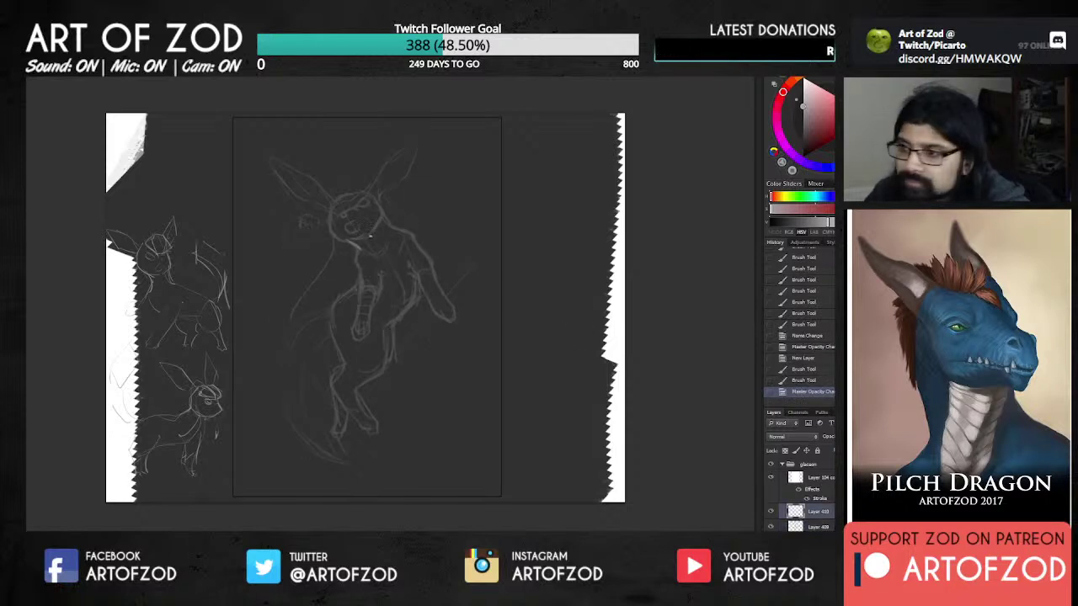
Step: Trace the face on the new layer with cleaner lines for the cheek, muzzle, chin and facial features
{"action": "mouse_move", "coordinate": [352, 241]}
{"action": "left_mouse_down"}
{"action": "mouse_move", "coordinate": [370, 231]}
{"action": "mouse_move", "coordinate": [340, 216]}
{"action": "mouse_move", "coordinate": [357, 206]}
{"action": "mouse_move", "coordinate": [330, 212]}
{"action": "mouse_move", "coordinate": [348, 218]}
{"action": "mouse_move", "coordinate": [331, 226]}
{"action": "mouse_move", "coordinate": [343, 242]}
{"action": "left_mouse_up"}
{"action": "left_click_drag", "start_coordinate": [374, 200], "coordinate": [383, 223]}
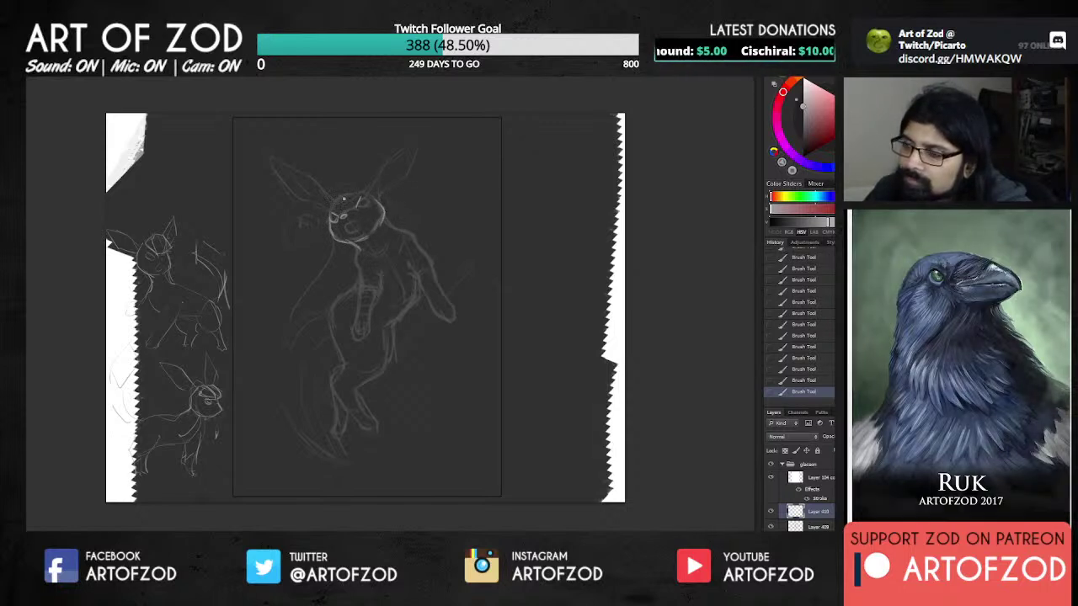
{"action": "mouse_move", "coordinate": [337, 217]}
{"action": "left_mouse_down"}
{"action": "mouse_move", "coordinate": [352, 224]}
{"action": "mouse_move", "coordinate": [345, 243]}
{"action": "left_mouse_up"}
{"action": "key", "text": "e"}
{"action": "key", "text": "b"}
{"action": "left_click_drag", "start_coordinate": [345, 243], "coordinate": [361, 246]}
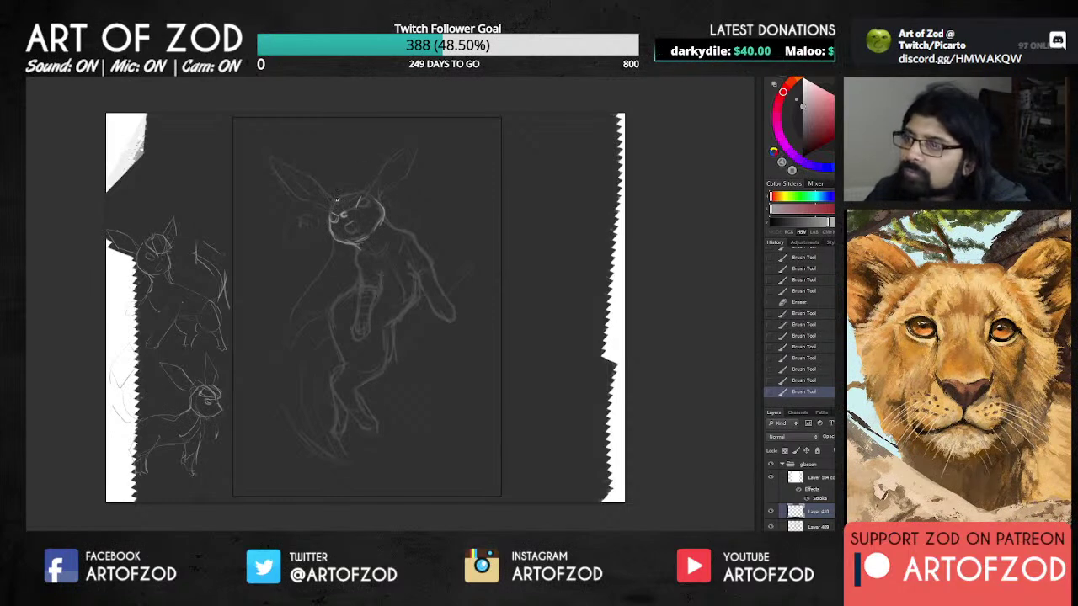
Step: Trace the top of the head and both long pointed ears with cleaner outlines
{"action": "mouse_move", "coordinate": [336, 199]}
{"action": "left_mouse_down"}
{"action": "mouse_move", "coordinate": [379, 203]}
{"action": "mouse_move", "coordinate": [369, 192]}
{"action": "mouse_move", "coordinate": [419, 137]}
{"action": "mouse_move", "coordinate": [407, 172]}
{"action": "mouse_move", "coordinate": [381, 193]}
{"action": "left_mouse_up"}
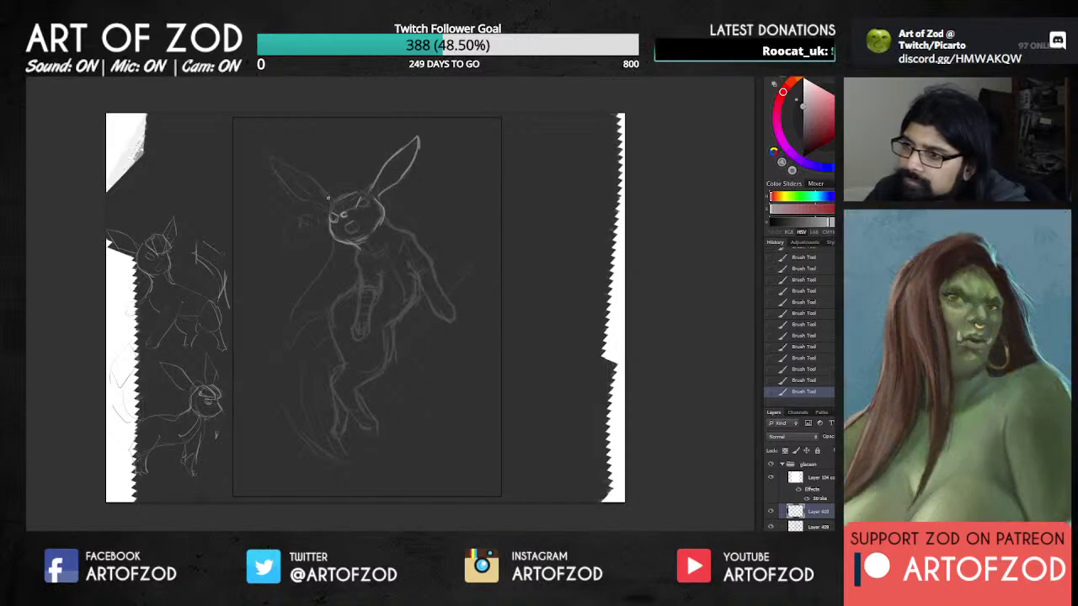
{"action": "left_click_drag", "start_coordinate": [276, 161], "coordinate": [330, 197]}
{"action": "mouse_move", "coordinate": [274, 162]}
{"action": "left_mouse_down"}
{"action": "mouse_move", "coordinate": [314, 204]}
{"action": "mouse_move", "coordinate": [302, 201]}
{"action": "mouse_move", "coordinate": [328, 208]}
{"action": "left_mouse_up"}
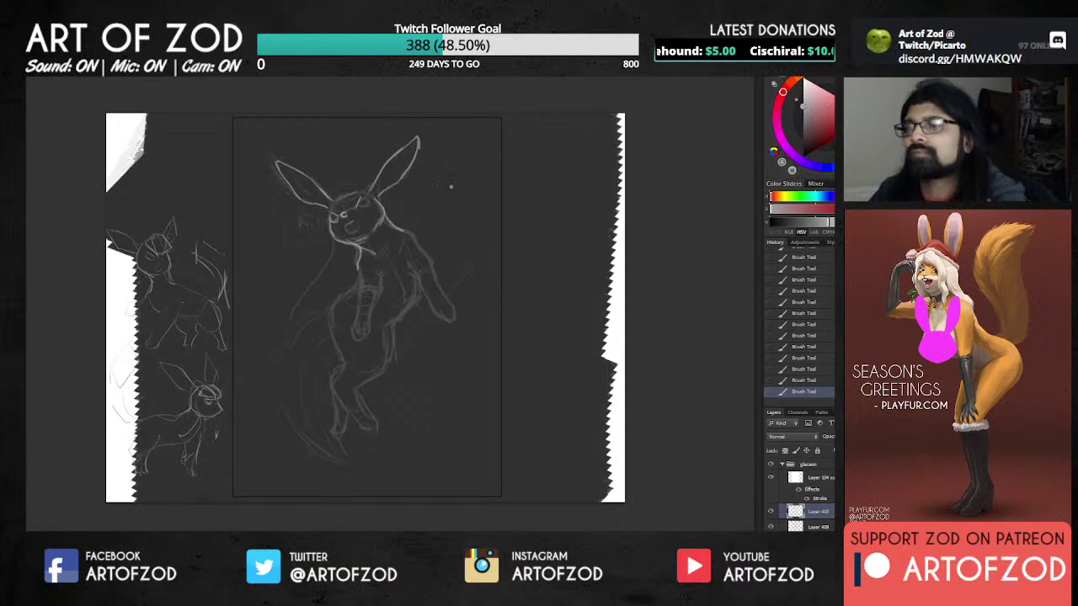
{"action": "key", "text": "ctrl+z"}
Step: Trace the neck and chest, the hanging arm and the outstretched arm with its paw in cleaner lines
{"action": "left_click_drag", "start_coordinate": [359, 246], "coordinate": [360, 274]}
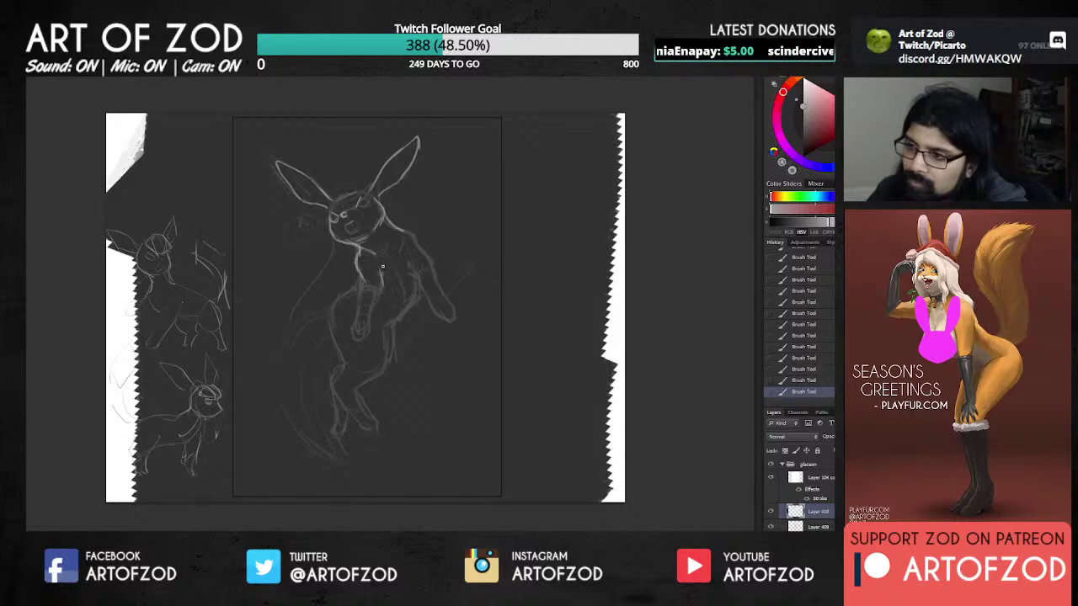
{"action": "mouse_move", "coordinate": [358, 266]}
{"action": "left_mouse_down"}
{"action": "mouse_move", "coordinate": [355, 340]}
{"action": "mouse_move", "coordinate": [373, 328]}
{"action": "mouse_move", "coordinate": [368, 337]}
{"action": "mouse_move", "coordinate": [377, 300]}
{"action": "left_mouse_up"}
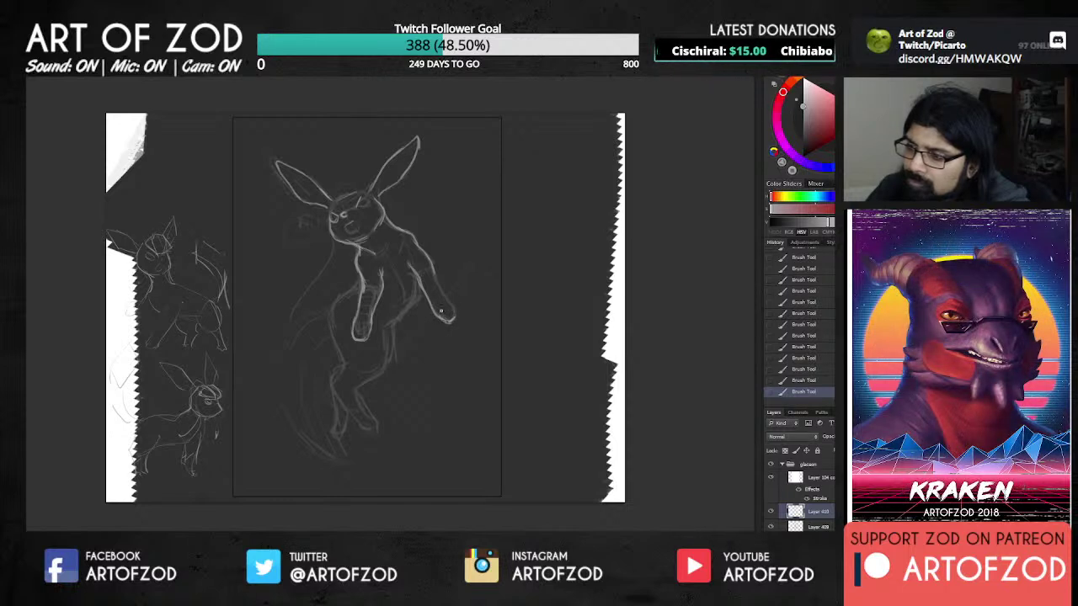
{"action": "left_click_drag", "start_coordinate": [431, 263], "coordinate": [456, 317]}
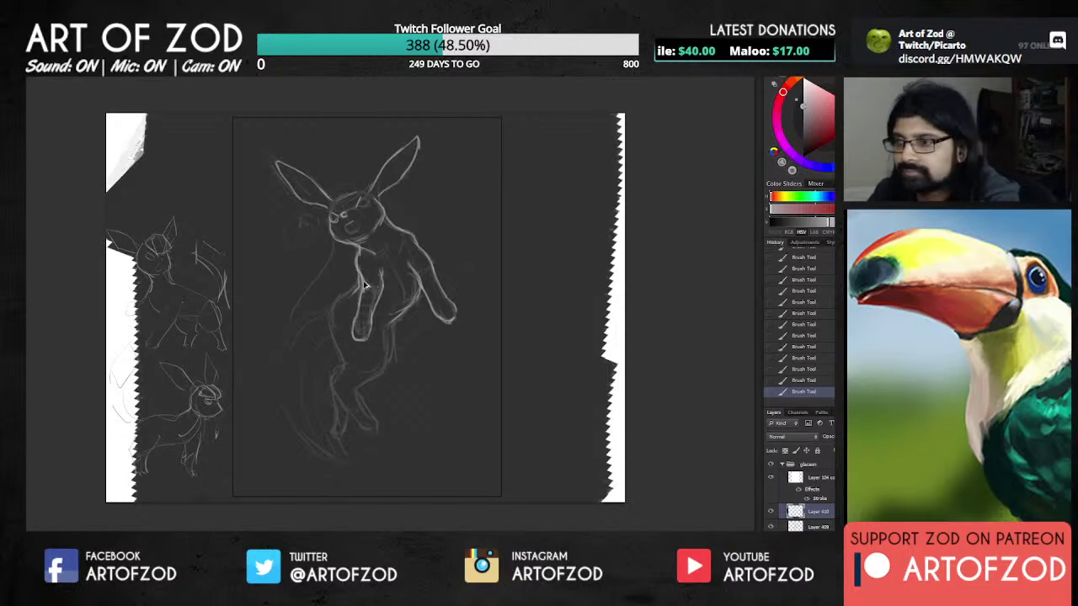
{"action": "key", "text": "ctrl+alt+z"}
{"action": "key", "text": "ctrl+alt+z"}
{"action": "key", "text": "ctrl+shift+z"}
{"action": "key", "text": "ctrl+shift+z"}
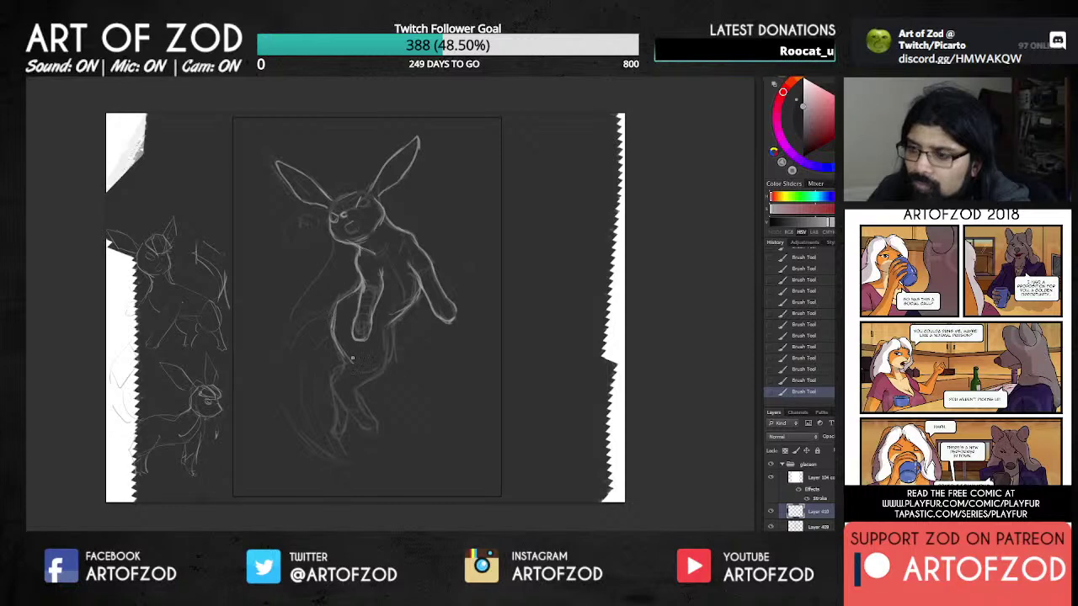
Step: Trace the hips, thighs and crossed lower legs down to the feet with cleaner contours
{"action": "left_click_drag", "start_coordinate": [383, 327], "coordinate": [383, 365]}
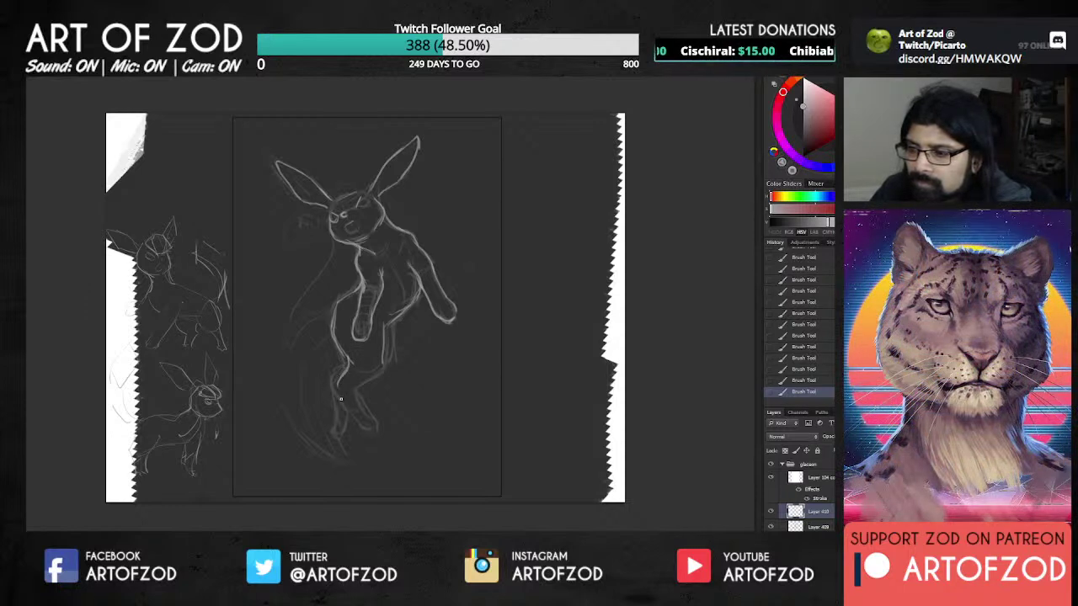
{"action": "mouse_move", "coordinate": [341, 387]}
{"action": "left_mouse_down"}
{"action": "mouse_move", "coordinate": [343, 408]}
{"action": "mouse_move", "coordinate": [362, 424]}
{"action": "mouse_move", "coordinate": [369, 417]}
{"action": "left_mouse_up"}
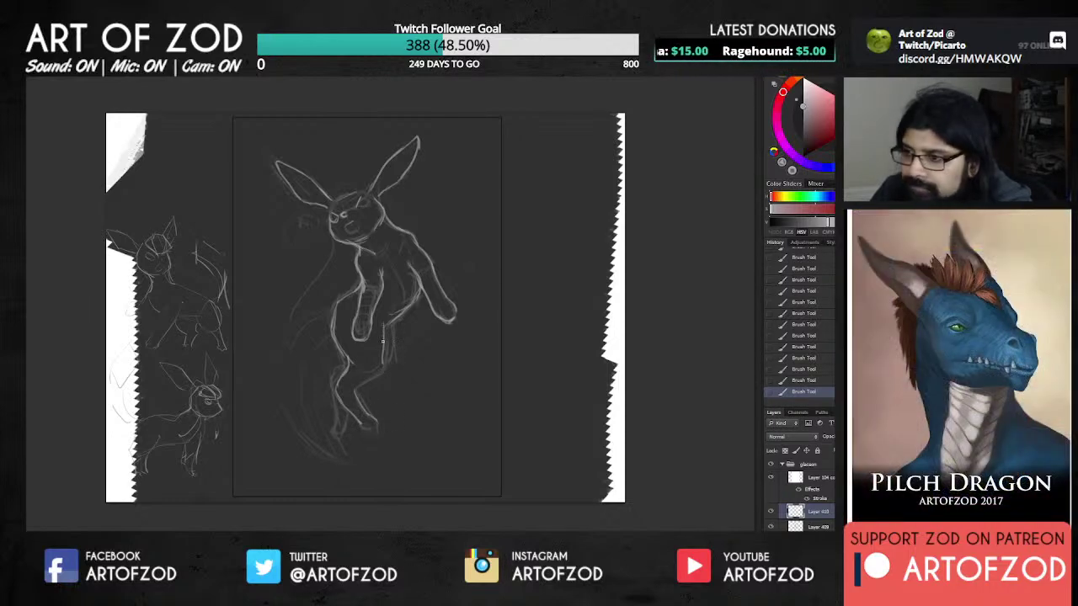
{"action": "left_click_drag", "start_coordinate": [385, 337], "coordinate": [378, 375]}
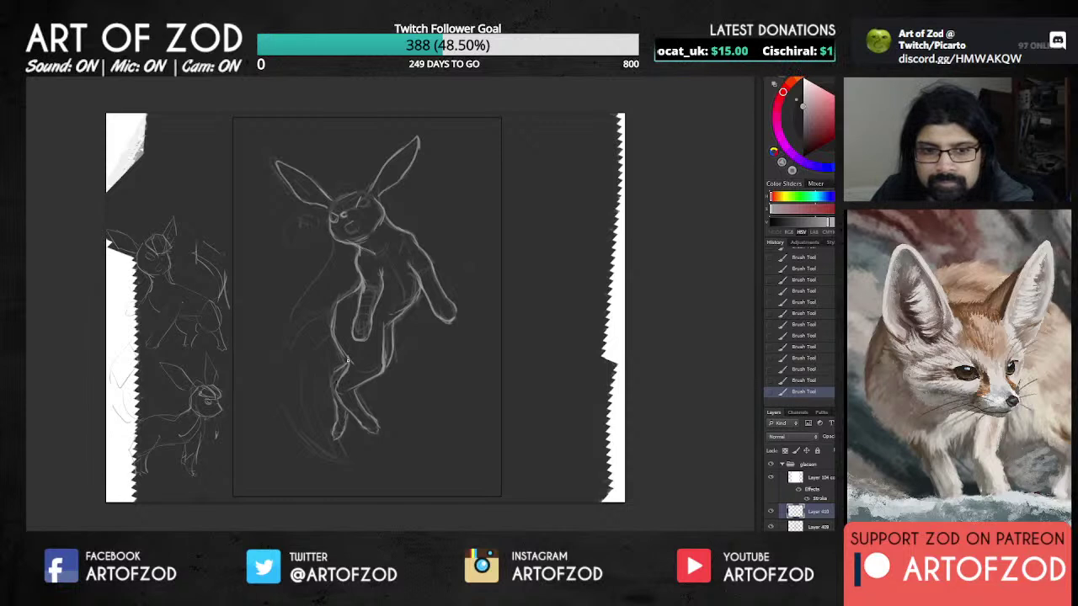
{"action": "left_click_drag", "start_coordinate": [335, 392], "coordinate": [335, 433]}
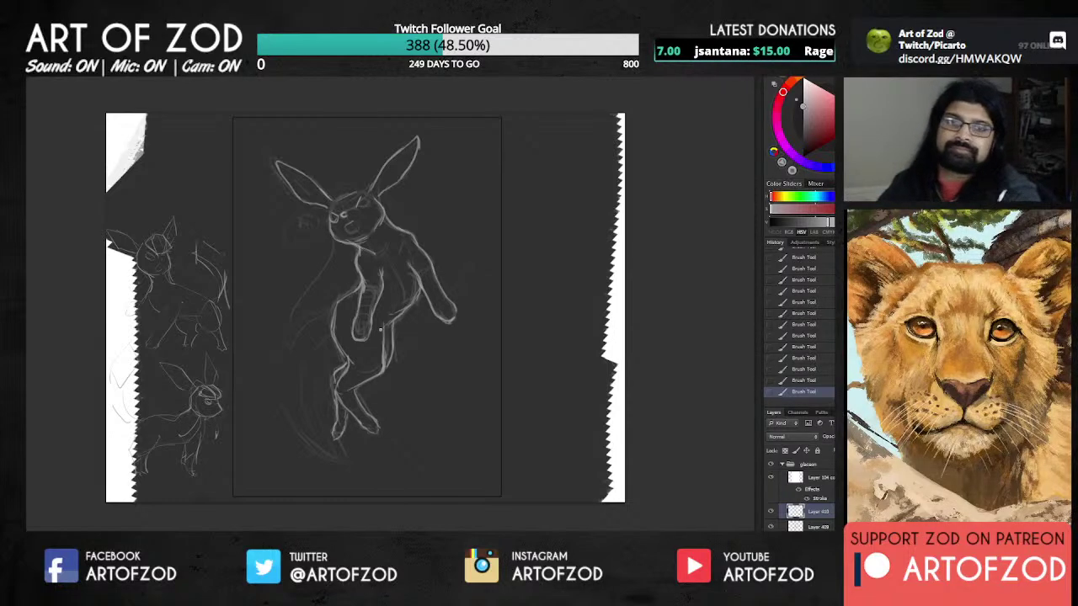
Step: Erase the faint mouth and stray lines around it, and redraw a small rounded open mouth
{"action": "key", "text": "e"}
{"action": "mouse_move", "coordinate": [371, 251]}
{"action": "left_mouse_down"}
{"action": "mouse_move", "coordinate": [360, 248]}
{"action": "mouse_move", "coordinate": [377, 236]}
{"action": "mouse_move", "coordinate": [356, 242]}
{"action": "mouse_move", "coordinate": [350, 226]}
{"action": "mouse_move", "coordinate": [357, 230]}
{"action": "left_mouse_up"}
{"action": "key", "text": "b"}
{"action": "mouse_move", "coordinate": [357, 229]}
{"action": "left_mouse_down"}
{"action": "mouse_move", "coordinate": [346, 224]}
{"action": "mouse_move", "coordinate": [350, 232]}
{"action": "left_mouse_up"}
{"action": "left_click_drag", "start_coordinate": [350, 231], "coordinate": [347, 223]}
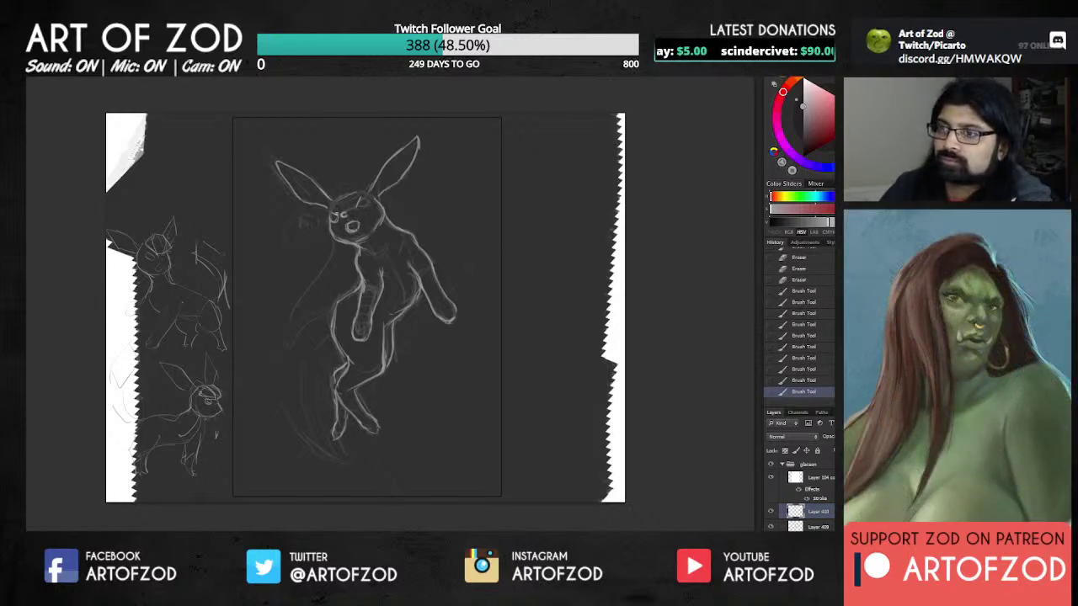
Step: Try filling both eyes with solid light strokes, and undo the recent eye strokes
{"action": "mouse_move", "coordinate": [358, 199]}
{"action": "left_mouse_down"}
{"action": "mouse_move", "coordinate": [367, 204]}
{"action": "mouse_move", "coordinate": [358, 207]}
{"action": "left_mouse_up"}
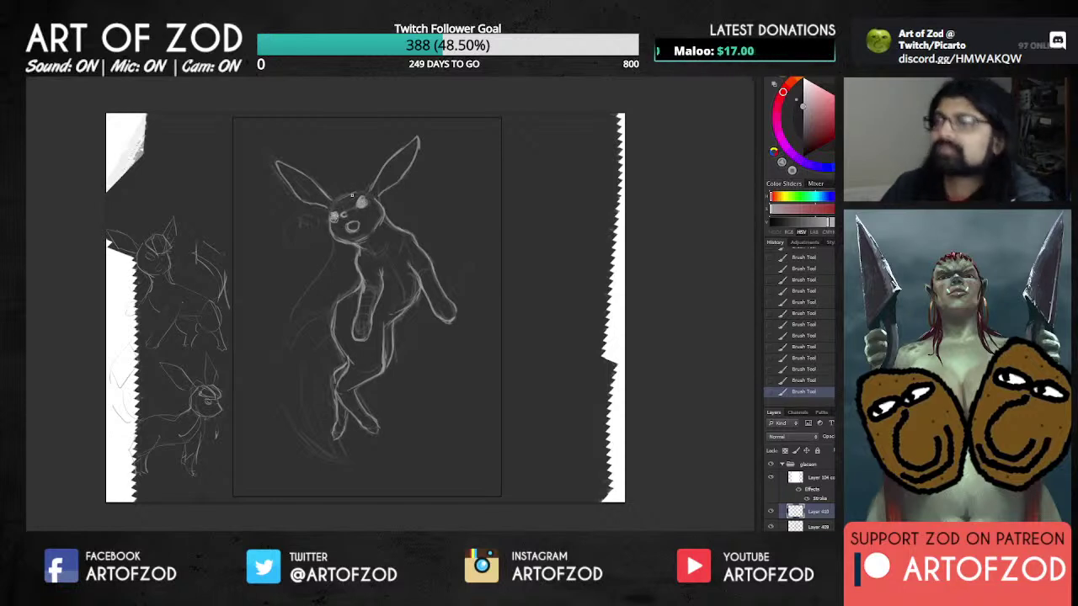
{"action": "key", "text": "ctrl+z"}
{"action": "key", "text": "ctrl+z"}
{"action": "key", "text": "ctrl+z"}
{"action": "key", "text": "ctrl+z"}
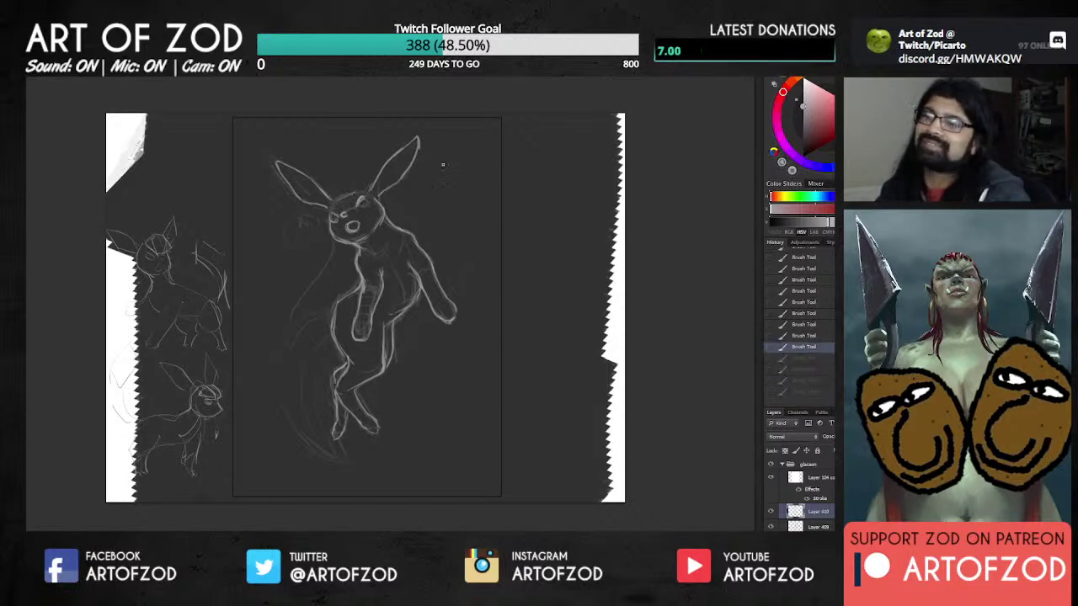
{"action": "key", "text": "ctrl+z"}
{"action": "key", "text": "ctrl+z"}
{"action": "key", "text": "ctrl+z"}
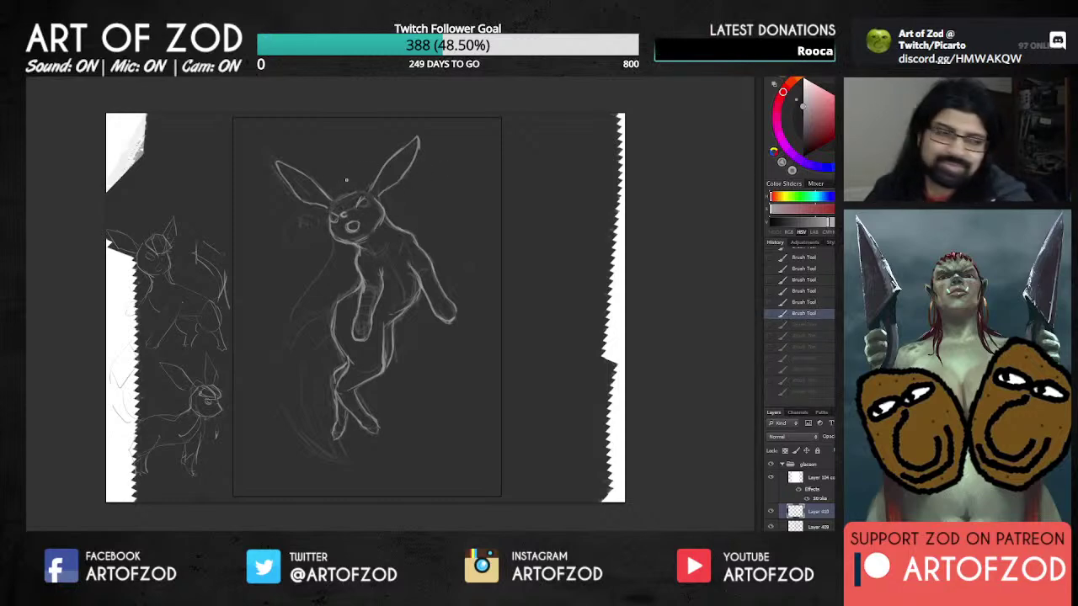
Step: Redraw both eyes with small outlined shapes on either side of the muzzle
{"action": "mouse_move", "coordinate": [359, 194]}
{"action": "left_mouse_down"}
{"action": "mouse_move", "coordinate": [325, 137]}
{"action": "mouse_move", "coordinate": [364, 205]}
{"action": "left_mouse_up"}
{"action": "key", "text": "b"}
{"action": "mouse_move", "coordinate": [359, 198]}
{"action": "left_mouse_down"}
{"action": "mouse_move", "coordinate": [366, 204]}
{"action": "mouse_move", "coordinate": [334, 217]}
{"action": "left_mouse_up"}
{"action": "left_click_drag", "start_coordinate": [335, 212], "coordinate": [334, 219]}
{"action": "left_click_drag", "start_coordinate": [336, 215], "coordinate": [335, 220]}
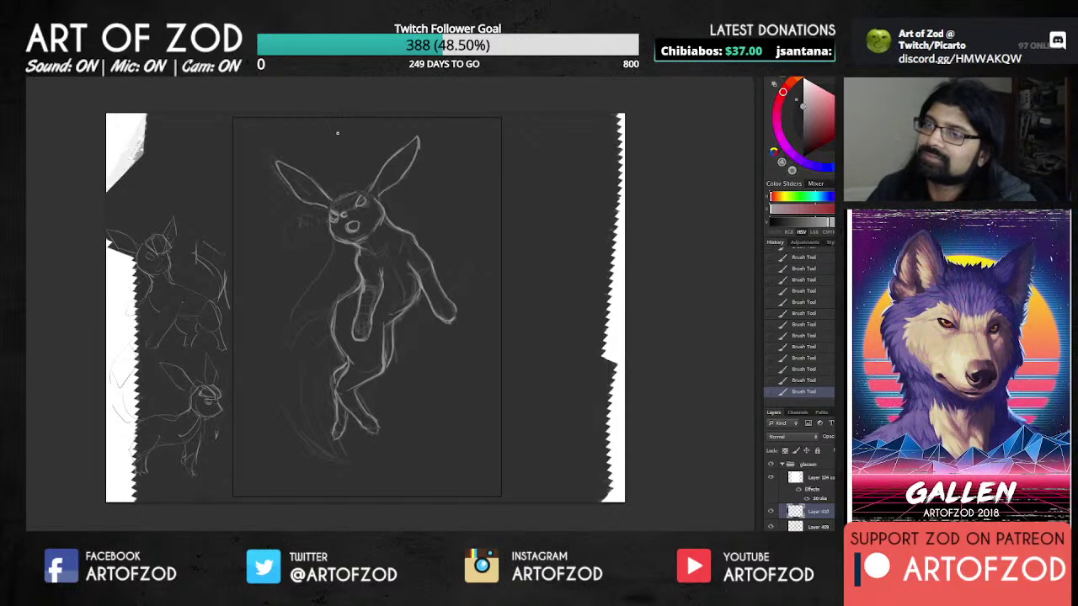
Step: Refine the far side of the face around the eye and muzzle, and touch up the mouth's edge
{"action": "key", "text": "e"}
{"action": "left_click", "coordinate": [358, 124]}
{"action": "key", "text": "b"}
{"action": "left_click_drag", "start_coordinate": [329, 205], "coordinate": [341, 219]}
{"action": "mouse_move", "coordinate": [332, 221]}
{"action": "left_mouse_down"}
{"action": "mouse_move", "coordinate": [338, 235]}
{"action": "mouse_move", "coordinate": [373, 203]}
{"action": "mouse_move", "coordinate": [363, 214]}
{"action": "left_mouse_up"}
{"action": "left_click_drag", "start_coordinate": [356, 221], "coordinate": [361, 222]}
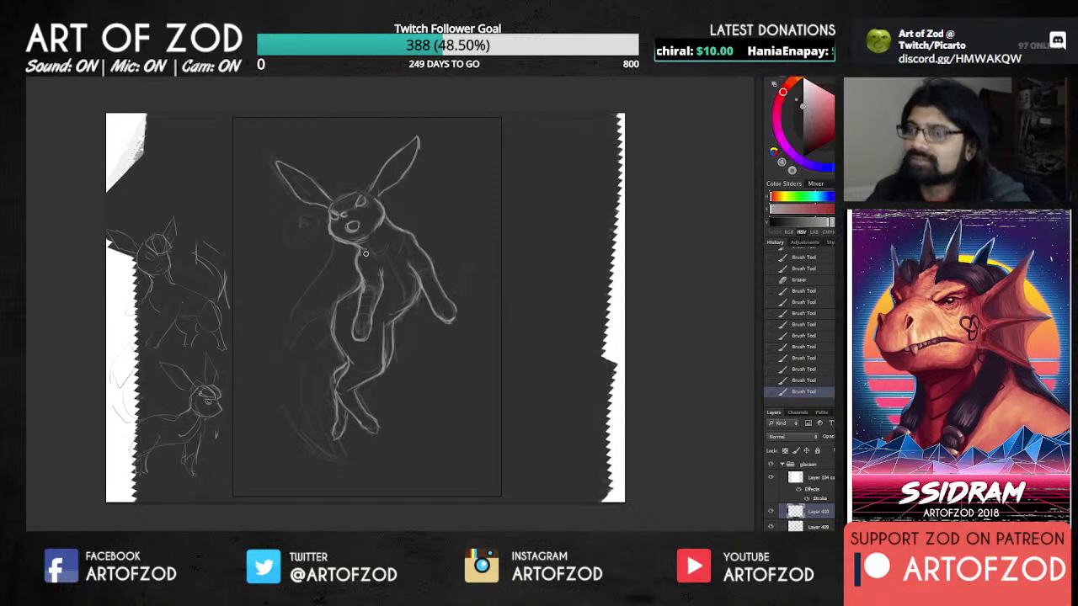
Step: Erase the stray line under the chin and redraw the neck, throat and shoulder line below the head
{"action": "key", "text": "e"}
{"action": "left_click_drag", "start_coordinate": [355, 263], "coordinate": [356, 251]}
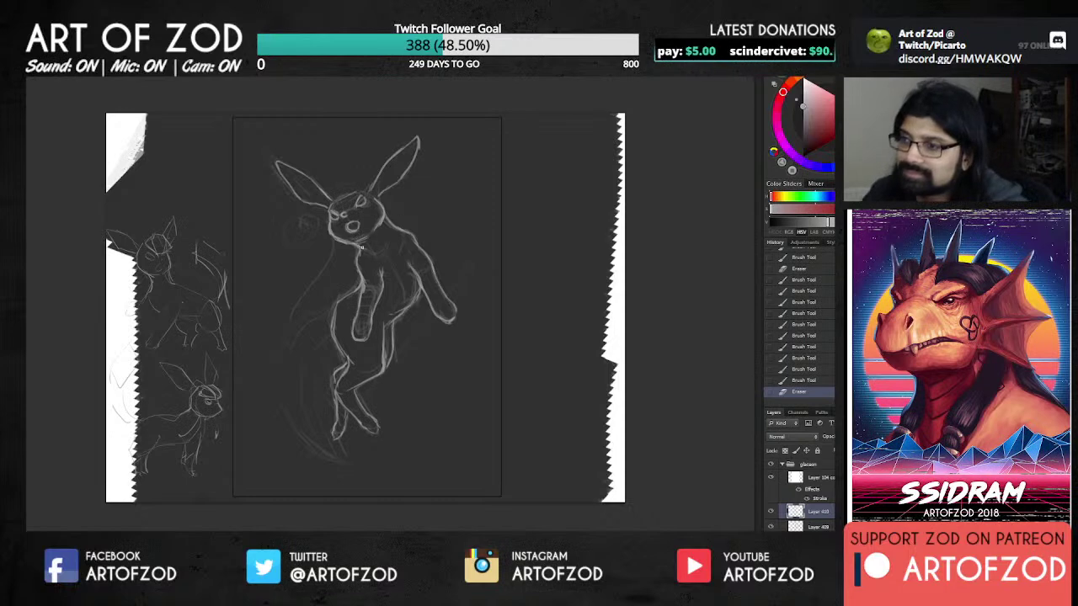
{"action": "key", "text": "b"}
{"action": "left_click_drag", "start_coordinate": [366, 251], "coordinate": [376, 244]}
{"action": "mouse_move", "coordinate": [384, 238]}
{"action": "left_mouse_down"}
{"action": "mouse_move", "coordinate": [383, 209]}
{"action": "mouse_move", "coordinate": [397, 227]}
{"action": "left_mouse_up"}
{"action": "left_click_drag", "start_coordinate": [392, 223], "coordinate": [407, 239]}
Step: Erase the rough lines under the outstretched arm and restate the side of the waist
{"action": "key", "text": "e"}
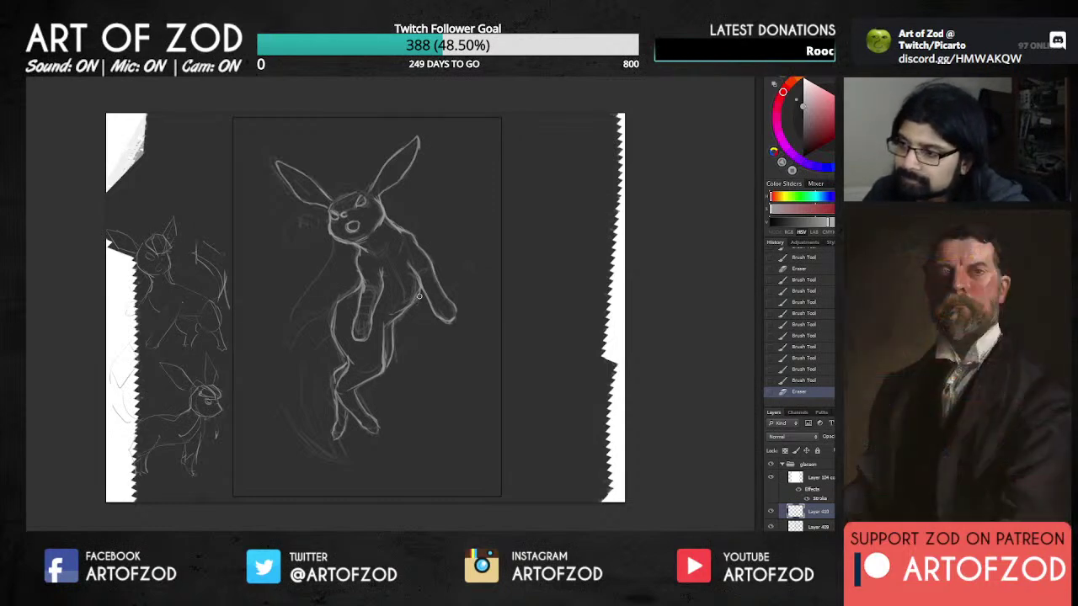
{"action": "left_click_drag", "start_coordinate": [402, 320], "coordinate": [411, 282]}
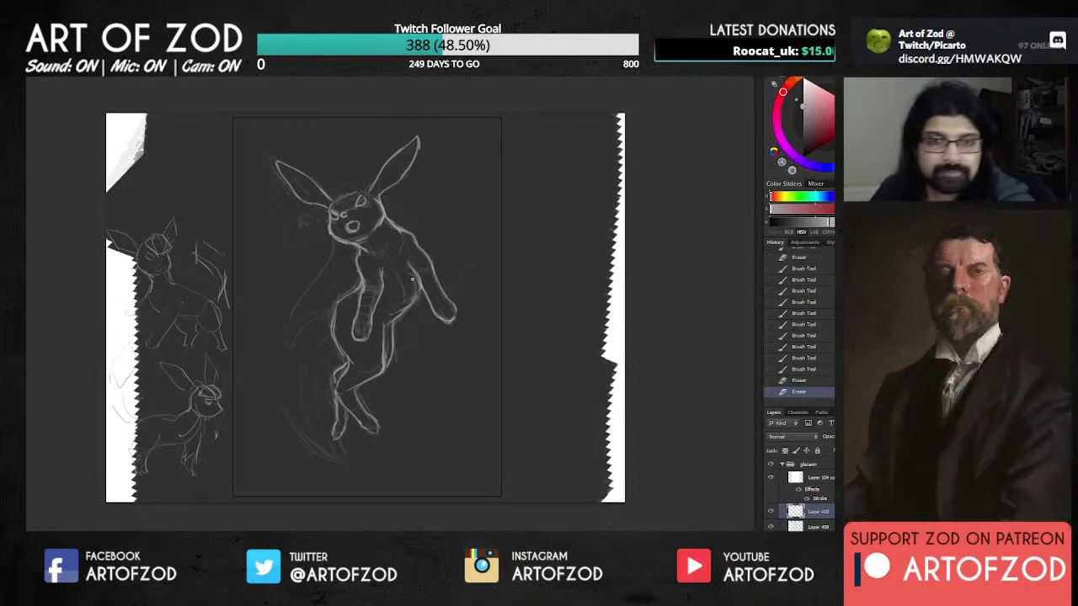
{"action": "left_click_drag", "start_coordinate": [395, 319], "coordinate": [384, 334]}
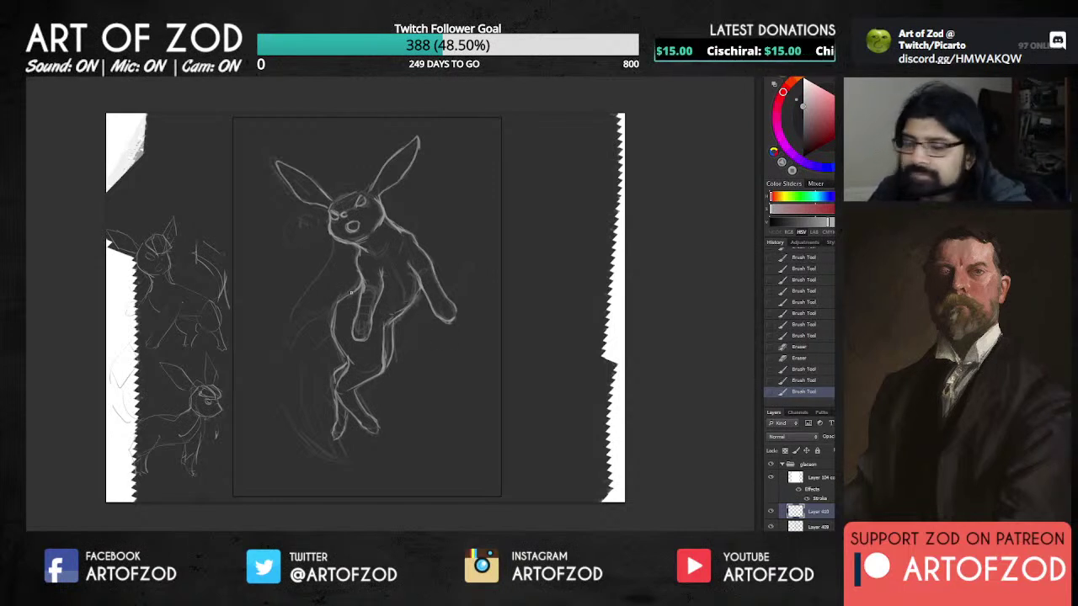
Step: Draw a long curved tail sweeping from the lower back down to a pointed tip below the feet
{"action": "left_click_drag", "start_coordinate": [349, 293], "coordinate": [337, 305]}
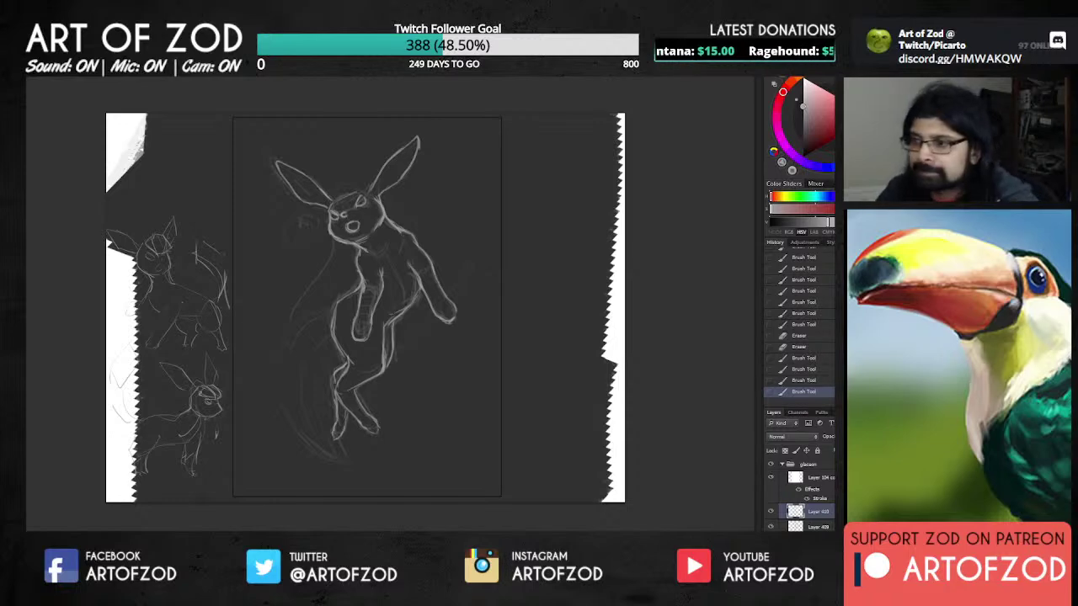
{"action": "left_click_drag", "start_coordinate": [348, 294], "coordinate": [331, 307]}
{"action": "mouse_move", "coordinate": [347, 295]}
{"action": "left_mouse_down"}
{"action": "mouse_move", "coordinate": [288, 380]}
{"action": "mouse_move", "coordinate": [340, 451]}
{"action": "left_mouse_up"}
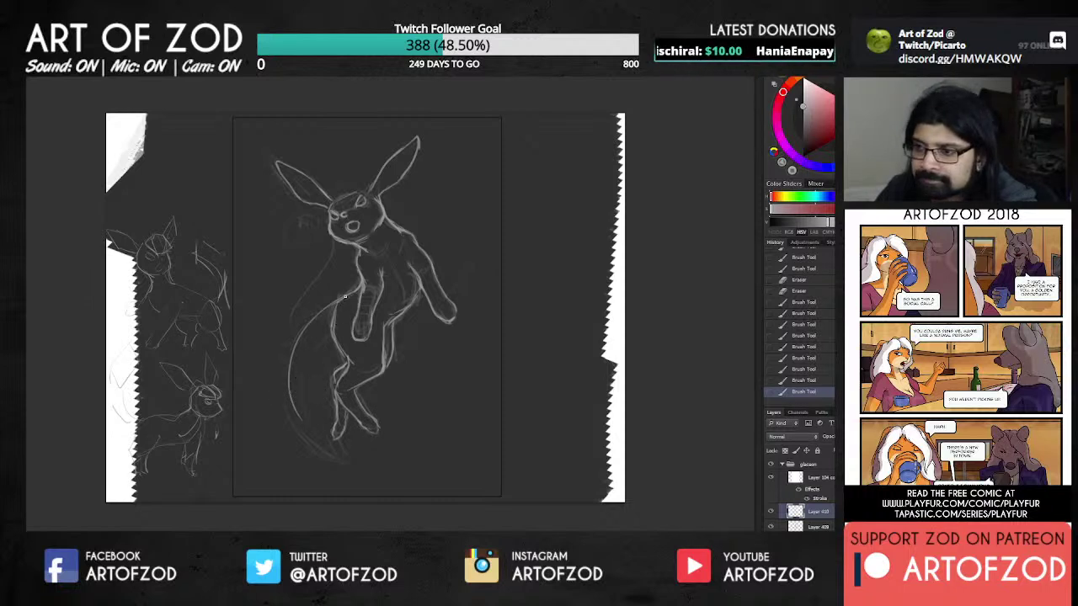
{"action": "mouse_move", "coordinate": [343, 298]}
{"action": "left_mouse_down"}
{"action": "mouse_move", "coordinate": [310, 371]}
{"action": "mouse_move", "coordinate": [337, 448]}
{"action": "left_mouse_up"}
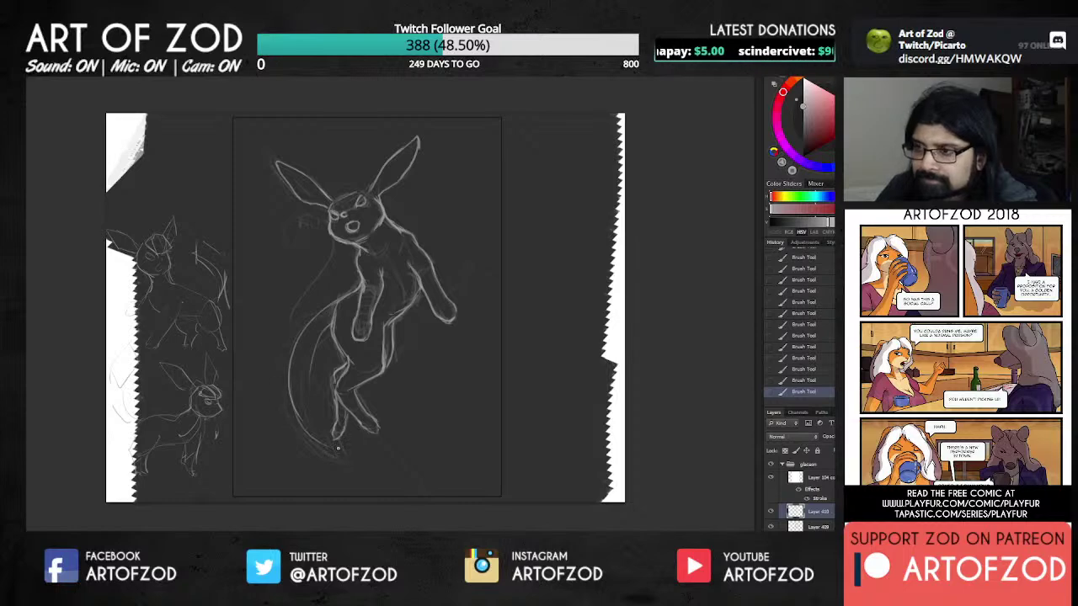
{"action": "mouse_move", "coordinate": [321, 331]}
{"action": "left_mouse_down"}
{"action": "mouse_move", "coordinate": [308, 359]}
{"action": "mouse_move", "coordinate": [345, 448]}
{"action": "left_mouse_up"}
{"action": "left_click_drag", "start_coordinate": [293, 402], "coordinate": [352, 461]}
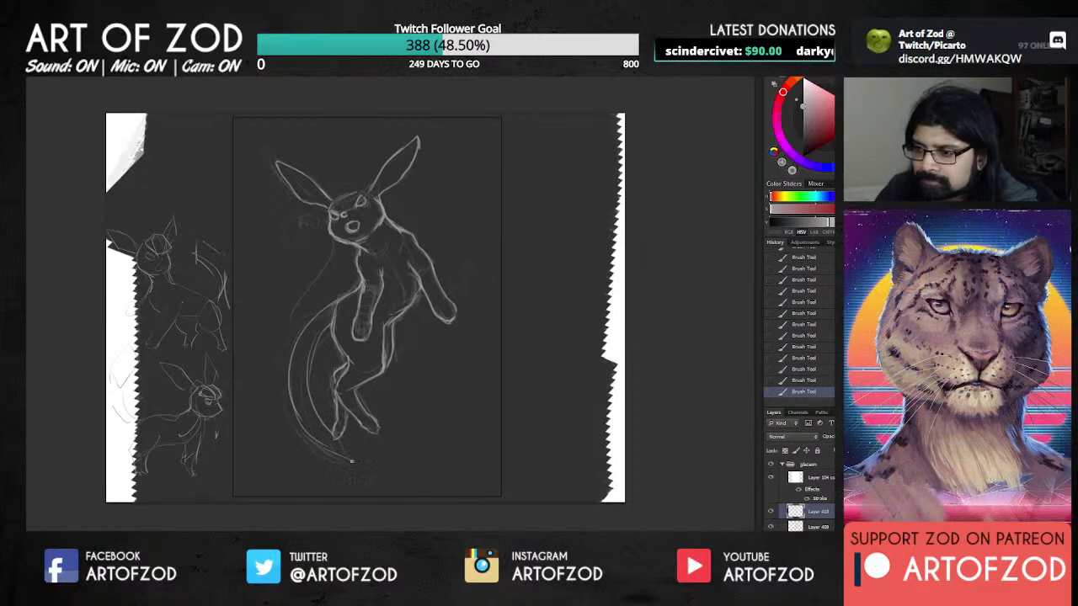
{"action": "mouse_move", "coordinate": [285, 399]}
{"action": "left_mouse_down"}
{"action": "mouse_move", "coordinate": [347, 465]}
{"action": "mouse_move", "coordinate": [327, 424]}
{"action": "mouse_move", "coordinate": [337, 447]}
{"action": "mouse_move", "coordinate": [321, 454]}
{"action": "mouse_move", "coordinate": [352, 464]}
{"action": "left_mouse_up"}
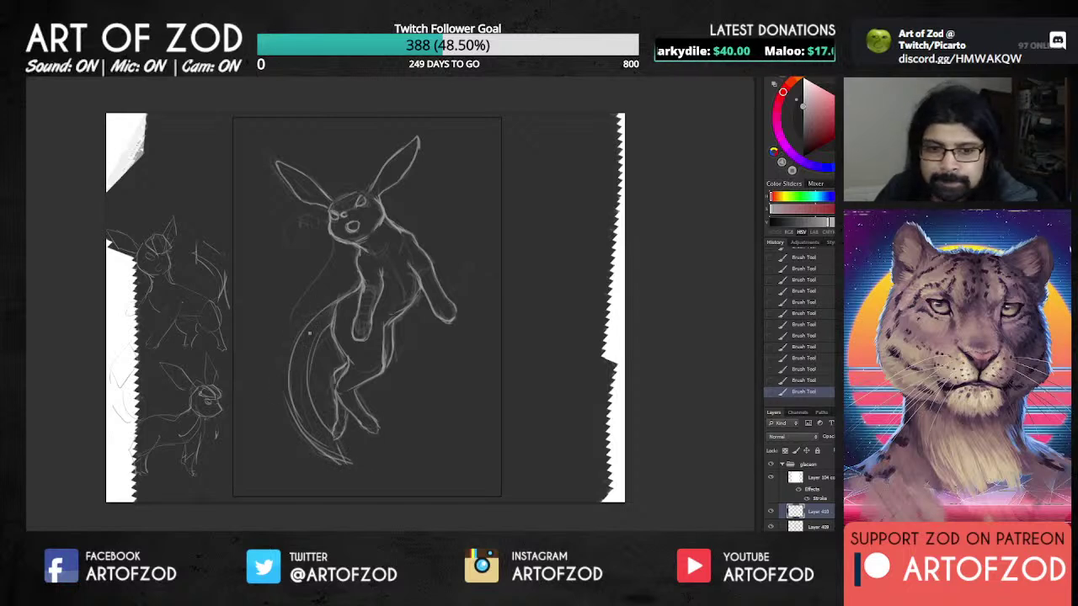
{"action": "mouse_move", "coordinate": [323, 308]}
{"action": "left_mouse_down"}
{"action": "mouse_move", "coordinate": [293, 381]}
{"action": "mouse_move", "coordinate": [300, 334]}
{"action": "mouse_move", "coordinate": [298, 425]}
{"action": "mouse_move", "coordinate": [305, 415]}
{"action": "mouse_move", "coordinate": [290, 401]}
{"action": "mouse_move", "coordinate": [340, 460]}
{"action": "mouse_move", "coordinate": [308, 443]}
{"action": "mouse_move", "coordinate": [348, 463]}
{"action": "left_mouse_up"}
{"action": "mouse_move", "coordinate": [335, 311]}
{"action": "left_mouse_down"}
{"action": "mouse_move", "coordinate": [350, 465]}
{"action": "mouse_move", "coordinate": [325, 394]}
{"action": "mouse_move", "coordinate": [350, 373]}
{"action": "mouse_move", "coordinate": [350, 432]}
{"action": "mouse_move", "coordinate": [336, 434]}
{"action": "mouse_move", "coordinate": [307, 415]}
{"action": "mouse_move", "coordinate": [296, 366]}
{"action": "mouse_move", "coordinate": [320, 440]}
{"action": "left_mouse_up"}
Step: Erase stray strokes inside the tail, and redraw its inner edge and the base where it joins the back
{"action": "key", "text": "e"}
{"action": "left_click_drag", "start_coordinate": [293, 395], "coordinate": [335, 453]}
{"action": "mouse_move", "coordinate": [295, 368]}
{"action": "left_mouse_down"}
{"action": "mouse_move", "coordinate": [323, 437]}
{"action": "mouse_move", "coordinate": [341, 446]}
{"action": "mouse_move", "coordinate": [311, 351]}
{"action": "left_mouse_up"}
{"action": "key", "text": "b"}
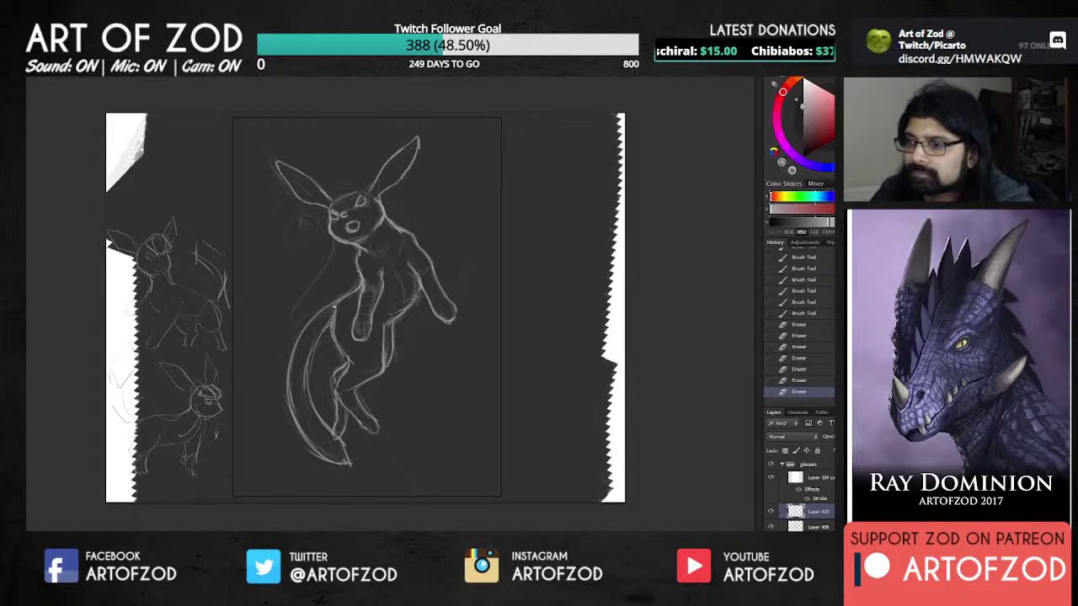
{"action": "left_click_drag", "start_coordinate": [332, 310], "coordinate": [324, 325]}
{"action": "mouse_move", "coordinate": [335, 314]}
{"action": "left_mouse_down"}
{"action": "mouse_move", "coordinate": [311, 359]}
{"action": "mouse_move", "coordinate": [304, 392]}
{"action": "left_mouse_up"}
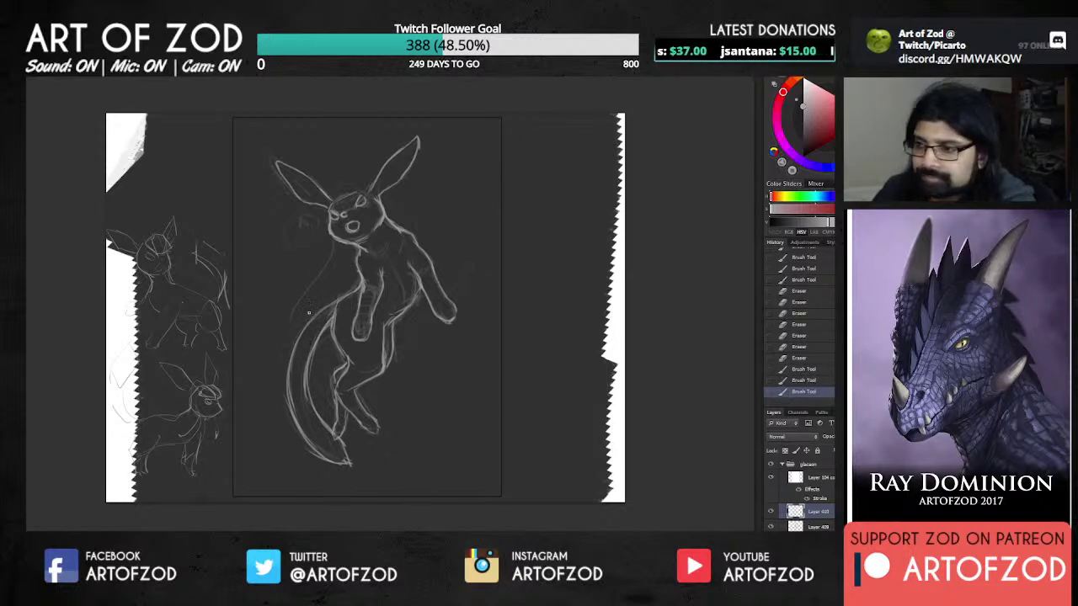
{"action": "left_click_drag", "start_coordinate": [335, 310], "coordinate": [306, 367]}
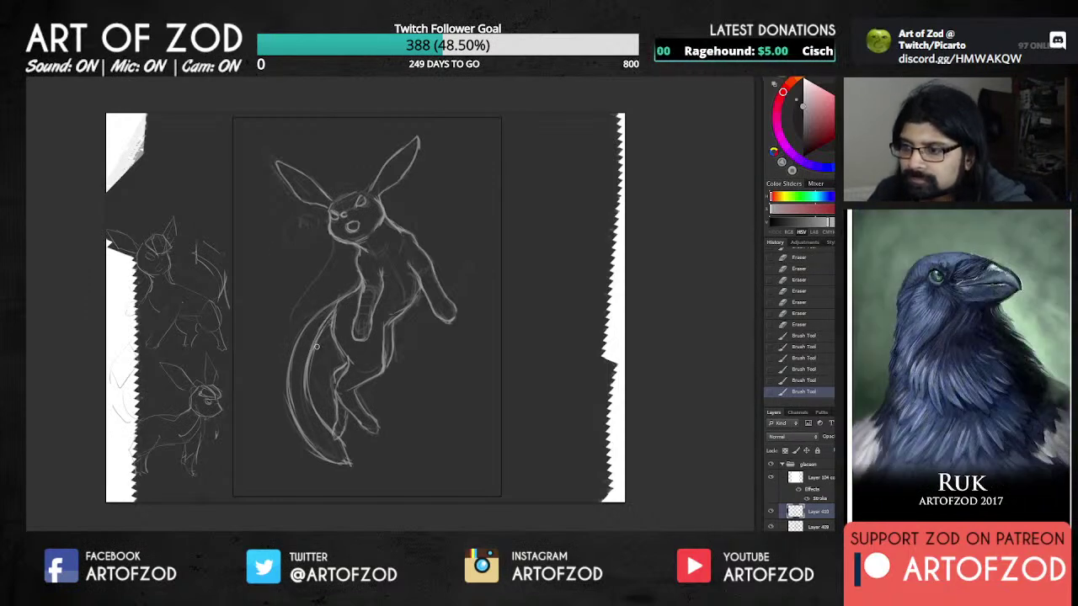
{"action": "key", "text": "e"}
{"action": "left_click", "coordinate": [343, 289]}
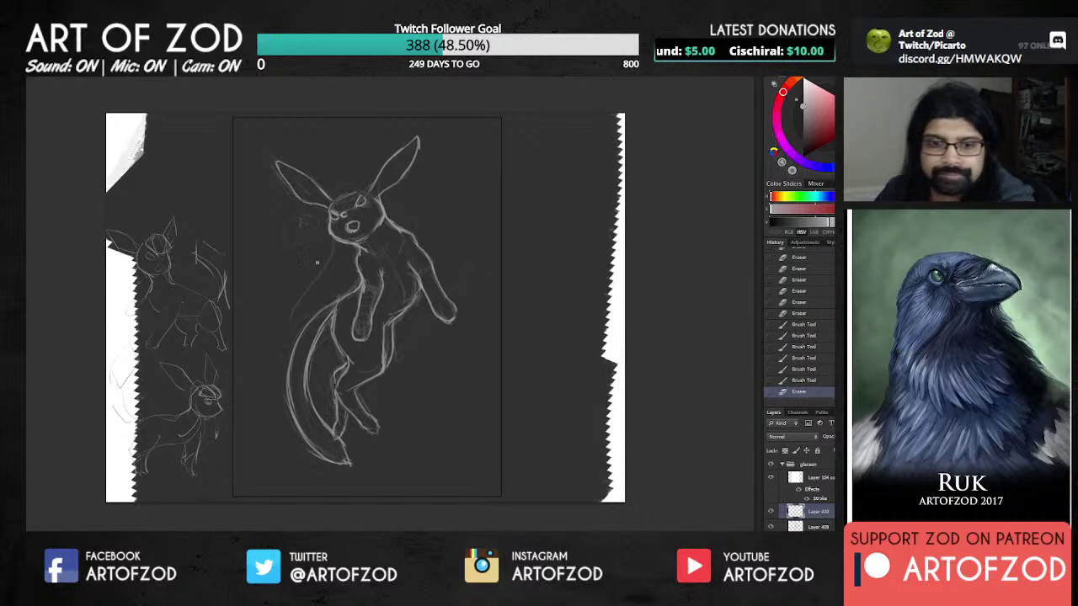
{"action": "key", "text": "b"}
{"action": "left_click_drag", "start_coordinate": [343, 298], "coordinate": [332, 336]}
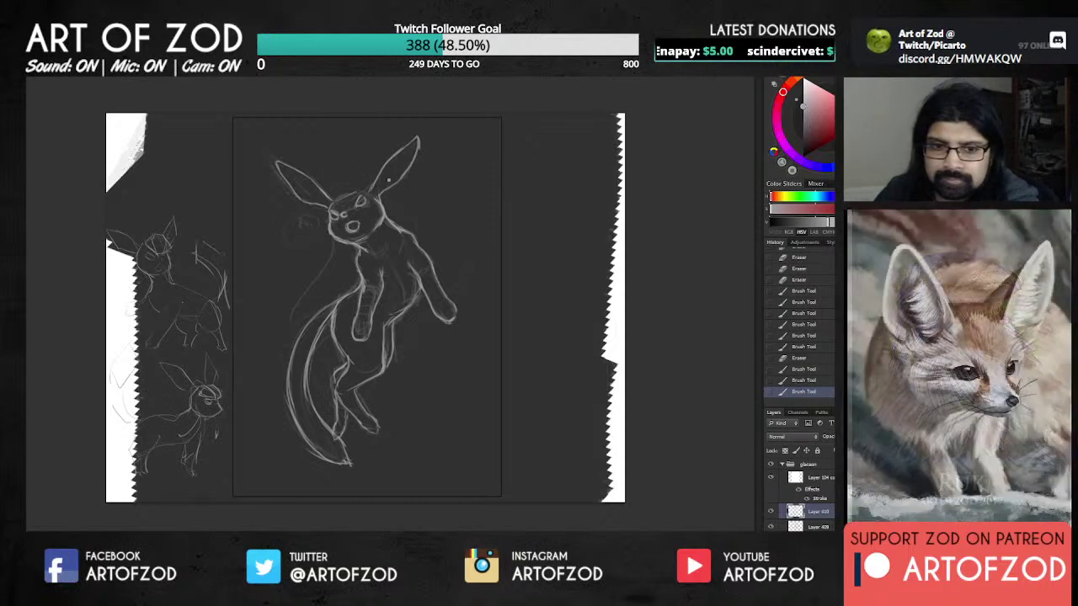
Step: Add inner-ear lines to both ears and clean up the top and back contour of the head
{"action": "left_click_drag", "start_coordinate": [380, 175], "coordinate": [411, 150]}
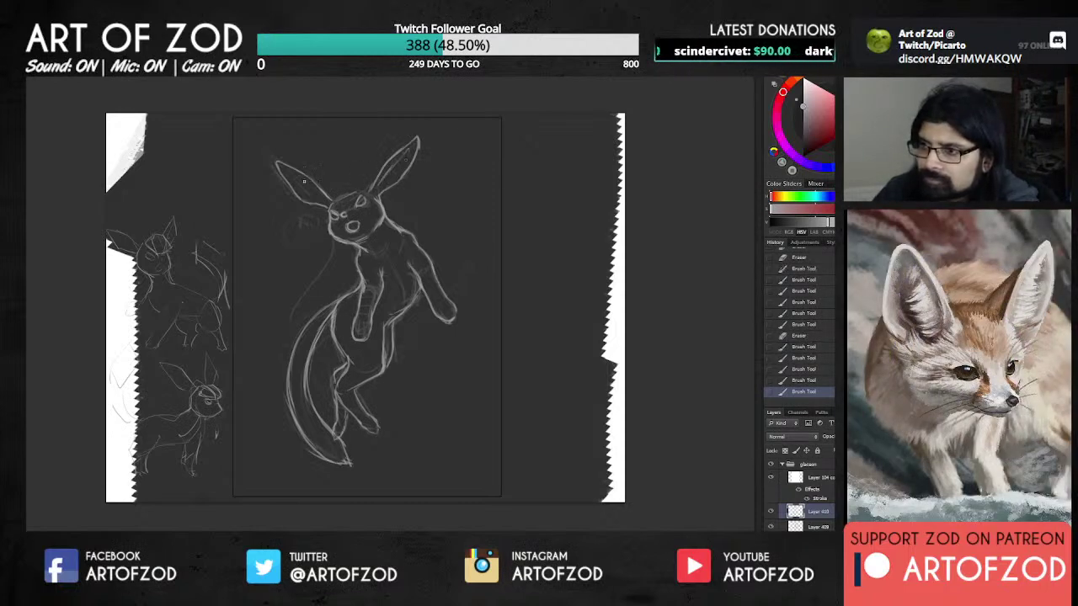
{"action": "mouse_move", "coordinate": [299, 179]}
{"action": "left_mouse_down"}
{"action": "mouse_move", "coordinate": [326, 201]}
{"action": "mouse_move", "coordinate": [313, 196]}
{"action": "left_mouse_up"}
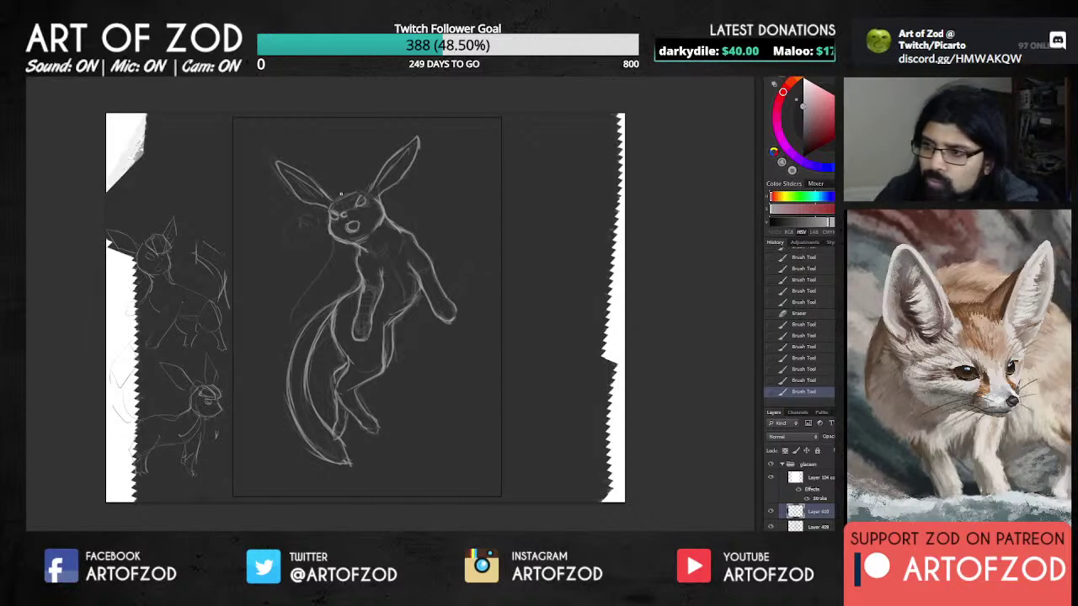
{"action": "mouse_move", "coordinate": [330, 211]}
{"action": "left_mouse_down"}
{"action": "mouse_move", "coordinate": [362, 192]}
{"action": "mouse_move", "coordinate": [342, 207]}
{"action": "mouse_move", "coordinate": [341, 198]}
{"action": "left_mouse_up"}
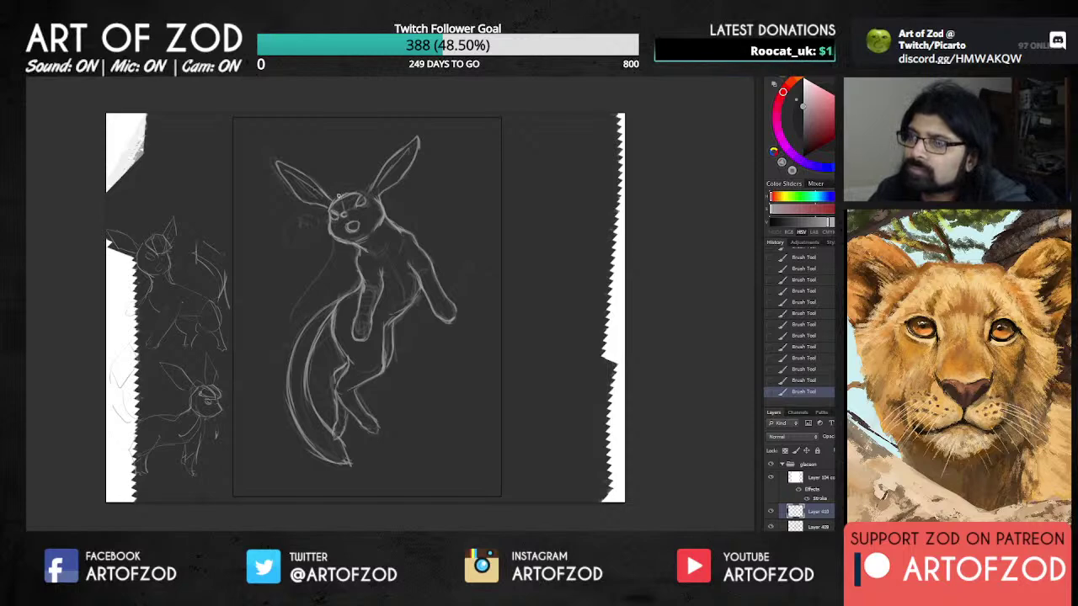
{"action": "key", "text": "e"}
{"action": "left_click", "coordinate": [342, 194]}
{"action": "left_click", "coordinate": [347, 190]}
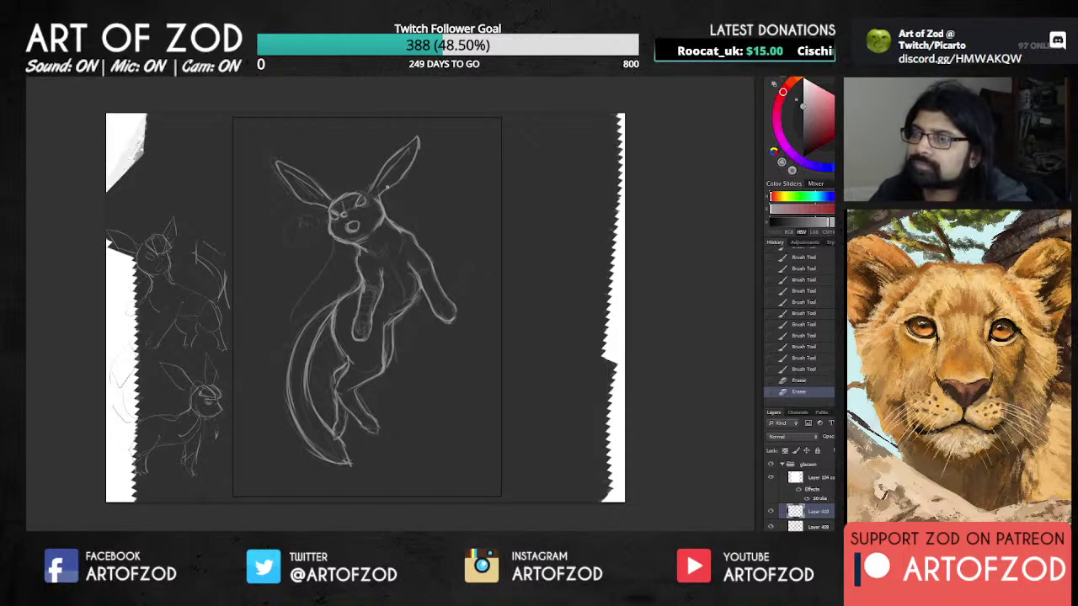
{"action": "mouse_move", "coordinate": [350, 195]}
{"action": "left_mouse_down"}
{"action": "mouse_move", "coordinate": [375, 198]}
{"action": "mouse_move", "coordinate": [399, 224]}
{"action": "left_mouse_up"}
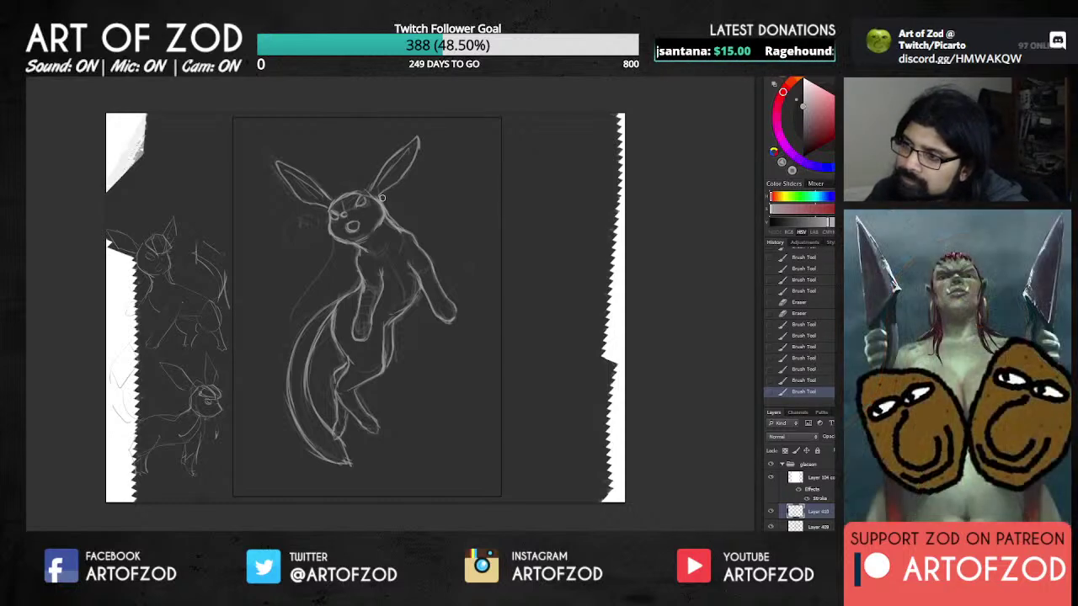
Step: Erase the heavy line behind the neck and redraw a cleaner contour from the head into the outstretched arm's shoulder
{"action": "key", "text": "e"}
{"action": "mouse_move", "coordinate": [385, 206]}
{"action": "left_mouse_down"}
{"action": "mouse_move", "coordinate": [388, 223]}
{"action": "mouse_move", "coordinate": [383, 205]}
{"action": "mouse_move", "coordinate": [414, 238]}
{"action": "left_mouse_up"}
{"action": "key", "text": "b"}
{"action": "left_click_drag", "start_coordinate": [404, 232], "coordinate": [420, 247]}
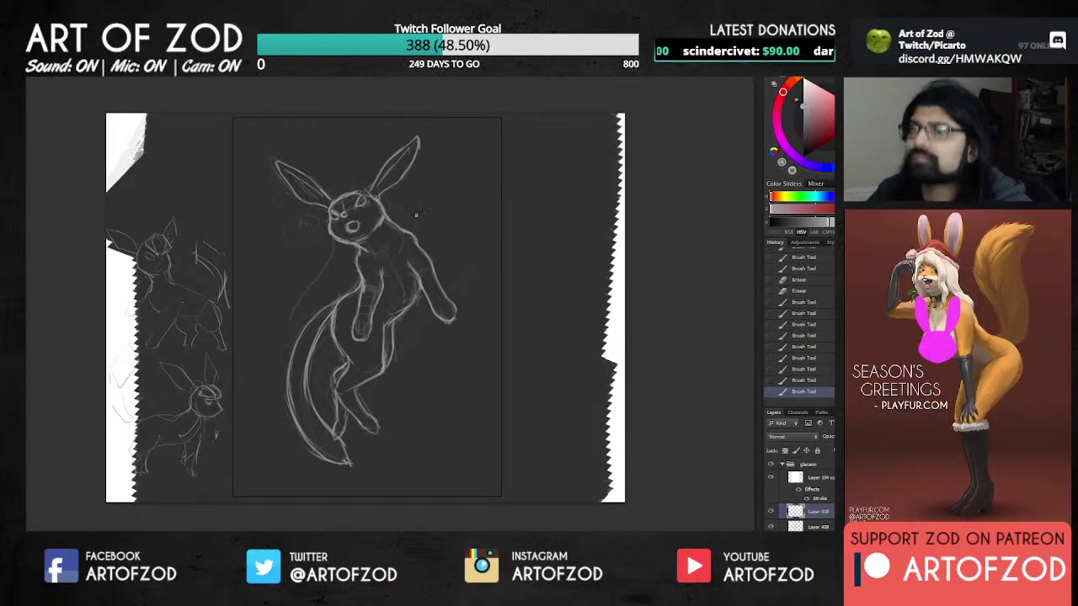
{"action": "left_click_drag", "start_coordinate": [377, 200], "coordinate": [423, 254]}
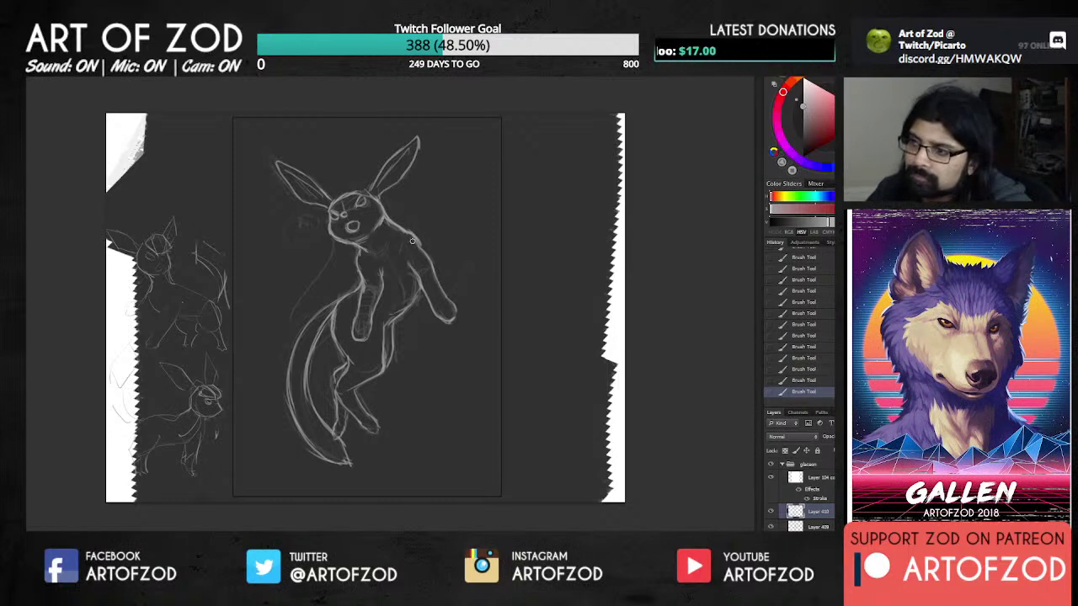
{"action": "key", "text": "e"}
{"action": "left_click_drag", "start_coordinate": [416, 244], "coordinate": [414, 231]}
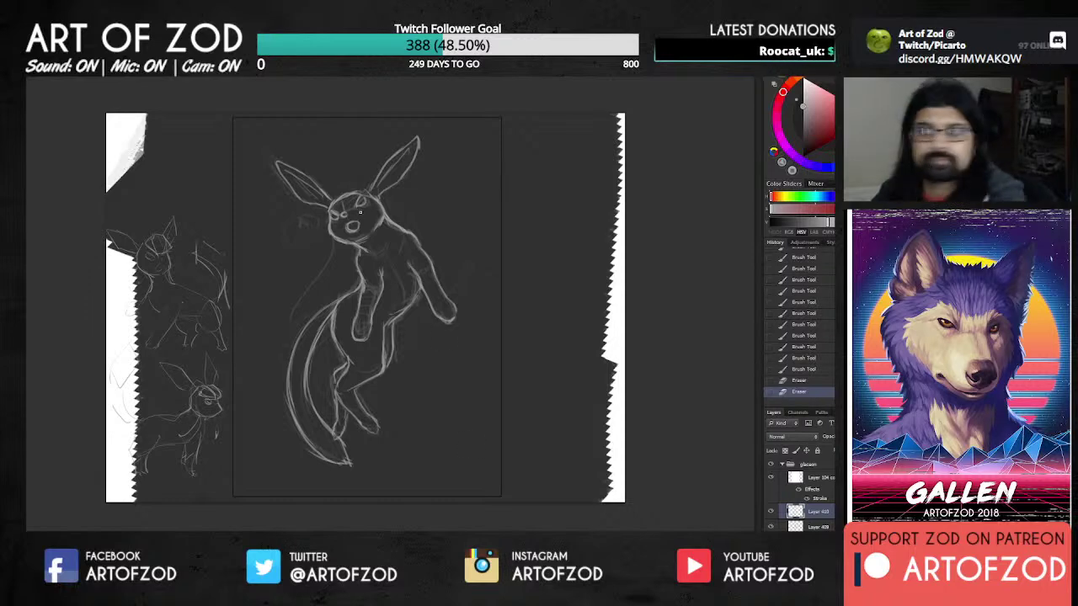
Step: Touch up the throat, muzzle edge and forehead, and erase excess lines around the eye beside the muzzle
{"action": "left_click_drag", "start_coordinate": [358, 248], "coordinate": [363, 258]}
{"action": "left_click_drag", "start_coordinate": [359, 247], "coordinate": [363, 257]}
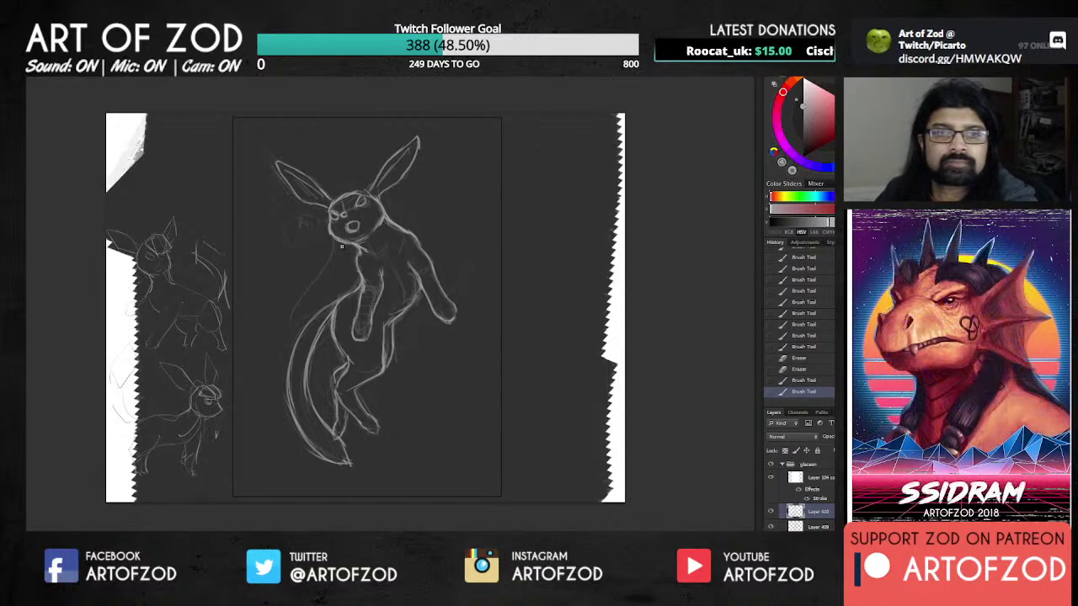
{"action": "left_click_drag", "start_coordinate": [329, 222], "coordinate": [336, 239]}
{"action": "mouse_move", "coordinate": [342, 192]}
{"action": "left_mouse_down"}
{"action": "mouse_move", "coordinate": [332, 201]}
{"action": "mouse_move", "coordinate": [342, 202]}
{"action": "left_mouse_up"}
{"action": "key", "text": "e"}
{"action": "left_click_drag", "start_coordinate": [341, 200], "coordinate": [345, 214]}
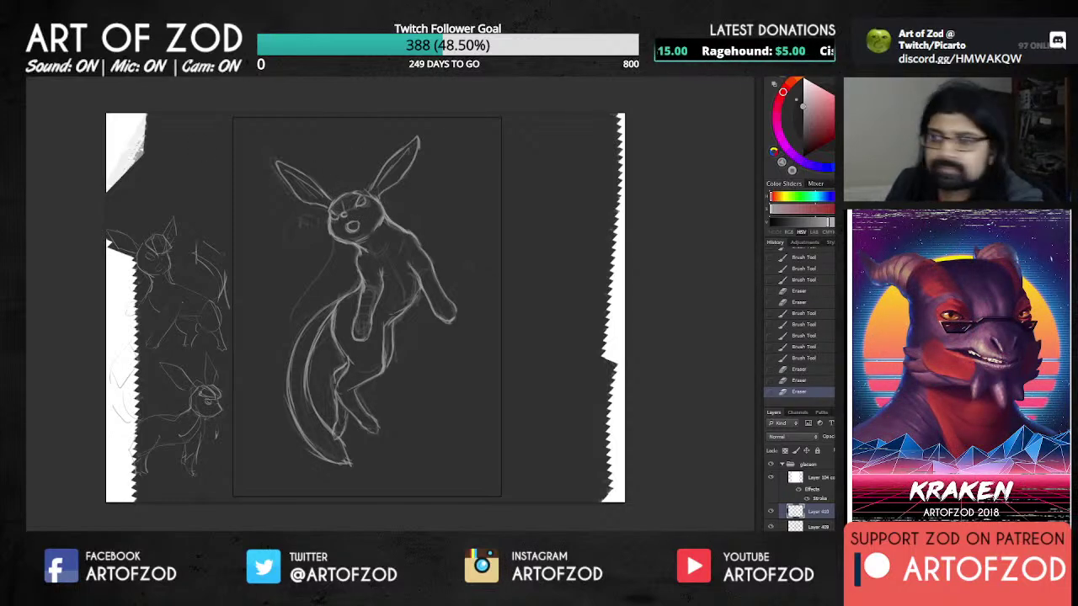
Step: Draw short toe lines on both forepaws
{"action": "key", "text": "b"}
{"action": "mouse_move", "coordinate": [441, 310]}
{"action": "left_mouse_down"}
{"action": "mouse_move", "coordinate": [455, 320]}
{"action": "mouse_move", "coordinate": [446, 296]}
{"action": "mouse_move", "coordinate": [452, 312]}
{"action": "left_mouse_up"}
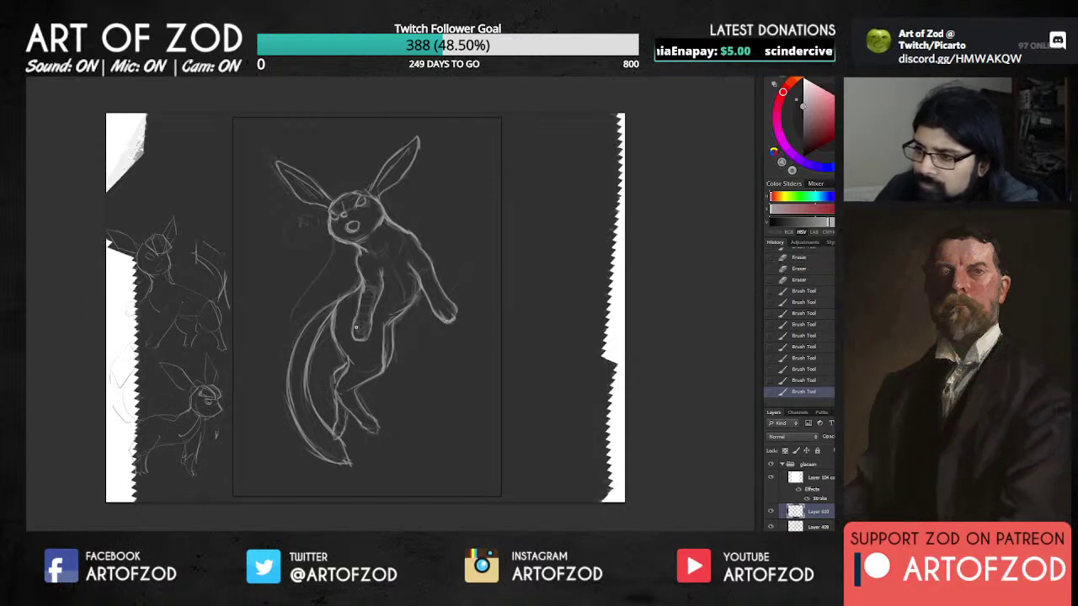
{"action": "left_click_drag", "start_coordinate": [357, 327], "coordinate": [360, 335]}
{"action": "left_click_drag", "start_coordinate": [359, 328], "coordinate": [362, 340]}
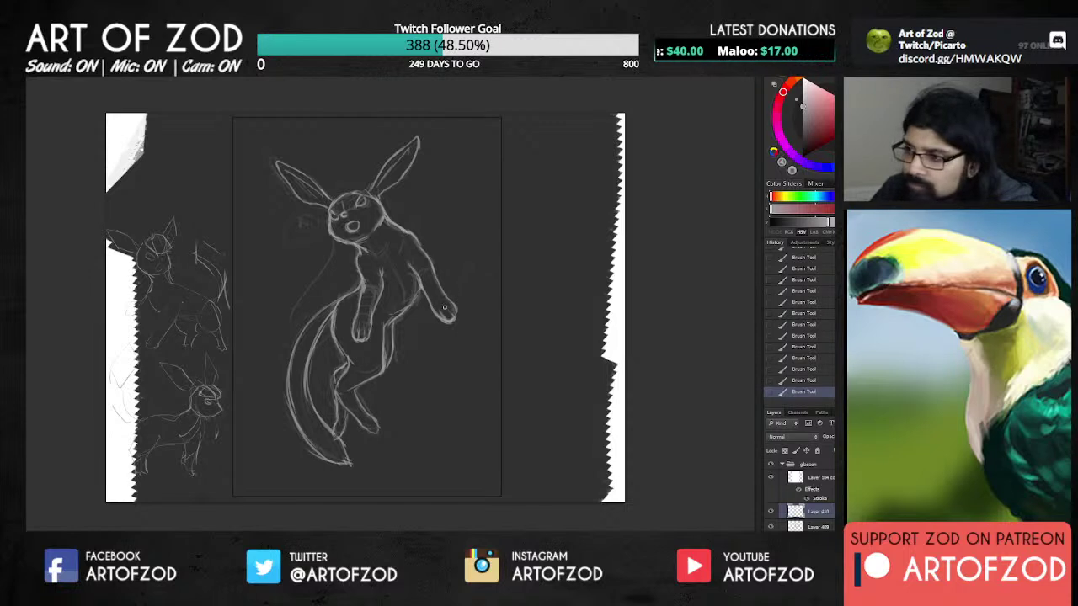
Step: Refine the outstretched forepaw's rounded outline and its toe divisions
{"action": "left_click_drag", "start_coordinate": [444, 315], "coordinate": [450, 324]}
{"action": "key", "text": "b"}
{"action": "key", "text": "b"}
{"action": "left_click_drag", "start_coordinate": [449, 320], "coordinate": [455, 320]}
{"action": "left_click_drag", "start_coordinate": [450, 321], "coordinate": [455, 310]}
{"action": "left_click_drag", "start_coordinate": [452, 312], "coordinate": [445, 312]}
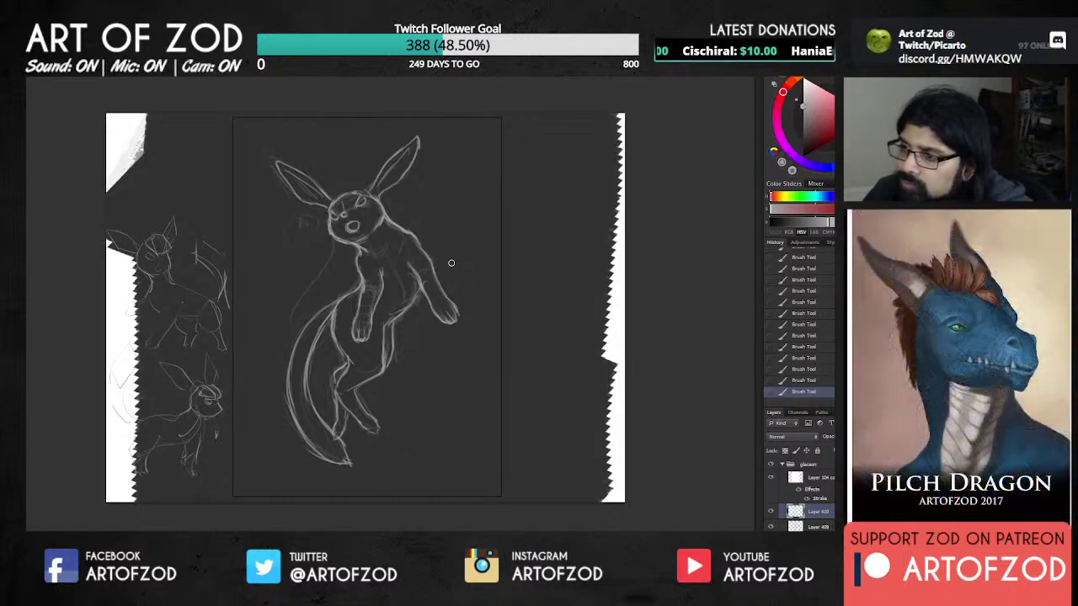
Step: Lasso the outstretched forepaw, adjust it slightly with Free Transform, and deselect it
{"action": "key", "text": "l"}
{"action": "mouse_move", "coordinate": [438, 295]}
{"action": "left_mouse_down"}
{"action": "mouse_move", "coordinate": [469, 283]}
{"action": "mouse_move", "coordinate": [431, 293]}
{"action": "left_mouse_up"}
{"action": "key", "text": "ctrl+t"}
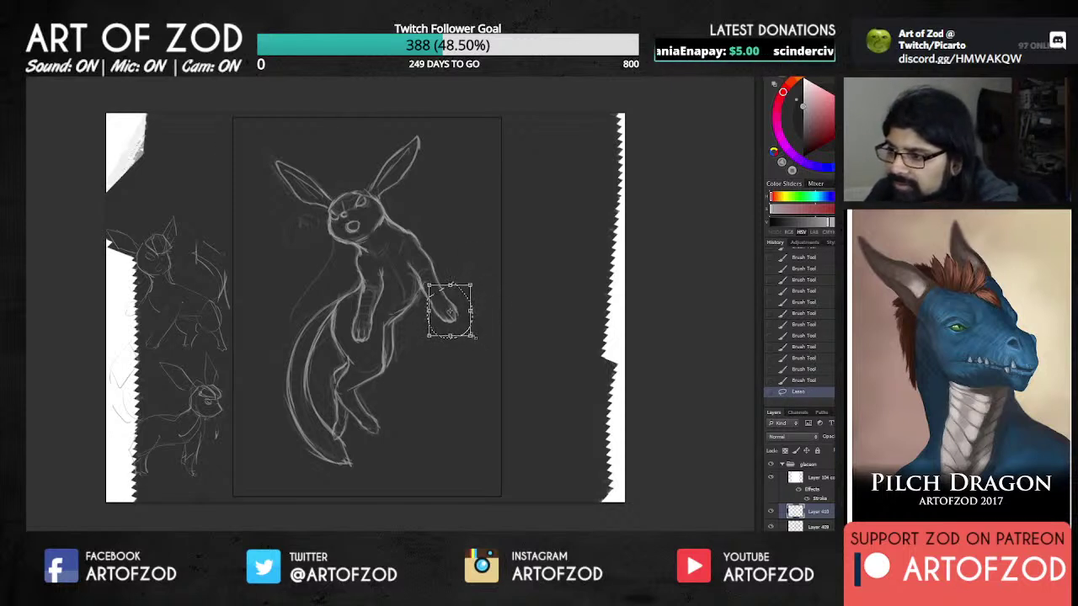
{"action": "left_click_drag", "start_coordinate": [474, 338], "coordinate": [470, 335]}
{"action": "key", "text": "Return"}
{"action": "key", "text": "ctrl+d"}
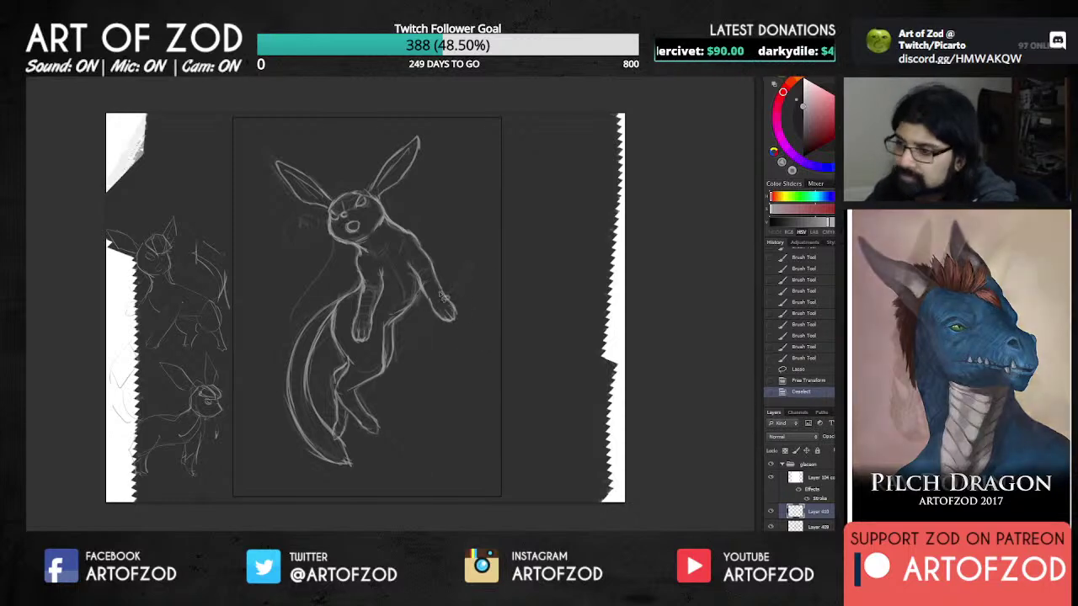
Step: Redraw the outer edge of the outstretched arm down to the paw and add a short stroke near the shoulder
{"action": "key", "text": "b"}
{"action": "left_click_drag", "start_coordinate": [426, 259], "coordinate": [450, 295]}
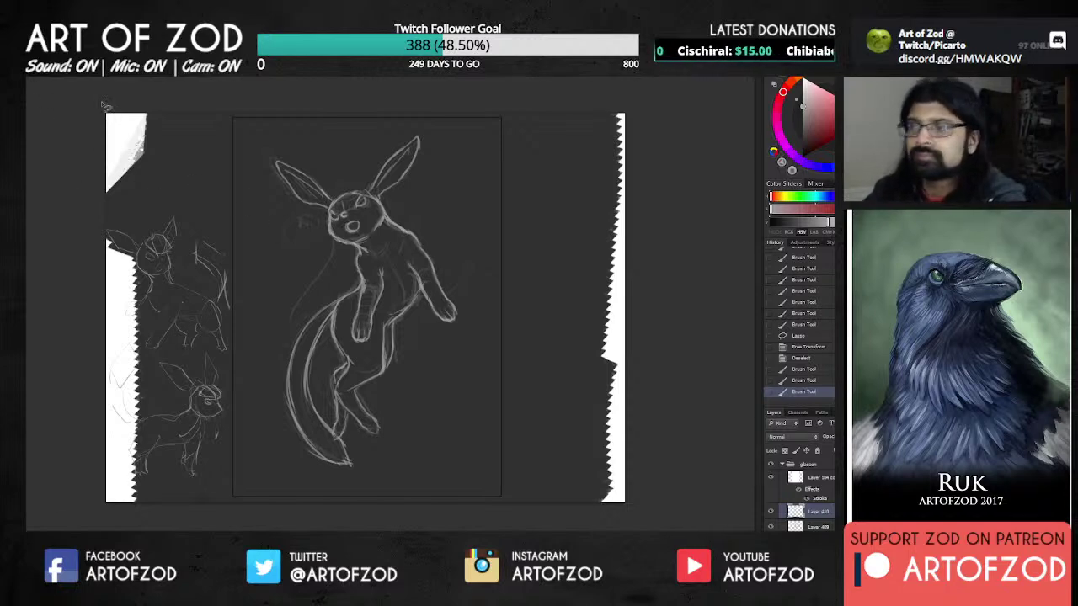
{"action": "mouse_move", "coordinate": [403, 256]}
{"action": "left_mouse_down"}
{"action": "mouse_move", "coordinate": [427, 309]}
{"action": "mouse_move", "coordinate": [459, 304]}
{"action": "mouse_move", "coordinate": [447, 255]}
{"action": "mouse_move", "coordinate": [411, 258]}
{"action": "left_mouse_up"}
Step: Lasso the whole outstretched arm, reposition it slightly with Free Transform, and deselect it
{"action": "key", "text": "l"}
{"action": "left_click_drag", "start_coordinate": [451, 307], "coordinate": [451, 302]}
{"action": "key", "text": "ctrl+t"}
{"action": "left_click_drag", "start_coordinate": [450, 216], "coordinate": [446, 216]}
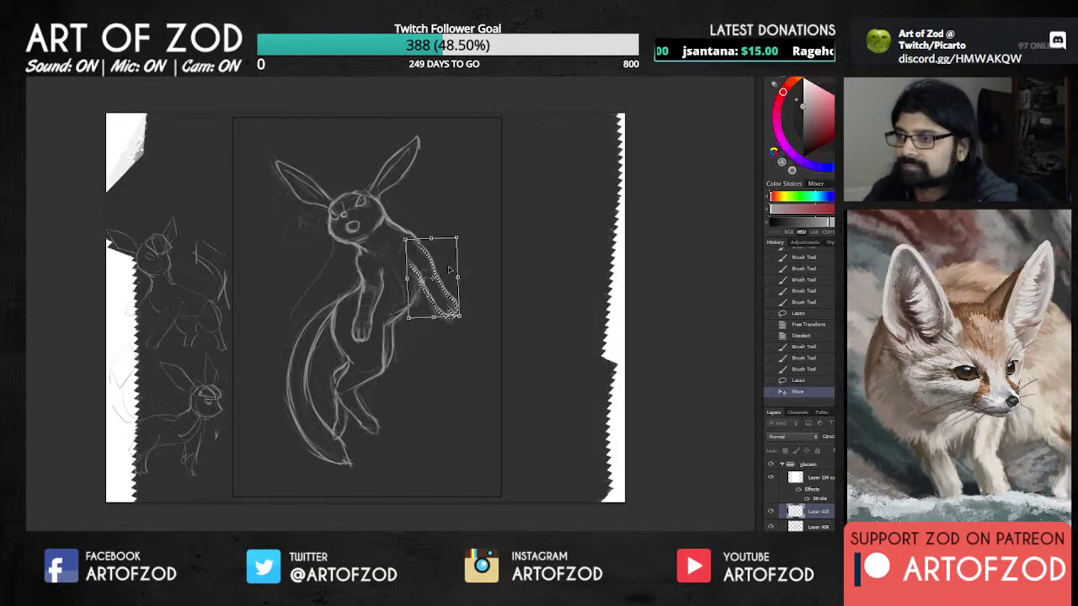
{"action": "key", "text": "Return"}
{"action": "key", "text": "ctrl+d"}
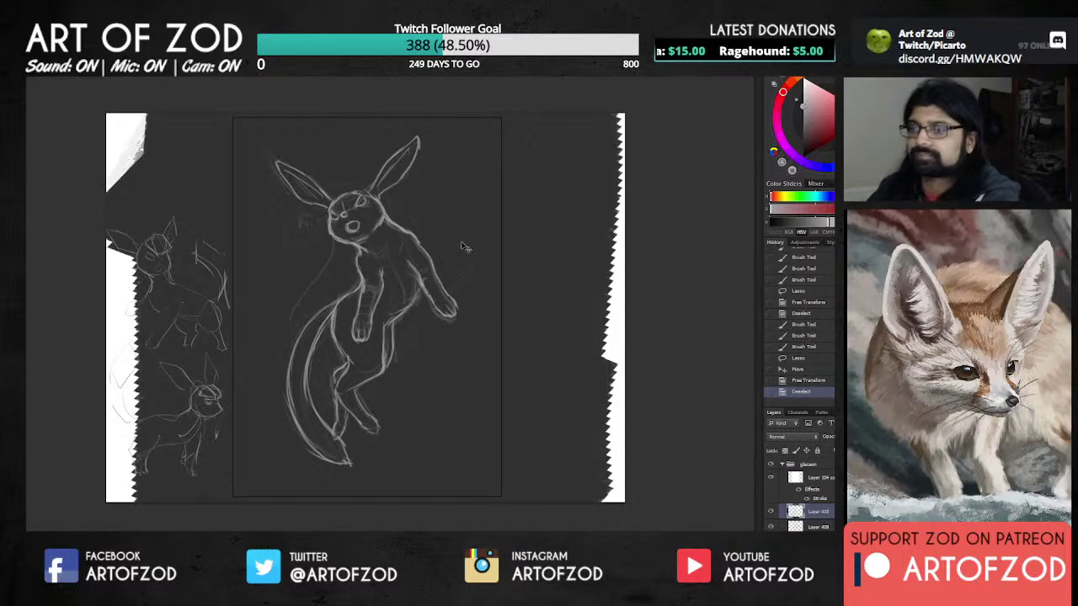
Step: Restate the lines where the underside of the outstretched arm meets the torso
{"action": "key", "text": "b"}
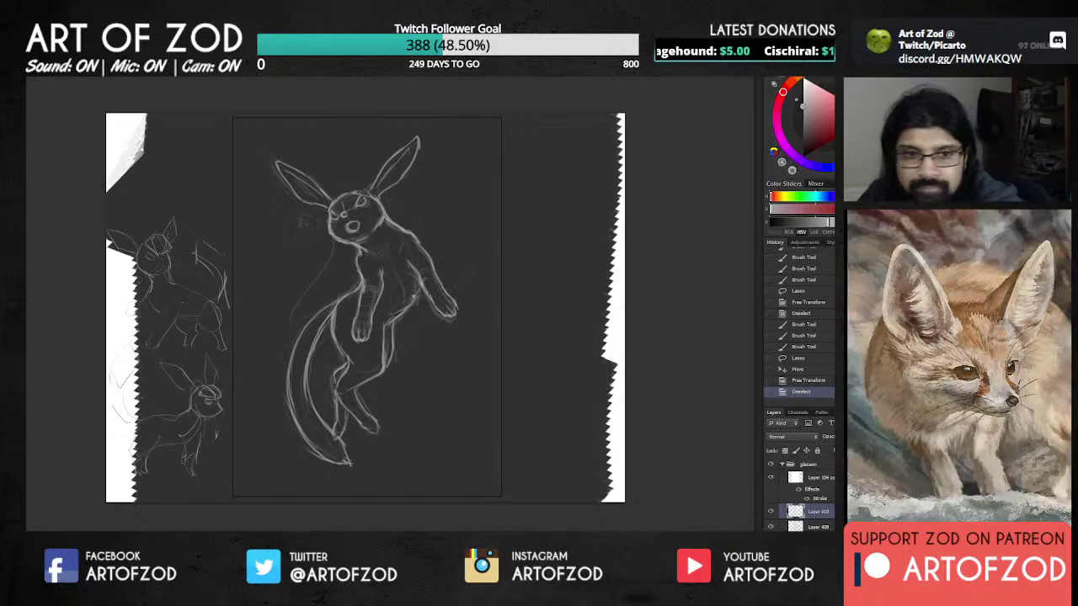
{"action": "mouse_move", "coordinate": [421, 305]}
{"action": "left_mouse_down"}
{"action": "mouse_move", "coordinate": [418, 280]}
{"action": "mouse_move", "coordinate": [418, 295]}
{"action": "left_mouse_up"}
{"action": "mouse_move", "coordinate": [419, 287]}
{"action": "left_mouse_down"}
{"action": "mouse_move", "coordinate": [391, 313]}
{"action": "mouse_move", "coordinate": [419, 296]}
{"action": "left_mouse_up"}
{"action": "mouse_move", "coordinate": [420, 286]}
{"action": "left_mouse_down"}
{"action": "mouse_move", "coordinate": [395, 311]}
{"action": "mouse_move", "coordinate": [419, 295]}
{"action": "left_mouse_up"}
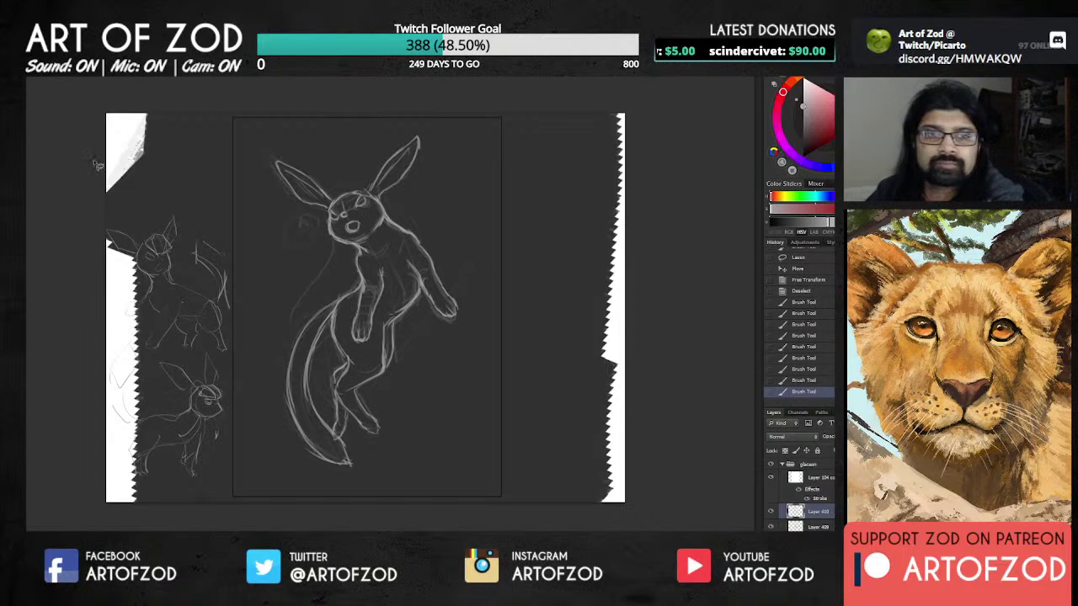
Step: Lasso the hanging foreleg, nudge it slightly, and deselect it
{"action": "mouse_move", "coordinate": [350, 303]}
{"action": "left_mouse_down"}
{"action": "mouse_move", "coordinate": [357, 352]}
{"action": "mouse_move", "coordinate": [373, 354]}
{"action": "mouse_move", "coordinate": [390, 313]}
{"action": "mouse_move", "coordinate": [376, 267]}
{"action": "left_mouse_up"}
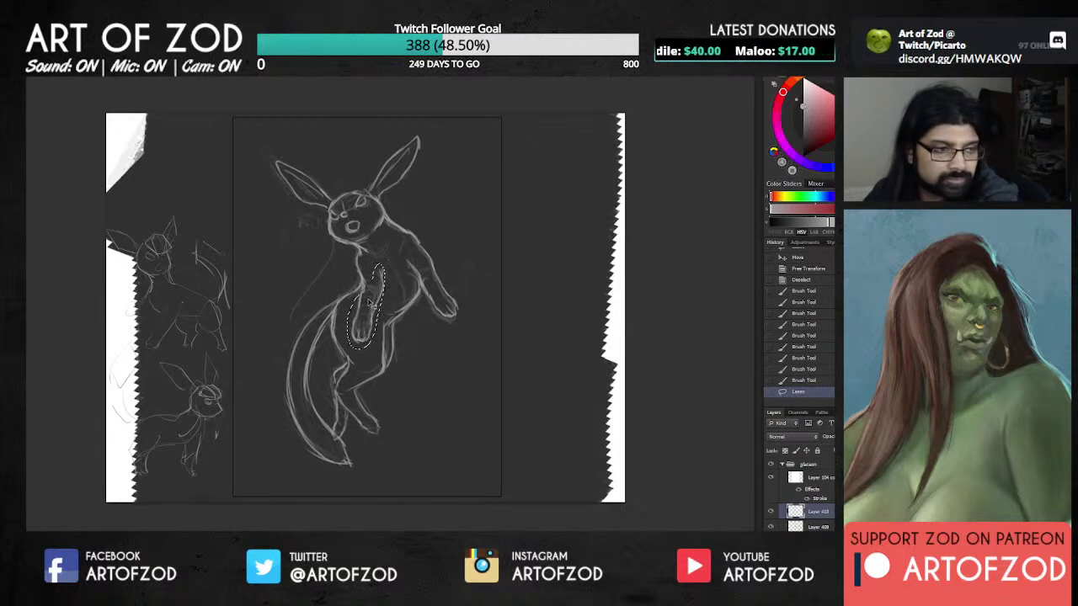
{"action": "left_click_drag", "start_coordinate": [376, 307], "coordinate": [367, 313]}
{"action": "key", "text": "ctrl+d"}
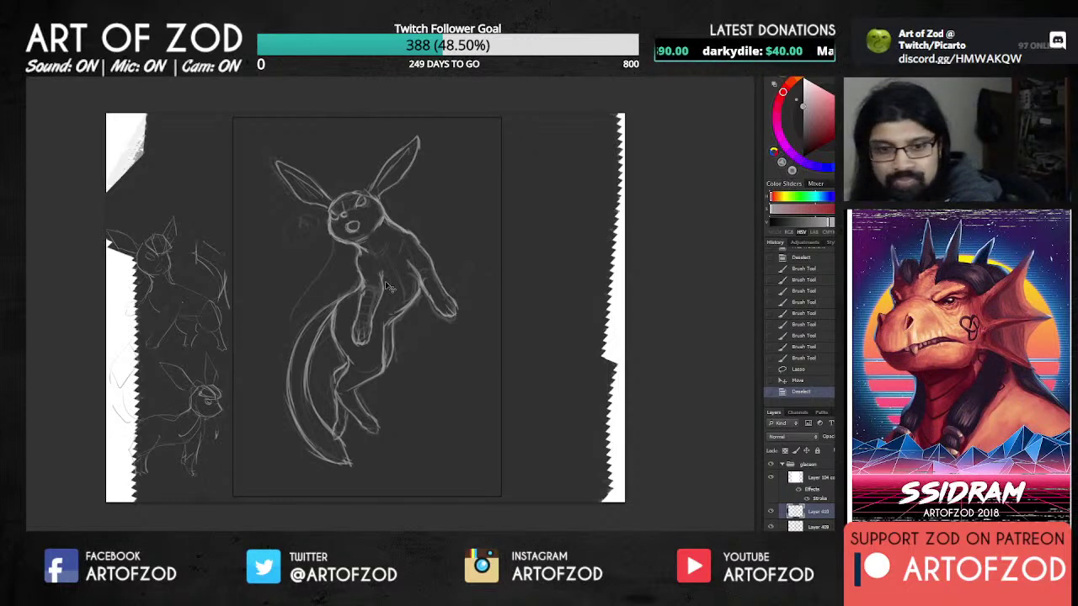
Step: Clean up the top of the hanging foreleg with the eraser and restate the chest line below the chin with short brush strokes
{"action": "key", "text": "e"}
{"action": "left_click_drag", "start_coordinate": [379, 274], "coordinate": [366, 287]}
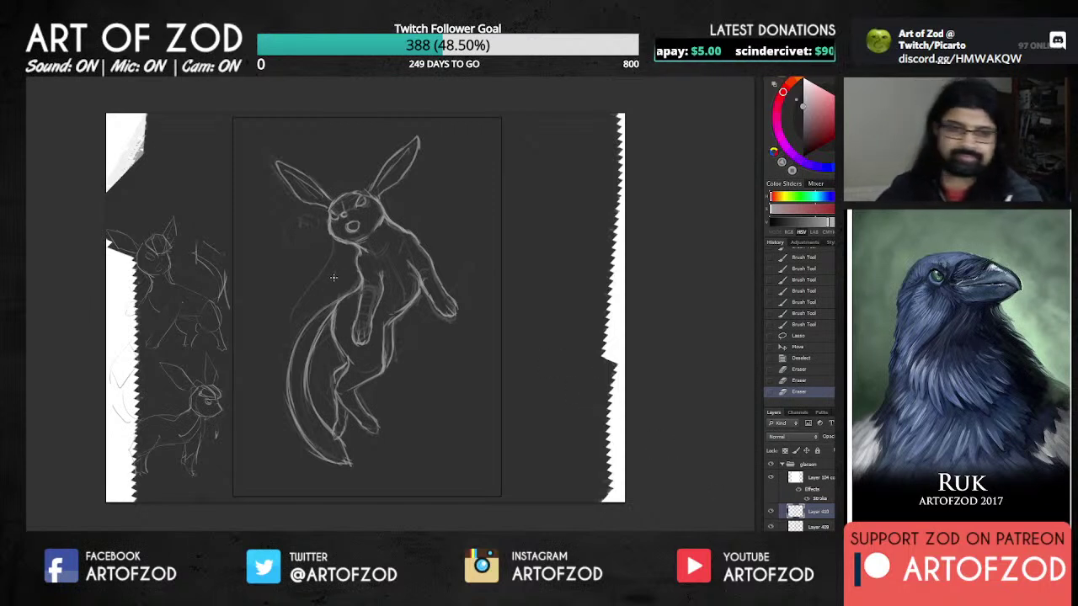
{"action": "left_click_drag", "start_coordinate": [350, 265], "coordinate": [360, 255]}
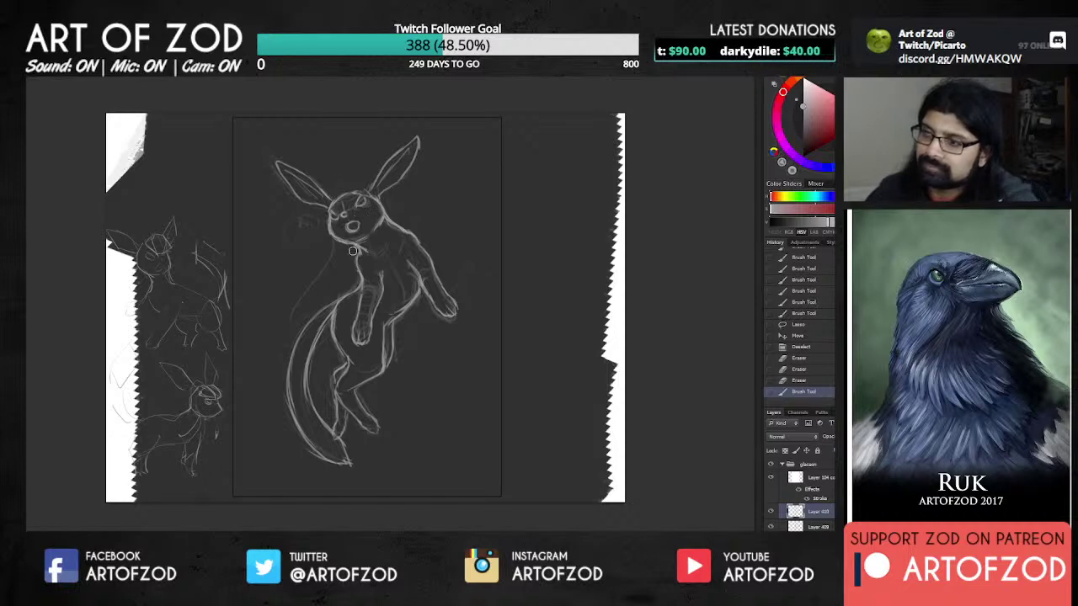
{"action": "key", "text": "e"}
{"action": "mouse_move", "coordinate": [357, 251]}
{"action": "left_mouse_down"}
{"action": "mouse_move", "coordinate": [334, 223]}
{"action": "mouse_move", "coordinate": [362, 252]}
{"action": "left_mouse_up"}
{"action": "key", "text": "b"}
{"action": "mouse_move", "coordinate": [358, 249]}
{"action": "left_mouse_down"}
{"action": "mouse_move", "coordinate": [363, 290]}
{"action": "mouse_move", "coordinate": [378, 275]}
{"action": "mouse_move", "coordinate": [382, 295]}
{"action": "mouse_move", "coordinate": [384, 270]}
{"action": "left_mouse_up"}
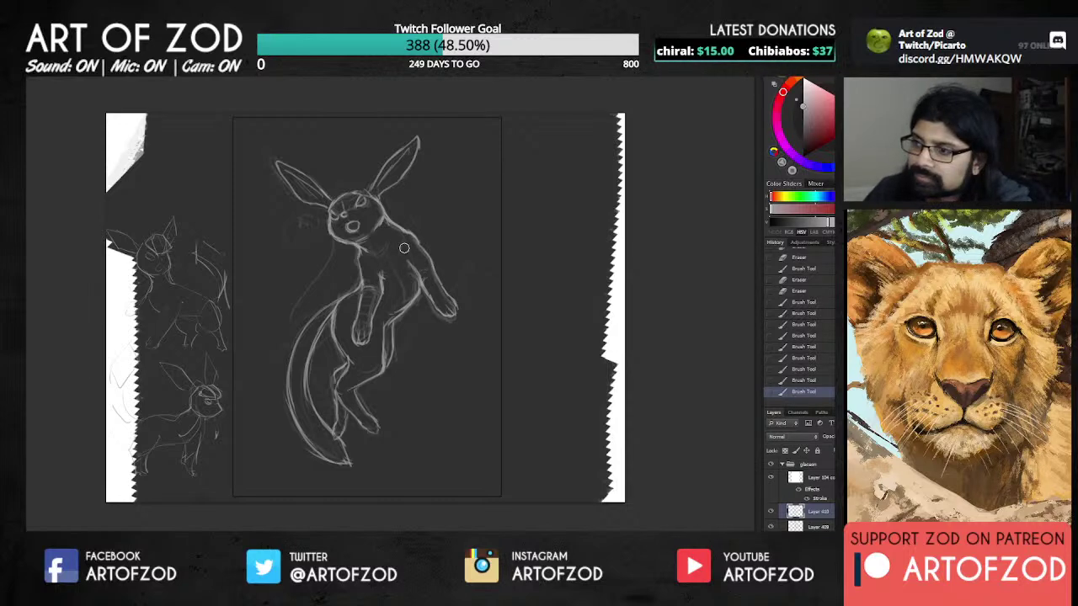
{"action": "left_click_drag", "start_coordinate": [409, 265], "coordinate": [416, 244]}
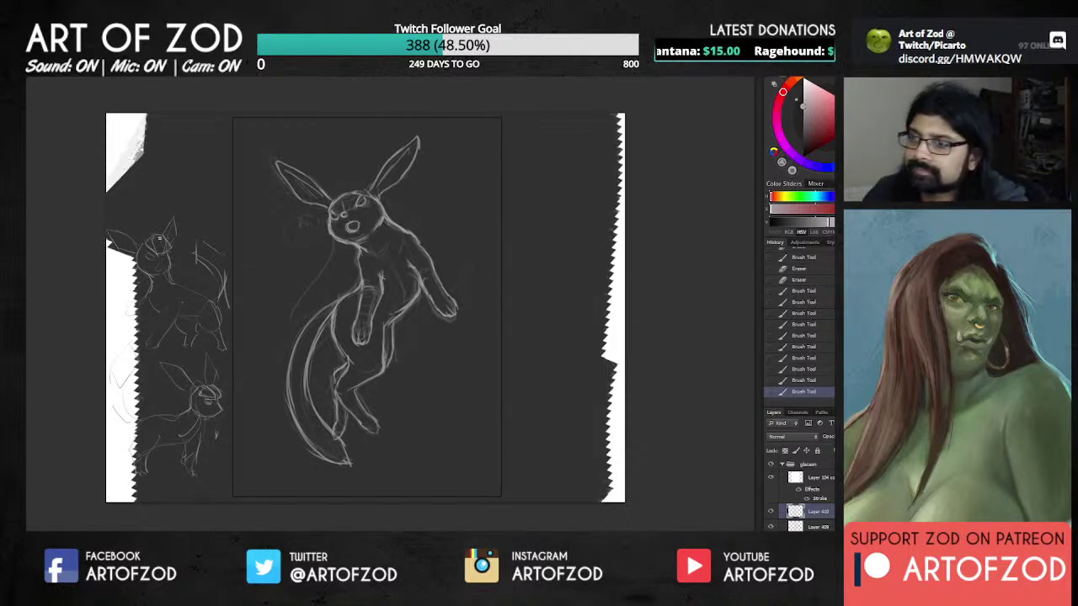
Step: Erase the hanging foreleg's outline and restate the chest contour from the neck down to where the leg begins
{"action": "left_click_drag", "start_coordinate": [365, 341], "coordinate": [382, 296]}
{"action": "key", "text": "b"}
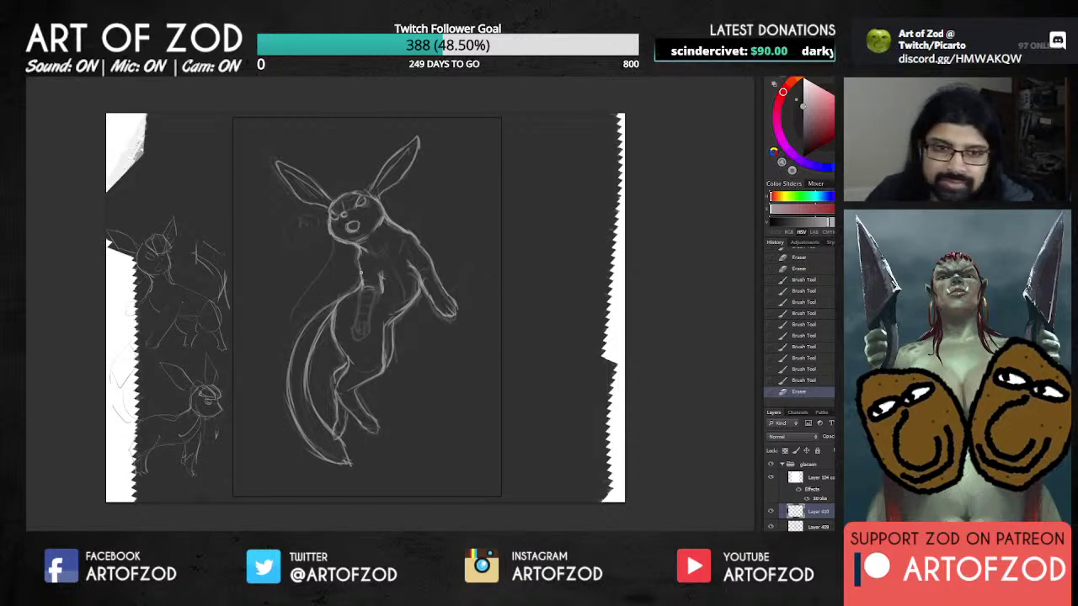
{"action": "left_click", "coordinate": [361, 270]}
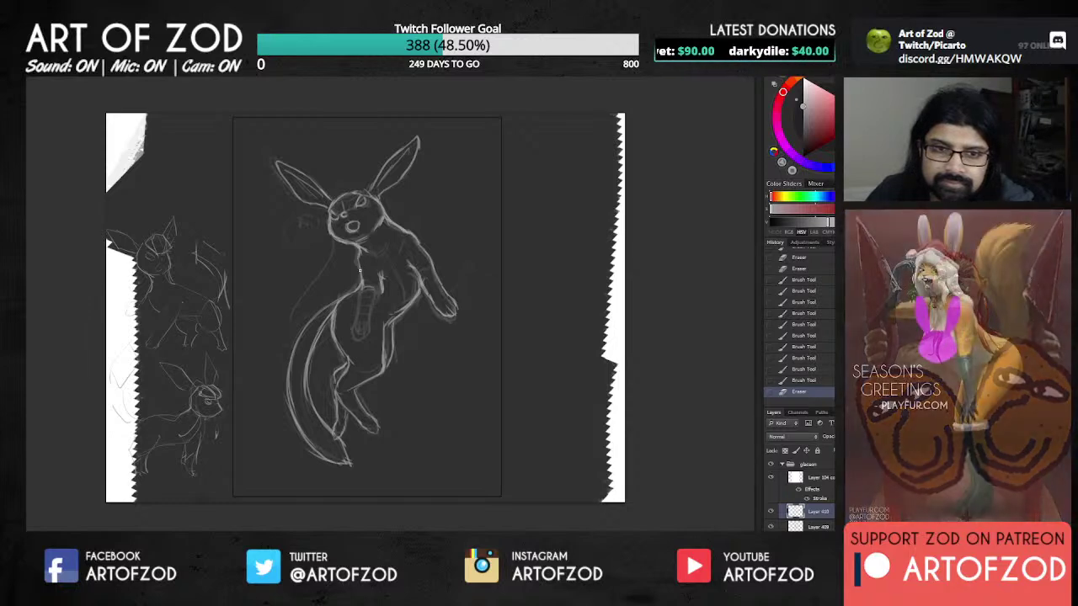
{"action": "left_click", "coordinate": [360, 272]}
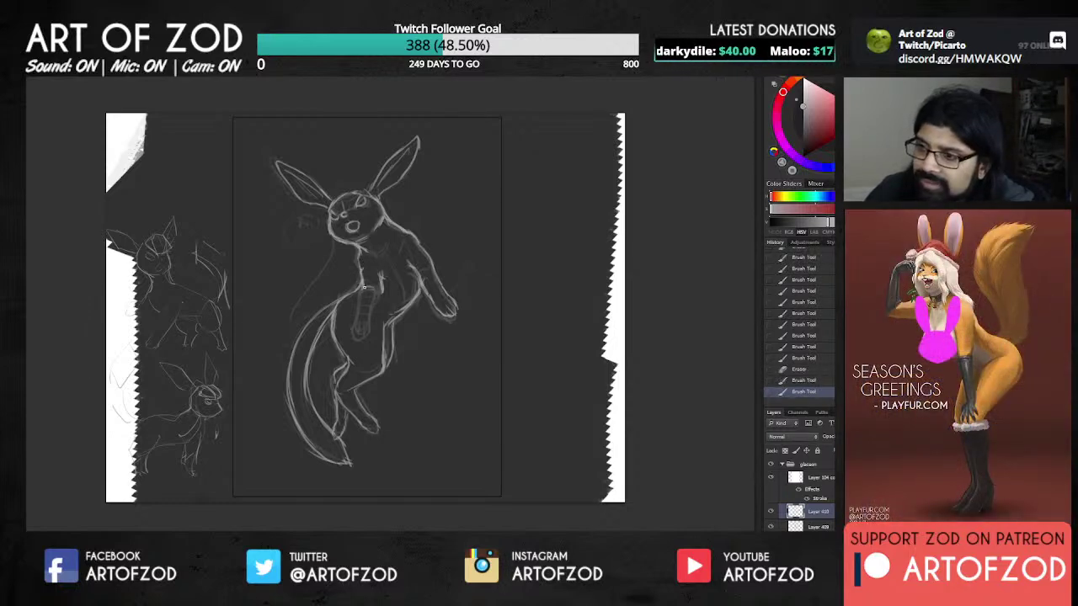
{"action": "left_click", "coordinate": [364, 287]}
{"action": "left_click", "coordinate": [354, 288]}
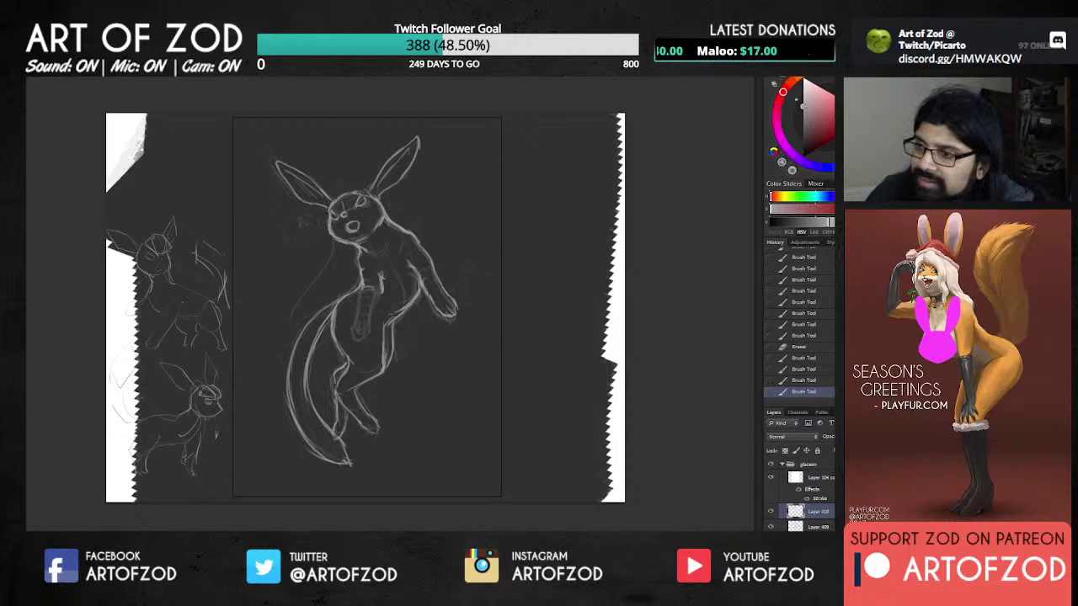
{"action": "left_click_drag", "start_coordinate": [370, 271], "coordinate": [392, 232]}
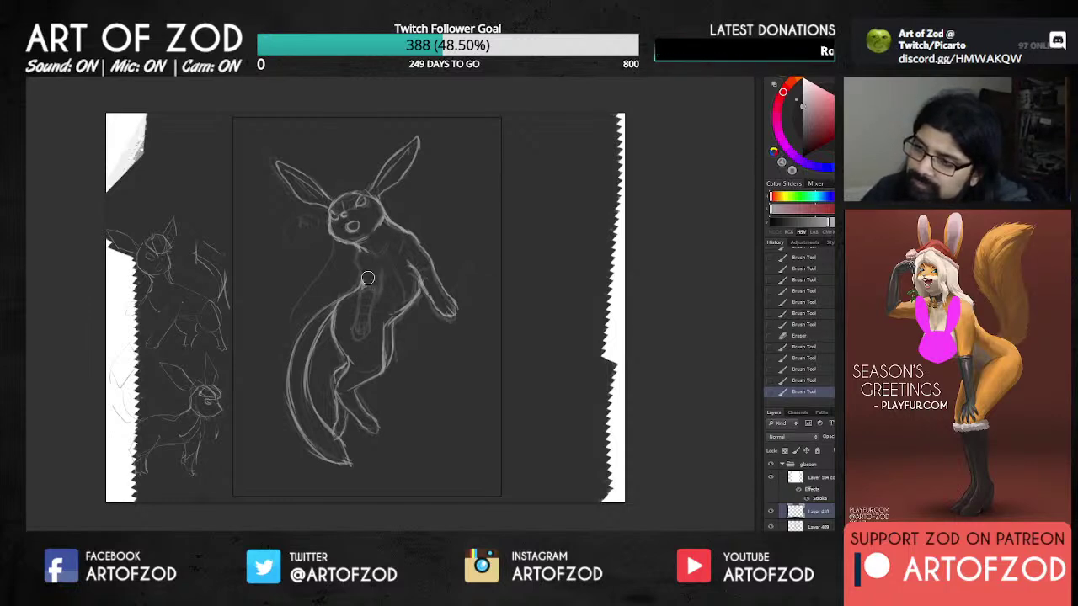
Step: Erase the rough chest edge and redraw it as a cleaner curve from the chin down, trimming stray marks
{"action": "key", "text": "e"}
{"action": "left_click", "coordinate": [362, 258]}
{"action": "left_click", "coordinate": [387, 305]}
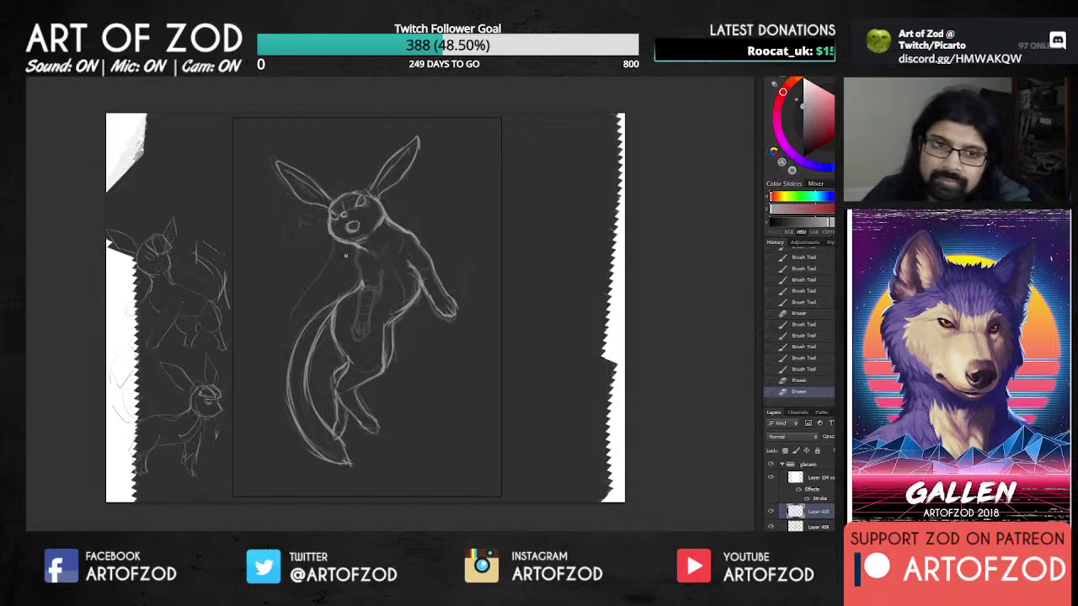
{"action": "key", "text": "b"}
{"action": "left_click_drag", "start_coordinate": [361, 248], "coordinate": [363, 261]}
{"action": "left_click", "coordinate": [363, 259]}
{"action": "left_click", "coordinate": [362, 263]}
{"action": "left_click", "coordinate": [361, 275]}
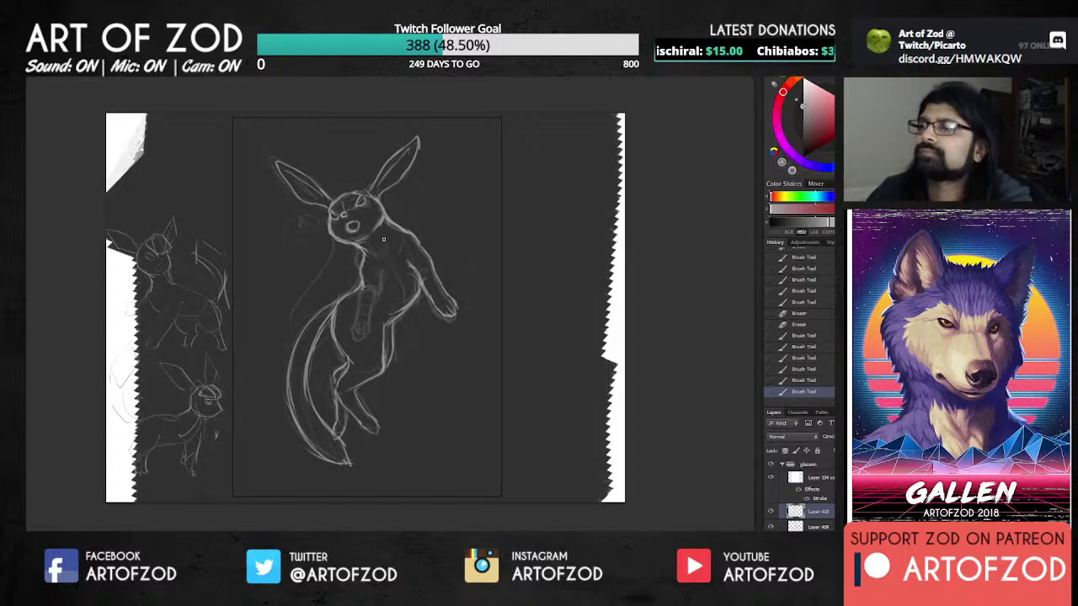
{"action": "left_click_drag", "start_coordinate": [355, 245], "coordinate": [368, 258]}
{"action": "left_click_drag", "start_coordinate": [362, 250], "coordinate": [366, 284]}
{"action": "key", "text": "b"}
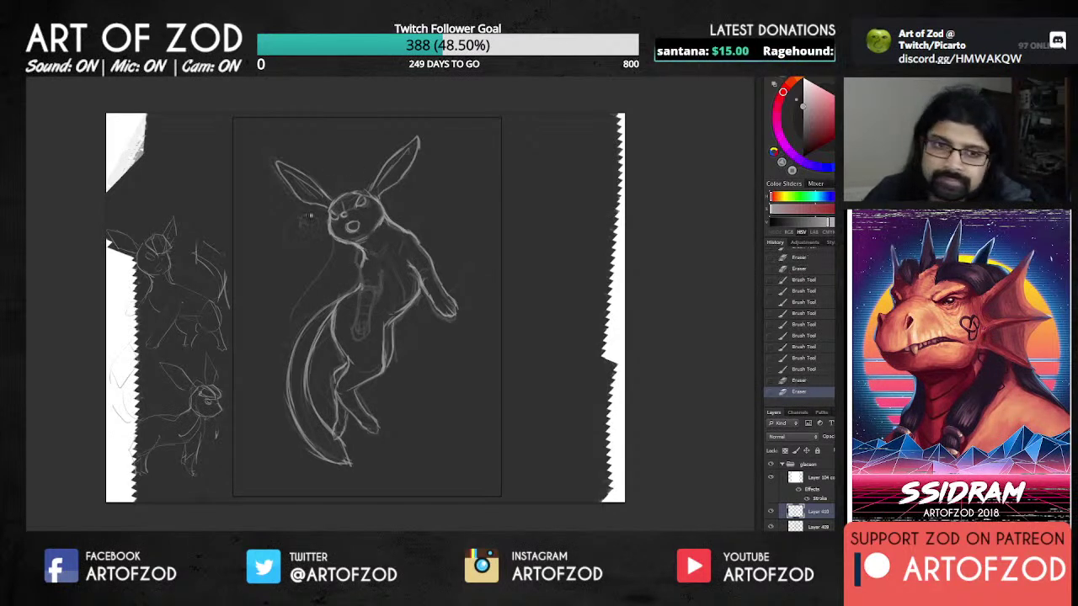
Step: Try redrawing the hanging foreleg with two long sides, a paw and a rounded upper end
{"action": "key", "text": "b"}
{"action": "left_click", "coordinate": [383, 290]}
{"action": "mouse_move", "coordinate": [367, 288]}
{"action": "left_mouse_down"}
{"action": "mouse_move", "coordinate": [356, 334]}
{"action": "mouse_move", "coordinate": [368, 330]}
{"action": "left_mouse_up"}
{"action": "mouse_move", "coordinate": [379, 293]}
{"action": "left_mouse_down"}
{"action": "mouse_move", "coordinate": [369, 336]}
{"action": "mouse_move", "coordinate": [354, 336]}
{"action": "mouse_move", "coordinate": [366, 340]}
{"action": "left_mouse_up"}
{"action": "left_click_drag", "start_coordinate": [365, 343], "coordinate": [361, 298]}
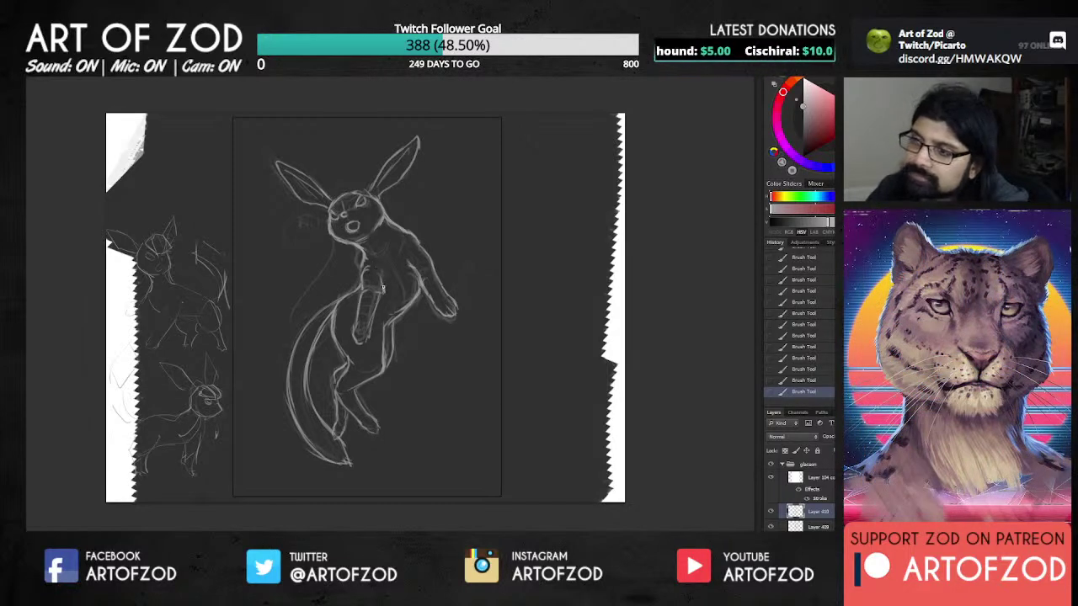
{"action": "mouse_move", "coordinate": [378, 278]}
{"action": "left_mouse_down"}
{"action": "mouse_move", "coordinate": [385, 294]}
{"action": "mouse_move", "coordinate": [364, 275]}
{"action": "left_mouse_up"}
{"action": "key", "text": "e"}
{"action": "key", "text": "b"}
{"action": "key", "text": "b"}
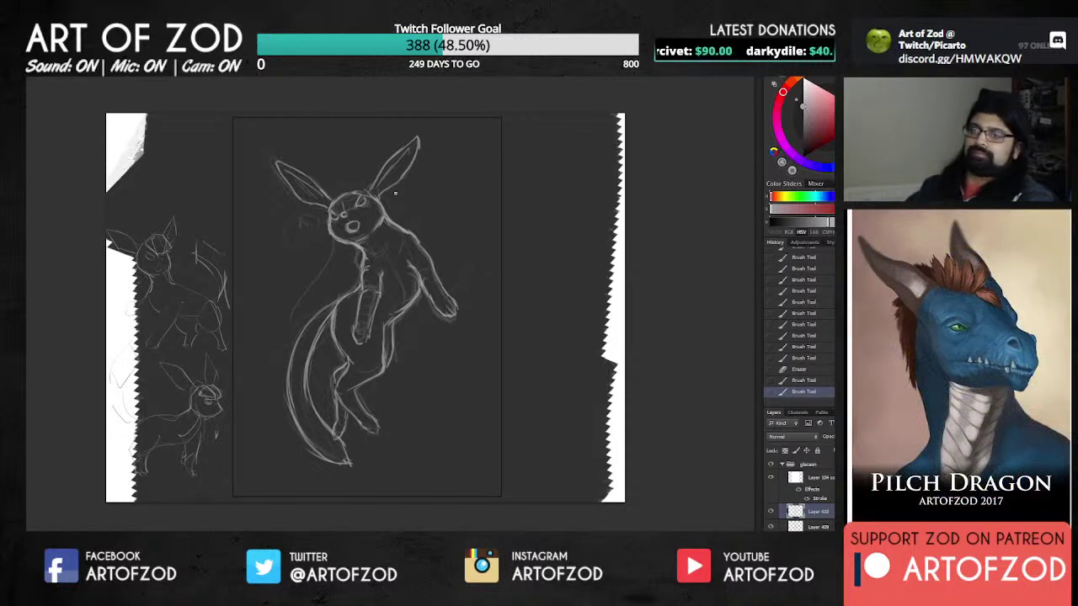
Step: Erase the hanging foreleg and redraw it as a tapered shape running from the chest to a narrow paw
{"action": "key", "text": "e"}
{"action": "left_click_drag", "start_coordinate": [358, 337], "coordinate": [389, 256]}
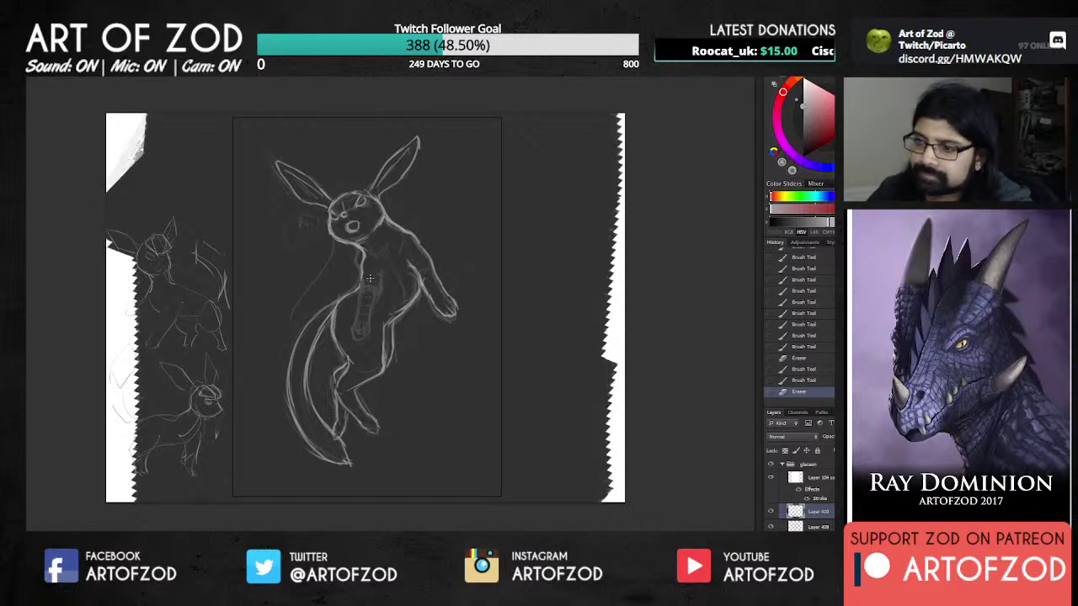
{"action": "mouse_move", "coordinate": [381, 276]}
{"action": "left_mouse_down"}
{"action": "mouse_move", "coordinate": [382, 292]}
{"action": "mouse_move", "coordinate": [364, 268]}
{"action": "mouse_move", "coordinate": [366, 305]}
{"action": "left_mouse_up"}
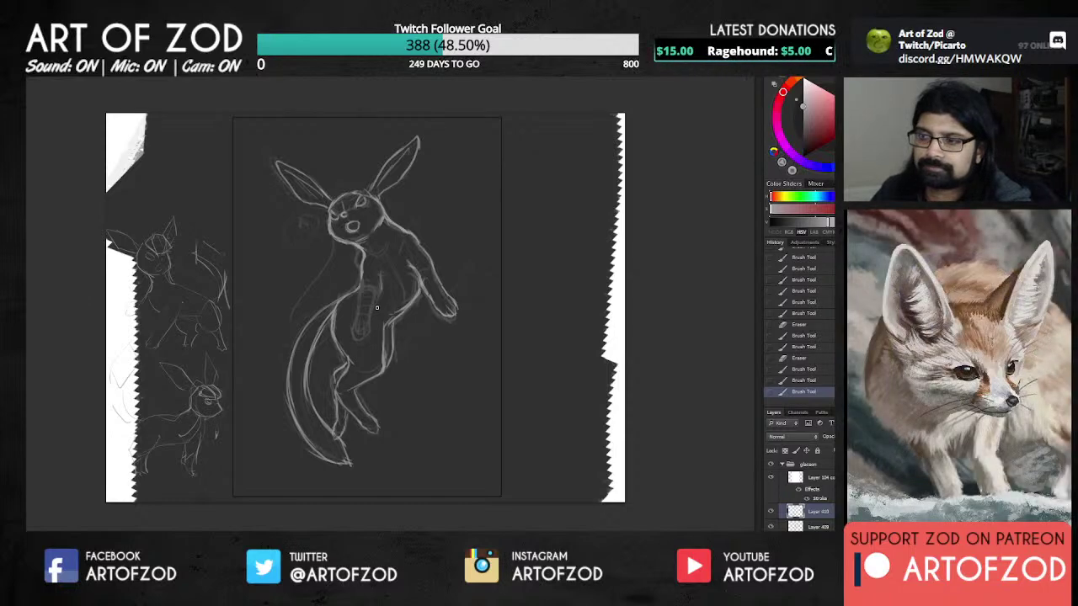
{"action": "mouse_move", "coordinate": [361, 277]}
{"action": "left_mouse_down"}
{"action": "mouse_move", "coordinate": [380, 295]}
{"action": "mouse_move", "coordinate": [375, 309]}
{"action": "left_mouse_up"}
{"action": "mouse_move", "coordinate": [380, 293]}
{"action": "left_mouse_down"}
{"action": "mouse_move", "coordinate": [368, 335]}
{"action": "mouse_move", "coordinate": [352, 322]}
{"action": "mouse_move", "coordinate": [357, 340]}
{"action": "mouse_move", "coordinate": [351, 330]}
{"action": "mouse_move", "coordinate": [365, 340]}
{"action": "mouse_move", "coordinate": [375, 316]}
{"action": "mouse_move", "coordinate": [358, 313]}
{"action": "mouse_move", "coordinate": [355, 325]}
{"action": "mouse_move", "coordinate": [363, 290]}
{"action": "left_mouse_up"}
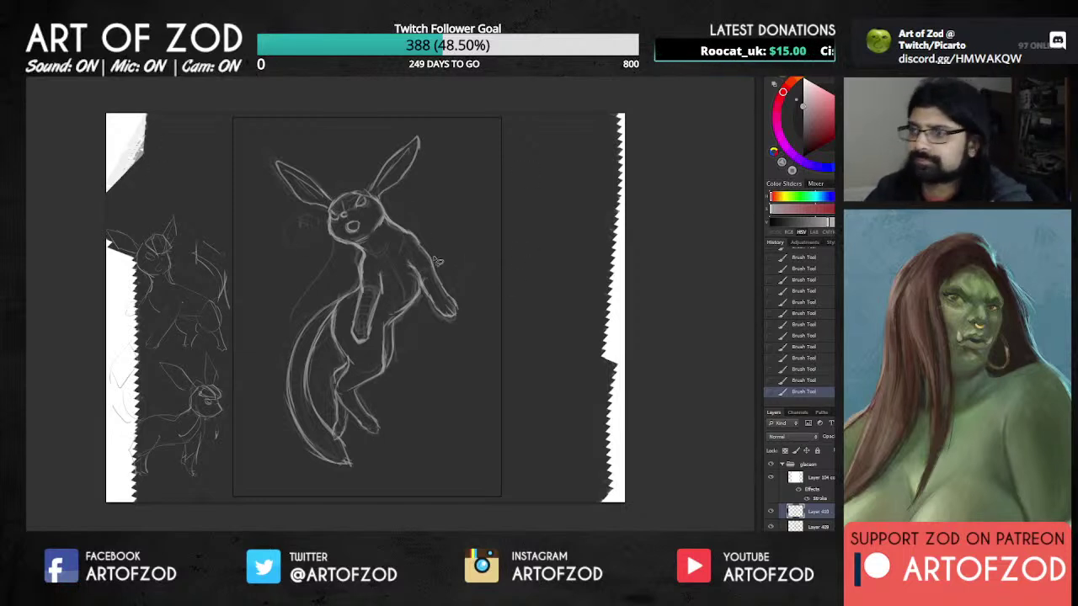
Step: Lasso and nudge the outstretched arm, set the rough sketch layer below to 50% opacity, and clear the selection
{"action": "key", "text": "l"}
{"action": "mouse_move", "coordinate": [403, 252]}
{"action": "left_mouse_down"}
{"action": "mouse_move", "coordinate": [425, 300]}
{"action": "mouse_move", "coordinate": [408, 278]}
{"action": "mouse_move", "coordinate": [447, 271]}
{"action": "left_mouse_up"}
{"action": "key", "text": "alt+["}
{"action": "key", "text": "5"}
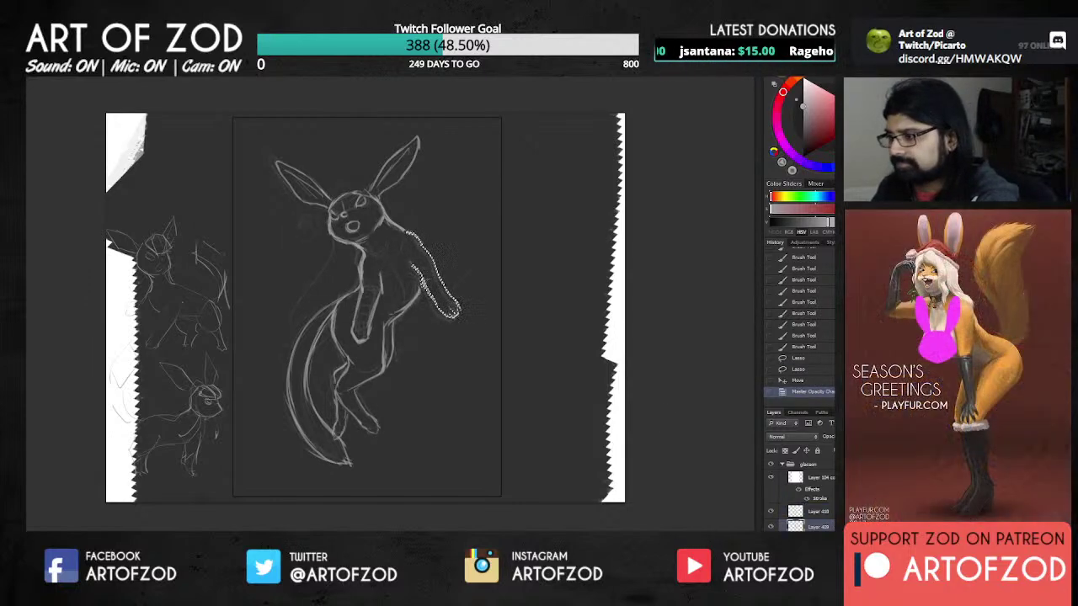
{"action": "key", "text": "ctrl+d"}
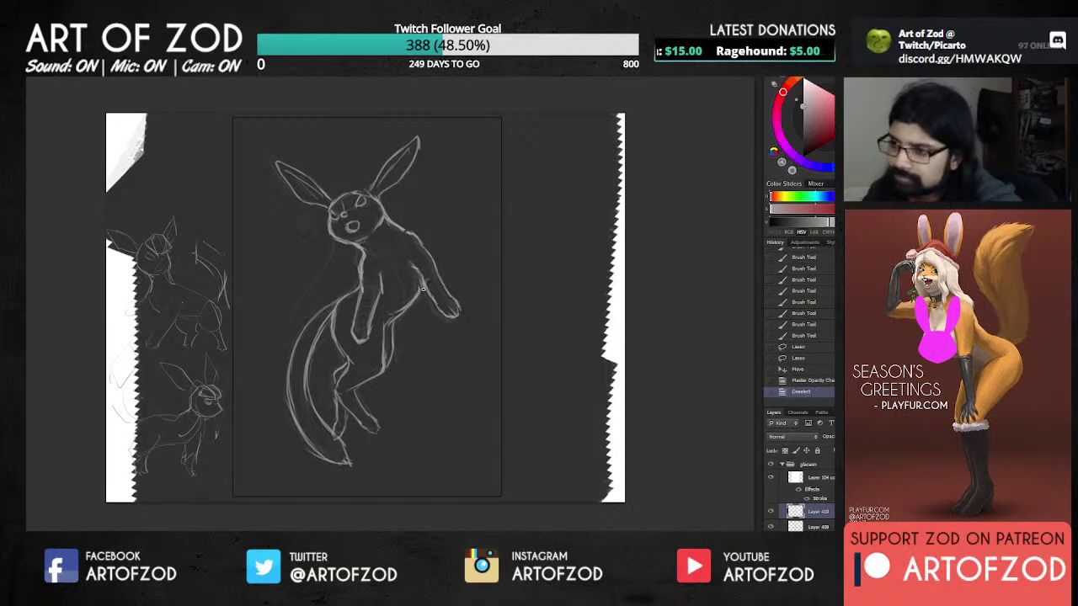
Step: Restate the outstretched arm's armpit line and its outer edge from the shoulder to the forearm
{"action": "left_click_drag", "start_coordinate": [420, 277], "coordinate": [421, 286]}
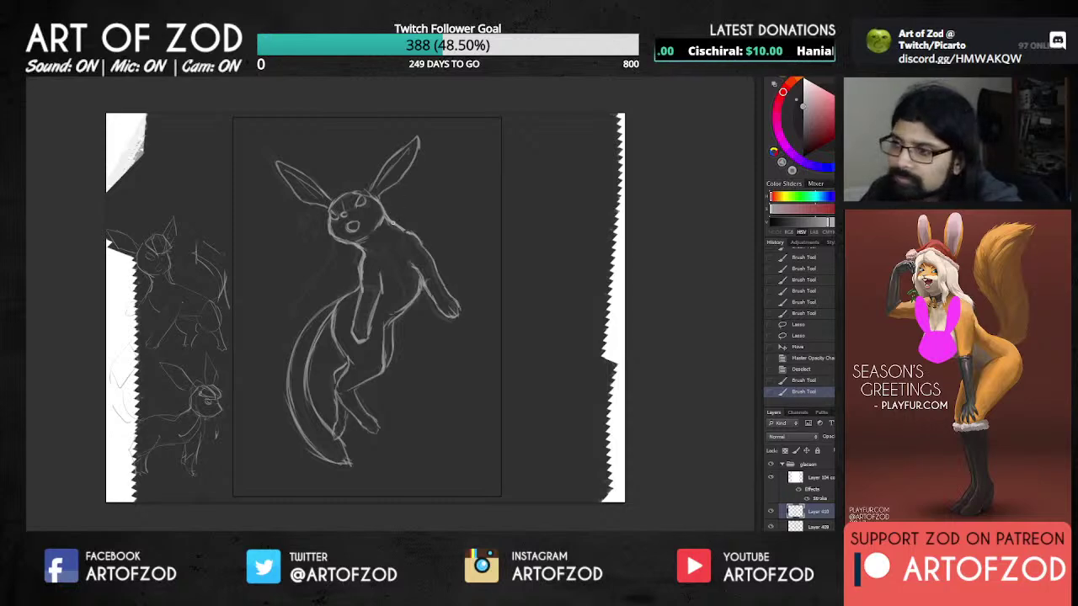
{"action": "left_click_drag", "start_coordinate": [397, 226], "coordinate": [411, 231]}
{"action": "mouse_move", "coordinate": [402, 228]}
{"action": "left_mouse_down"}
{"action": "mouse_move", "coordinate": [421, 238]}
{"action": "mouse_move", "coordinate": [440, 293]}
{"action": "mouse_move", "coordinate": [423, 285]}
{"action": "mouse_move", "coordinate": [440, 282]}
{"action": "left_mouse_up"}
{"action": "left_click_drag", "start_coordinate": [433, 275], "coordinate": [438, 278]}
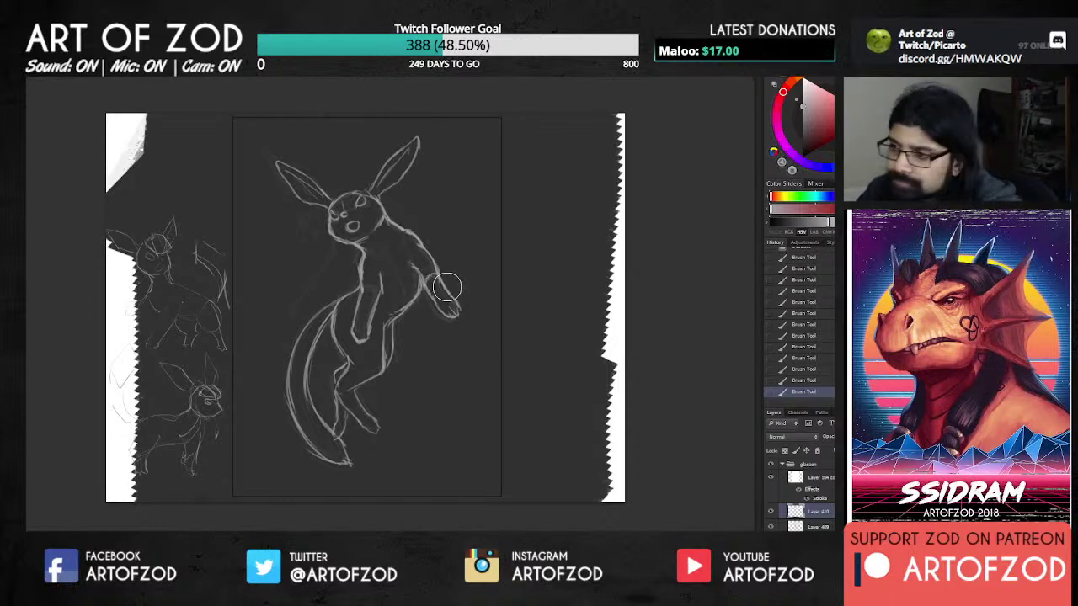
Step: Lighten the outstretched forearm's lines with the eraser and add short strokes where the upper arm meets the chest
{"action": "key", "text": "e"}
{"action": "mouse_move", "coordinate": [460, 300]}
{"action": "left_mouse_down"}
{"action": "mouse_move", "coordinate": [424, 293]}
{"action": "mouse_move", "coordinate": [451, 327]}
{"action": "mouse_move", "coordinate": [436, 285]}
{"action": "mouse_move", "coordinate": [426, 285]}
{"action": "mouse_move", "coordinate": [455, 319]}
{"action": "mouse_move", "coordinate": [421, 278]}
{"action": "left_mouse_up"}
{"action": "key", "text": "b"}
{"action": "left_click_drag", "start_coordinate": [412, 261], "coordinate": [411, 259]}
{"action": "left_click_drag", "start_coordinate": [414, 267], "coordinate": [412, 268]}
{"action": "left_click_drag", "start_coordinate": [411, 263], "coordinate": [418, 271]}
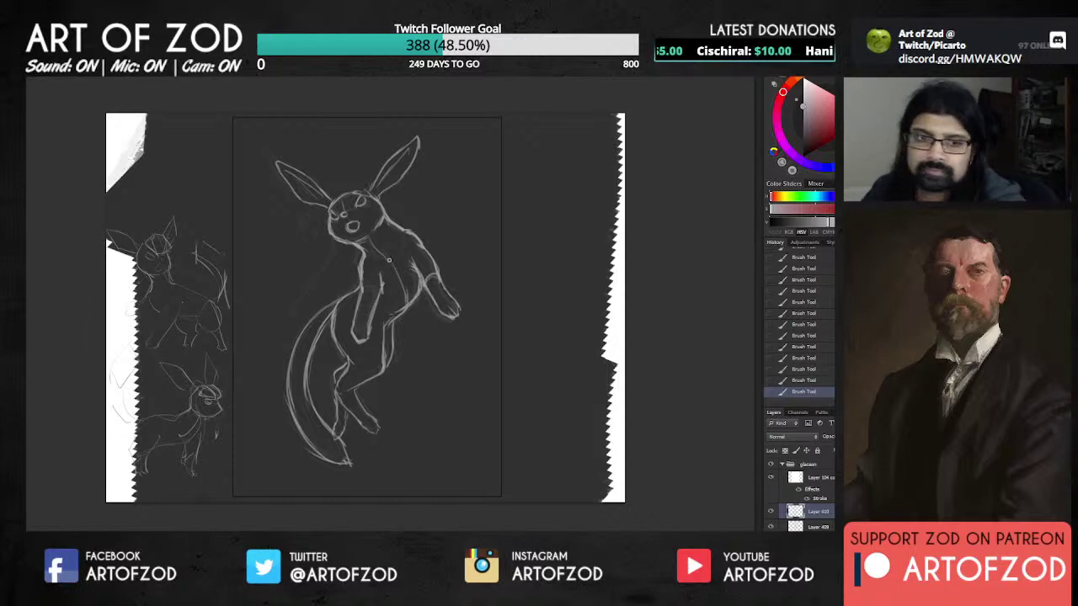
Step: Erase the stray line at the top of the hanging foreleg and draw a rounded upper end
{"action": "key", "text": "e"}
{"action": "mouse_move", "coordinate": [382, 279]}
{"action": "left_mouse_down"}
{"action": "mouse_move", "coordinate": [374, 290]}
{"action": "mouse_move", "coordinate": [383, 279]}
{"action": "left_mouse_up"}
{"action": "key", "text": "b"}
{"action": "mouse_move", "coordinate": [384, 276]}
{"action": "left_mouse_down"}
{"action": "mouse_move", "coordinate": [382, 286]}
{"action": "mouse_move", "coordinate": [360, 257]}
{"action": "mouse_move", "coordinate": [359, 275]}
{"action": "left_mouse_up"}
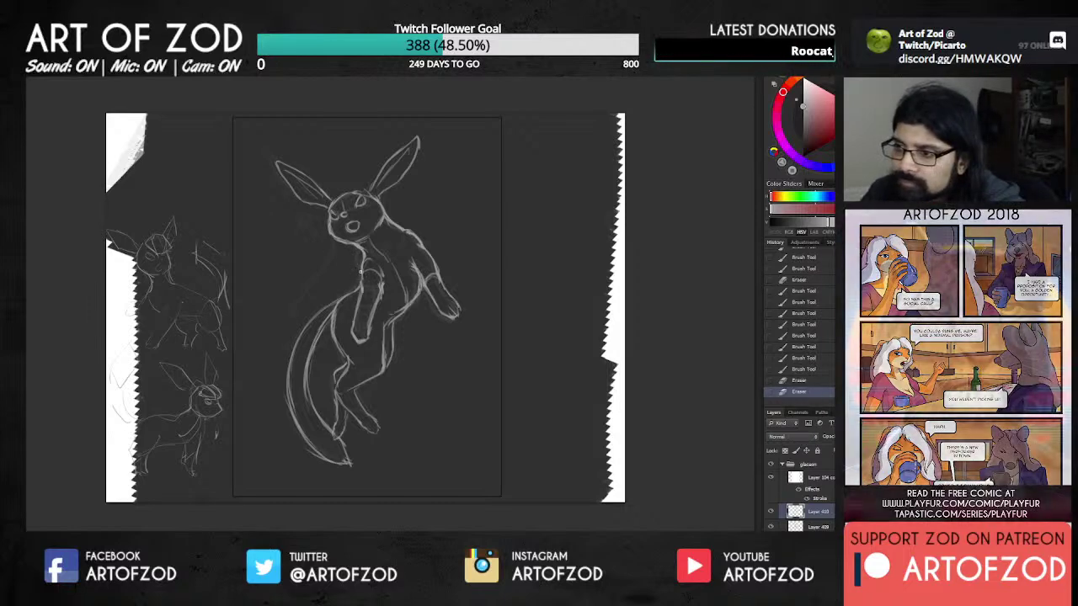
Step: Redraw the hanging foreleg's forearm and paw below the rounded elbow, and restate the neck line under the chin
{"action": "key", "text": "b"}
{"action": "left_click_drag", "start_coordinate": [364, 281], "coordinate": [379, 300]}
{"action": "mouse_move", "coordinate": [365, 298]}
{"action": "left_mouse_down"}
{"action": "mouse_move", "coordinate": [377, 300]}
{"action": "mouse_move", "coordinate": [350, 339]}
{"action": "mouse_move", "coordinate": [369, 349]}
{"action": "left_mouse_up"}
{"action": "key", "text": "b"}
{"action": "key", "text": "b"}
{"action": "left_click_drag", "start_coordinate": [365, 299], "coordinate": [357, 348]}
{"action": "left_click_drag", "start_coordinate": [365, 259], "coordinate": [364, 256]}
{"action": "left_click_drag", "start_coordinate": [360, 247], "coordinate": [362, 253]}
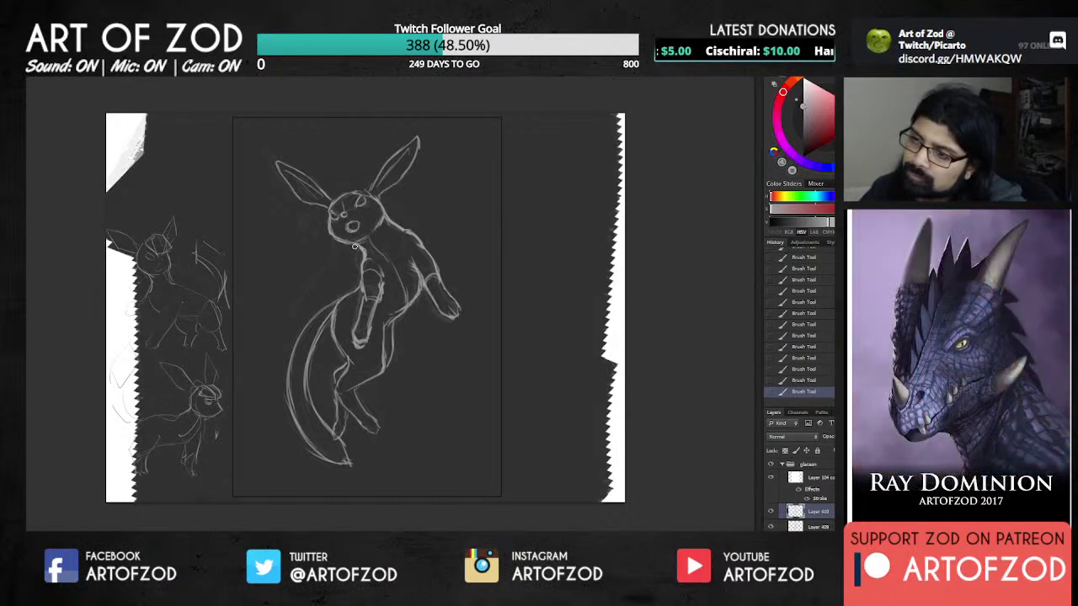
Step: Clean up the head outline and face lines with the eraser
{"action": "key", "text": "e"}
{"action": "mouse_move", "coordinate": [328, 234]}
{"action": "left_mouse_down"}
{"action": "mouse_move", "coordinate": [350, 243]}
{"action": "mouse_move", "coordinate": [365, 185]}
{"action": "left_mouse_up"}
{"action": "key", "text": "b"}
{"action": "key", "text": "e"}
{"action": "mouse_move", "coordinate": [344, 223]}
{"action": "left_mouse_down"}
{"action": "mouse_move", "coordinate": [350, 241]}
{"action": "mouse_move", "coordinate": [381, 217]}
{"action": "left_mouse_up"}
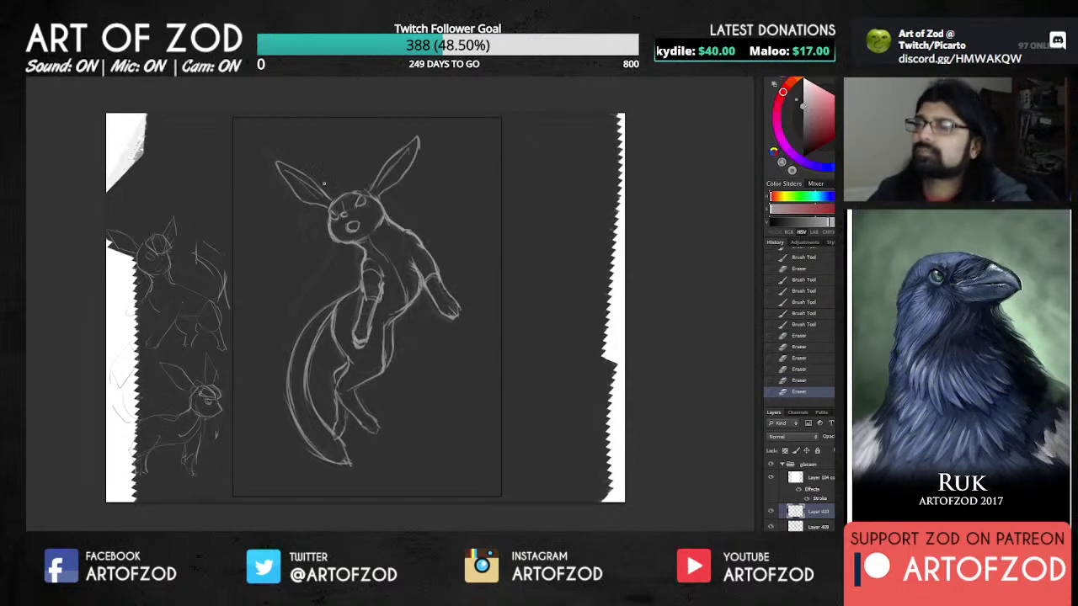
Step: Create a new layer and draw a long pointed tassel hanging from the far side of the head past the chest
{"action": "key", "text": "ctrl+shift+alt+n"}
{"action": "mouse_move", "coordinate": [329, 211]}
{"action": "left_mouse_down"}
{"action": "mouse_move", "coordinate": [300, 308]}
{"action": "mouse_move", "coordinate": [292, 290]}
{"action": "mouse_move", "coordinate": [297, 307]}
{"action": "mouse_move", "coordinate": [296, 280]}
{"action": "left_mouse_up"}
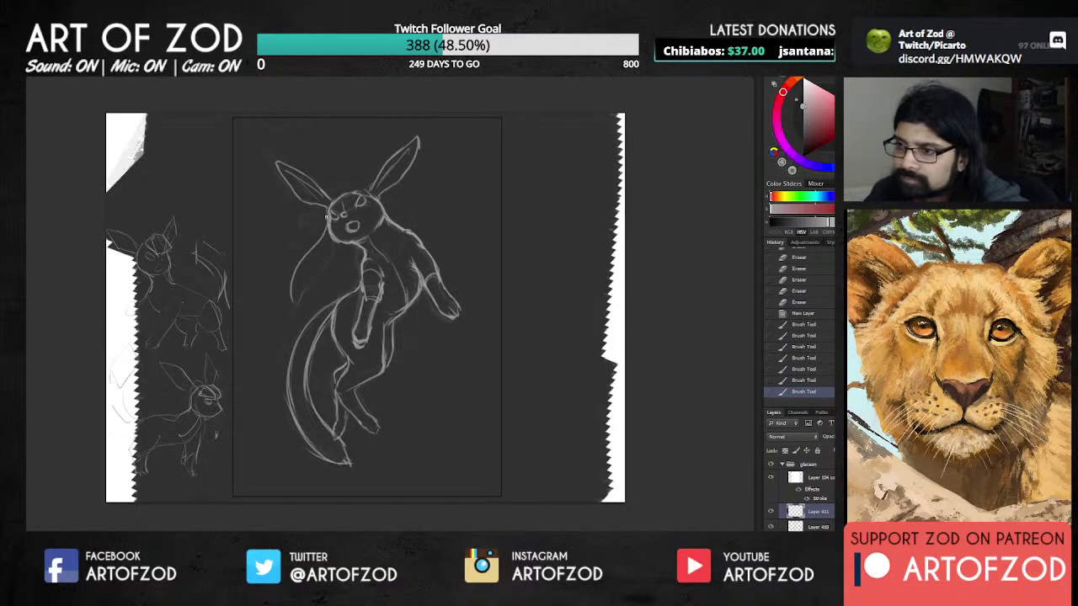
{"action": "left_click_drag", "start_coordinate": [327, 219], "coordinate": [322, 224]}
{"action": "mouse_move", "coordinate": [297, 281]}
{"action": "left_mouse_down"}
{"action": "mouse_move", "coordinate": [290, 327]}
{"action": "mouse_move", "coordinate": [293, 306]}
{"action": "mouse_move", "coordinate": [305, 328]}
{"action": "mouse_move", "coordinate": [302, 310]}
{"action": "left_mouse_up"}
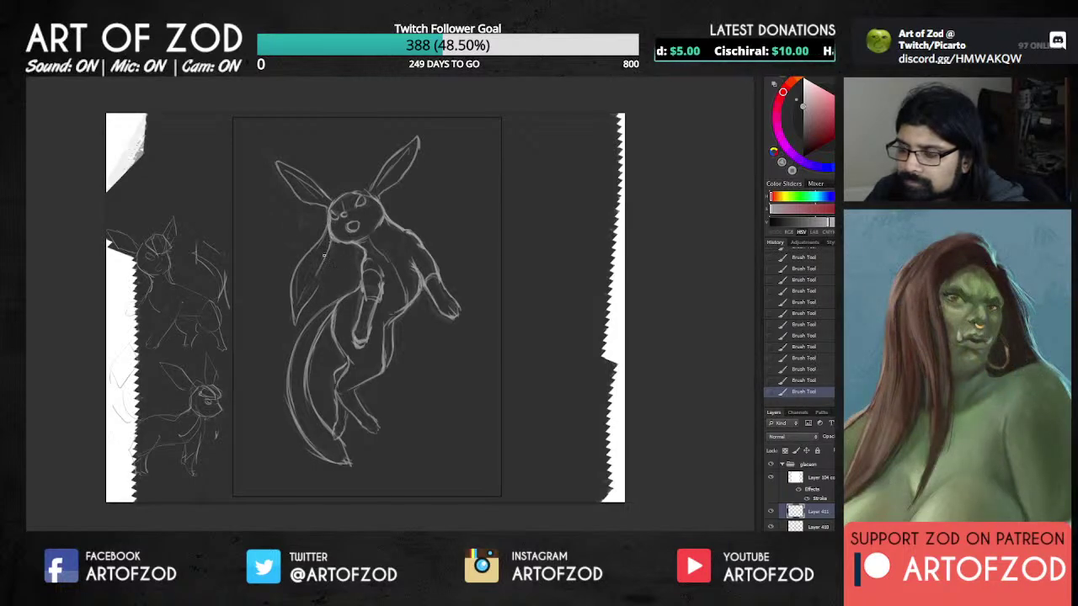
{"action": "left_click_drag", "start_coordinate": [328, 241], "coordinate": [299, 319]}
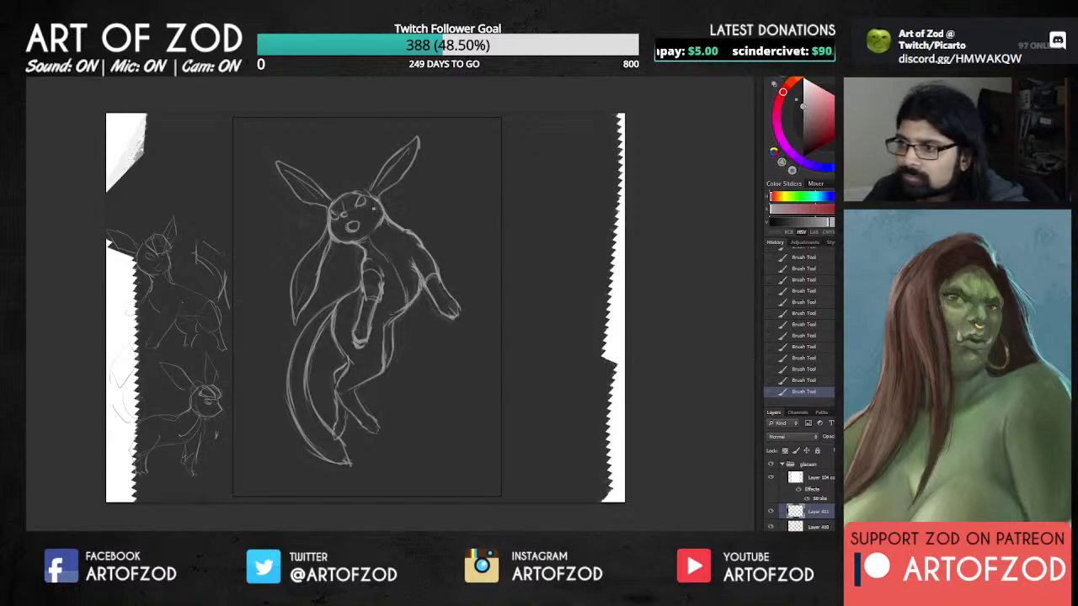
Step: Try a second long tassel sweeping from the near side of the head across the chest and hanging foreleg
{"action": "mouse_move", "coordinate": [372, 198]}
{"action": "left_mouse_down"}
{"action": "mouse_move", "coordinate": [372, 247]}
{"action": "mouse_move", "coordinate": [339, 313]}
{"action": "left_mouse_up"}
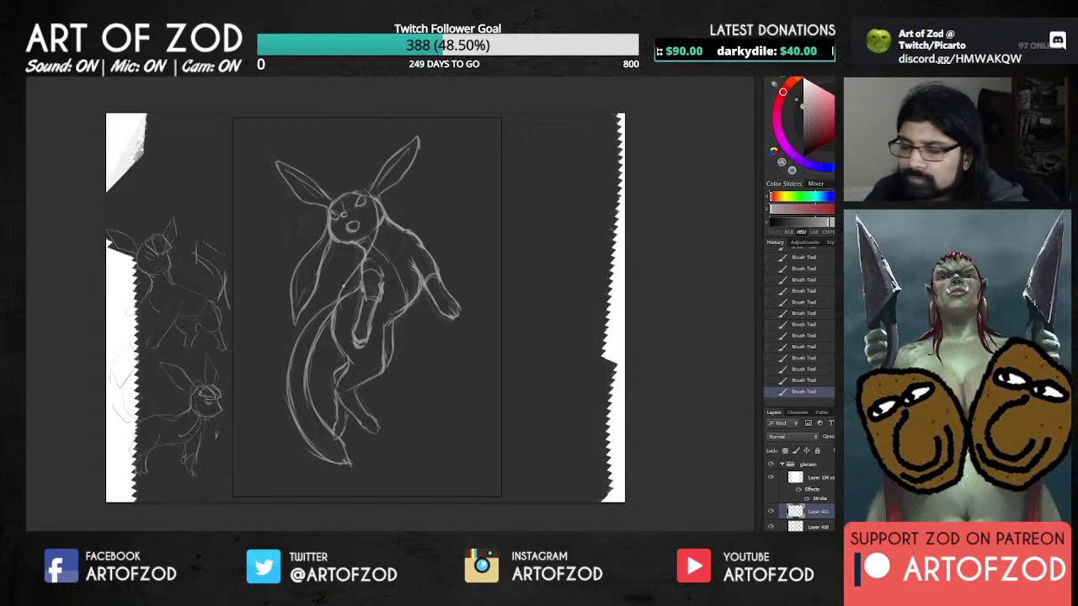
{"action": "mouse_move", "coordinate": [364, 260]}
{"action": "left_mouse_down"}
{"action": "mouse_move", "coordinate": [342, 313]}
{"action": "mouse_move", "coordinate": [384, 285]}
{"action": "mouse_move", "coordinate": [391, 258]}
{"action": "left_mouse_up"}
{"action": "mouse_move", "coordinate": [378, 198]}
{"action": "left_mouse_down"}
{"action": "mouse_move", "coordinate": [391, 231]}
{"action": "mouse_move", "coordinate": [383, 283]}
{"action": "left_mouse_up"}
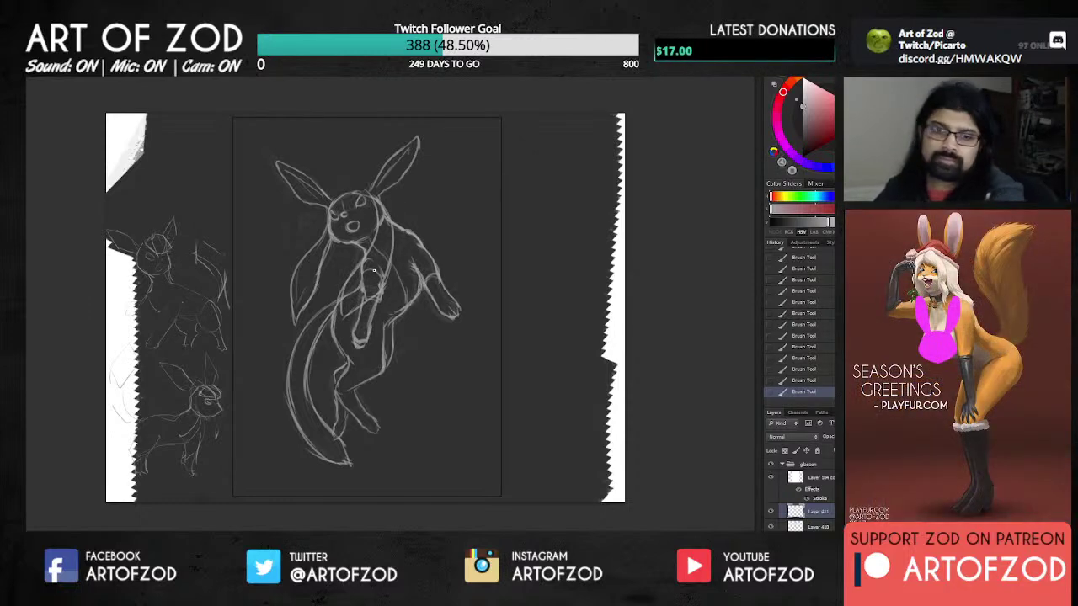
Step: Undo the strokes of the second tassel crossing the chest
{"action": "key", "text": "ctrl+z"}
{"action": "key", "text": "ctrl+z"}
{"action": "key", "text": "ctrl+z"}
{"action": "key", "text": "ctrl+z"}
{"action": "key", "text": "ctrl+z"}
{"action": "key", "text": "ctrl+z"}
{"action": "key", "text": "ctrl+z"}
{"action": "key", "text": "ctrl+z"}
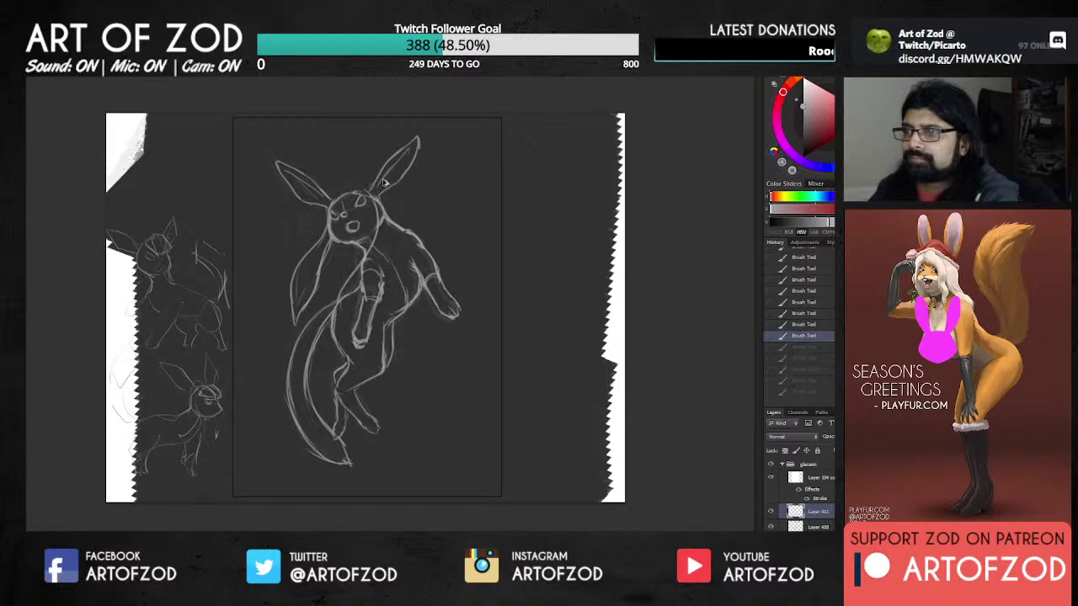
{"action": "key", "text": "ctrl+shift+z"}
{"action": "key", "text": "ctrl+shift+z"}
{"action": "key", "text": "ctrl+shift+z"}
{"action": "key", "text": "ctrl+shift+z"}
{"action": "key", "text": "ctrl+shift+z"}
{"action": "key", "text": "ctrl+shift+z"}
{"action": "key", "text": "ctrl+shift+z"}
{"action": "key", "text": "ctrl+shift+z"}
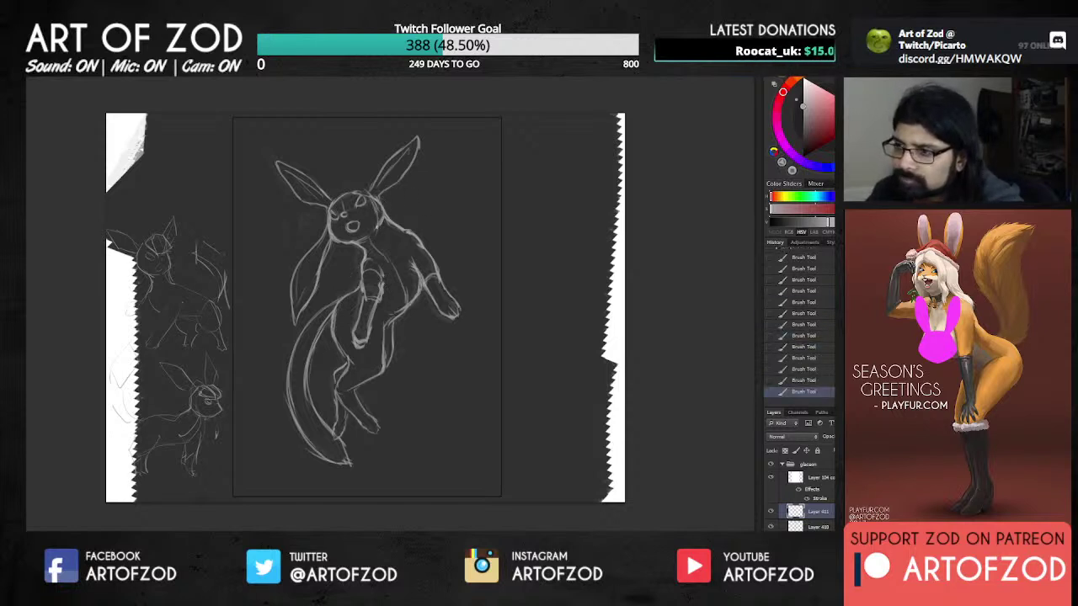
Step: Try a near-side tassel falling from the side of the head over the chest to the hanging foreleg
{"action": "mouse_move", "coordinate": [374, 223]}
{"action": "left_mouse_down"}
{"action": "mouse_move", "coordinate": [343, 287]}
{"action": "mouse_move", "coordinate": [349, 304]}
{"action": "left_mouse_up"}
{"action": "key", "text": "ctrl+shift+z"}
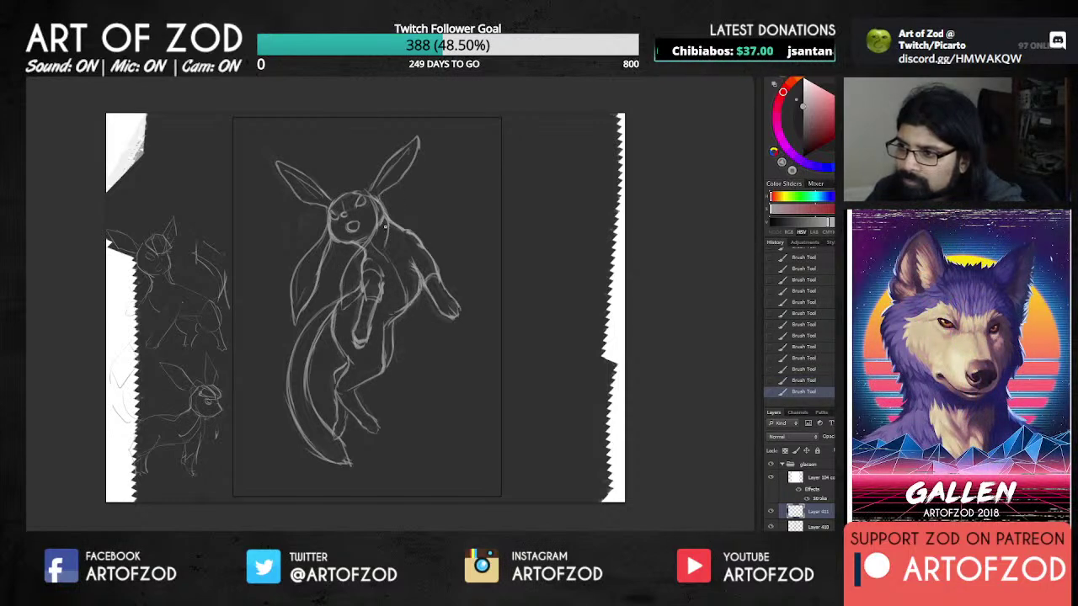
{"action": "left_click_drag", "start_coordinate": [372, 277], "coordinate": [367, 290]}
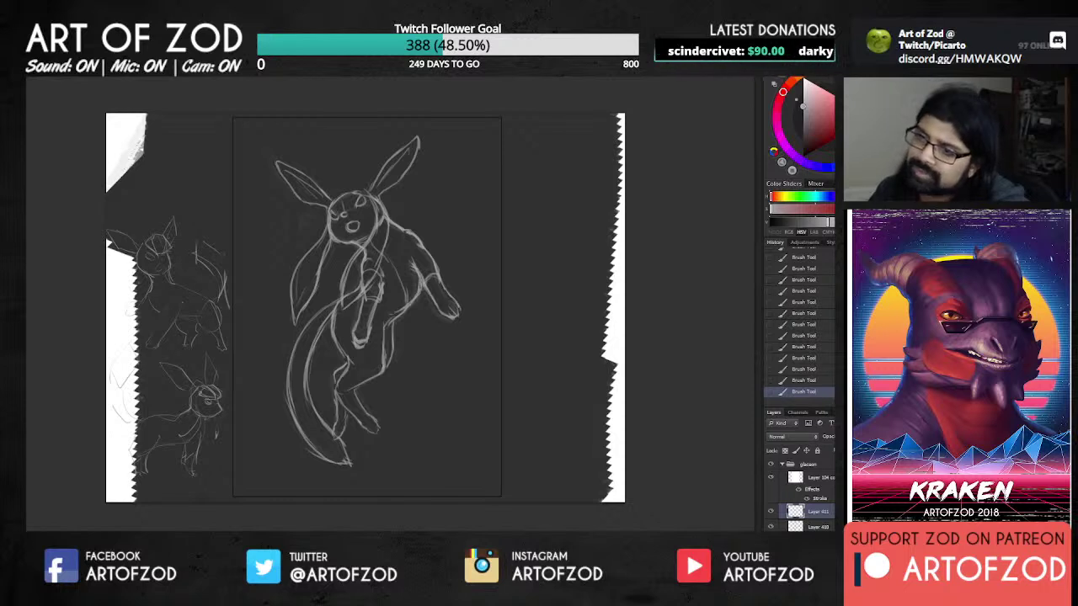
Step: Erase rough lines along the inner edge of the far tassel and a spot on the face
{"action": "key", "text": "e"}
{"action": "left_click_drag", "start_coordinate": [323, 242], "coordinate": [316, 271]}
{"action": "left_click_drag", "start_coordinate": [320, 257], "coordinate": [316, 293]}
{"action": "left_click", "coordinate": [337, 210]}
Step: Redraw the root of the near tassel as a short stroke where it leaves the side of the head
{"action": "key", "text": "b"}
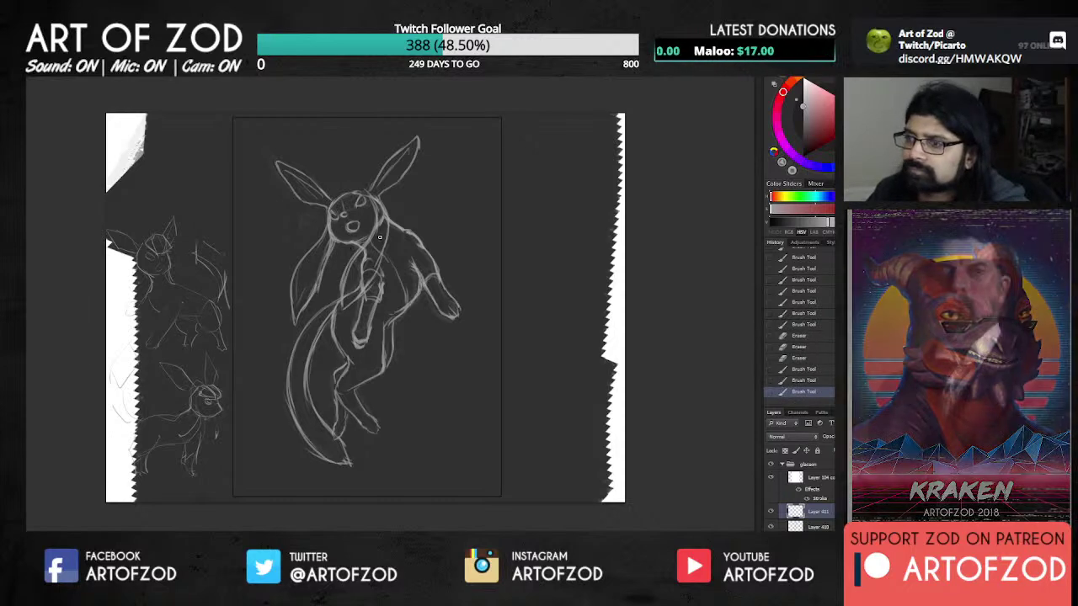
{"action": "left_click_drag", "start_coordinate": [374, 203], "coordinate": [378, 211]}
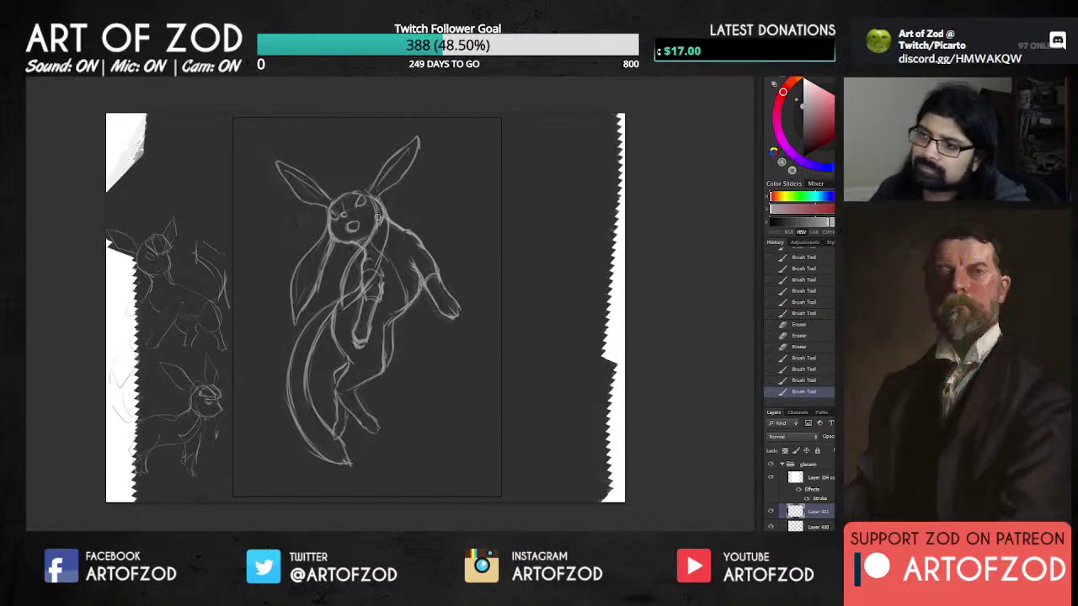
{"action": "key", "text": "e"}
{"action": "left_click_drag", "start_coordinate": [412, 144], "coordinate": [416, 149]}
{"action": "key", "text": "b"}
{"action": "mouse_move", "coordinate": [376, 200]}
{"action": "left_mouse_down"}
{"action": "mouse_move", "coordinate": [400, 228]}
{"action": "mouse_move", "coordinate": [320, 318]}
{"action": "left_mouse_up"}
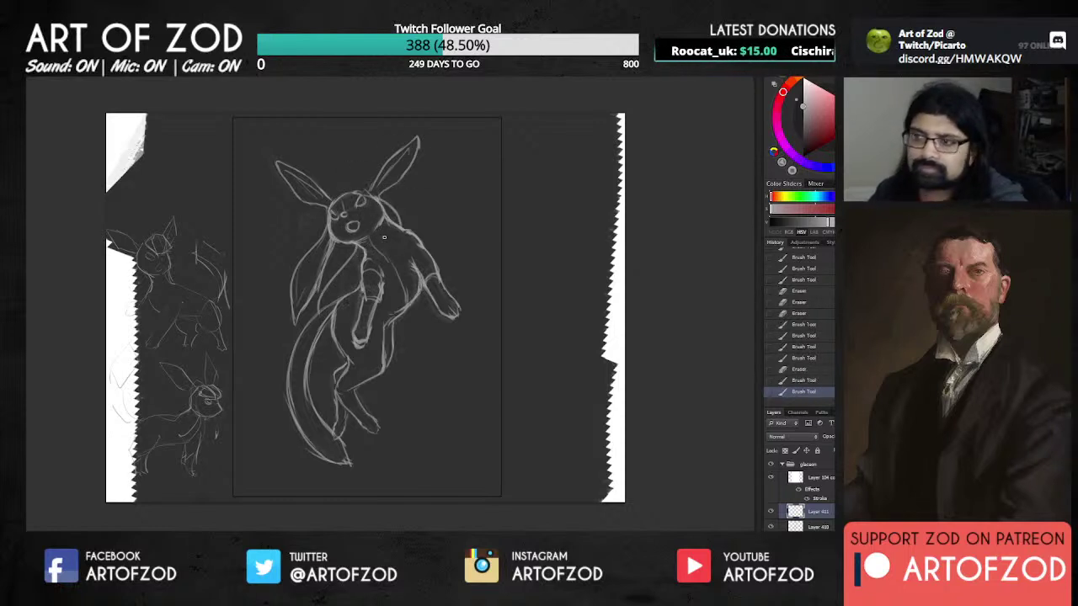
{"action": "key", "text": "ctrl+z"}
{"action": "left_click_drag", "start_coordinate": [376, 200], "coordinate": [388, 210]}
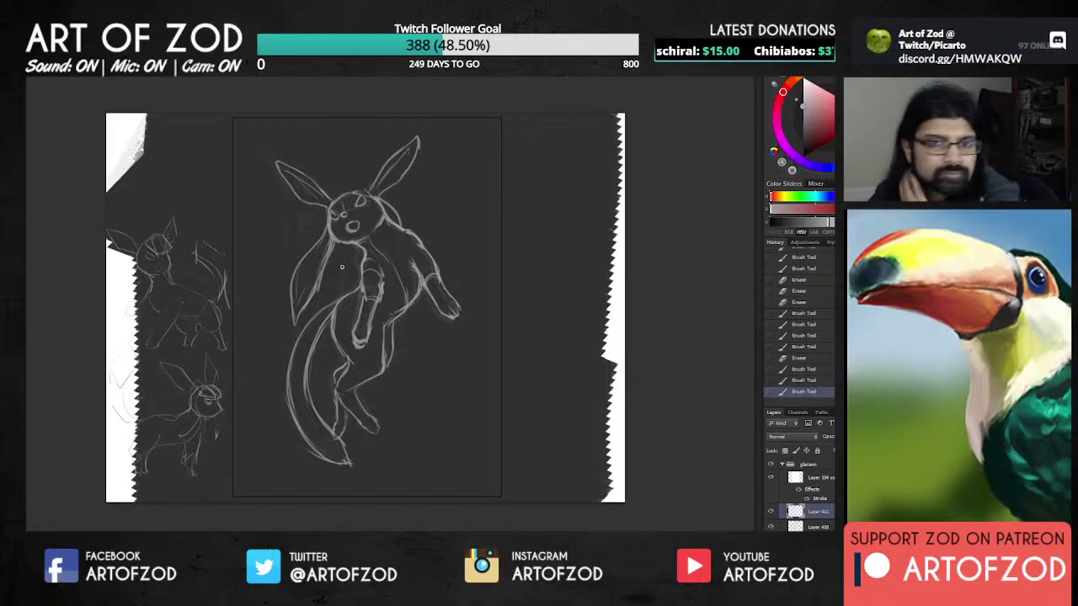
Step: Redraw the far tassel with a fuller shape and a curved inner edge, and erase its leftover lines with a smaller eraser
{"action": "mouse_move", "coordinate": [381, 202]}
{"action": "left_mouse_down"}
{"action": "mouse_move", "coordinate": [397, 222]}
{"action": "mouse_move", "coordinate": [361, 262]}
{"action": "left_mouse_up"}
{"action": "mouse_move", "coordinate": [395, 214]}
{"action": "left_mouse_down"}
{"action": "mouse_move", "coordinate": [406, 229]}
{"action": "mouse_move", "coordinate": [320, 303]}
{"action": "left_mouse_up"}
{"action": "mouse_move", "coordinate": [332, 278]}
{"action": "left_mouse_down"}
{"action": "mouse_move", "coordinate": [318, 311]}
{"action": "mouse_move", "coordinate": [294, 327]}
{"action": "mouse_move", "coordinate": [319, 285]}
{"action": "left_mouse_up"}
{"action": "mouse_move", "coordinate": [295, 331]}
{"action": "left_mouse_down"}
{"action": "mouse_move", "coordinate": [333, 246]}
{"action": "mouse_move", "coordinate": [303, 308]}
{"action": "left_mouse_up"}
{"action": "key", "text": "e"}
{"action": "key", "text": "["}
{"action": "key", "text": "["}
{"action": "key", "text": "["}
{"action": "left_click_drag", "start_coordinate": [325, 243], "coordinate": [318, 248]}
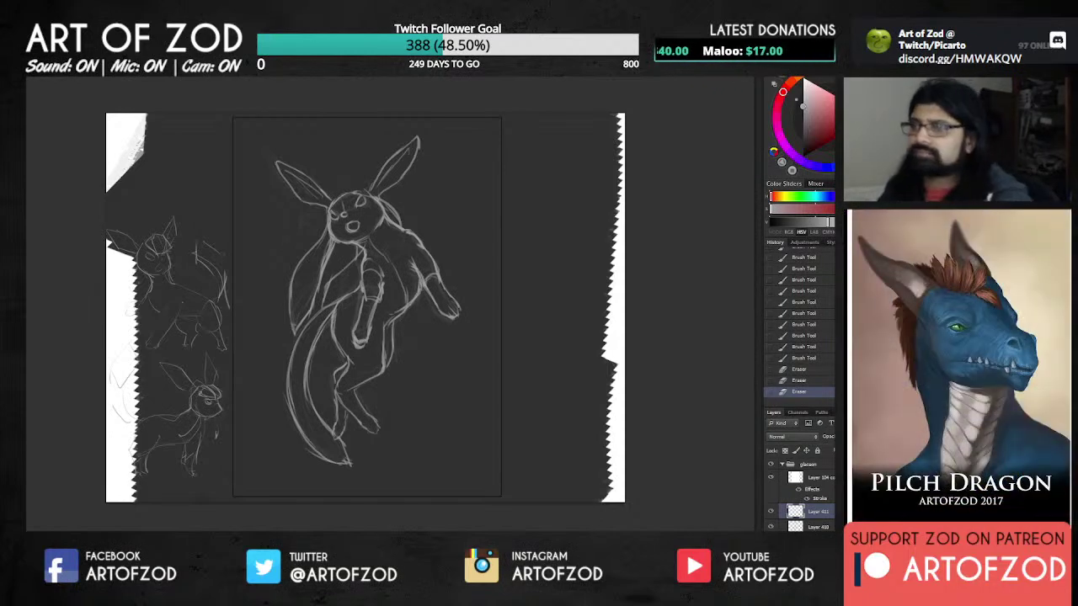
Step: Touch up the top of the head and, on a new layer, add small eye and brow marks to the face
{"action": "key", "text": "b"}
{"action": "left_click_drag", "start_coordinate": [383, 195], "coordinate": [353, 183]}
{"action": "key", "text": "ctrl+shift+alt+n"}
{"action": "left_click", "coordinate": [343, 205]}
{"action": "left_click", "coordinate": [344, 204]}
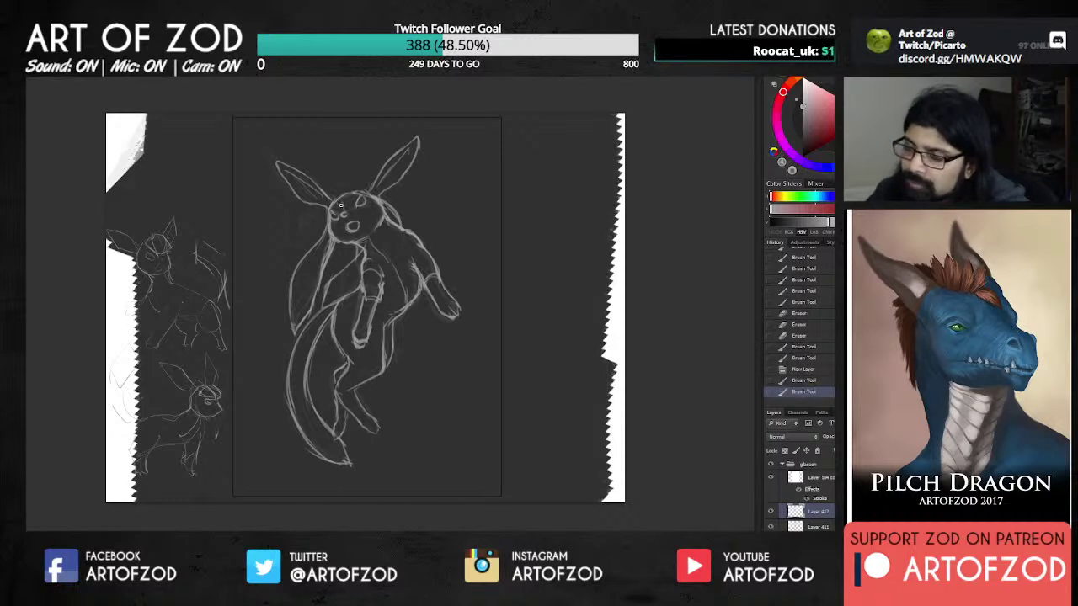
{"action": "left_click", "coordinate": [344, 204]}
{"action": "left_click", "coordinate": [341, 205]}
{"action": "left_click", "coordinate": [345, 197]}
{"action": "left_click", "coordinate": [347, 194]}
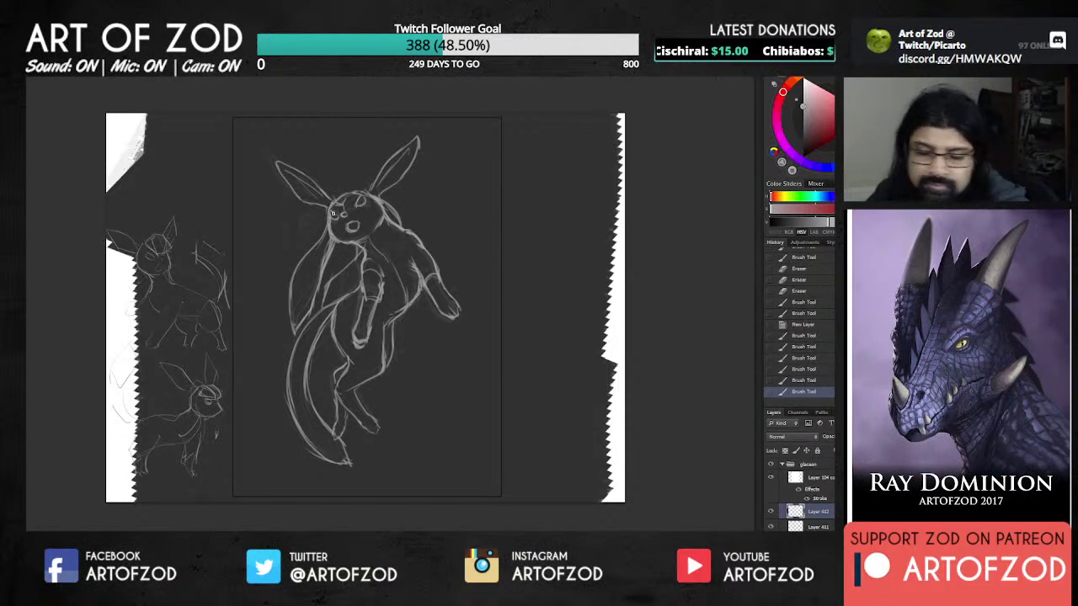
Step: Sketch the band across the forehead and the raised crest on top of the head
{"action": "mouse_move", "coordinate": [329, 209]}
{"action": "left_mouse_down"}
{"action": "mouse_move", "coordinate": [360, 195]}
{"action": "mouse_move", "coordinate": [344, 201]}
{"action": "left_mouse_up"}
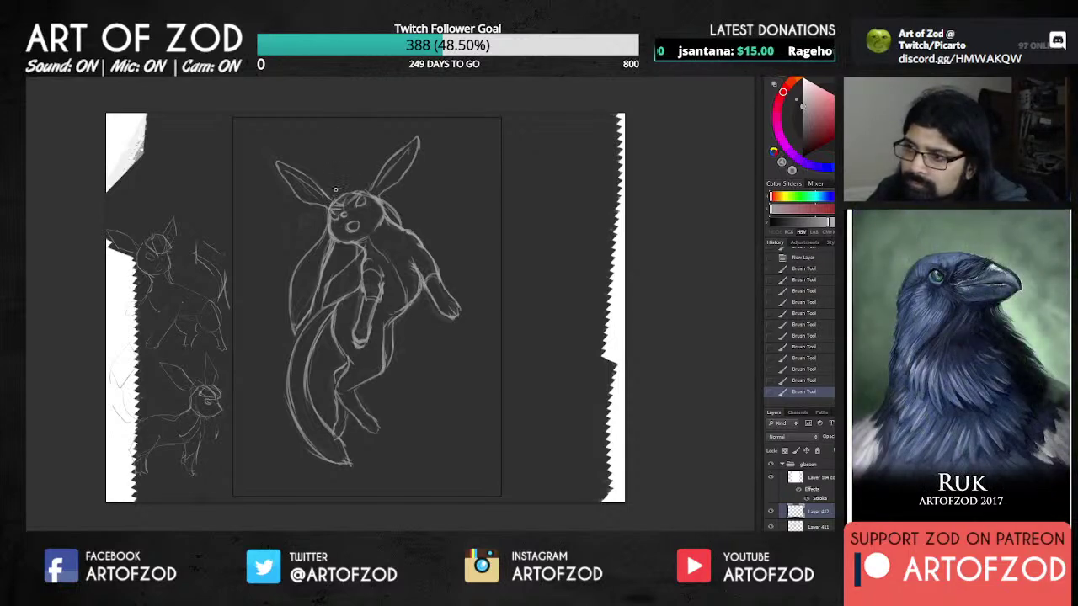
{"action": "left_click", "coordinate": [336, 189]}
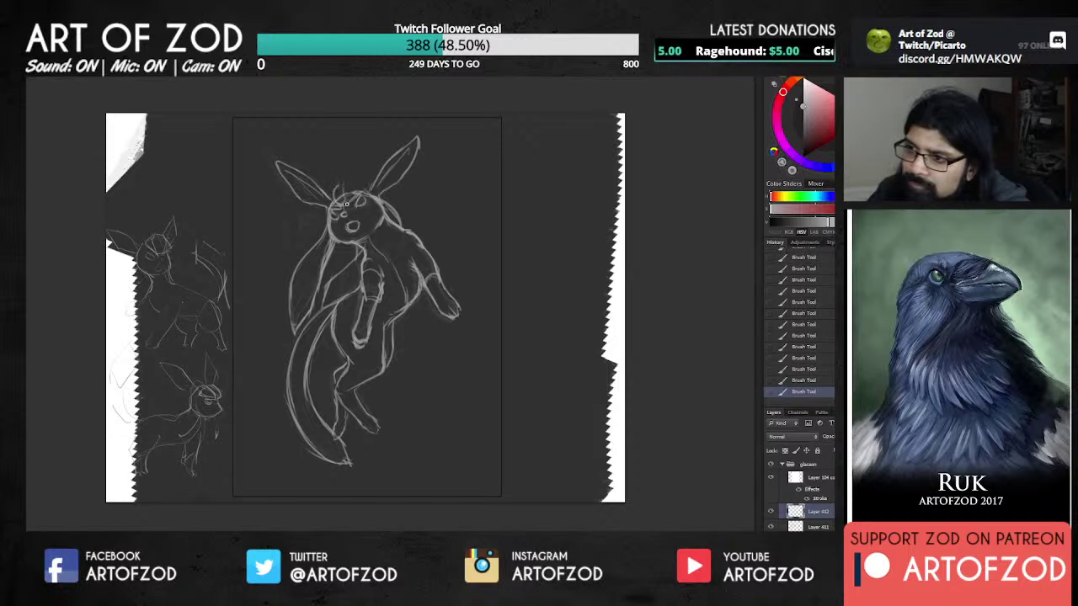
{"action": "left_click_drag", "start_coordinate": [339, 186], "coordinate": [366, 192]}
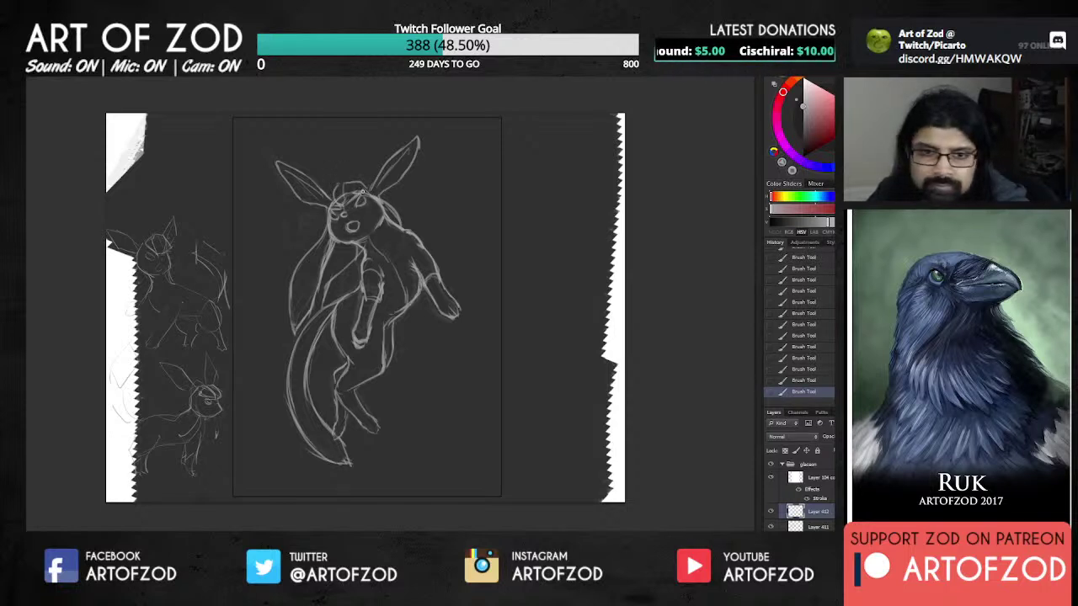
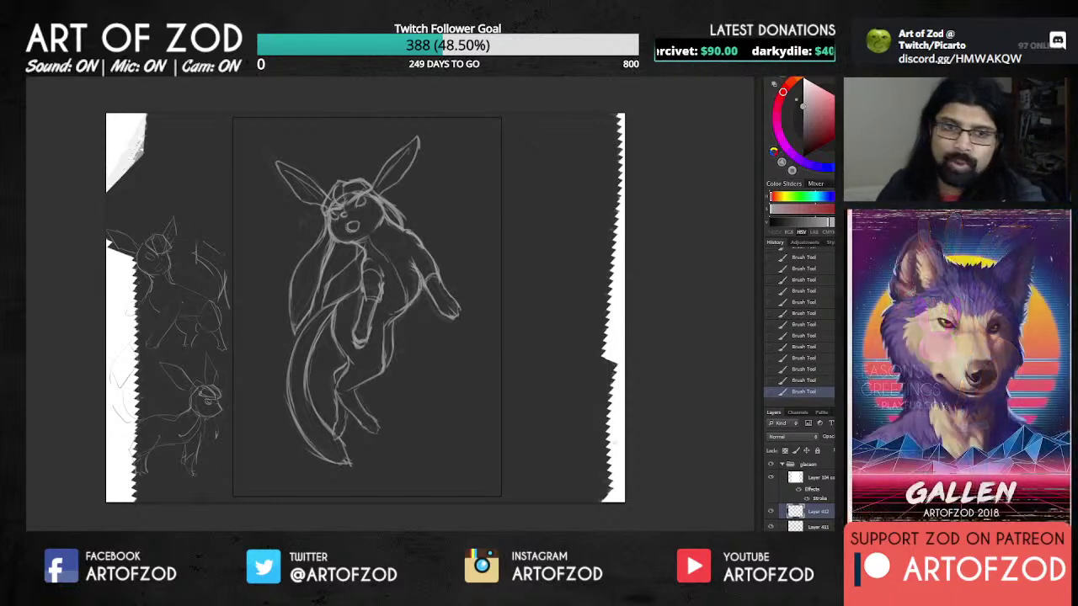
Step: Block in a muted teal background behind the figure on a new layer, covering the whole framed area
{"action": "scroll", "coordinate": [798, 493], "scroll_direction": "down", "scroll_amount": 4}
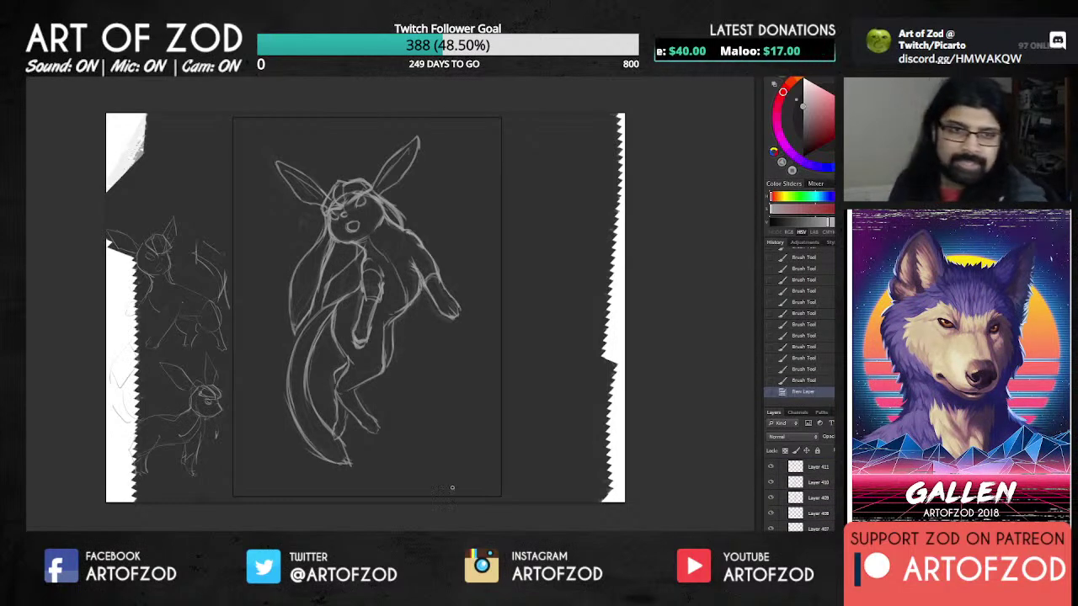
{"action": "mouse_move", "coordinate": [783, 90]}
{"action": "left_mouse_down"}
{"action": "mouse_move", "coordinate": [791, 82]}
{"action": "mouse_move", "coordinate": [785, 89]}
{"action": "left_mouse_up"}
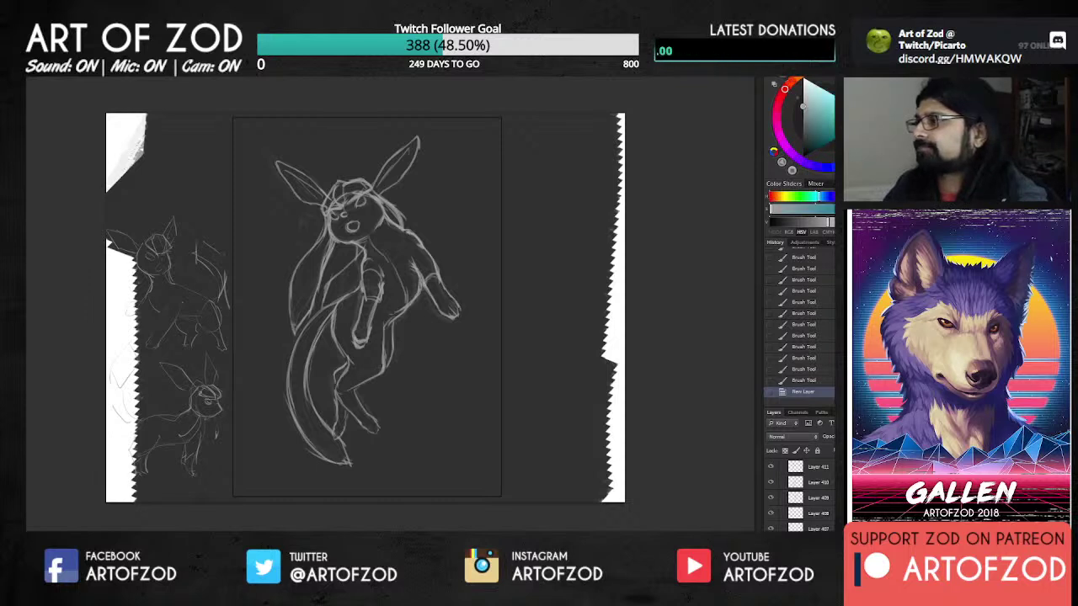
{"action": "left_click", "coordinate": [814, 131]}
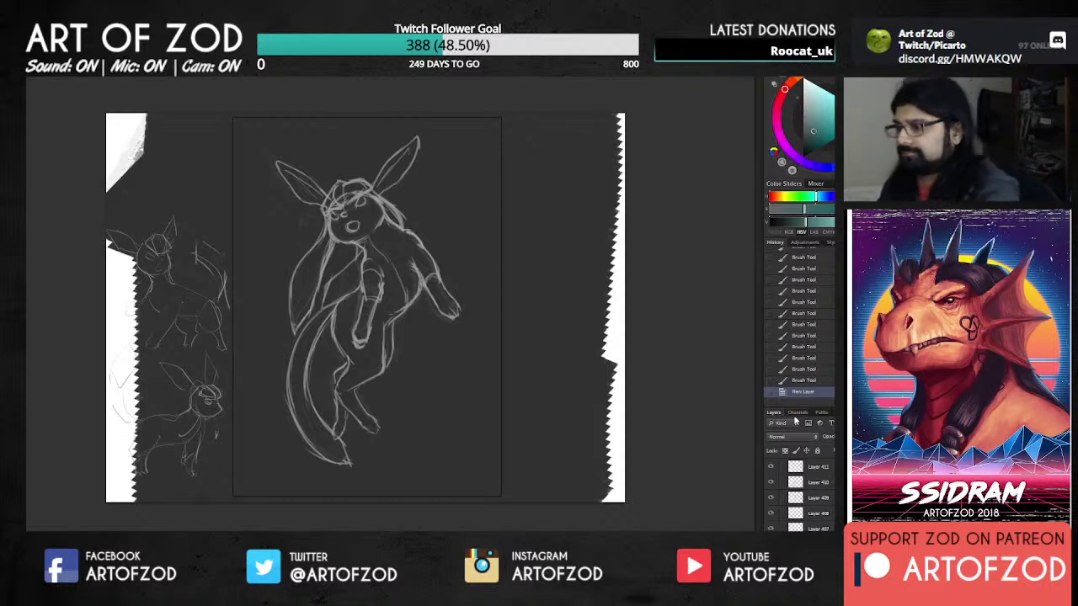
{"action": "mouse_move", "coordinate": [486, 284]}
{"action": "left_mouse_down"}
{"action": "mouse_move", "coordinate": [466, 290]}
{"action": "mouse_move", "coordinate": [462, 253]}
{"action": "mouse_move", "coordinate": [417, 213]}
{"action": "left_mouse_up"}
{"action": "mouse_move", "coordinate": [379, 135]}
{"action": "left_mouse_down"}
{"action": "mouse_move", "coordinate": [335, 241]}
{"action": "mouse_move", "coordinate": [401, 408]}
{"action": "left_mouse_up"}
{"action": "left_click_drag", "start_coordinate": [295, 274], "coordinate": [372, 128]}
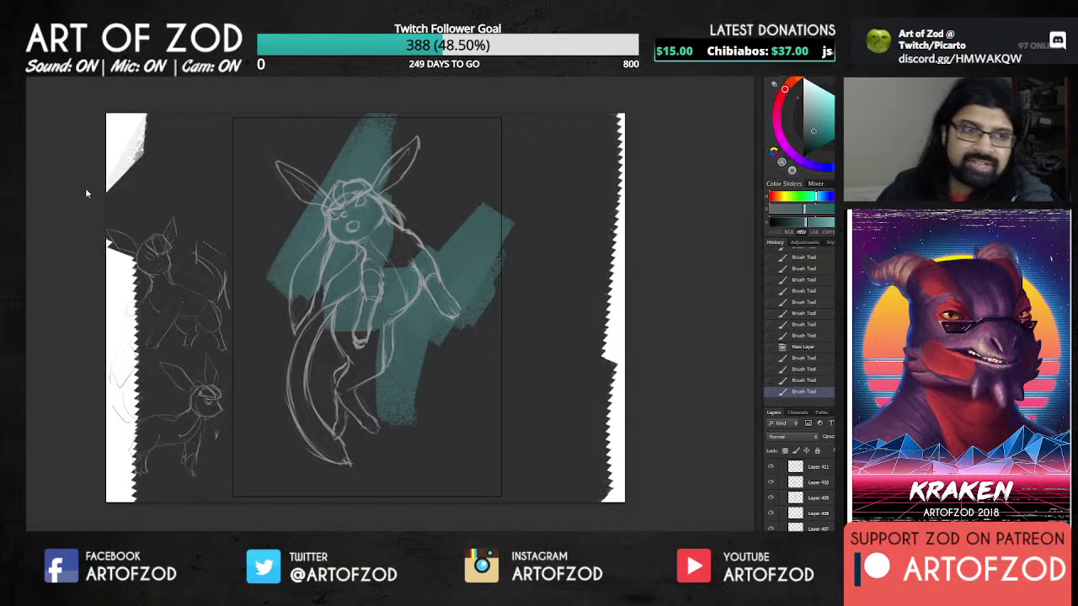
{"action": "mouse_move", "coordinate": [380, 179]}
{"action": "left_mouse_down"}
{"action": "mouse_move", "coordinate": [380, 214]}
{"action": "mouse_move", "coordinate": [293, 238]}
{"action": "mouse_move", "coordinate": [305, 135]}
{"action": "mouse_move", "coordinate": [251, 178]}
{"action": "mouse_move", "coordinate": [333, 194]}
{"action": "mouse_move", "coordinate": [362, 135]}
{"action": "mouse_move", "coordinate": [351, 119]}
{"action": "mouse_move", "coordinate": [287, 188]}
{"action": "mouse_move", "coordinate": [255, 197]}
{"action": "mouse_move", "coordinate": [322, 138]}
{"action": "mouse_move", "coordinate": [378, 257]}
{"action": "mouse_move", "coordinate": [356, 418]}
{"action": "mouse_move", "coordinate": [389, 425]}
{"action": "mouse_move", "coordinate": [527, 311]}
{"action": "mouse_move", "coordinate": [485, 321]}
{"action": "mouse_move", "coordinate": [421, 231]}
{"action": "left_mouse_up"}
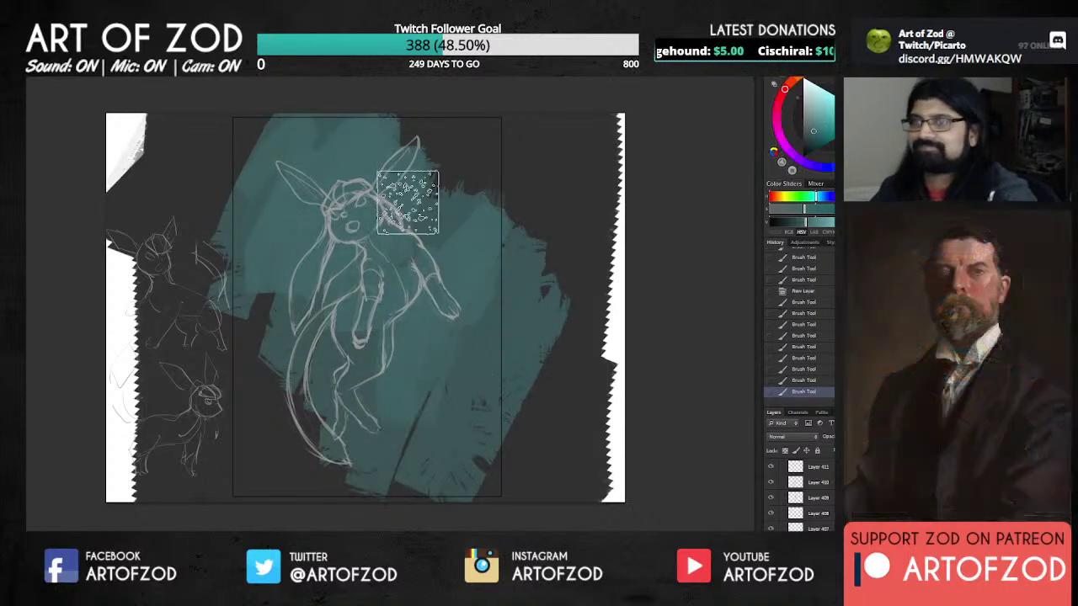
{"action": "mouse_move", "coordinate": [286, 151]}
{"action": "left_mouse_down"}
{"action": "mouse_move", "coordinate": [268, 207]}
{"action": "mouse_move", "coordinate": [233, 230]}
{"action": "mouse_move", "coordinate": [251, 334]}
{"action": "mouse_move", "coordinate": [344, 151]}
{"action": "mouse_move", "coordinate": [365, 182]}
{"action": "mouse_move", "coordinate": [466, 220]}
{"action": "mouse_move", "coordinate": [448, 483]}
{"action": "mouse_move", "coordinate": [427, 421]}
{"action": "mouse_move", "coordinate": [436, 195]}
{"action": "mouse_move", "coordinate": [413, 126]}
{"action": "mouse_move", "coordinate": [265, 106]}
{"action": "left_mouse_up"}
{"action": "mouse_move", "coordinate": [216, 154]}
{"action": "left_mouse_down"}
{"action": "mouse_move", "coordinate": [254, 180]}
{"action": "mouse_move", "coordinate": [337, 413]}
{"action": "mouse_move", "coordinate": [474, 155]}
{"action": "mouse_move", "coordinate": [423, 434]}
{"action": "mouse_move", "coordinate": [311, 323]}
{"action": "mouse_move", "coordinate": [428, 437]}
{"action": "mouse_move", "coordinate": [298, 306]}
{"action": "mouse_move", "coordinate": [405, 332]}
{"action": "mouse_move", "coordinate": [341, 218]}
{"action": "left_mouse_up"}
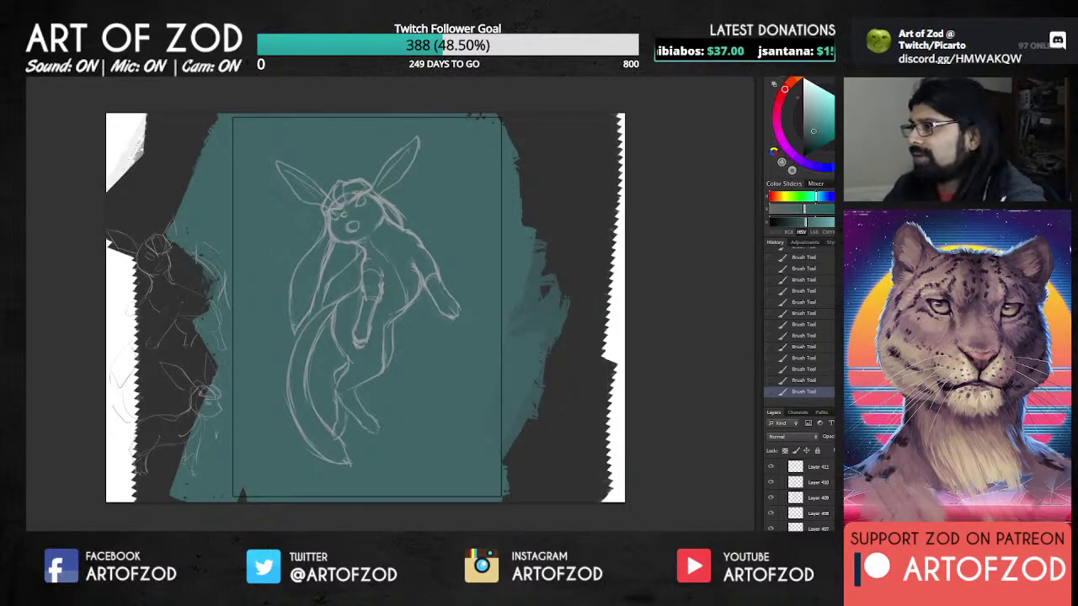
Step: Recolor the painted background with the Paint Bucket to a dark navy blue
{"action": "left_click", "coordinate": [493, 288]}
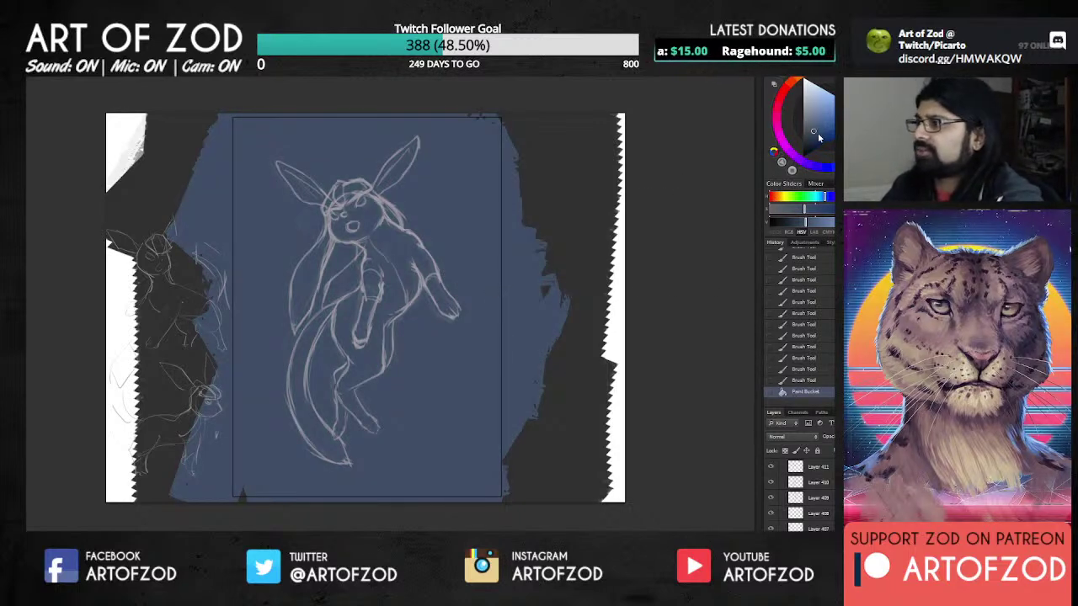
{"action": "left_click", "coordinate": [814, 135]}
{"action": "left_click", "coordinate": [492, 288]}
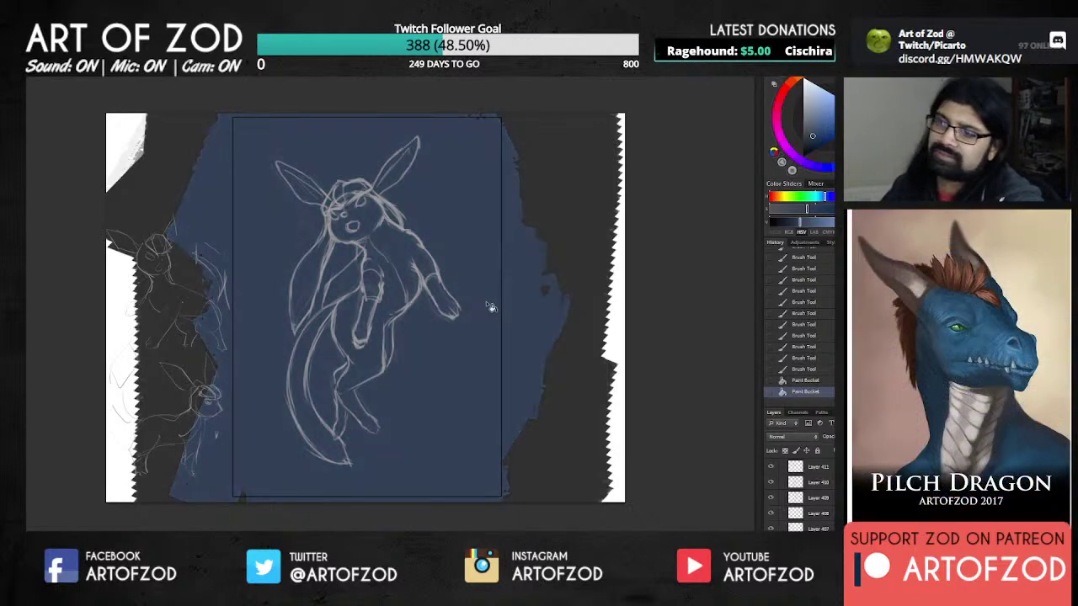
{"action": "left_click", "coordinate": [814, 143]}
{"action": "left_click", "coordinate": [487, 246]}
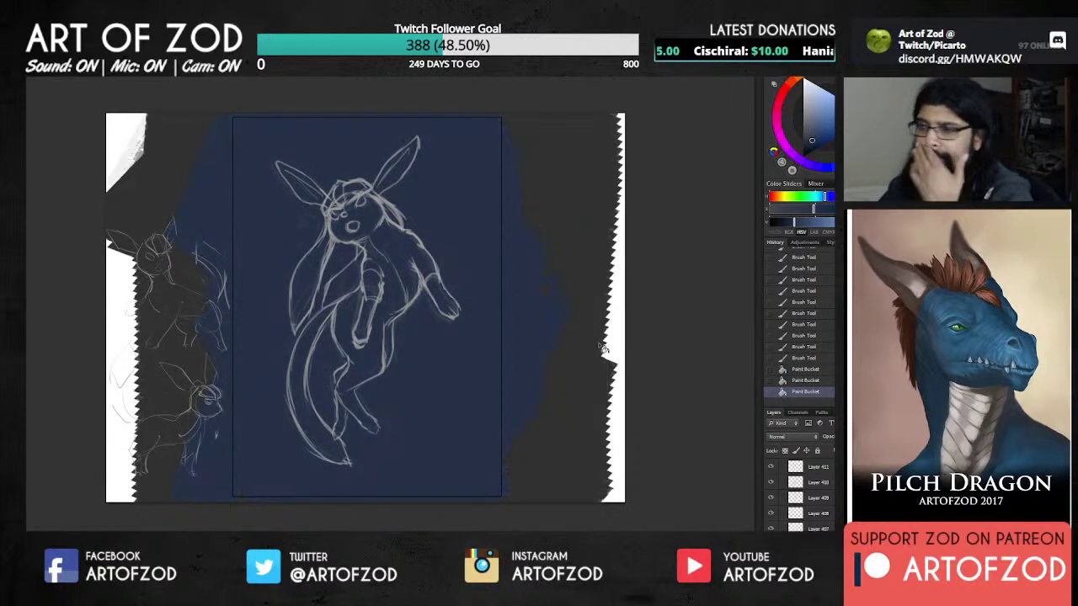
Step: Create a new layer and brush a medium blue patch over the chest and forelegs with a large textured brush
{"action": "key", "text": "ctrl+shift+alt+n"}
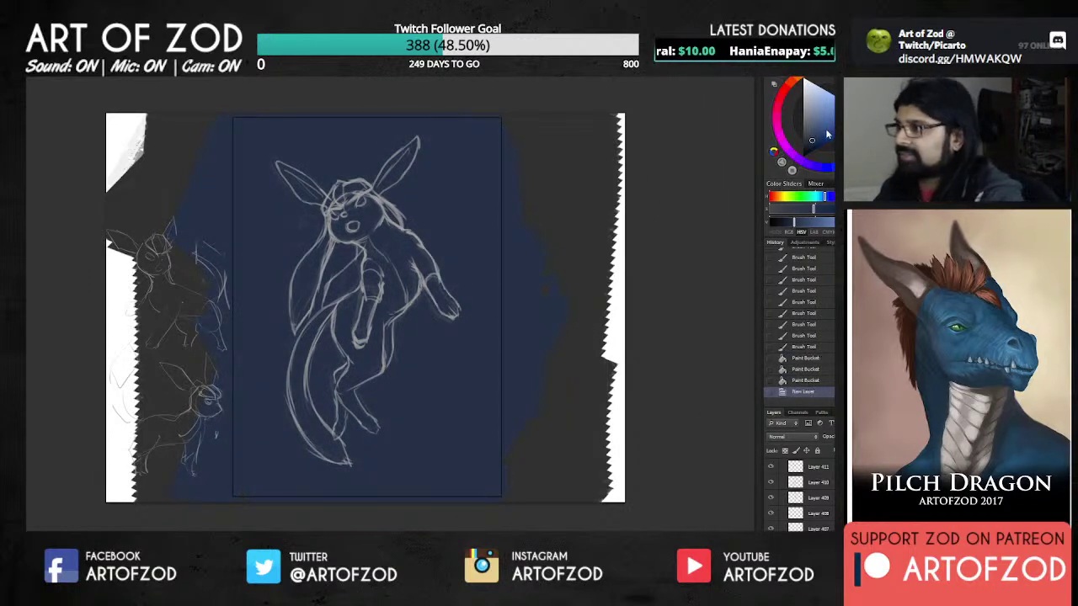
{"action": "left_click", "coordinate": [815, 162]}
{"action": "key", "text": "b"}
{"action": "left_click", "coordinate": [410, 278]}
{"action": "left_click", "coordinate": [379, 269]}
{"action": "left_click", "coordinate": [398, 242]}
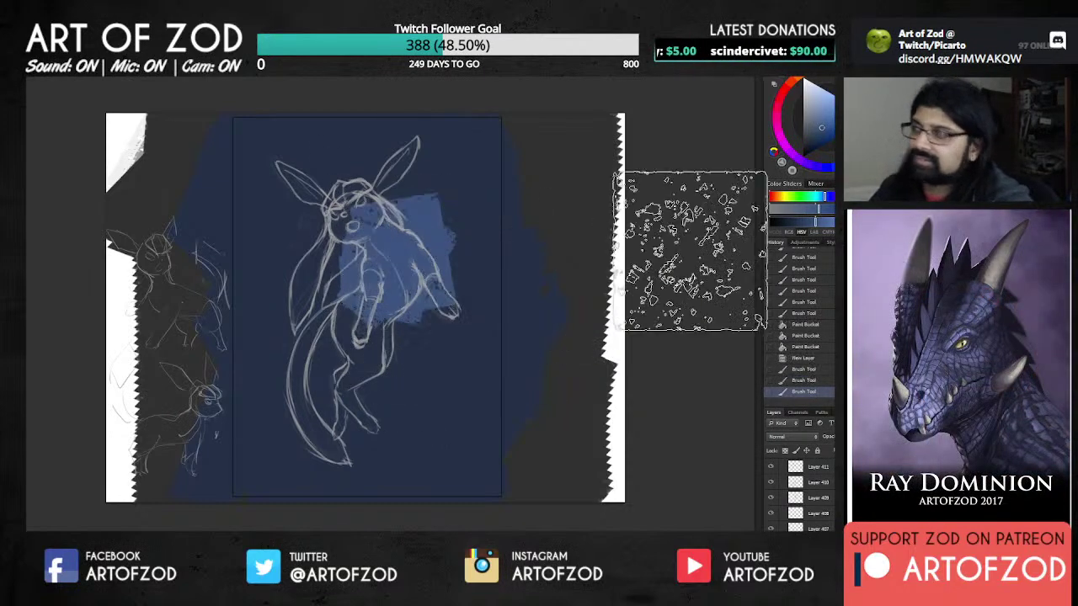
Step: Paint teal strokes over the torso and outstretched foreleg with a smaller textured brush
{"action": "left_click", "coordinate": [790, 82]}
{"action": "left_click", "coordinate": [828, 125]}
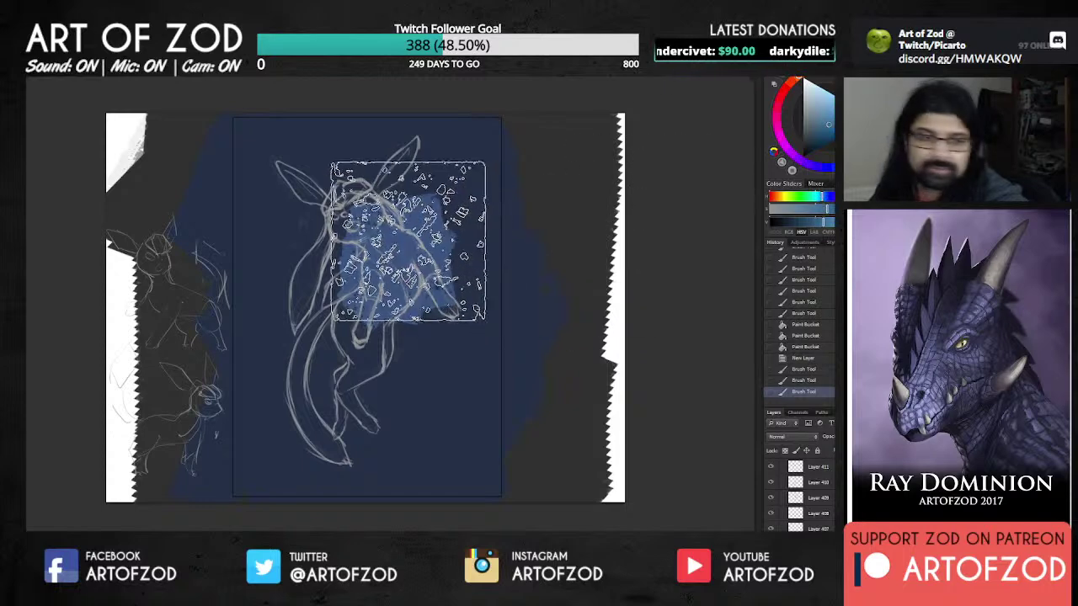
{"action": "left_click", "coordinate": [822, 128]}
{"action": "key", "text": "["}
{"action": "left_click", "coordinate": [433, 247]}
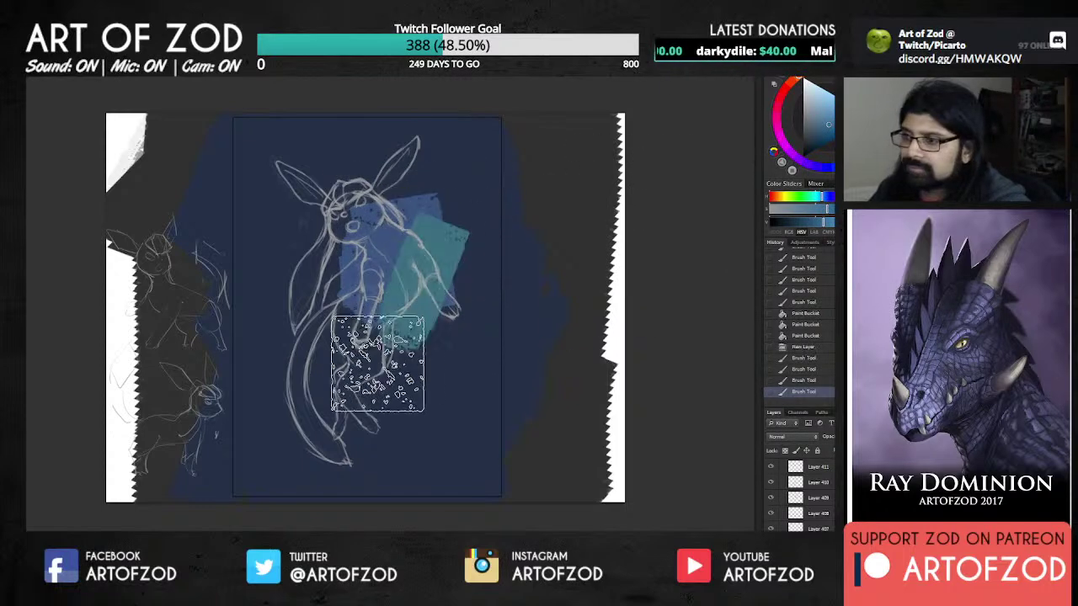
{"action": "left_click_drag", "start_coordinate": [377, 313], "coordinate": [414, 291]}
{"action": "mouse_move", "coordinate": [440, 246]}
{"action": "left_mouse_down"}
{"action": "mouse_move", "coordinate": [434, 270]}
{"action": "mouse_move", "coordinate": [378, 267]}
{"action": "left_mouse_up"}
Step: Brush light cyan over the body from the neck to the hips and trim its outer side with the background navy
{"action": "key", "text": "["}
{"action": "left_click", "coordinate": [429, 238], "text": "alt"}
{"action": "left_click", "coordinate": [364, 252]}
{"action": "left_click_drag", "start_coordinate": [371, 232], "coordinate": [318, 354]}
{"action": "left_click", "coordinate": [374, 369]}
{"action": "left_click_drag", "start_coordinate": [374, 375], "coordinate": [358, 358]}
{"action": "left_click", "coordinate": [381, 324]}
{"action": "left_click", "coordinate": [464, 218], "text": "alt"}
{"action": "left_click_drag", "start_coordinate": [469, 229], "coordinate": [450, 335]}
Step: Paint dark purple diagonal strokes beside and below the figure, running from the outstretched foreleg towards the tail tip
{"action": "left_click_drag", "start_coordinate": [824, 170], "coordinate": [807, 163]}
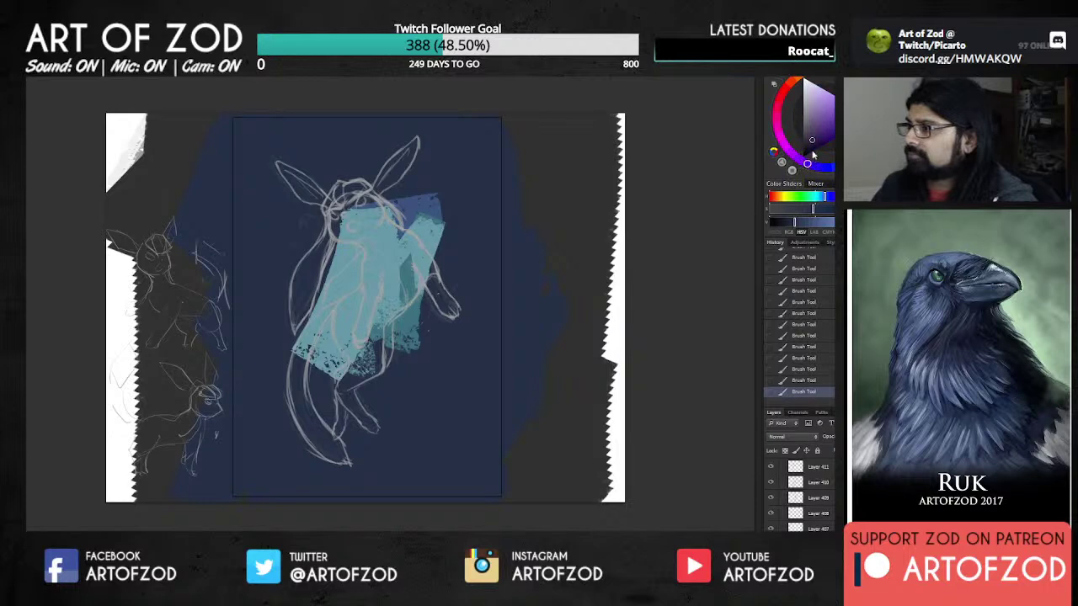
{"action": "left_click", "coordinate": [813, 139]}
{"action": "left_click_drag", "start_coordinate": [492, 273], "coordinate": [459, 342]}
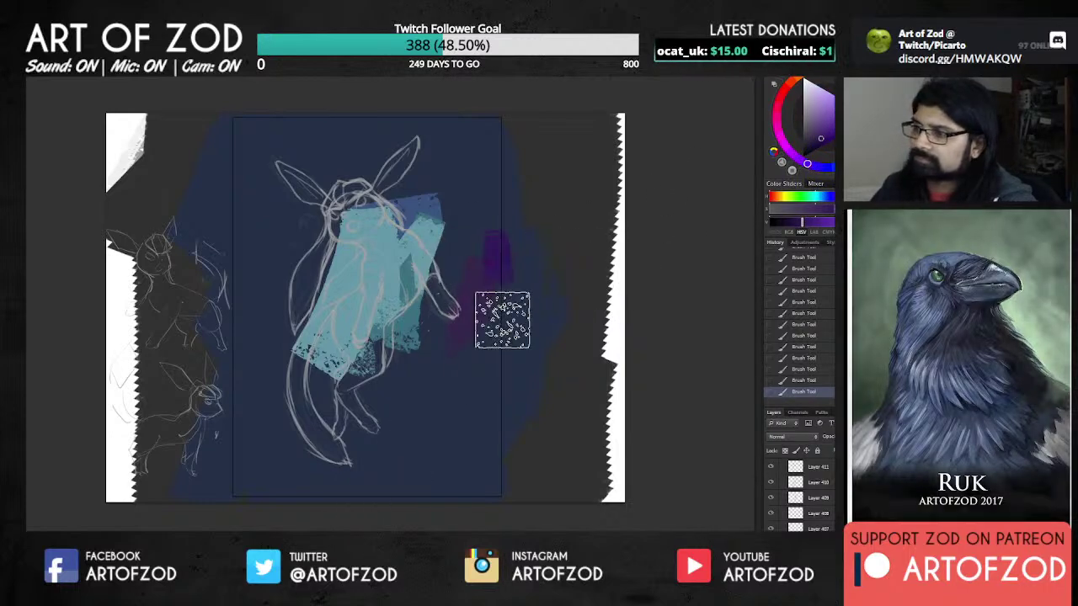
{"action": "left_click_drag", "start_coordinate": [498, 261], "coordinate": [499, 295]}
{"action": "left_click", "coordinate": [484, 223], "text": "alt"}
{"action": "left_click_drag", "start_coordinate": [495, 218], "coordinate": [457, 442]}
{"action": "left_click", "coordinate": [461, 338], "text": "alt"}
{"action": "left_click_drag", "start_coordinate": [463, 328], "coordinate": [408, 436]}
{"action": "left_click_drag", "start_coordinate": [447, 304], "coordinate": [346, 476]}
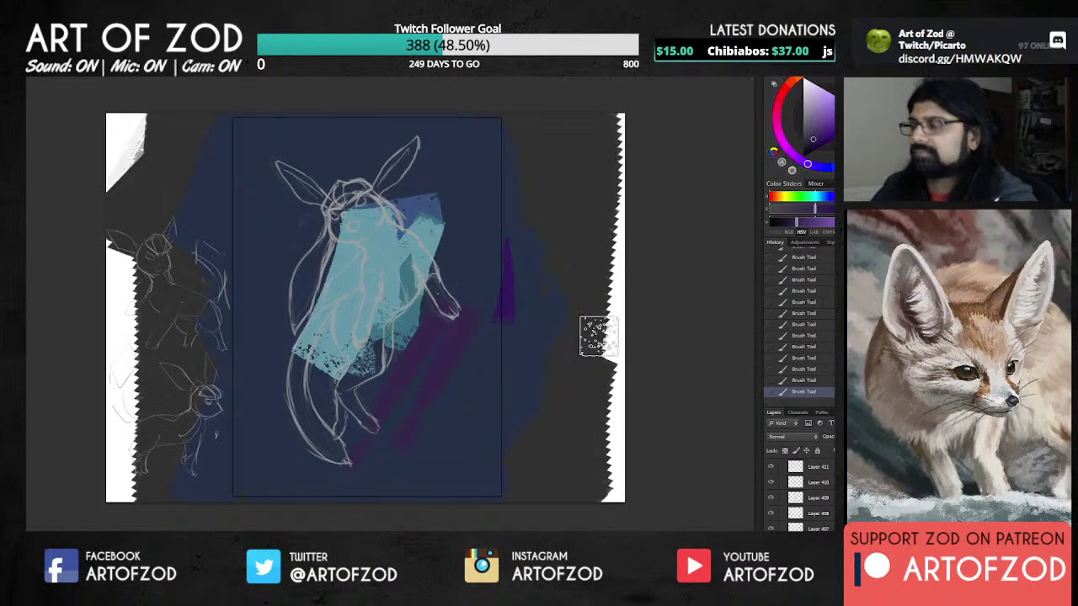
Step: Block in a very dark violet across the lower part of the background, around the hind legs and tail
{"action": "left_click", "coordinate": [462, 256], "text": "alt"}
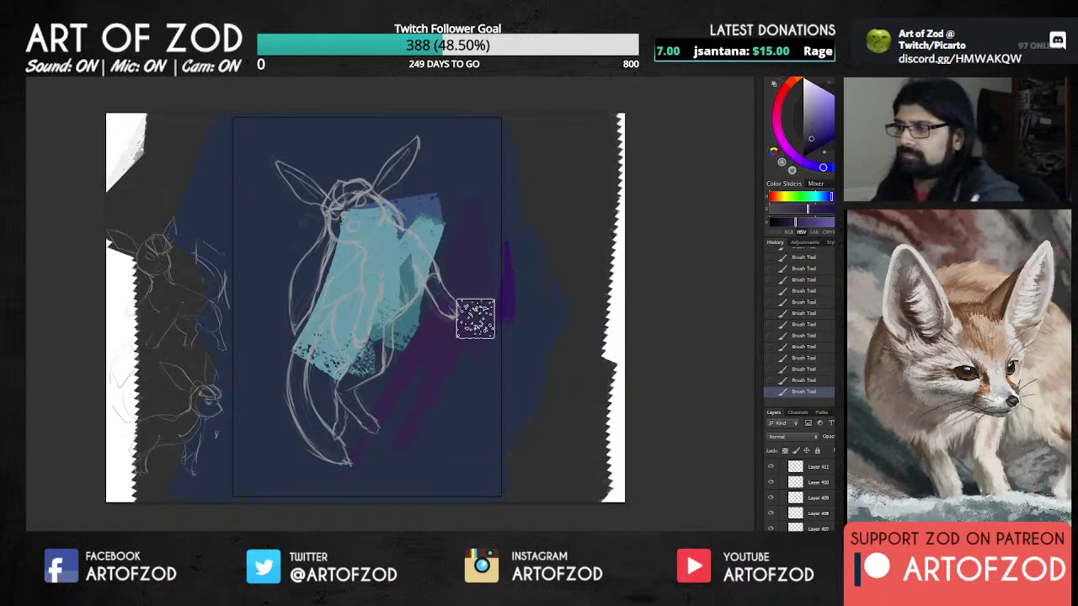
{"action": "left_click_drag", "start_coordinate": [500, 314], "coordinate": [487, 494]}
{"action": "left_click_drag", "start_coordinate": [489, 365], "coordinate": [465, 457]}
{"action": "key", "text": "["}
{"action": "key", "text": "["}
{"action": "left_click_drag", "start_coordinate": [271, 458], "coordinate": [298, 478]}
{"action": "key", "text": "["}
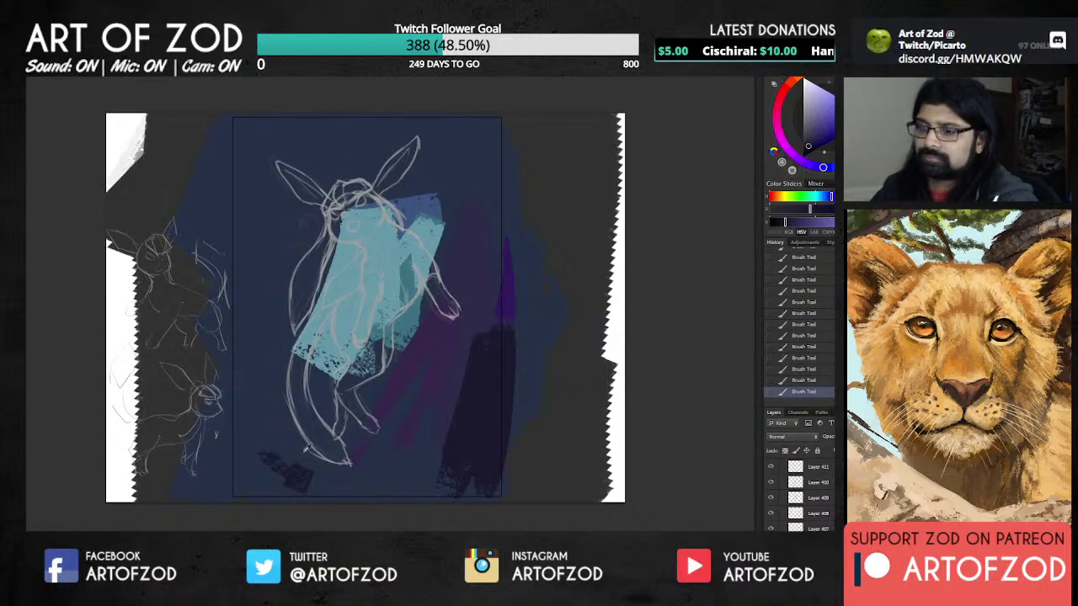
{"action": "key", "text": "]"}
{"action": "mouse_move", "coordinate": [448, 391]}
{"action": "left_mouse_down"}
{"action": "mouse_move", "coordinate": [440, 491]}
{"action": "mouse_move", "coordinate": [395, 460]}
{"action": "mouse_move", "coordinate": [379, 479]}
{"action": "left_mouse_up"}
{"action": "mouse_move", "coordinate": [280, 388]}
{"action": "left_mouse_down"}
{"action": "mouse_move", "coordinate": [264, 449]}
{"action": "mouse_move", "coordinate": [295, 469]}
{"action": "mouse_move", "coordinate": [320, 462]}
{"action": "left_mouse_up"}
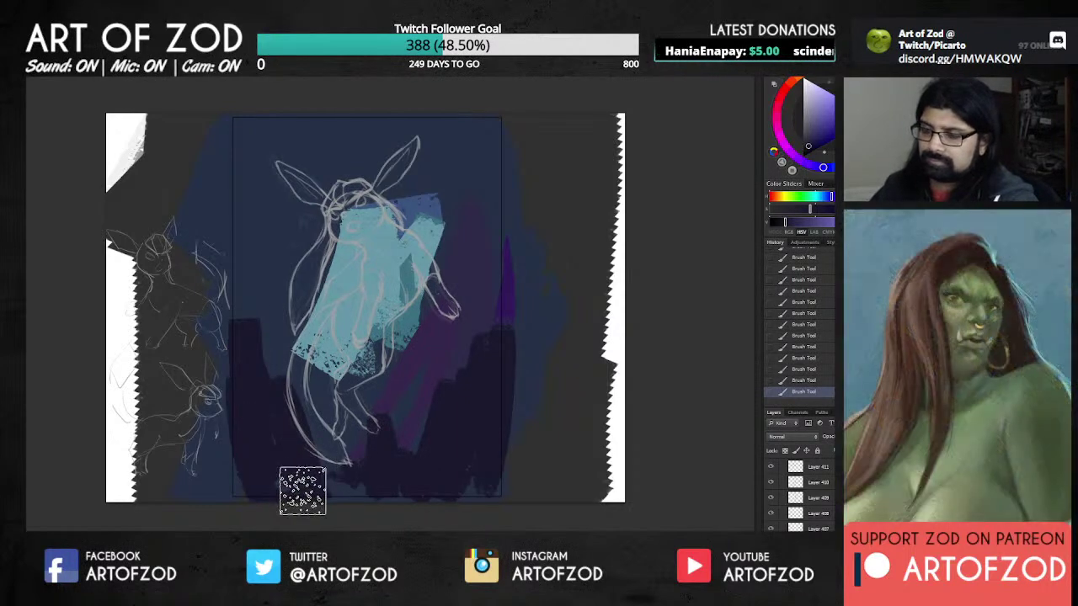
Step: Sample the light cyan of the body and paint a long stroke along the outer curve of the tail
{"action": "left_click", "coordinate": [310, 345], "text": "alt"}
{"action": "left_click_drag", "start_coordinate": [270, 307], "coordinate": [313, 466]}
{"action": "left_click_drag", "start_coordinate": [286, 332], "coordinate": [315, 453]}
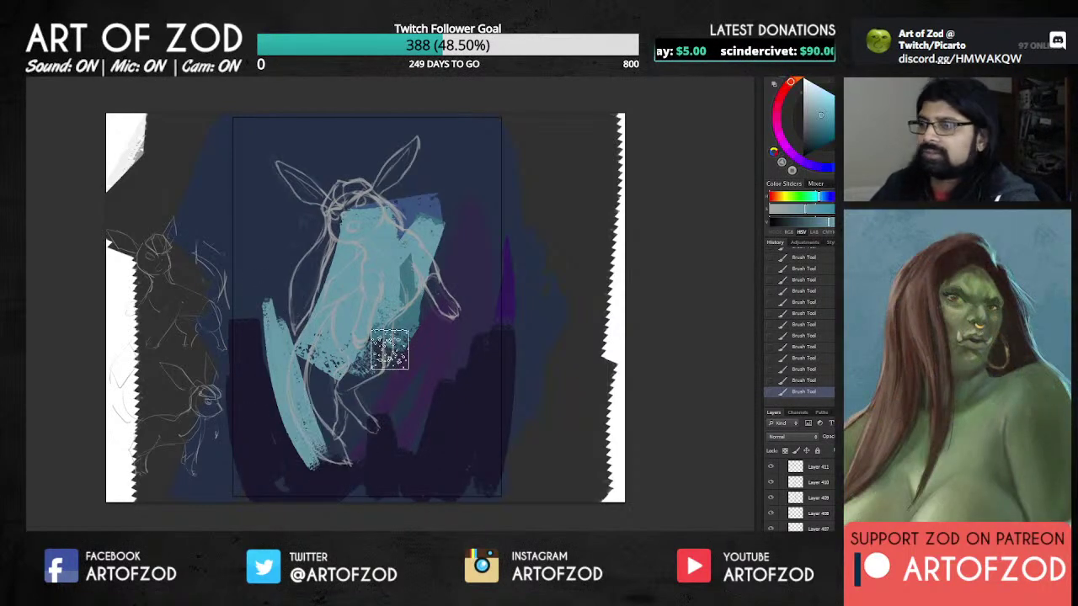
Step: Sample the medium blue patch and paint vertical strokes over and beside the outstretched foreleg
{"action": "left_click", "coordinate": [434, 201], "text": "alt"}
{"action": "mouse_move", "coordinate": [433, 201]}
{"action": "left_mouse_down"}
{"action": "mouse_move", "coordinate": [440, 270]}
{"action": "mouse_move", "coordinate": [412, 438]}
{"action": "left_mouse_up"}
{"action": "left_click", "coordinate": [428, 202], "text": "alt"}
{"action": "mouse_move", "coordinate": [427, 202]}
{"action": "left_mouse_down"}
{"action": "mouse_move", "coordinate": [429, 389]}
{"action": "mouse_move", "coordinate": [450, 321]}
{"action": "left_mouse_up"}
{"action": "mouse_move", "coordinate": [451, 187]}
{"action": "left_mouse_down"}
{"action": "mouse_move", "coordinate": [457, 222]}
{"action": "mouse_move", "coordinate": [473, 200]}
{"action": "mouse_move", "coordinate": [475, 266]}
{"action": "left_mouse_up"}
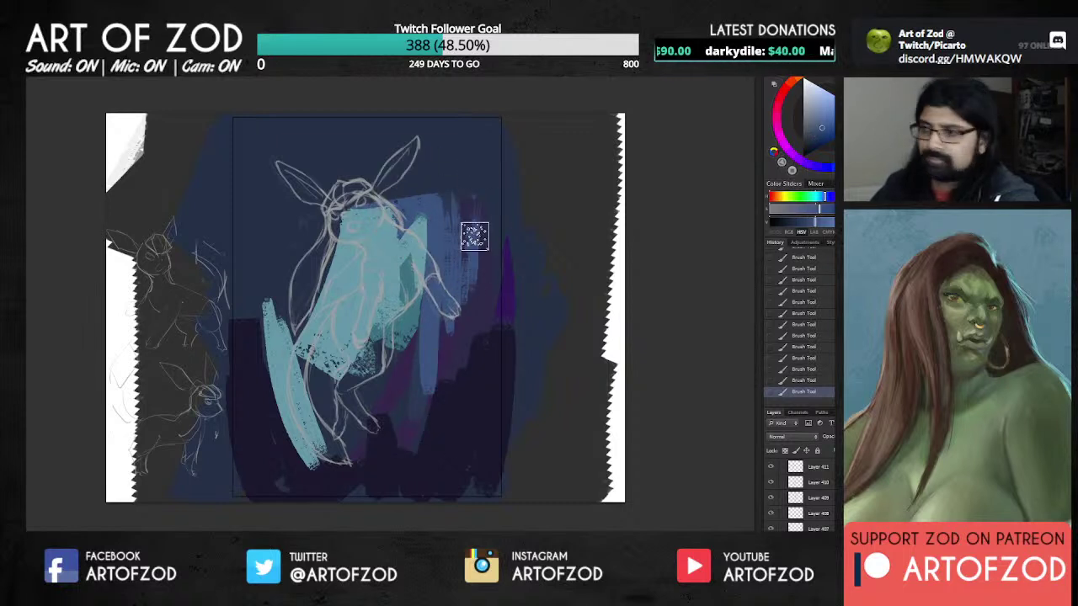
Step: Extend the medium blue area with tall vertical strokes above and beside the outstretched foreleg
{"action": "left_click_drag", "start_coordinate": [475, 157], "coordinate": [473, 345]}
{"action": "left_click_drag", "start_coordinate": [455, 118], "coordinate": [446, 406]}
{"action": "left_click", "coordinate": [440, 189], "text": "alt"}
{"action": "mouse_move", "coordinate": [439, 189]}
{"action": "left_mouse_down"}
{"action": "mouse_move", "coordinate": [437, 160]}
{"action": "mouse_move", "coordinate": [504, 373]}
{"action": "left_mouse_up"}
Step: Sample the very dark violet and paint tall vertical bands along both sides of the background
{"action": "left_click", "coordinate": [479, 386], "text": "alt"}
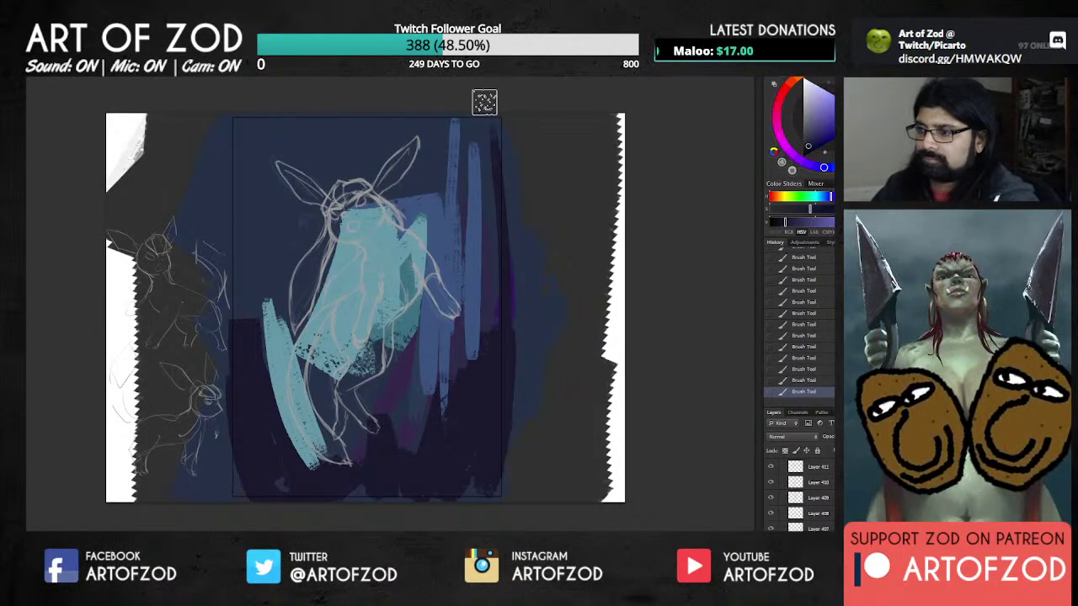
{"action": "left_click_drag", "start_coordinate": [483, 128], "coordinate": [477, 367]}
{"action": "left_click_drag", "start_coordinate": [249, 156], "coordinate": [243, 313]}
{"action": "mouse_move", "coordinate": [261, 127]}
{"action": "left_mouse_down"}
{"action": "mouse_move", "coordinate": [268, 450]}
{"action": "mouse_move", "coordinate": [239, 308]}
{"action": "left_mouse_up"}
{"action": "left_click_drag", "start_coordinate": [267, 102], "coordinate": [279, 427]}
{"action": "left_click_drag", "start_coordinate": [277, 120], "coordinate": [281, 209]}
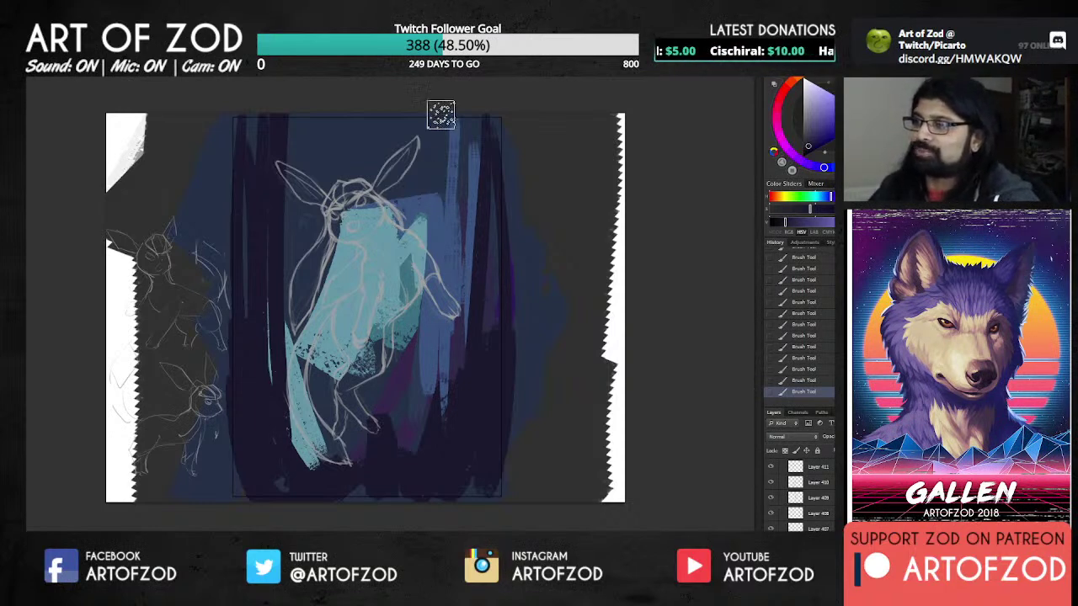
Step: Widen the medium blue column above the outstretched foreleg and add a light cyan vertical streak beside the ear
{"action": "left_click_drag", "start_coordinate": [441, 120], "coordinate": [443, 280]}
{"action": "left_click", "coordinate": [430, 208], "text": "alt"}
{"action": "left_click_drag", "start_coordinate": [446, 150], "coordinate": [447, 202]}
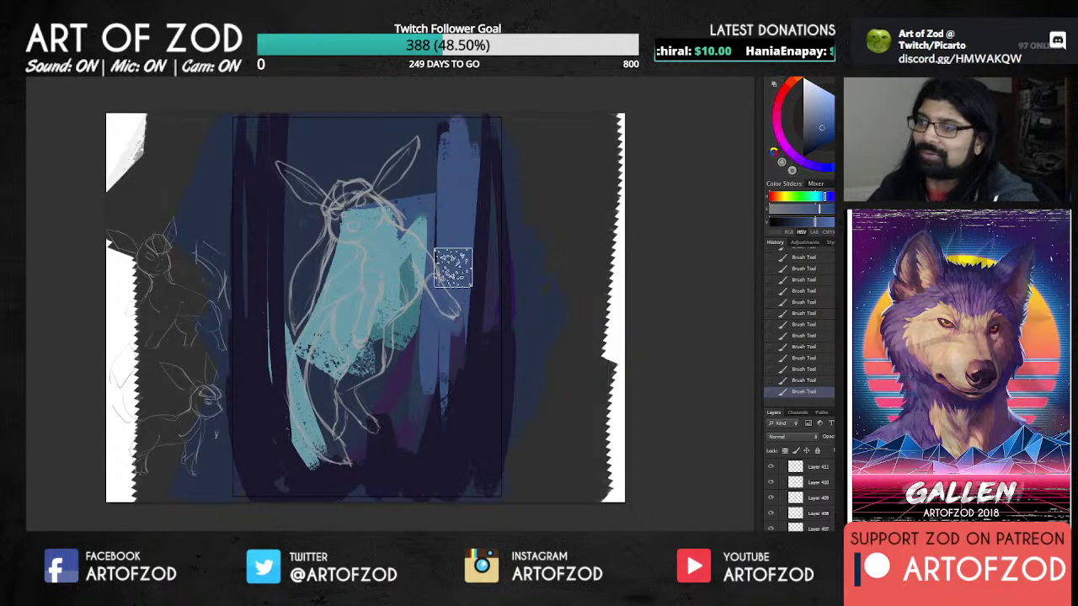
{"action": "left_click", "coordinate": [424, 219], "text": "alt"}
{"action": "mouse_move", "coordinate": [432, 151]}
{"action": "left_mouse_down"}
{"action": "mouse_move", "coordinate": [435, 312]}
{"action": "mouse_move", "coordinate": [432, 138]}
{"action": "left_mouse_up"}
{"action": "left_click", "coordinate": [461, 187], "text": "alt"}
{"action": "left_click_drag", "start_coordinate": [463, 260], "coordinate": [471, 110]}
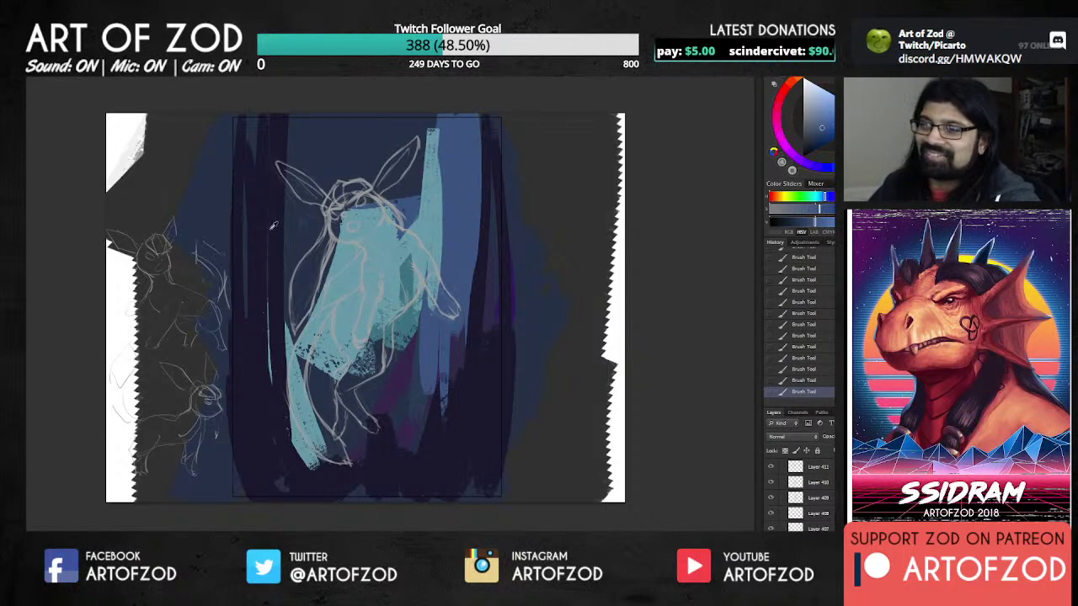
Step: Sample the dark violet and thicken the vertical bands on both sides inward towards the figure, using a smaller brush
{"action": "left_click", "coordinate": [272, 239], "text": "alt"}
{"action": "mouse_move", "coordinate": [278, 126]}
{"action": "left_mouse_down"}
{"action": "mouse_move", "coordinate": [282, 308]}
{"action": "mouse_move", "coordinate": [290, 342]}
{"action": "left_mouse_up"}
{"action": "left_click_drag", "start_coordinate": [298, 111], "coordinate": [303, 292]}
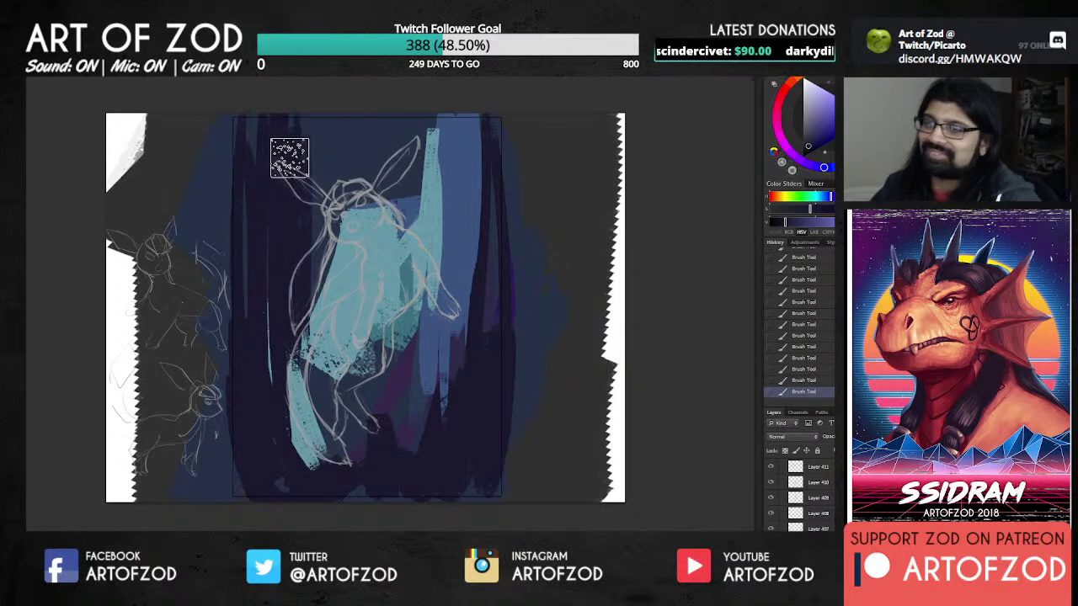
{"action": "key", "text": "["}
{"action": "key", "text": "["}
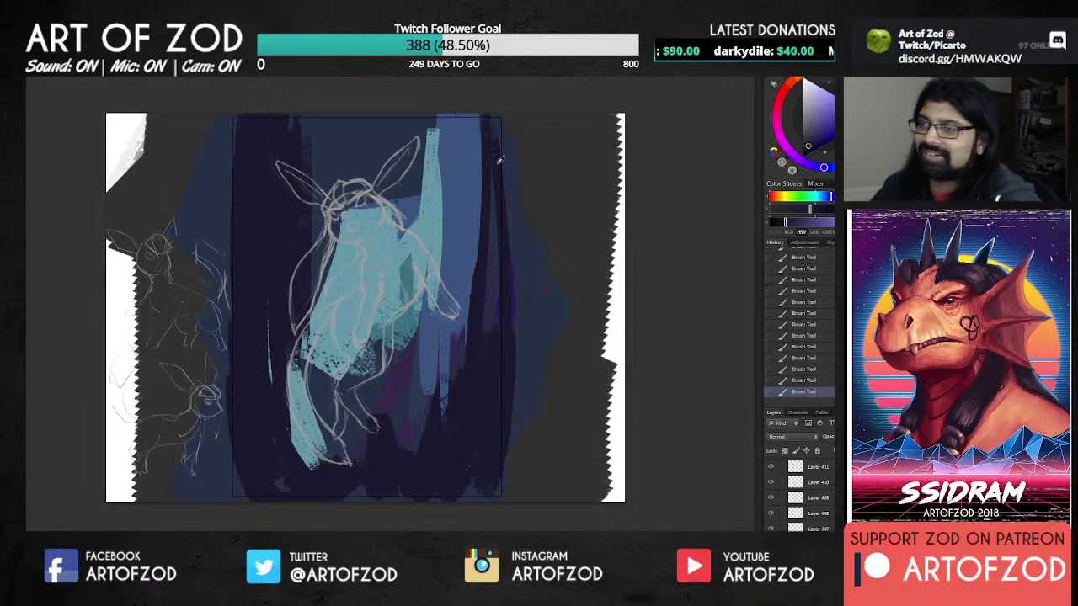
{"action": "left_click_drag", "start_coordinate": [478, 127], "coordinate": [457, 468]}
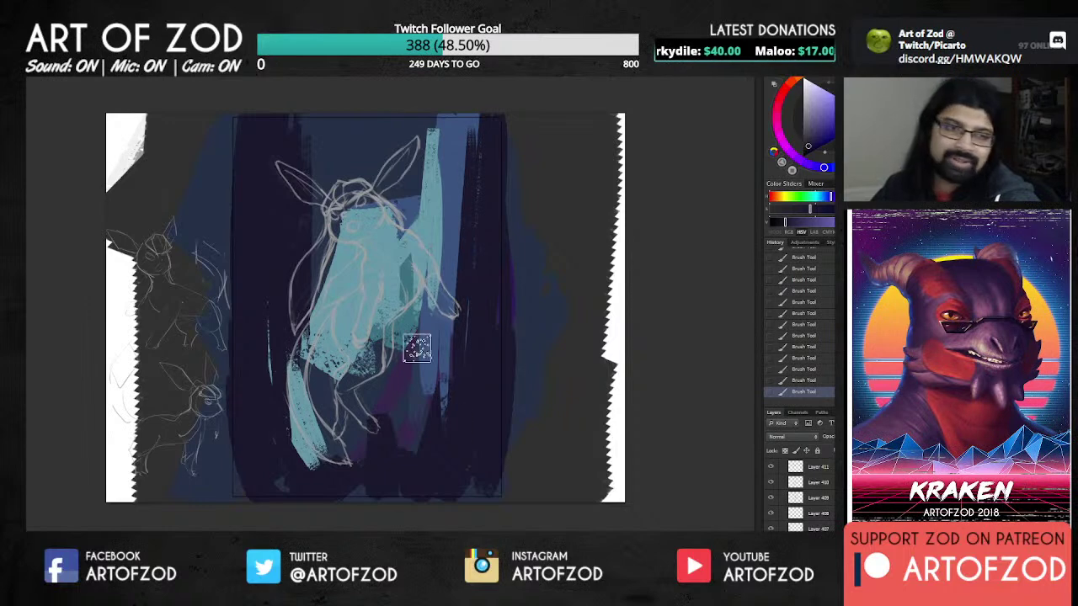
Step: Sample the dark navy and paint long vertical strokes across the background and over the figure's body and foreleg
{"action": "left_click", "coordinate": [296, 130], "text": "alt"}
{"action": "left_click", "coordinate": [305, 142], "text": "alt"}
{"action": "left_click_drag", "start_coordinate": [298, 122], "coordinate": [299, 293]}
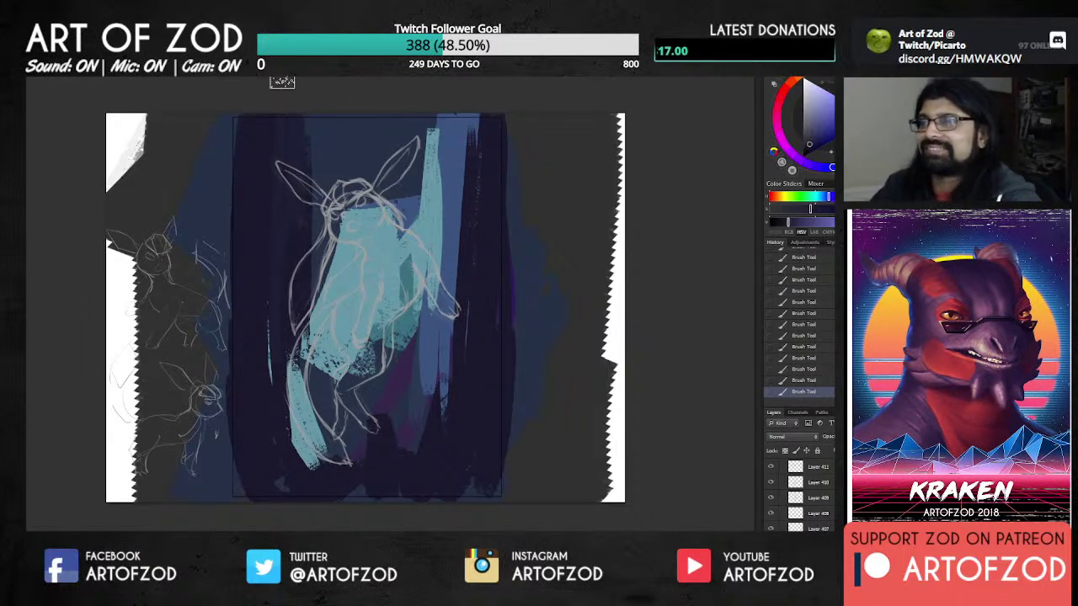
{"action": "left_click_drag", "start_coordinate": [311, 100], "coordinate": [308, 359]}
{"action": "left_click_drag", "start_coordinate": [327, 118], "coordinate": [328, 341]}
{"action": "mouse_move", "coordinate": [367, 119]}
{"action": "left_mouse_down"}
{"action": "mouse_move", "coordinate": [360, 342]}
{"action": "mouse_move", "coordinate": [401, 336]}
{"action": "left_mouse_up"}
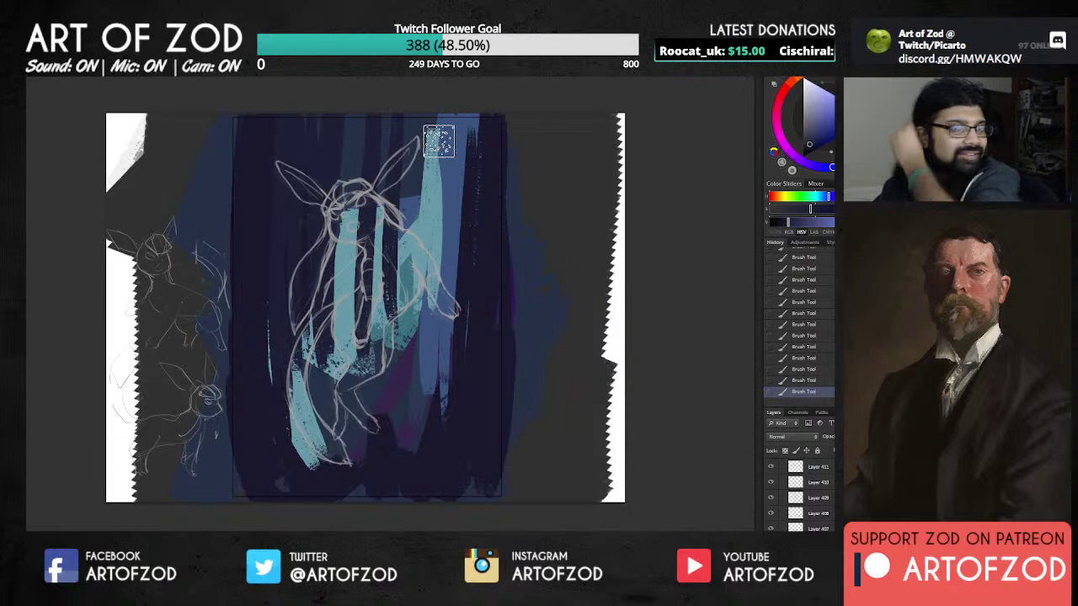
{"action": "mouse_move", "coordinate": [447, 97]}
{"action": "left_mouse_down"}
{"action": "mouse_move", "coordinate": [461, 211]}
{"action": "mouse_move", "coordinate": [447, 318]}
{"action": "left_mouse_up"}
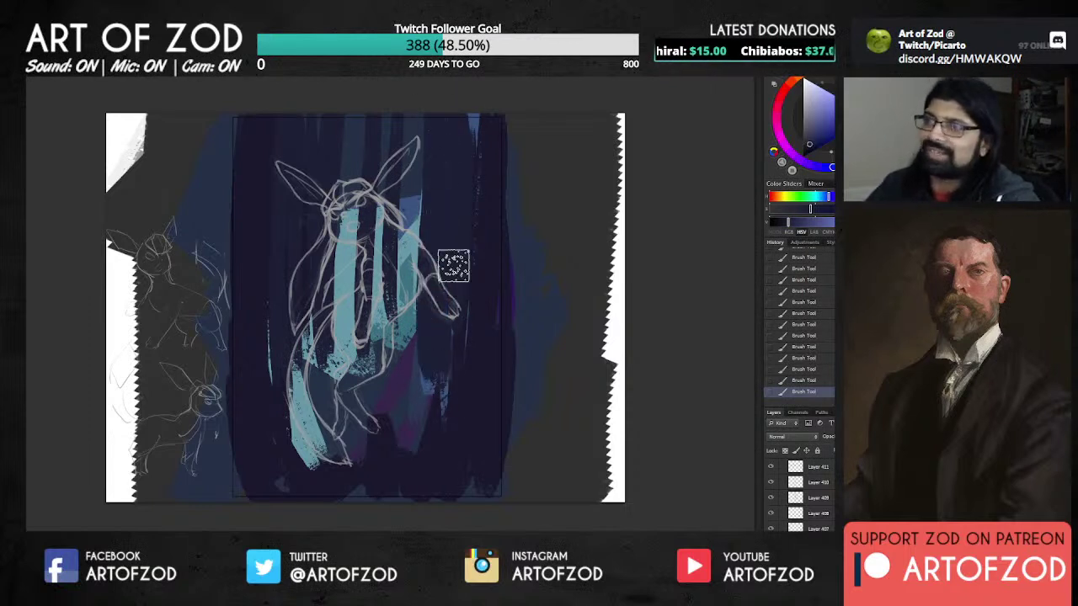
Step: Resample the dark background tones and cover the remaining blue around and below the outstretched foreleg
{"action": "left_click", "coordinate": [499, 205], "text": "alt"}
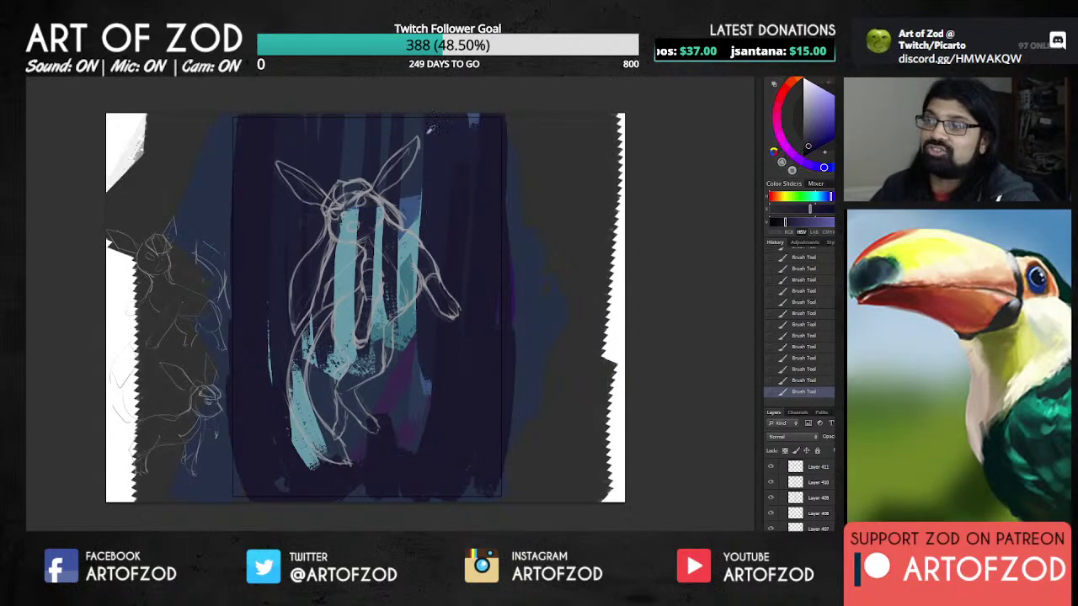
{"action": "left_click", "coordinate": [428, 132], "text": "alt"}
{"action": "left_click_drag", "start_coordinate": [427, 133], "coordinate": [417, 393]}
{"action": "left_click_drag", "start_coordinate": [426, 237], "coordinate": [414, 441]}
{"action": "left_click_drag", "start_coordinate": [427, 237], "coordinate": [419, 428]}
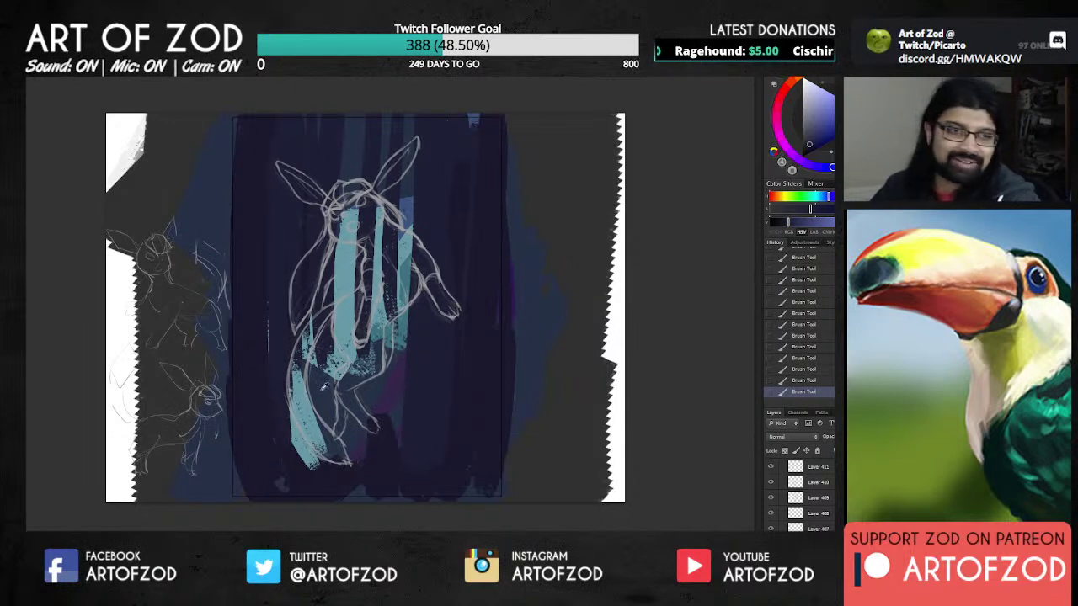
Step: Sample the medium blue, enlarge the brush and paint lighter vertical streaks on both sides of the head and body
{"action": "left_click", "coordinate": [409, 204], "text": "alt"}
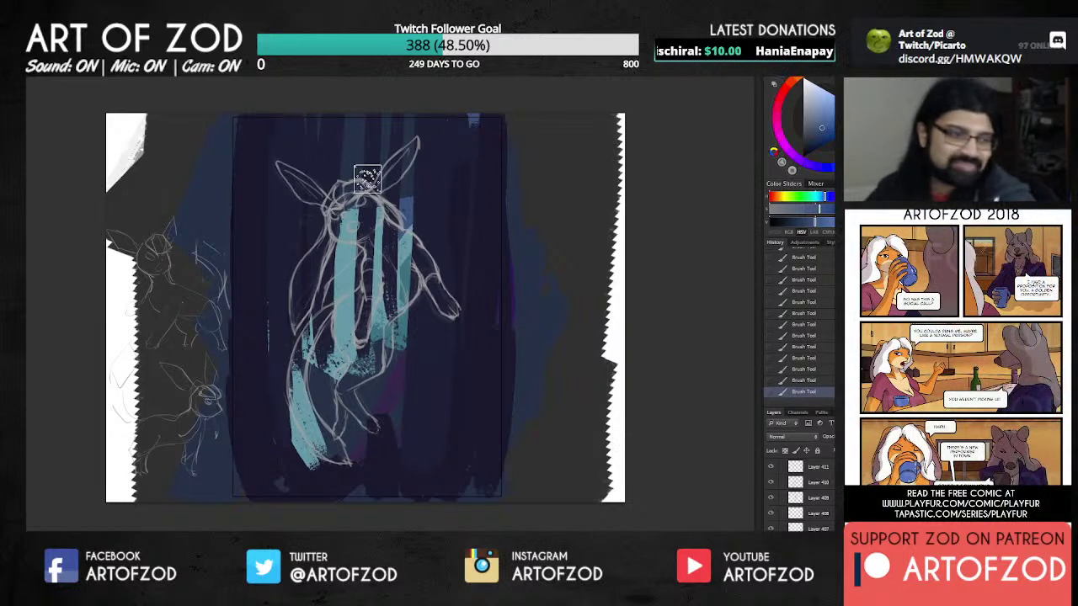
{"action": "key", "text": "]"}
{"action": "key", "text": "]"}
{"action": "mouse_move", "coordinate": [433, 217]}
{"action": "left_mouse_down"}
{"action": "mouse_move", "coordinate": [459, 205]}
{"action": "mouse_move", "coordinate": [431, 145]}
{"action": "left_mouse_up"}
{"action": "left_click", "coordinate": [435, 158], "text": "alt"}
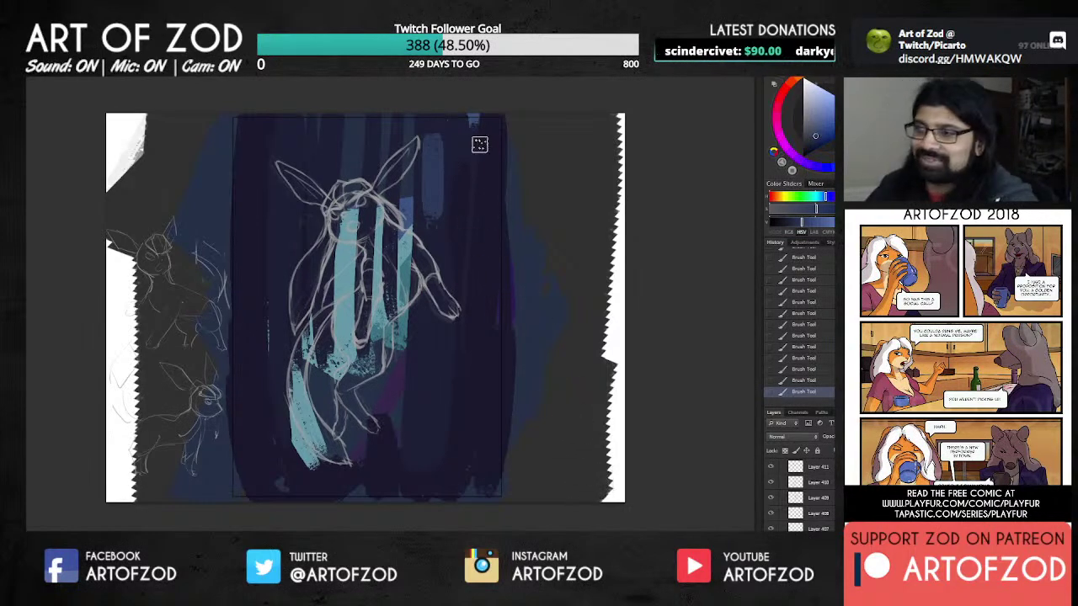
{"action": "left_click_drag", "start_coordinate": [308, 371], "coordinate": [301, 290]}
{"action": "left_click_drag", "start_coordinate": [283, 118], "coordinate": [280, 303]}
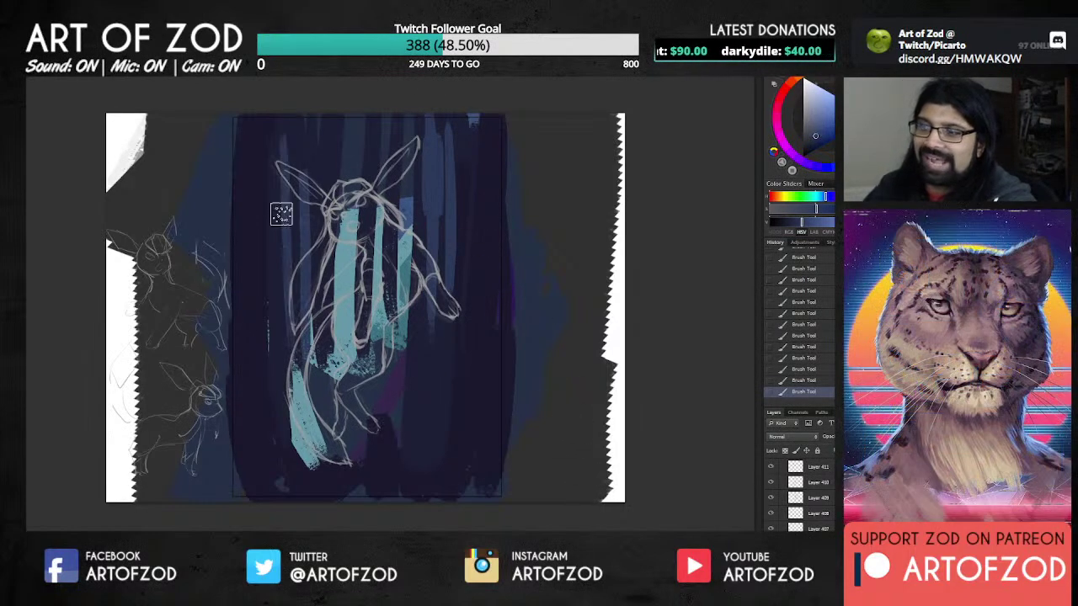
Step: Sample the dark navy and paint over the purple patch by the hind legs and most of the cyan torso
{"action": "left_click", "coordinate": [450, 347], "text": "alt"}
{"action": "left_click_drag", "start_coordinate": [397, 317], "coordinate": [384, 422]}
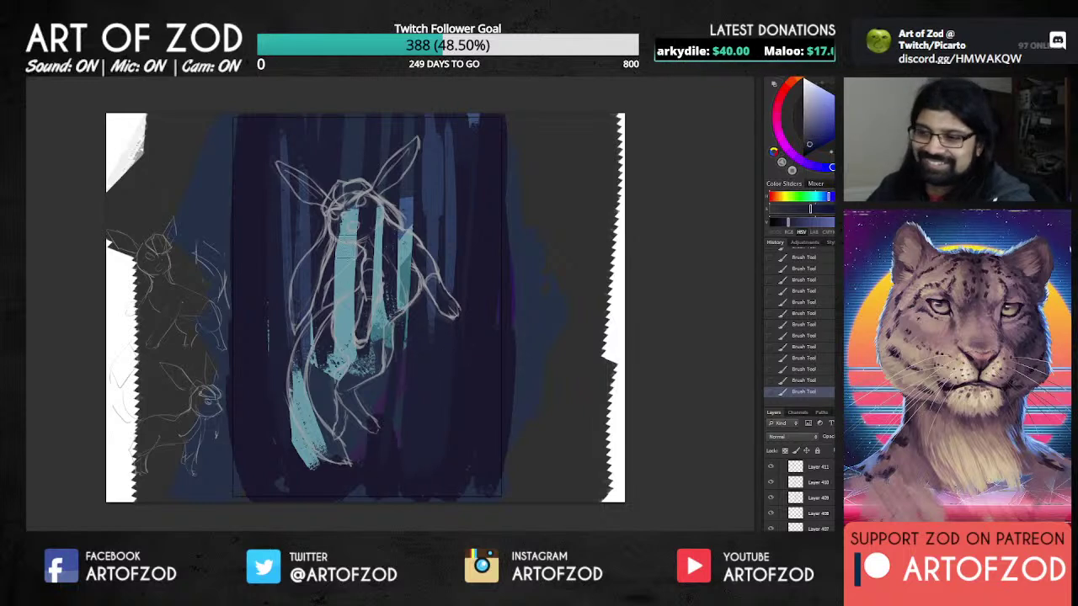
{"action": "mouse_move", "coordinate": [328, 152]}
{"action": "left_mouse_down"}
{"action": "mouse_move", "coordinate": [348, 206]}
{"action": "mouse_move", "coordinate": [359, 324]}
{"action": "mouse_move", "coordinate": [356, 180]}
{"action": "mouse_move", "coordinate": [373, 183]}
{"action": "mouse_move", "coordinate": [385, 369]}
{"action": "mouse_move", "coordinate": [413, 380]}
{"action": "left_mouse_up"}
{"action": "left_click_drag", "start_coordinate": [448, 95], "coordinate": [414, 393]}
Step: Sample the muted blue, shrink the brush and add thin vertical streaks over the outstretched foreleg and the tail
{"action": "left_click", "coordinate": [435, 143], "text": "alt"}
{"action": "key", "text": "bracketleft"}
{"action": "key", "text": "bracketleft"}
{"action": "left_click_drag", "start_coordinate": [443, 107], "coordinate": [447, 362]}
{"action": "left_click_drag", "start_coordinate": [304, 243], "coordinate": [315, 482]}
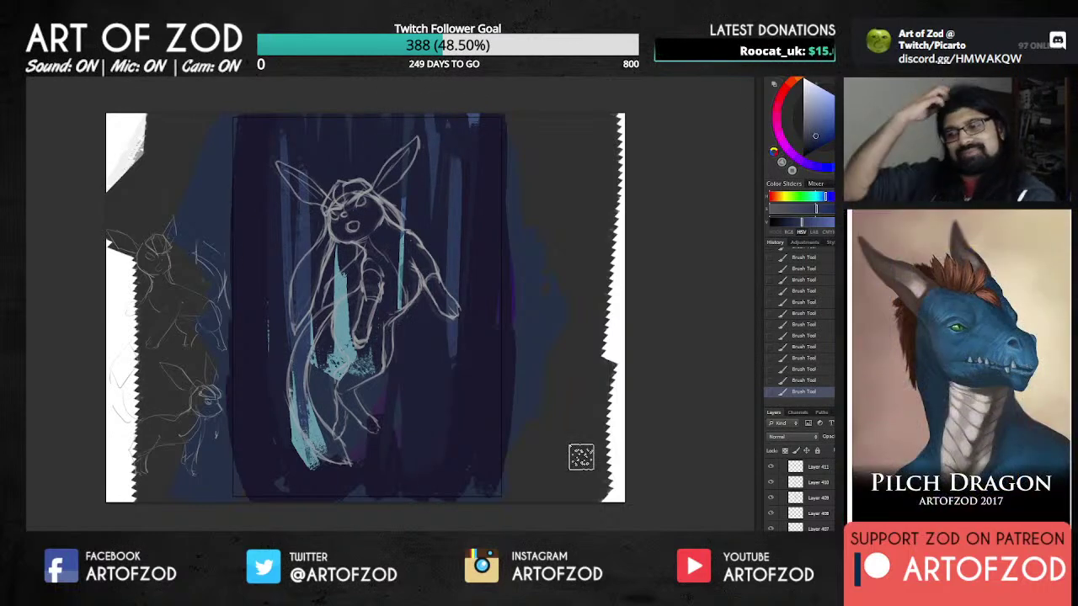
Step: Sample the dark violet, enlarge the brush and cover the cyan tail strokes and the lower background around the hind legs
{"action": "left_click", "coordinate": [270, 385], "text": "alt"}
{"action": "key", "text": "bracketright"}
{"action": "left_click_drag", "start_coordinate": [295, 392], "coordinate": [319, 496]}
{"action": "left_click_drag", "start_coordinate": [307, 366], "coordinate": [323, 477]}
{"action": "key", "text": "bracketright"}
{"action": "mouse_move", "coordinate": [314, 429]}
{"action": "left_mouse_down"}
{"action": "mouse_move", "coordinate": [261, 406]}
{"action": "mouse_move", "coordinate": [285, 485]}
{"action": "mouse_move", "coordinate": [367, 465]}
{"action": "left_mouse_up"}
{"action": "left_click", "coordinate": [264, 413], "text": "alt"}
{"action": "key", "text": "bracketright"}
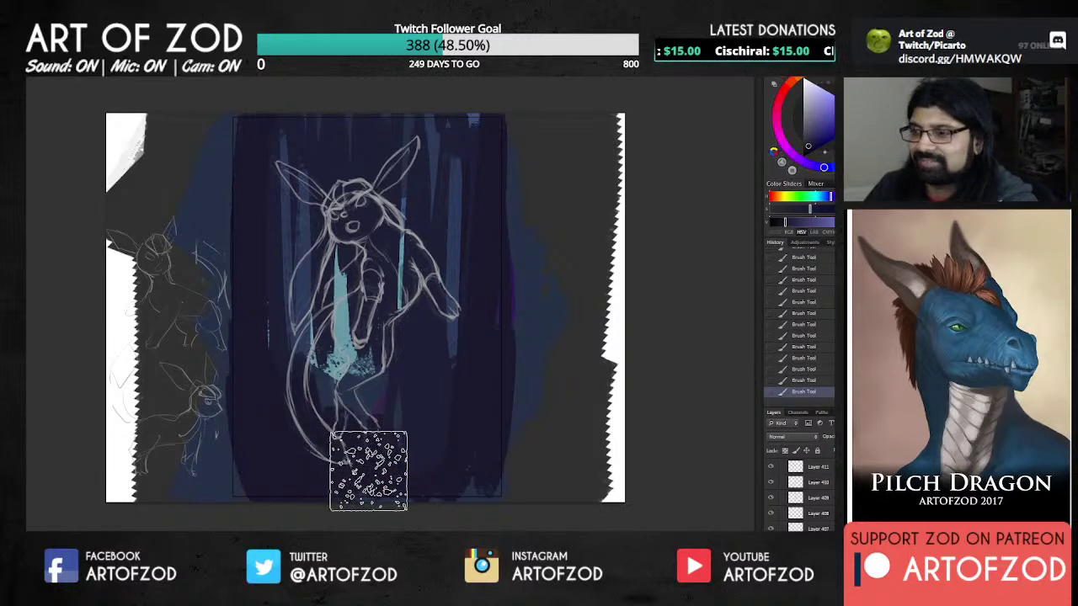
{"action": "mouse_move", "coordinate": [470, 493]}
{"action": "left_mouse_down"}
{"action": "mouse_move", "coordinate": [462, 480]}
{"action": "mouse_move", "coordinate": [320, 471]}
{"action": "mouse_move", "coordinate": [341, 370]}
{"action": "left_mouse_up"}
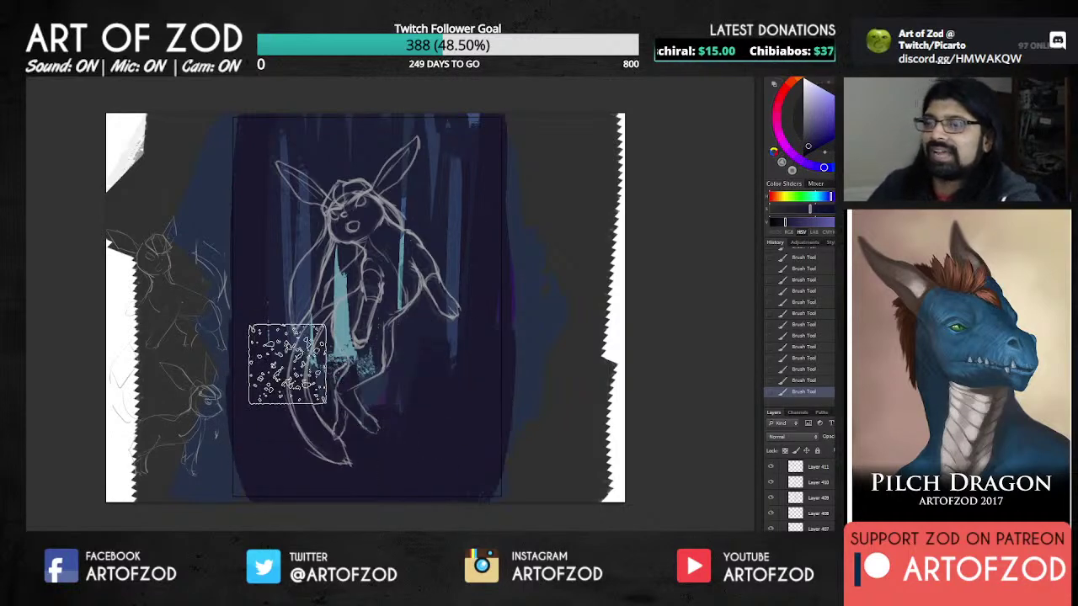
Step: Sample the muted blue and fill the central background behind the figure with broad vertical strokes, covering the leftover cyan
{"action": "left_click", "coordinate": [303, 246], "text": "alt"}
{"action": "left_click_drag", "start_coordinate": [306, 191], "coordinate": [337, 308]}
{"action": "left_click_drag", "start_coordinate": [340, 94], "coordinate": [344, 378]}
{"action": "left_click_drag", "start_coordinate": [384, 187], "coordinate": [386, 386]}
{"action": "mouse_move", "coordinate": [386, 270]}
{"action": "left_mouse_down"}
{"action": "mouse_move", "coordinate": [424, 209]}
{"action": "mouse_move", "coordinate": [416, 395]}
{"action": "mouse_move", "coordinate": [319, 463]}
{"action": "left_mouse_up"}
{"action": "mouse_move", "coordinate": [312, 161]}
{"action": "left_mouse_down"}
{"action": "mouse_move", "coordinate": [344, 480]}
{"action": "mouse_move", "coordinate": [377, 378]}
{"action": "mouse_move", "coordinate": [387, 472]}
{"action": "left_mouse_up"}
Step: Brush blue streaks along the outer curve of the tail and even out the dark violet side bands
{"action": "left_click", "coordinate": [388, 468], "text": "alt"}
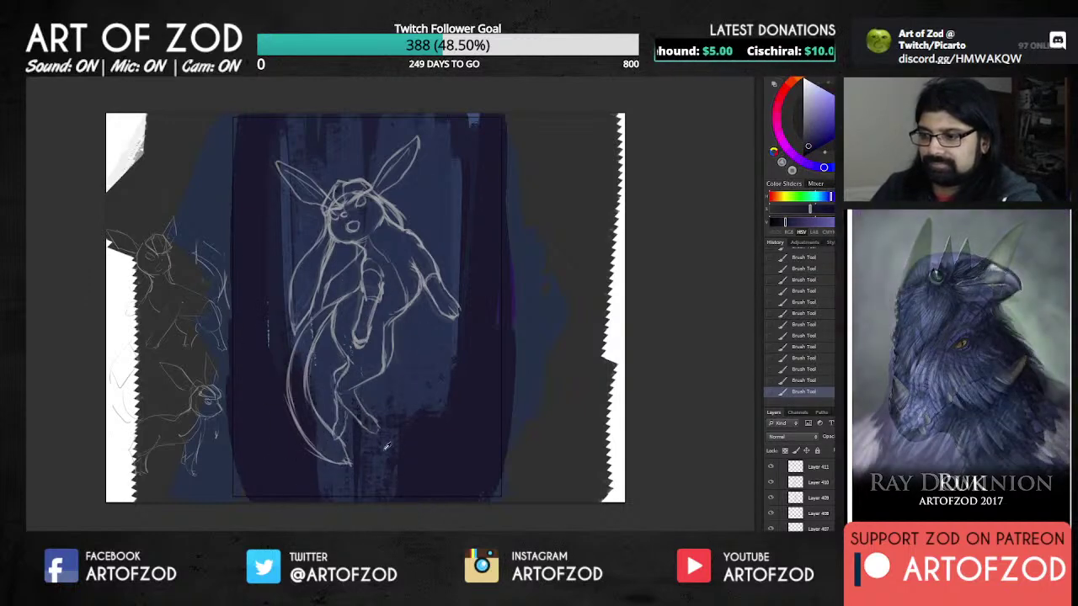
{"action": "left_click", "coordinate": [383, 452], "text": "alt"}
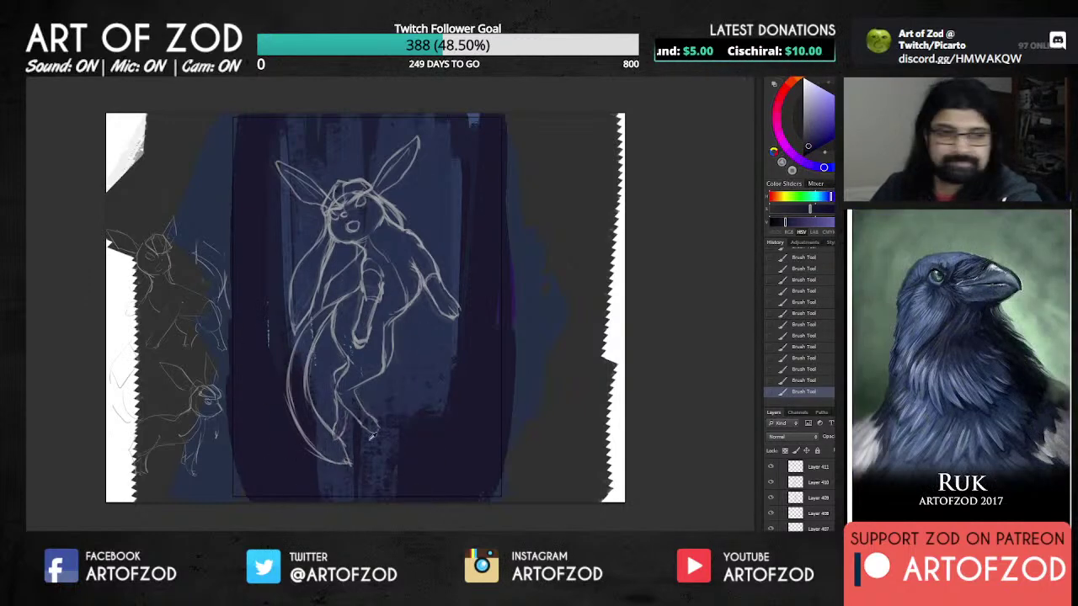
{"action": "left_click_drag", "start_coordinate": [274, 321], "coordinate": [309, 482]}
{"action": "mouse_move", "coordinate": [264, 283]}
{"action": "left_mouse_down"}
{"action": "mouse_move", "coordinate": [305, 515]}
{"action": "mouse_move", "coordinate": [304, 462]}
{"action": "left_mouse_up"}
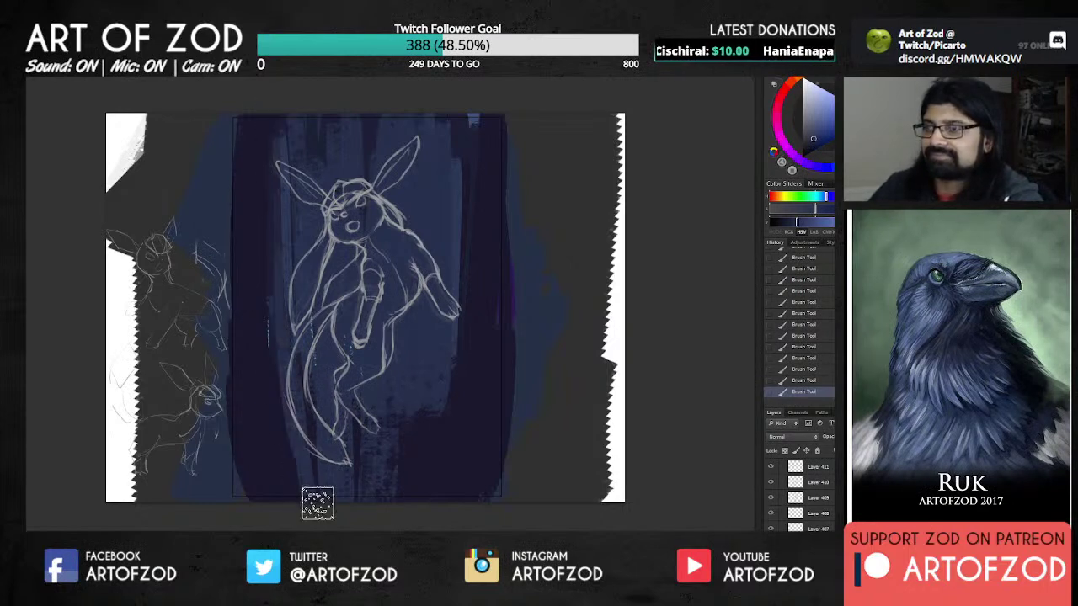
{"action": "left_click", "coordinate": [480, 200], "text": "alt"}
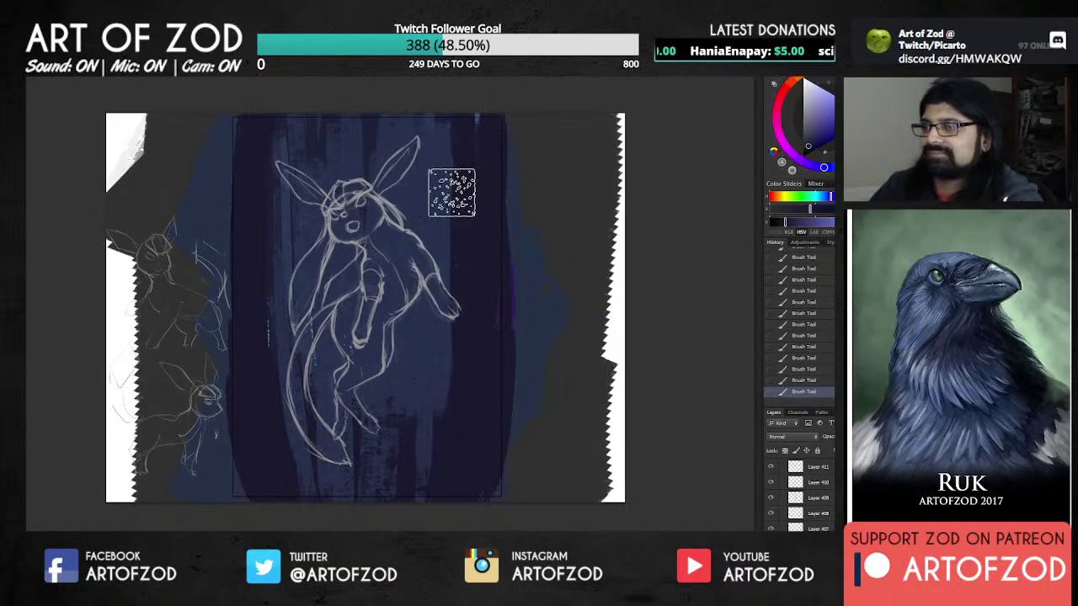
{"action": "left_click_drag", "start_coordinate": [233, 504], "coordinate": [229, 354]}
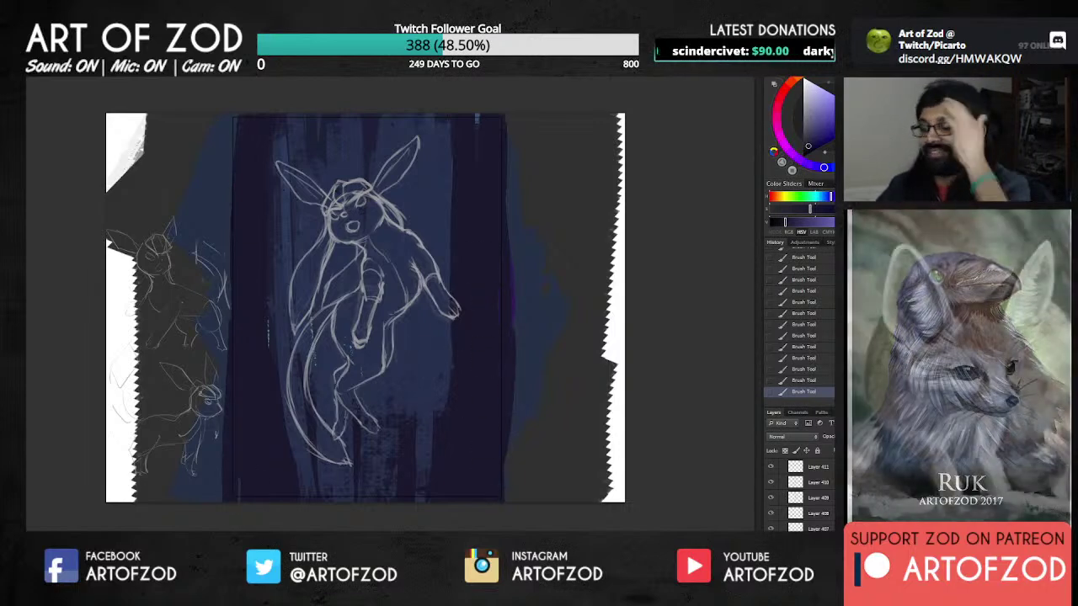
Step: Pick a muted grey-teal as the painting color and add a new layer for the figure
{"action": "left_click", "coordinate": [435, 385], "text": "alt"}
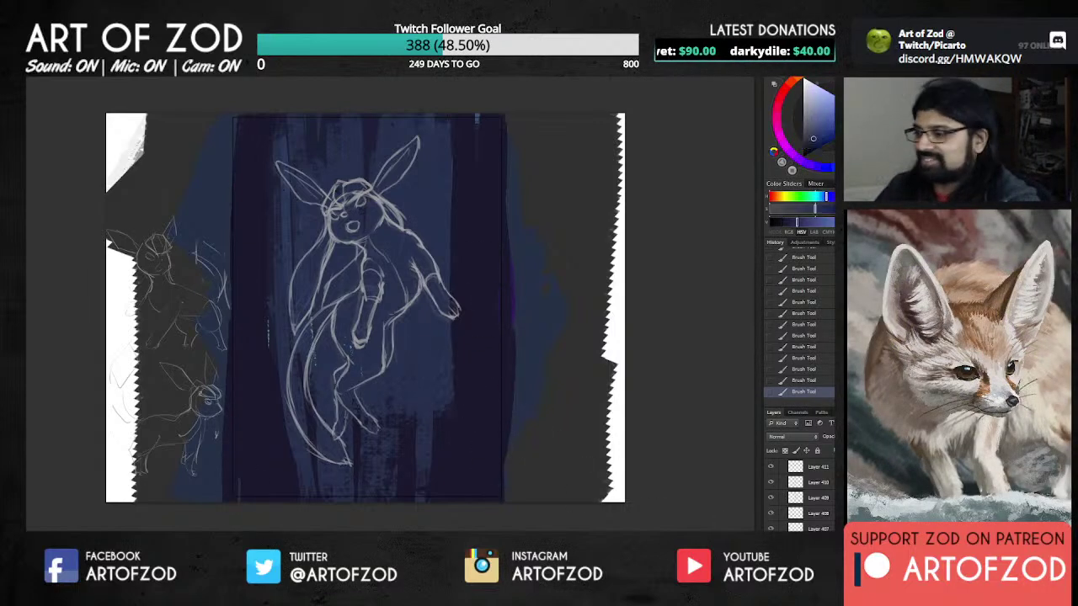
{"action": "scroll", "coordinate": [800, 493], "scroll_direction": "up", "scroll_amount": 3}
{"action": "scroll", "coordinate": [800, 493], "scroll_direction": "down", "scroll_amount": 3}
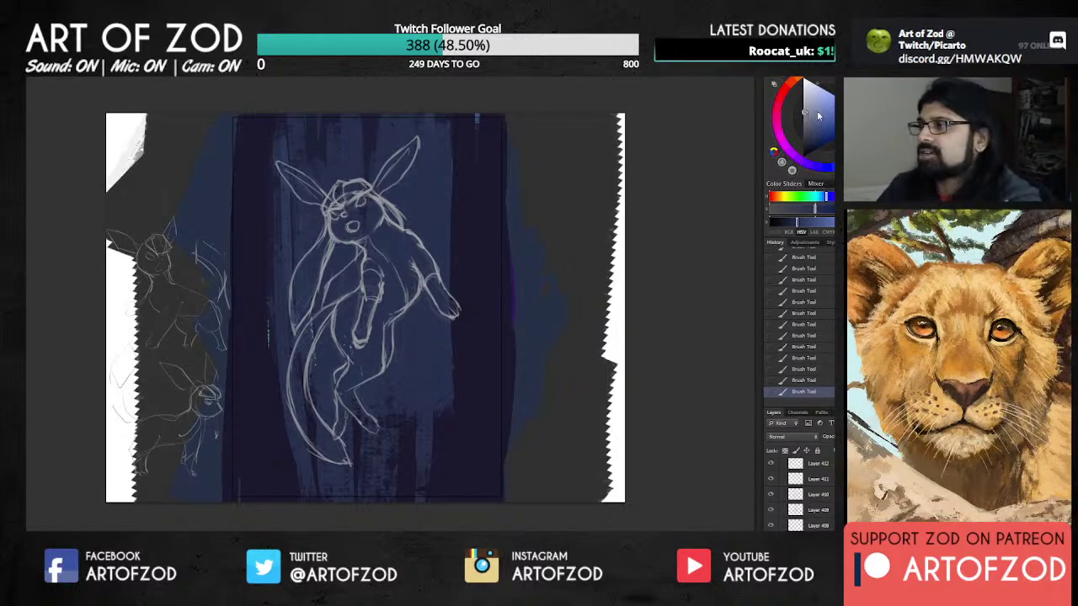
{"action": "key", "text": "x"}
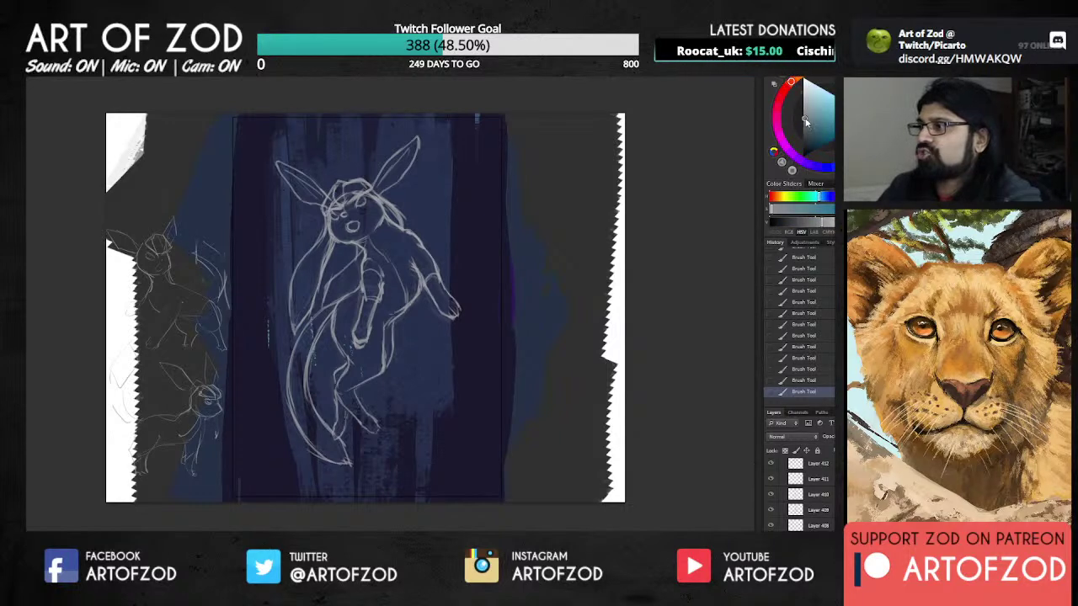
{"action": "left_click", "coordinate": [810, 119]}
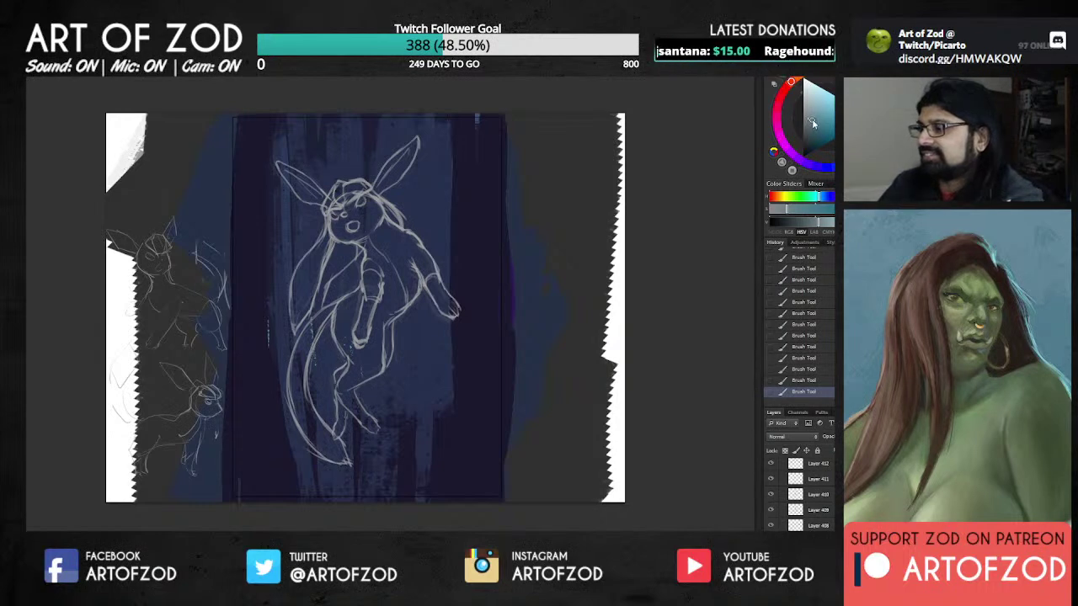
{"action": "key", "text": "ctrl+alt+shift+n"}
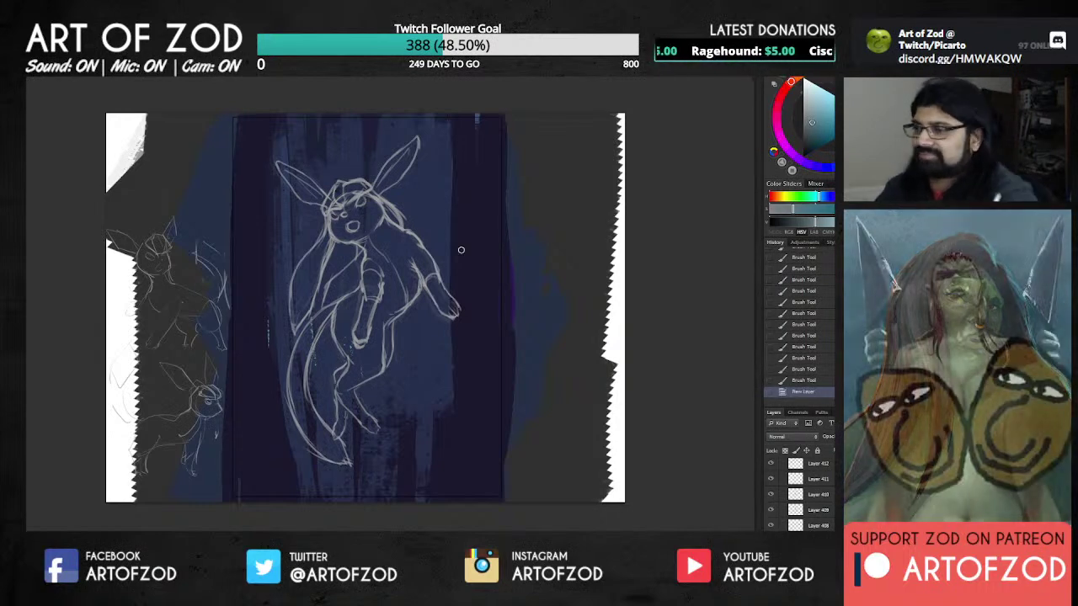
Step: Block in the figure's chest, belly and hanging foreleg with the grey-teal
{"action": "left_click_drag", "start_coordinate": [381, 237], "coordinate": [376, 320]}
{"action": "left_click_drag", "start_coordinate": [383, 265], "coordinate": [358, 332]}
{"action": "left_click_drag", "start_coordinate": [370, 291], "coordinate": [337, 329]}
{"action": "mouse_move", "coordinate": [378, 295]}
{"action": "left_mouse_down"}
{"action": "mouse_move", "coordinate": [356, 294]}
{"action": "mouse_move", "coordinate": [349, 354]}
{"action": "mouse_move", "coordinate": [363, 363]}
{"action": "mouse_move", "coordinate": [371, 291]}
{"action": "mouse_move", "coordinate": [336, 304]}
{"action": "mouse_move", "coordinate": [329, 367]}
{"action": "mouse_move", "coordinate": [374, 345]}
{"action": "mouse_move", "coordinate": [401, 271]}
{"action": "left_mouse_up"}
{"action": "key", "text": "ctrl+plus"}
{"action": "mouse_move", "coordinate": [396, 370]}
{"action": "left_mouse_down"}
{"action": "mouse_move", "coordinate": [400, 310]}
{"action": "mouse_move", "coordinate": [385, 362]}
{"action": "left_mouse_up"}
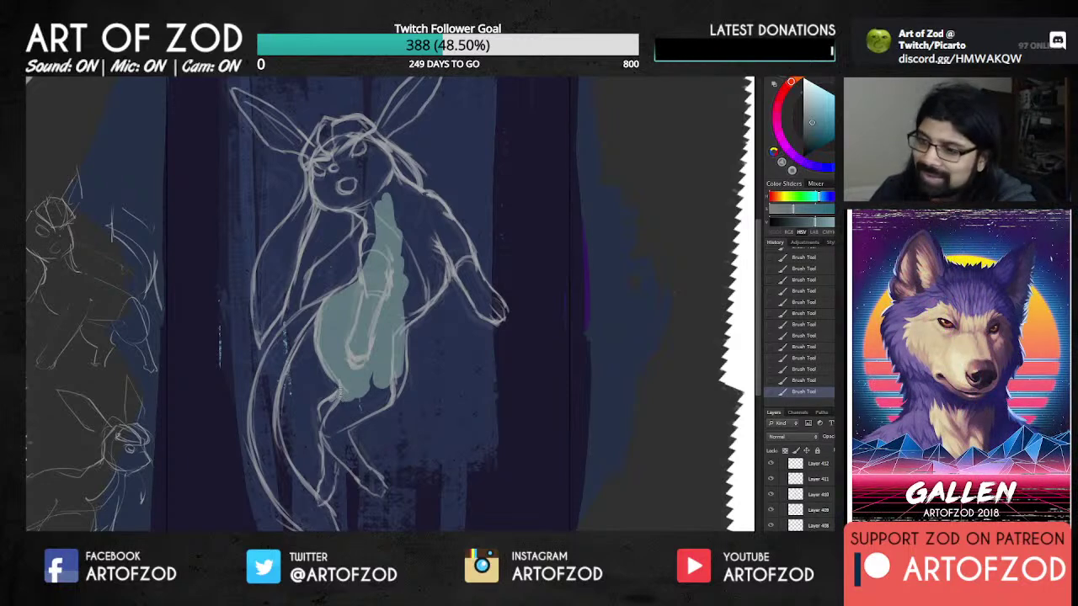
Step: Fill the figure's lower belly, hips and both hind legs with the grey-teal
{"action": "mouse_move", "coordinate": [321, 412]}
{"action": "left_mouse_down"}
{"action": "mouse_move", "coordinate": [325, 429]}
{"action": "mouse_move", "coordinate": [350, 389]}
{"action": "mouse_move", "coordinate": [333, 421]}
{"action": "mouse_move", "coordinate": [371, 381]}
{"action": "mouse_move", "coordinate": [375, 392]}
{"action": "left_mouse_up"}
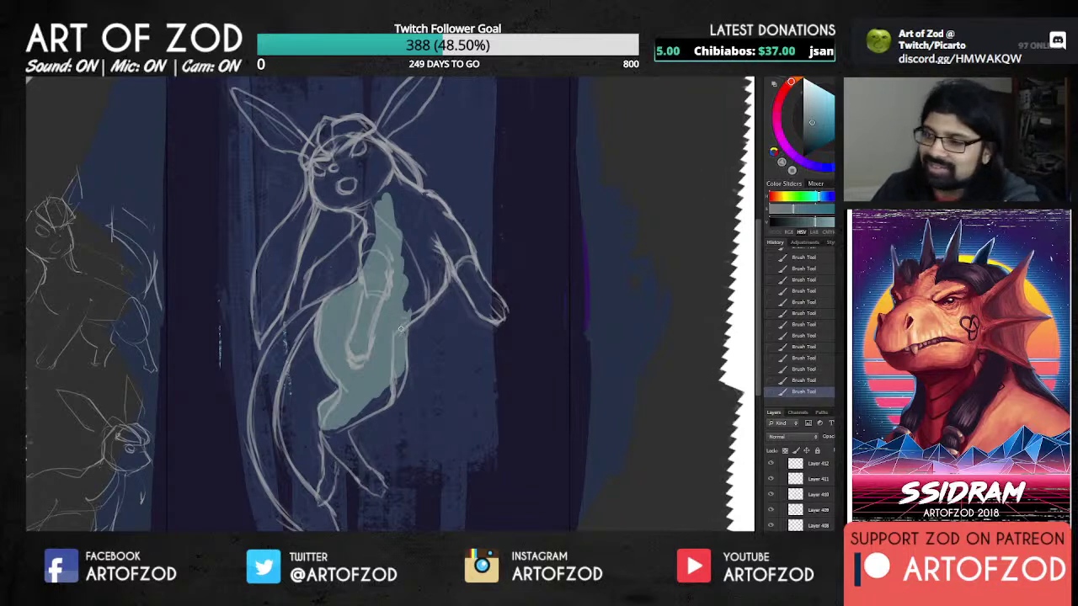
{"action": "mouse_move", "coordinate": [398, 386]}
{"action": "left_mouse_down"}
{"action": "mouse_move", "coordinate": [388, 380]}
{"action": "mouse_move", "coordinate": [364, 408]}
{"action": "mouse_move", "coordinate": [381, 396]}
{"action": "left_mouse_up"}
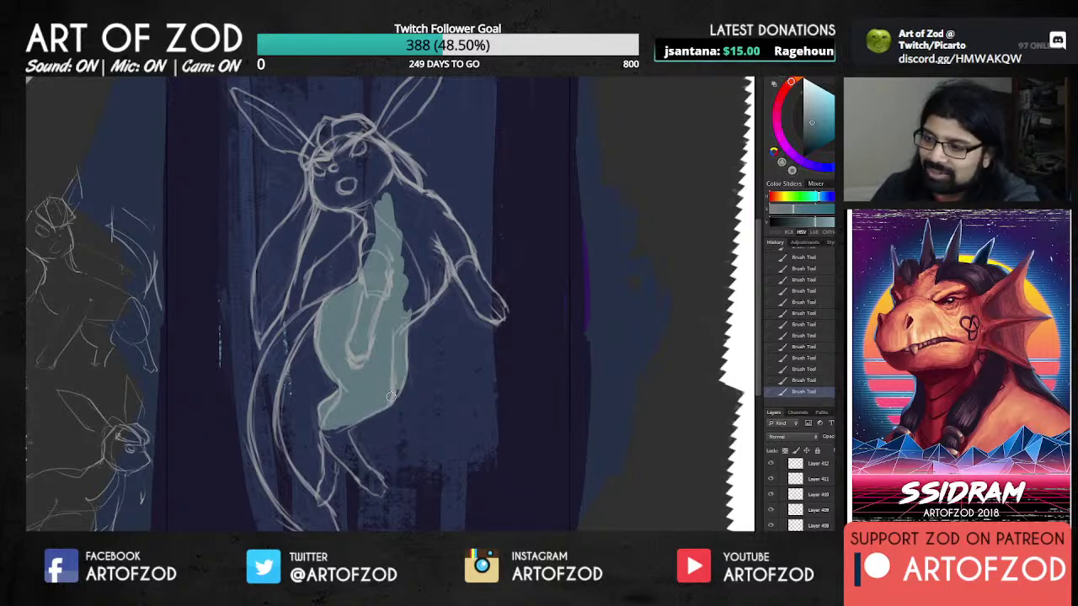
{"action": "mouse_move", "coordinate": [324, 410]}
{"action": "left_mouse_down"}
{"action": "mouse_move", "coordinate": [349, 460]}
{"action": "mouse_move", "coordinate": [354, 422]}
{"action": "left_mouse_up"}
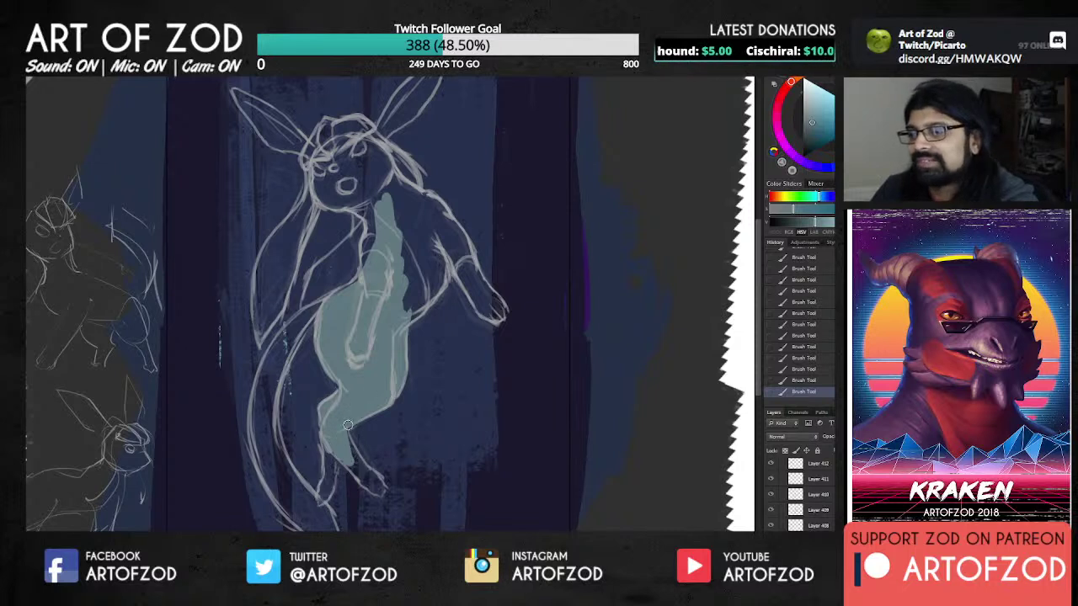
{"action": "mouse_move", "coordinate": [353, 458]}
{"action": "left_mouse_down"}
{"action": "mouse_move", "coordinate": [366, 478]}
{"action": "mouse_move", "coordinate": [335, 446]}
{"action": "left_mouse_up"}
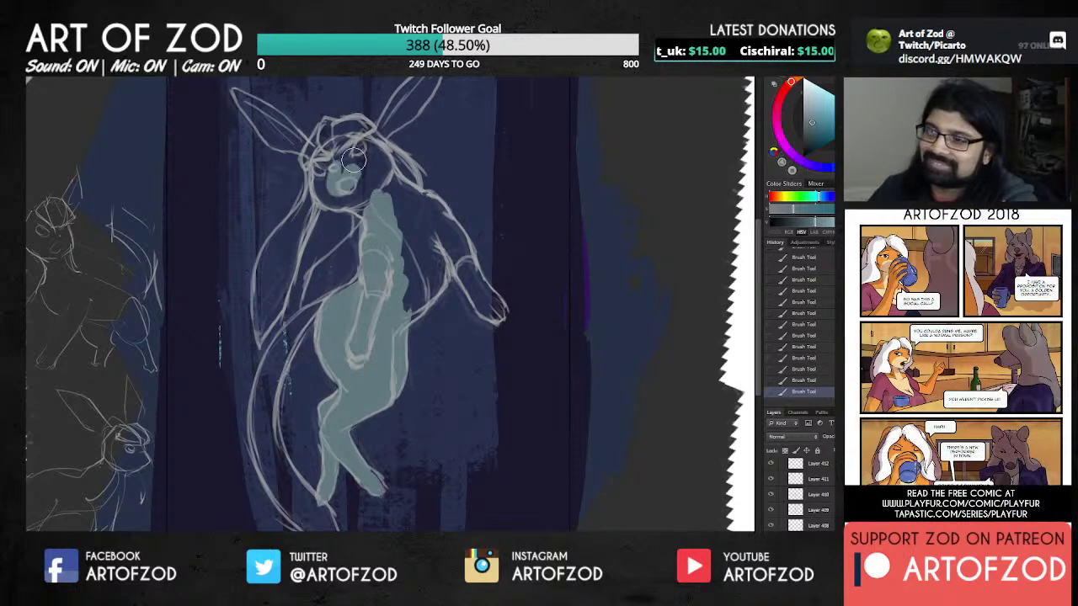
Step: Block in the head, shoulders, back and outstretched foreleg with the grey-teal, reducing the brush size for the foreleg
{"action": "mouse_move", "coordinate": [350, 173]}
{"action": "left_mouse_down"}
{"action": "mouse_move", "coordinate": [335, 195]}
{"action": "mouse_move", "coordinate": [326, 164]}
{"action": "mouse_move", "coordinate": [348, 147]}
{"action": "mouse_move", "coordinate": [359, 190]}
{"action": "mouse_move", "coordinate": [324, 191]}
{"action": "mouse_move", "coordinate": [368, 180]}
{"action": "mouse_move", "coordinate": [321, 196]}
{"action": "mouse_move", "coordinate": [364, 195]}
{"action": "mouse_move", "coordinate": [351, 174]}
{"action": "mouse_move", "coordinate": [388, 173]}
{"action": "mouse_move", "coordinate": [373, 151]}
{"action": "mouse_move", "coordinate": [406, 237]}
{"action": "left_mouse_up"}
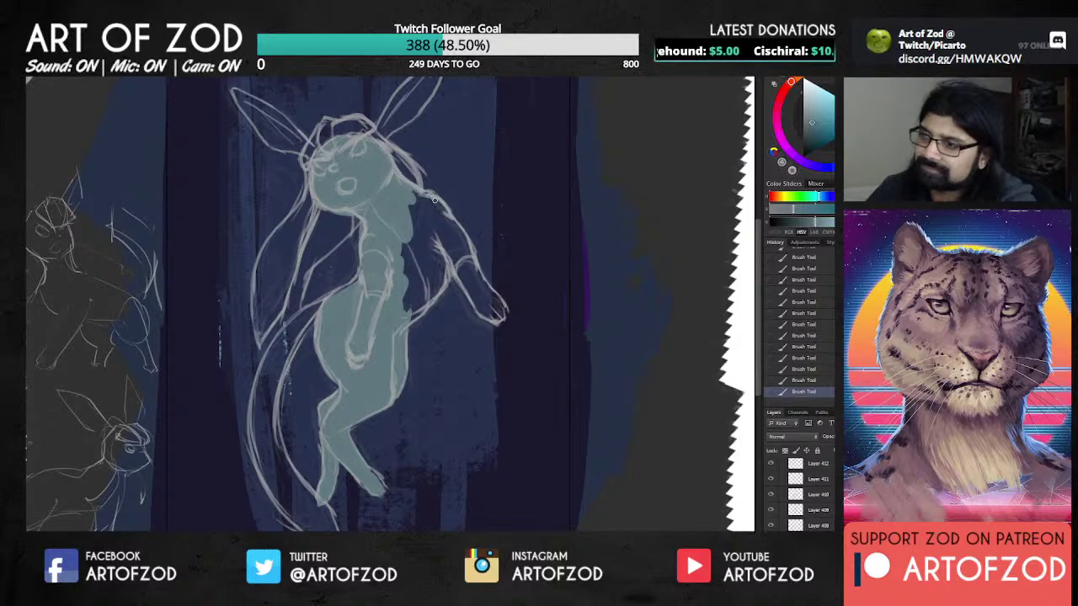
{"action": "left_click_drag", "start_coordinate": [449, 216], "coordinate": [473, 274]}
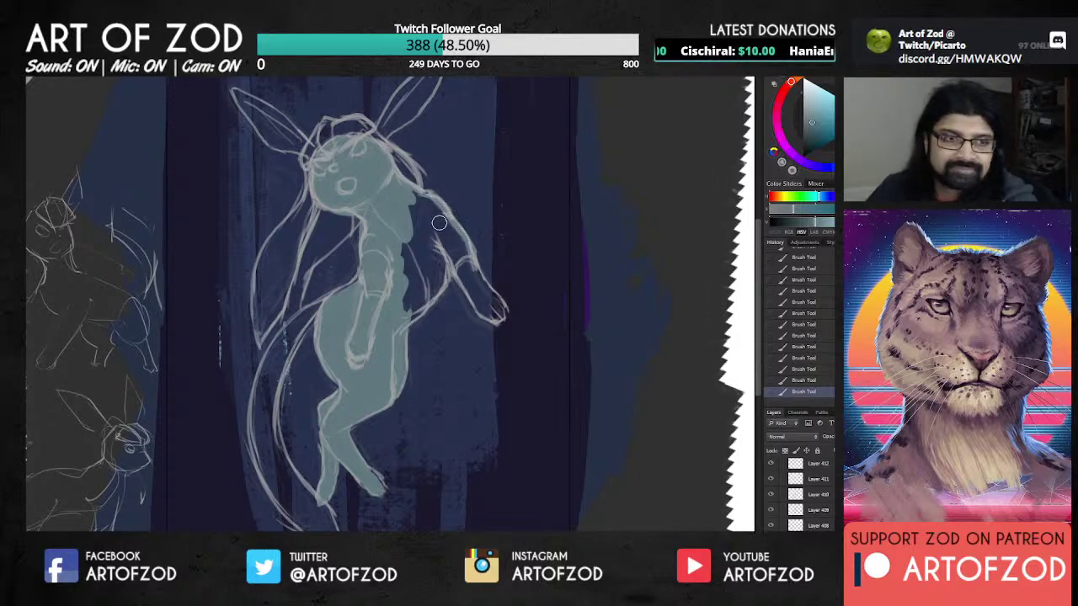
{"action": "mouse_move", "coordinate": [429, 215]}
{"action": "left_mouse_down"}
{"action": "mouse_move", "coordinate": [404, 277]}
{"action": "mouse_move", "coordinate": [427, 227]}
{"action": "mouse_move", "coordinate": [402, 289]}
{"action": "left_mouse_up"}
{"action": "left_click_drag", "start_coordinate": [425, 242], "coordinate": [407, 298]}
{"action": "mouse_move", "coordinate": [437, 262]}
{"action": "left_mouse_down"}
{"action": "mouse_move", "coordinate": [398, 314]}
{"action": "mouse_move", "coordinate": [436, 266]}
{"action": "mouse_move", "coordinate": [406, 303]}
{"action": "mouse_move", "coordinate": [431, 291]}
{"action": "mouse_move", "coordinate": [409, 320]}
{"action": "mouse_move", "coordinate": [442, 252]}
{"action": "mouse_move", "coordinate": [431, 278]}
{"action": "mouse_move", "coordinate": [429, 210]}
{"action": "mouse_move", "coordinate": [473, 287]}
{"action": "left_mouse_up"}
{"action": "key", "text": "bracketleft"}
{"action": "key", "text": "bracketleft"}
{"action": "mouse_move", "coordinate": [443, 224]}
{"action": "left_mouse_down"}
{"action": "mouse_move", "coordinate": [476, 293]}
{"action": "mouse_move", "coordinate": [461, 284]}
{"action": "mouse_move", "coordinate": [480, 291]}
{"action": "mouse_move", "coordinate": [454, 266]}
{"action": "mouse_move", "coordinate": [490, 316]}
{"action": "mouse_move", "coordinate": [459, 256]}
{"action": "mouse_move", "coordinate": [489, 293]}
{"action": "left_mouse_up"}
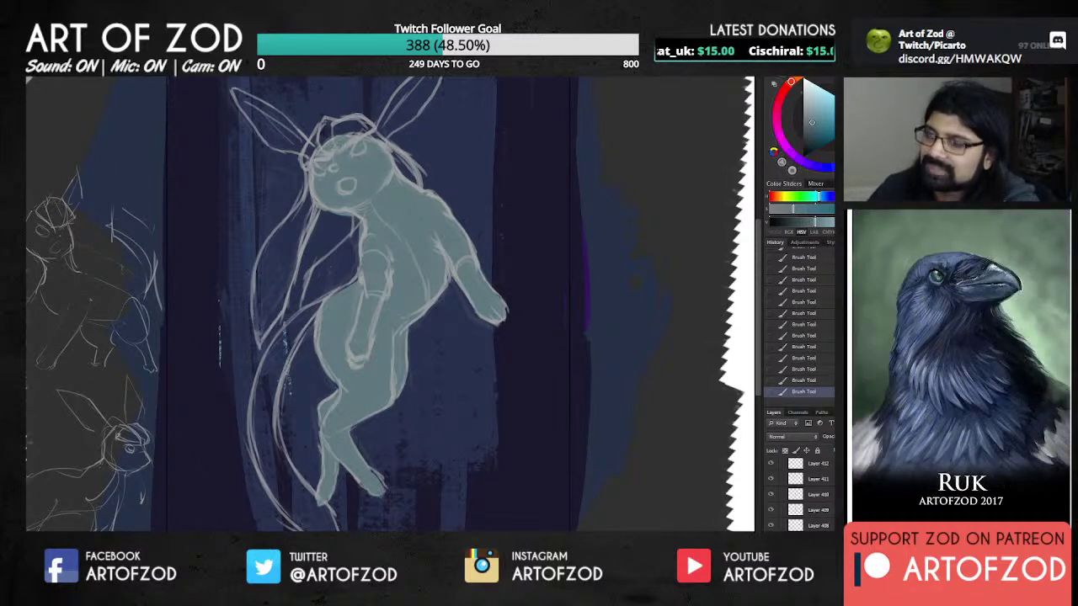
Step: Fill both long ears with the grey-teal and erase the stray paint beneath the chin
{"action": "mouse_move", "coordinate": [386, 116]}
{"action": "left_mouse_down"}
{"action": "mouse_move", "coordinate": [386, 125]}
{"action": "mouse_move", "coordinate": [420, 79]}
{"action": "left_mouse_up"}
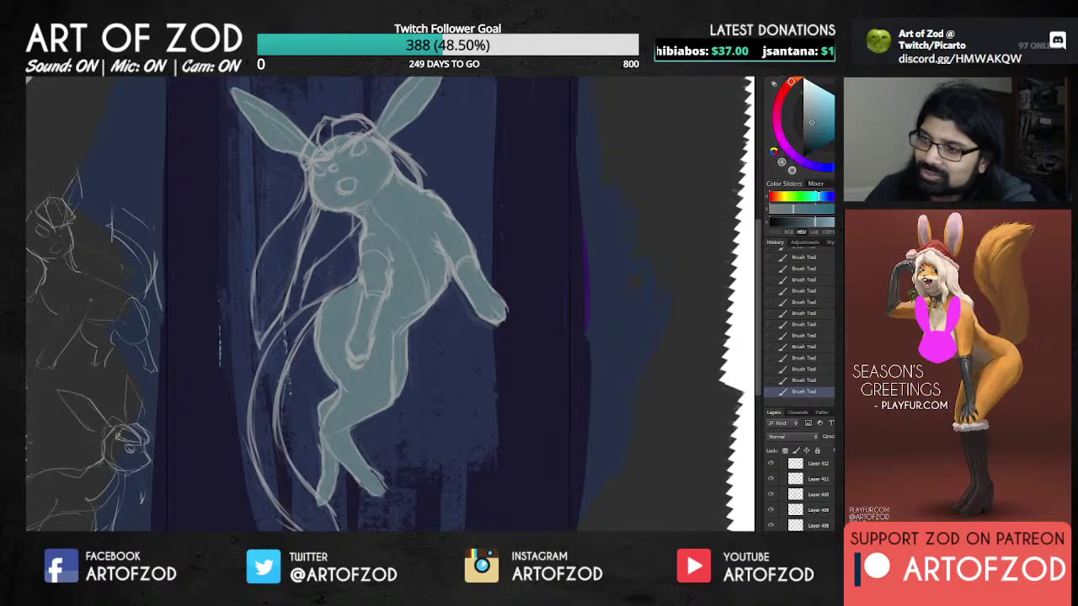
{"action": "left_click", "coordinate": [355, 232]}
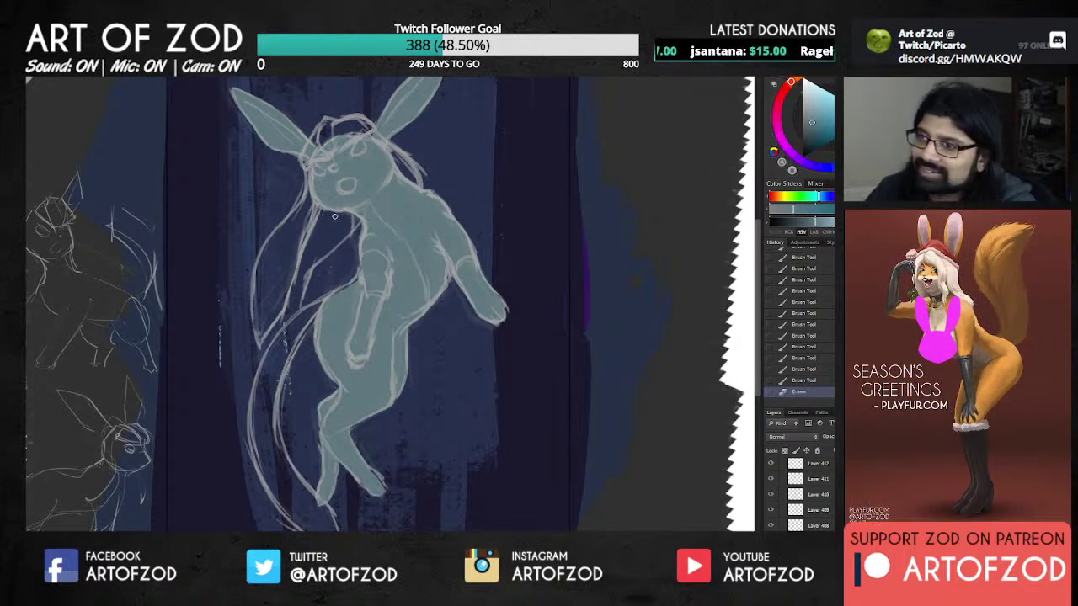
{"action": "mouse_move", "coordinate": [357, 226]}
{"action": "left_mouse_down"}
{"action": "mouse_move", "coordinate": [348, 204]}
{"action": "mouse_move", "coordinate": [357, 224]}
{"action": "left_mouse_up"}
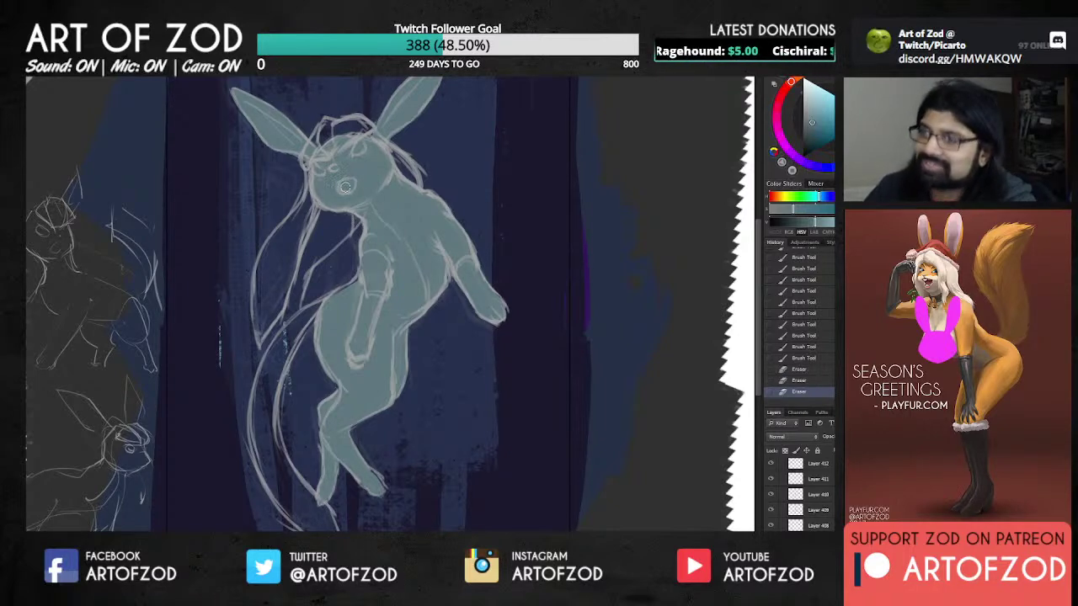
Step: Brush over the torso, hip, shoulder and neck again with the grey-teal to even out the silhouette
{"action": "key", "text": "b"}
{"action": "left_click_drag", "start_coordinate": [352, 392], "coordinate": [384, 260]}
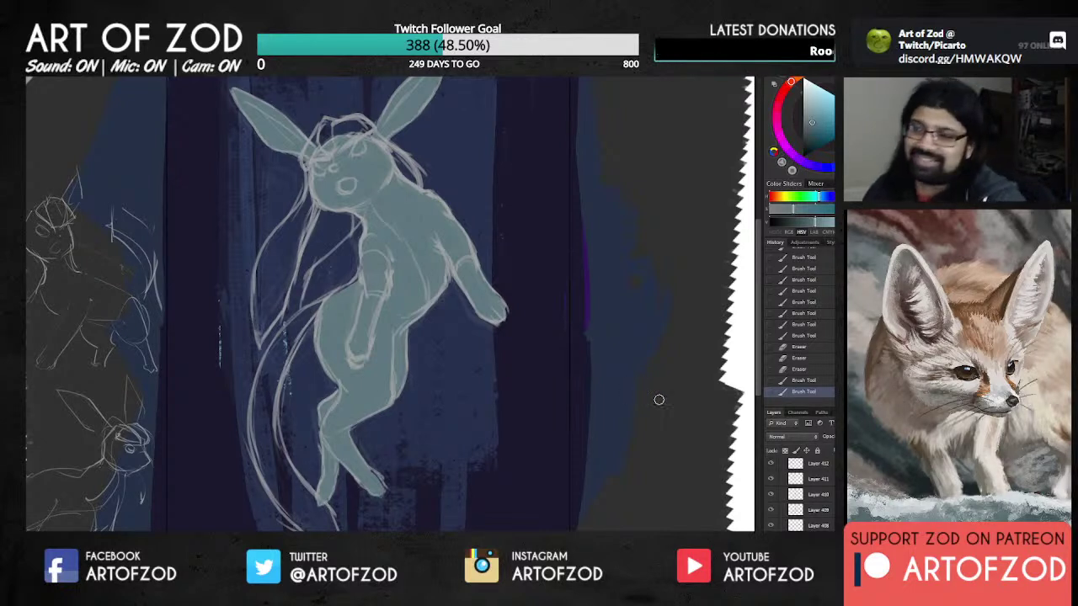
{"action": "key", "text": "ctrl+comma"}
{"action": "key", "text": "ctrl+comma"}
{"action": "key", "text": "ctrl+comma"}
{"action": "key", "text": "ctrl+comma"}
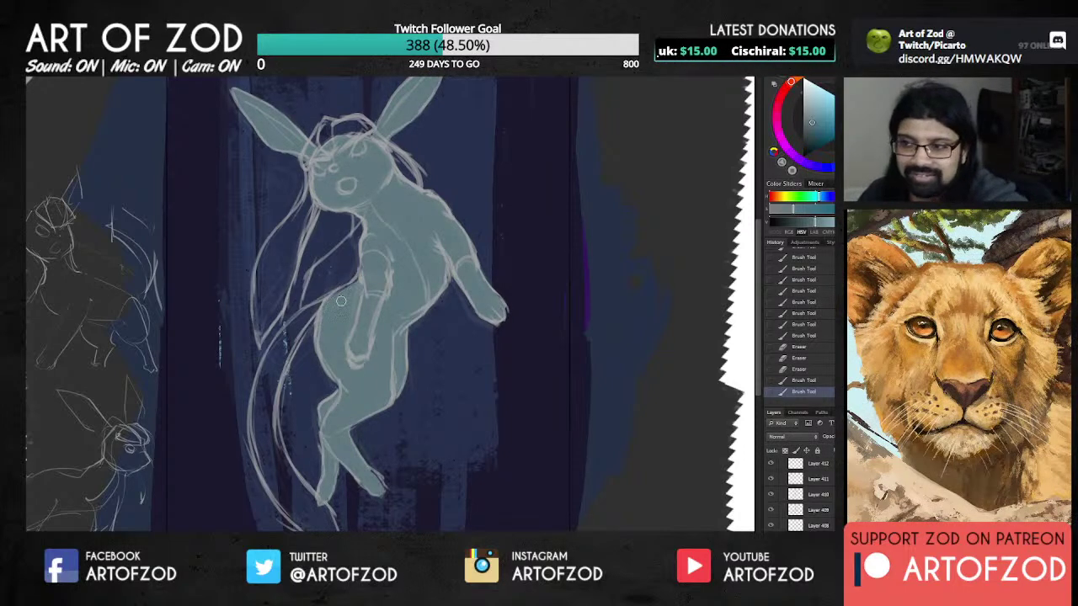
{"action": "left_click_drag", "start_coordinate": [341, 300], "coordinate": [360, 282]}
{"action": "mouse_move", "coordinate": [423, 218]}
{"action": "left_mouse_down"}
{"action": "mouse_move", "coordinate": [383, 209]}
{"action": "mouse_move", "coordinate": [373, 233]}
{"action": "mouse_move", "coordinate": [430, 241]}
{"action": "mouse_move", "coordinate": [443, 277]}
{"action": "mouse_move", "coordinate": [411, 204]}
{"action": "mouse_move", "coordinate": [431, 231]}
{"action": "mouse_move", "coordinate": [384, 228]}
{"action": "left_mouse_up"}
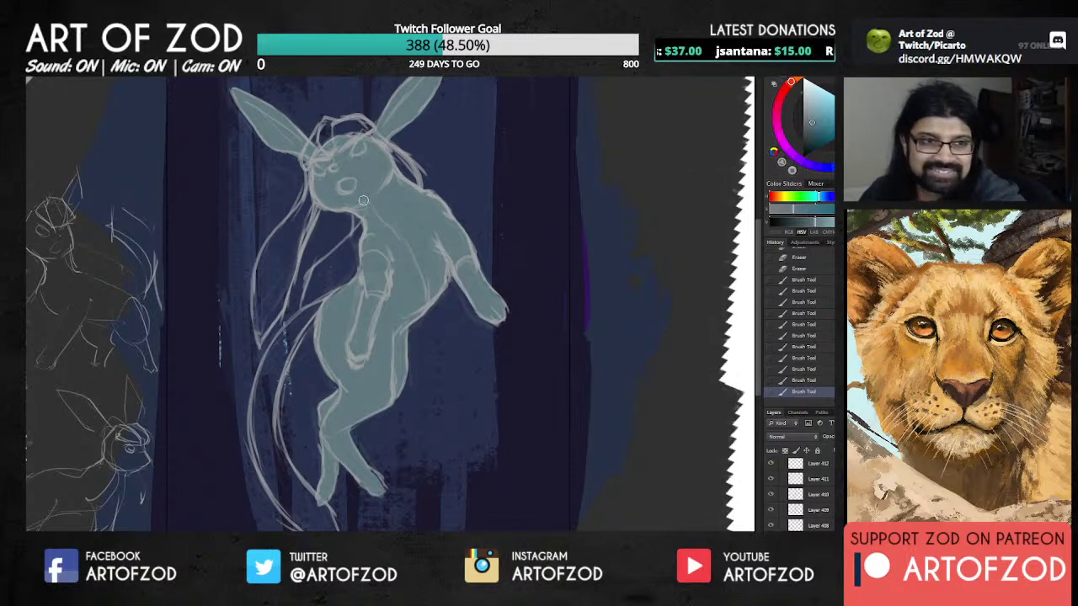
{"action": "left_click_drag", "start_coordinate": [357, 190], "coordinate": [450, 221]}
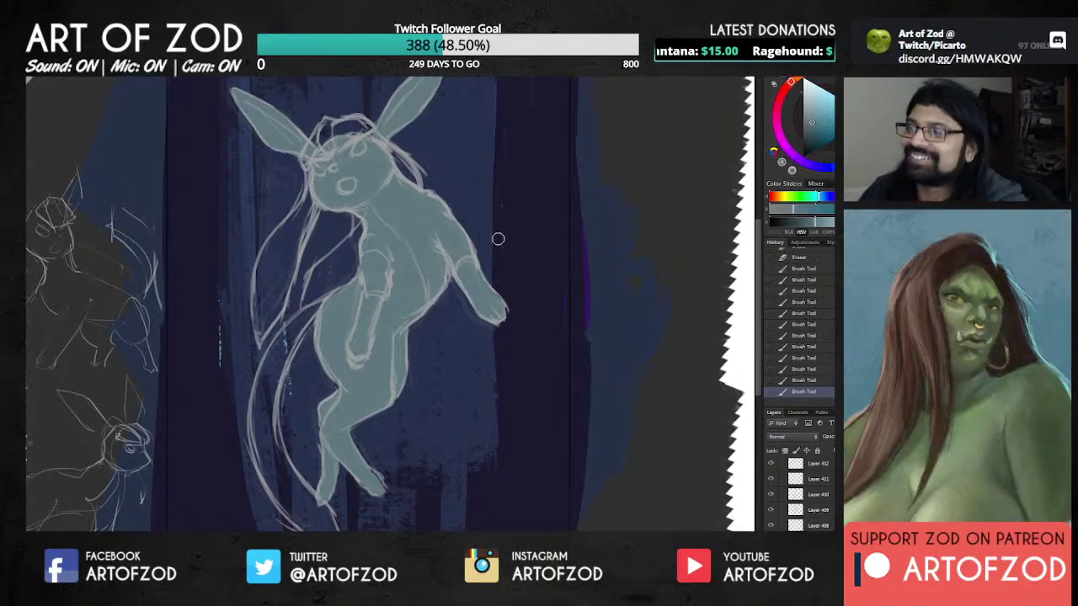
Step: Hide Layer 412 and Layer 411, which hold the headpiece and hair sketch lines
{"action": "scroll", "coordinate": [800, 496], "scroll_direction": "up", "scroll_amount": 1}
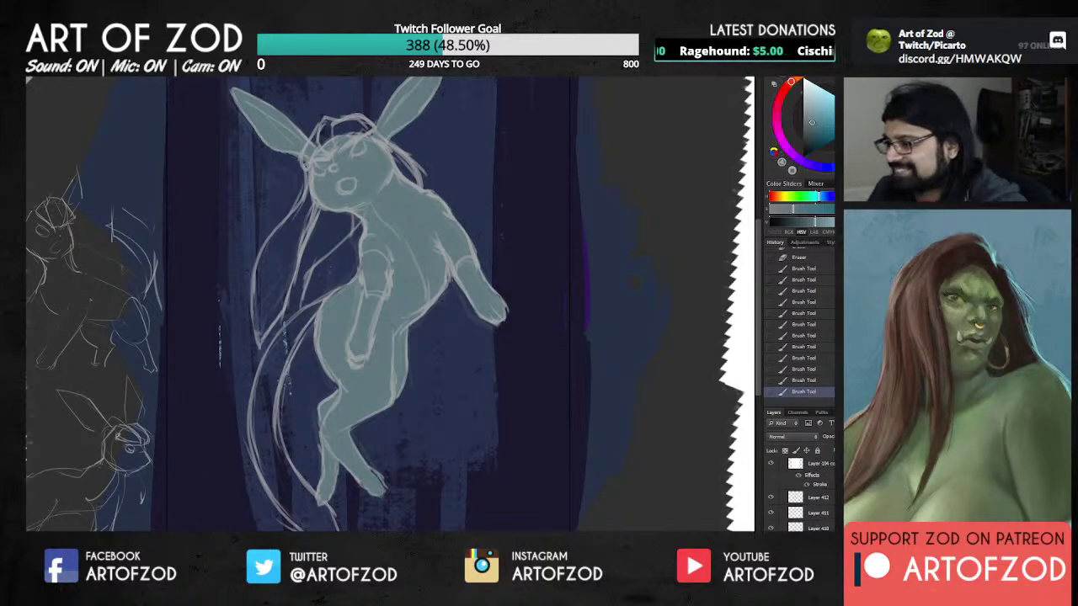
{"action": "left_click", "coordinate": [771, 497]}
{"action": "left_click", "coordinate": [772, 513]}
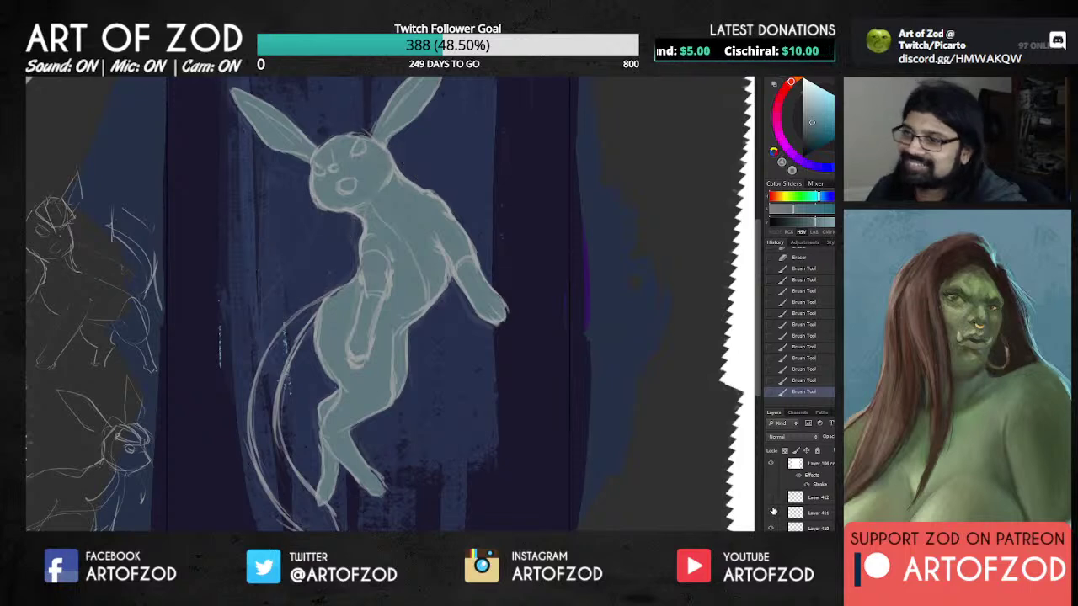
{"action": "key", "text": "ctrl+minus"}
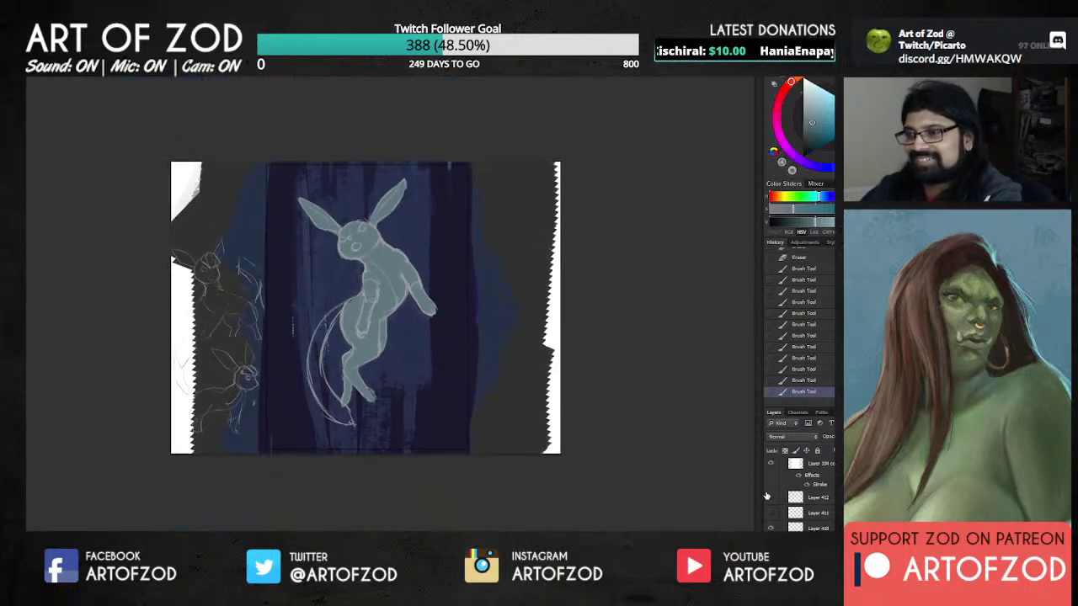
{"action": "key", "text": "ctrl+plus"}
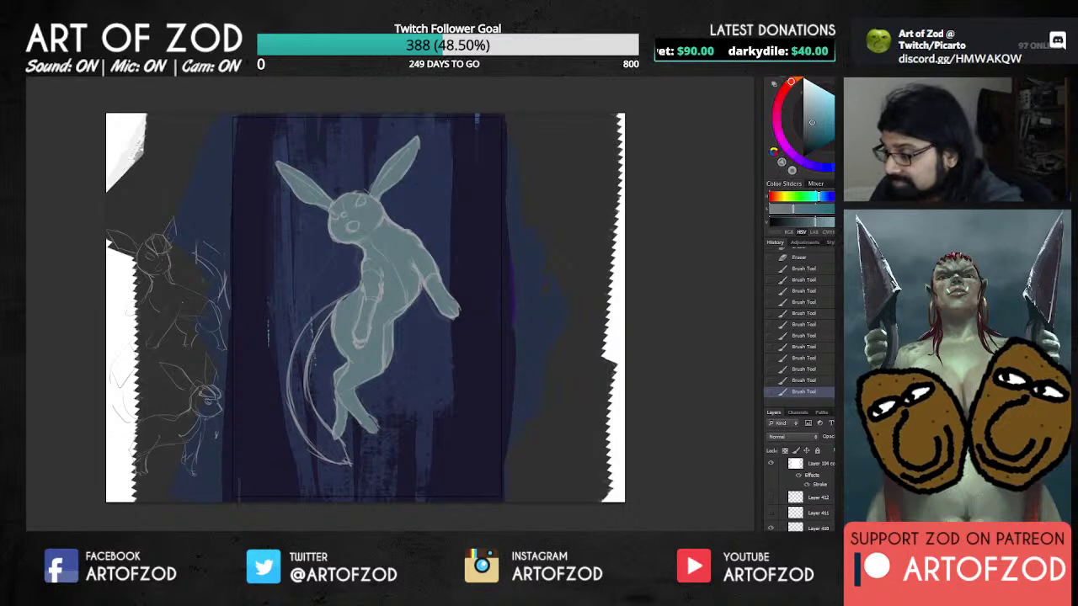
Step: Add a new layer above the figure fill and choose a very pale, nearly white blue for the line work
{"action": "scroll", "coordinate": [799, 492], "scroll_direction": "up", "scroll_amount": 2}
{"action": "scroll", "coordinate": [799, 493], "scroll_direction": "down", "scroll_amount": 3}
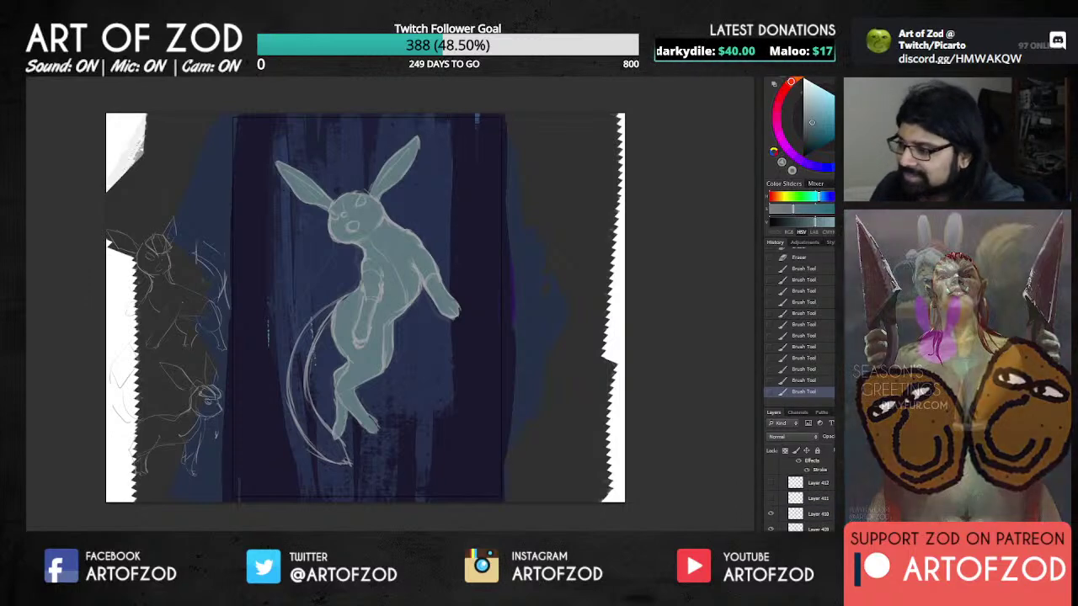
{"action": "scroll", "coordinate": [799, 492], "scroll_direction": "down", "scroll_amount": 3}
{"action": "key", "text": "ctrl+shift+alt+n"}
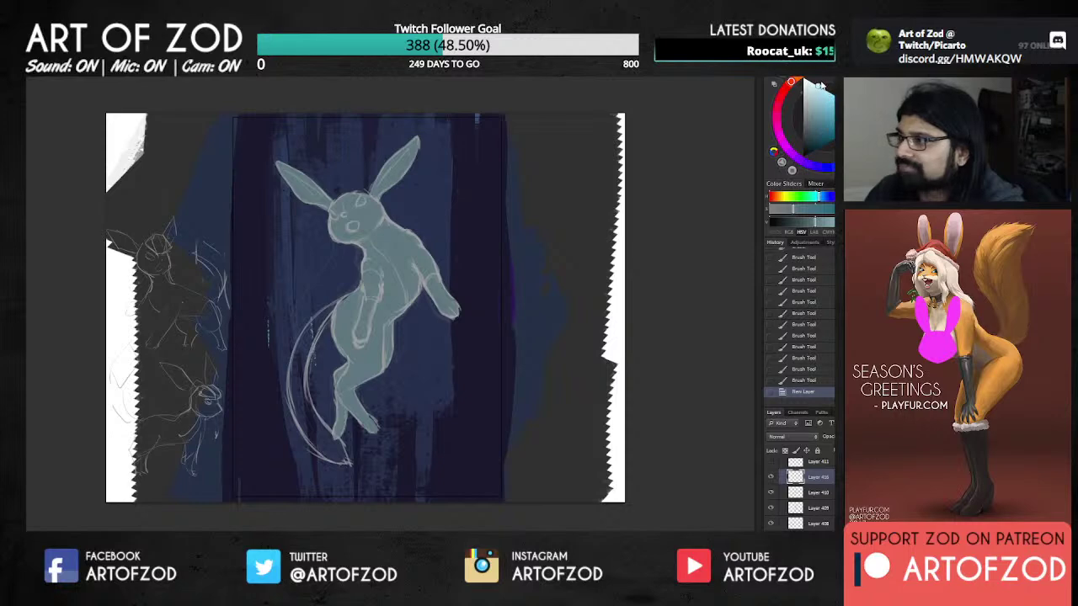
{"action": "left_click", "coordinate": [820, 102]}
{"action": "left_click", "coordinate": [811, 83]}
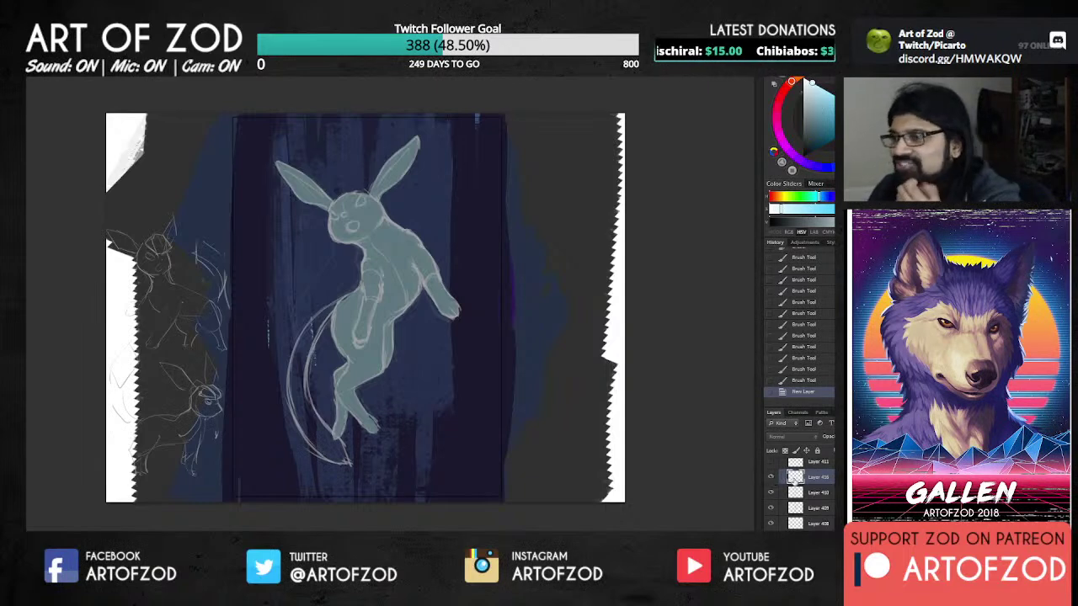
{"action": "key", "text": "ctrl+minus"}
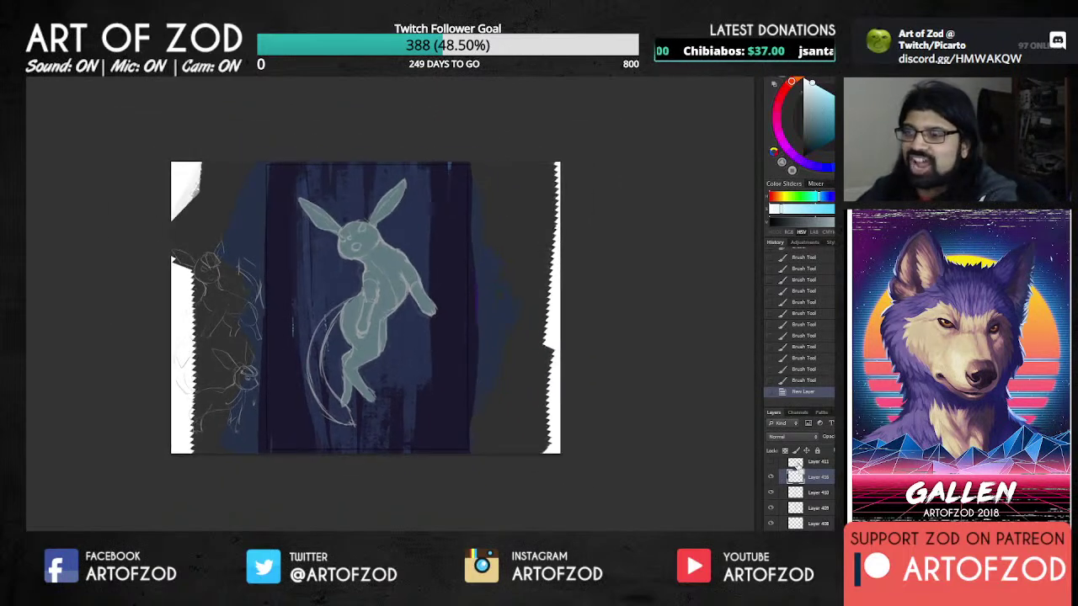
{"action": "key", "text": "ctrl+plus"}
{"action": "key", "text": "ctrl+plus"}
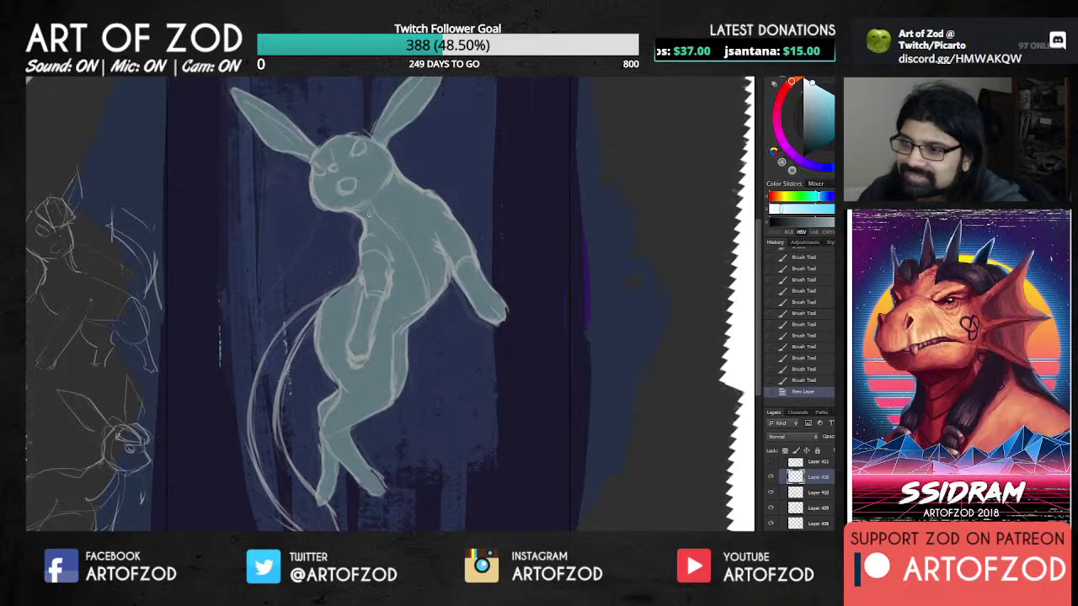
Step: Draw a short pale line where the chin meets the throat, undoing the first stroke, and trim it with the eraser
{"action": "left_click_drag", "start_coordinate": [354, 212], "coordinate": [366, 224]}
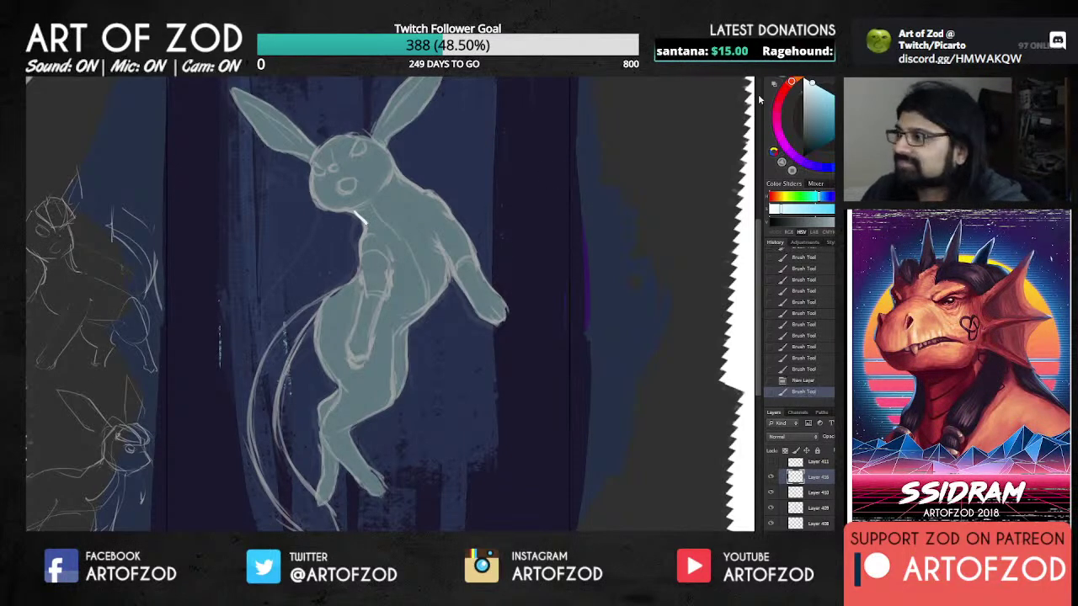
{"action": "key", "text": "ctrl+z"}
{"action": "mouse_move", "coordinate": [357, 215]}
{"action": "left_mouse_down"}
{"action": "mouse_move", "coordinate": [367, 229]}
{"action": "mouse_move", "coordinate": [360, 207]}
{"action": "left_mouse_up"}
{"action": "key", "text": "e"}
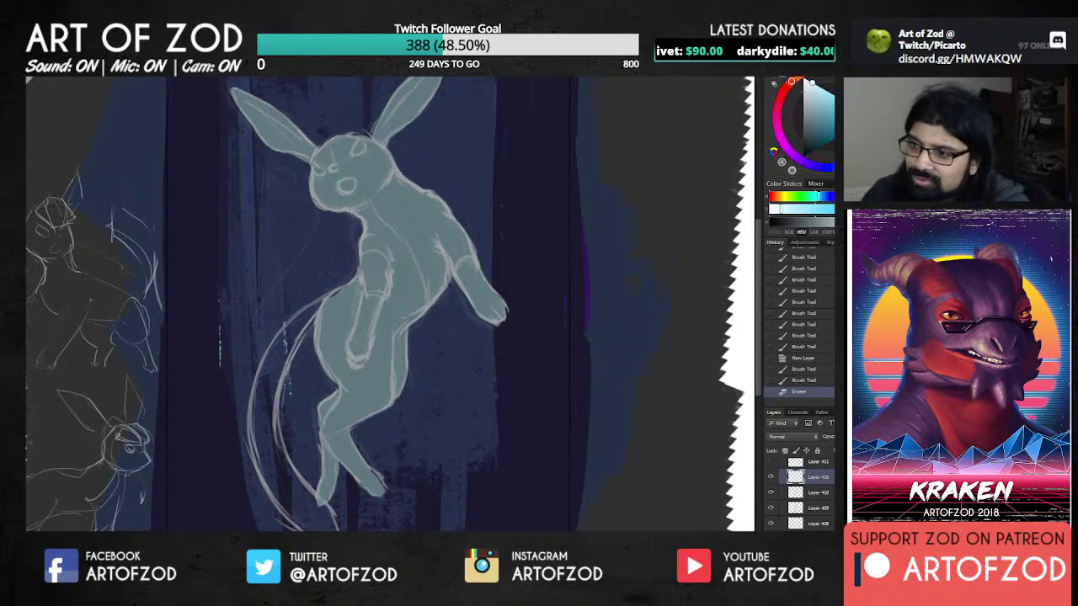
Step: Outline the nape of the neck and the cheek and jaw down to the throat in the pale blue
{"action": "left_click_drag", "start_coordinate": [393, 162], "coordinate": [400, 174]}
{"action": "left_click", "coordinate": [395, 173]}
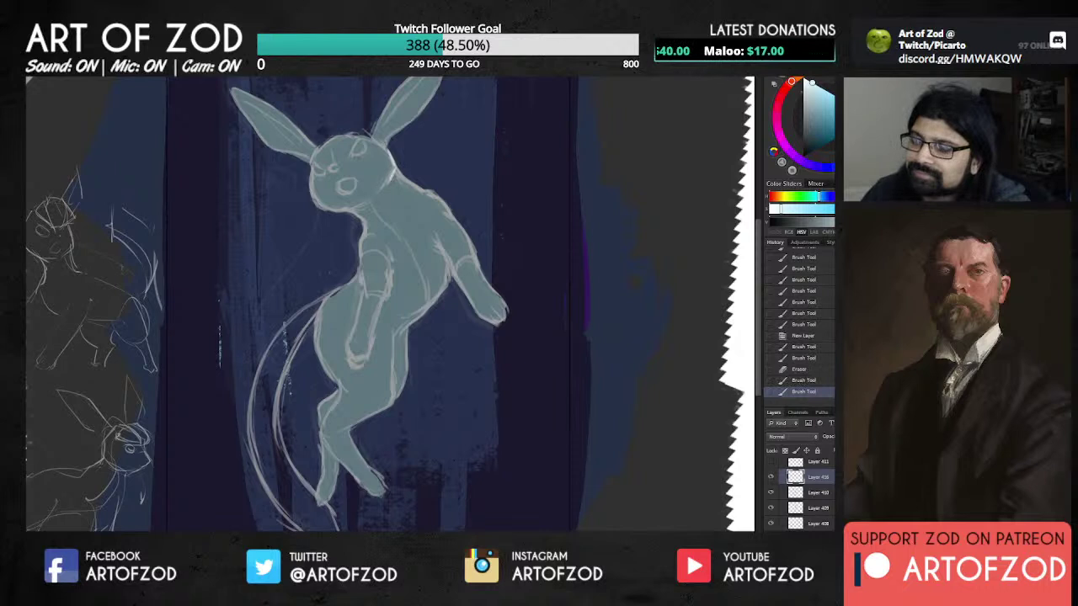
{"action": "left_click", "coordinate": [399, 169]}
{"action": "left_click", "coordinate": [405, 180]}
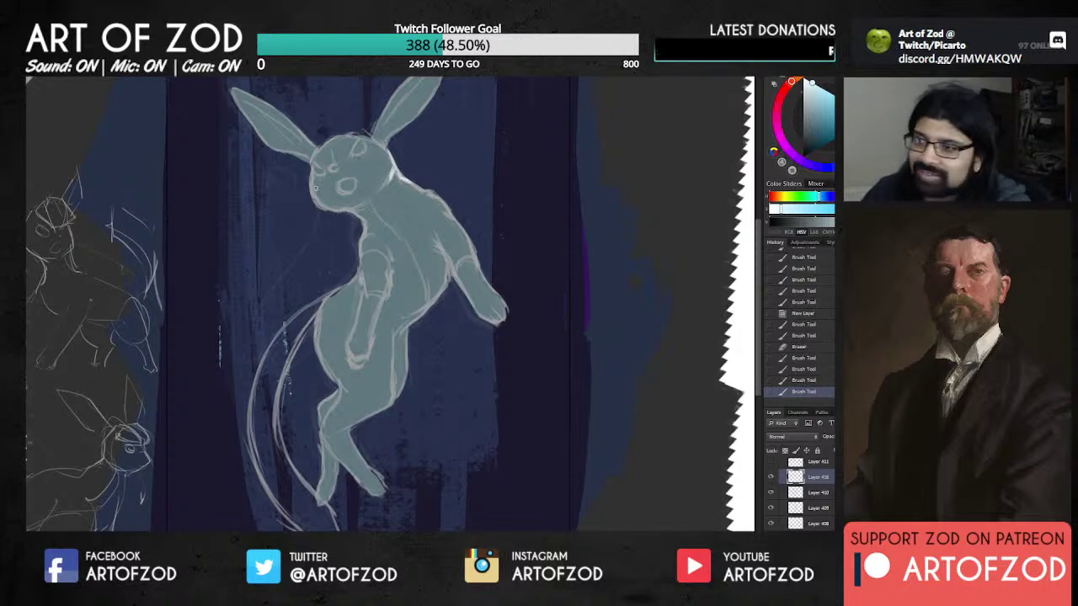
{"action": "mouse_move", "coordinate": [309, 174]}
{"action": "left_mouse_down"}
{"action": "mouse_move", "coordinate": [315, 201]}
{"action": "mouse_move", "coordinate": [362, 221]}
{"action": "left_mouse_up"}
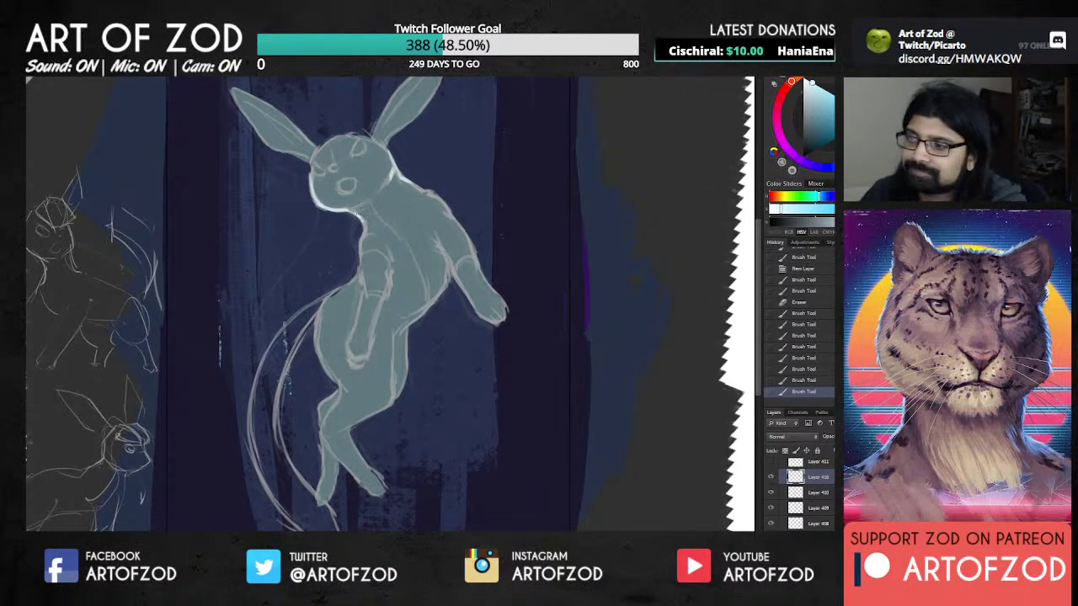
Step: Outline the chest and both forelegs in the pale blue, redoing the first chest stroke, and trace the eyes, nose and mouth
{"action": "left_click_drag", "start_coordinate": [364, 229], "coordinate": [363, 258]}
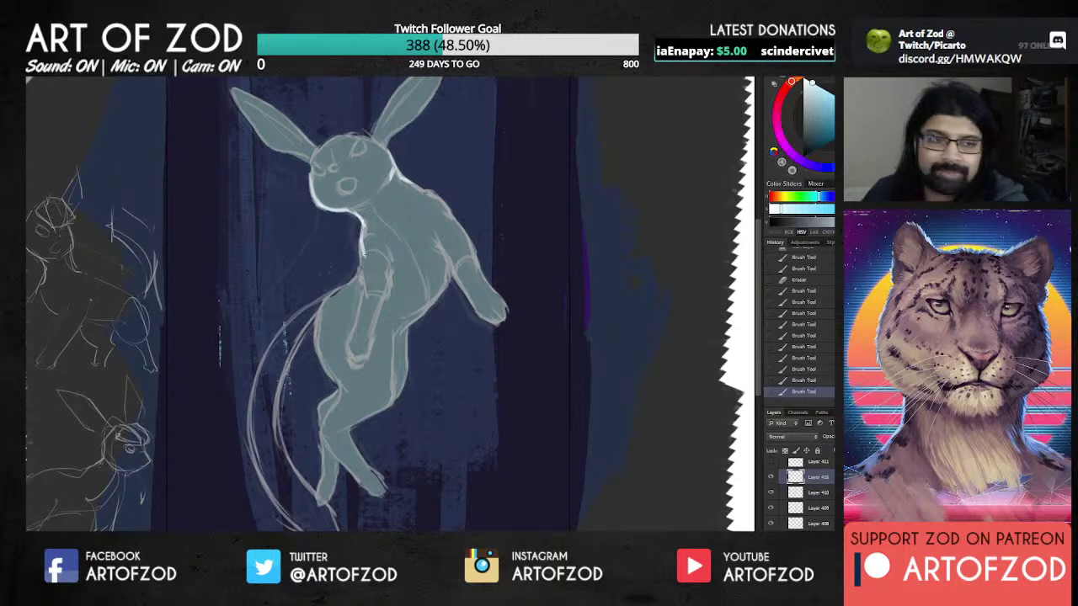
{"action": "key", "text": "ctrl+z"}
{"action": "left_click_drag", "start_coordinate": [363, 221], "coordinate": [361, 244]}
{"action": "left_click_drag", "start_coordinate": [362, 242], "coordinate": [367, 286]}
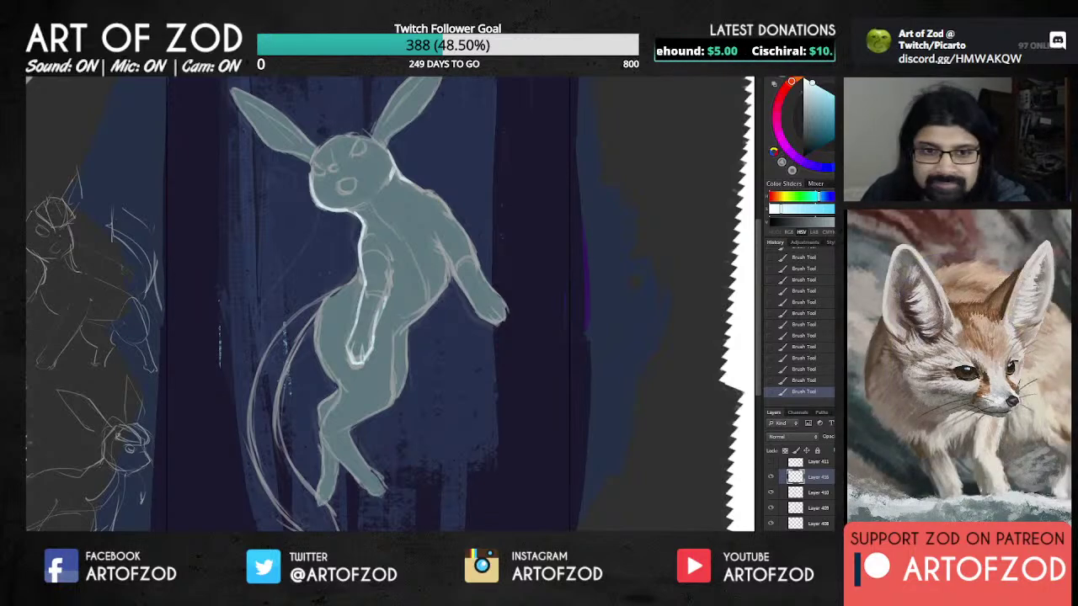
{"action": "left_click_drag", "start_coordinate": [390, 268], "coordinate": [384, 315]}
{"action": "mouse_move", "coordinate": [437, 246]}
{"action": "left_mouse_down"}
{"action": "mouse_move", "coordinate": [479, 316]}
{"action": "mouse_move", "coordinate": [501, 321]}
{"action": "left_mouse_up"}
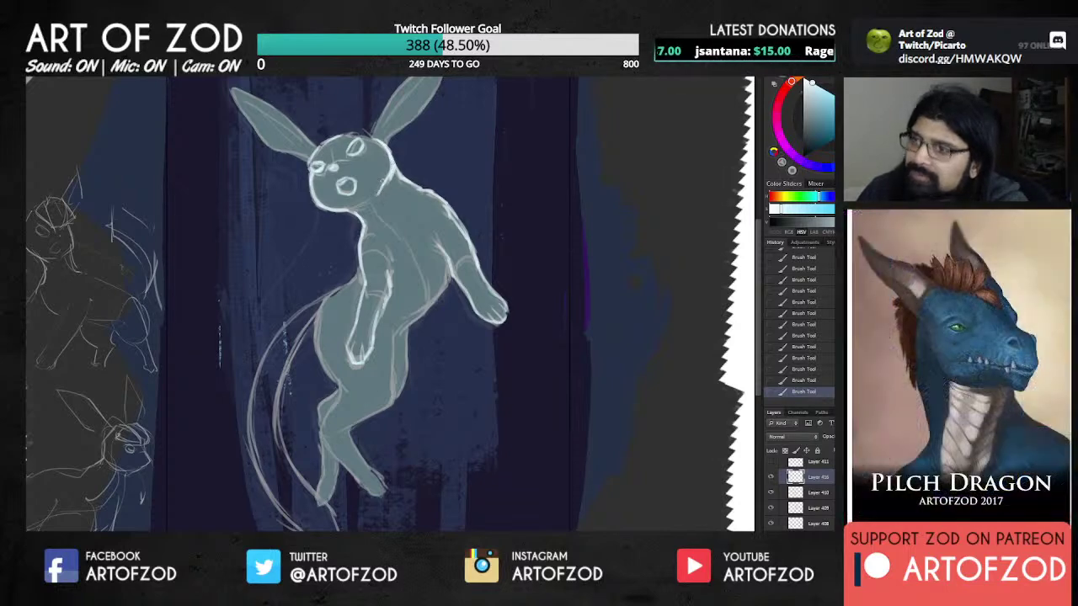
Step: Clean up the line behind the jaw, redraw the back of the neck into the shoulder, and erase the excess
{"action": "key", "text": "e"}
{"action": "left_click_drag", "start_coordinate": [394, 180], "coordinate": [375, 202]}
{"action": "key", "text": "b"}
{"action": "left_click_drag", "start_coordinate": [384, 142], "coordinate": [412, 184]}
{"action": "left_click_drag", "start_coordinate": [410, 181], "coordinate": [423, 188]}
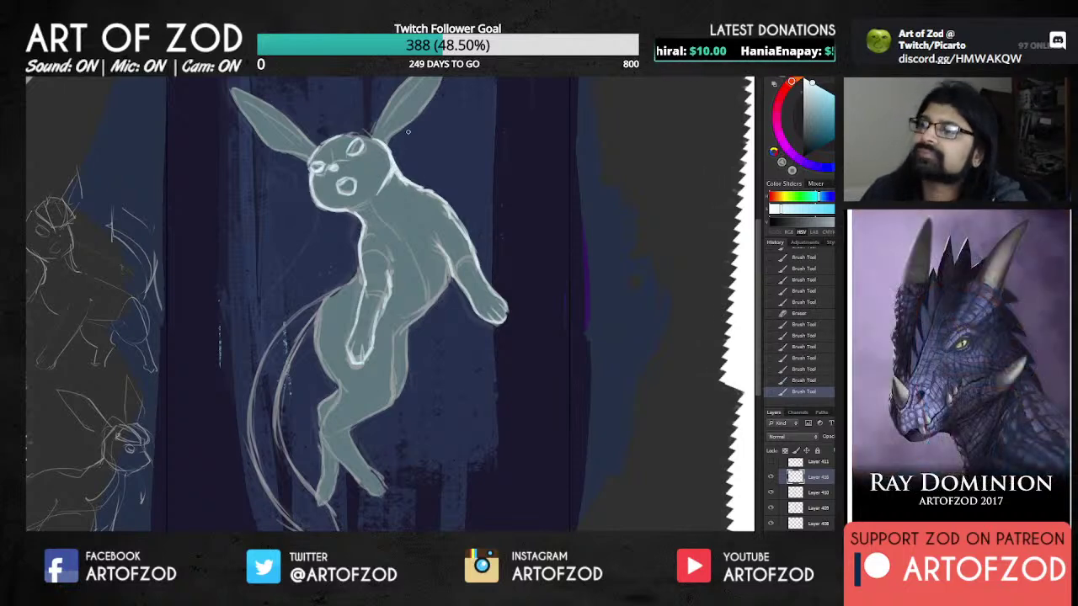
{"action": "key", "text": "e"}
{"action": "mouse_move", "coordinate": [396, 154]}
{"action": "left_mouse_down"}
{"action": "mouse_move", "coordinate": [403, 170]}
{"action": "mouse_move", "coordinate": [389, 145]}
{"action": "left_mouse_up"}
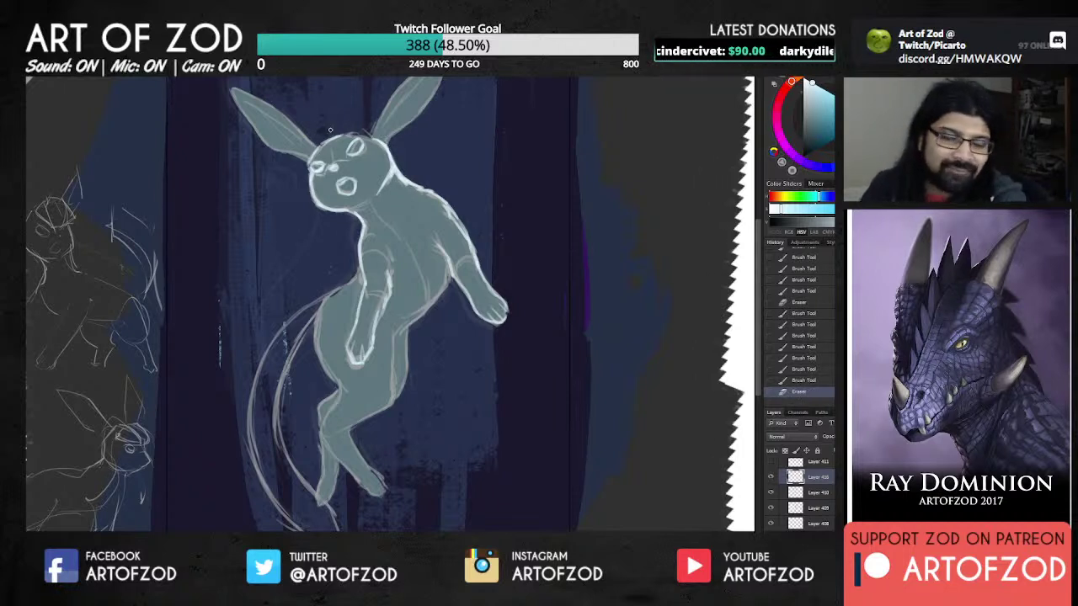
Step: Outline both long ears and their joins with the top of the head in the pale blue
{"action": "scroll", "coordinate": [520, 173], "scroll_direction": "up", "scroll_amount": 2}
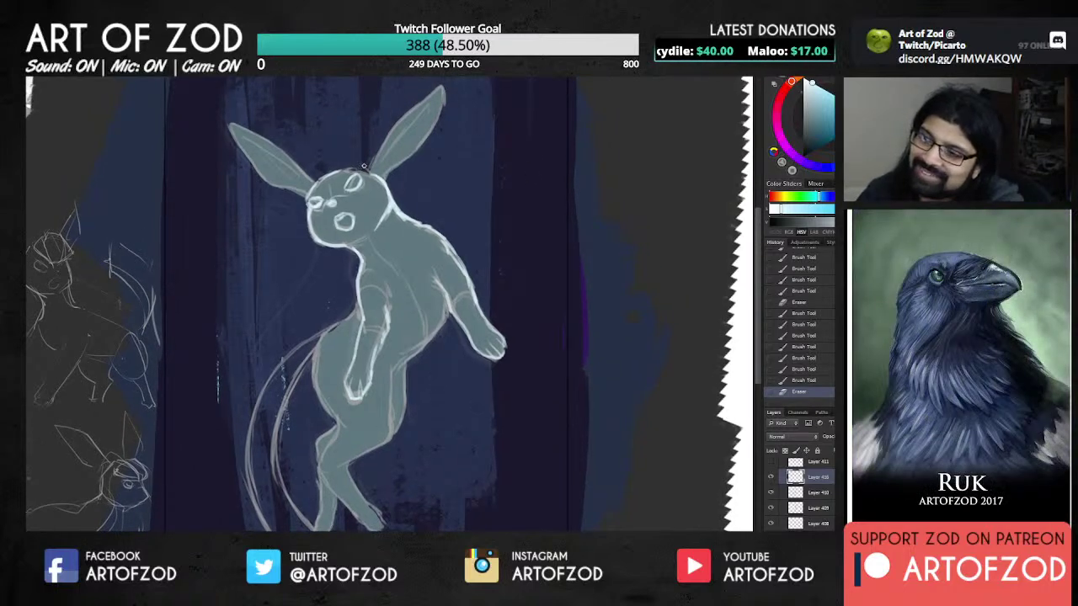
{"action": "left_click_drag", "start_coordinate": [362, 170], "coordinate": [370, 164]}
{"action": "mouse_move", "coordinate": [362, 171]}
{"action": "left_mouse_down"}
{"action": "mouse_move", "coordinate": [405, 111]}
{"action": "mouse_move", "coordinate": [438, 88]}
{"action": "mouse_move", "coordinate": [423, 141]}
{"action": "mouse_move", "coordinate": [380, 175]}
{"action": "left_mouse_up"}
{"action": "left_click_drag", "start_coordinate": [232, 125], "coordinate": [311, 180]}
{"action": "mouse_move", "coordinate": [232, 125]}
{"action": "left_mouse_down"}
{"action": "mouse_move", "coordinate": [257, 172]}
{"action": "mouse_move", "coordinate": [305, 194]}
{"action": "left_mouse_up"}
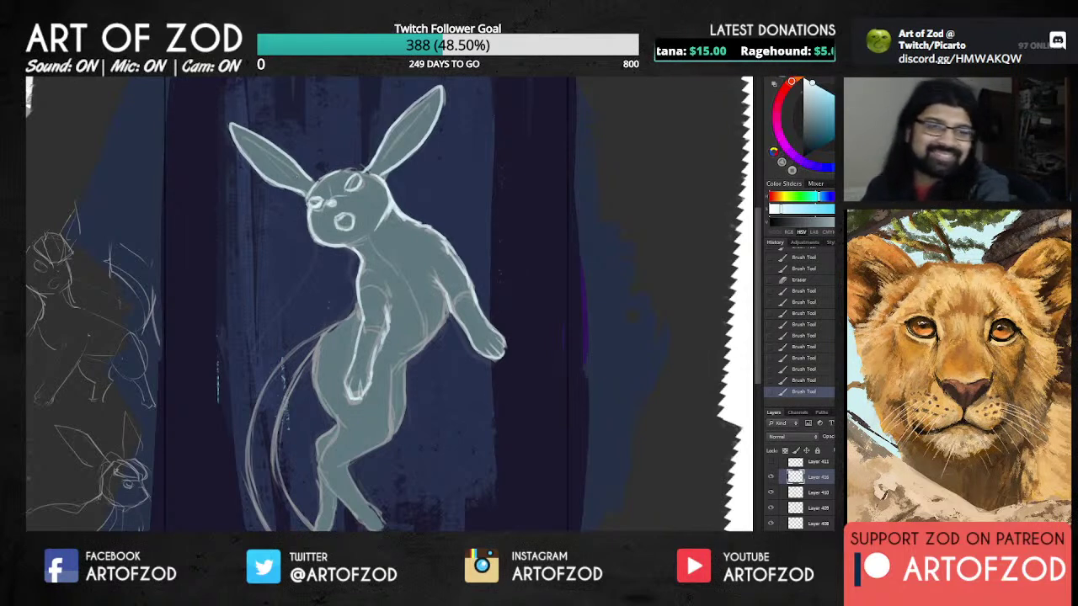
Step: Outline the haunch on the tail side down to the knee in the pale blue and clean up the lower-leg line with the eraser
{"action": "left_click_drag", "start_coordinate": [507, 387], "coordinate": [512, 359]}
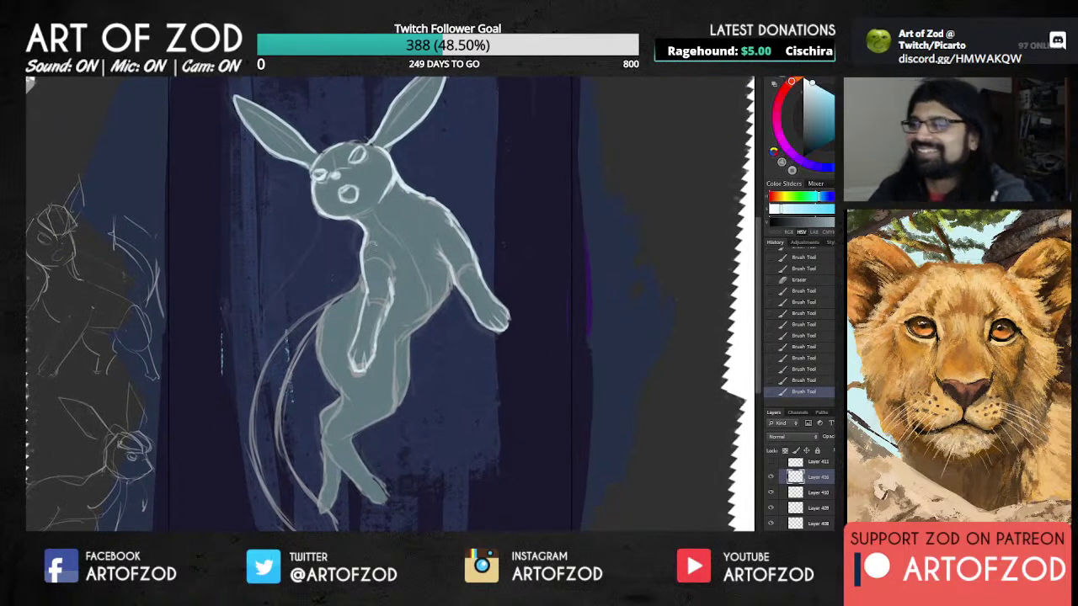
{"action": "left_click_drag", "start_coordinate": [364, 271], "coordinate": [324, 329]}
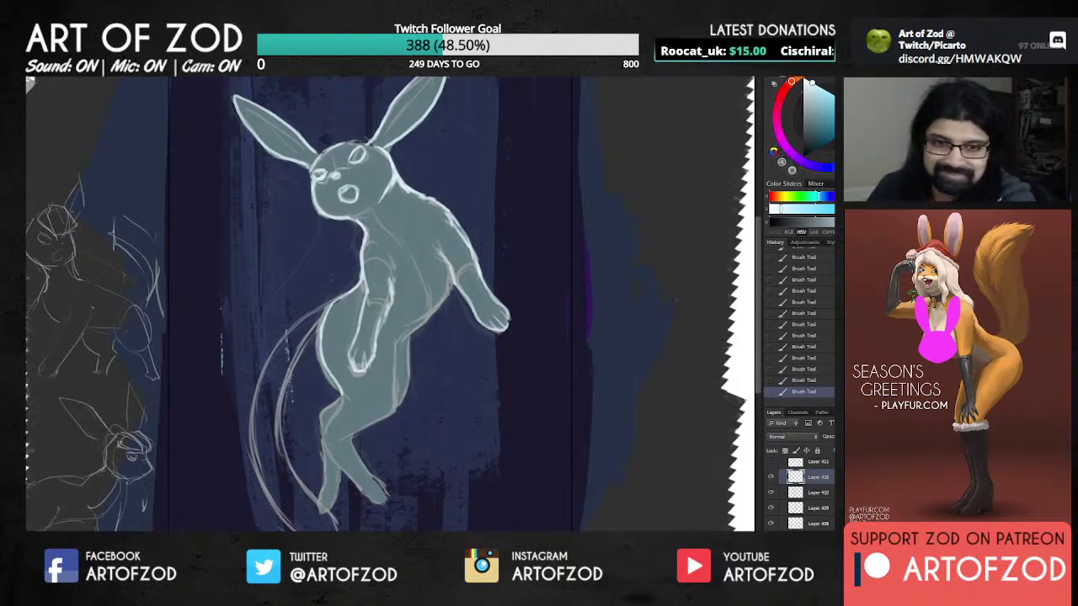
{"action": "left_click_drag", "start_coordinate": [344, 397], "coordinate": [325, 430]}
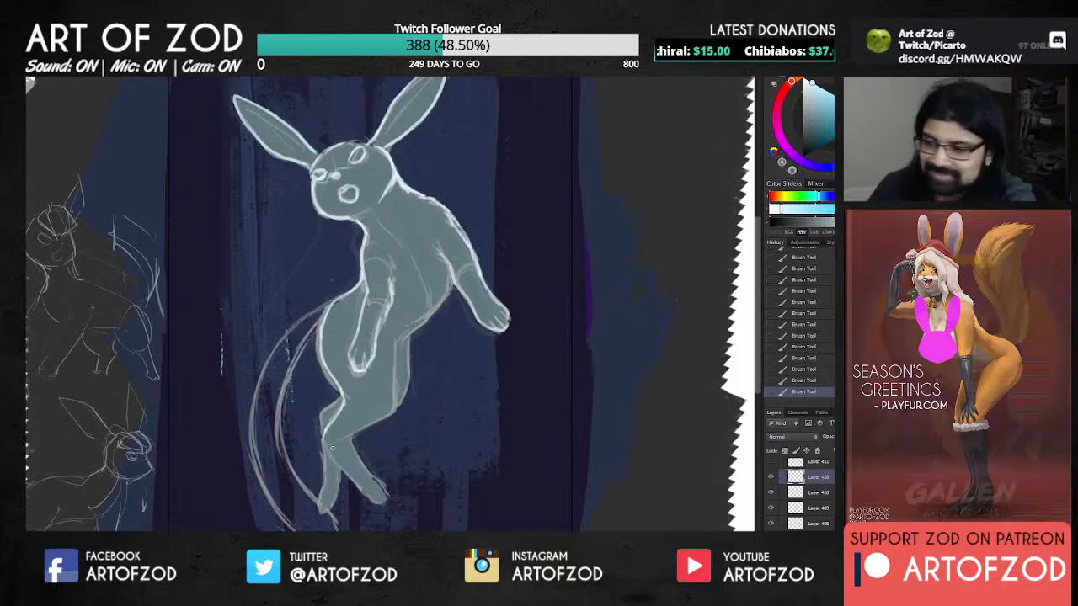
{"action": "mouse_move", "coordinate": [334, 446]}
{"action": "left_mouse_down"}
{"action": "mouse_move", "coordinate": [365, 494]}
{"action": "mouse_move", "coordinate": [349, 467]}
{"action": "left_mouse_up"}
{"action": "key", "text": "e"}
{"action": "left_click", "coordinate": [346, 473]}
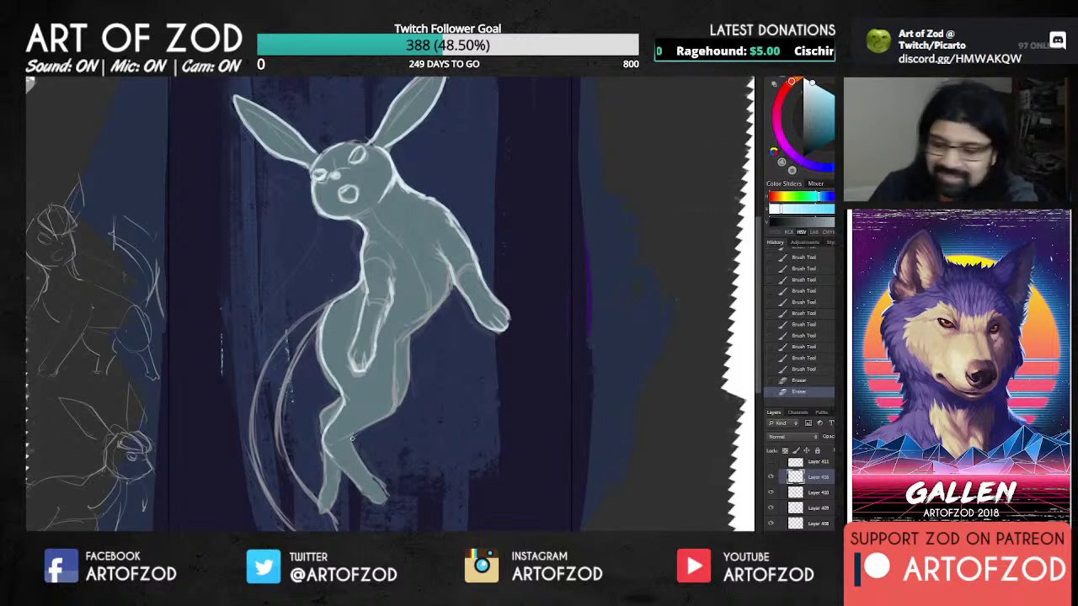
Step: Outline both lower hind legs and feet in the pale blue and reinforce the line at the back of the knee
{"action": "key", "text": "b"}
{"action": "mouse_move", "coordinate": [351, 433]}
{"action": "left_mouse_down"}
{"action": "mouse_move", "coordinate": [386, 490]}
{"action": "mouse_move", "coordinate": [367, 494]}
{"action": "left_mouse_up"}
{"action": "left_click_drag", "start_coordinate": [332, 460], "coordinate": [389, 501]}
{"action": "mouse_move", "coordinate": [323, 488]}
{"action": "left_mouse_down"}
{"action": "mouse_move", "coordinate": [320, 510]}
{"action": "mouse_move", "coordinate": [333, 498]}
{"action": "left_mouse_up"}
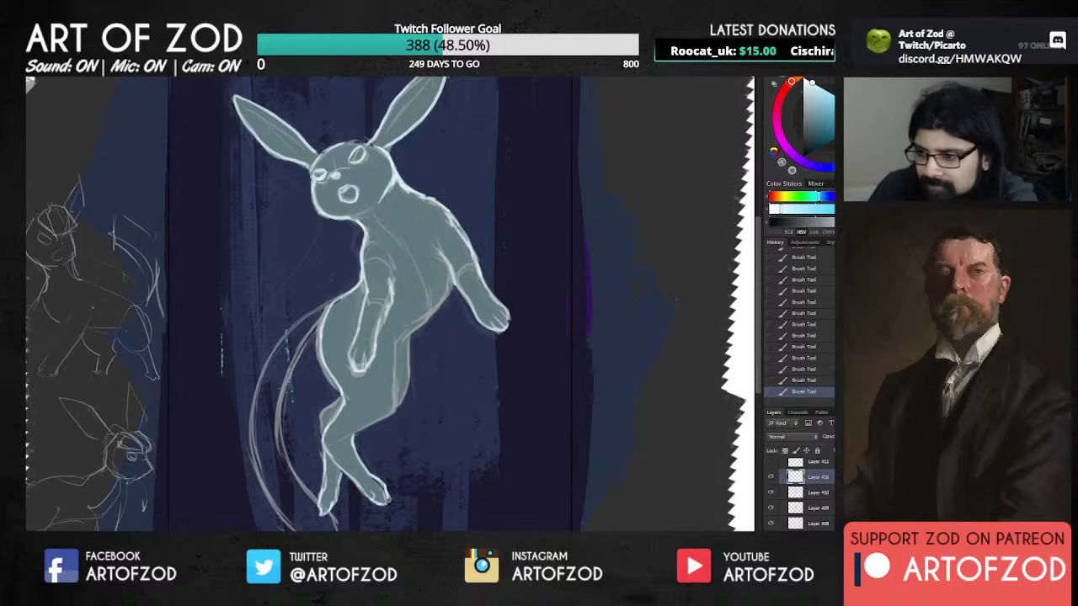
{"action": "left_click_drag", "start_coordinate": [341, 399], "coordinate": [326, 417]}
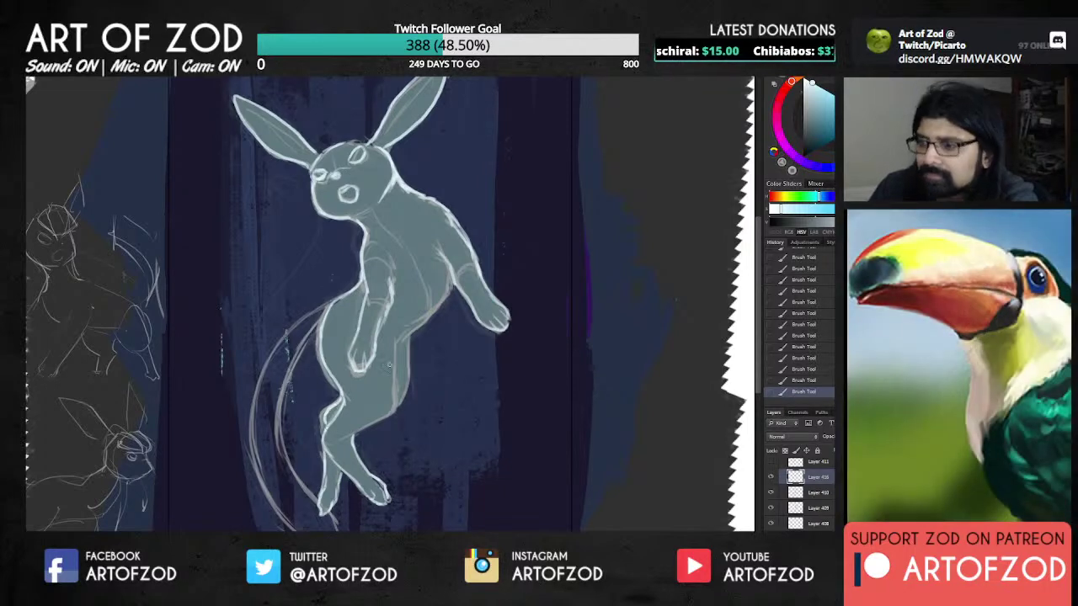
Step: Outline the front of both thighs and the lower belly in the pale blue, redoing one stroke
{"action": "left_click_drag", "start_coordinate": [396, 340], "coordinate": [392, 411]}
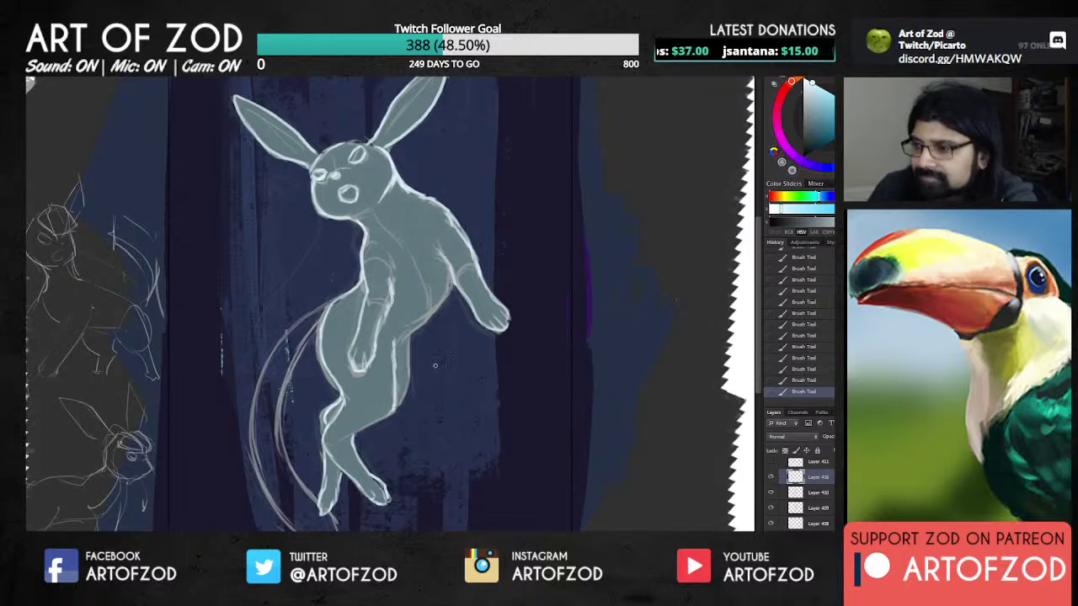
{"action": "left_click_drag", "start_coordinate": [408, 339], "coordinate": [401, 403]}
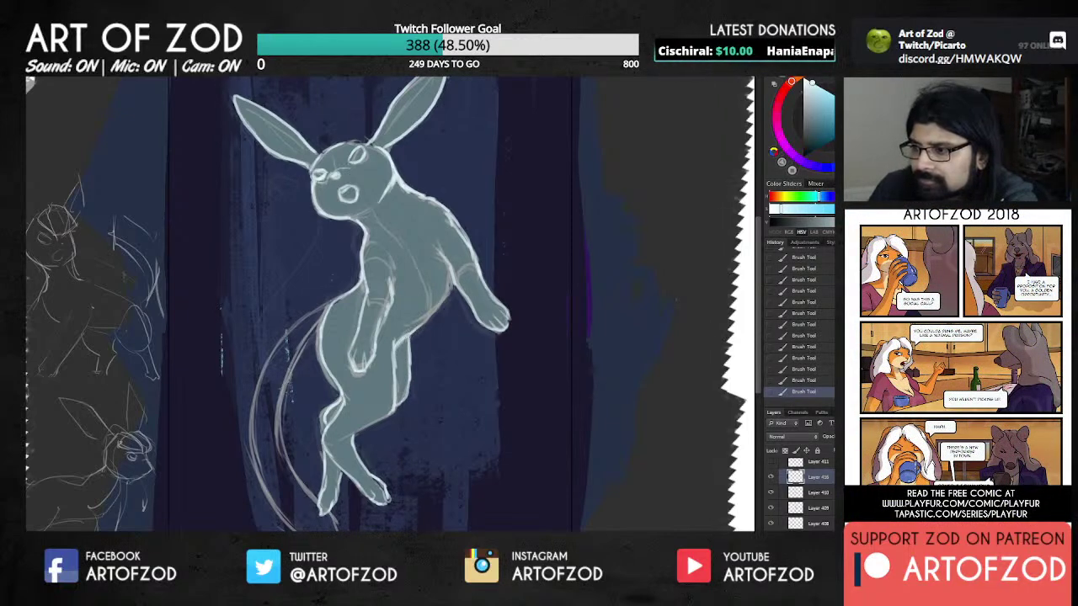
{"action": "key", "text": "ctrl+z"}
{"action": "left_click_drag", "start_coordinate": [401, 340], "coordinate": [430, 316]}
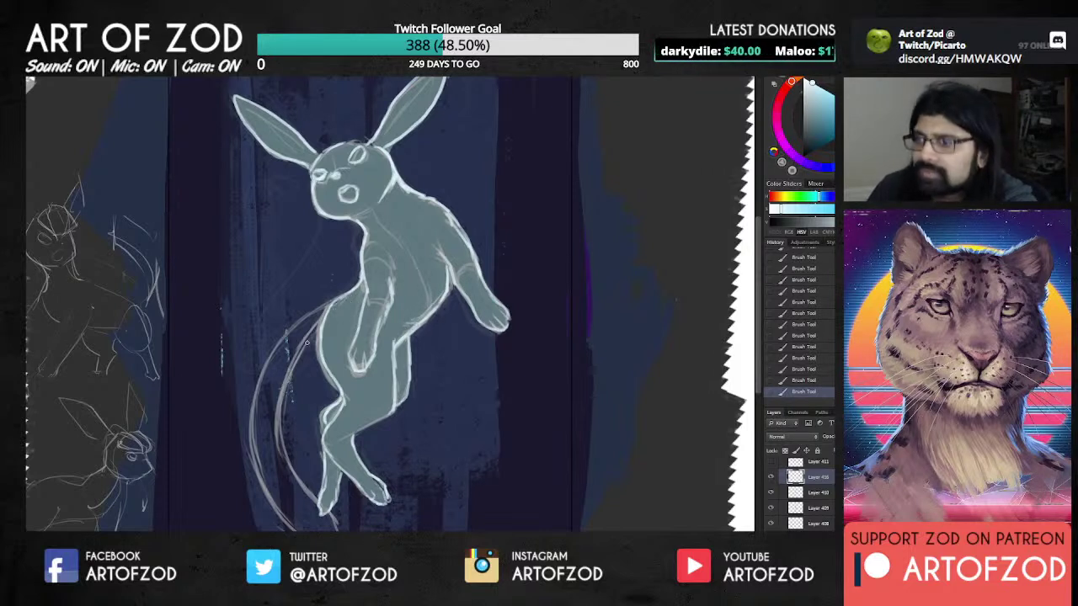
{"action": "key", "text": "ctrl+minus"}
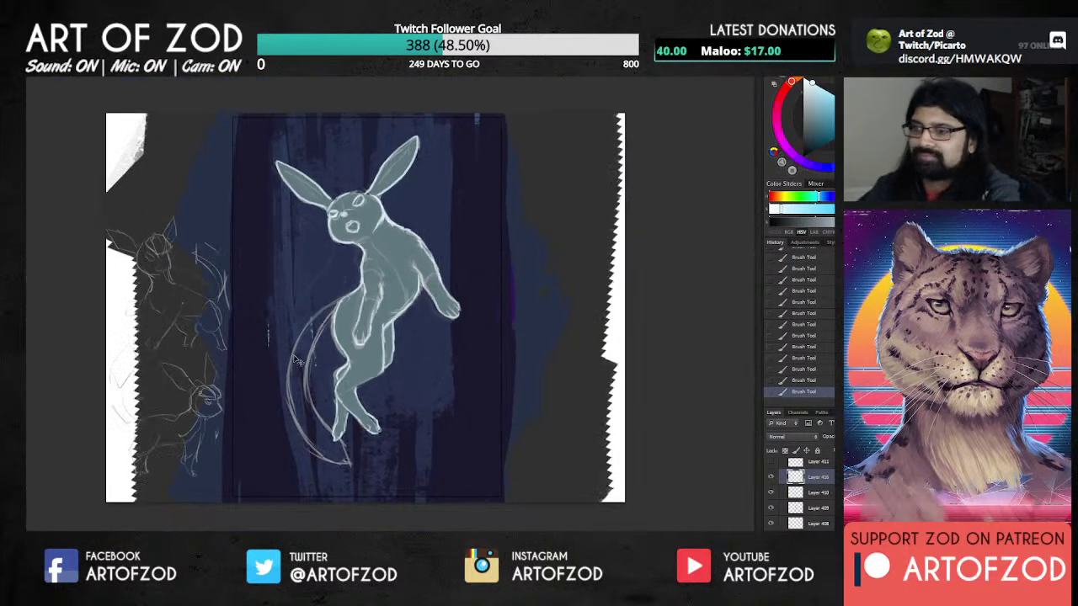
{"action": "key", "text": "ctrl+plus"}
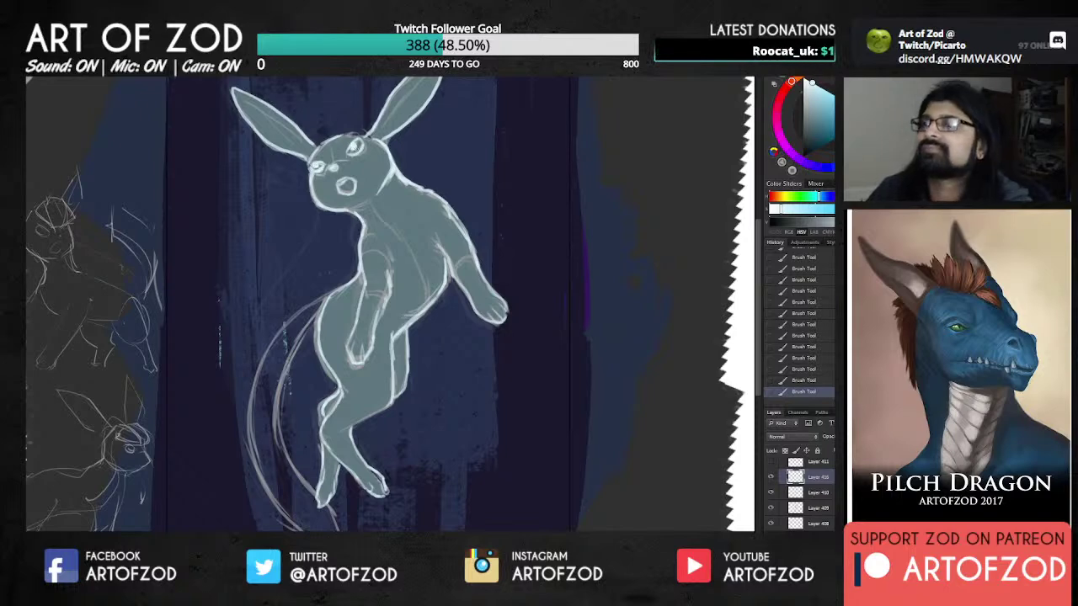
{"action": "key", "text": "ctrl+minus"}
{"action": "key", "text": "ctrl+minus"}
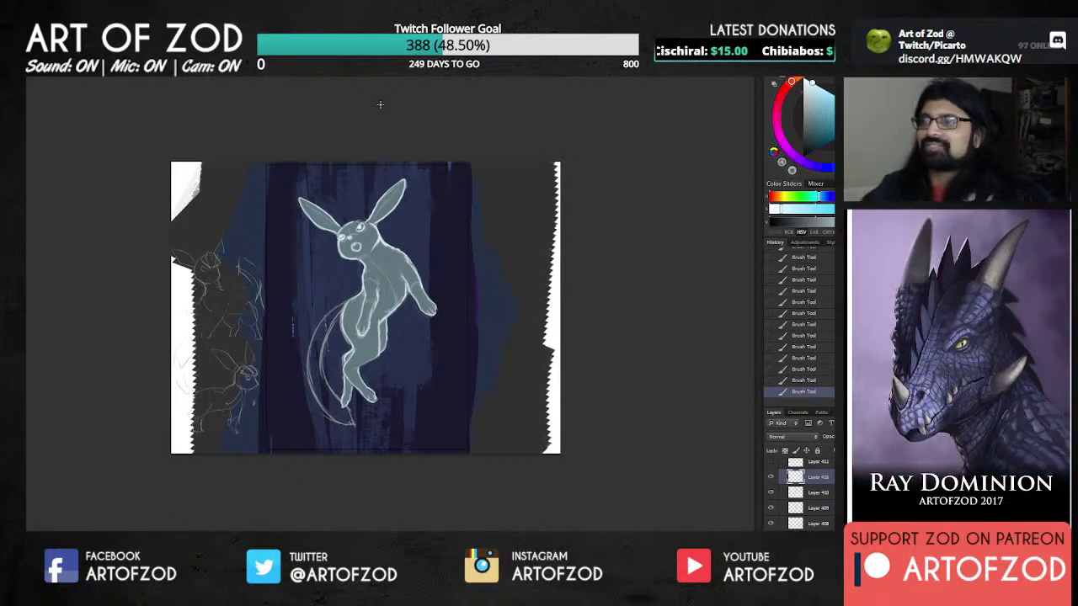
{"action": "key", "text": "ctrl+plus"}
{"action": "key", "text": "ctrl+plus"}
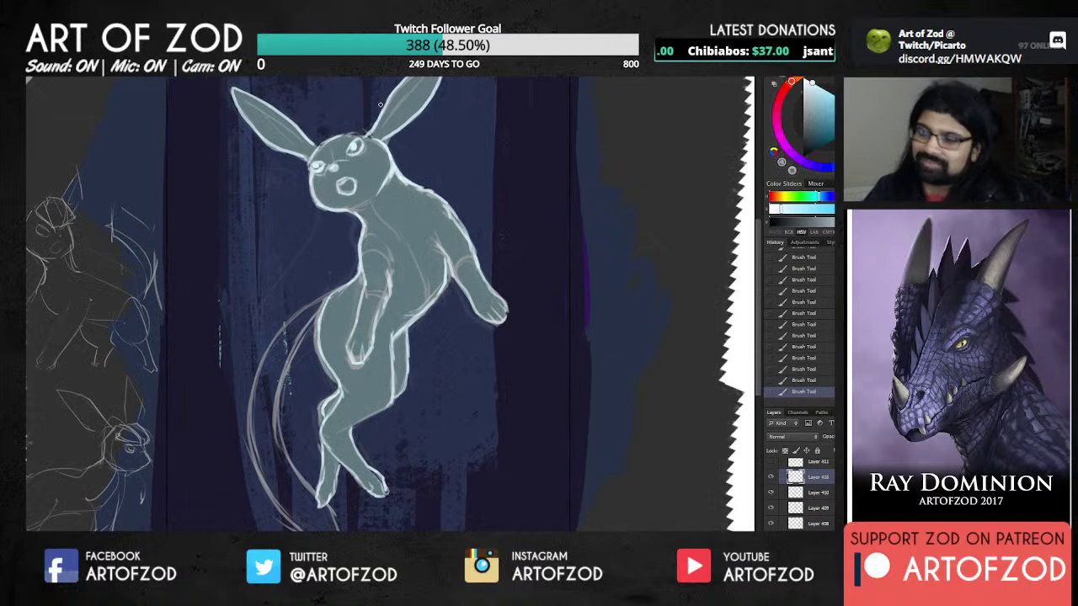
Step: Erase the stray line in the foreleg beside the belly, redraw its inner edge, and mark the band across the foreleg
{"action": "key", "text": "e"}
{"action": "left_click", "coordinate": [371, 299]}
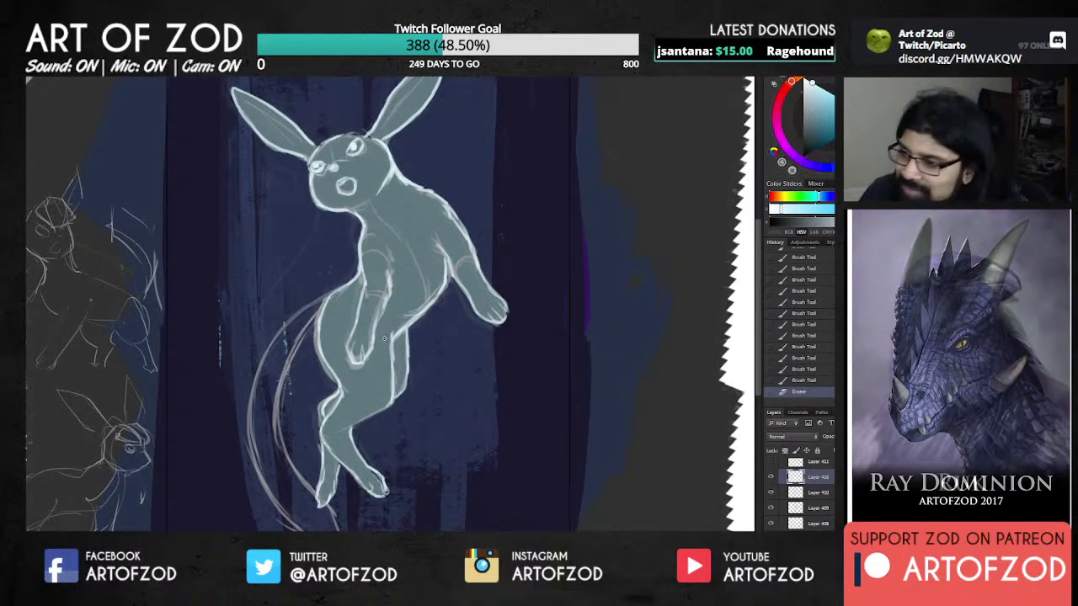
{"action": "key", "text": "b"}
{"action": "left_click_drag", "start_coordinate": [369, 351], "coordinate": [388, 288]}
{"action": "left_click_drag", "start_coordinate": [392, 269], "coordinate": [387, 292]}
{"action": "left_click_drag", "start_coordinate": [391, 271], "coordinate": [388, 293]}
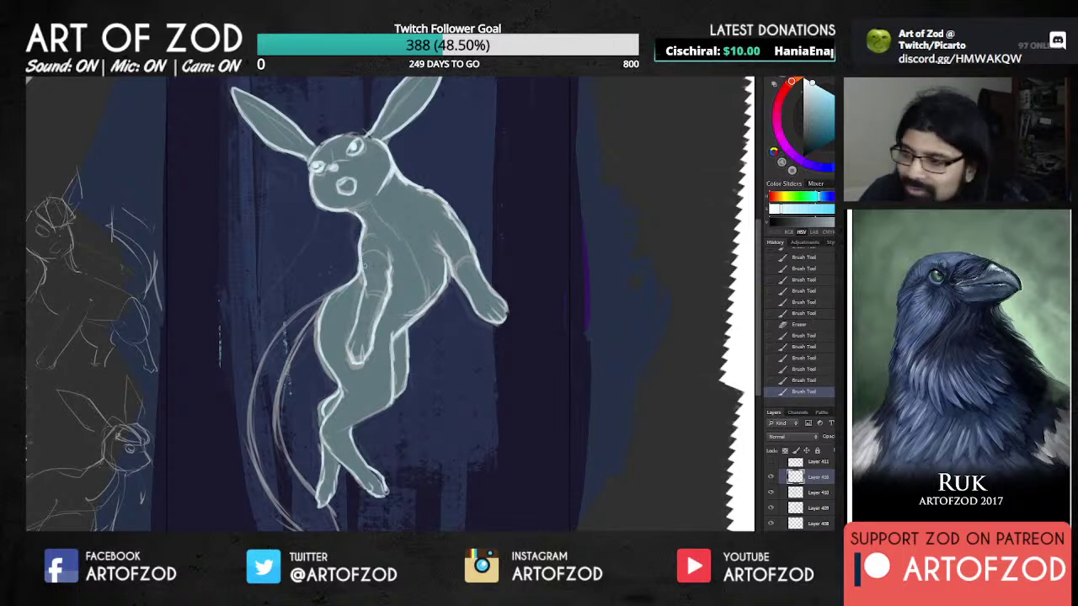
{"action": "left_click_drag", "start_coordinate": [375, 285], "coordinate": [366, 288]}
{"action": "mouse_move", "coordinate": [373, 283]}
{"action": "left_mouse_down"}
{"action": "mouse_move", "coordinate": [367, 293]}
{"action": "mouse_move", "coordinate": [390, 244]}
{"action": "left_mouse_up"}
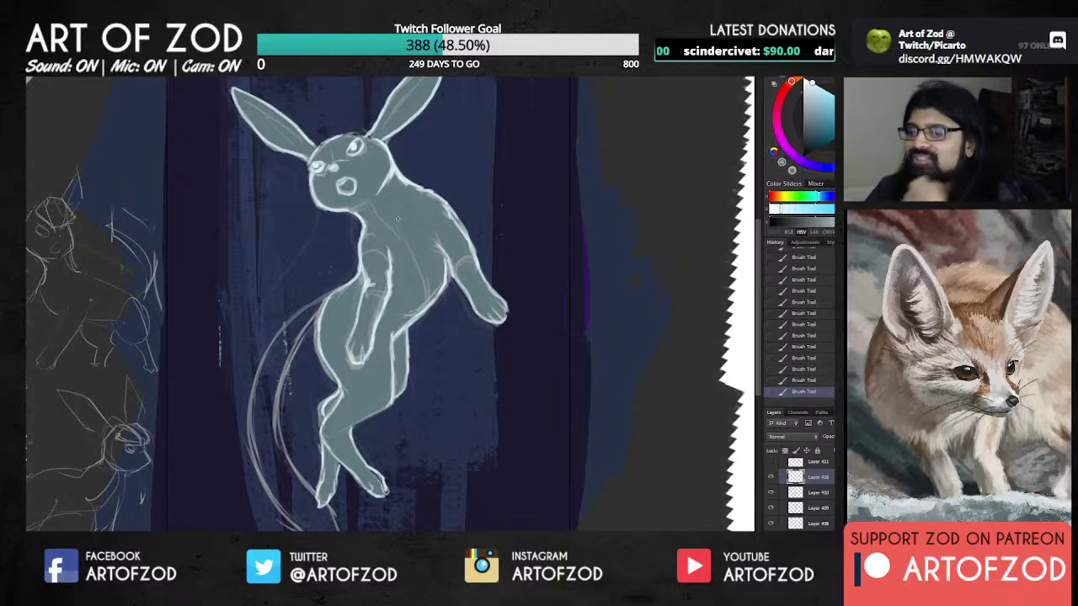
Step: Choose a darker teal and a larger brush, undo the test stroke over the paw, and add a new clipping-mask layer above the figure fill
{"action": "key", "text": "ctrl+minus"}
{"action": "key", "text": "ctrl+minus"}
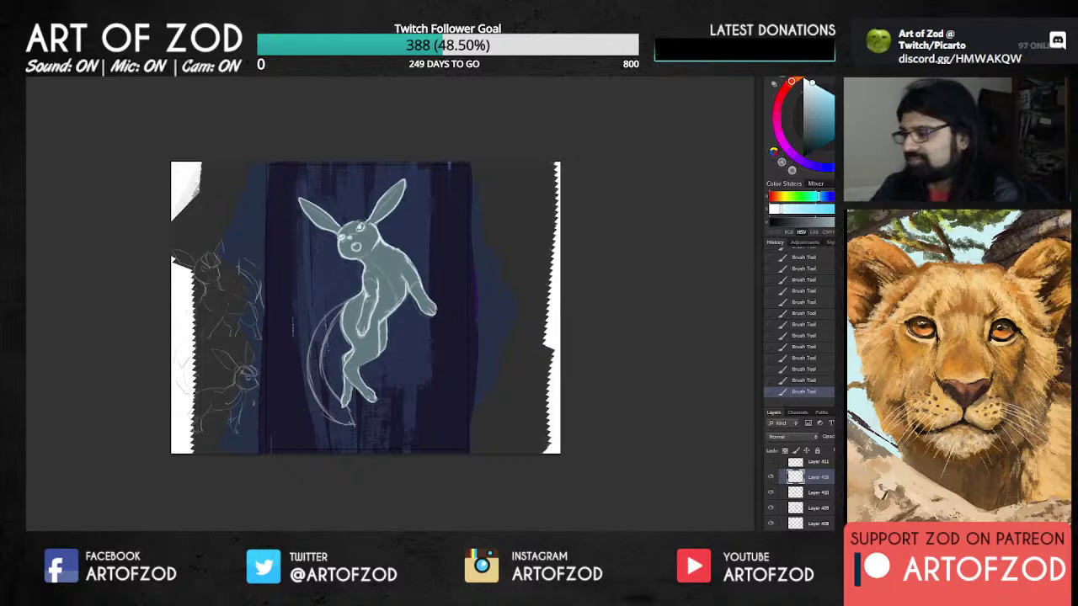
{"action": "left_click", "coordinate": [819, 136]}
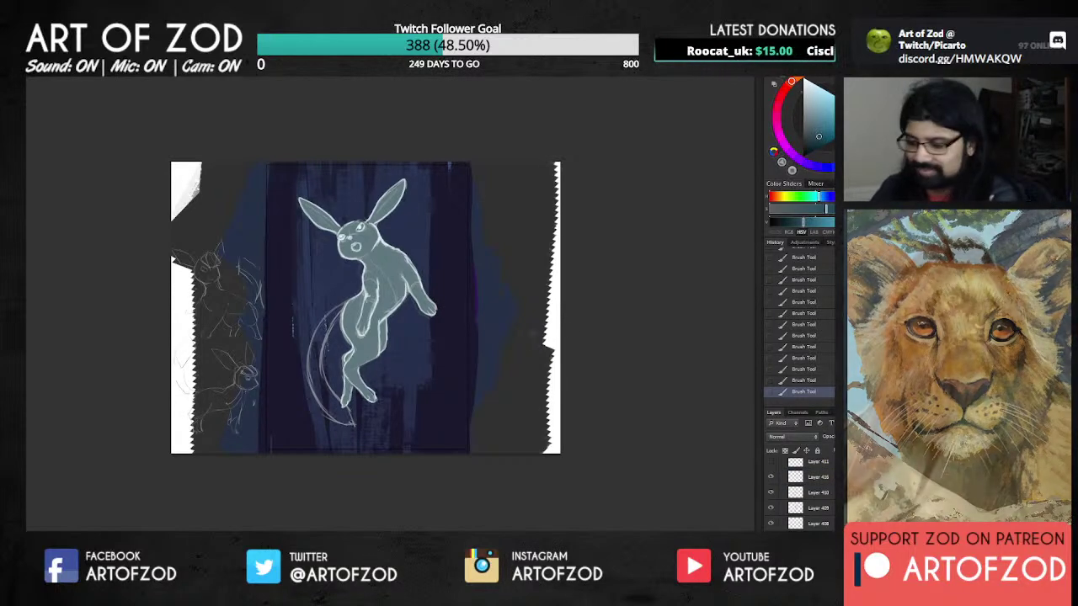
{"action": "key", "text": "bracketright"}
{"action": "key", "text": "bracketright"}
{"action": "key", "text": "bracketright"}
{"action": "key", "text": "bracketright"}
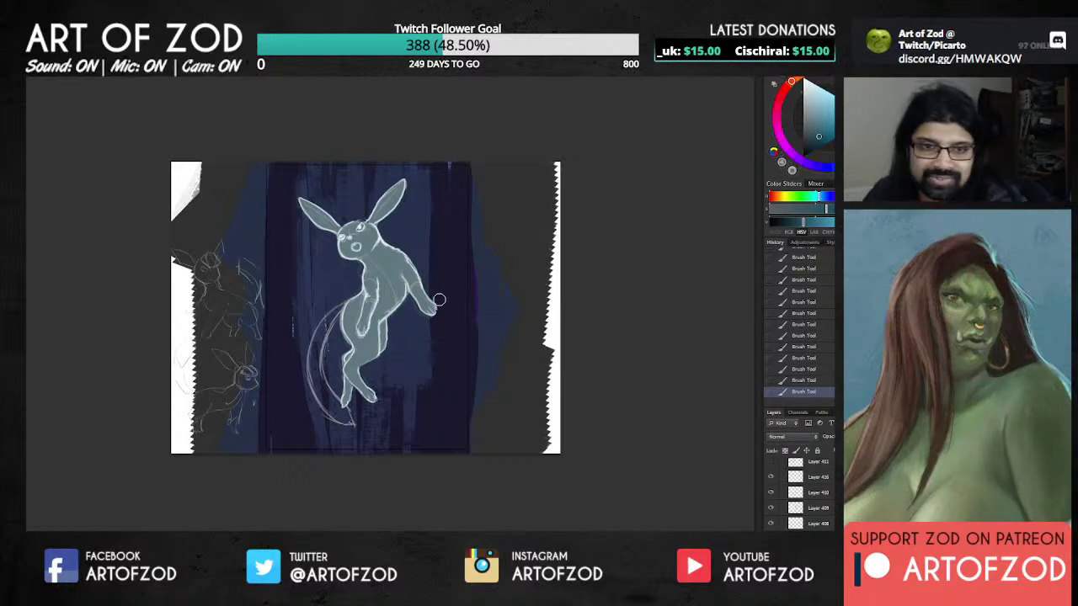
{"action": "left_click_drag", "start_coordinate": [434, 296], "coordinate": [430, 324]}
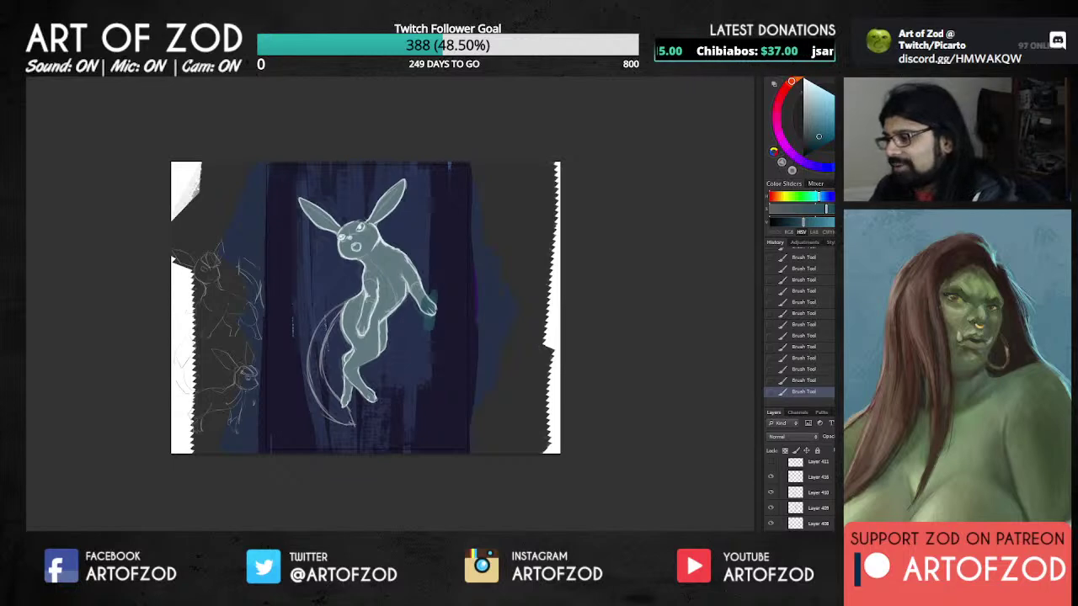
{"action": "key", "text": "ctrl+z"}
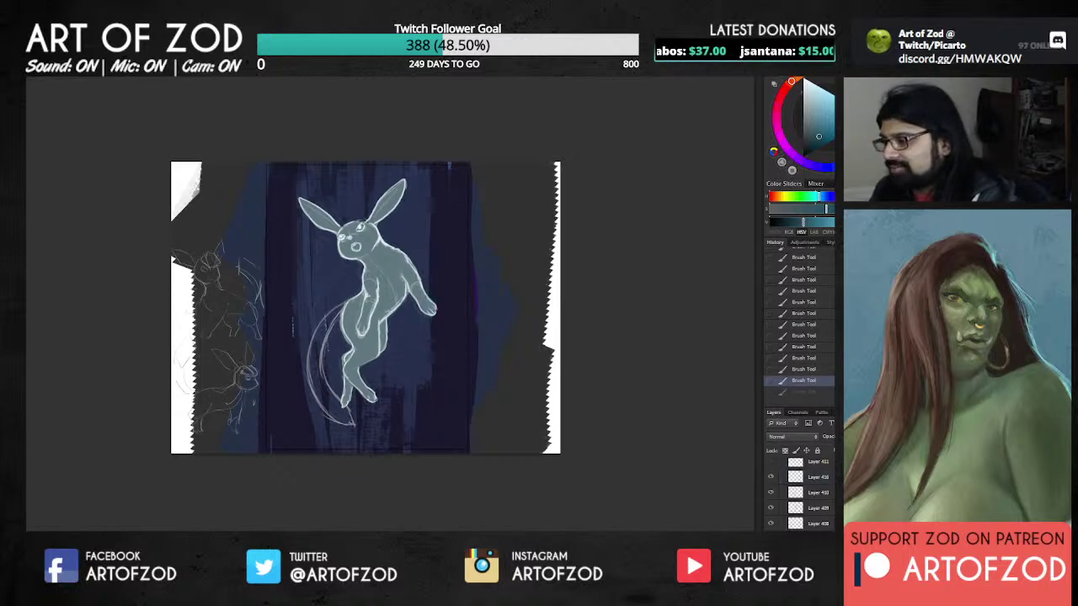
{"action": "key", "text": "ctrl+alt+shift+n"}
{"action": "key", "text": "ctrl+alt+g"}
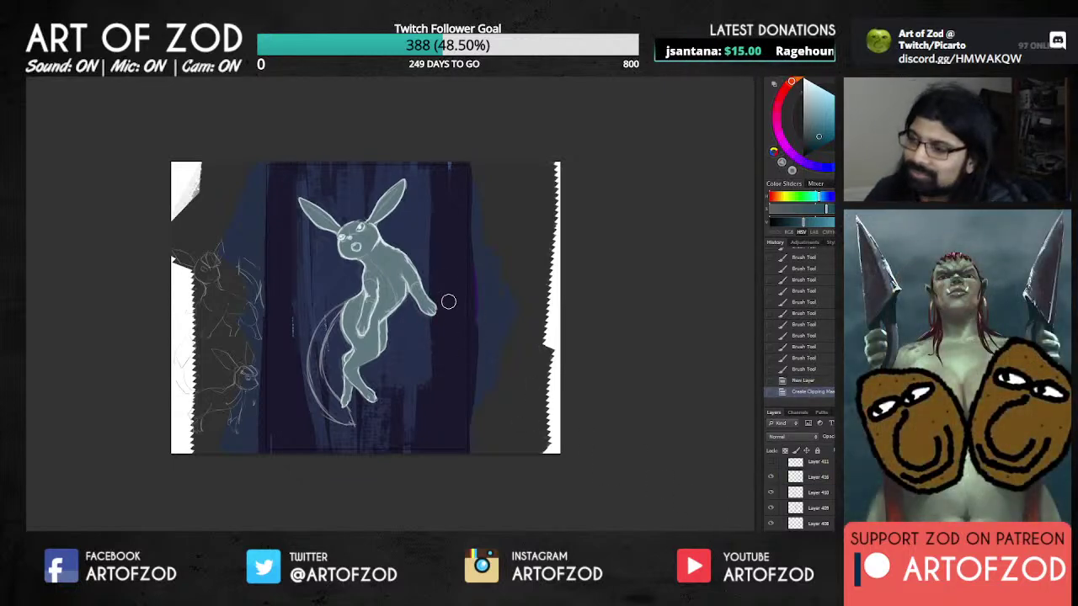
Step: Paint both lower forelegs and both lower hind legs with the darker teal
{"action": "left_click_drag", "start_coordinate": [436, 305], "coordinate": [413, 288]}
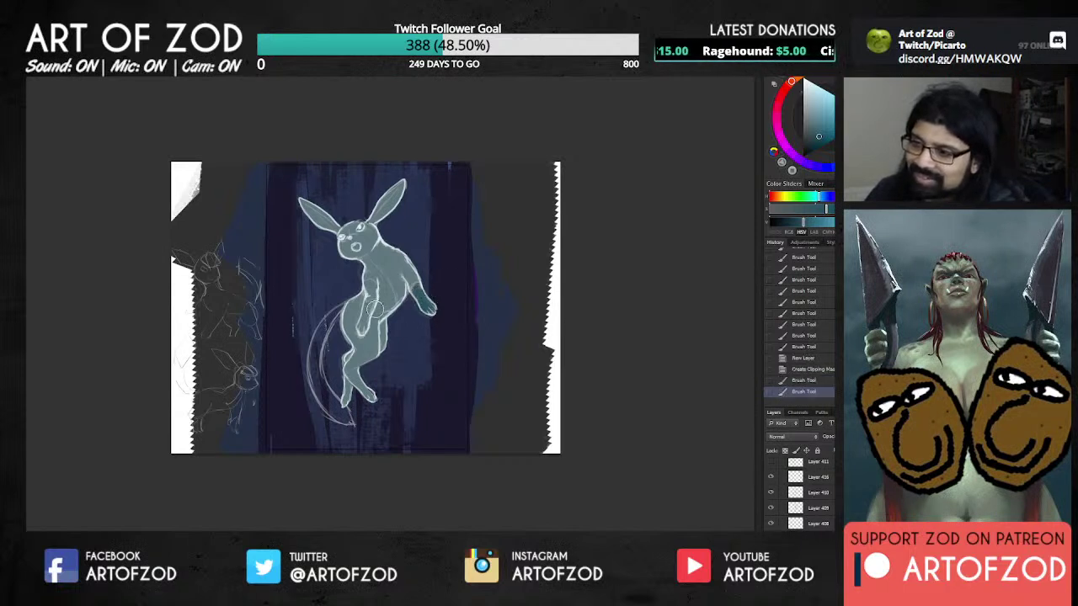
{"action": "left_click_drag", "start_coordinate": [364, 314], "coordinate": [361, 332]}
{"action": "mouse_move", "coordinate": [365, 316]}
{"action": "left_mouse_down"}
{"action": "mouse_move", "coordinate": [362, 328]}
{"action": "mouse_move", "coordinate": [372, 302]}
{"action": "left_mouse_up"}
{"action": "left_click_drag", "start_coordinate": [355, 370], "coordinate": [369, 392]}
{"action": "left_click_drag", "start_coordinate": [361, 383], "coordinate": [366, 392]}
{"action": "mouse_move", "coordinate": [359, 384]}
{"action": "left_mouse_down"}
{"action": "mouse_move", "coordinate": [355, 398]}
{"action": "mouse_move", "coordinate": [344, 388]}
{"action": "mouse_move", "coordinate": [353, 403]}
{"action": "mouse_move", "coordinate": [344, 384]}
{"action": "mouse_move", "coordinate": [362, 381]}
{"action": "mouse_move", "coordinate": [349, 379]}
{"action": "mouse_move", "coordinate": [358, 371]}
{"action": "left_mouse_up"}
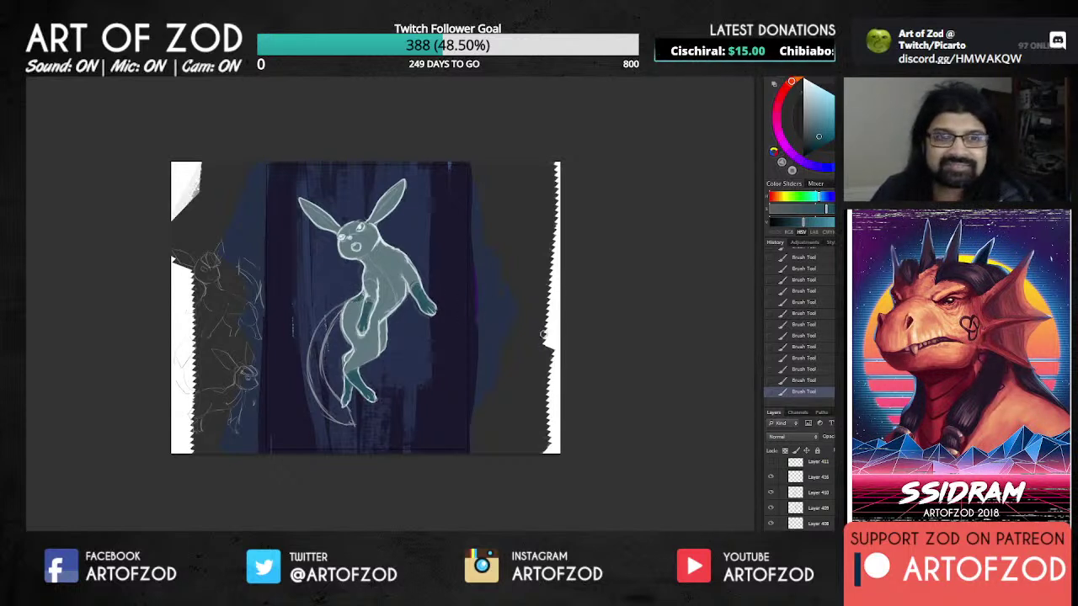
Step: Add another clipped layer below the teal markings and brush a lighter grey-blue over the face, both ears and the upper back
{"action": "key", "text": "ctrl+shift+alt+n"}
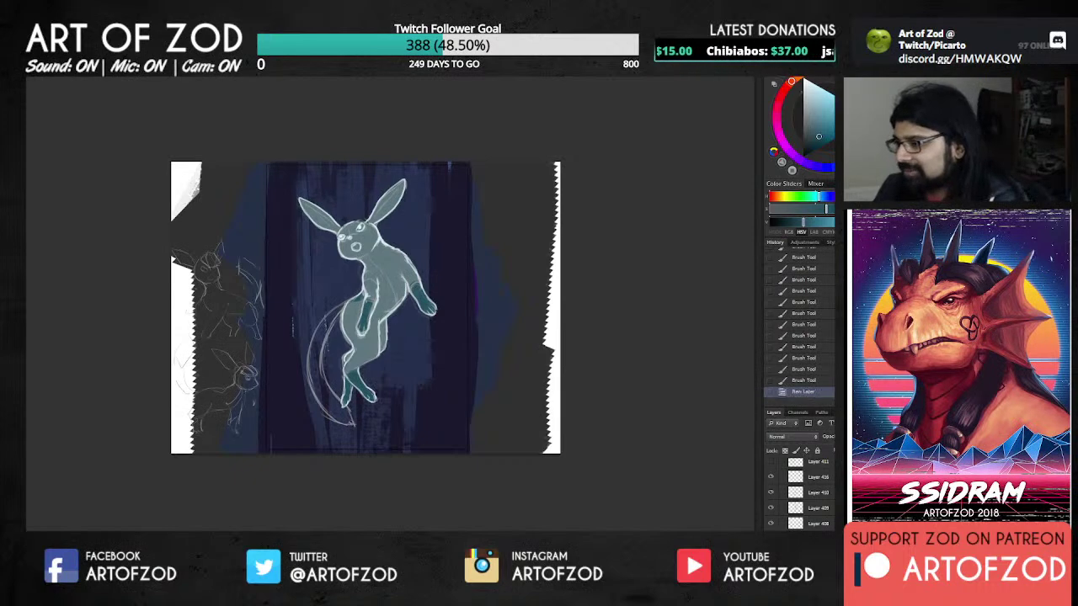
{"action": "key", "text": "ctrl+bracketleft"}
{"action": "left_click", "coordinate": [385, 250], "text": "alt"}
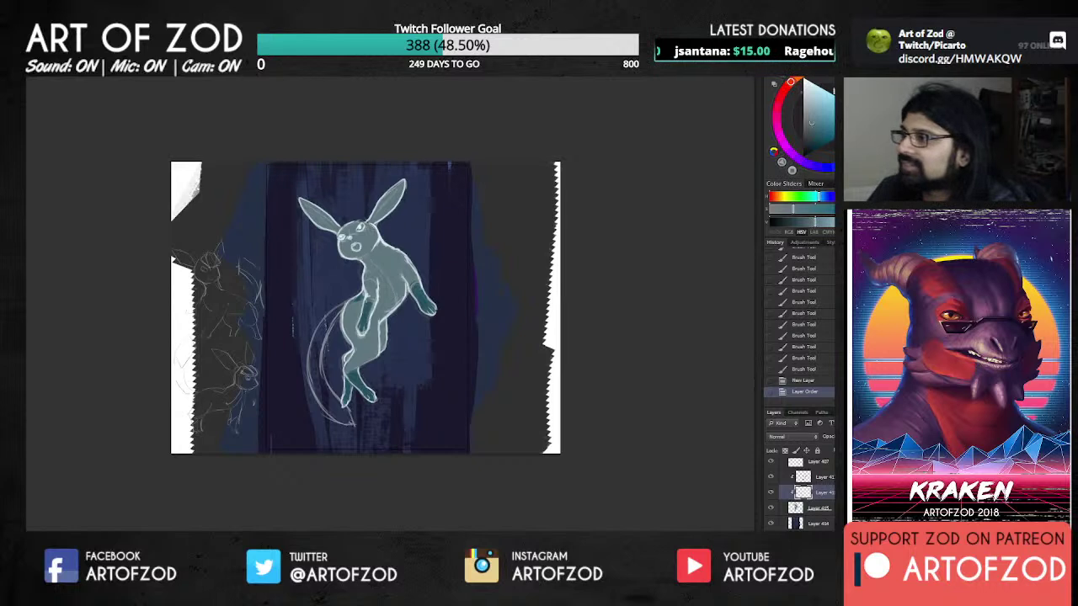
{"action": "left_click_drag", "start_coordinate": [346, 232], "coordinate": [357, 230]}
{"action": "key", "text": "bracketright"}
{"action": "left_click_drag", "start_coordinate": [394, 186], "coordinate": [368, 213]}
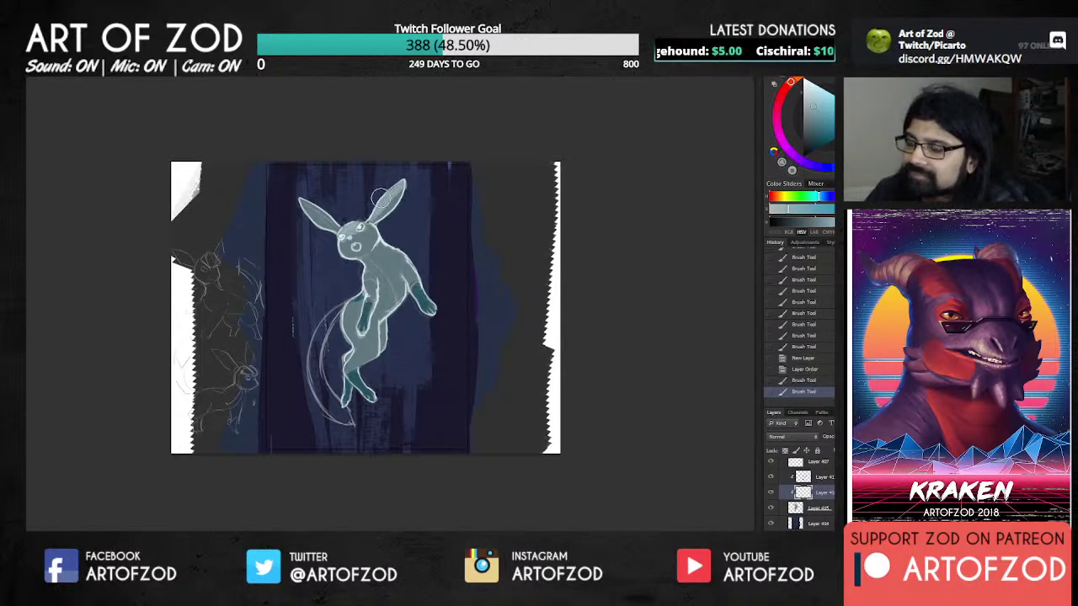
{"action": "left_click_drag", "start_coordinate": [304, 197], "coordinate": [325, 208]}
{"action": "mouse_move", "coordinate": [383, 224]}
{"action": "left_mouse_down"}
{"action": "mouse_move", "coordinate": [392, 245]}
{"action": "mouse_move", "coordinate": [344, 313]}
{"action": "mouse_move", "coordinate": [362, 299]}
{"action": "mouse_move", "coordinate": [371, 268]}
{"action": "mouse_move", "coordinate": [398, 265]}
{"action": "left_mouse_up"}
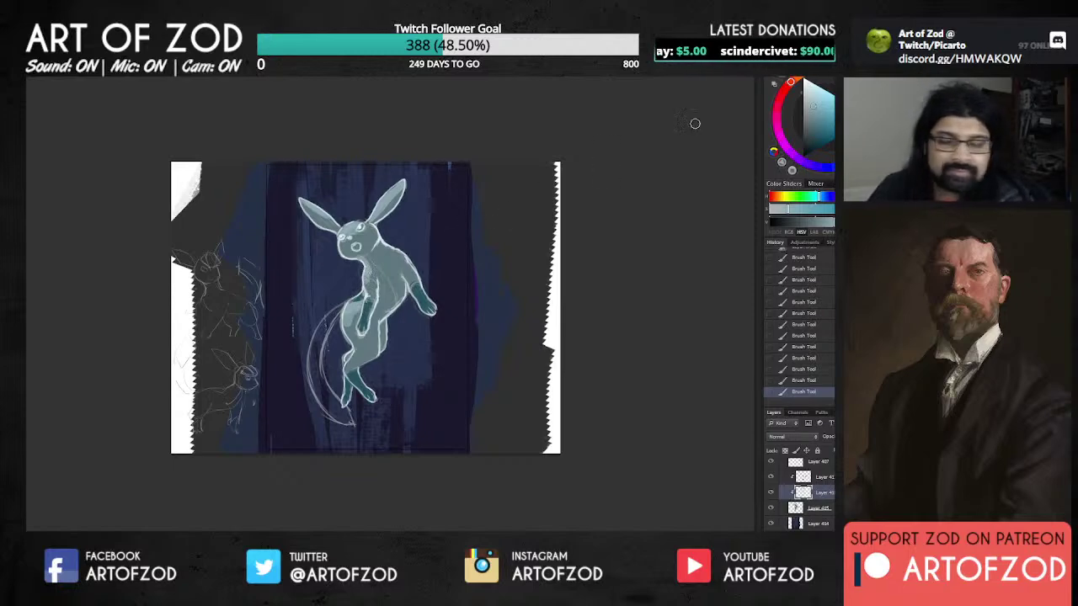
Step: Brush paler blue highlights onto the figure and blend the haunch with a tone sampled from it
{"action": "left_click", "coordinate": [813, 88]}
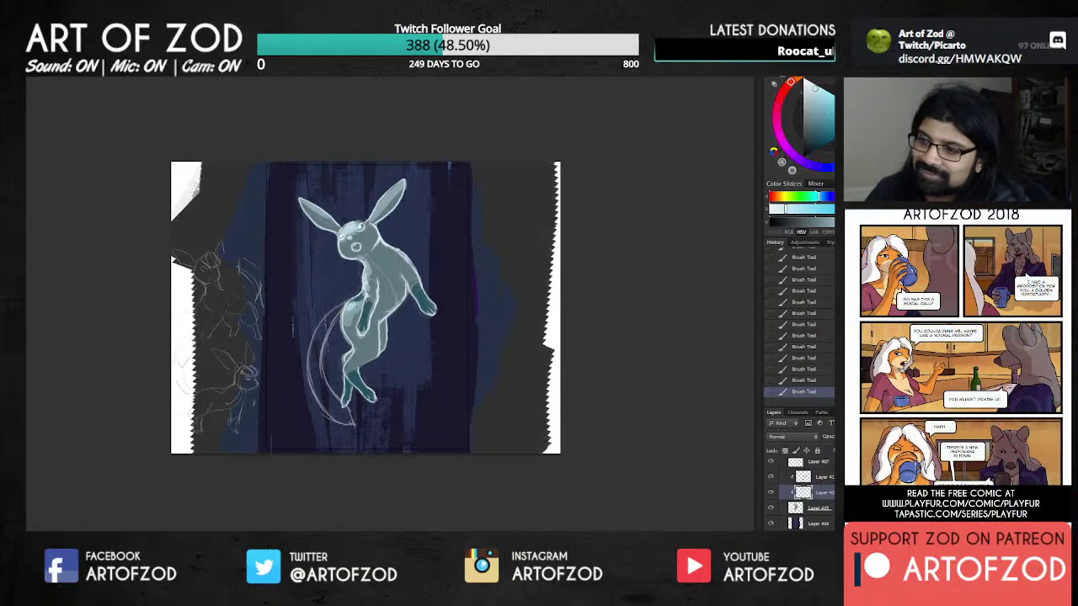
{"action": "left_click", "coordinate": [347, 308], "text": "alt"}
{"action": "left_click_drag", "start_coordinate": [347, 319], "coordinate": [352, 308]}
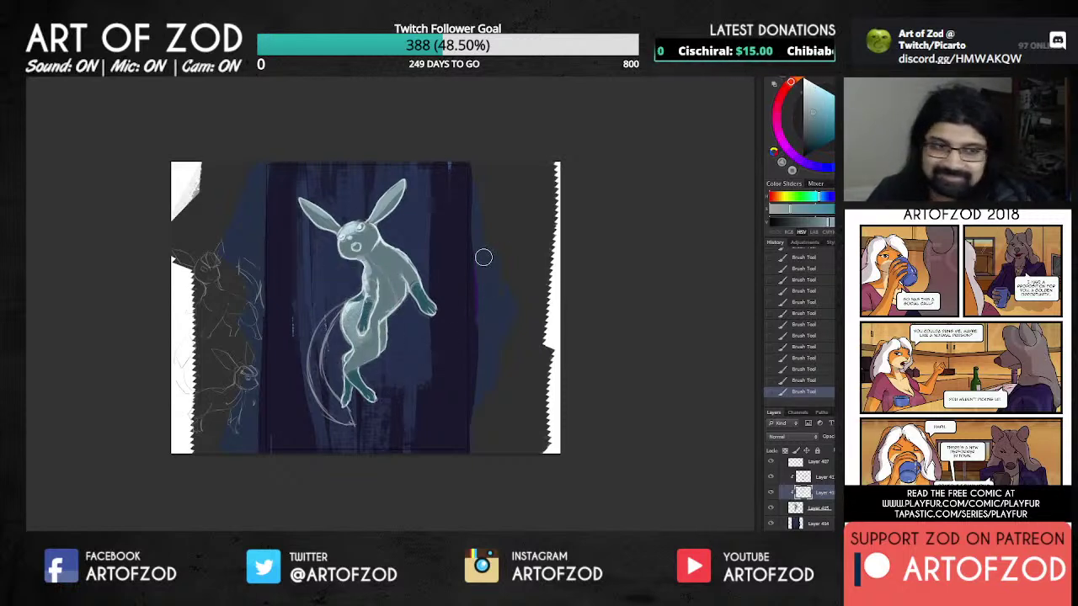
Step: Shade the belly and chest with darker blue-grey, sampling tones from the background and the figure to blend
{"action": "left_click", "coordinate": [811, 131]}
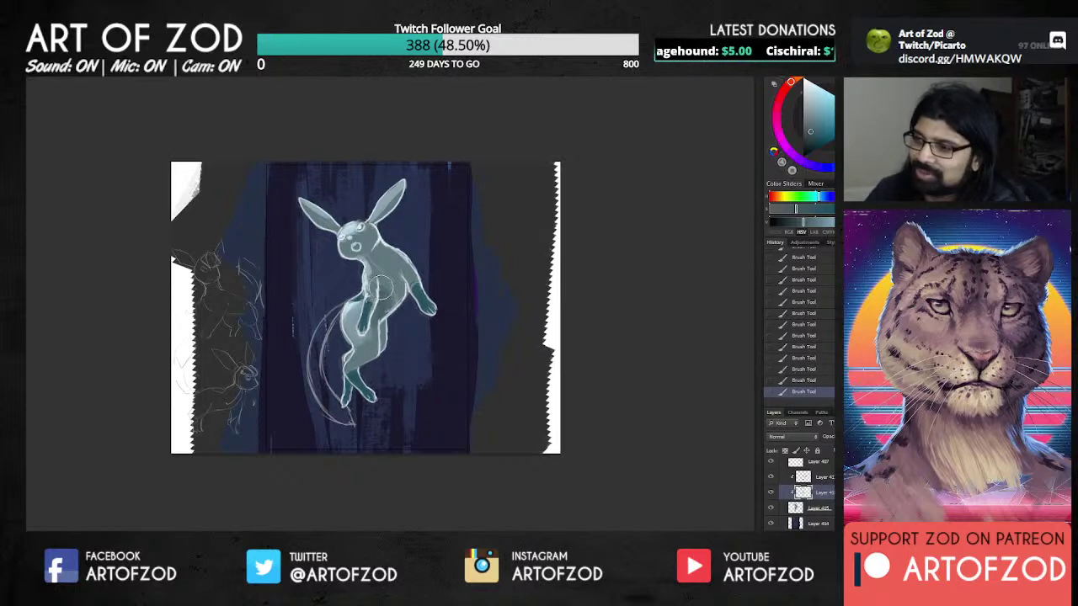
{"action": "left_click", "coordinate": [429, 340], "text": "alt"}
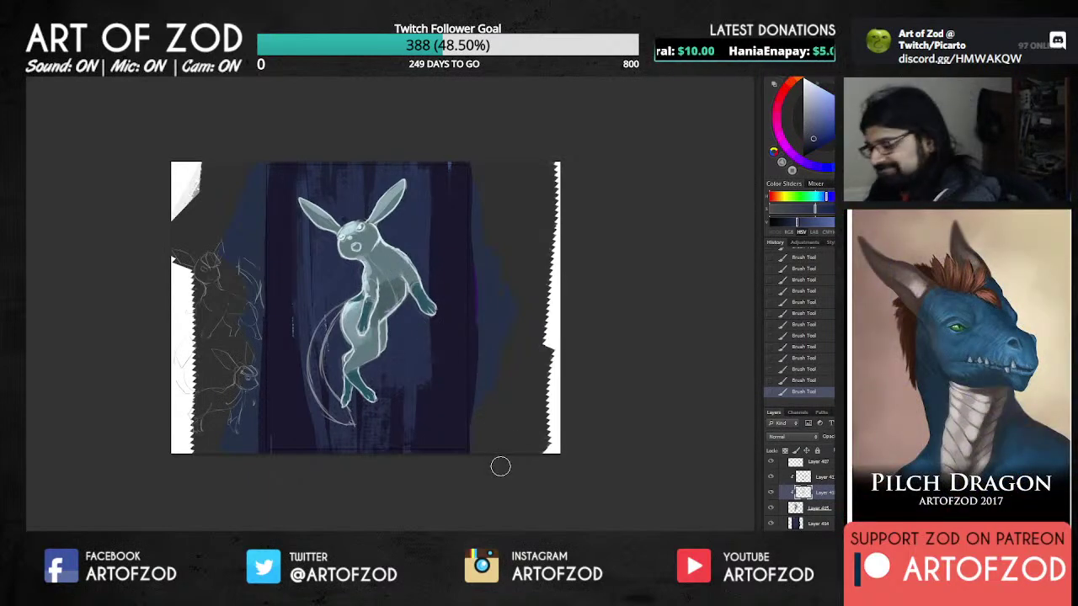
{"action": "left_click", "coordinate": [388, 292], "text": "alt"}
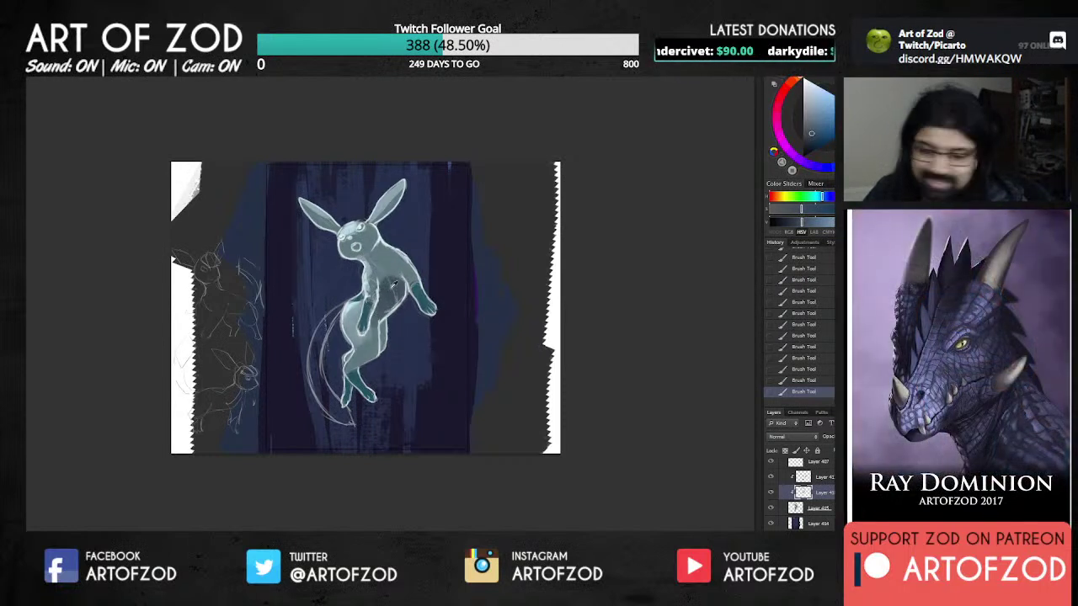
{"action": "left_click", "coordinate": [391, 294], "text": "alt"}
{"action": "left_click", "coordinate": [388, 292], "text": "alt"}
{"action": "left_click", "coordinate": [385, 291], "text": "alt"}
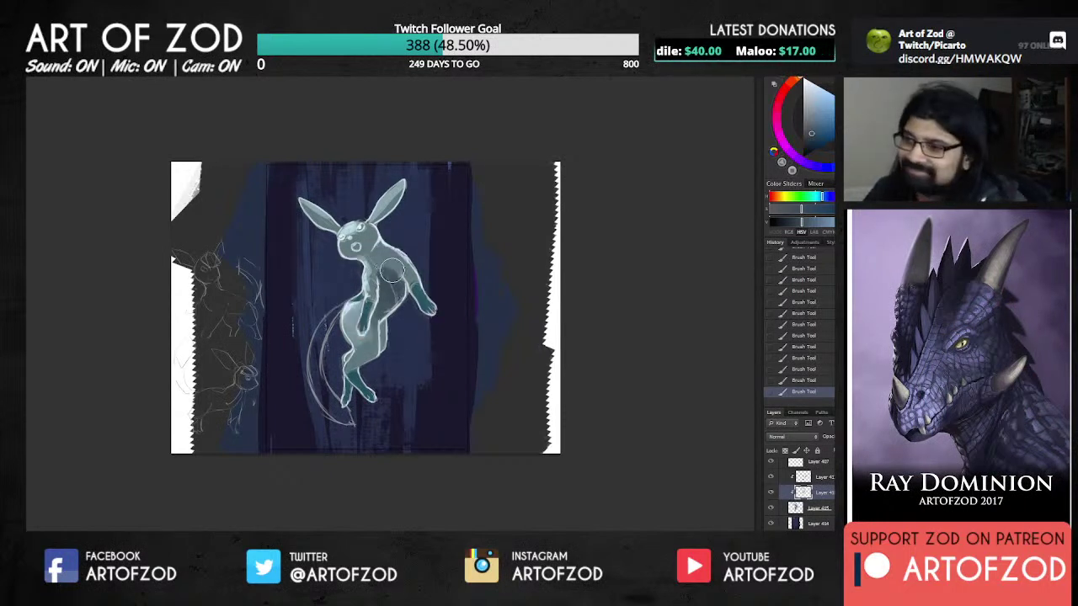
{"action": "left_click", "coordinate": [393, 267], "text": "alt"}
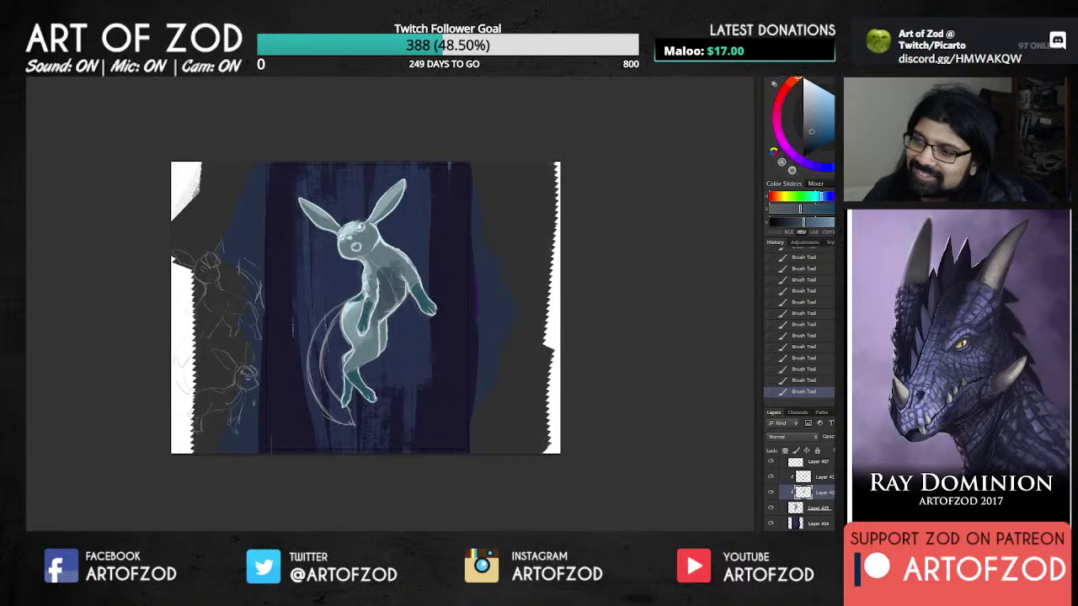
Step: Blend the shading on the chest, belly and haunch with tones sampled from the figure
{"action": "left_click", "coordinate": [376, 259], "text": "alt"}
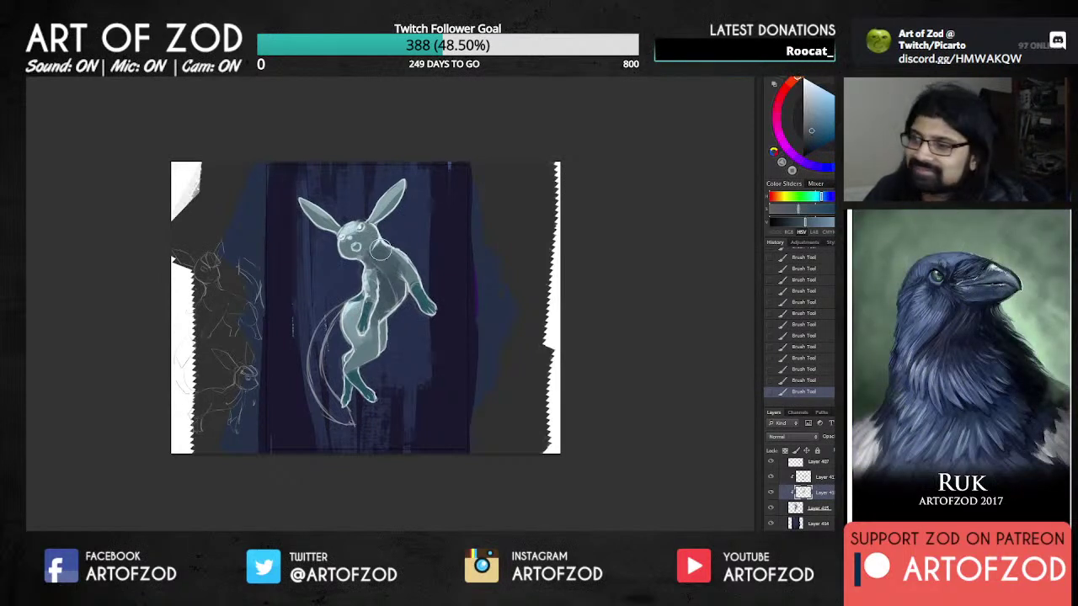
{"action": "left_click", "coordinate": [383, 329], "text": "alt"}
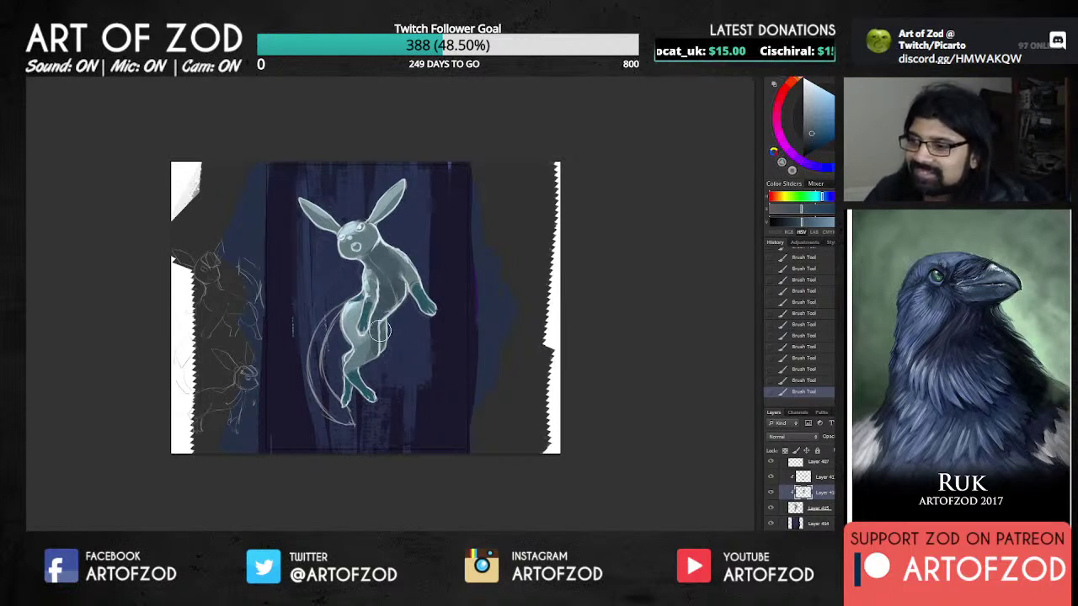
{"action": "left_click", "coordinate": [372, 339], "text": "alt"}
{"action": "left_click", "coordinate": [376, 317], "text": "alt"}
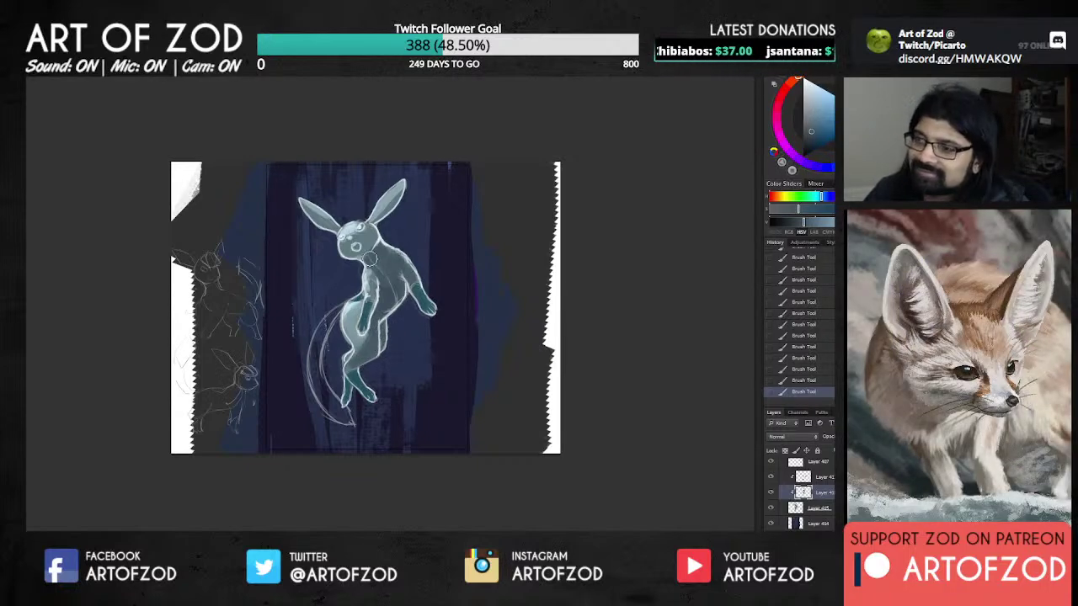
Step: Brush pale blue over the face and blend its edge toward the neck with tones sampled from the head
{"action": "left_click", "coordinate": [390, 205], "text": "alt"}
{"action": "left_click", "coordinate": [367, 238], "text": "alt"}
{"action": "left_click", "coordinate": [345, 233], "text": "alt"}
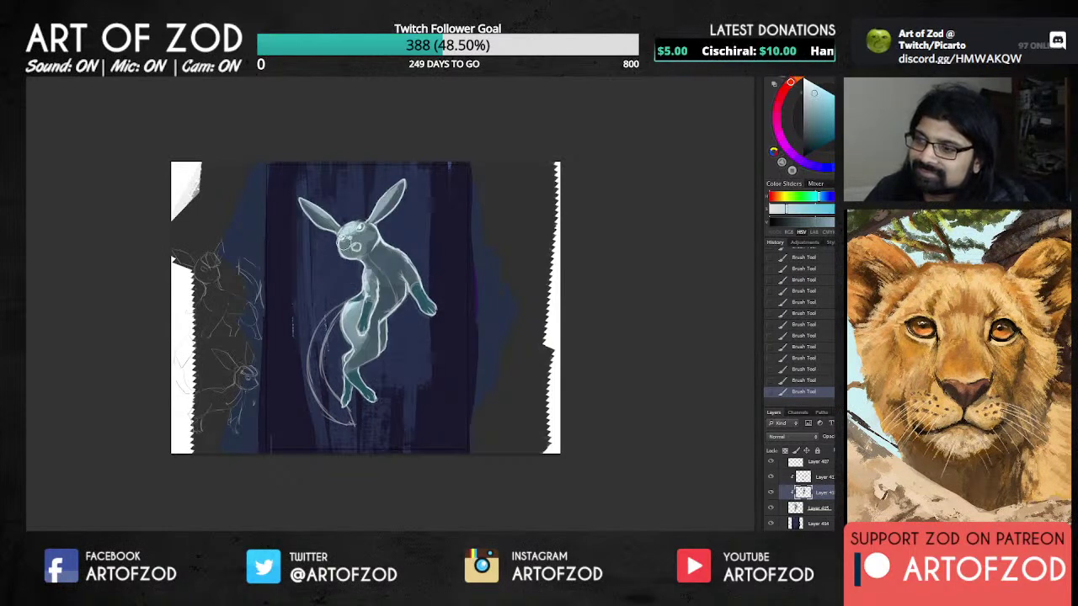
{"action": "left_click_drag", "start_coordinate": [355, 247], "coordinate": [365, 231]}
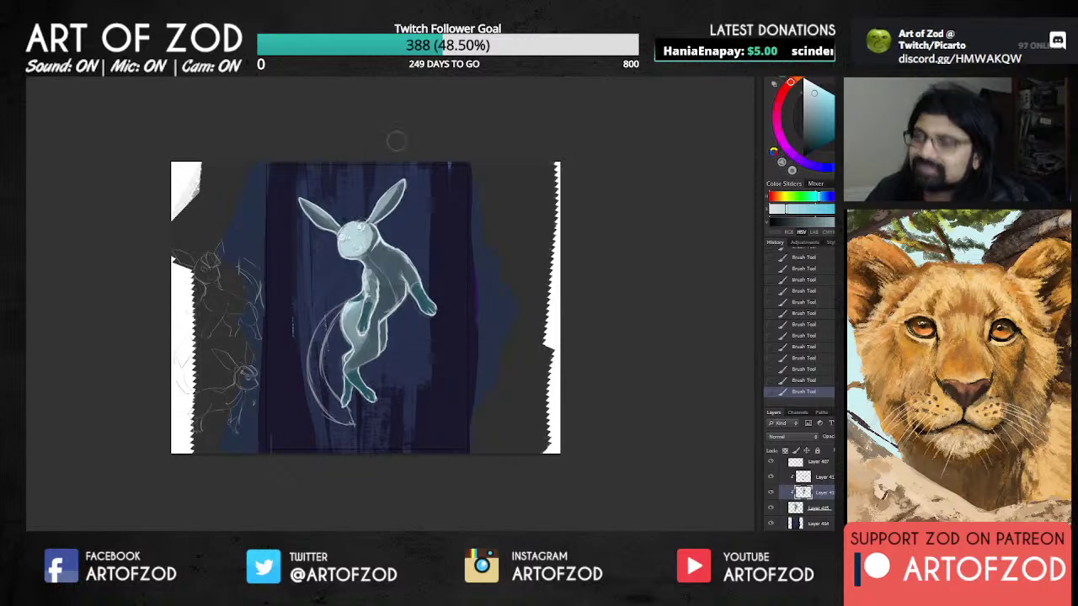
{"action": "left_click", "coordinate": [378, 239], "text": "alt"}
{"action": "left_click", "coordinate": [366, 242], "text": "alt"}
{"action": "left_click_drag", "start_coordinate": [365, 245], "coordinate": [368, 258]}
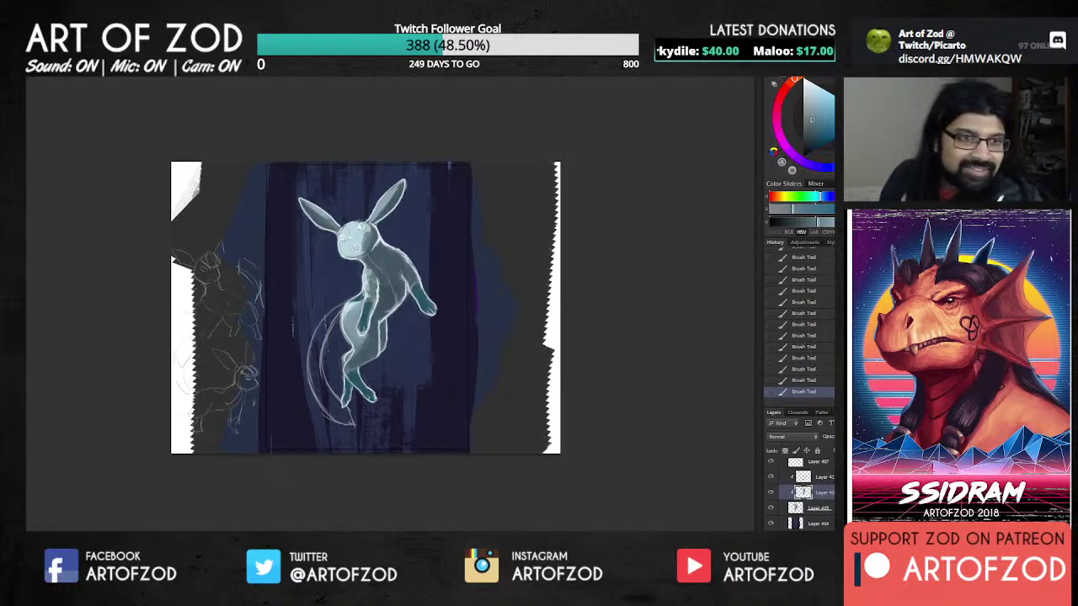
Step: Add a new unclipped layer directly below the figure's base layer for the tail
{"action": "left_click", "coordinate": [353, 319], "text": "alt"}
{"action": "left_click", "coordinate": [832, 508]}
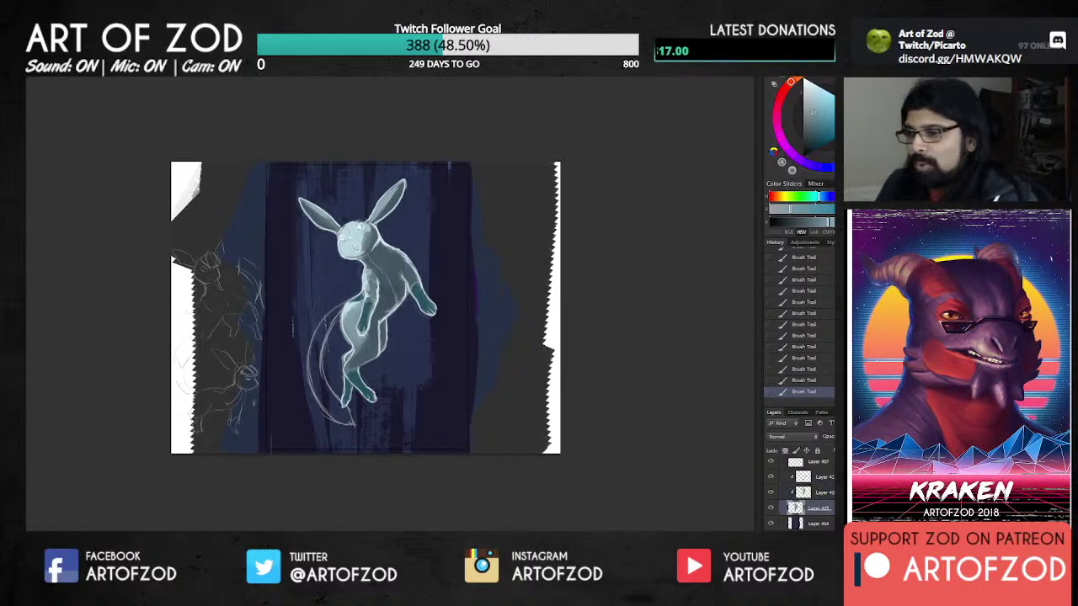
{"action": "left_click", "coordinate": [769, 477]}
{"action": "left_click", "coordinate": [769, 478]}
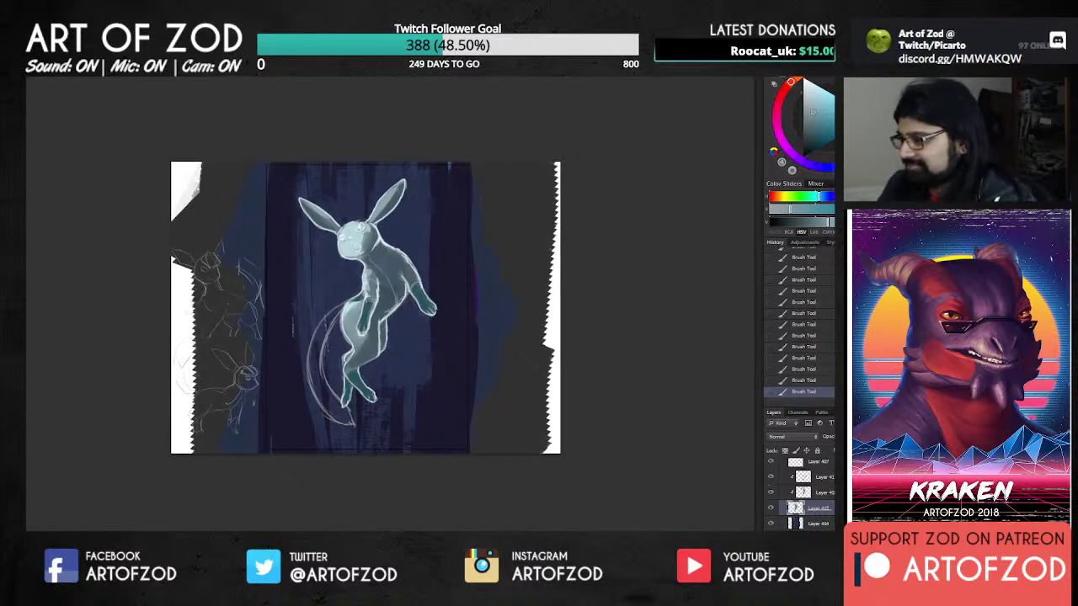
{"action": "key", "text": "ctrl+shift+alt+n"}
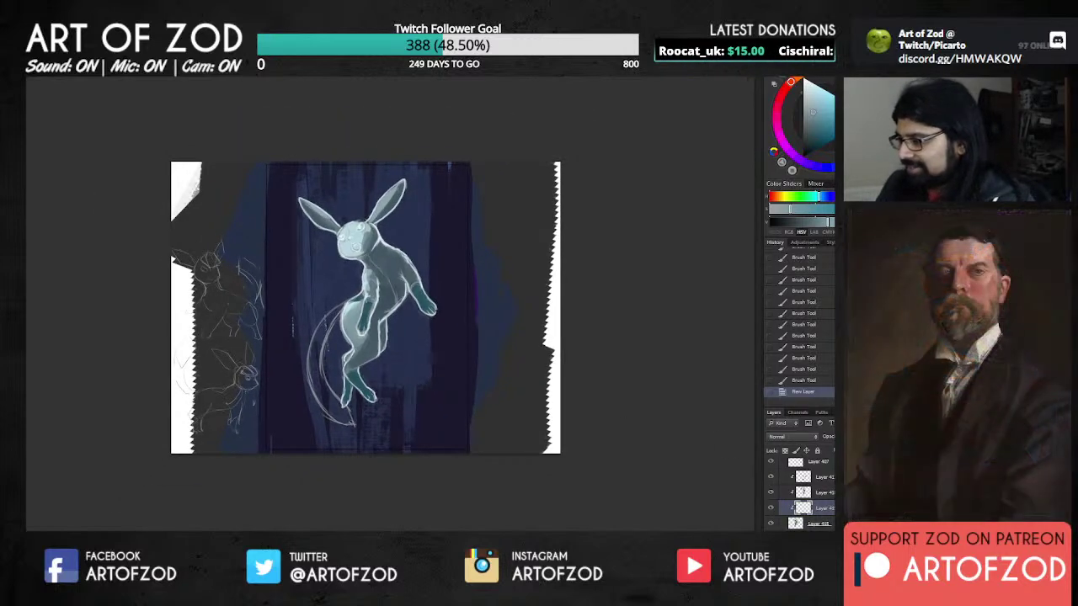
{"action": "key", "text": "ctrl+["}
{"action": "key", "text": "ctrl+equal"}
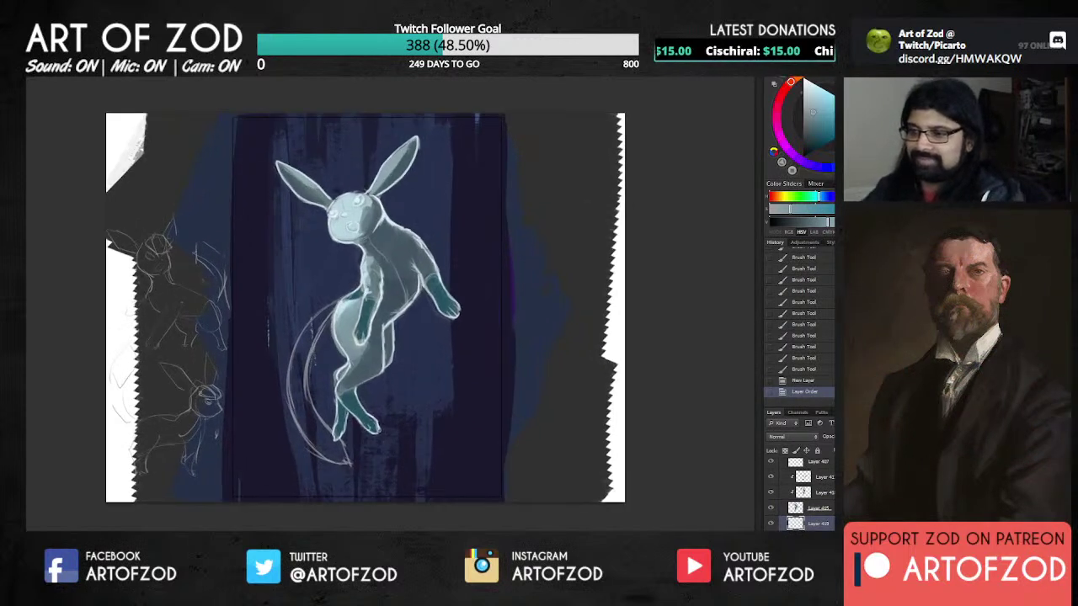
Step: Block in the curved tail inside its sketch lines with a light grey-blue sampled from the haunch
{"action": "left_click", "coordinate": [343, 308], "text": "alt"}
{"action": "left_click_drag", "start_coordinate": [320, 330], "coordinate": [303, 367]}
{"action": "mouse_move", "coordinate": [322, 310]}
{"action": "left_mouse_down"}
{"action": "mouse_move", "coordinate": [300, 374]}
{"action": "mouse_move", "coordinate": [317, 337]}
{"action": "mouse_move", "coordinate": [296, 362]}
{"action": "left_mouse_up"}
{"action": "mouse_move", "coordinate": [330, 310]}
{"action": "left_mouse_down"}
{"action": "mouse_move", "coordinate": [310, 335]}
{"action": "mouse_move", "coordinate": [304, 416]}
{"action": "left_mouse_up"}
{"action": "left_click_drag", "start_coordinate": [294, 379], "coordinate": [314, 426]}
{"action": "mouse_move", "coordinate": [291, 351]}
{"action": "left_mouse_down"}
{"action": "mouse_move", "coordinate": [318, 443]}
{"action": "mouse_move", "coordinate": [305, 420]}
{"action": "left_mouse_up"}
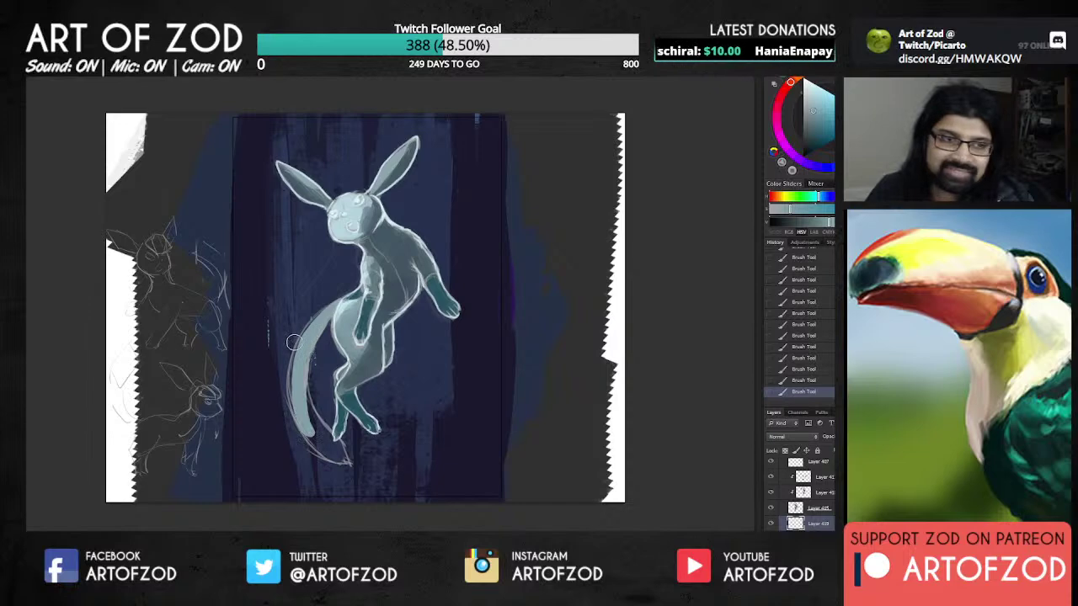
{"action": "left_click_drag", "start_coordinate": [304, 359], "coordinate": [316, 429]}
{"action": "left_click_drag", "start_coordinate": [312, 389], "coordinate": [330, 440]}
{"action": "left_click_drag", "start_coordinate": [293, 367], "coordinate": [296, 402]}
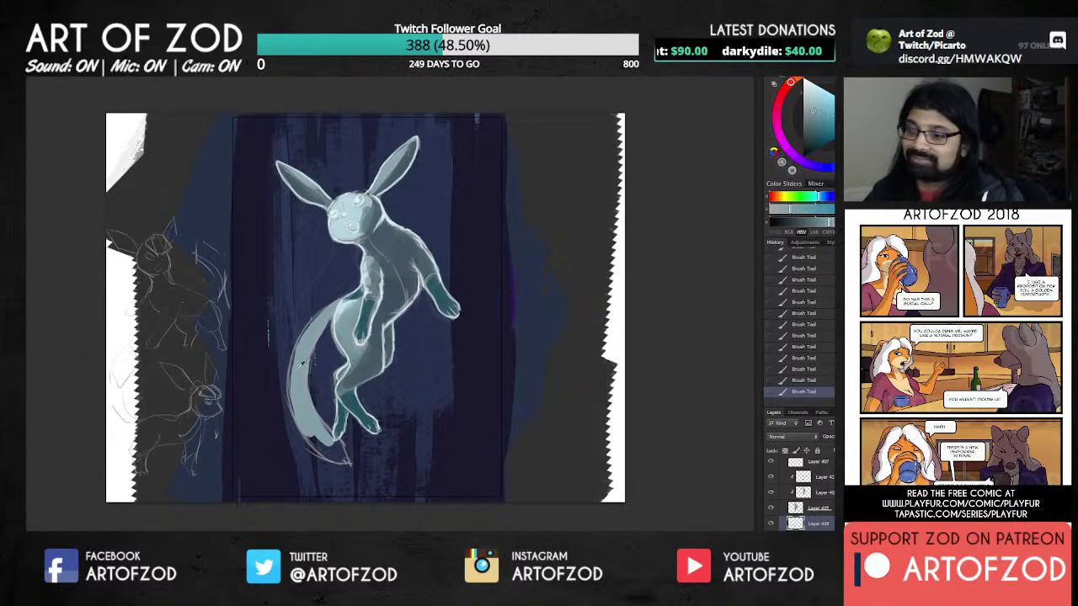
{"action": "left_click_drag", "start_coordinate": [298, 341], "coordinate": [289, 384]}
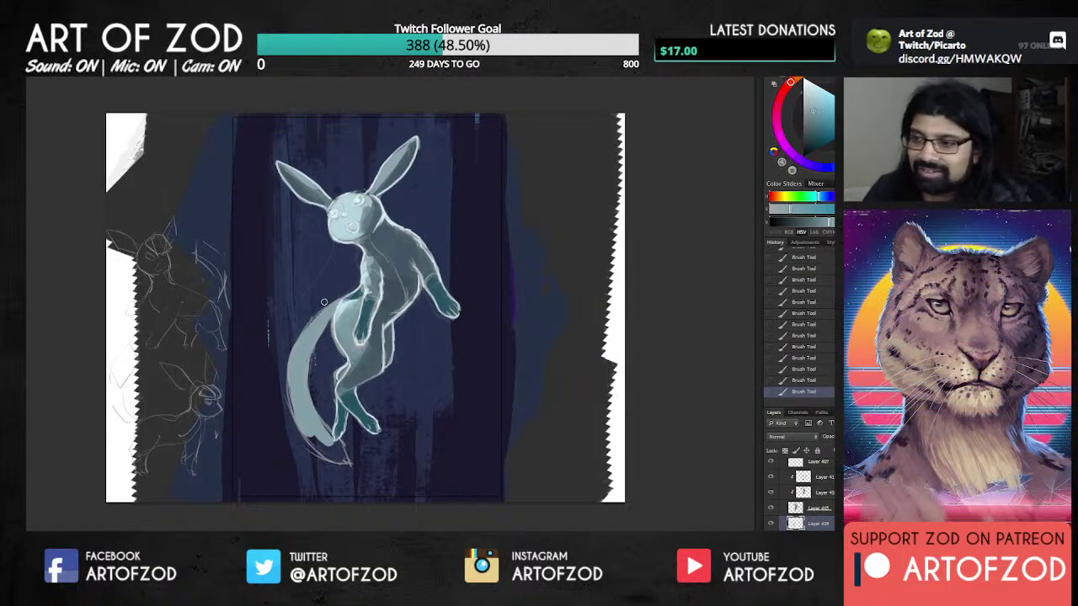
Step: Erase the excess paint along the lower outer edge of the tail
{"action": "key", "text": "e"}
{"action": "left_click_drag", "start_coordinate": [301, 432], "coordinate": [295, 415]}
{"action": "mouse_move", "coordinate": [300, 432]}
{"action": "left_mouse_down"}
{"action": "mouse_move", "coordinate": [323, 460]}
{"action": "mouse_move", "coordinate": [296, 424]}
{"action": "left_mouse_up"}
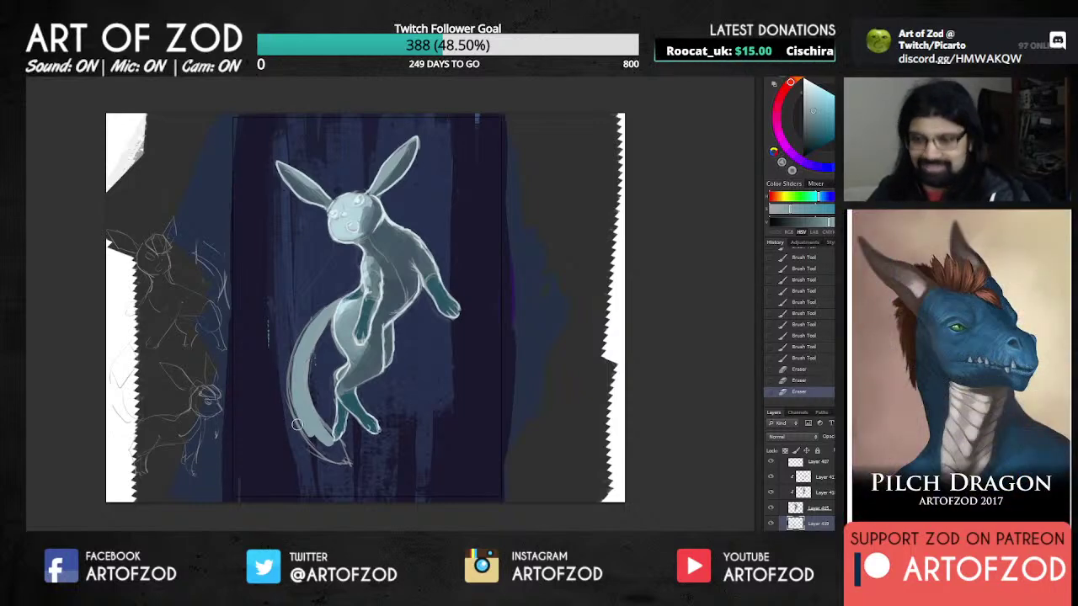
Step: Extend the grey-blue fill down to the pointed tail tip and even out the tail's outer curve with sampled tones
{"action": "left_click_drag", "start_coordinate": [310, 426], "coordinate": [336, 455]}
{"action": "mouse_move", "coordinate": [290, 389]}
{"action": "left_mouse_down"}
{"action": "mouse_move", "coordinate": [305, 432]}
{"action": "mouse_move", "coordinate": [345, 462]}
{"action": "left_mouse_up"}
{"action": "left_click_drag", "start_coordinate": [318, 414], "coordinate": [346, 461]}
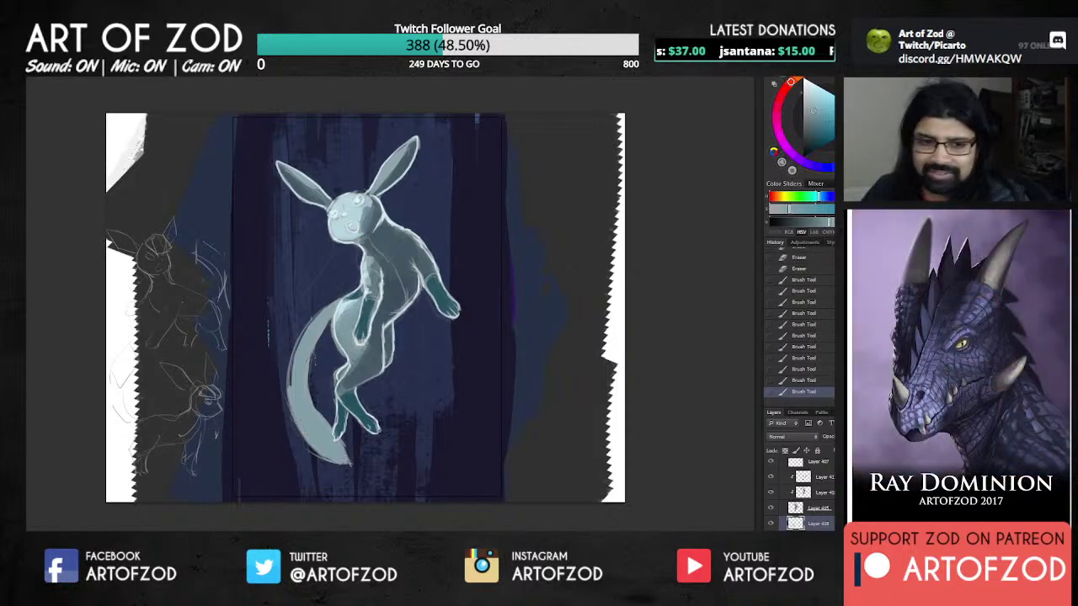
{"action": "left_click", "coordinate": [302, 418], "text": "alt"}
{"action": "mouse_move", "coordinate": [300, 425]}
{"action": "left_mouse_down"}
{"action": "mouse_move", "coordinate": [308, 443]}
{"action": "mouse_move", "coordinate": [349, 463]}
{"action": "left_mouse_up"}
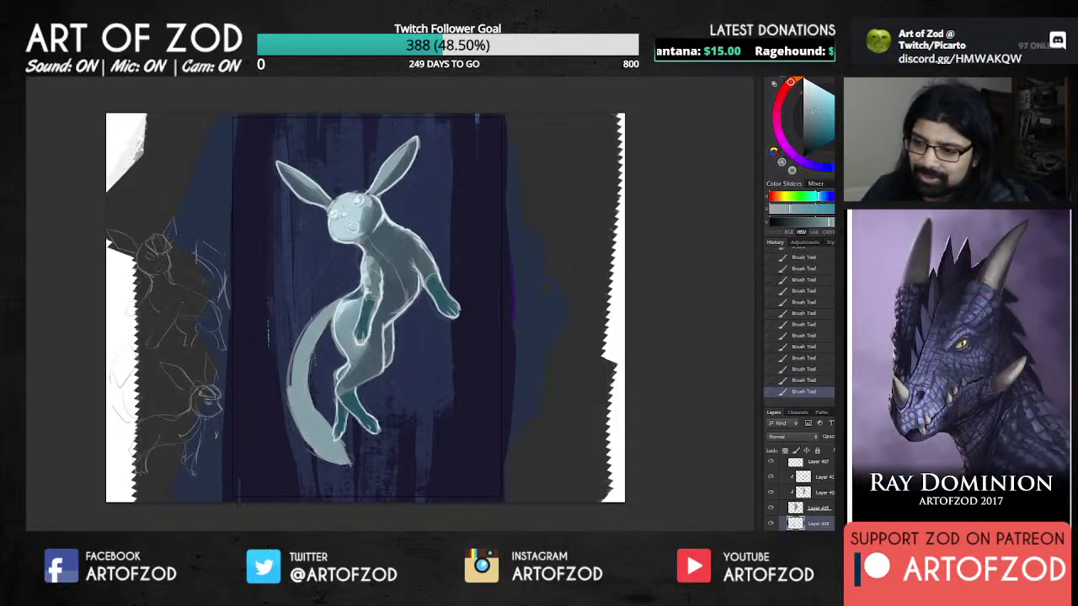
{"action": "left_click_drag", "start_coordinate": [295, 352], "coordinate": [291, 385]}
{"action": "left_click", "coordinate": [295, 374], "text": "alt"}
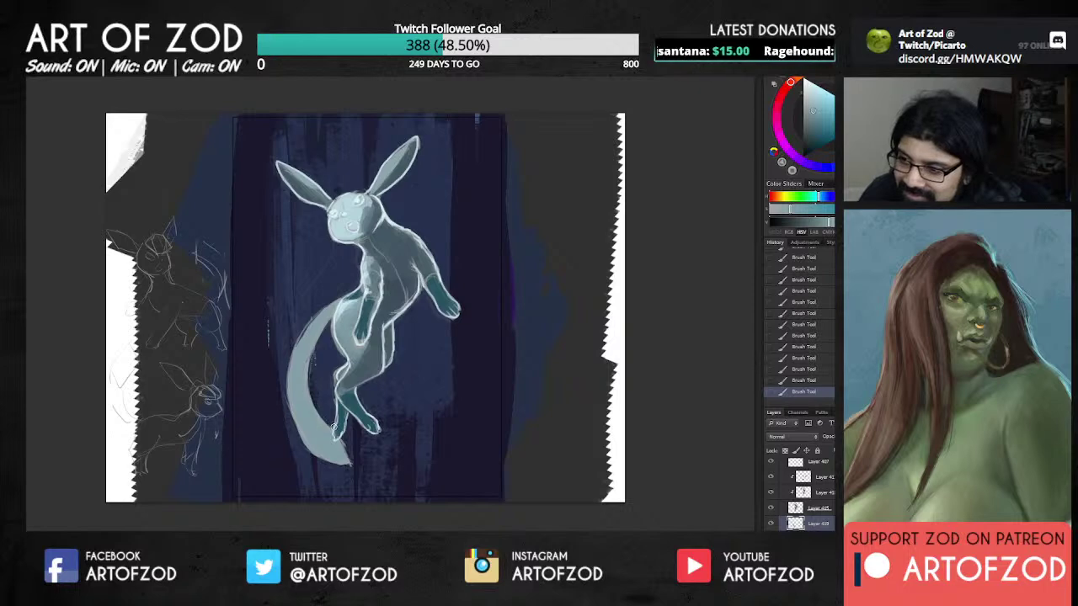
{"action": "left_click_drag", "start_coordinate": [333, 416], "coordinate": [349, 454]}
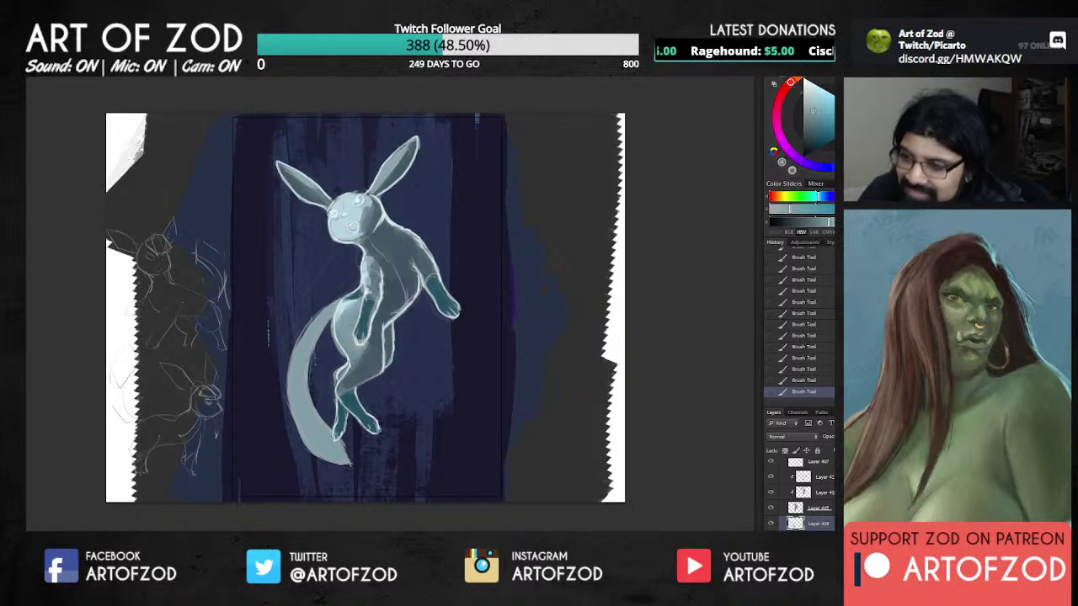
Step: Trim the tail's outer curve and tip with the eraser, undoing strokes that miss the shape
{"action": "left_click_drag", "start_coordinate": [283, 376], "coordinate": [310, 452]}
{"action": "key", "text": "ctrl+z"}
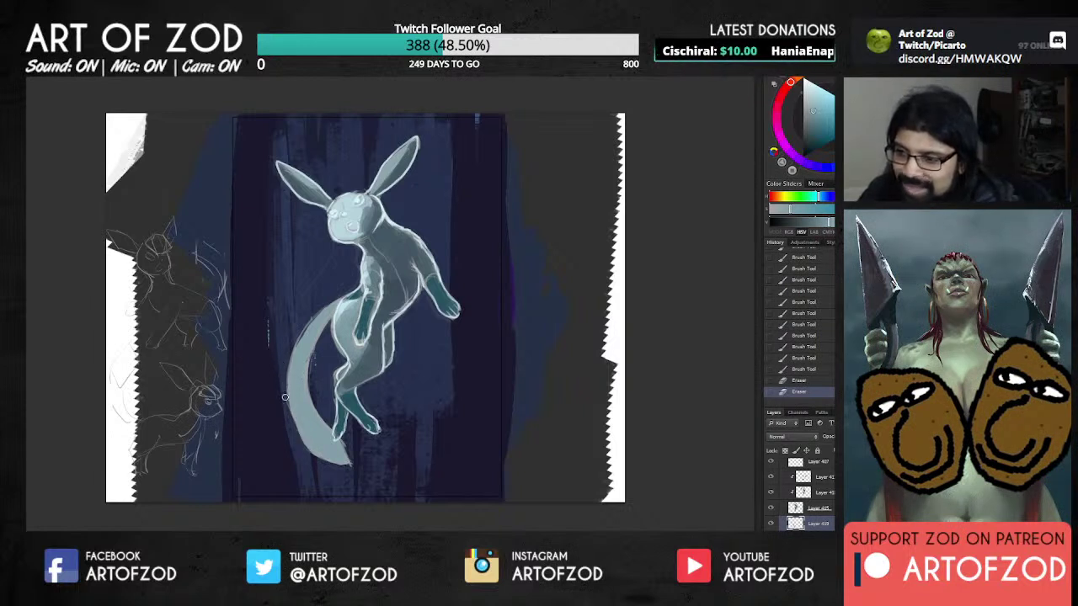
{"action": "left_click_drag", "start_coordinate": [285, 387], "coordinate": [316, 457]}
{"action": "key", "text": "ctrl+z"}
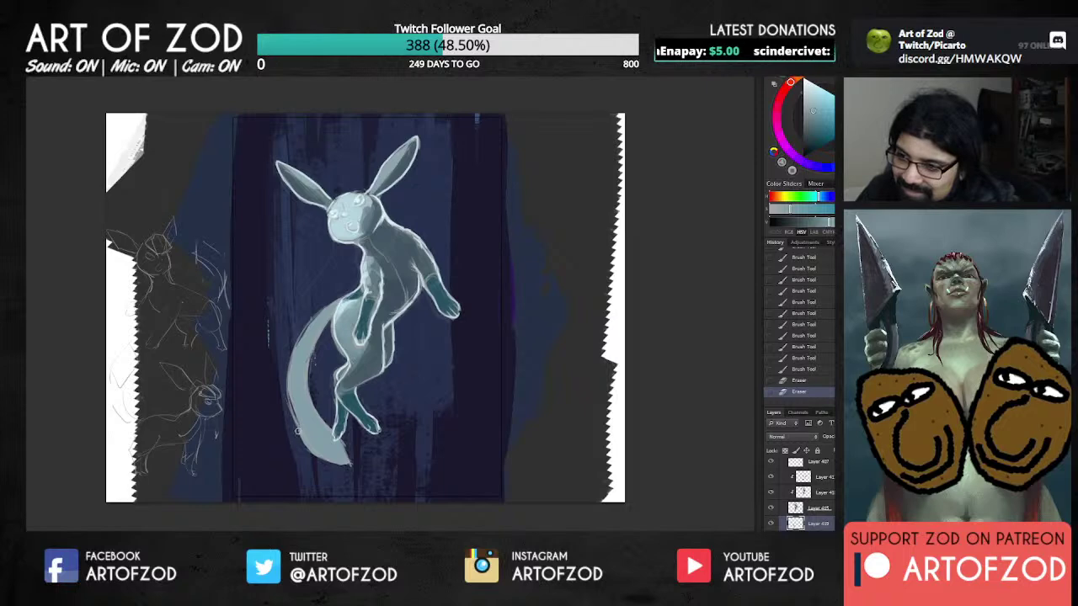
{"action": "left_click", "coordinate": [336, 478]}
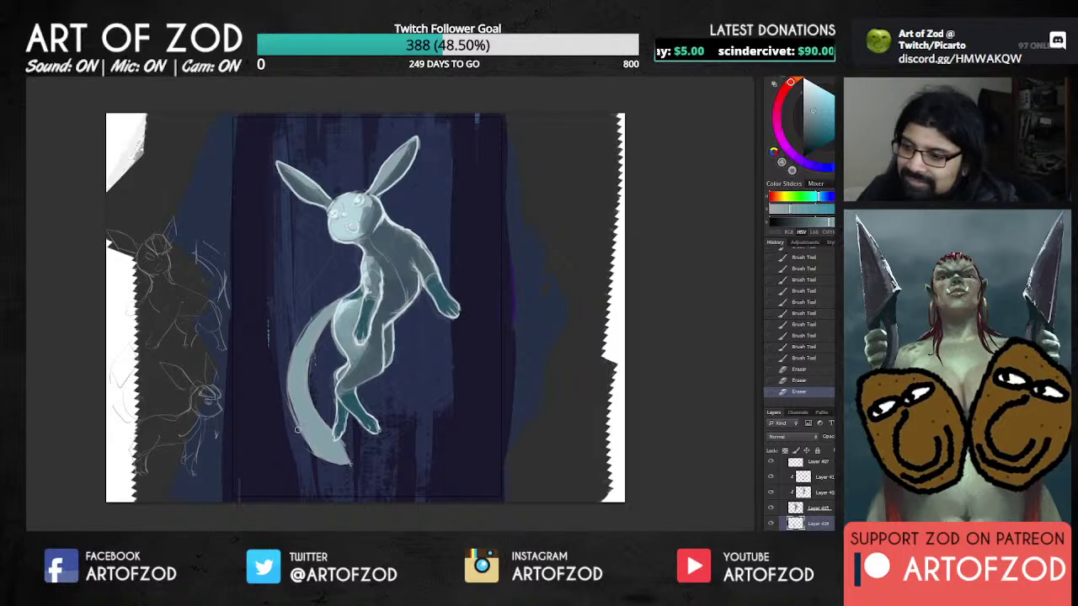
{"action": "left_click", "coordinate": [368, 473]}
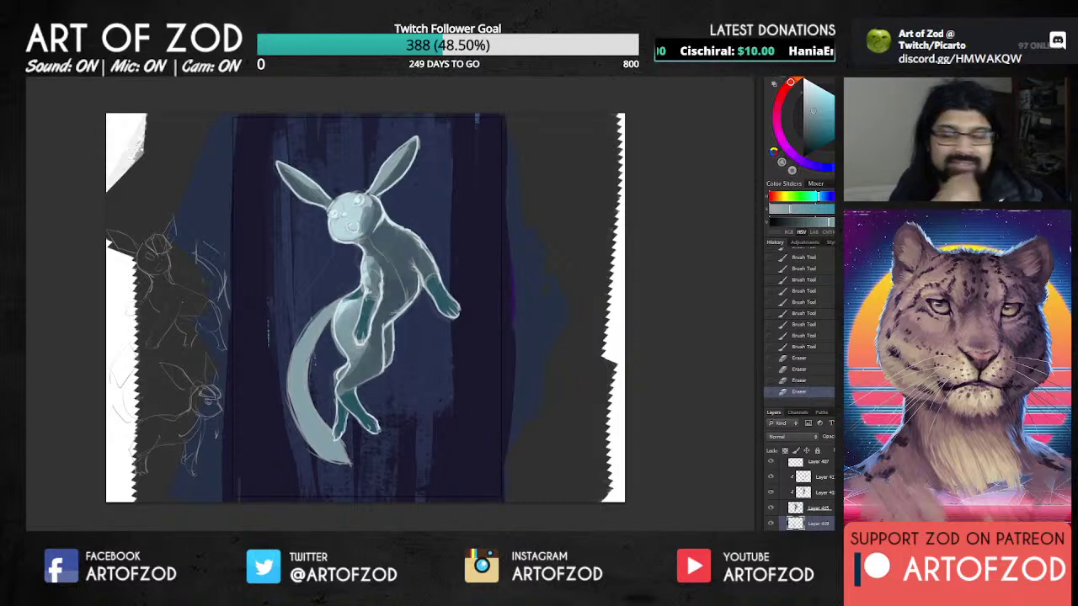
Step: Find the layer holding the tail's sketch lines by toggling layer visibility, and lower its opacity
{"action": "left_click", "coordinate": [768, 523]}
{"action": "left_click", "coordinate": [769, 523]}
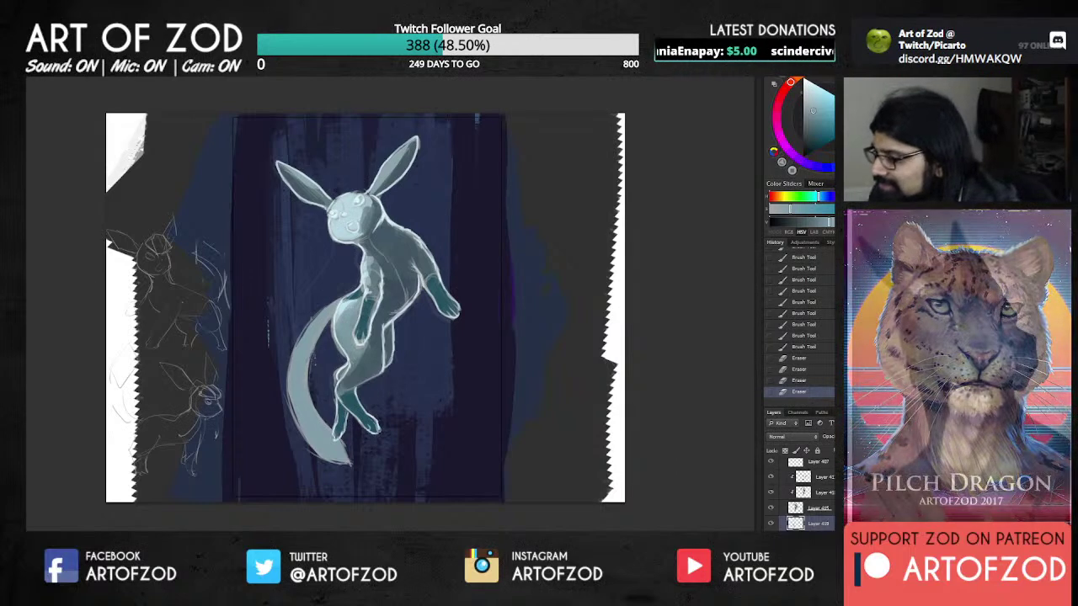
{"action": "scroll", "coordinate": [771, 514], "scroll_direction": "up", "scroll_amount": 2}
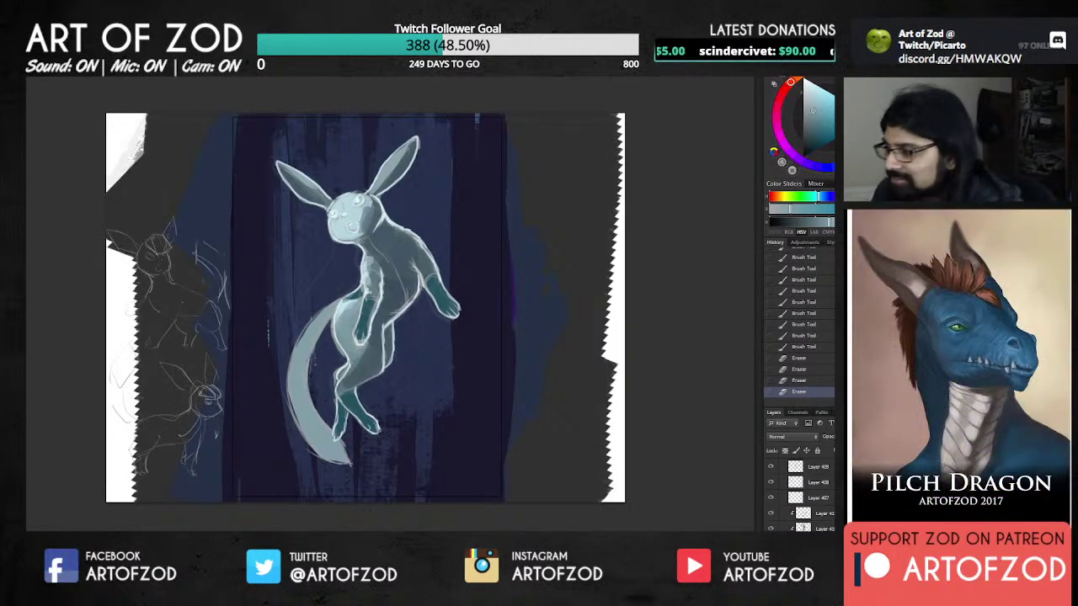
{"action": "scroll", "coordinate": [789, 499], "scroll_direction": "up", "scroll_amount": 2}
{"action": "left_click", "coordinate": [770, 496]}
{"action": "left_click", "coordinate": [771, 496]}
{"action": "left_click", "coordinate": [772, 510]}
{"action": "left_click", "coordinate": [772, 511]}
{"action": "left_click", "coordinate": [772, 511]}
{"action": "left_click", "coordinate": [810, 510]}
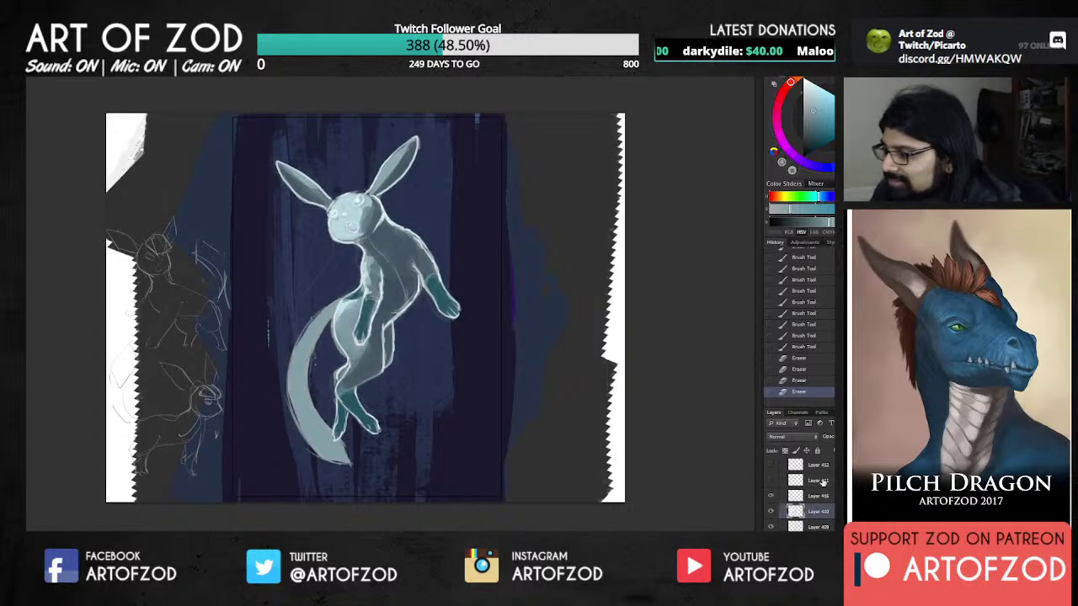
{"action": "left_click_drag", "start_coordinate": [830, 437], "coordinate": [811, 437]}
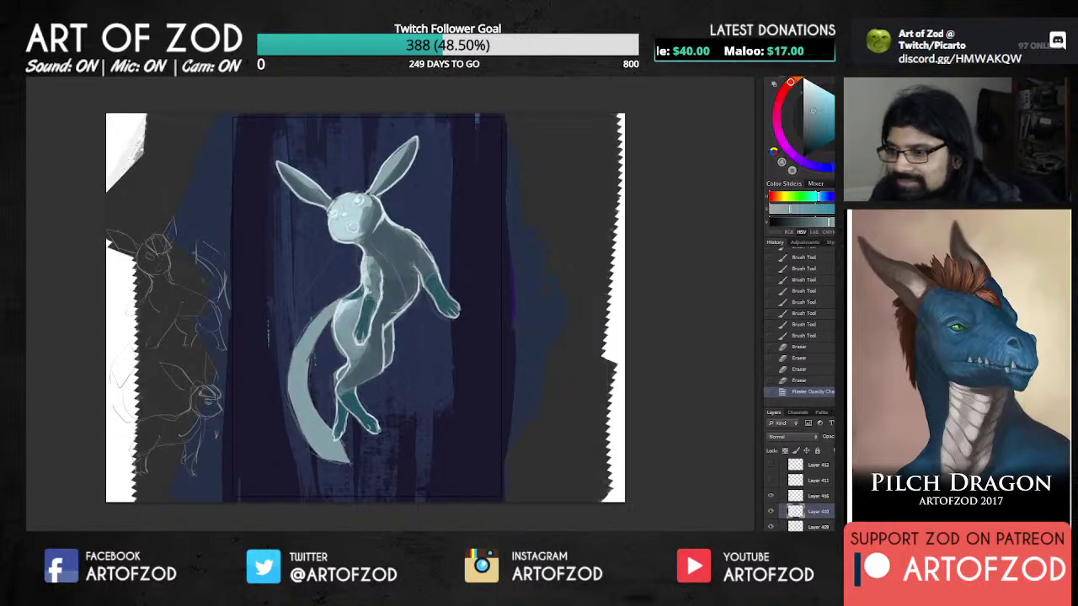
Step: Refine the inner and outer edges of the tail on its own layer with the eraser and brush
{"action": "scroll", "coordinate": [800, 501], "scroll_direction": "down", "scroll_amount": 4}
{"action": "scroll", "coordinate": [800, 497], "scroll_direction": "down", "scroll_amount": 1}
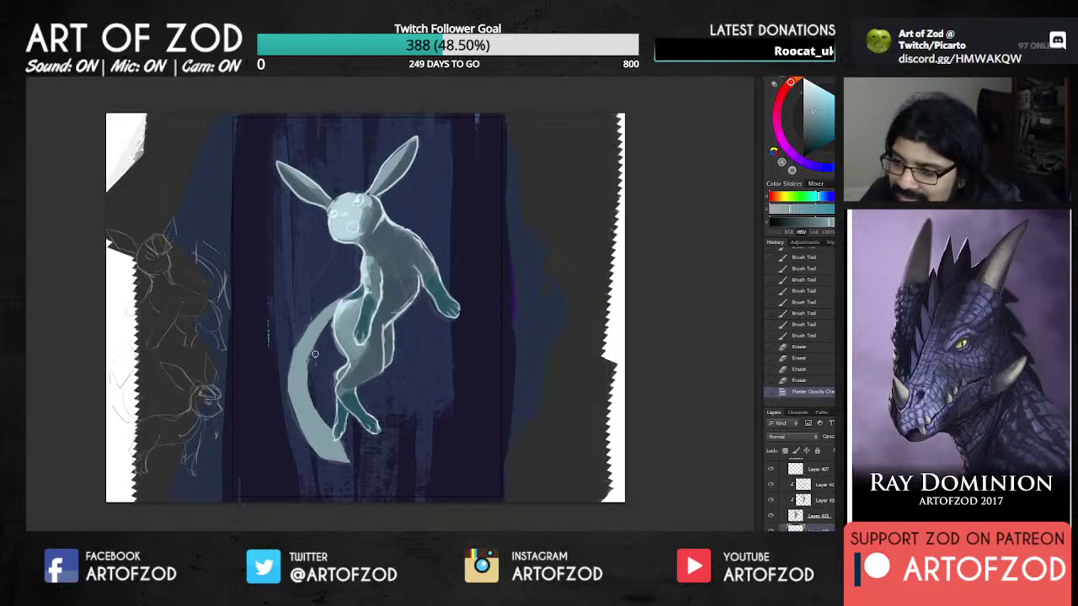
{"action": "mouse_move", "coordinate": [315, 353]}
{"action": "left_mouse_down"}
{"action": "mouse_move", "coordinate": [313, 381]}
{"action": "mouse_move", "coordinate": [286, 396]}
{"action": "mouse_move", "coordinate": [287, 410]}
{"action": "left_mouse_up"}
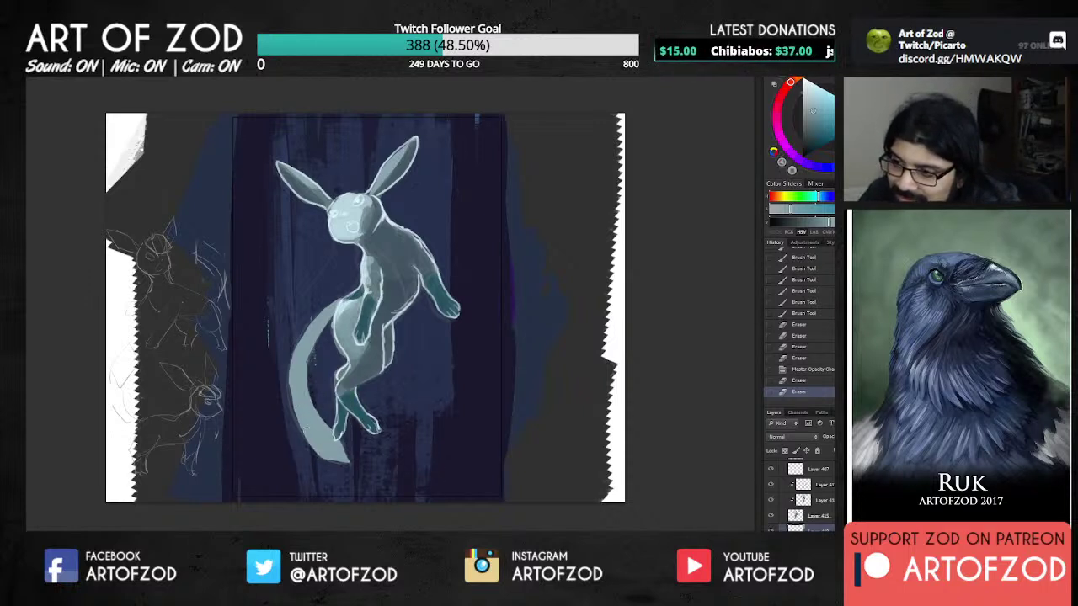
{"action": "left_click_drag", "start_coordinate": [294, 354], "coordinate": [291, 404]}
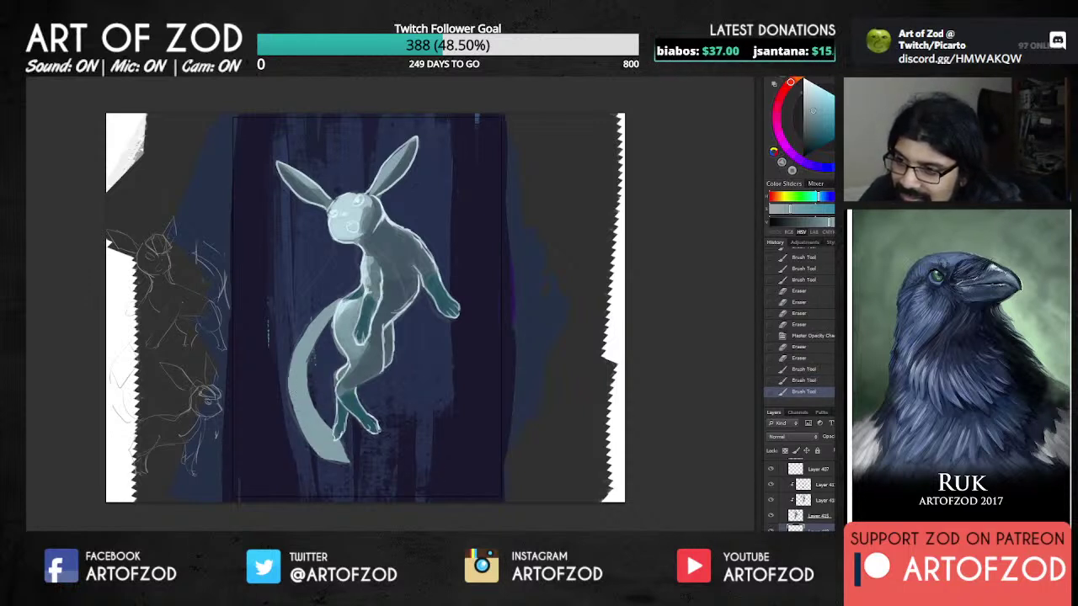
Step: Refine the creature's tail with pale brush strokes and erase stray paint along its outer edge
{"action": "mouse_move", "coordinate": [315, 327]}
{"action": "left_mouse_down"}
{"action": "mouse_move", "coordinate": [300, 350]}
{"action": "mouse_move", "coordinate": [305, 394]}
{"action": "left_mouse_up"}
{"action": "mouse_move", "coordinate": [313, 331]}
{"action": "left_mouse_down"}
{"action": "mouse_move", "coordinate": [300, 357]}
{"action": "mouse_move", "coordinate": [305, 395]}
{"action": "left_mouse_up"}
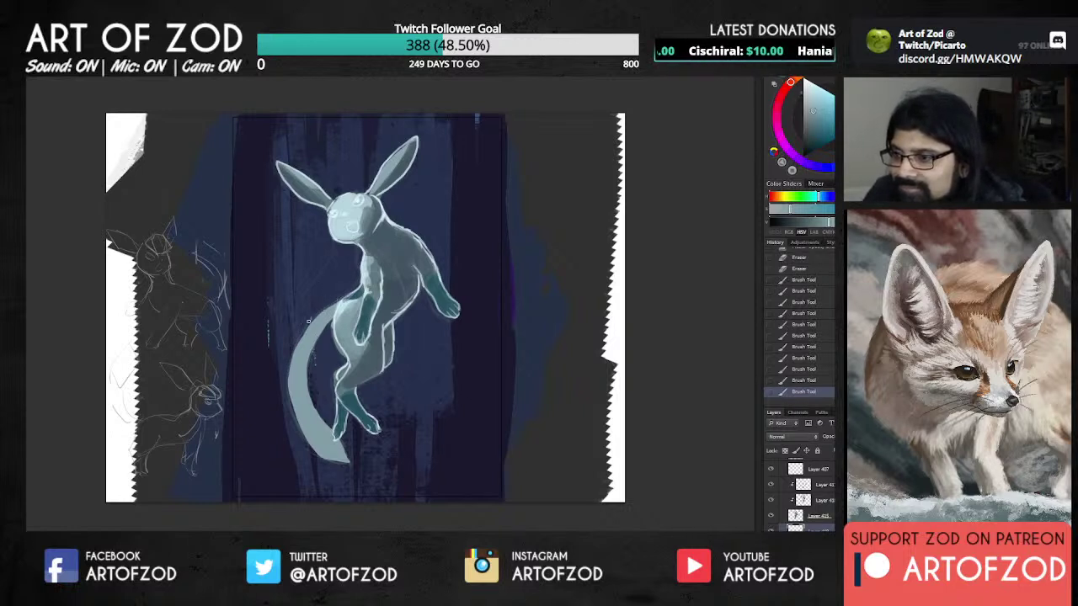
{"action": "key", "text": "e"}
{"action": "left_click_drag", "start_coordinate": [305, 324], "coordinate": [294, 345]}
{"action": "left_click", "coordinate": [272, 339]}
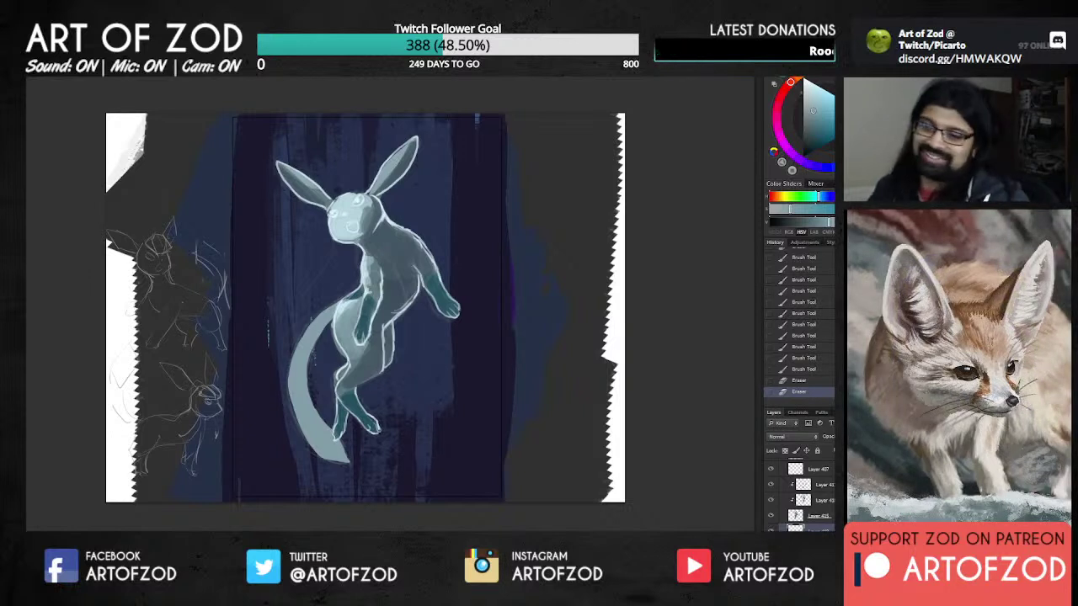
Step: Add a new clipped layer above the tail and paint the tail tip dark teal sampled from the lower legs
{"action": "key", "text": "ctrl+shift+alt+n"}
{"action": "key", "text": "ctrl+alt+g"}
{"action": "left_click", "coordinate": [366, 405], "text": "alt"}
{"action": "mouse_move", "coordinate": [330, 436]}
{"action": "left_mouse_down"}
{"action": "mouse_move", "coordinate": [321, 447]}
{"action": "mouse_move", "coordinate": [344, 463]}
{"action": "mouse_move", "coordinate": [335, 436]}
{"action": "mouse_move", "coordinate": [322, 449]}
{"action": "mouse_move", "coordinate": [360, 469]}
{"action": "left_mouse_up"}
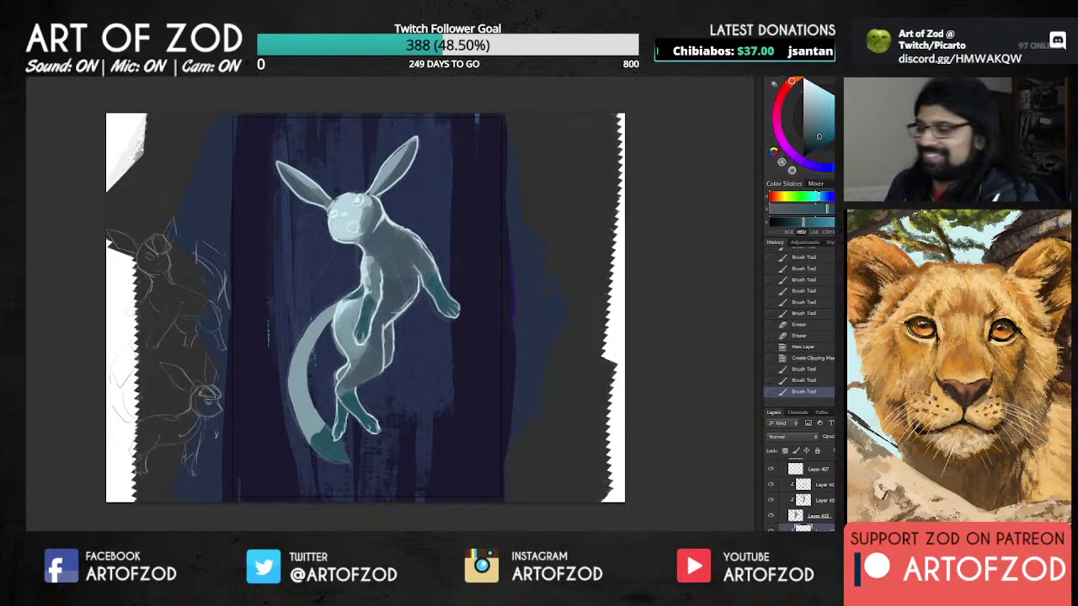
Step: Paint sampled blue-grey shading on the neck and shoulder with a smaller brush on the body's clipped shading layer
{"action": "left_click", "coordinate": [824, 490]}
{"action": "left_click", "coordinate": [771, 501]}
{"action": "left_click", "coordinate": [771, 502]}
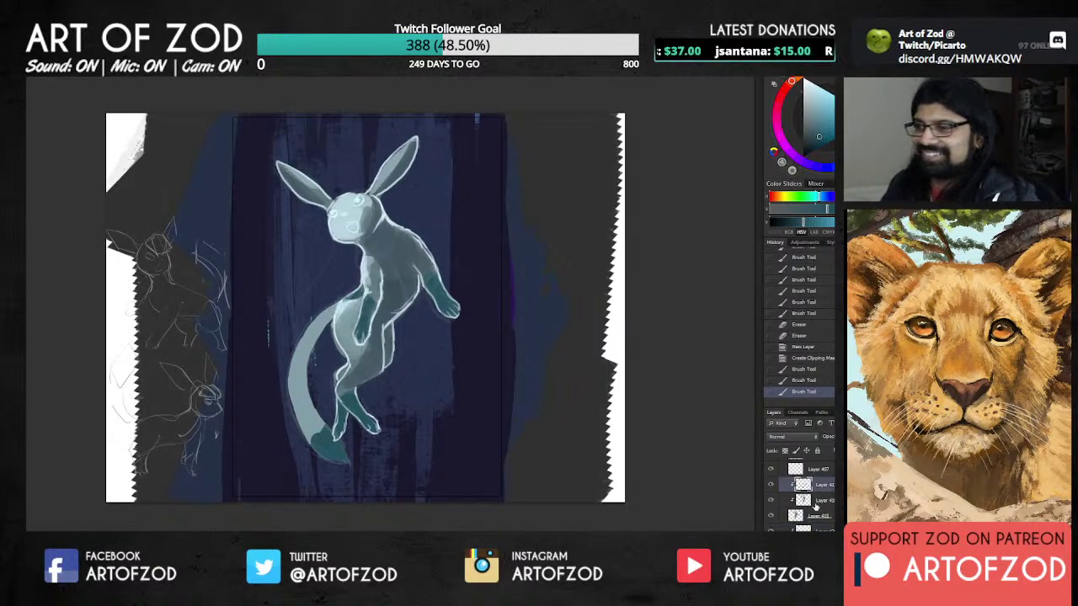
{"action": "left_click", "coordinate": [810, 500]}
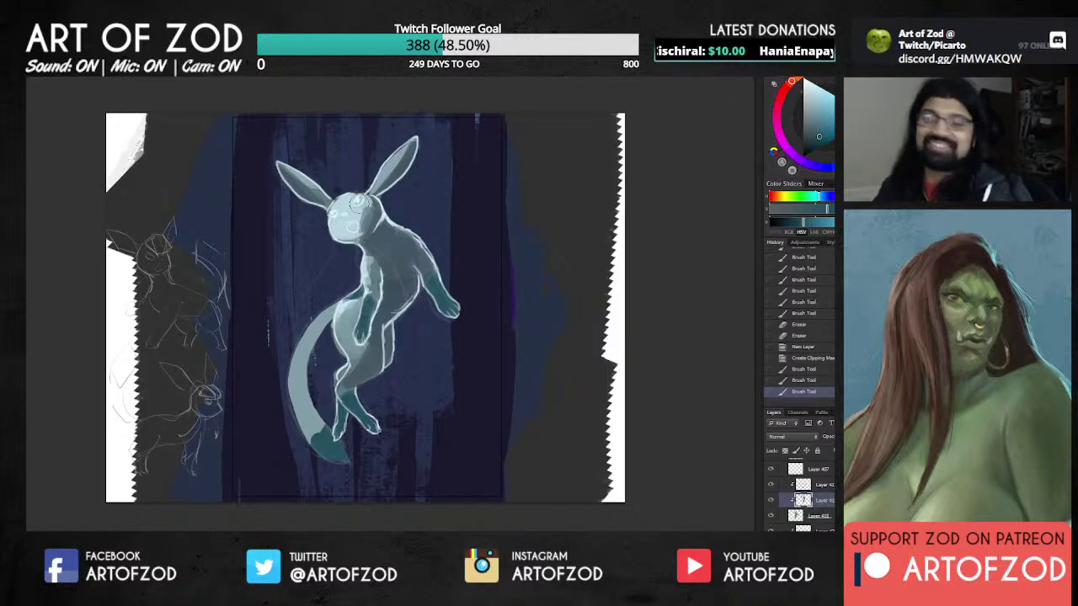
{"action": "key", "text": "ctrl+plus"}
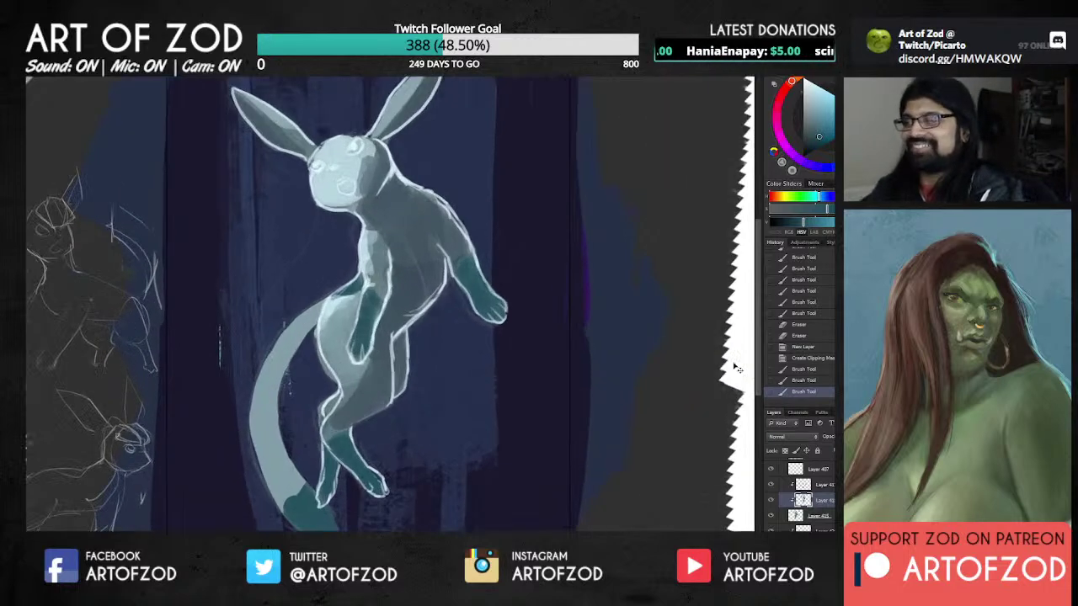
{"action": "left_click", "coordinate": [410, 283], "text": "alt"}
{"action": "key", "text": "bracketleft"}
{"action": "key", "text": "bracketleft"}
{"action": "key", "text": "bracketleft"}
{"action": "key", "text": "bracketleft"}
{"action": "key", "text": "bracketleft"}
{"action": "mouse_move", "coordinate": [379, 219]}
{"action": "left_mouse_down"}
{"action": "mouse_move", "coordinate": [347, 199]}
{"action": "mouse_move", "coordinate": [366, 217]}
{"action": "left_mouse_up"}
{"action": "mouse_move", "coordinate": [389, 182]}
{"action": "left_mouse_down"}
{"action": "mouse_move", "coordinate": [368, 223]}
{"action": "mouse_move", "coordinate": [389, 185]}
{"action": "mouse_move", "coordinate": [511, 150]}
{"action": "mouse_move", "coordinate": [466, 195]}
{"action": "mouse_move", "coordinate": [389, 211]}
{"action": "mouse_move", "coordinate": [375, 224]}
{"action": "mouse_move", "coordinate": [391, 197]}
{"action": "left_mouse_up"}
{"action": "mouse_move", "coordinate": [395, 199]}
{"action": "left_mouse_down"}
{"action": "mouse_move", "coordinate": [389, 177]}
{"action": "mouse_move", "coordinate": [411, 173]}
{"action": "left_mouse_up"}
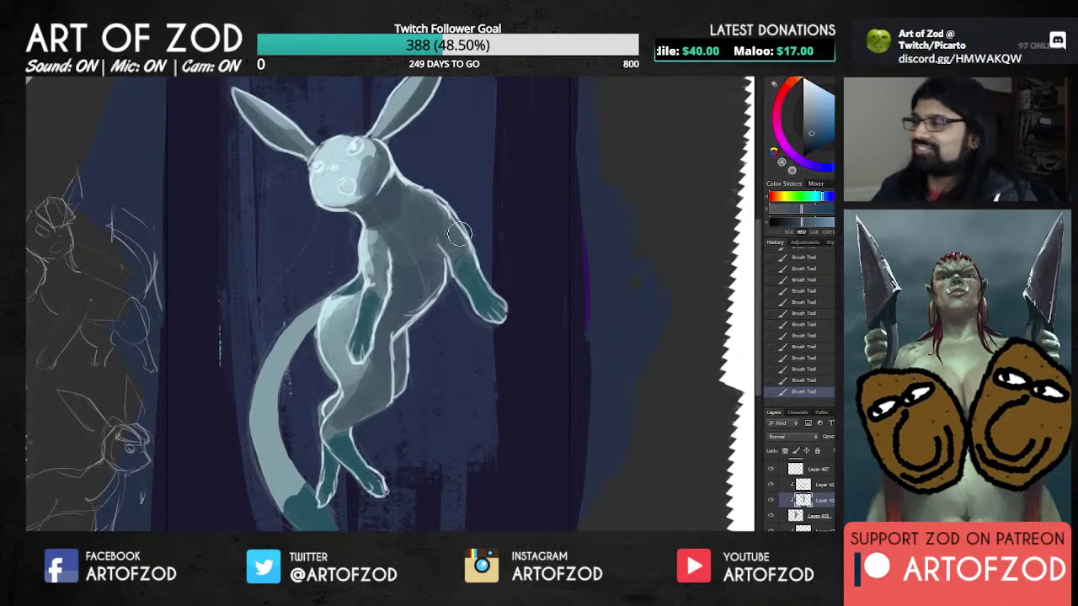
Step: Blend the face shading around the cheek, brow and muzzle with light and mid tones sampled from the head
{"action": "left_click", "coordinate": [337, 187], "text": "alt"}
{"action": "left_click", "coordinate": [360, 173], "text": "alt"}
{"action": "left_click", "coordinate": [361, 176], "text": "alt"}
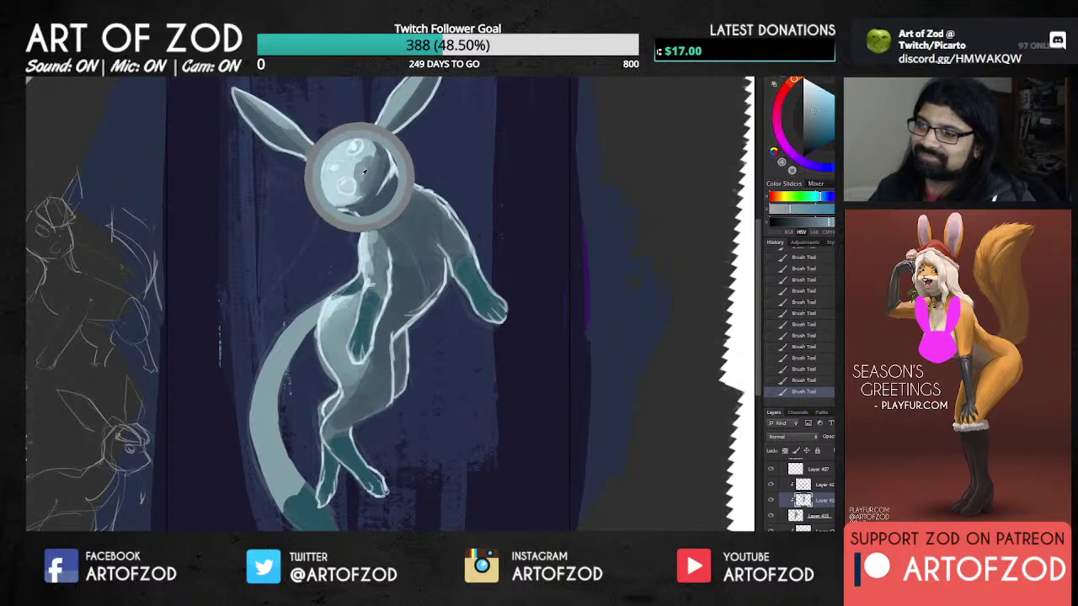
{"action": "left_click", "coordinate": [354, 170], "text": "alt"}
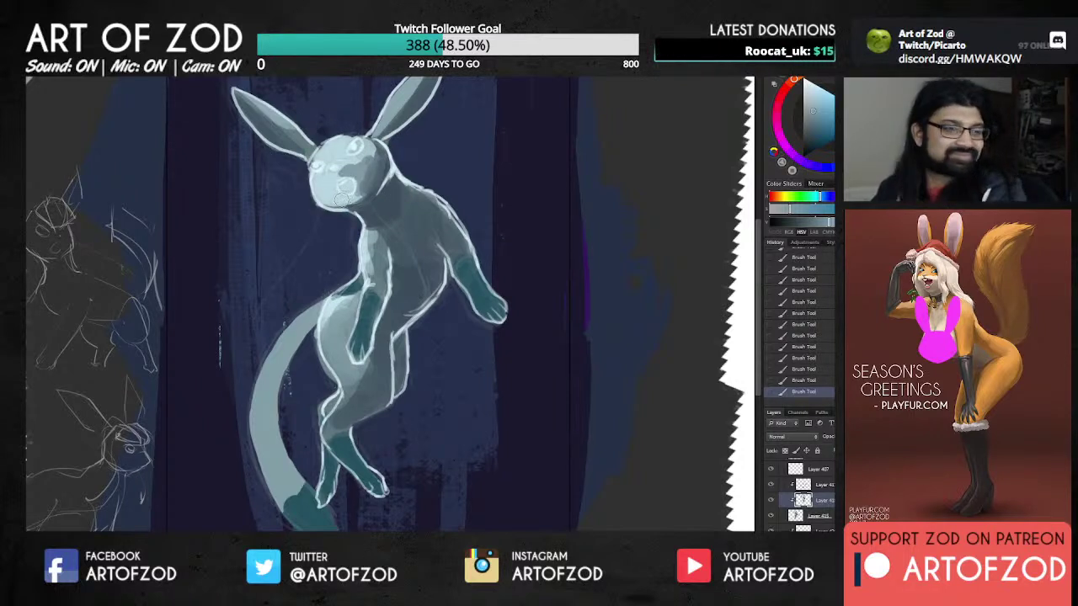
{"action": "left_click", "coordinate": [366, 156], "text": "alt"}
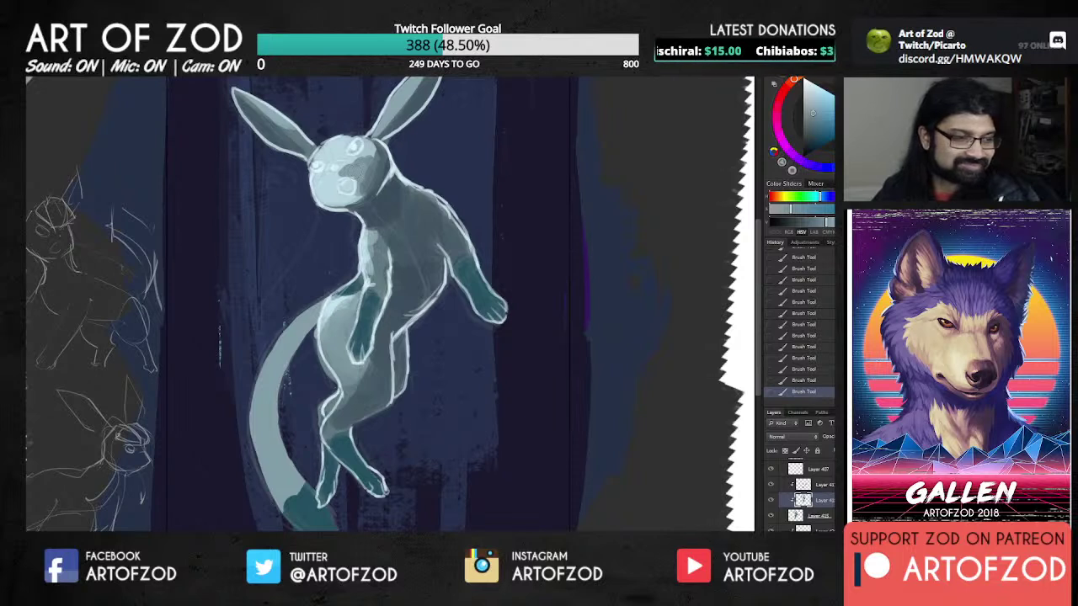
{"action": "left_click", "coordinate": [354, 173], "text": "alt"}
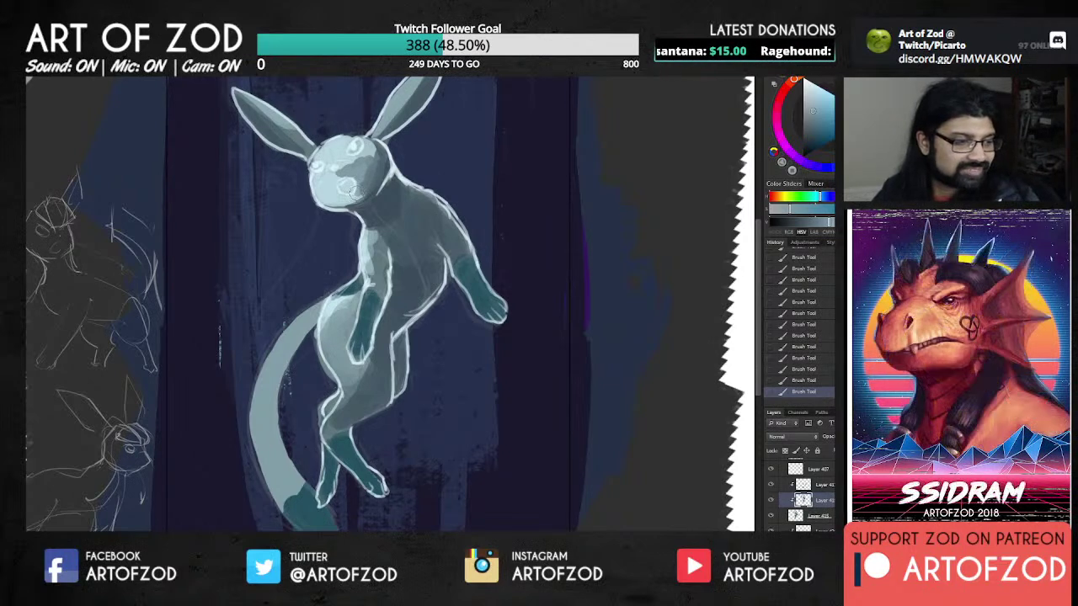
Step: Brighten the chest and hip with pale blue tones sampled from the head and body, comparing with the shading layer hidden
{"action": "left_click", "coordinate": [375, 241], "text": "alt"}
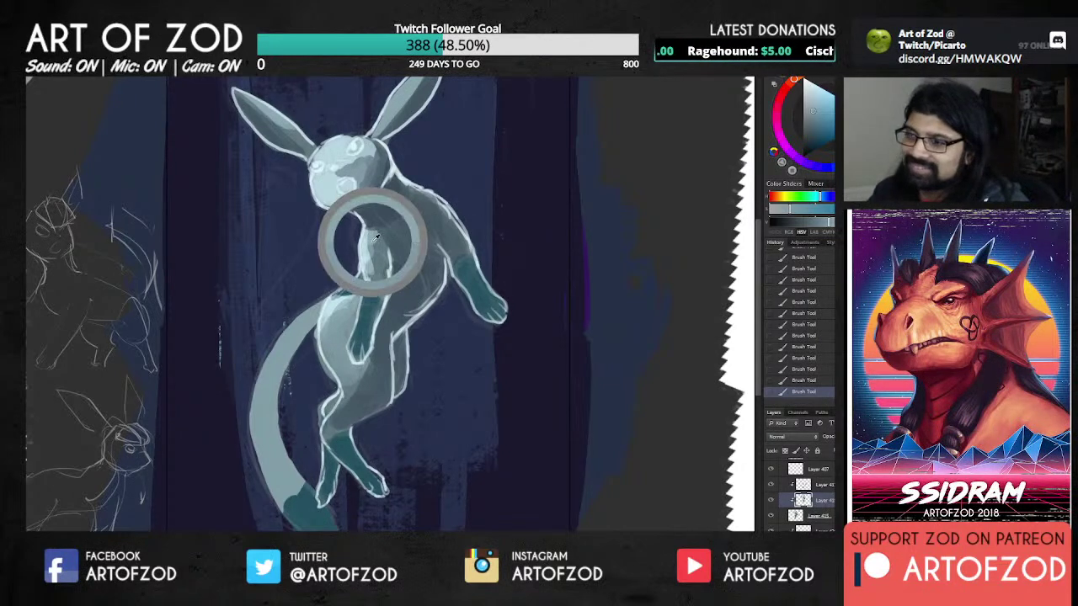
{"action": "left_click", "coordinate": [339, 158], "text": "alt"}
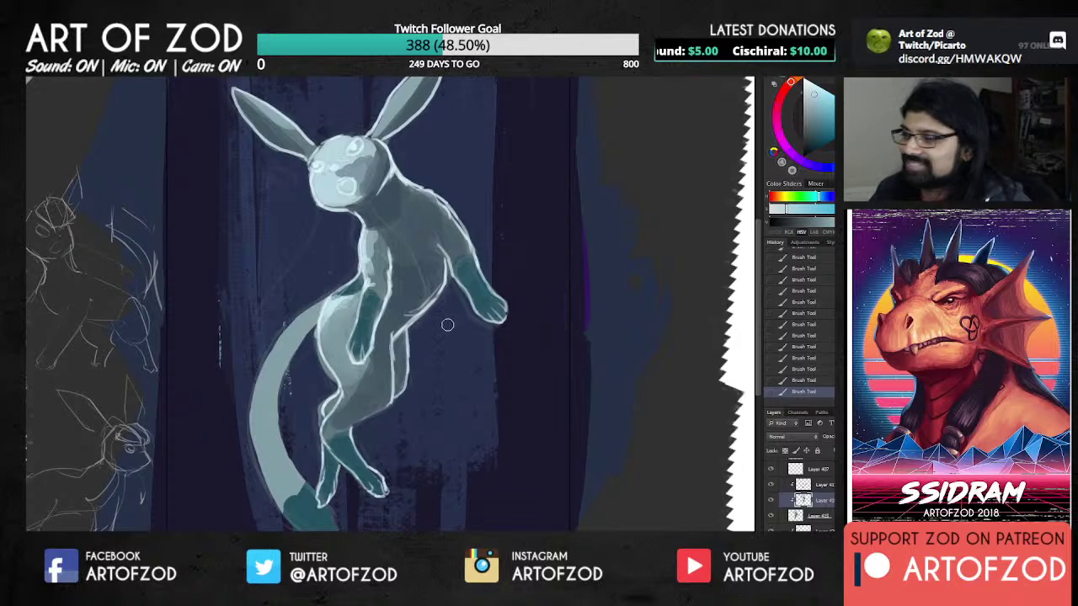
{"action": "left_click", "coordinate": [375, 281], "text": "alt"}
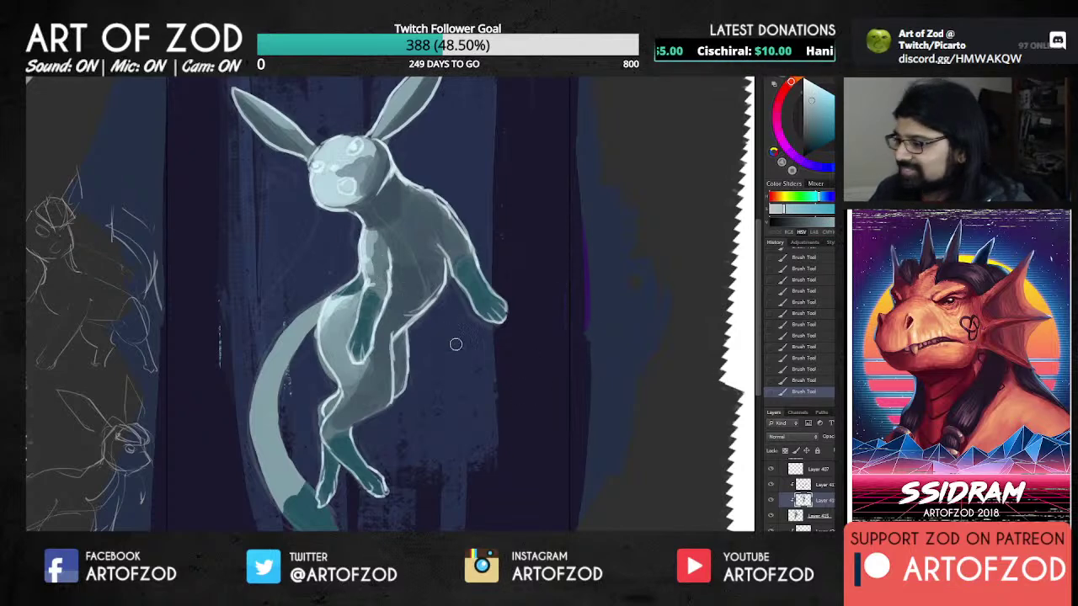
{"action": "left_click", "coordinate": [769, 501]}
{"action": "left_click", "coordinate": [770, 501]}
{"action": "left_click", "coordinate": [336, 307], "text": "alt"}
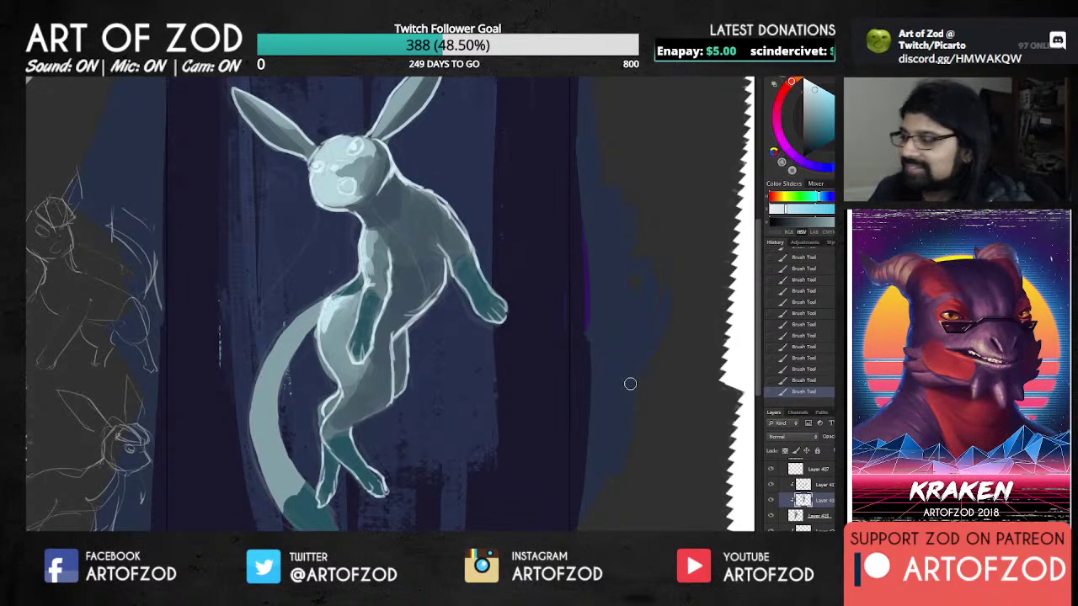
Step: Add another clipped layer for the tail and paint a pale blue highlight along its outer curve
{"action": "key", "text": "ctrl+shift+alt+n"}
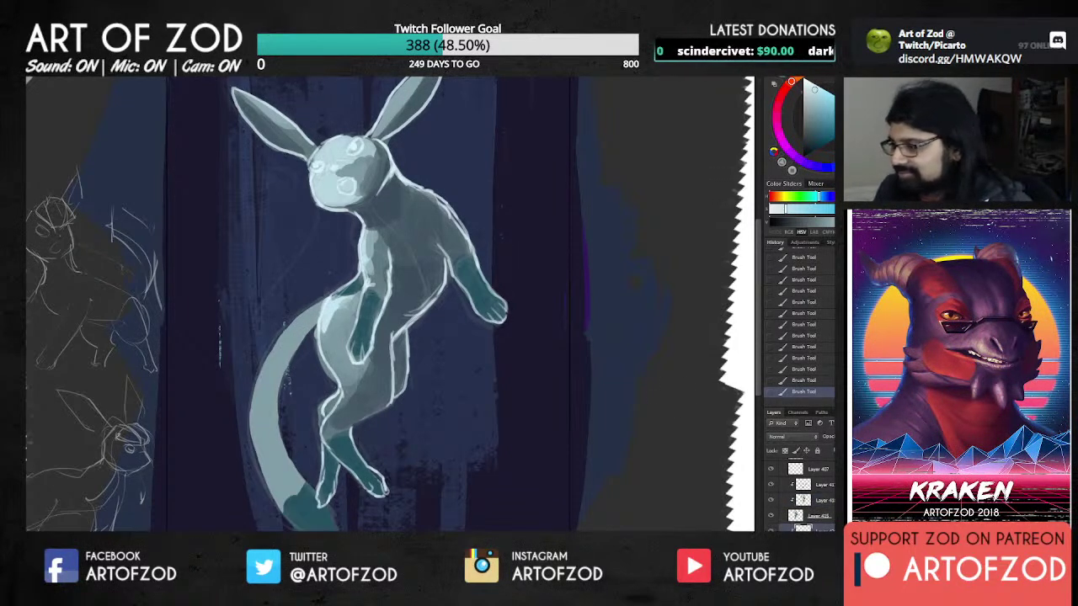
{"action": "key", "text": "ctrl+alt+g"}
{"action": "mouse_move", "coordinate": [336, 293]}
{"action": "left_mouse_down"}
{"action": "mouse_move", "coordinate": [286, 333]}
{"action": "mouse_move", "coordinate": [305, 314]}
{"action": "left_mouse_up"}
{"action": "mouse_move", "coordinate": [312, 308]}
{"action": "left_mouse_down"}
{"action": "mouse_move", "coordinate": [295, 322]}
{"action": "mouse_move", "coordinate": [257, 442]}
{"action": "mouse_move", "coordinate": [289, 325]}
{"action": "left_mouse_up"}
{"action": "left_click_drag", "start_coordinate": [267, 379], "coordinate": [280, 478]}
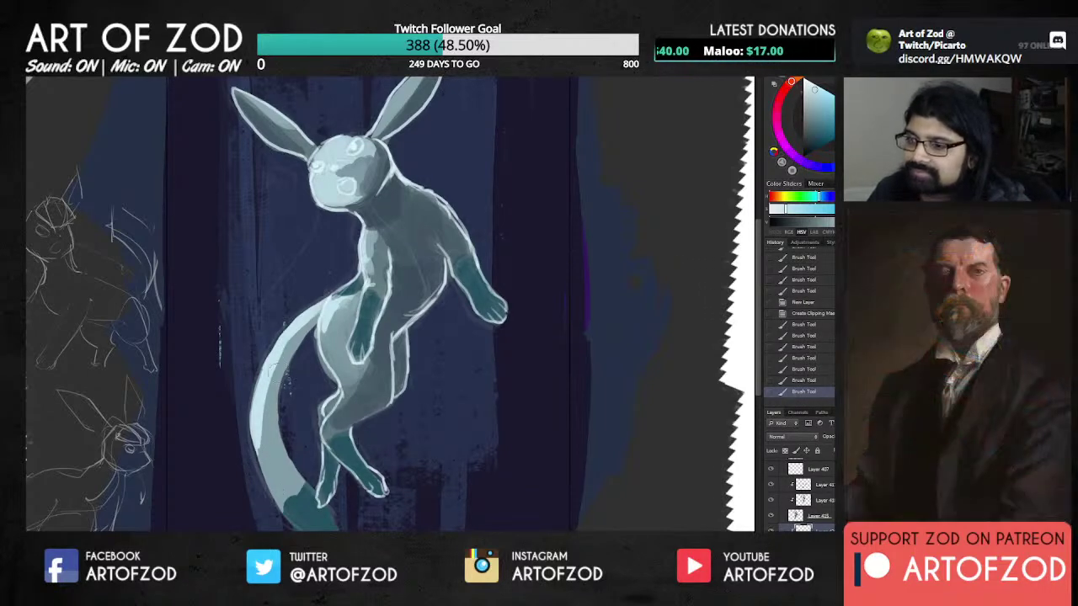
Step: Paint grey-teal shadow along the tail's inner curve with tones sampled from the tail and thigh
{"action": "left_click", "coordinate": [274, 431], "text": "alt"}
{"action": "mouse_move", "coordinate": [268, 413]}
{"action": "left_mouse_down"}
{"action": "mouse_move", "coordinate": [257, 459]}
{"action": "mouse_move", "coordinate": [261, 421]}
{"action": "left_mouse_up"}
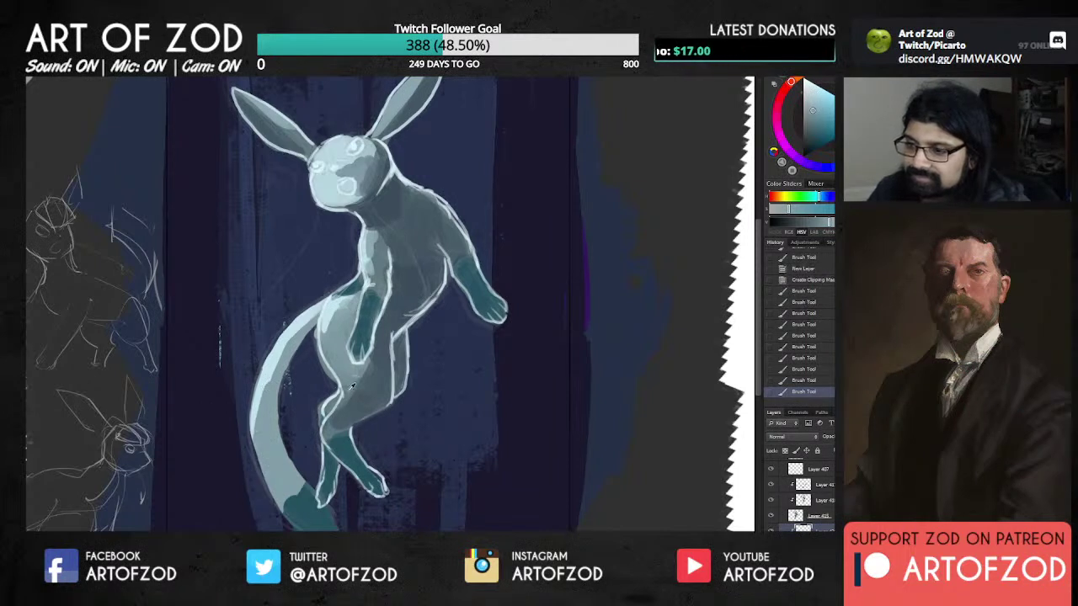
{"action": "left_click", "coordinate": [348, 391], "text": "alt"}
{"action": "left_click_drag", "start_coordinate": [286, 346], "coordinate": [254, 421]}
{"action": "left_click_drag", "start_coordinate": [278, 379], "coordinate": [248, 459]}
{"action": "left_click_drag", "start_coordinate": [316, 324], "coordinate": [268, 400]}
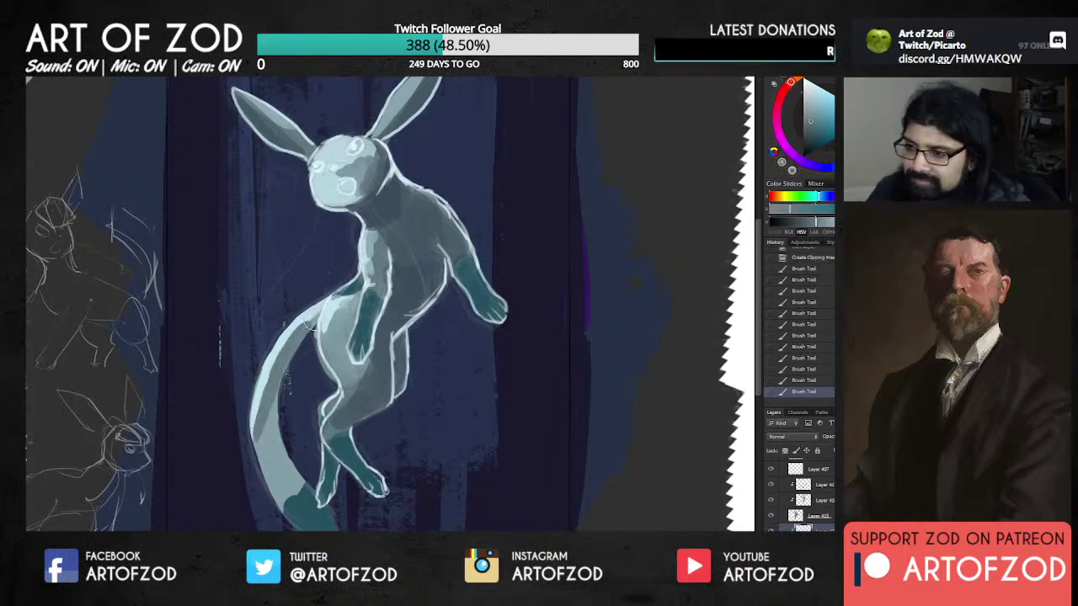
{"action": "left_click_drag", "start_coordinate": [316, 317], "coordinate": [323, 307]}
{"action": "left_click_drag", "start_coordinate": [298, 350], "coordinate": [261, 461]}
{"action": "mouse_move", "coordinate": [285, 379]}
{"action": "left_mouse_down"}
{"action": "mouse_move", "coordinate": [270, 498]}
{"action": "mouse_move", "coordinate": [293, 496]}
{"action": "mouse_move", "coordinate": [268, 483]}
{"action": "mouse_move", "coordinate": [280, 497]}
{"action": "mouse_move", "coordinate": [283, 465]}
{"action": "mouse_move", "coordinate": [287, 484]}
{"action": "mouse_move", "coordinate": [298, 474]}
{"action": "left_mouse_up"}
Step: Paint a bright pale blue band above the tail tip and lighten the tip with a brighter teal
{"action": "left_click", "coordinate": [269, 402], "text": "alt"}
{"action": "left_click", "coordinate": [273, 477], "text": "alt"}
{"action": "left_click", "coordinate": [306, 506], "text": "alt"}
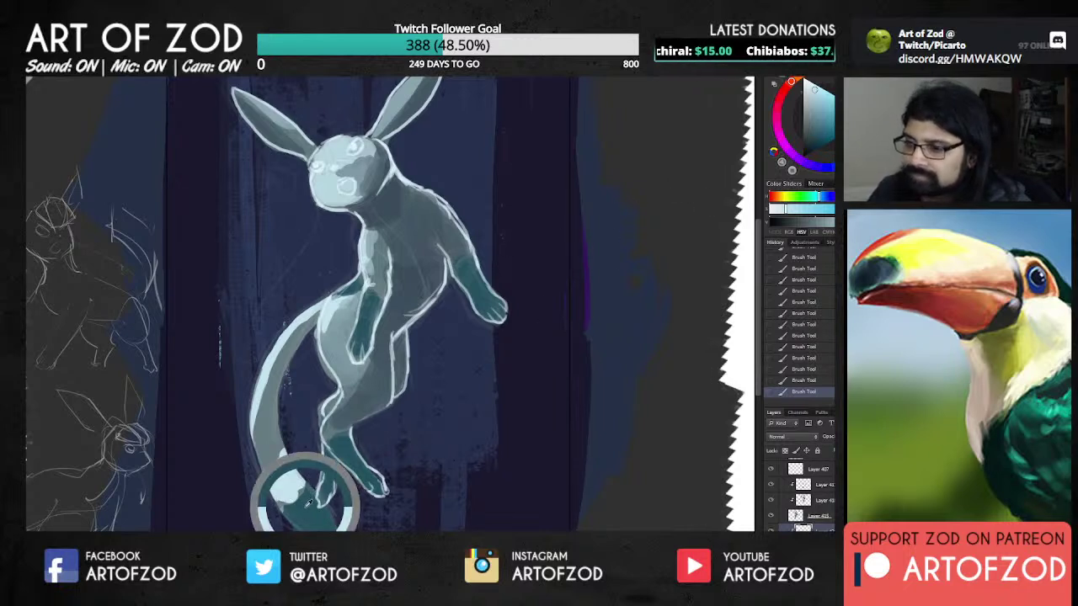
{"action": "left_click", "coordinate": [824, 125]}
{"action": "mouse_move", "coordinate": [309, 503]}
{"action": "left_mouse_down"}
{"action": "mouse_move", "coordinate": [328, 525]}
{"action": "mouse_move", "coordinate": [294, 487]}
{"action": "mouse_move", "coordinate": [279, 496]}
{"action": "mouse_move", "coordinate": [286, 475]}
{"action": "mouse_move", "coordinate": [285, 493]}
{"action": "mouse_move", "coordinate": [301, 479]}
{"action": "mouse_move", "coordinate": [282, 507]}
{"action": "mouse_move", "coordinate": [300, 482]}
{"action": "mouse_move", "coordinate": [283, 468]}
{"action": "mouse_move", "coordinate": [293, 497]}
{"action": "left_mouse_up"}
{"action": "left_click", "coordinate": [825, 117]}
{"action": "left_click", "coordinate": [292, 483], "text": "alt"}
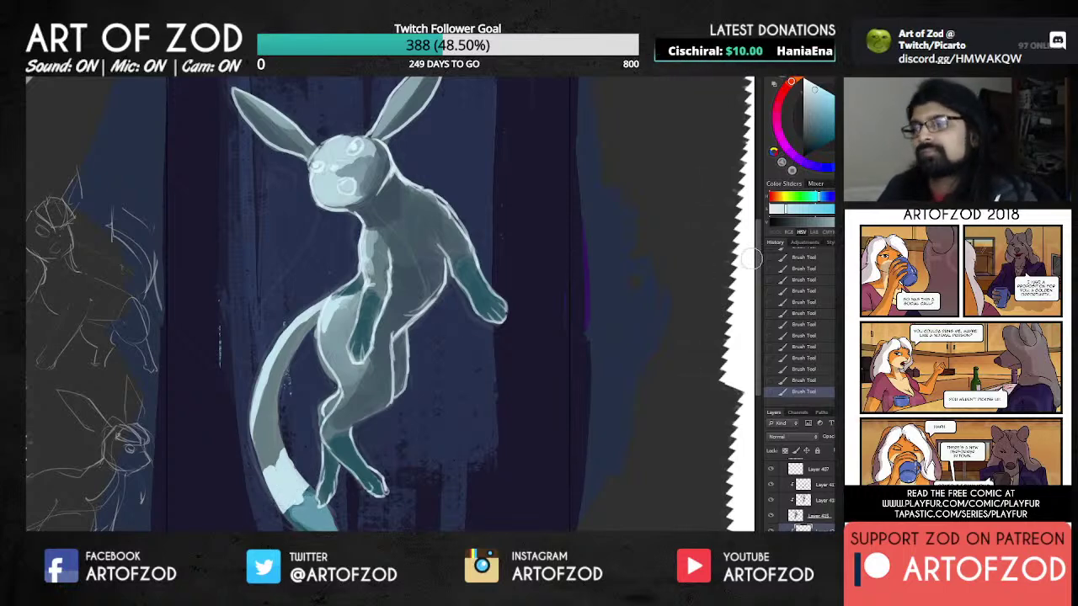
Step: Shape the boundary between the tail's grey shading and the pale band with sampled tones
{"action": "left_click", "coordinate": [281, 457], "text": "alt"}
{"action": "left_click", "coordinate": [334, 356], "text": "alt"}
{"action": "mouse_move", "coordinate": [279, 450]}
{"action": "left_mouse_down"}
{"action": "mouse_move", "coordinate": [271, 470]}
{"action": "mouse_move", "coordinate": [277, 460]}
{"action": "left_mouse_up"}
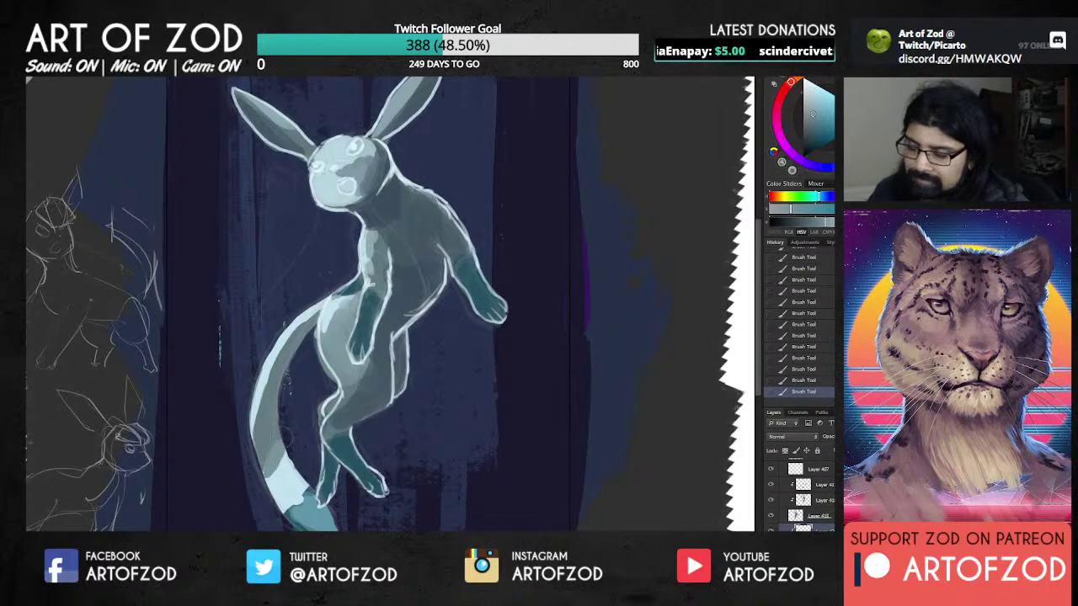
{"action": "left_click", "coordinate": [286, 459], "text": "alt"}
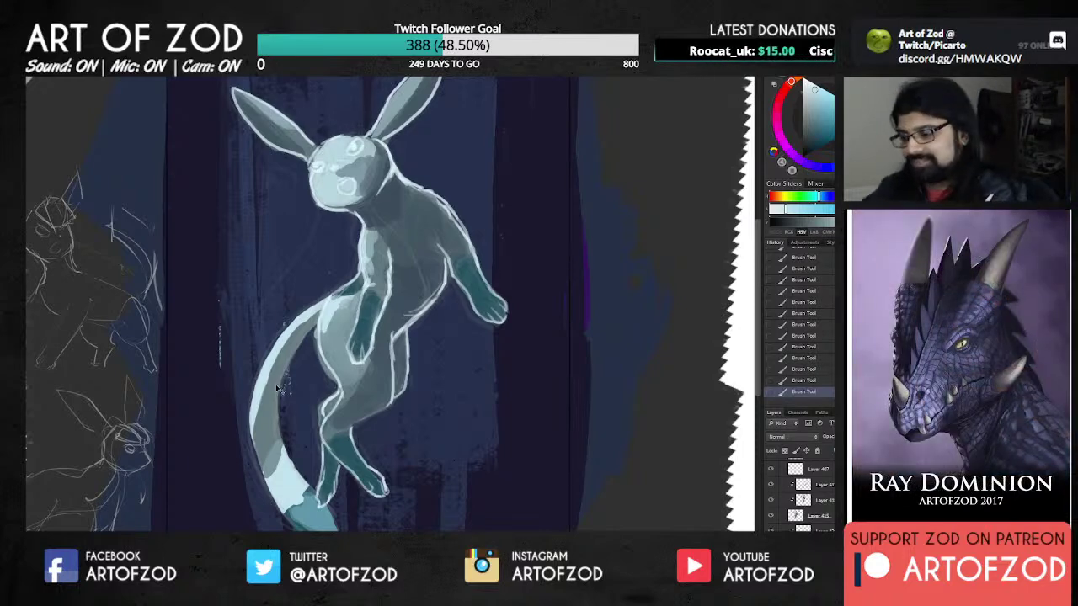
Step: Examine the tail at different zoom levels and compare it with its shading layer hidden and shown
{"action": "key", "text": "ctrl+minus"}
{"action": "key", "text": "ctrl+minus"}
{"action": "key", "text": "ctrl+plus"}
{"action": "key", "text": "ctrl+plus"}
{"action": "key", "text": "ctrl+minus"}
{"action": "key", "text": "ctrl+plus"}
{"action": "left_click", "coordinate": [806, 527]}
{"action": "key", "text": "ctrl+comma"}
{"action": "key", "text": "ctrl+comma"}
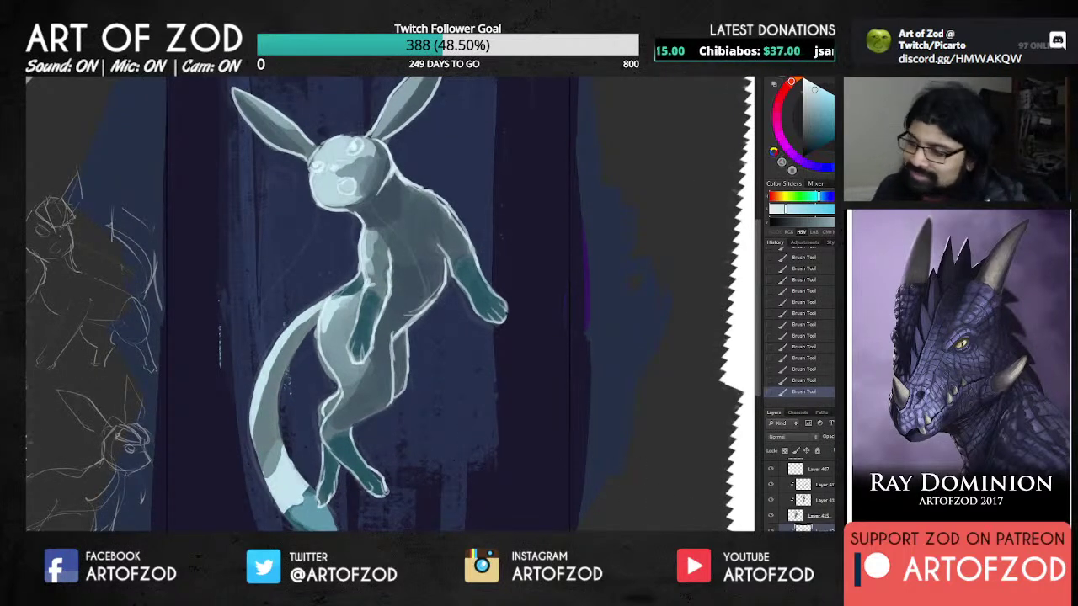
Step: Blend grey-teal strokes up the tail's outer curve to soften the transition between highlight and shadow
{"action": "left_click", "coordinate": [258, 447], "text": "alt"}
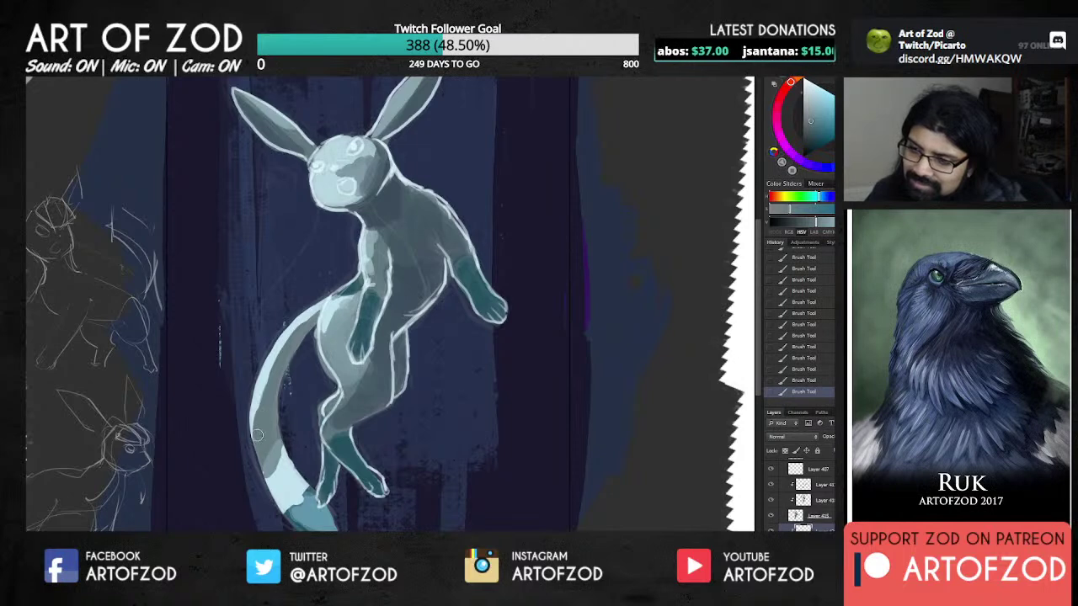
{"action": "left_click", "coordinate": [274, 456], "text": "alt"}
{"action": "left_click_drag", "start_coordinate": [254, 442], "coordinate": [274, 364]}
{"action": "left_click", "coordinate": [259, 401], "text": "alt"}
{"action": "left_click_drag", "start_coordinate": [257, 428], "coordinate": [281, 353]}
{"action": "left_click_drag", "start_coordinate": [256, 400], "coordinate": [304, 315]}
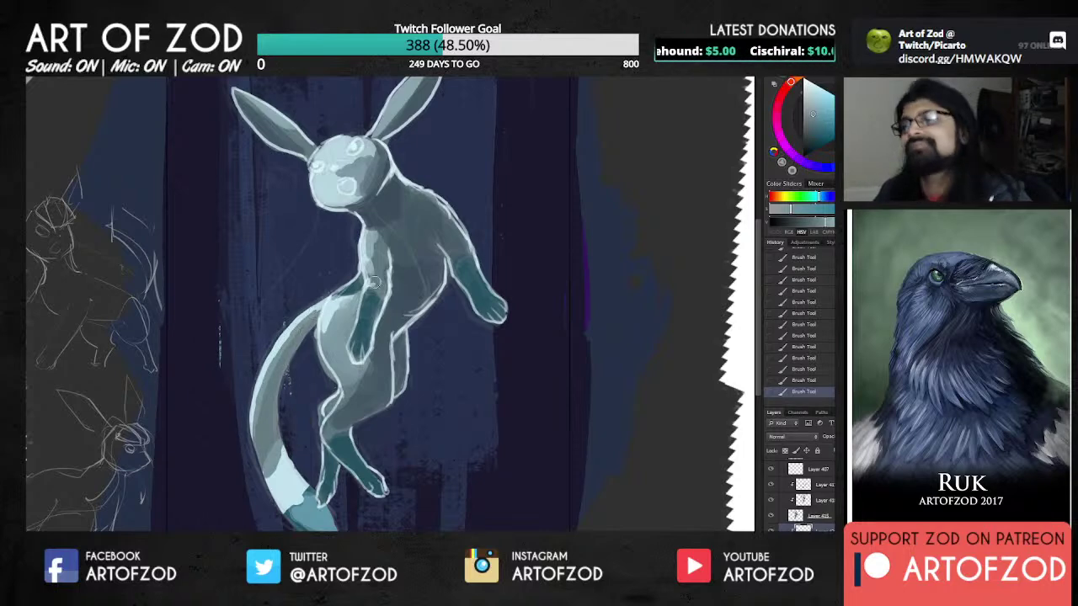
Step: Deepen the tail's midsection and base with darker grey-teal and blend it using tones sampled along the tail
{"action": "left_click", "coordinate": [259, 398], "text": "alt"}
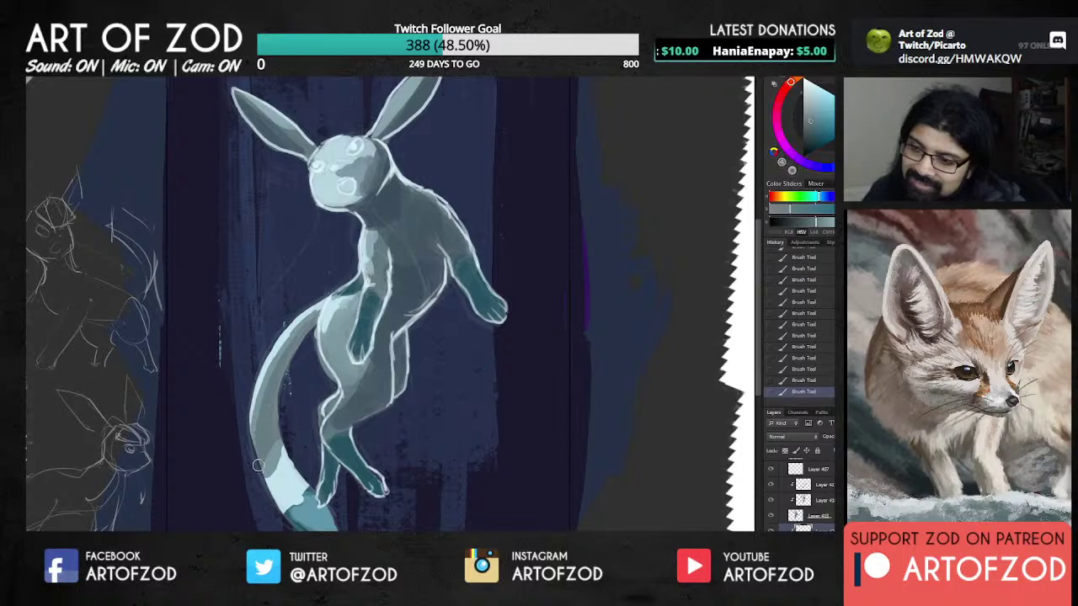
{"action": "left_click", "coordinate": [812, 127]}
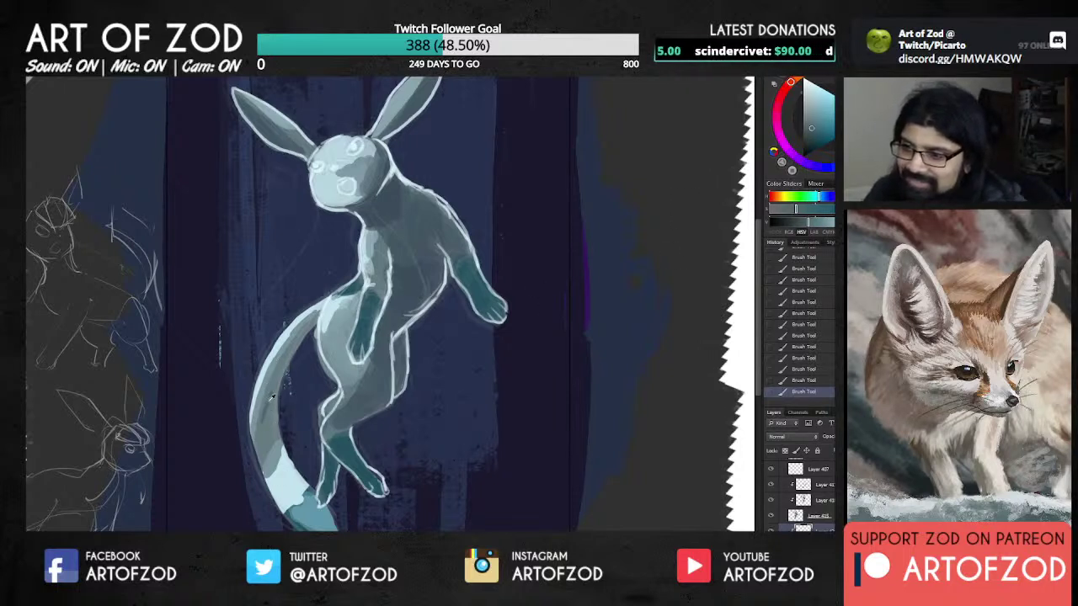
{"action": "left_click", "coordinate": [287, 349], "text": "alt"}
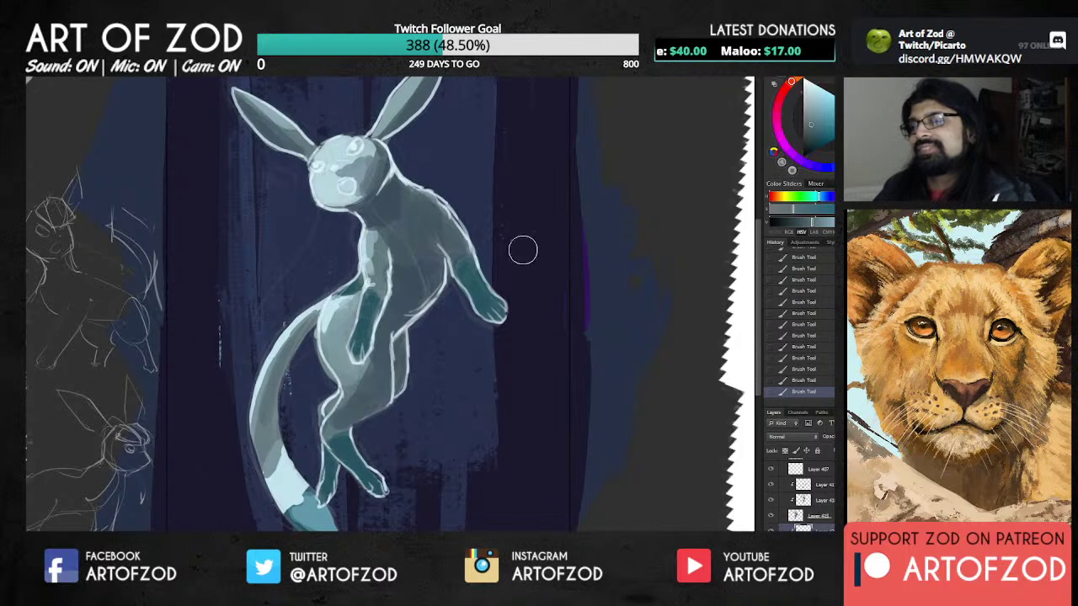
{"action": "left_click", "coordinate": [277, 362], "text": "alt"}
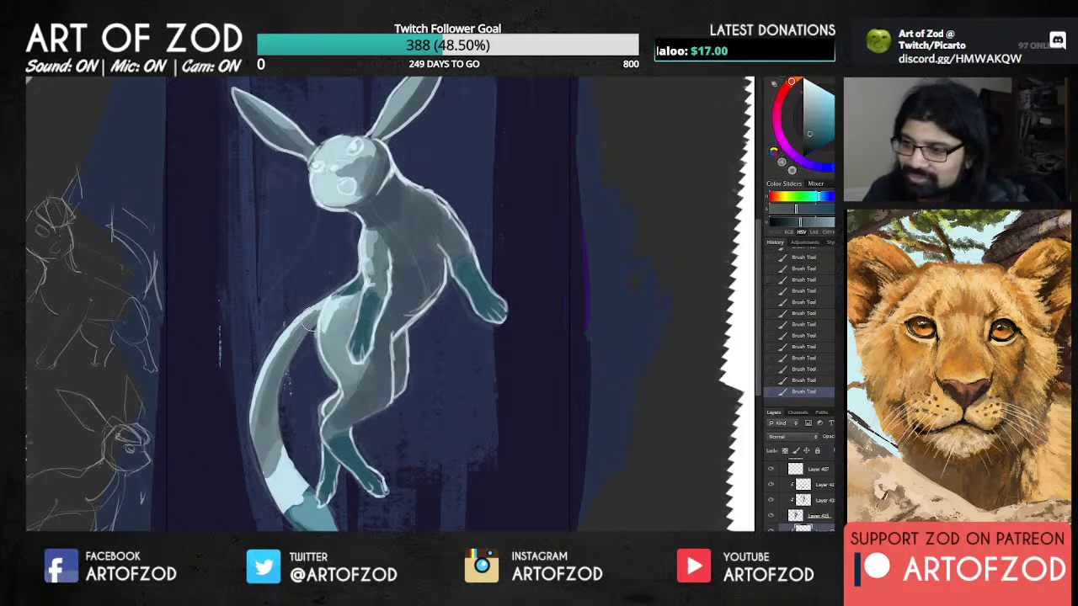
{"action": "left_click", "coordinate": [310, 320], "text": "alt"}
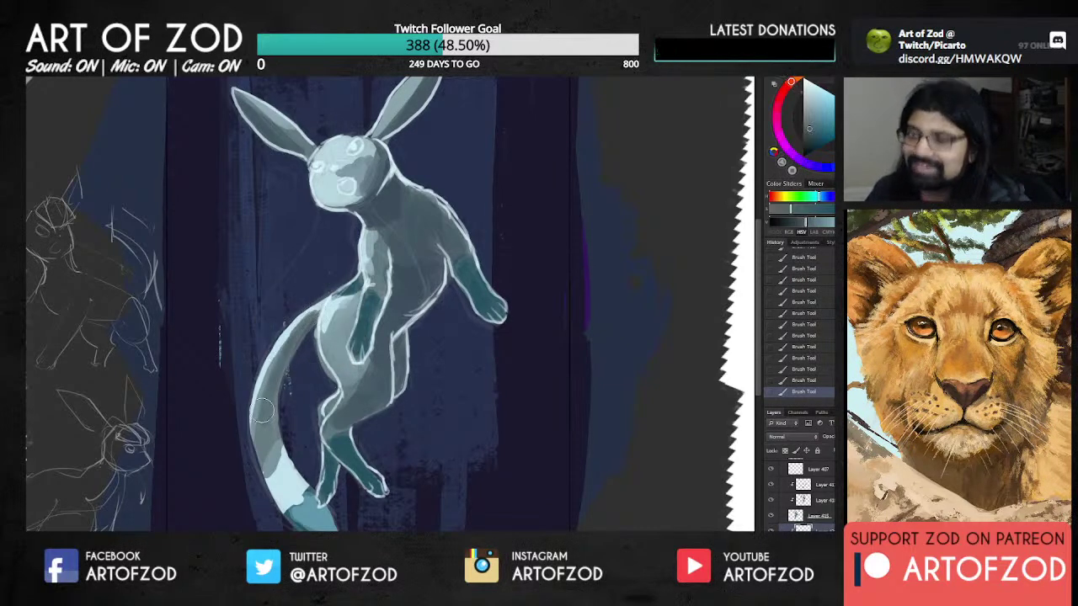
Step: Shade the torso and lower body on the clipped shading layer with muted blue-grey tones sampled from the figure
{"action": "left_click", "coordinate": [830, 498]}
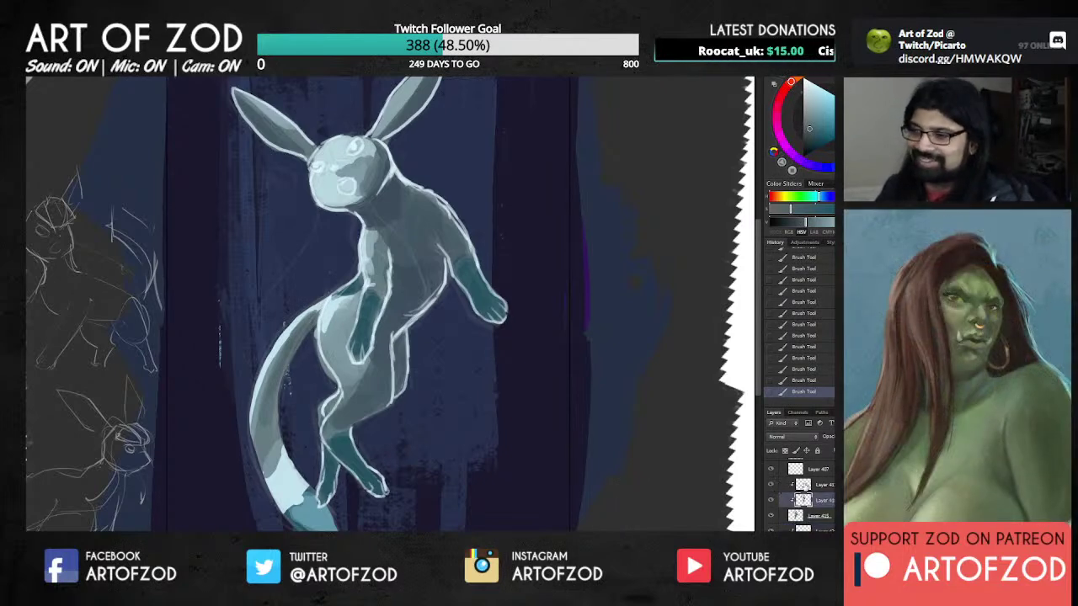
{"action": "left_click", "coordinate": [404, 175], "text": "alt"}
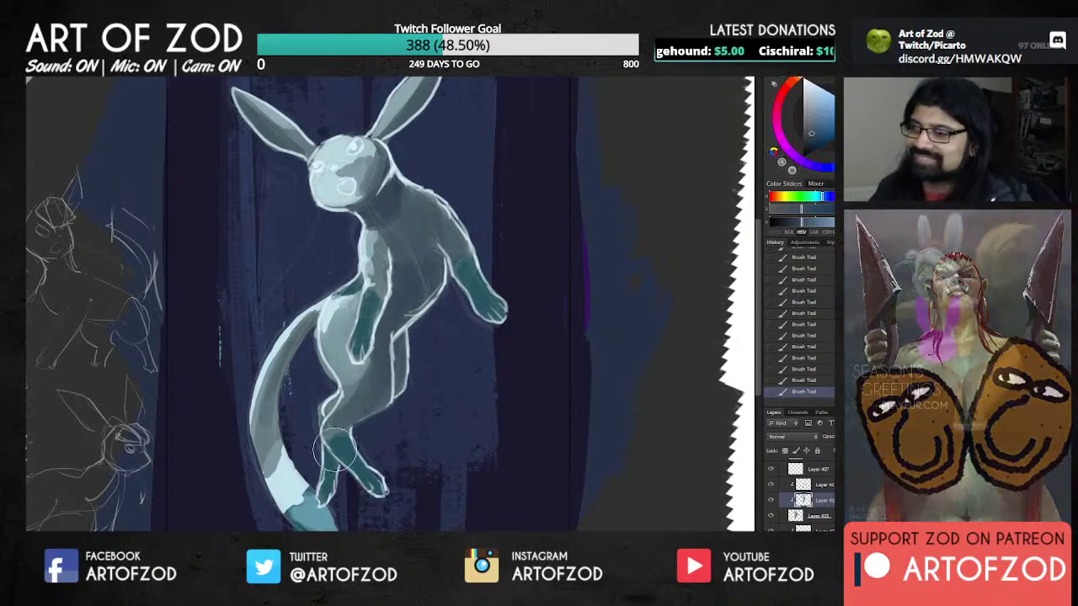
{"action": "left_click", "coordinate": [376, 373], "text": "alt"}
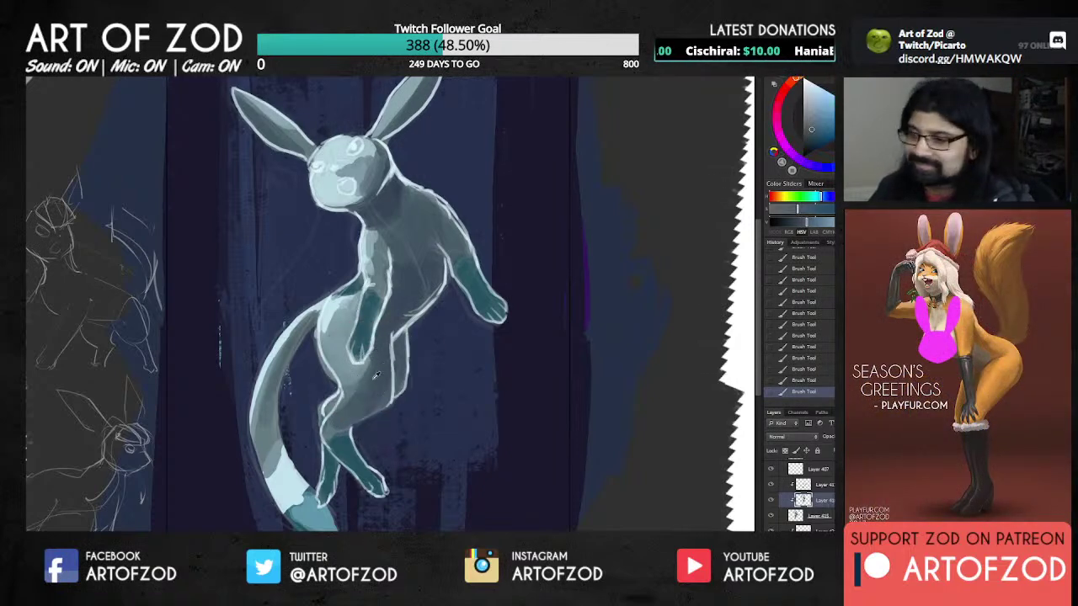
{"action": "left_click", "coordinate": [376, 383], "text": "alt"}
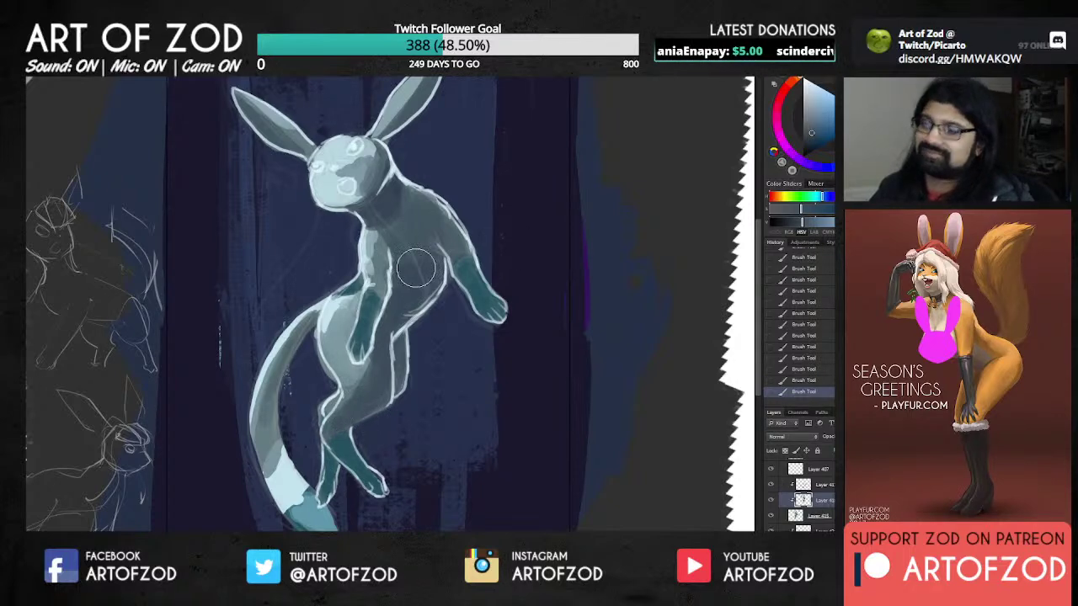
{"action": "key", "text": "ctrl+plus"}
{"action": "key", "text": "ctrl+plus"}
{"action": "key", "text": "ctrl+minus"}
{"action": "key", "text": "ctrl+minus"}
{"action": "key", "text": "ctrl+minus"}
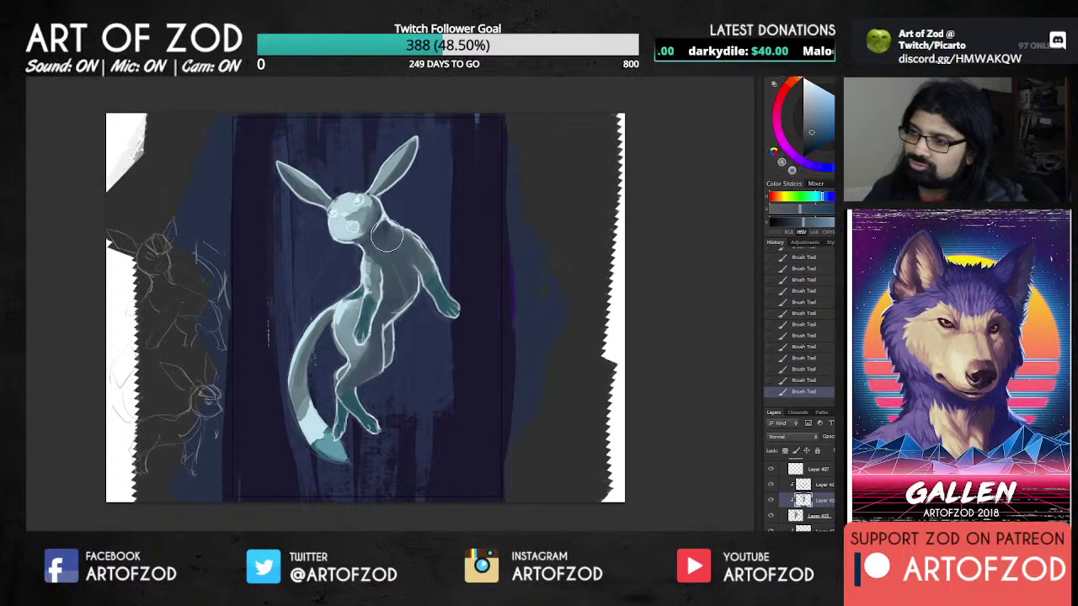
{"action": "left_click", "coordinate": [379, 235], "text": "alt"}
Step: Paint pale blue highlights on both upper arms above the dark teal markings
{"action": "left_click", "coordinate": [348, 317], "text": "alt"}
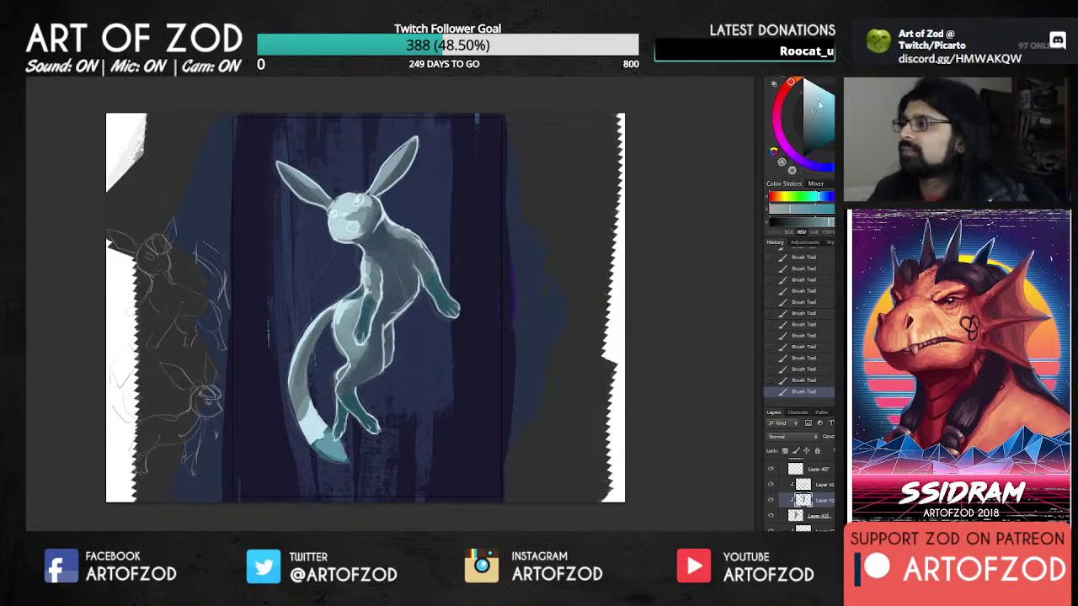
{"action": "left_click", "coordinate": [403, 212], "text": "alt"}
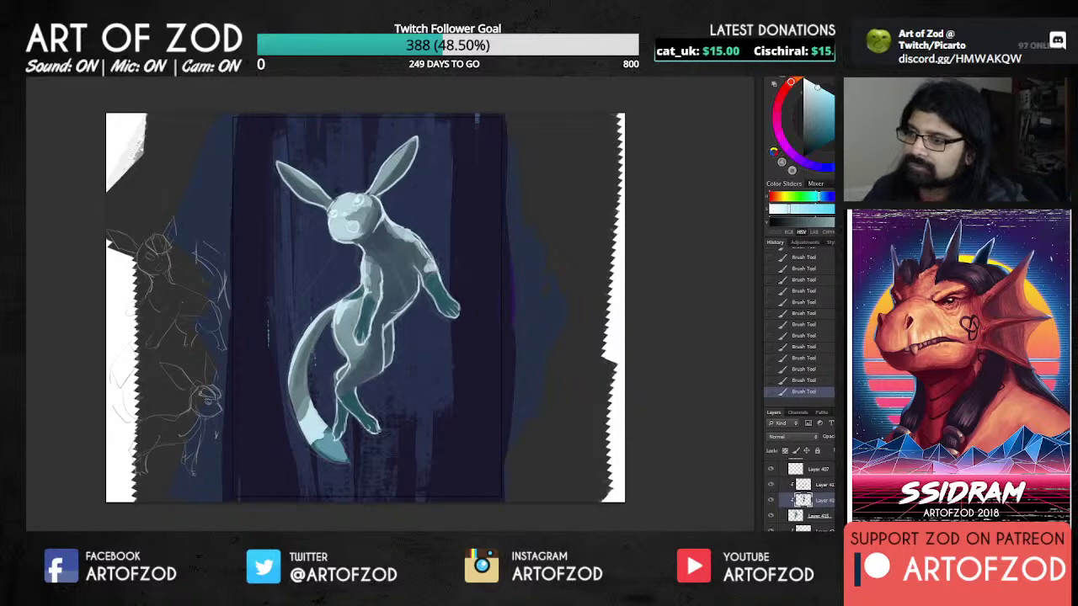
{"action": "mouse_move", "coordinate": [428, 264]}
{"action": "left_mouse_down"}
{"action": "mouse_move", "coordinate": [418, 248]}
{"action": "mouse_move", "coordinate": [430, 266]}
{"action": "left_mouse_up"}
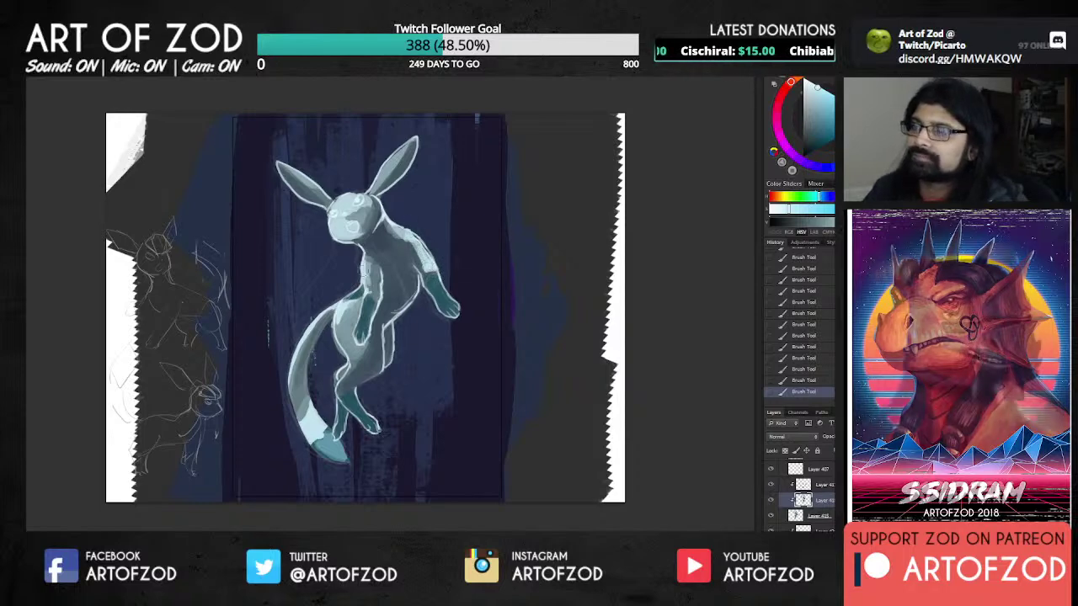
{"action": "left_click", "coordinate": [365, 269], "text": "alt"}
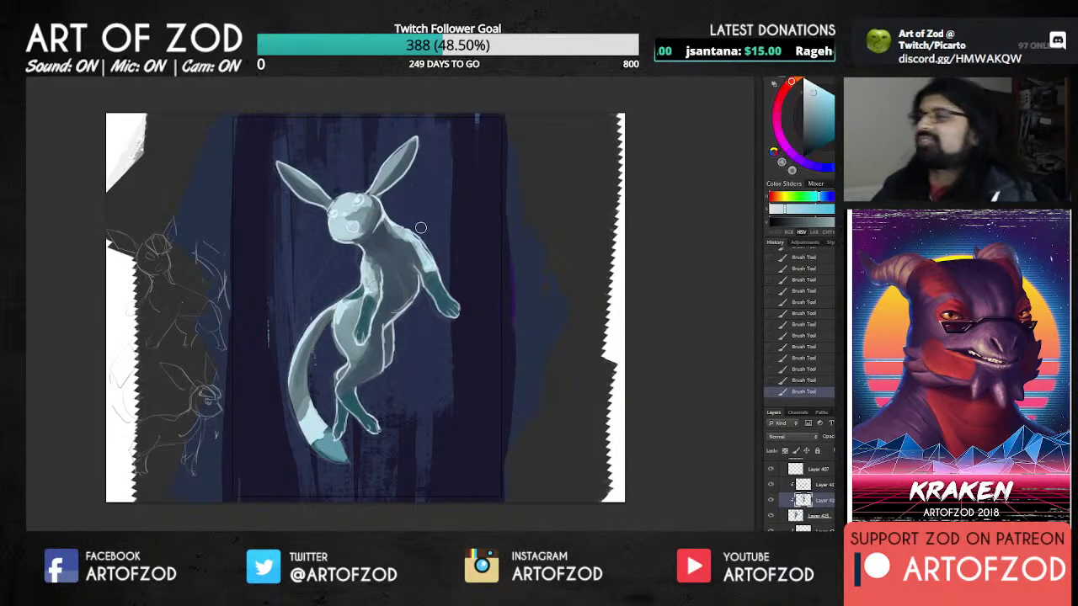
Step: Paint sampled pale blue tones over the face and forehead, covering the light eye guides
{"action": "left_click", "coordinate": [352, 217], "text": "alt"}
{"action": "left_click", "coordinate": [344, 216], "text": "alt"}
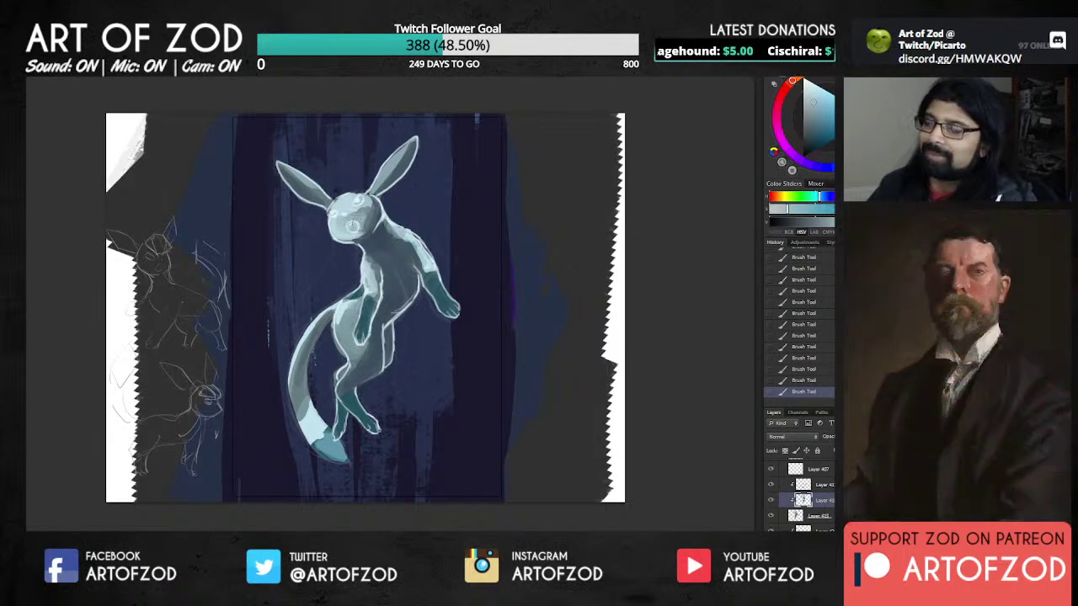
{"action": "left_click", "coordinate": [362, 213], "text": "alt"}
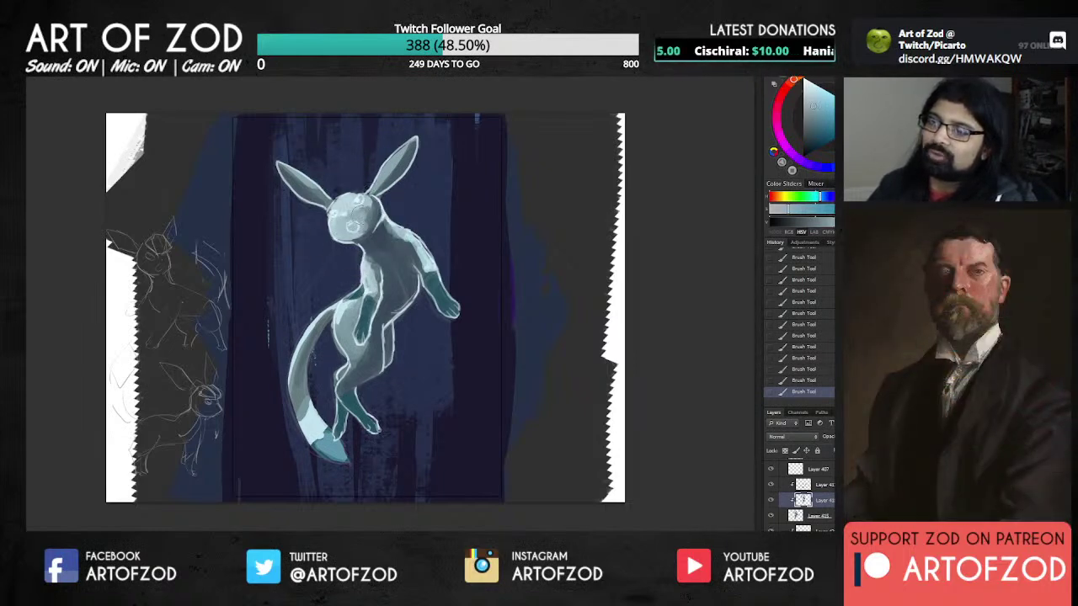
{"action": "left_click", "coordinate": [367, 213], "text": "alt"}
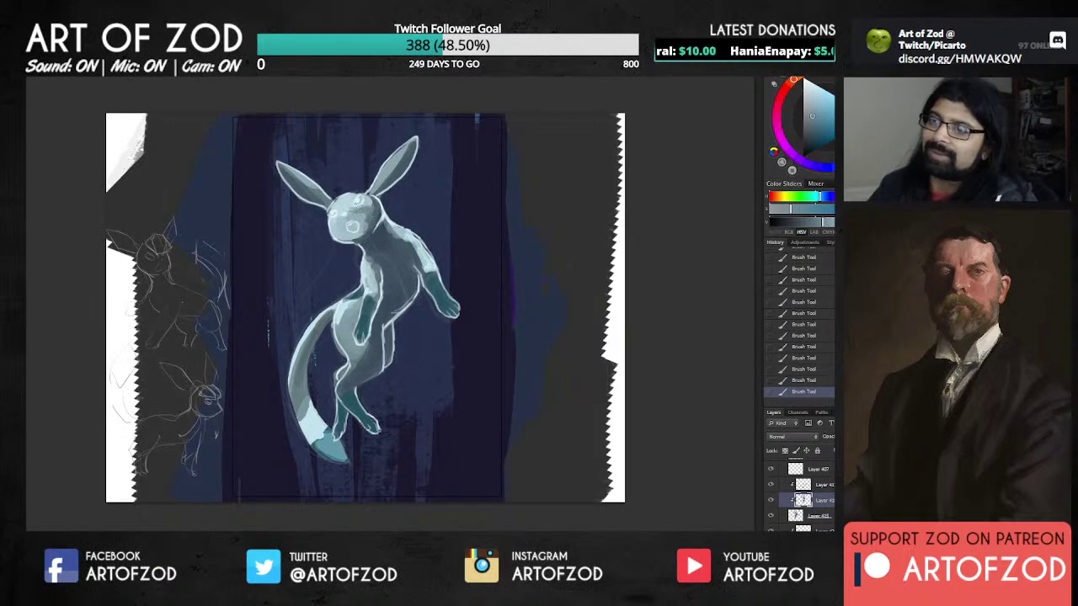
{"action": "left_click", "coordinate": [347, 219], "text": "alt"}
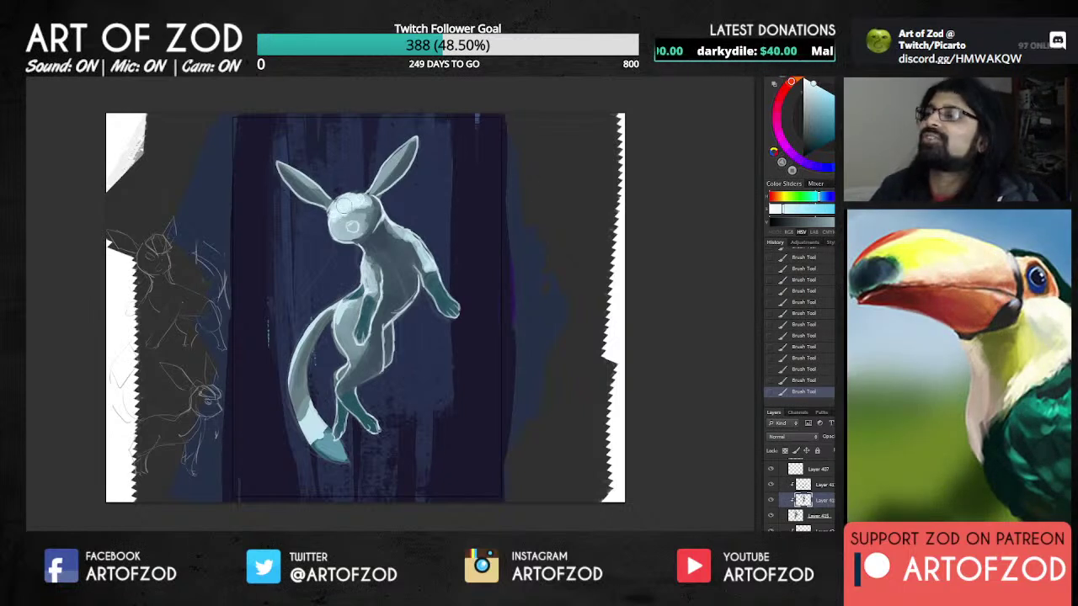
{"action": "left_click", "coordinate": [342, 224], "text": "alt"}
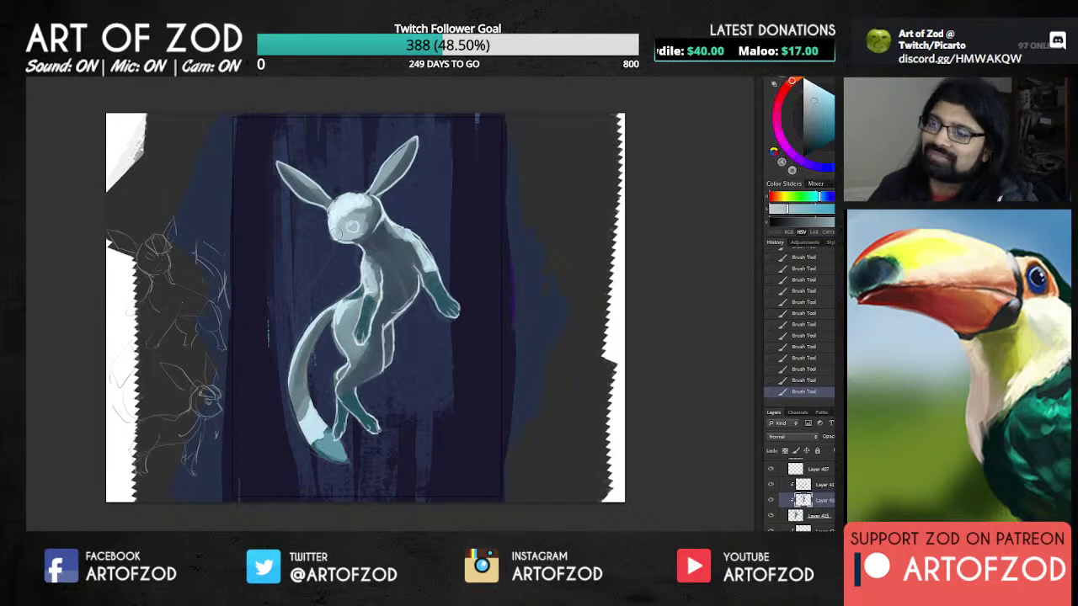
Step: Blend the forehead and shaded side of the face with sampled mid blue-grey tones
{"action": "left_click", "coordinate": [361, 213], "text": "alt"}
{"action": "left_click", "coordinate": [365, 228], "text": "alt"}
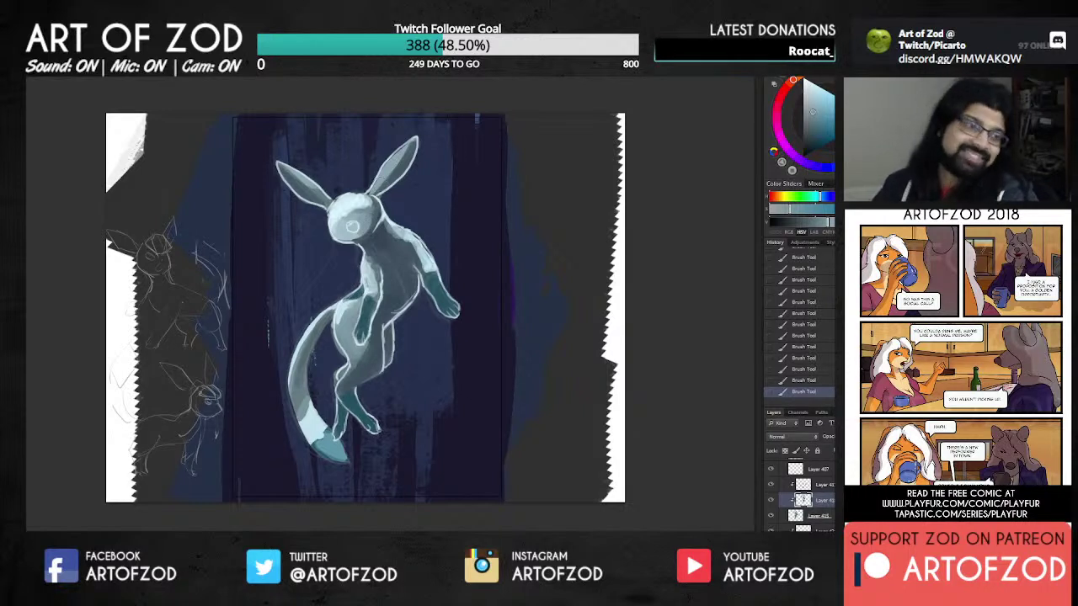
{"action": "left_click", "coordinate": [361, 215], "text": "alt"}
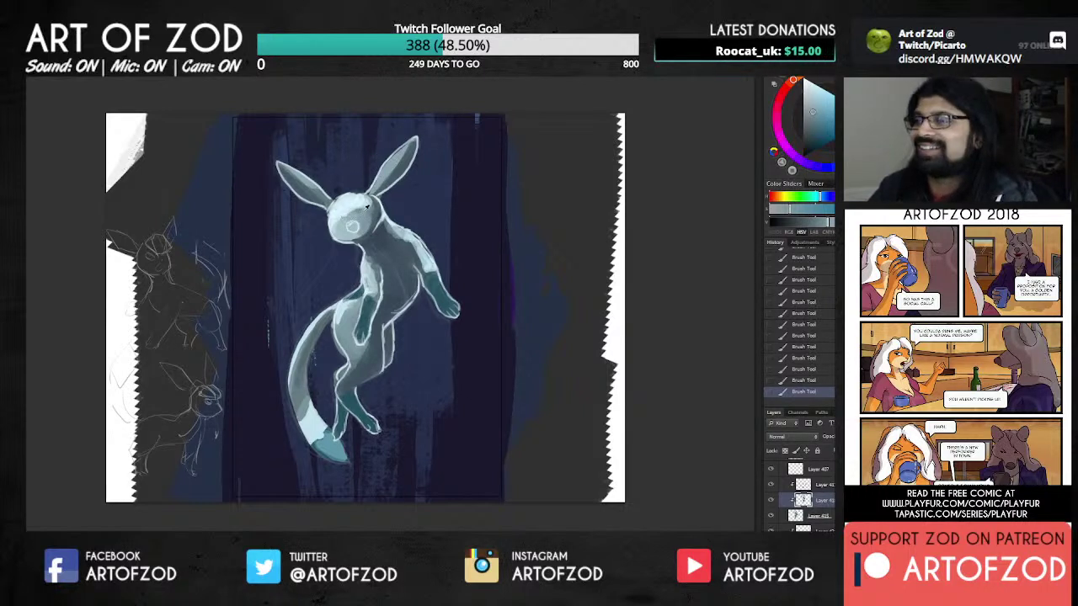
{"action": "left_click", "coordinate": [371, 205], "text": "alt"}
{"action": "left_click", "coordinate": [364, 218], "text": "alt"}
{"action": "left_click", "coordinate": [363, 205], "text": "alt"}
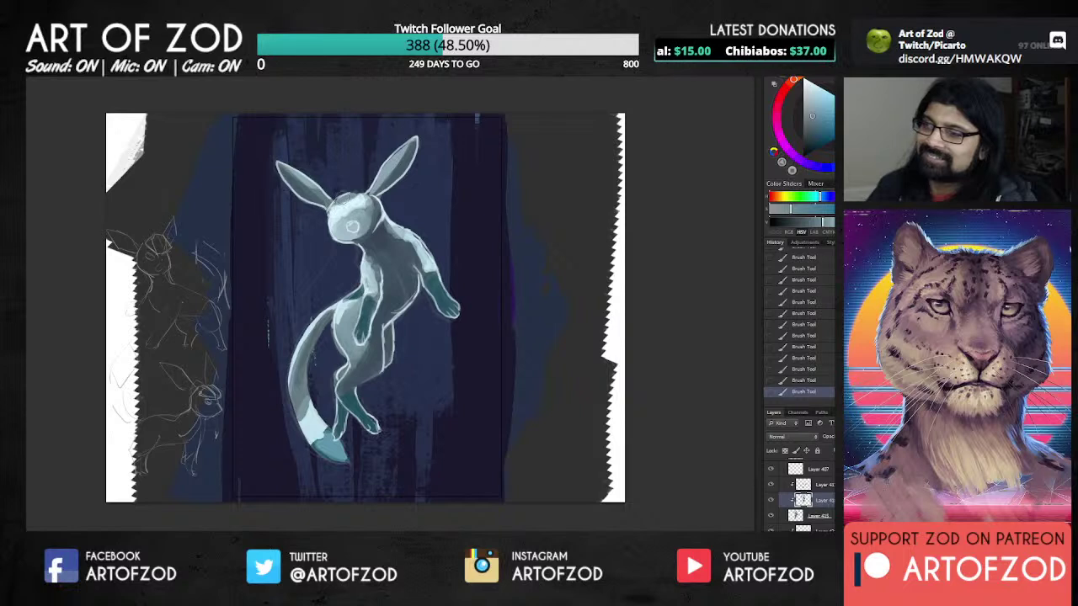
Step: Darken the middle of the forehead with sampled teal-grey, leaving a small bright patch near one ear
{"action": "left_click", "coordinate": [343, 211], "text": "alt"}
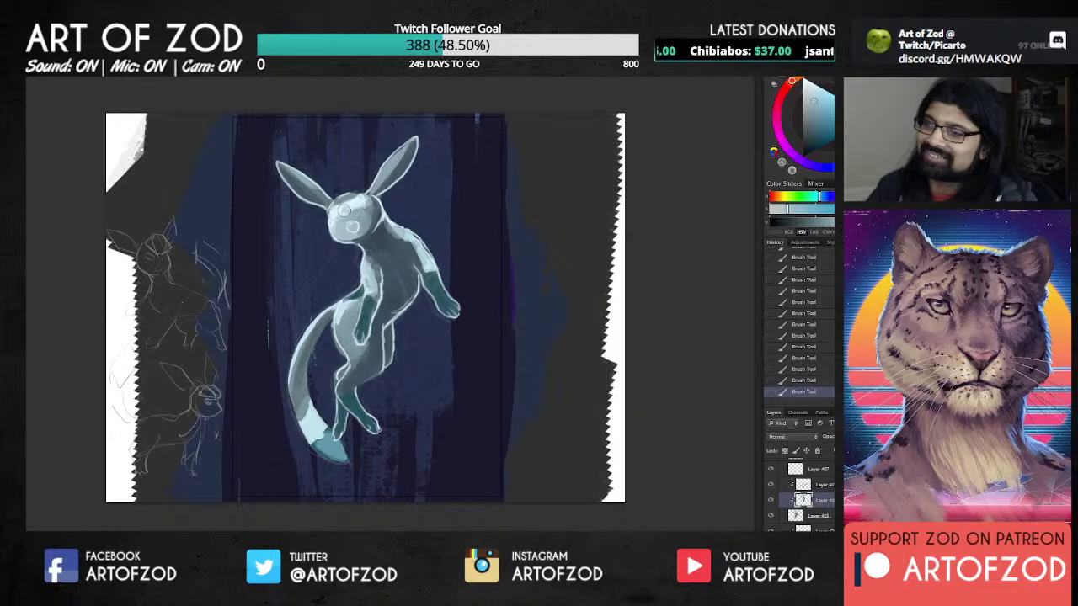
{"action": "left_click", "coordinate": [429, 282], "text": "alt"}
{"action": "left_click", "coordinate": [344, 203], "text": "alt"}
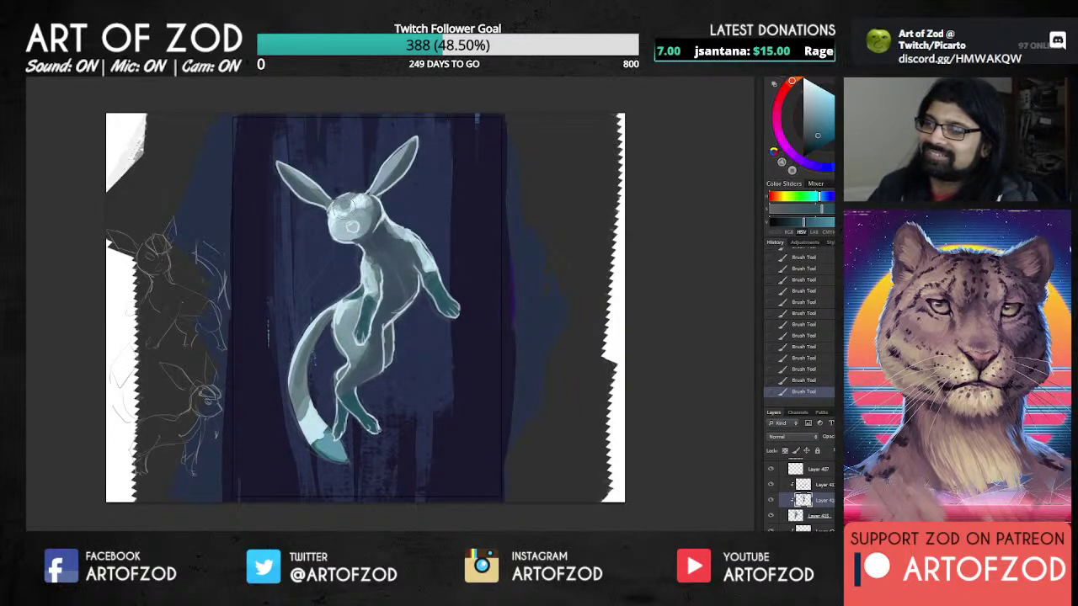
{"action": "left_click", "coordinate": [343, 209], "text": "alt"}
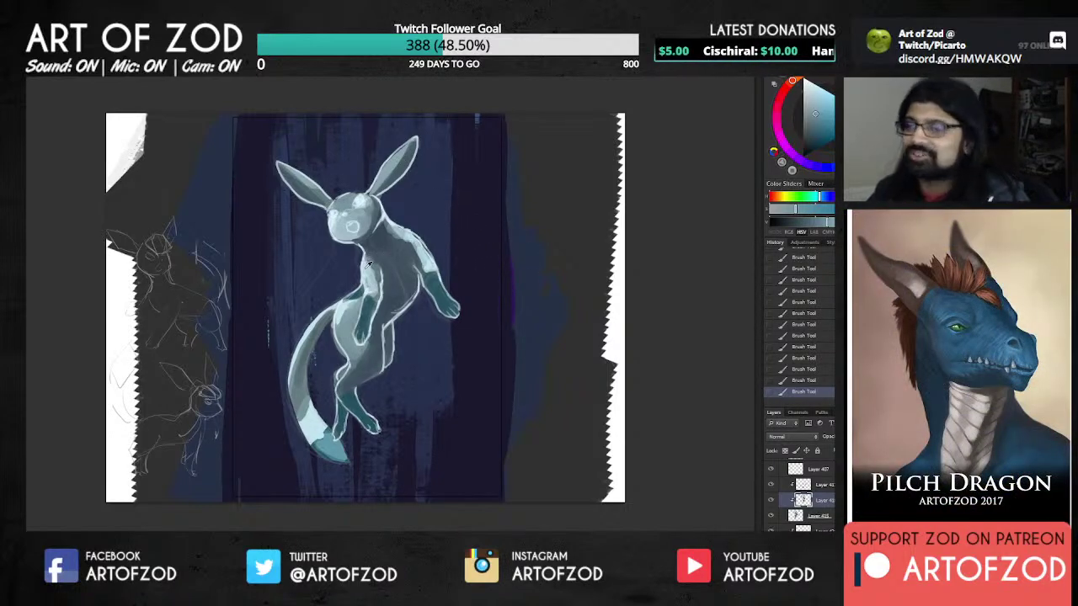
Step: Brighten the hip and both long ears with a very pale blue
{"action": "left_click", "coordinate": [343, 310], "text": "alt"}
{"action": "left_click", "coordinate": [816, 85]}
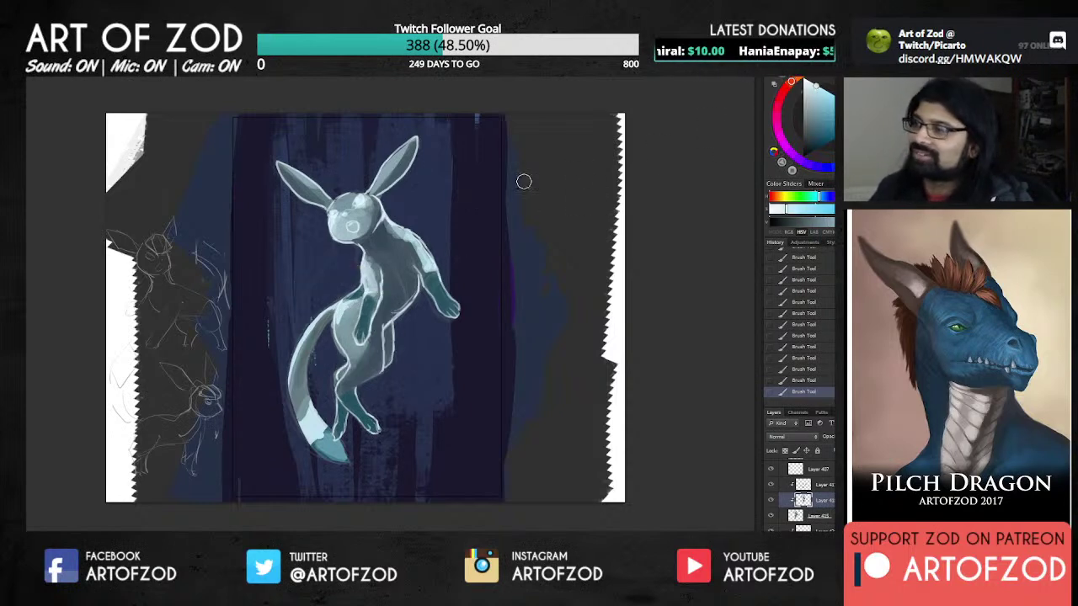
{"action": "left_click_drag", "start_coordinate": [379, 182], "coordinate": [407, 143]}
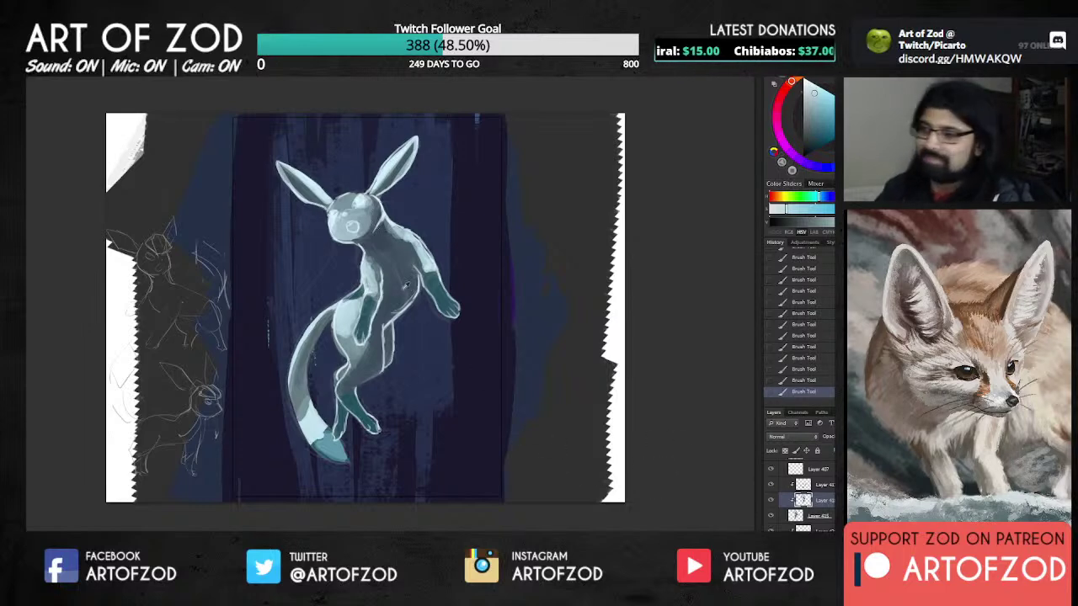
Step: Smooth the belly and chest shading using a larger brush and blue-grey tones sampled from the torso
{"action": "left_click", "coordinate": [399, 291], "text": "alt"}
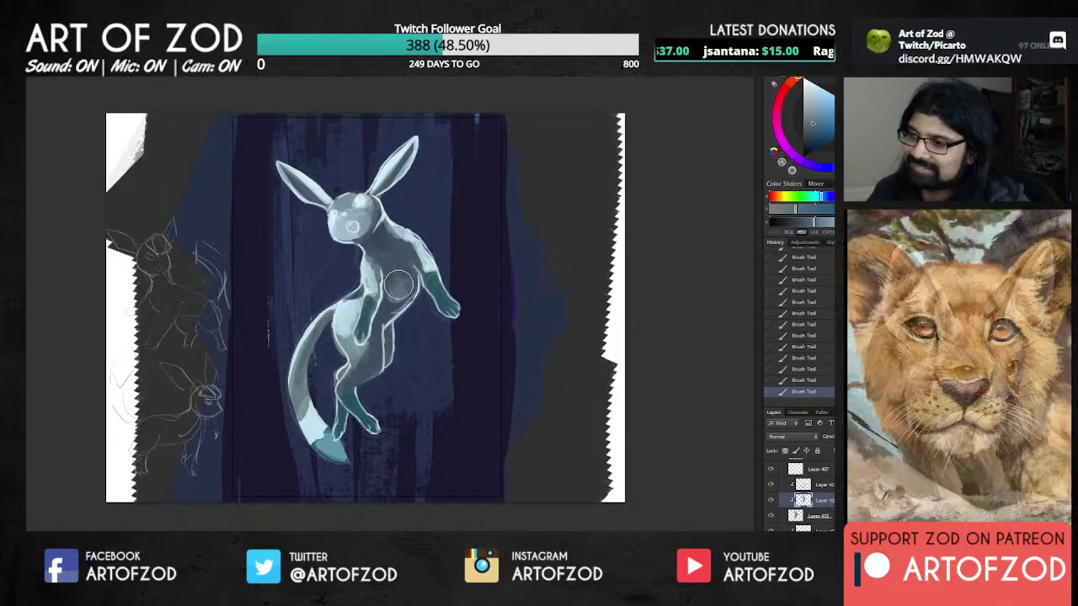
{"action": "left_click", "coordinate": [400, 294], "text": "alt"}
{"action": "key", "text": "]"}
{"action": "key", "text": "]"}
{"action": "left_click", "coordinate": [393, 281], "text": "alt"}
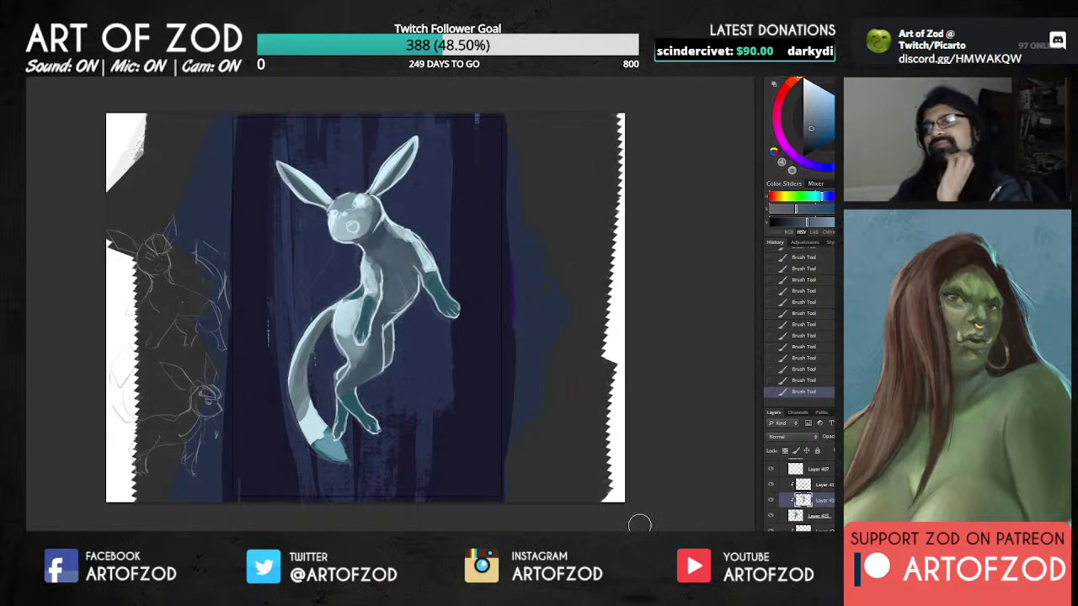
Step: Deepen the shadows on the neck and torso with darker blue-grey and blend them toward the shoulder
{"action": "left_click", "coordinate": [396, 226], "text": "alt"}
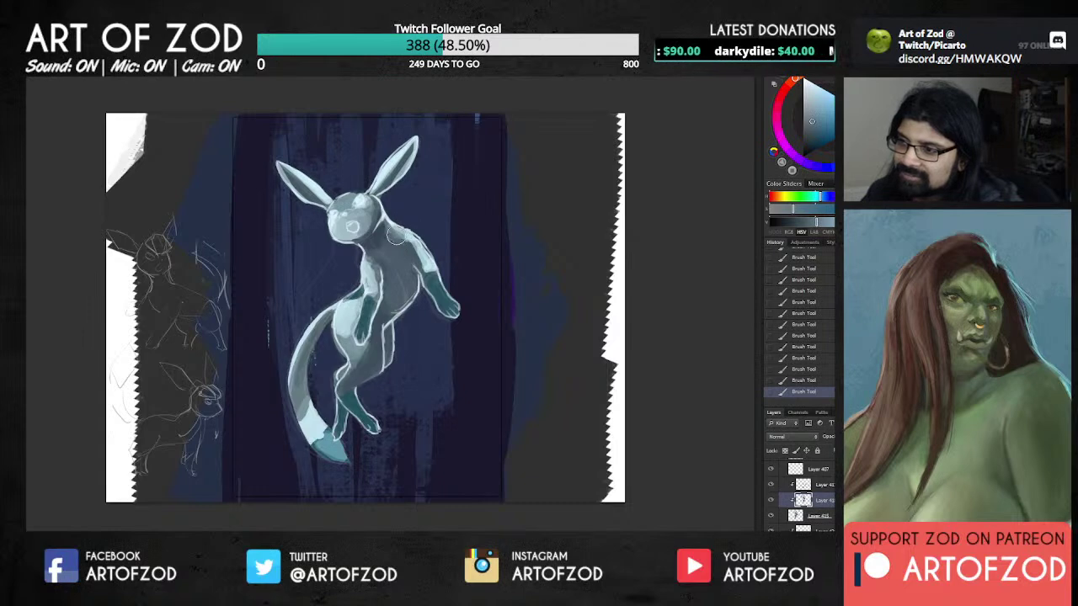
{"action": "left_click", "coordinate": [812, 138]}
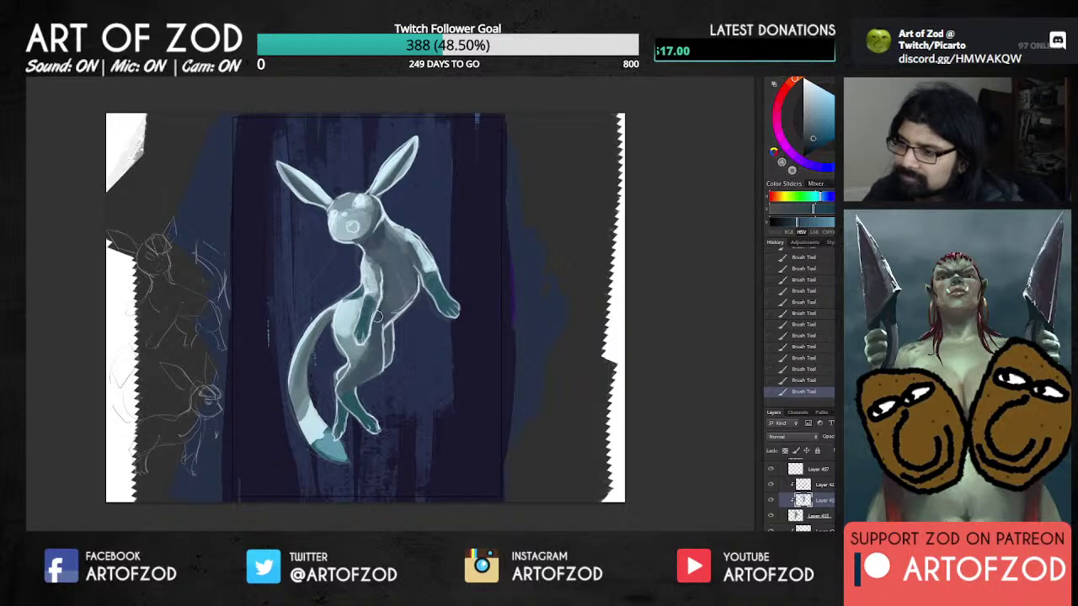
{"action": "left_click", "coordinate": [391, 270], "text": "alt"}
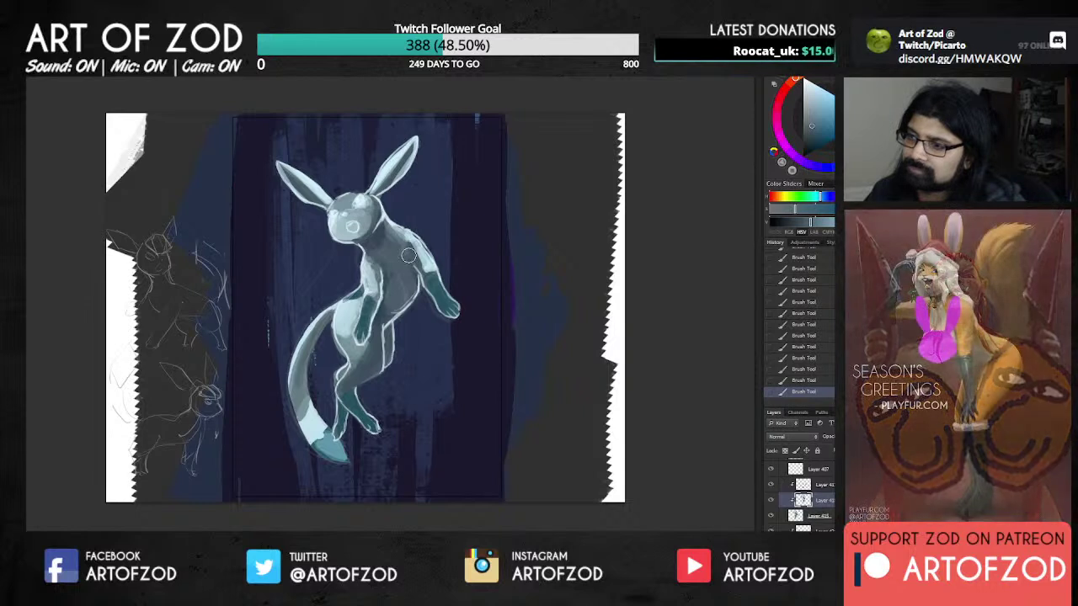
{"action": "left_click", "coordinate": [412, 242], "text": "alt"}
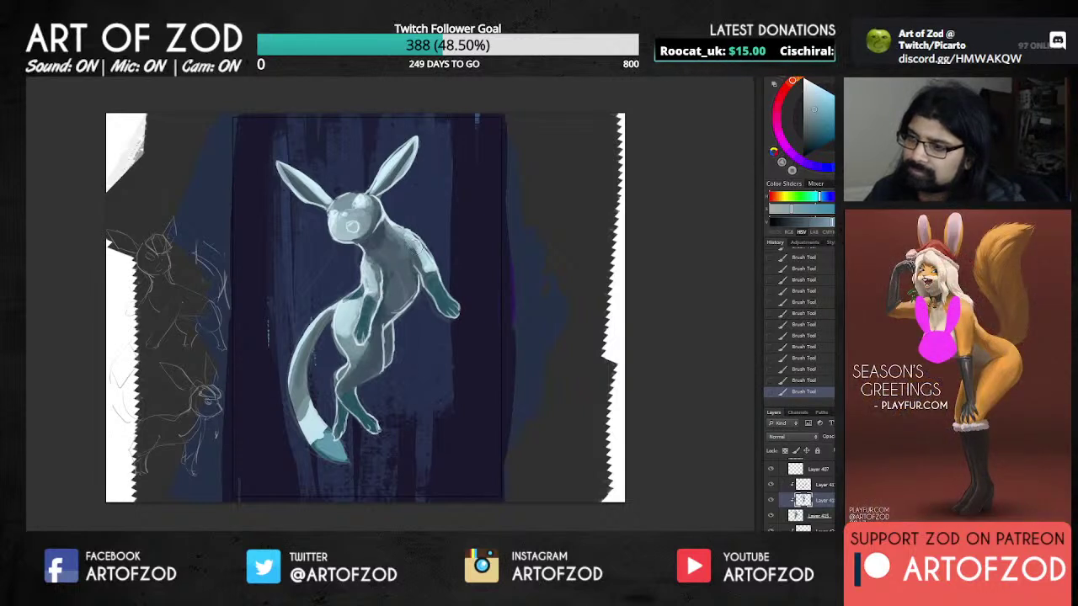
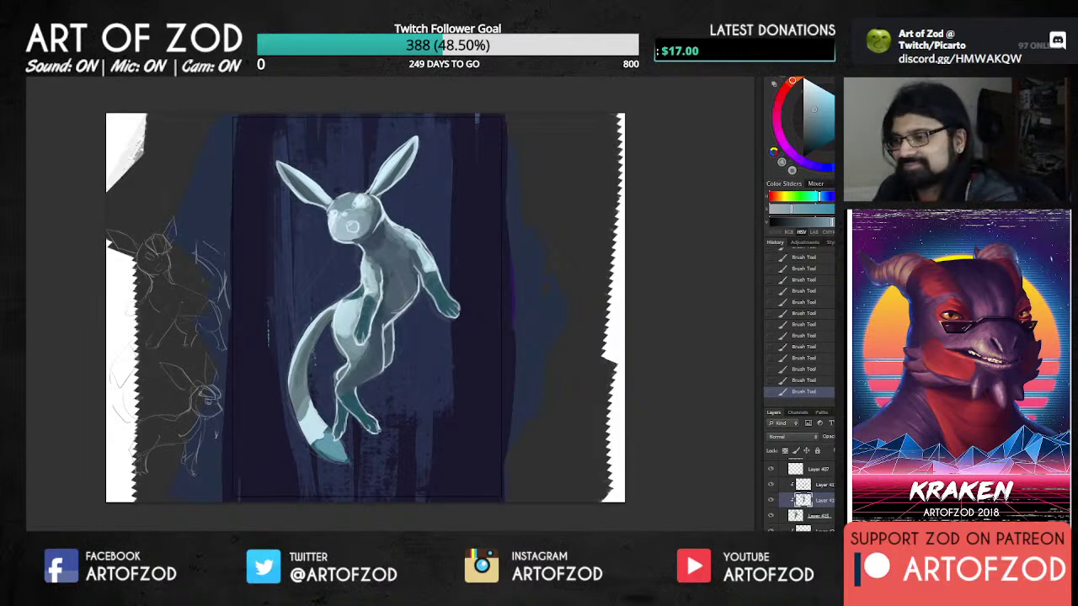
Step: Show the sketch layer with the flowing ribbon lines around the creature's neck
{"action": "scroll", "coordinate": [800, 497], "scroll_direction": "down", "scroll_amount": 1}
{"action": "scroll", "coordinate": [800, 496], "scroll_direction": "up", "scroll_amount": 5}
{"action": "scroll", "coordinate": [800, 497], "scroll_direction": "down", "scroll_amount": 3}
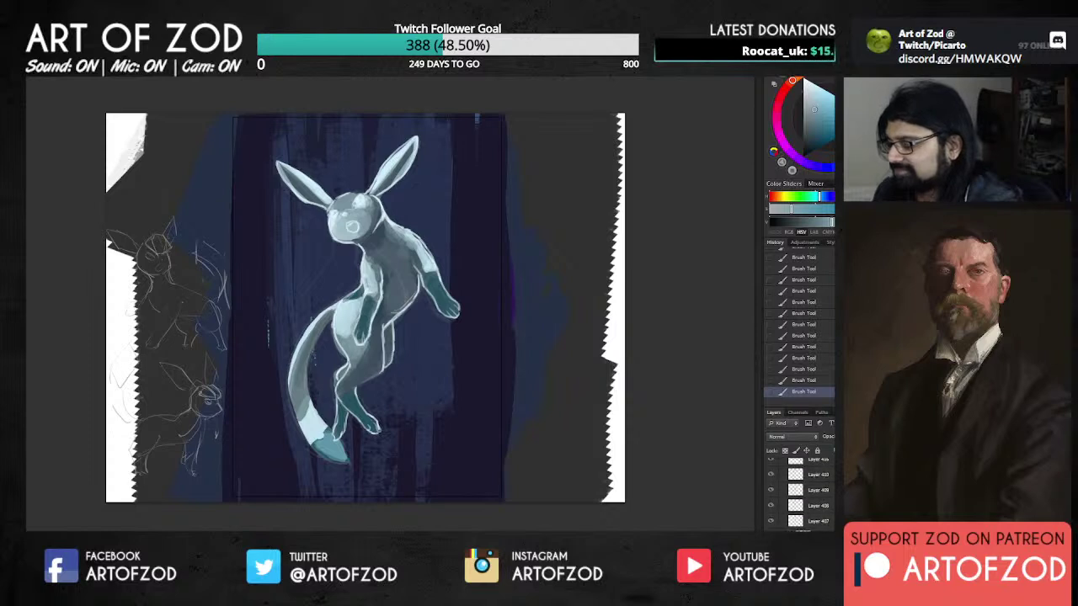
{"action": "left_click", "coordinate": [771, 471]}
{"action": "left_click", "coordinate": [772, 471]}
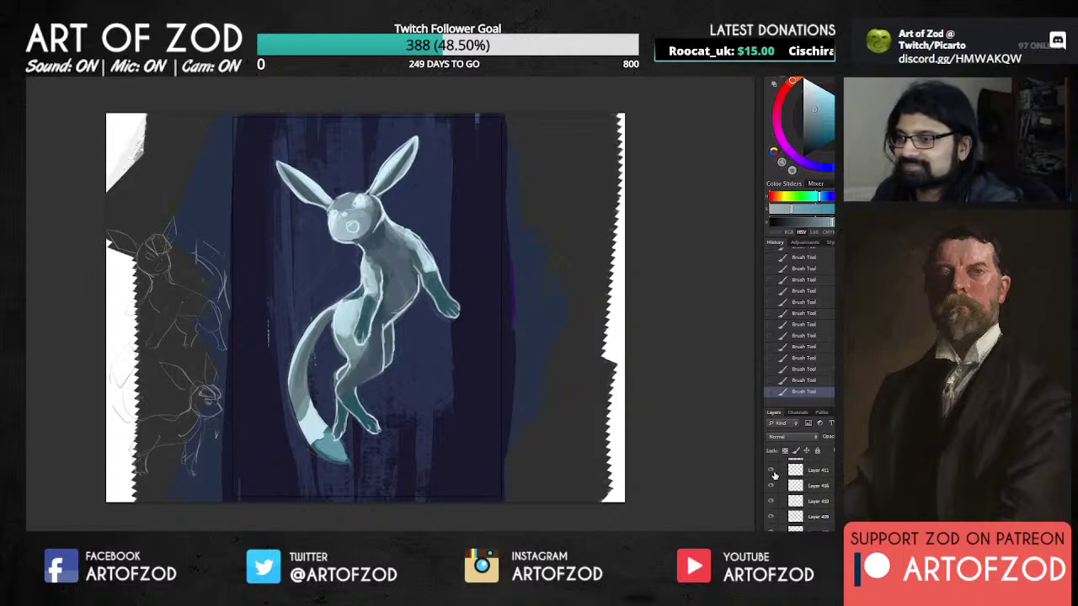
{"action": "left_click", "coordinate": [772, 471]}
Step: Add a new layer beneath the creature's base layer
{"action": "scroll", "coordinate": [800, 496], "scroll_direction": "down", "scroll_amount": 2}
{"action": "left_click", "coordinate": [804, 505]}
{"action": "scroll", "coordinate": [800, 497], "scroll_direction": "up", "scroll_amount": 1}
{"action": "scroll", "coordinate": [800, 497], "scroll_direction": "down", "scroll_amount": 1}
{"action": "left_click", "coordinate": [805, 540]}
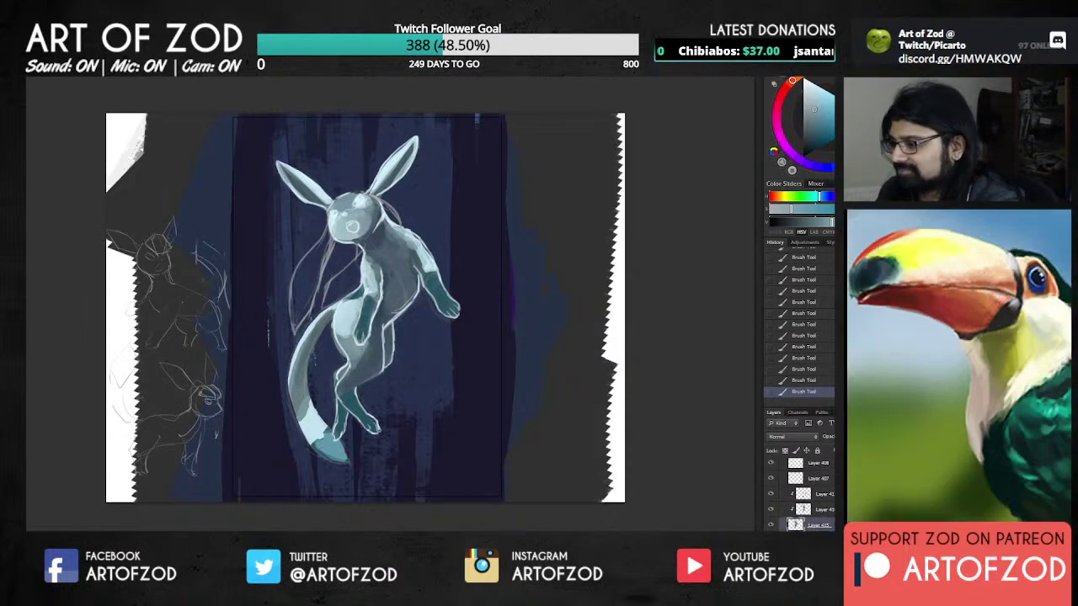
{"action": "key", "text": "ctrl+shift+alt+n"}
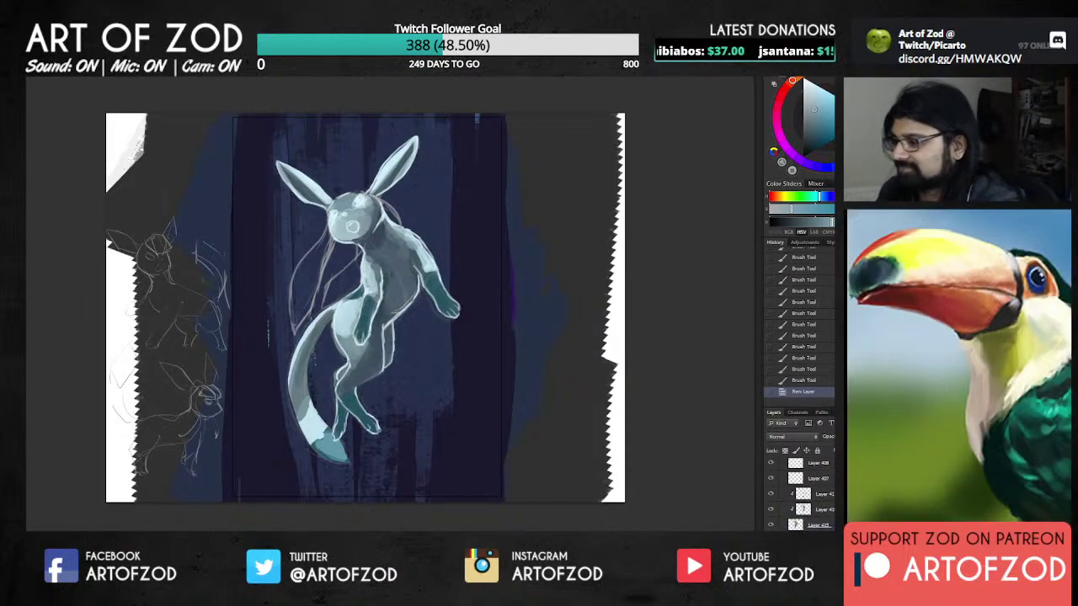
Step: Block in the long outer ribbon hanging from the head in pale blue sampled from the creature, clearing the trial stroke first
{"action": "left_click", "coordinate": [357, 313], "text": "alt"}
{"action": "left_click_drag", "start_coordinate": [322, 212], "coordinate": [324, 225]}
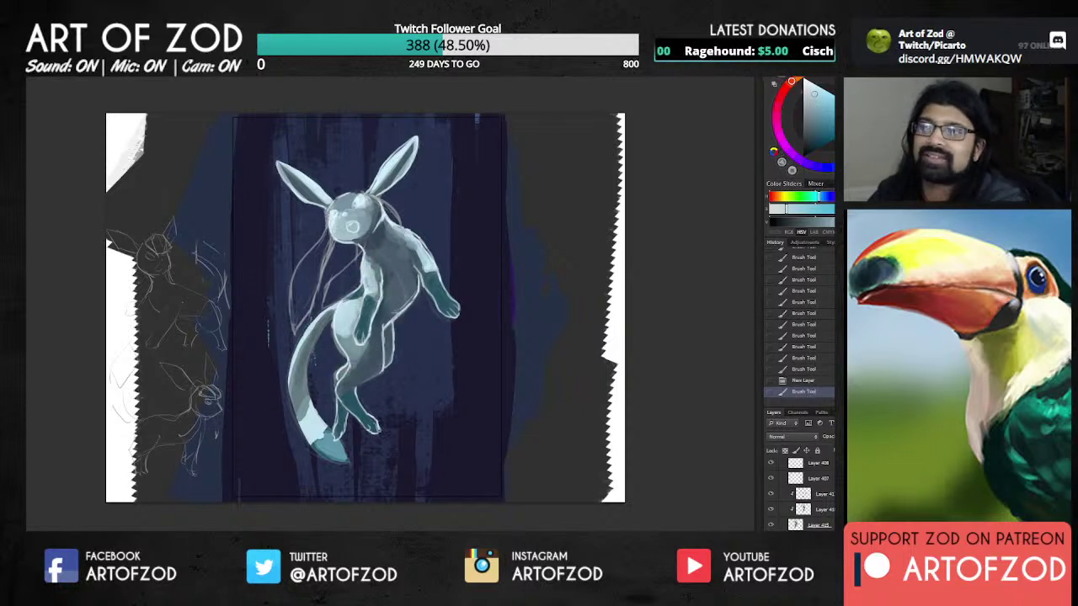
{"action": "key", "text": "ctrl+a"}
{"action": "key", "text": "ctrl+x"}
{"action": "left_click_drag", "start_coordinate": [329, 212], "coordinate": [325, 218]}
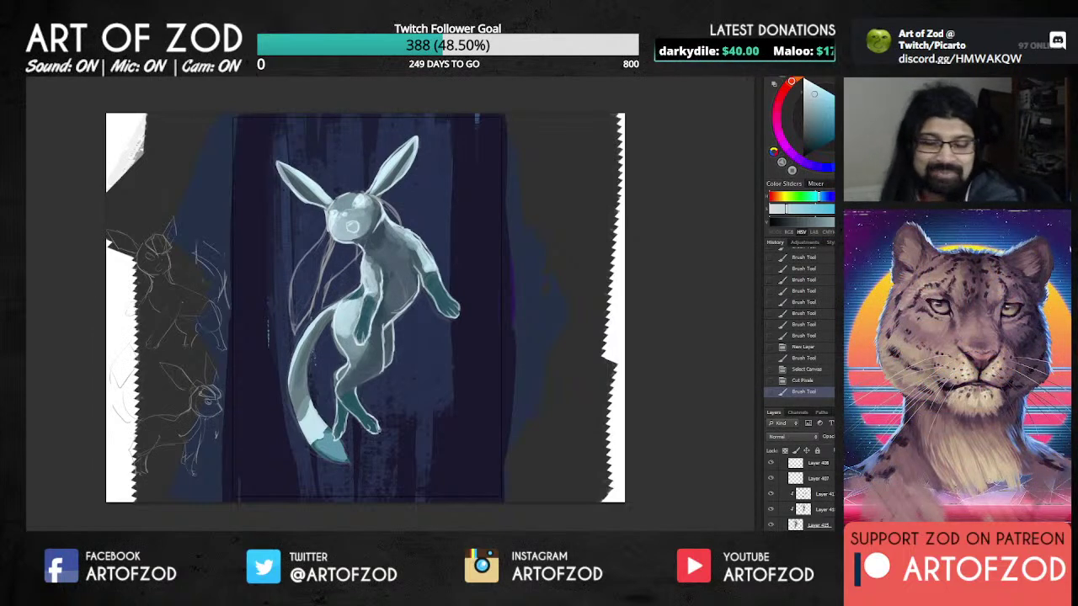
{"action": "left_click_drag", "start_coordinate": [330, 212], "coordinate": [291, 305]}
{"action": "mouse_move", "coordinate": [318, 247]}
{"action": "left_mouse_down"}
{"action": "mouse_move", "coordinate": [294, 278]}
{"action": "mouse_move", "coordinate": [318, 249]}
{"action": "mouse_move", "coordinate": [305, 281]}
{"action": "left_mouse_up"}
{"action": "left_click_drag", "start_coordinate": [332, 231], "coordinate": [322, 249]}
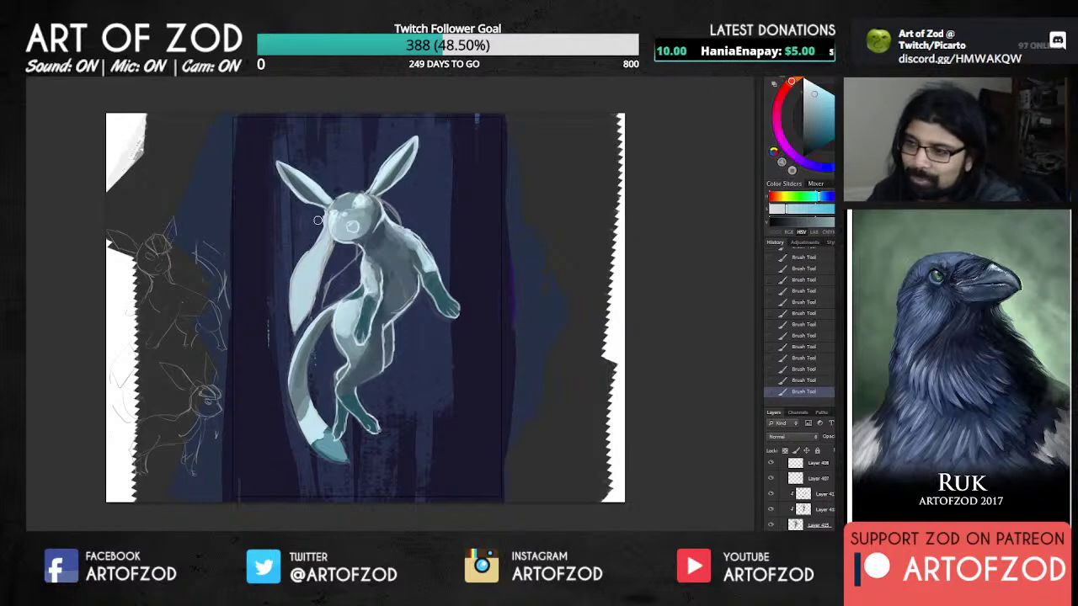
Step: Erase the overflow along both edges of the long ribbon and sharpen its outline
{"action": "left_click_drag", "start_coordinate": [322, 215], "coordinate": [277, 295]}
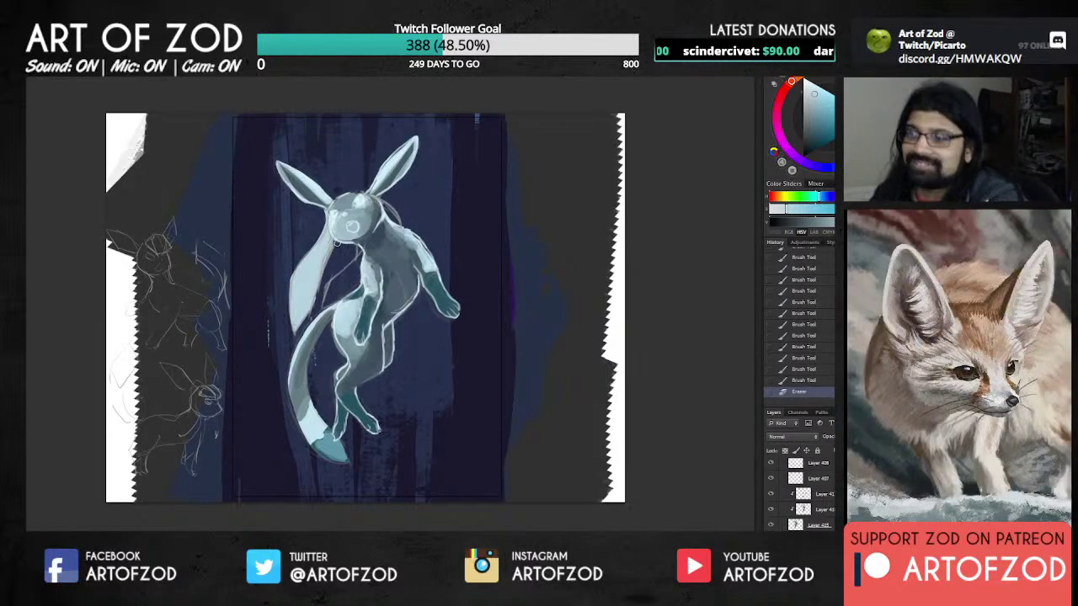
{"action": "left_click_drag", "start_coordinate": [337, 245], "coordinate": [326, 278]}
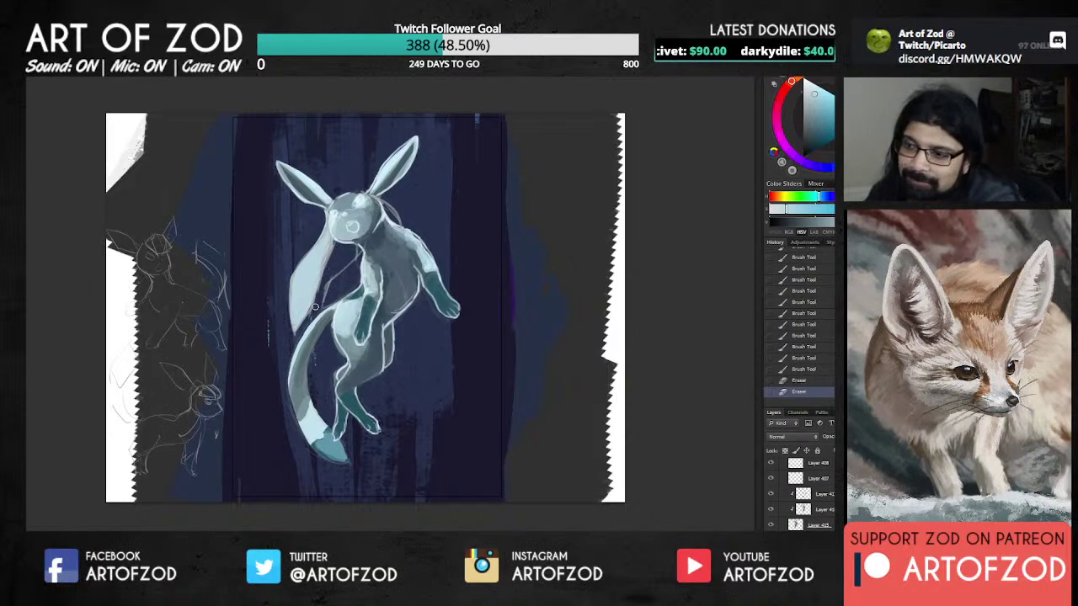
{"action": "left_click", "coordinate": [273, 325]}
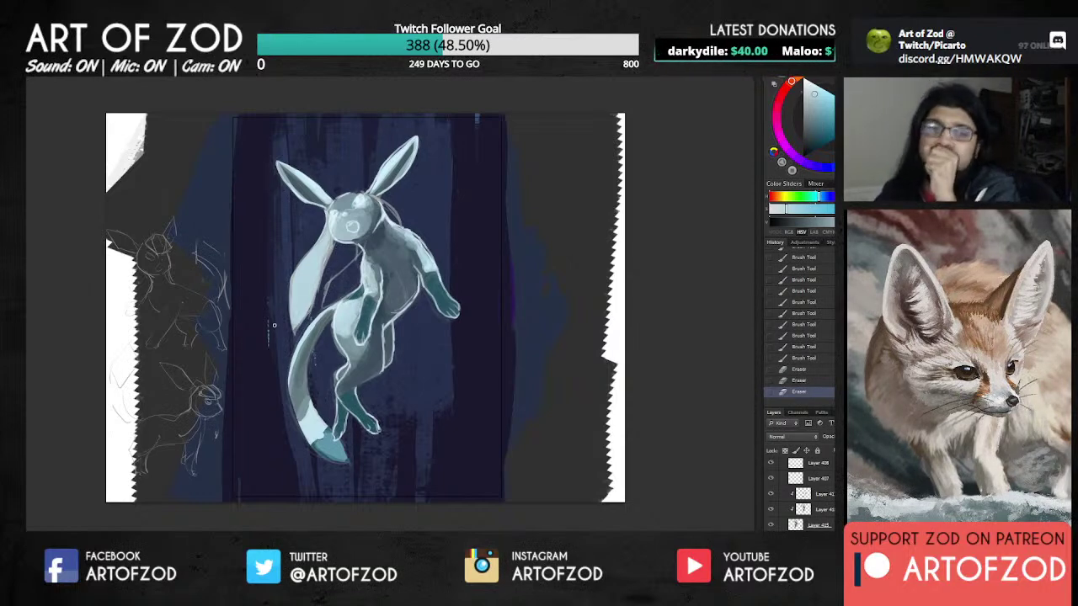
Step: Block in the shorter ribbon beside the chest and the ribbon behind the neck with the same pale blue
{"action": "left_click_drag", "start_coordinate": [329, 294], "coordinate": [340, 279]}
{"action": "left_click_drag", "start_coordinate": [335, 283], "coordinate": [349, 267]}
{"action": "left_click", "coordinate": [346, 274]}
{"action": "left_click_drag", "start_coordinate": [350, 264], "coordinate": [360, 253]}
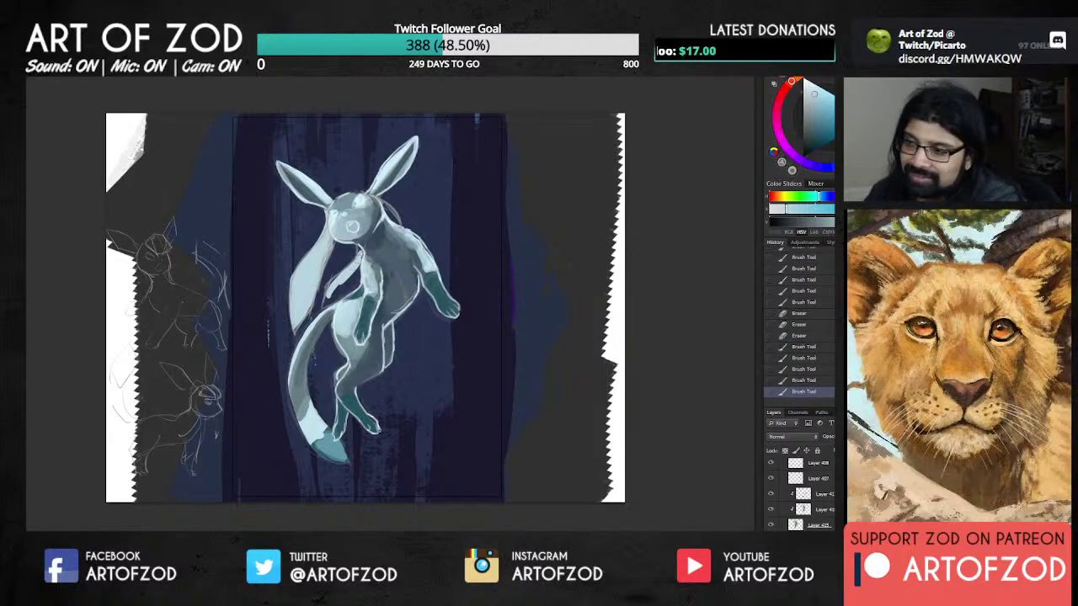
{"action": "mouse_move", "coordinate": [377, 200]}
{"action": "left_mouse_down"}
{"action": "mouse_move", "coordinate": [399, 221]}
{"action": "mouse_move", "coordinate": [387, 190]}
{"action": "left_mouse_up"}
{"action": "mouse_move", "coordinate": [389, 228]}
{"action": "left_mouse_down"}
{"action": "mouse_move", "coordinate": [396, 204]}
{"action": "mouse_move", "coordinate": [401, 212]}
{"action": "left_mouse_up"}
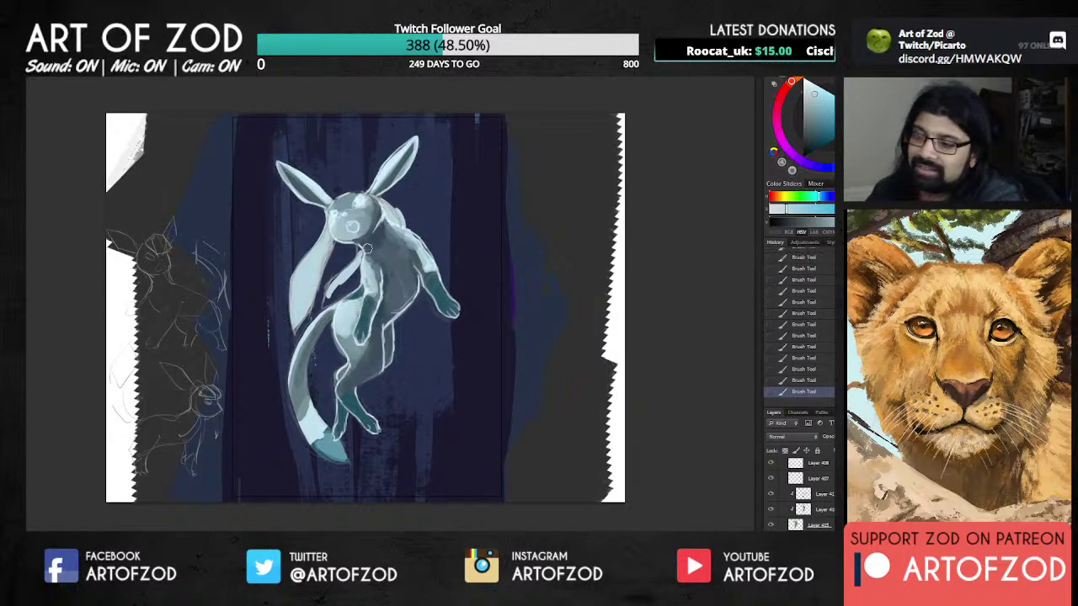
{"action": "left_click_drag", "start_coordinate": [338, 289], "coordinate": [360, 253]}
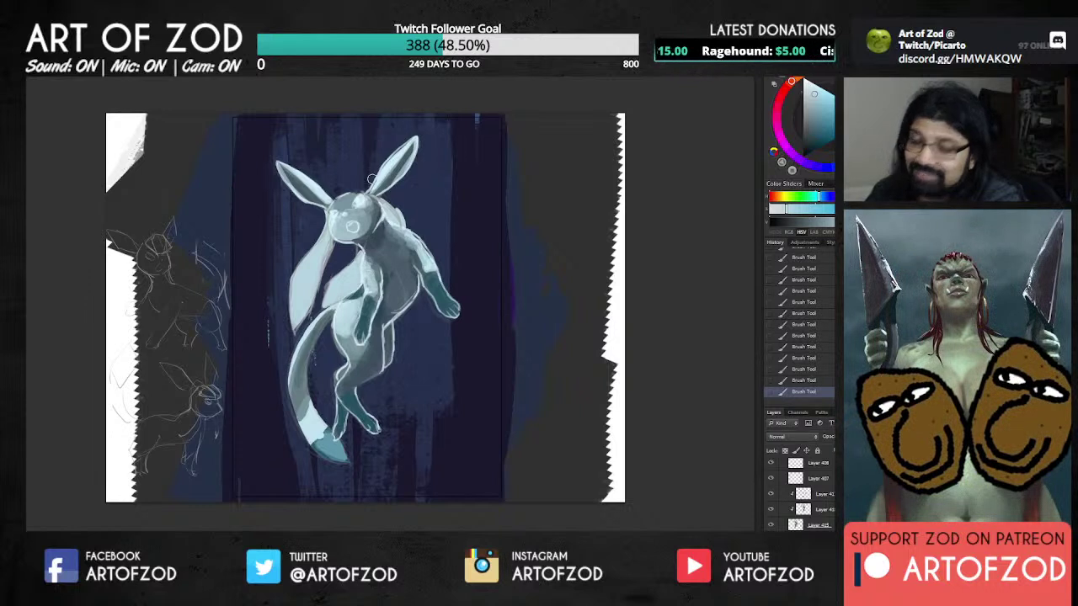
Step: Erase the rough outer edges of the ribbon behind the neck and the shorter ribbon beside the chest
{"action": "key", "text": "e"}
{"action": "left_click_drag", "start_coordinate": [387, 199], "coordinate": [403, 220]}
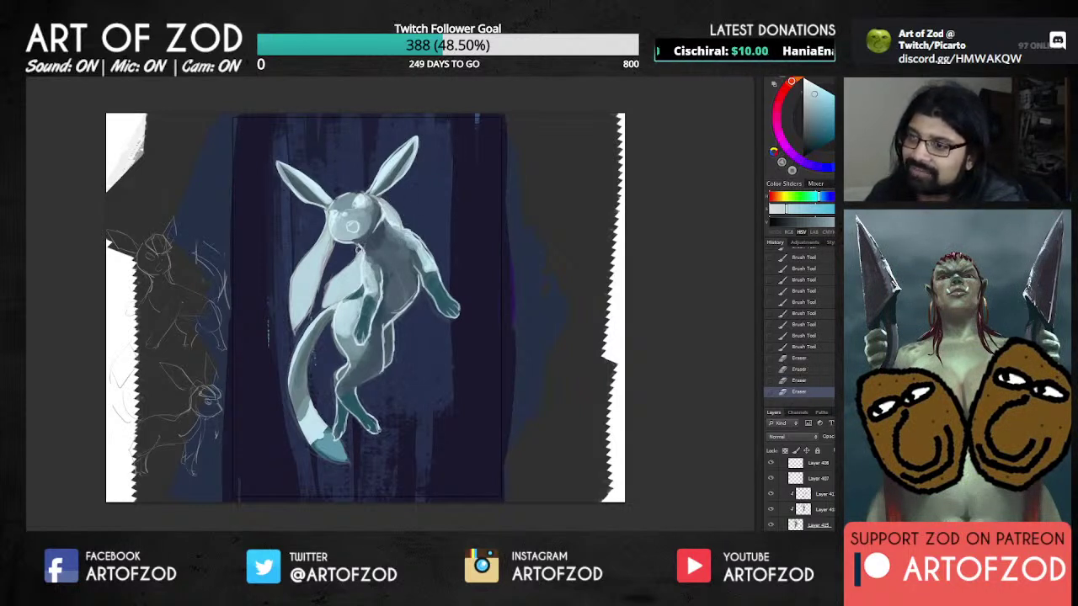
{"action": "mouse_move", "coordinate": [324, 279]}
{"action": "left_mouse_down"}
{"action": "mouse_move", "coordinate": [357, 241]}
{"action": "mouse_move", "coordinate": [370, 248]}
{"action": "left_mouse_up"}
Step: Fill the remaining gaps in the neck and chest ribbons with pale blue and trim their edges with the Eraser
{"action": "key", "text": "b"}
{"action": "left_click", "coordinate": [380, 193]}
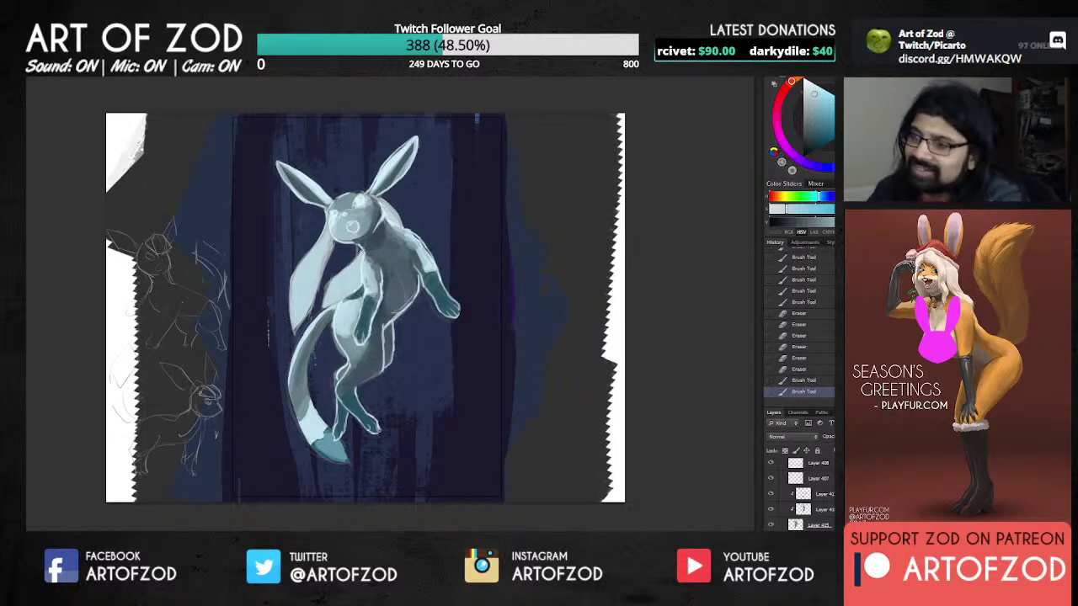
{"action": "left_click_drag", "start_coordinate": [364, 246], "coordinate": [358, 256]}
{"action": "left_click_drag", "start_coordinate": [362, 247], "coordinate": [325, 306]}
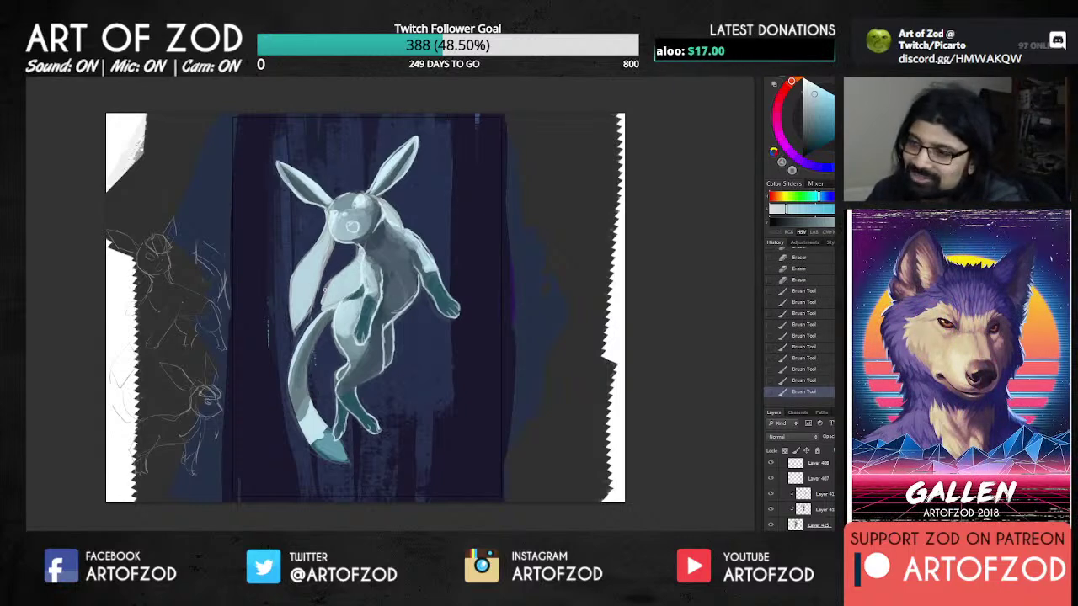
{"action": "left_click_drag", "start_coordinate": [312, 315], "coordinate": [287, 256]}
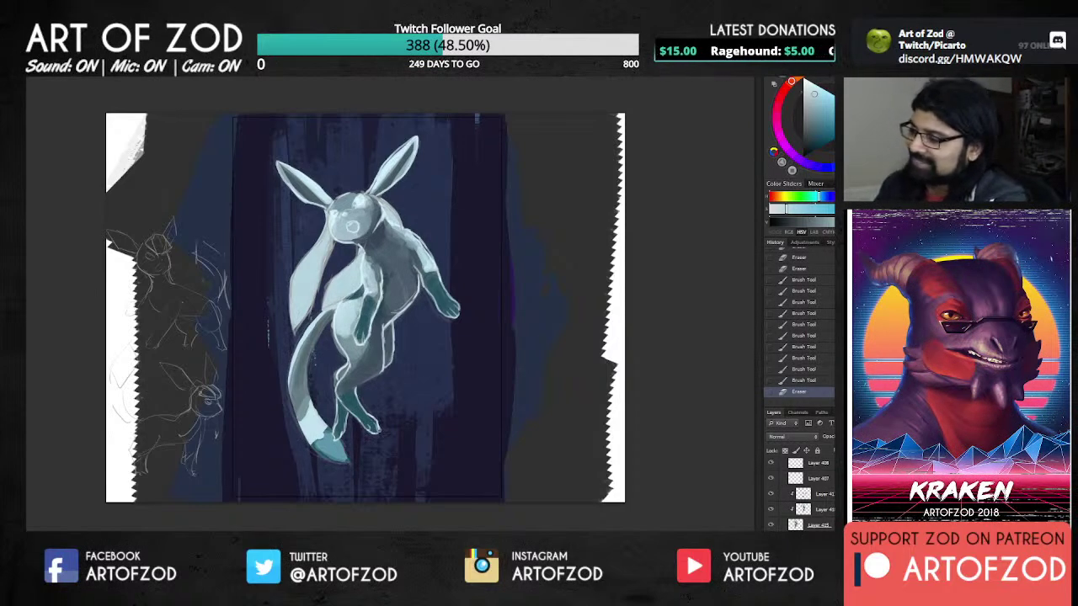
Step: Show the sketch layer with the crest lines on the head and add a new layer beneath it
{"action": "scroll", "coordinate": [800, 492], "scroll_direction": "up", "scroll_amount": 10}
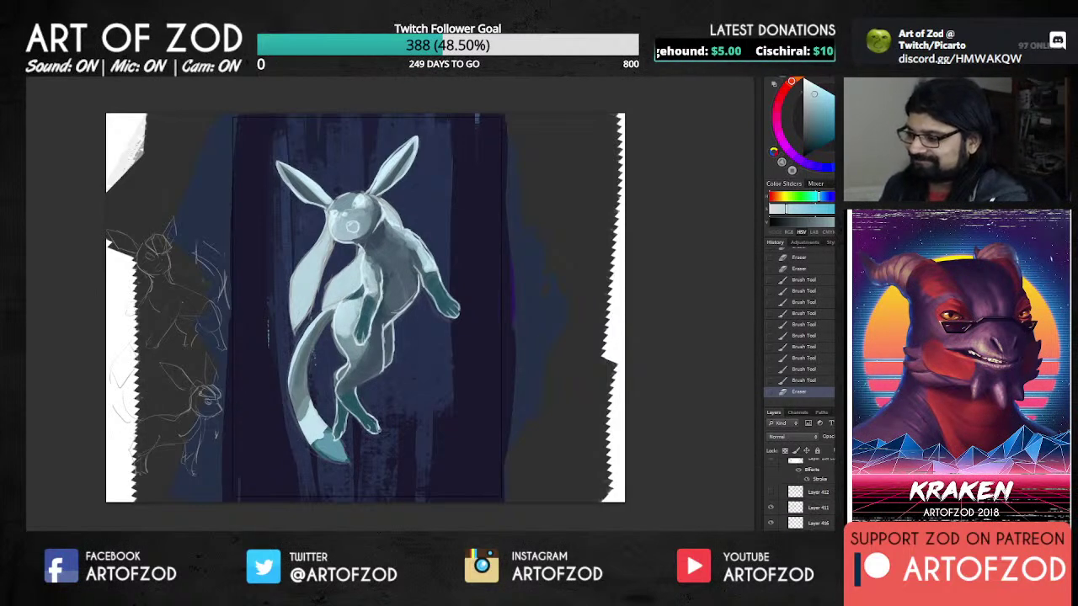
{"action": "scroll", "coordinate": [796, 497], "scroll_direction": "up", "scroll_amount": 1}
{"action": "left_click", "coordinate": [770, 520]}
{"action": "left_click", "coordinate": [770, 520]}
{"action": "left_click", "coordinate": [770, 520]}
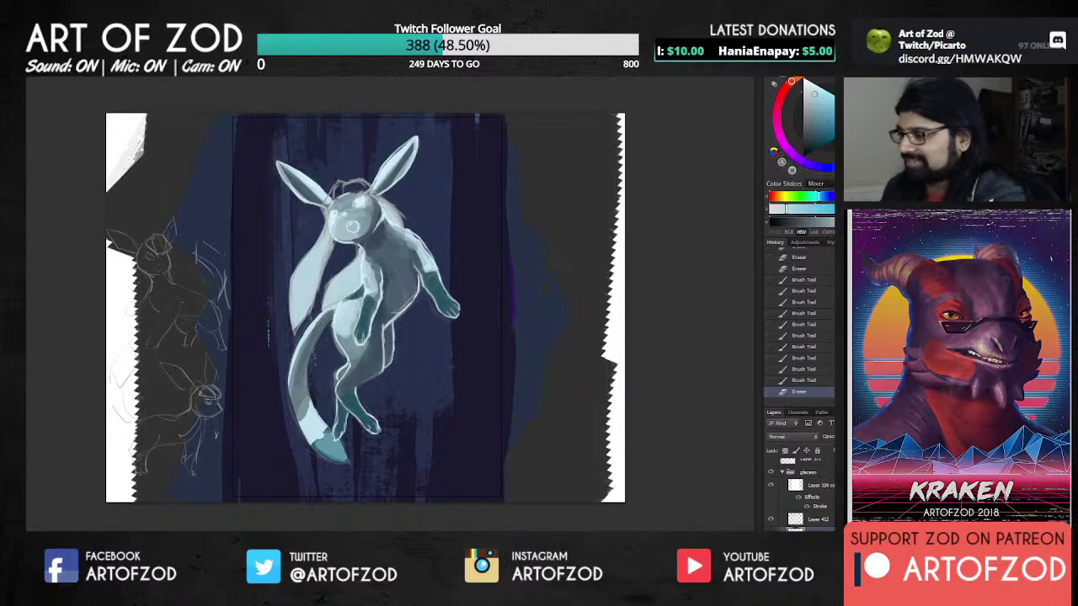
{"action": "left_click", "coordinate": [828, 529]}
{"action": "key", "text": "ctrl+shift+alt+n"}
Step: Paint the cap-like patch on top of the head between the ears in dark teal sampled from the forearm
{"action": "left_click", "coordinate": [335, 205]}
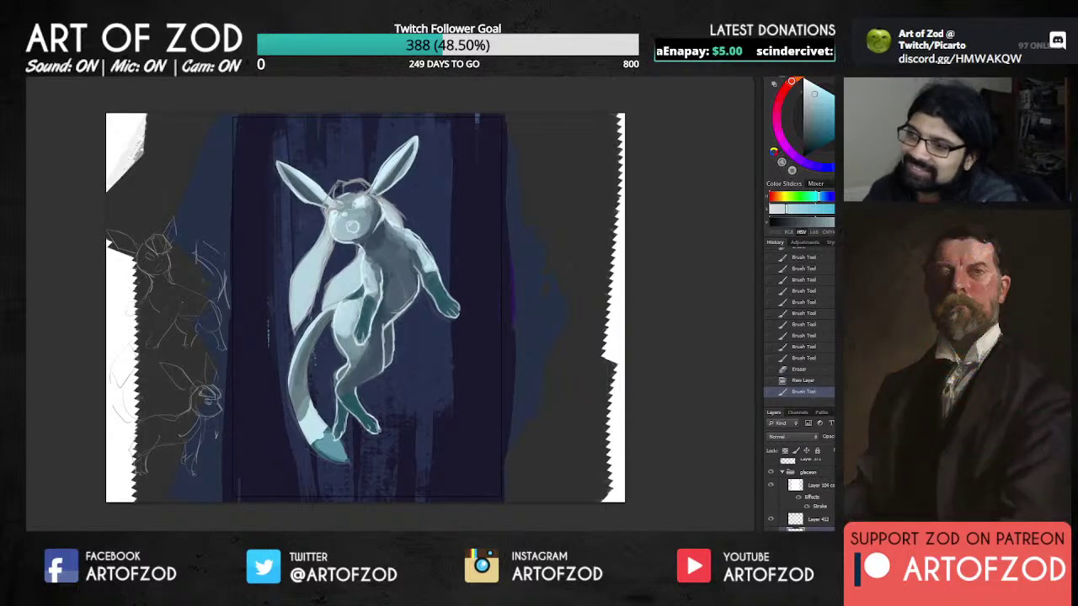
{"action": "left_click", "coordinate": [368, 309], "text": "alt"}
{"action": "left_click", "coordinate": [336, 200]}
{"action": "left_click", "coordinate": [336, 200]}
{"action": "left_click", "coordinate": [340, 204]}
{"action": "left_click", "coordinate": [344, 201]}
{"action": "left_click", "coordinate": [338, 194]}
{"action": "mouse_move", "coordinate": [334, 199]}
{"action": "left_mouse_down"}
{"action": "mouse_move", "coordinate": [341, 186]}
{"action": "mouse_move", "coordinate": [338, 195]}
{"action": "left_mouse_up"}
{"action": "mouse_move", "coordinate": [344, 187]}
{"action": "left_mouse_down"}
{"action": "mouse_move", "coordinate": [339, 197]}
{"action": "mouse_move", "coordinate": [366, 187]}
{"action": "left_mouse_up"}
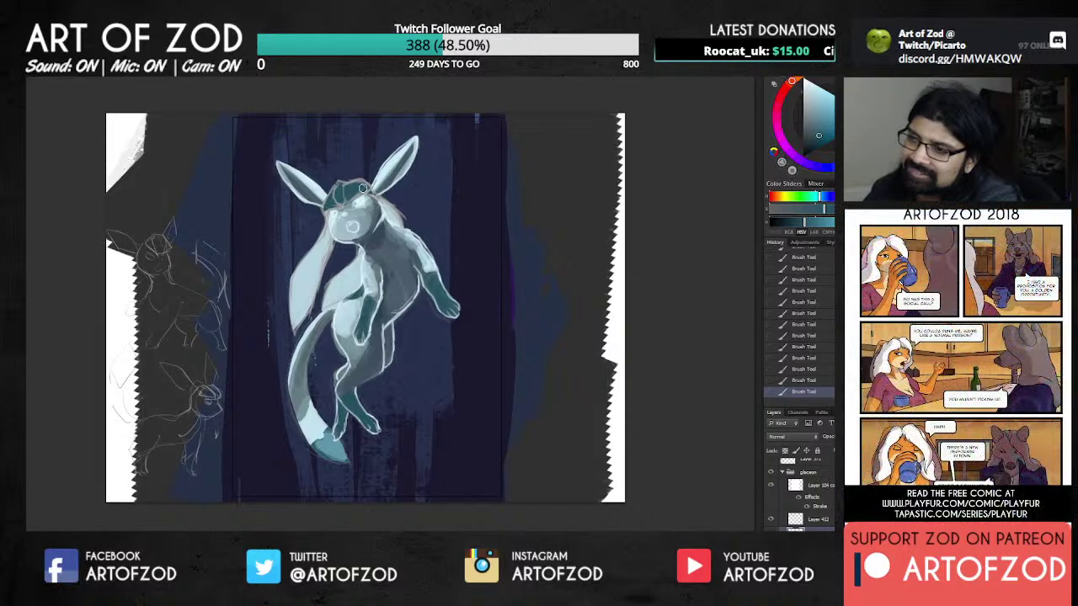
Step: Hide the crest sketch layer and clean up the edges of the teal head patch with the Eraser
{"action": "left_click", "coordinate": [771, 522]}
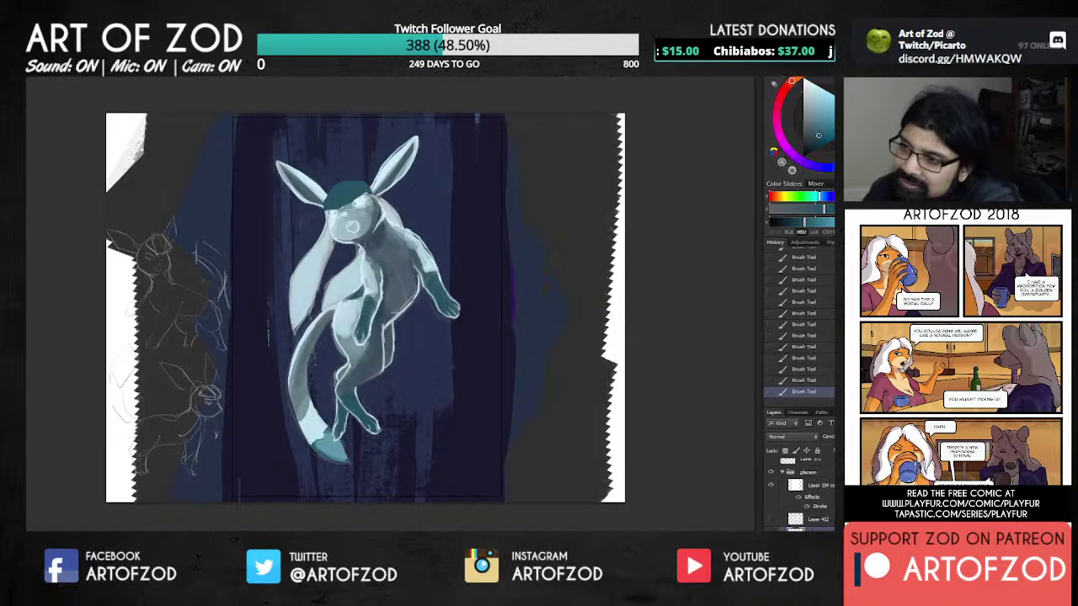
{"action": "left_click_drag", "start_coordinate": [338, 206], "coordinate": [357, 204]}
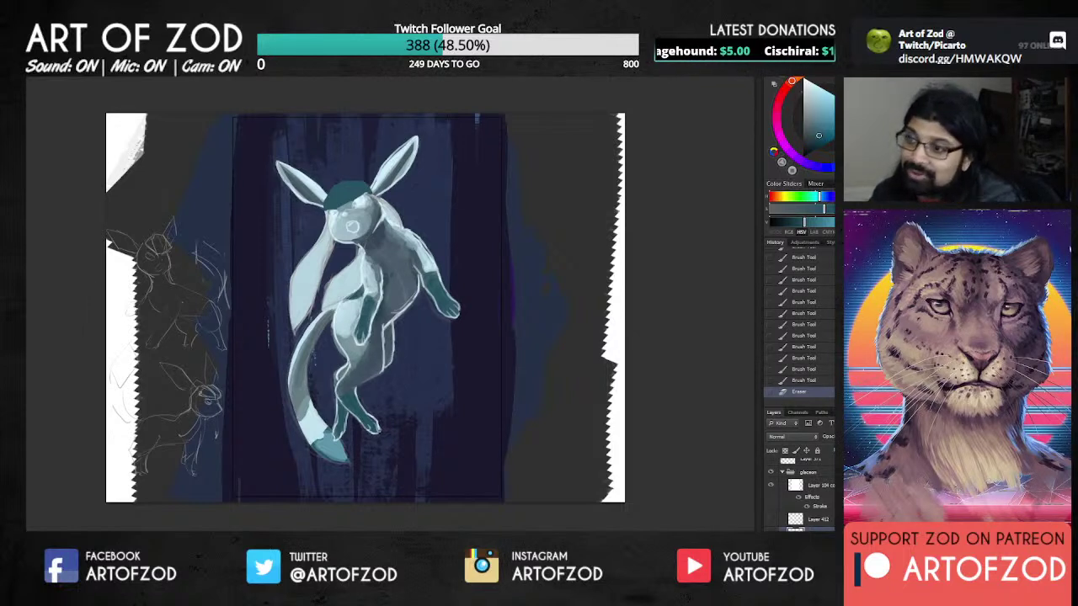
{"action": "left_click", "coordinate": [373, 178]}
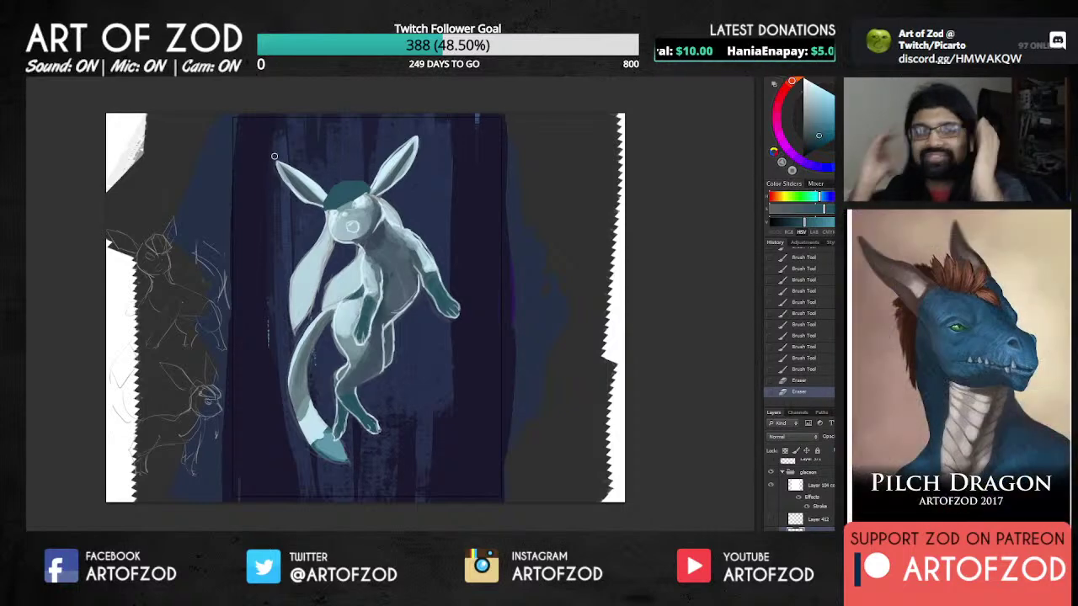
{"action": "left_click", "coordinate": [352, 205]}
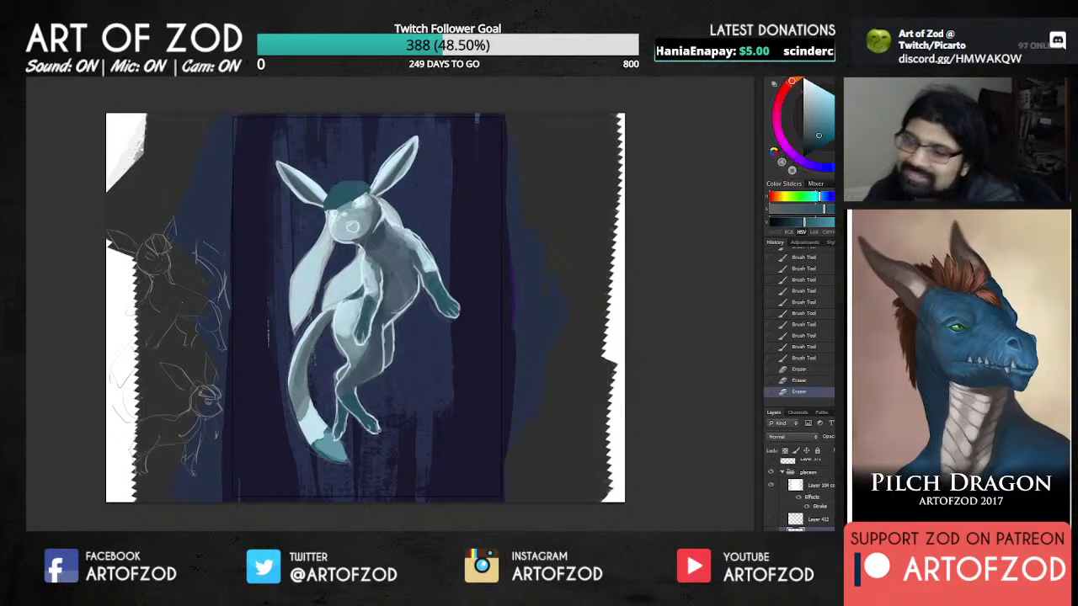
{"action": "left_click", "coordinate": [331, 183]}
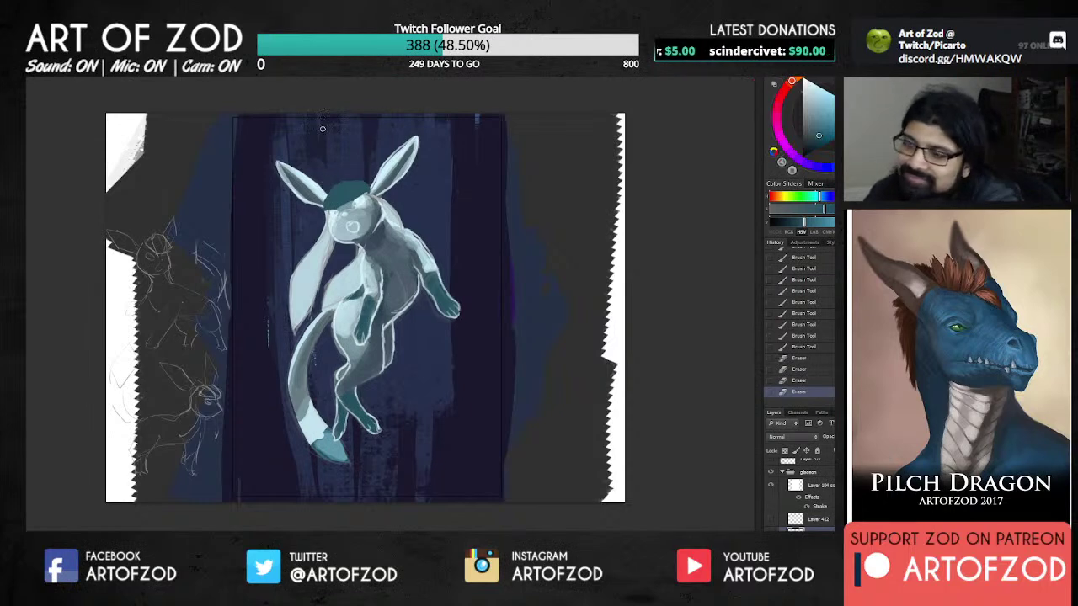
{"action": "left_click", "coordinate": [385, 184]}
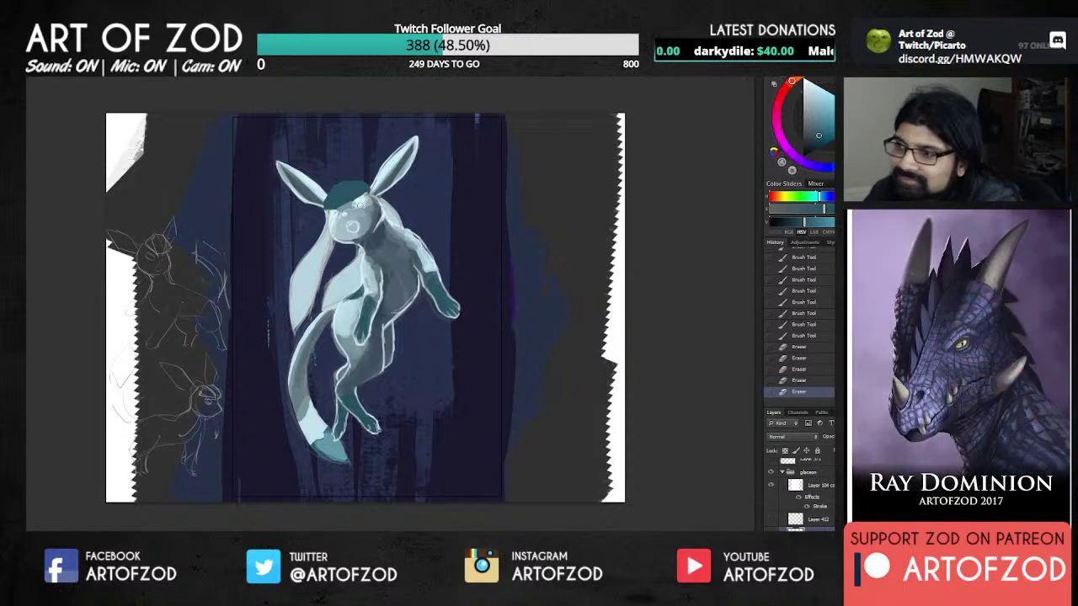
{"action": "left_click", "coordinate": [404, 125]}
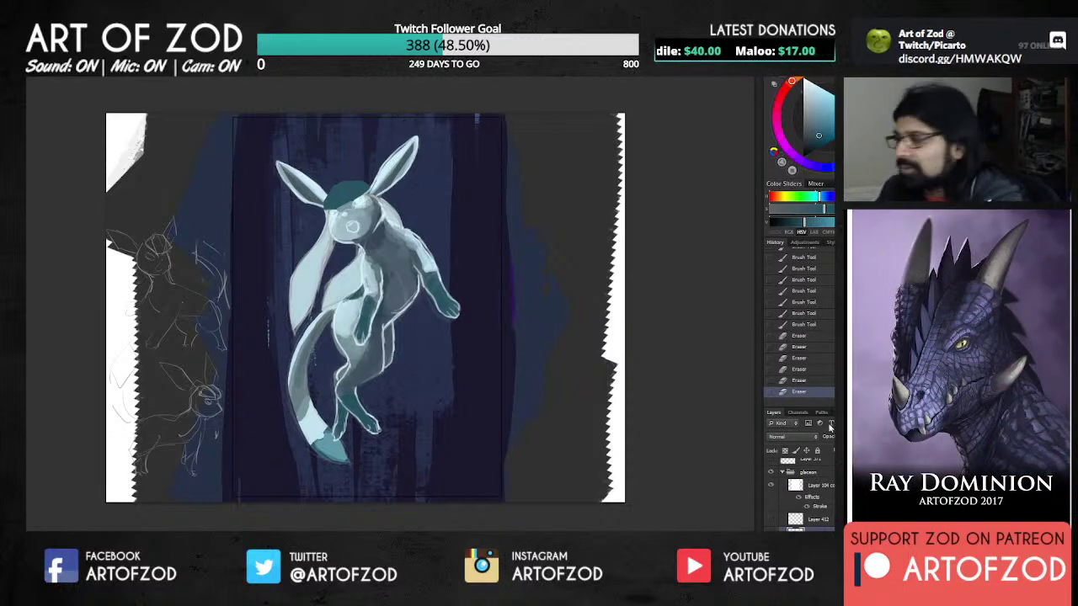
Step: Shift the head patch to a brighter, bluer teal with a Hue/Saturation adjustment on its layer
{"action": "scroll", "coordinate": [800, 495], "scroll_direction": "down", "scroll_amount": 10}
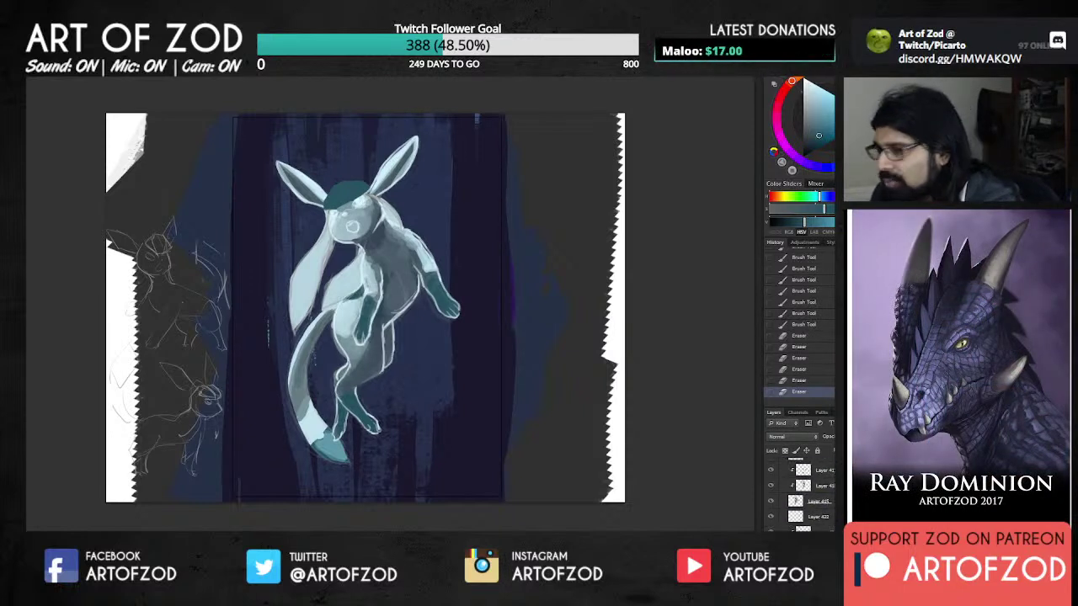
{"action": "scroll", "coordinate": [800, 495], "scroll_direction": "down", "scroll_amount": 4}
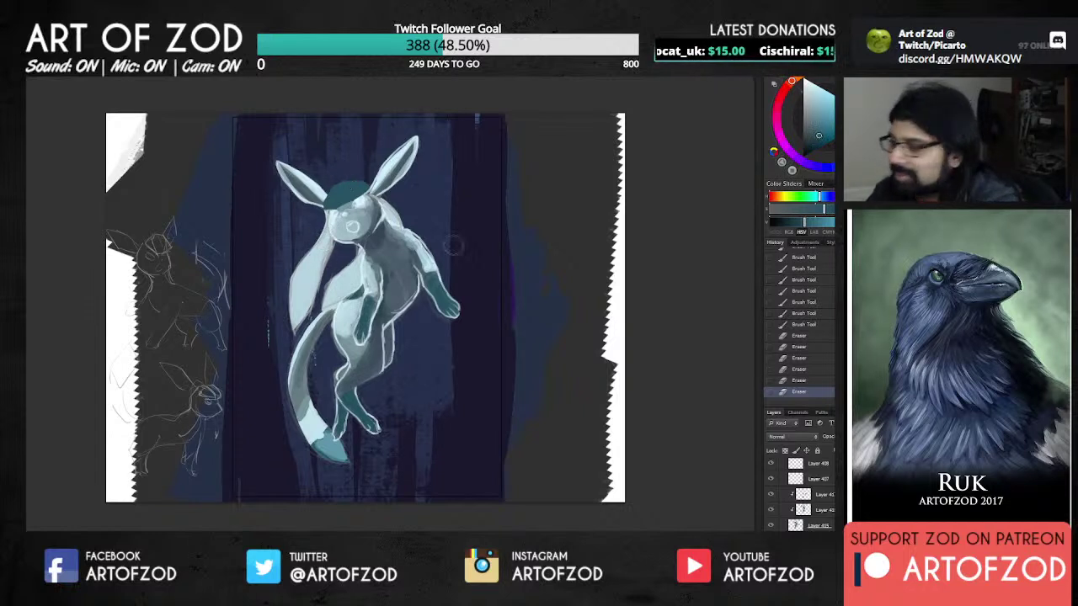
{"action": "scroll", "coordinate": [812, 496], "scroll_direction": "up", "scroll_amount": 3}
{"action": "left_click", "coordinate": [820, 526]}
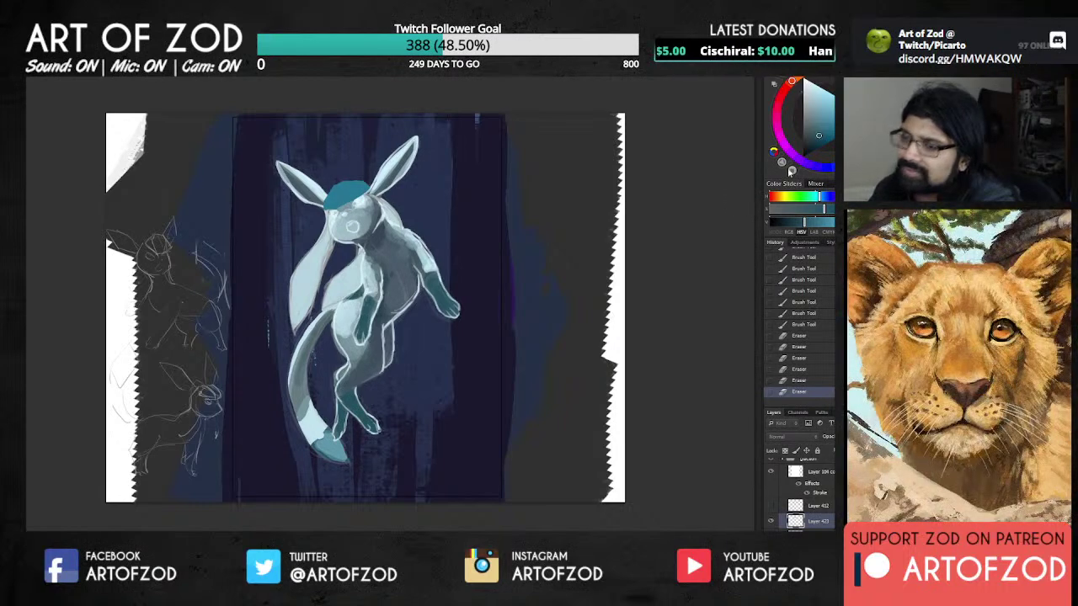
{"action": "left_click", "coordinate": [498, 216]}
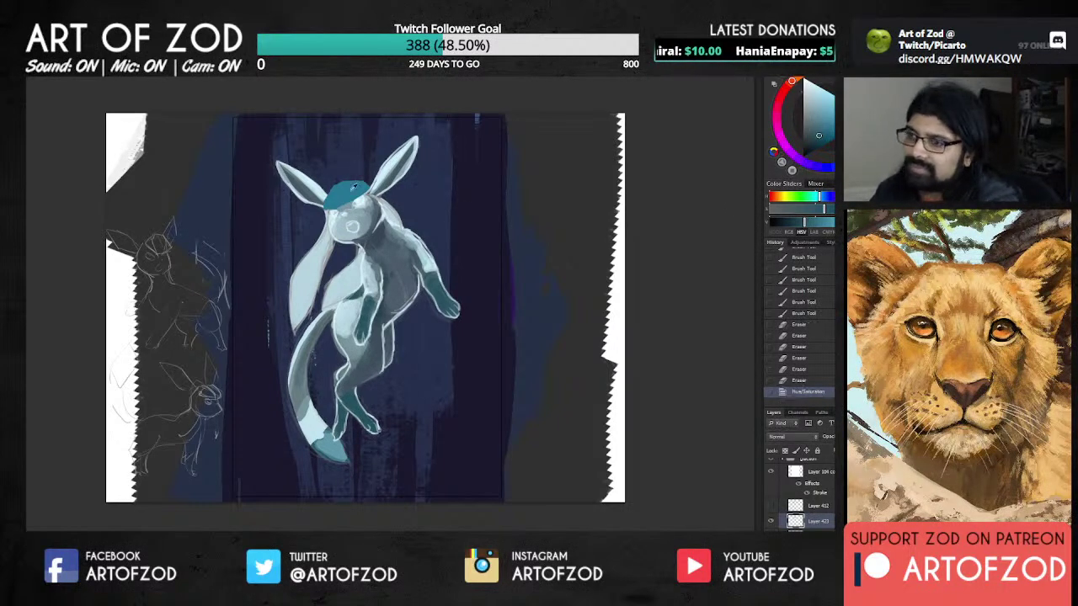
Step: Lock the head patch layer's transparency and repaint the patch in a more saturated blue based on its own colour
{"action": "left_click", "coordinate": [352, 192], "text": "alt"}
{"action": "left_click", "coordinate": [830, 223]}
{"action": "left_click", "coordinate": [785, 451]}
{"action": "left_click_drag", "start_coordinate": [339, 192], "coordinate": [352, 187]}
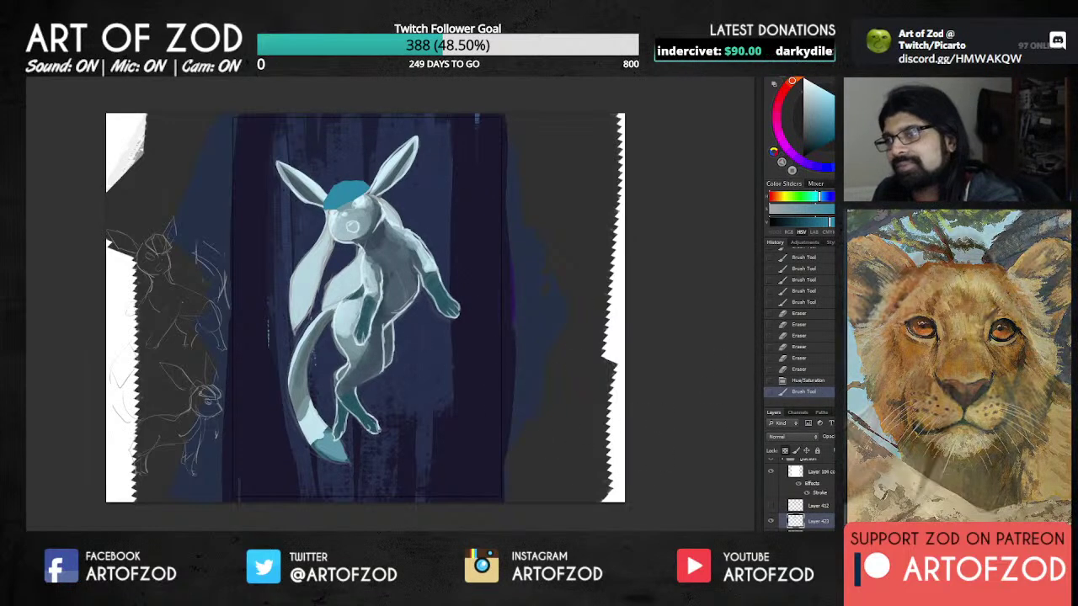
Step: Recolour the pale ribbons on their own layer in the head patch's saturated blue using a larger brush
{"action": "scroll", "coordinate": [799, 493], "scroll_direction": "down", "scroll_amount": 5}
{"action": "scroll", "coordinate": [800, 493], "scroll_direction": "up", "scroll_amount": 6}
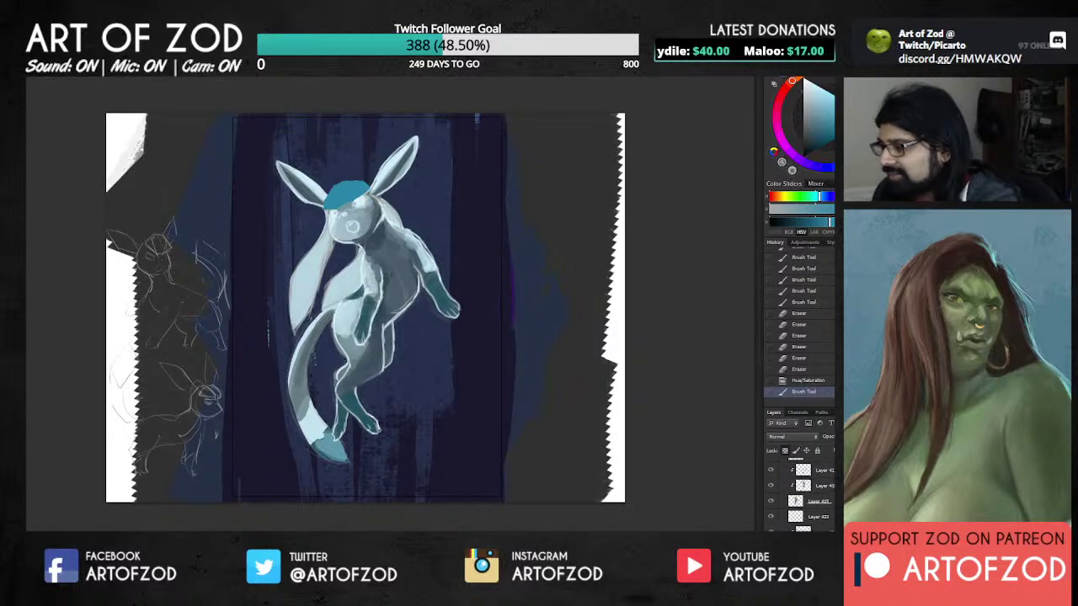
{"action": "left_click", "coordinate": [770, 518]}
{"action": "left_click", "coordinate": [771, 518]}
{"action": "left_click", "coordinate": [828, 518]}
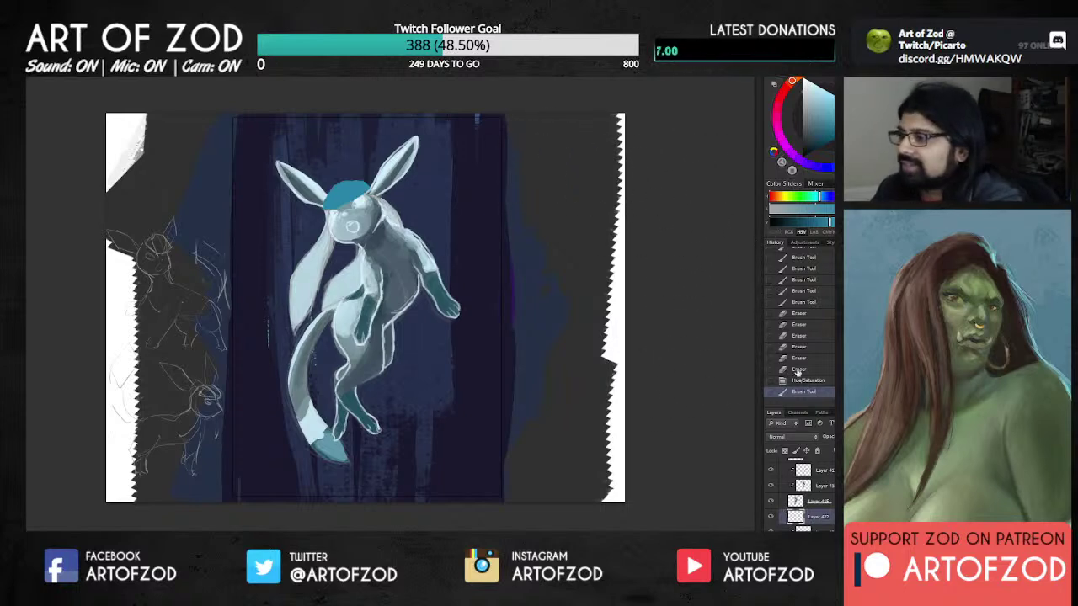
{"action": "key", "text": "bracketright"}
{"action": "key", "text": "bracketright"}
{"action": "key", "text": "bracketright"}
{"action": "key", "text": "bracketright"}
{"action": "key", "text": "bracketright"}
{"action": "left_click_drag", "start_coordinate": [340, 200], "coordinate": [301, 320]}
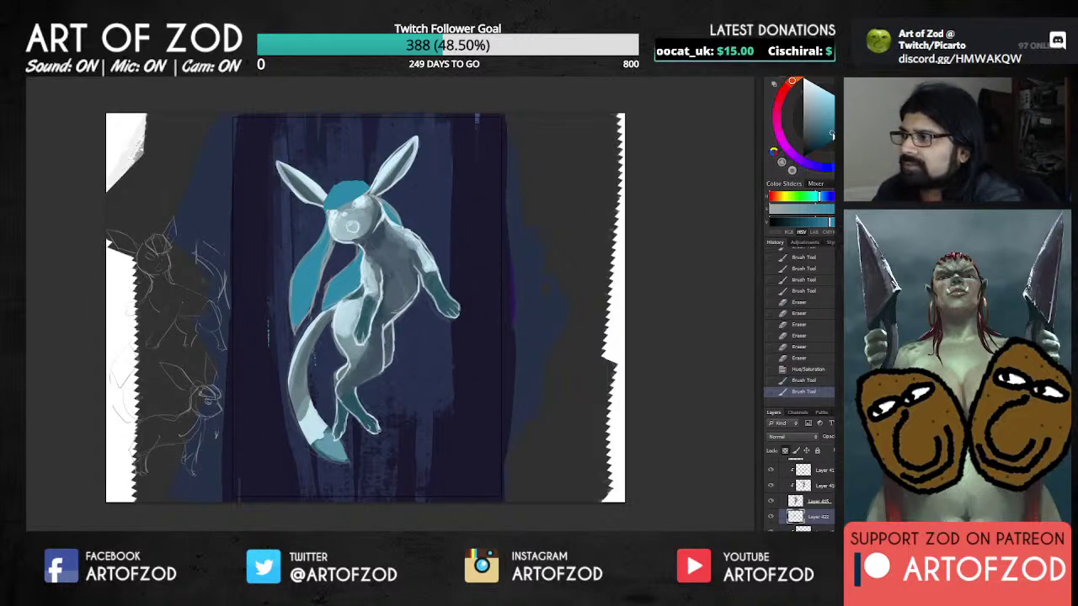
Step: Repaint the ribbons and the head patch in a slightly darker teal, each on its own layer
{"action": "left_click", "coordinate": [831, 133]}
{"action": "left_click_drag", "start_coordinate": [354, 303], "coordinate": [319, 304]}
{"action": "left_click", "coordinate": [386, 227]}
{"action": "scroll", "coordinate": [799, 493], "scroll_direction": "up", "scroll_amount": 4}
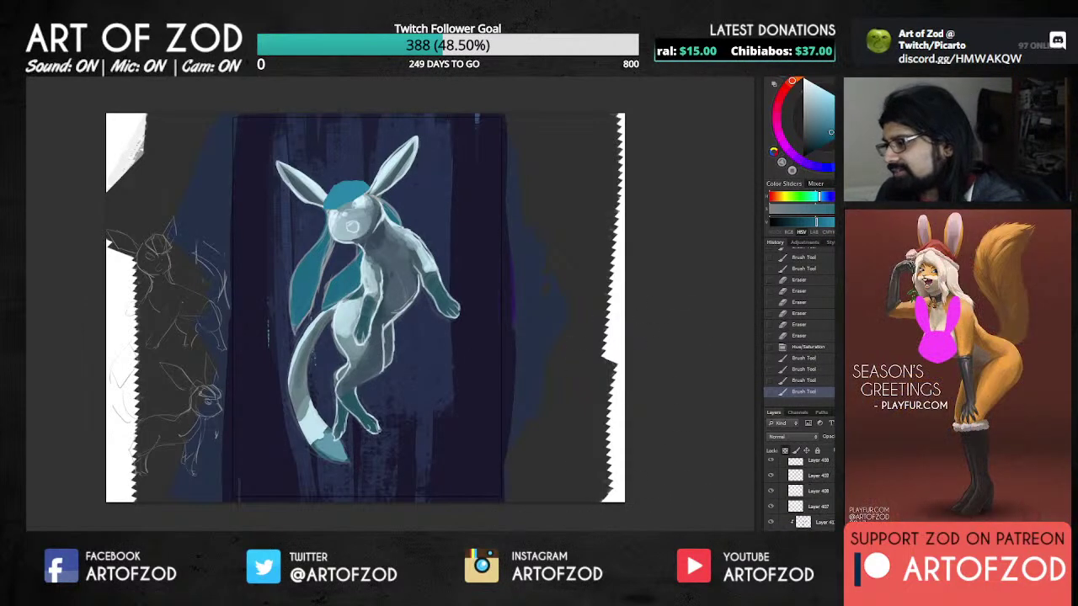
{"action": "left_click", "coordinate": [817, 500]}
{"action": "left_click", "coordinate": [345, 180]}
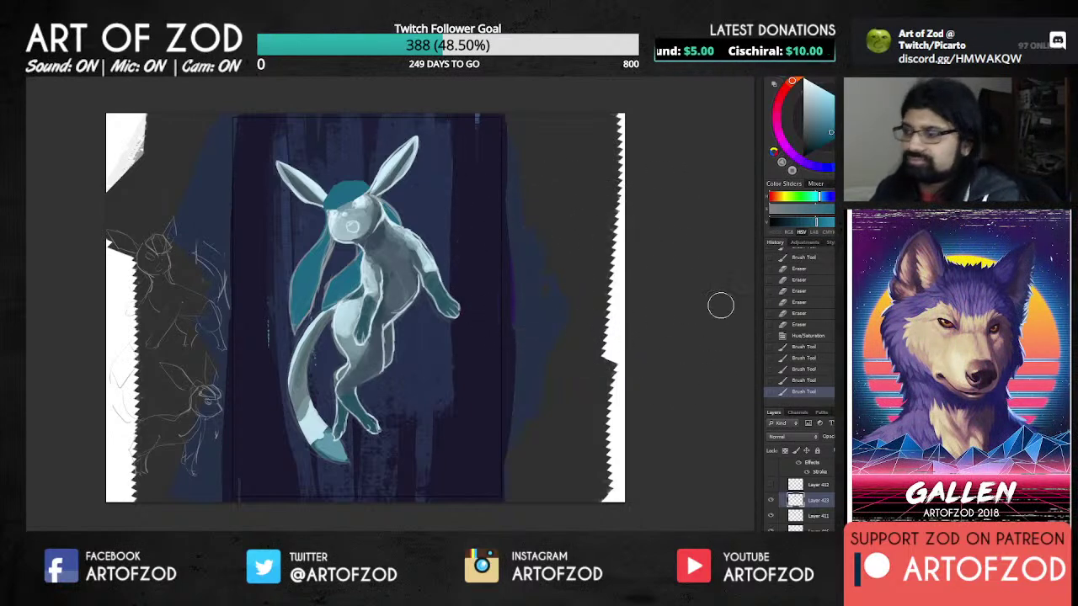
Step: Draw darker teal fold lines across the head patch on its own layer
{"action": "left_click", "coordinate": [771, 485]}
{"action": "left_click", "coordinate": [771, 485]}
{"action": "left_click", "coordinate": [815, 144]}
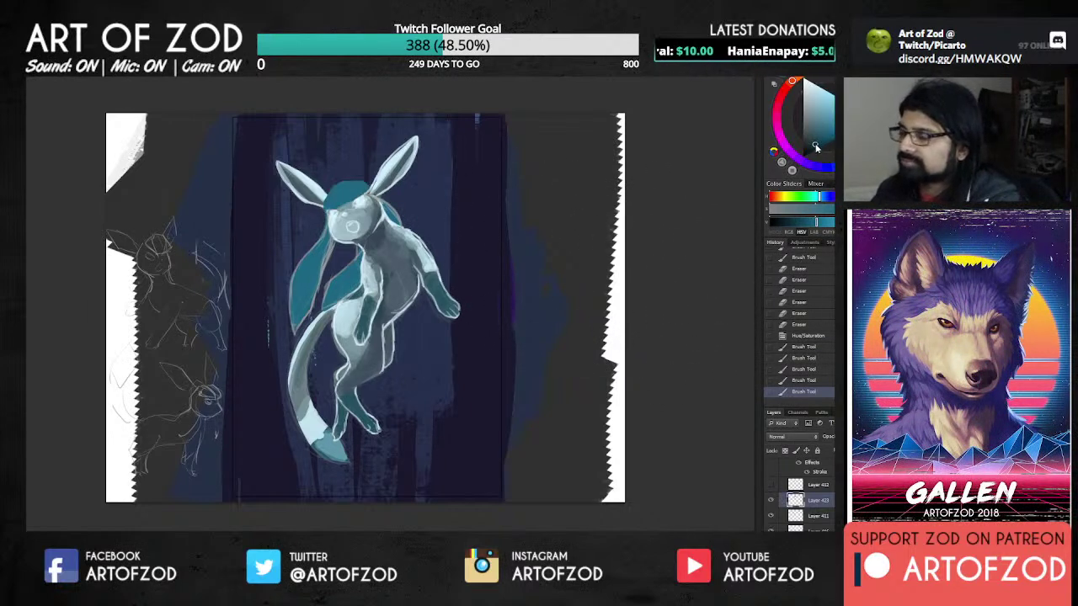
{"action": "left_click_drag", "start_coordinate": [333, 186], "coordinate": [331, 192]}
{"action": "left_click", "coordinate": [333, 202]}
{"action": "left_click", "coordinate": [337, 202]}
{"action": "left_click", "coordinate": [337, 200]}
{"action": "left_click_drag", "start_coordinate": [350, 196], "coordinate": [332, 198]}
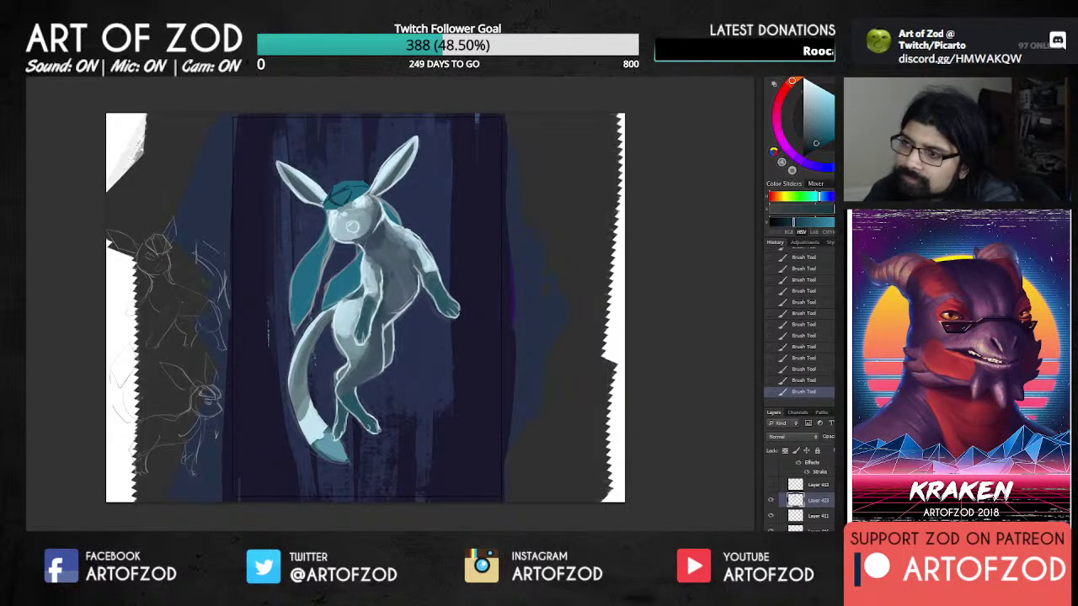
Step: Trim the head patch's outline with the eraser and reshape its upper edge into tufts using the patch's own teal
{"action": "left_click", "coordinate": [324, 145]}
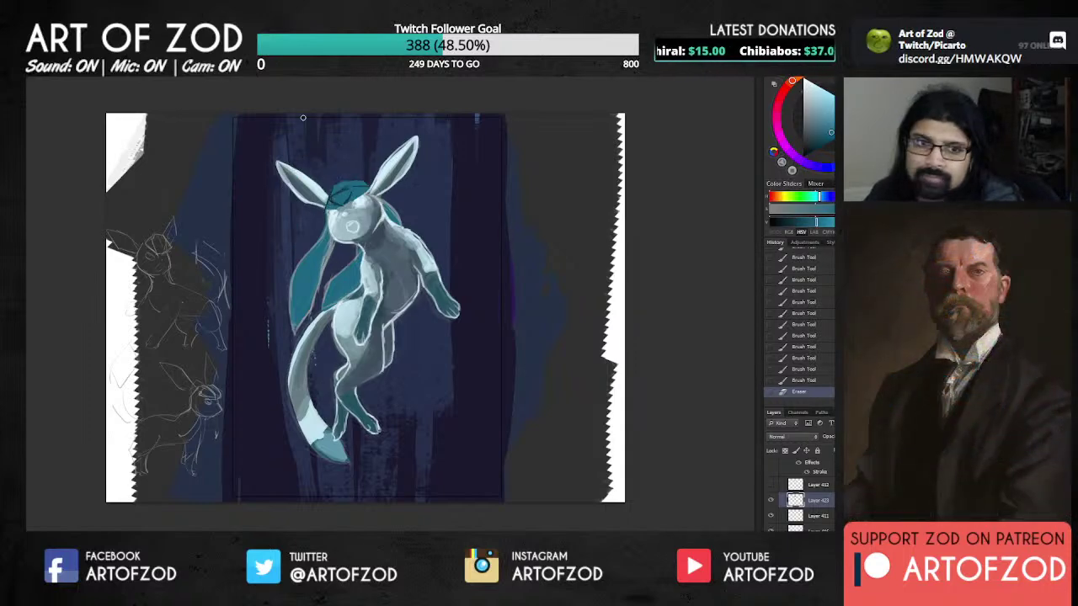
{"action": "mouse_move", "coordinate": [330, 191]}
{"action": "left_mouse_down"}
{"action": "mouse_move", "coordinate": [346, 173]}
{"action": "mouse_move", "coordinate": [357, 183]}
{"action": "mouse_move", "coordinate": [336, 187]}
{"action": "mouse_move", "coordinate": [348, 184]}
{"action": "left_mouse_up"}
{"action": "key", "text": "b"}
{"action": "left_click", "coordinate": [353, 184], "text": "alt"}
{"action": "left_click_drag", "start_coordinate": [344, 189], "coordinate": [339, 189]}
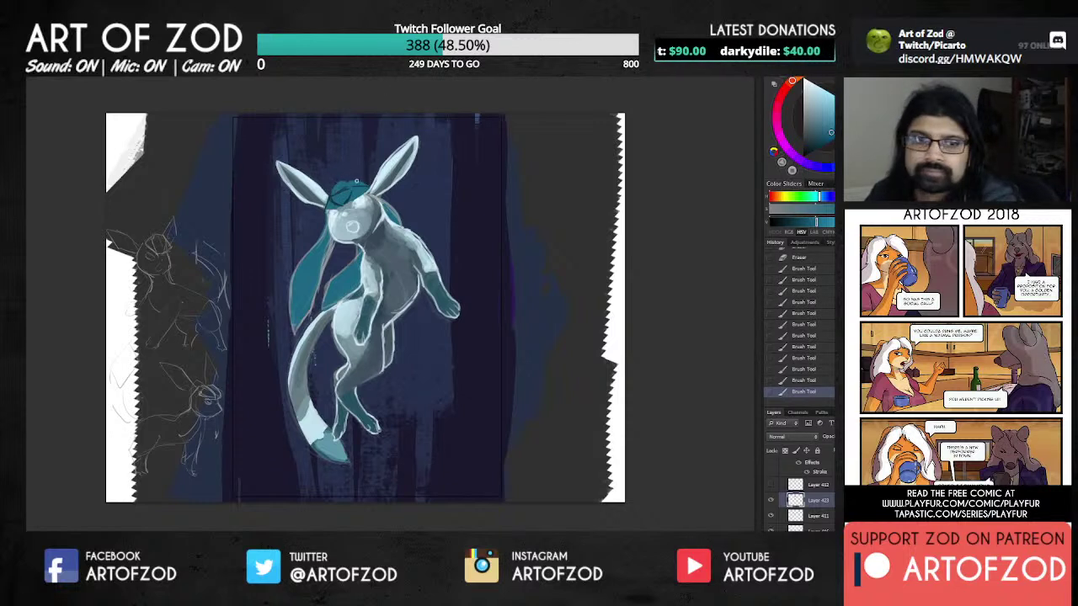
Step: Clean up the head patch's brow line and the edge near the raised ear with sampled teal and the eraser
{"action": "left_click", "coordinate": [337, 200], "text": "alt"}
{"action": "left_click", "coordinate": [337, 202], "text": "alt"}
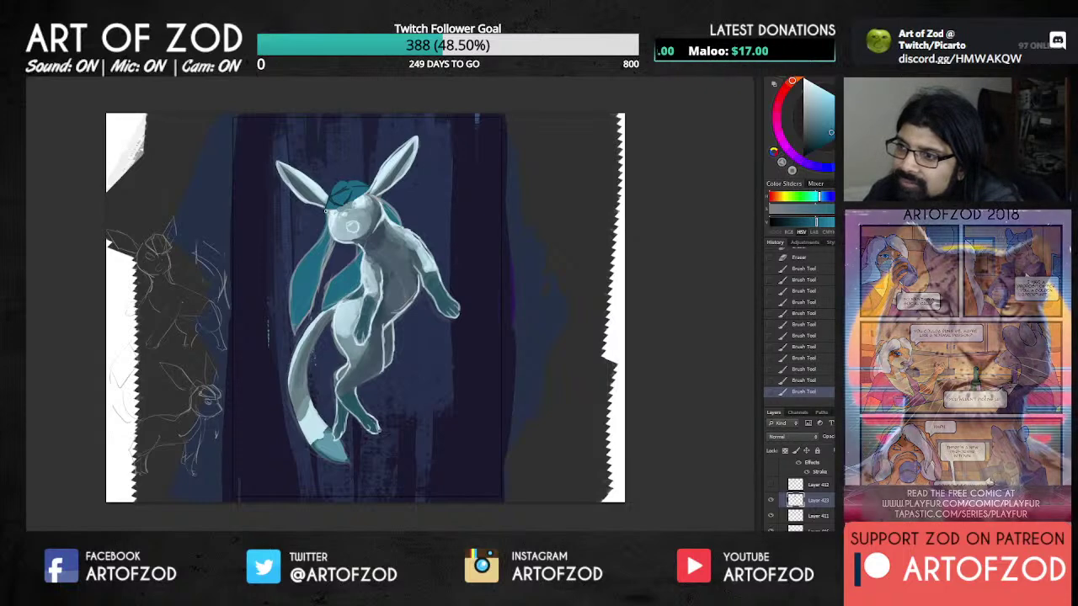
{"action": "mouse_move", "coordinate": [369, 186]}
{"action": "left_mouse_down"}
{"action": "mouse_move", "coordinate": [373, 196]}
{"action": "mouse_move", "coordinate": [357, 203]}
{"action": "left_mouse_up"}
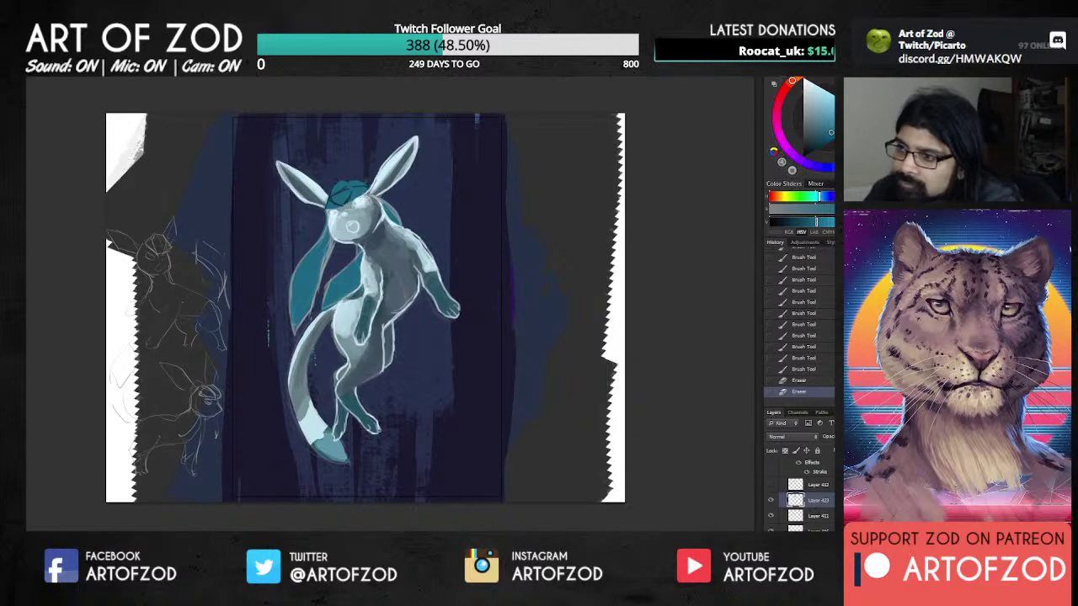
{"action": "left_click", "coordinate": [364, 187]}
{"action": "key", "text": "ctrl+z"}
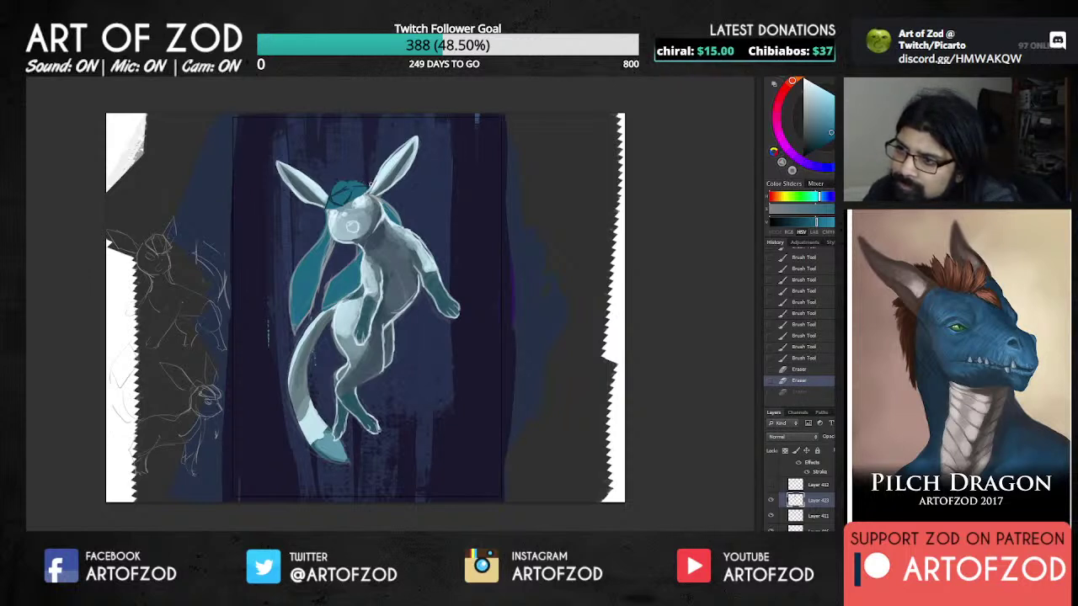
{"action": "key", "text": "ctrl+z"}
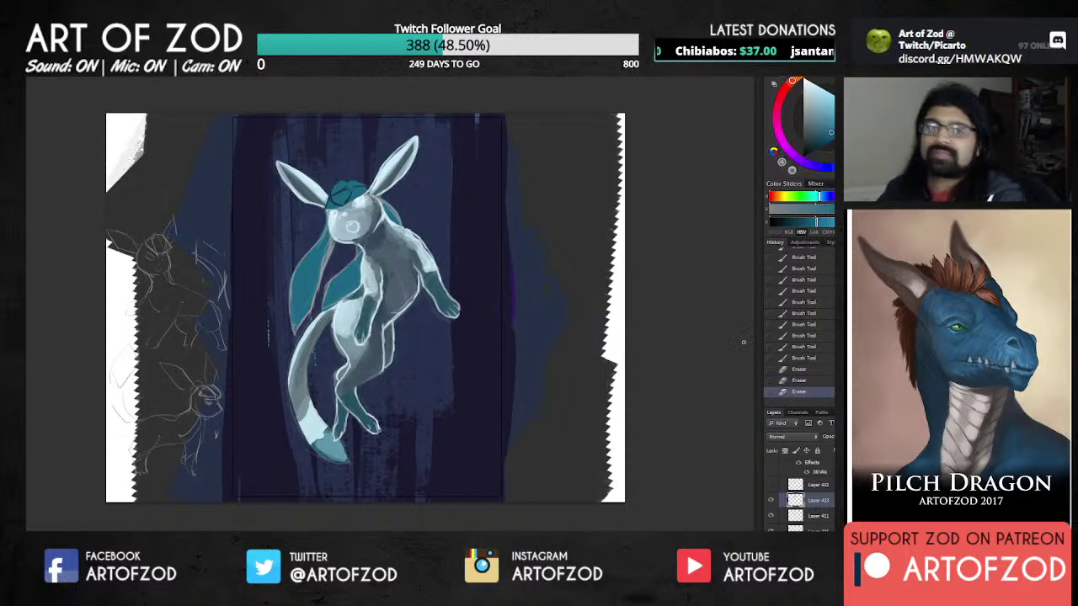
{"action": "left_click", "coordinate": [331, 211]}
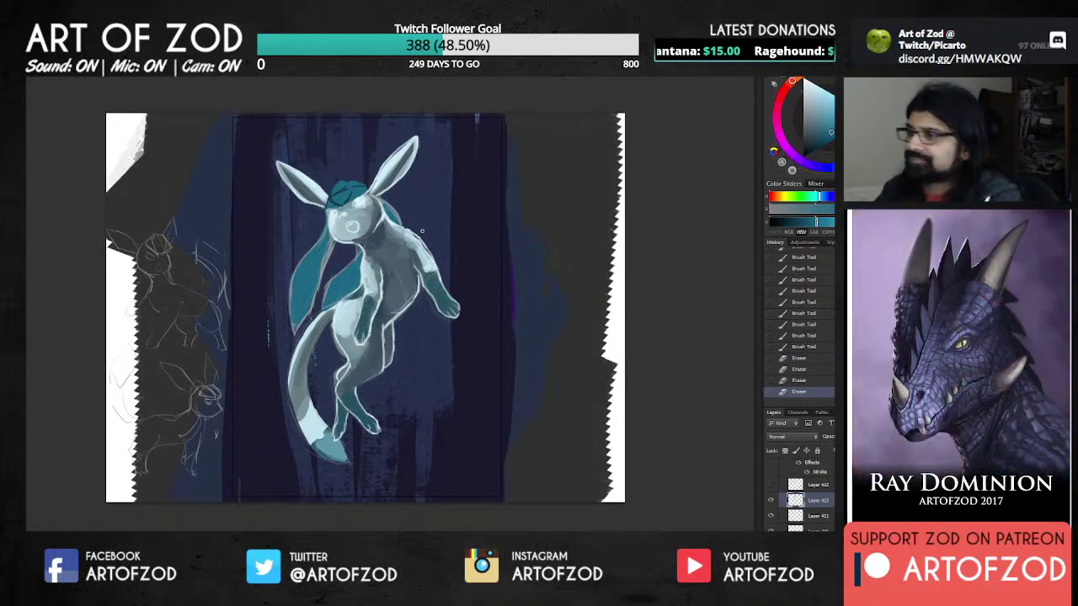
Step: Add a new layer clipped to the head patch and paint muted teal shading over the patch's folds
{"action": "left_click", "coordinate": [817, 137]}
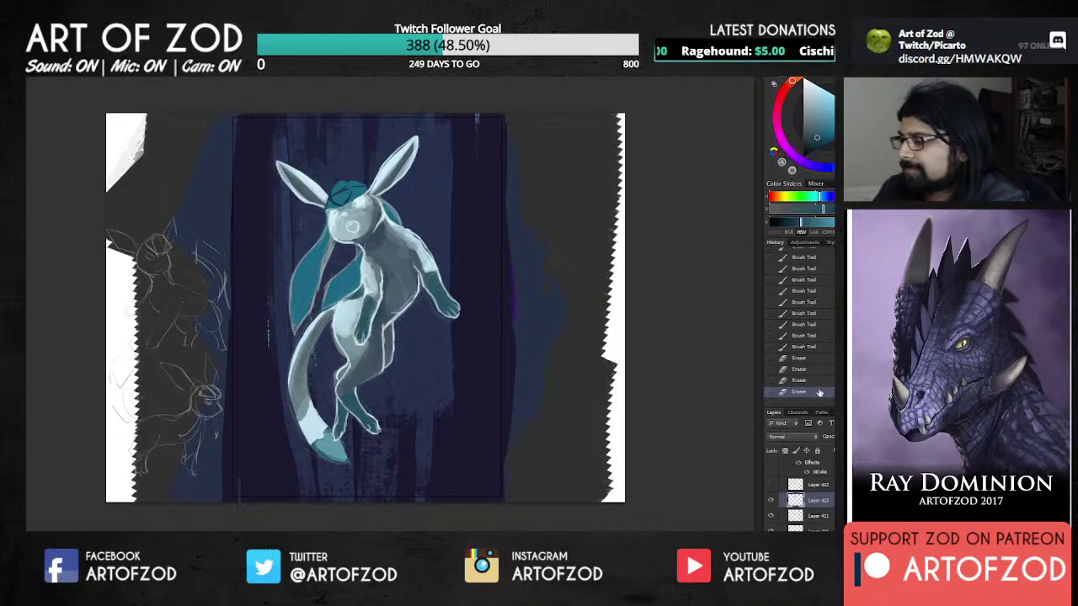
{"action": "left_click", "coordinate": [340, 202], "text": "alt"}
{"action": "key", "text": "ctrl+shift+alt+n"}
{"action": "key", "text": "ctrl+alt+g"}
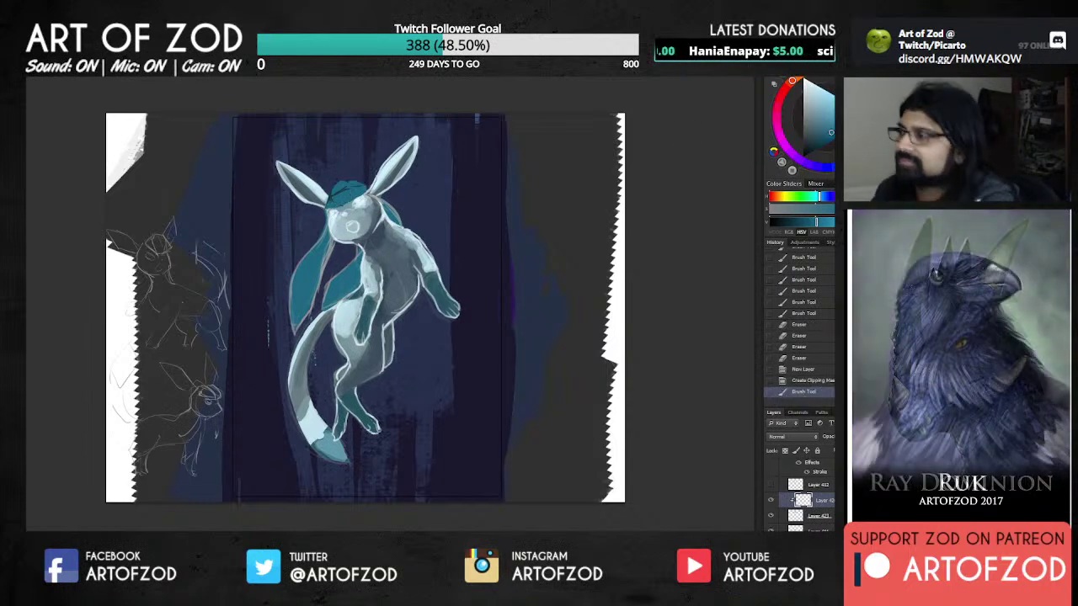
{"action": "left_click", "coordinate": [825, 136]}
{"action": "left_click_drag", "start_coordinate": [370, 185], "coordinate": [337, 202]}
{"action": "mouse_move", "coordinate": [345, 192]}
{"action": "left_mouse_down"}
{"action": "mouse_move", "coordinate": [336, 204]}
{"action": "mouse_move", "coordinate": [360, 191]}
{"action": "mouse_move", "coordinate": [334, 190]}
{"action": "mouse_move", "coordinate": [343, 181]}
{"action": "mouse_move", "coordinate": [362, 185]}
{"action": "left_mouse_up"}
{"action": "left_click", "coordinate": [342, 187], "text": "alt"}
Step: Paint a brighter teal on the head patch's clipped layer and blend it with colours sampled from the patch
{"action": "left_click", "coordinate": [832, 118]}
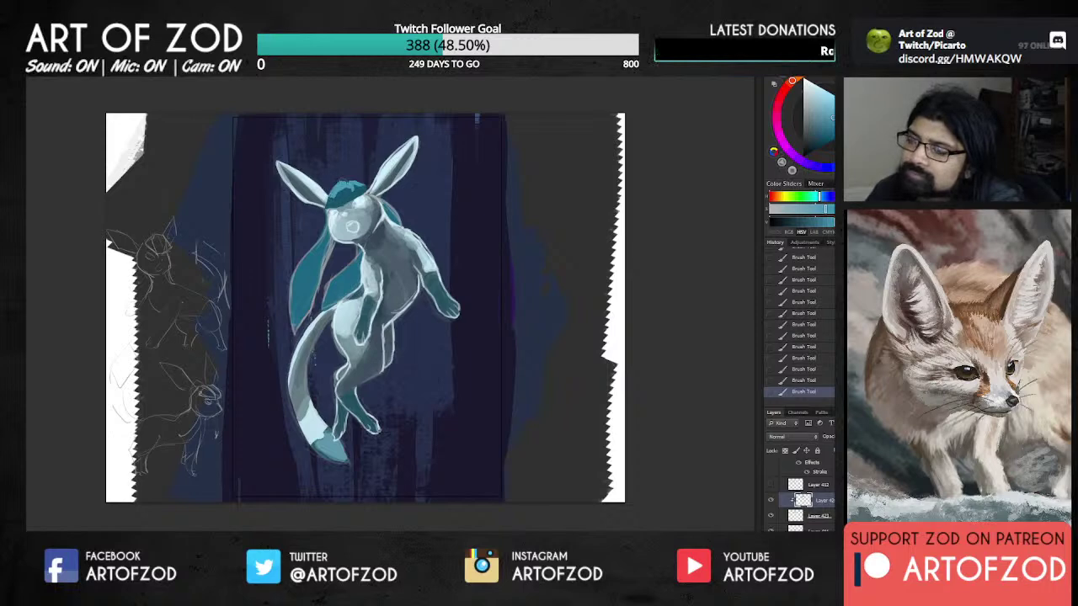
{"action": "left_click", "coordinate": [335, 196], "text": "alt"}
{"action": "left_click", "coordinate": [332, 196], "text": "alt"}
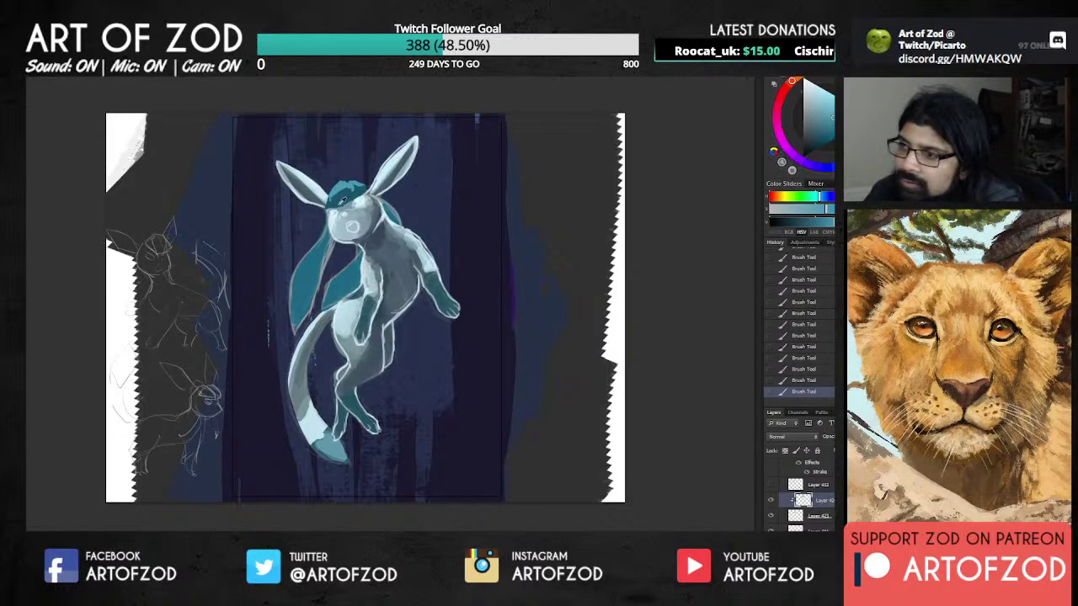
{"action": "left_click", "coordinate": [337, 200], "text": "alt"}
{"action": "left_click", "coordinate": [345, 200], "text": "alt"}
{"action": "left_click", "coordinate": [361, 187], "text": "alt"}
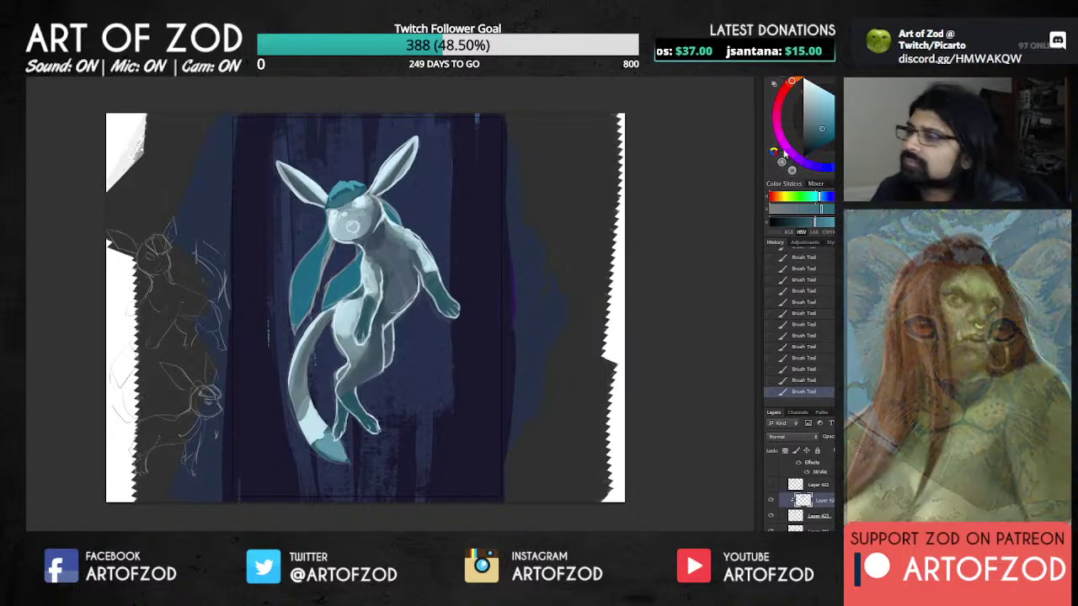
{"action": "left_click", "coordinate": [331, 195], "text": "alt"}
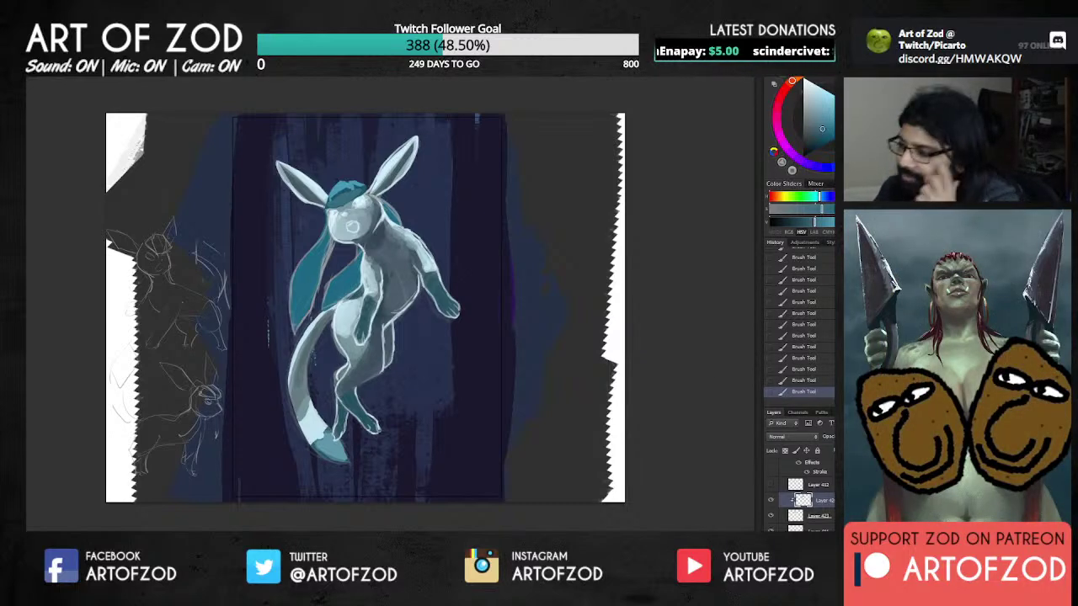
Step: Touch up the head patch on its base layer and refine its light and dark teal shading on the clipped layer
{"action": "left_click", "coordinate": [824, 513]}
{"action": "left_click", "coordinate": [336, 205], "text": "alt"}
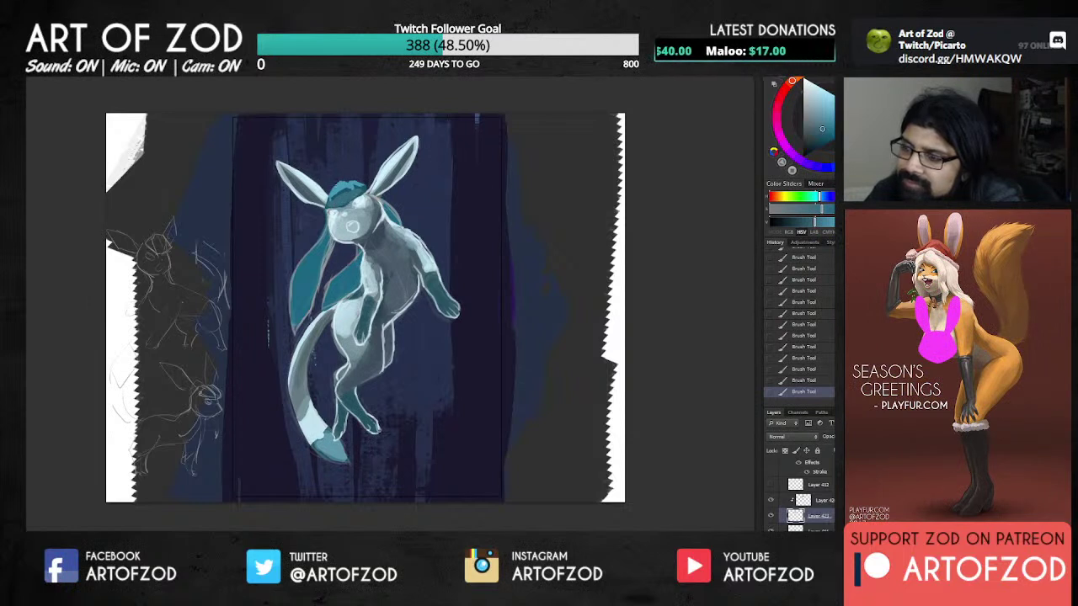
{"action": "key", "text": "alt+]"}
{"action": "left_click", "coordinate": [339, 194], "text": "alt"}
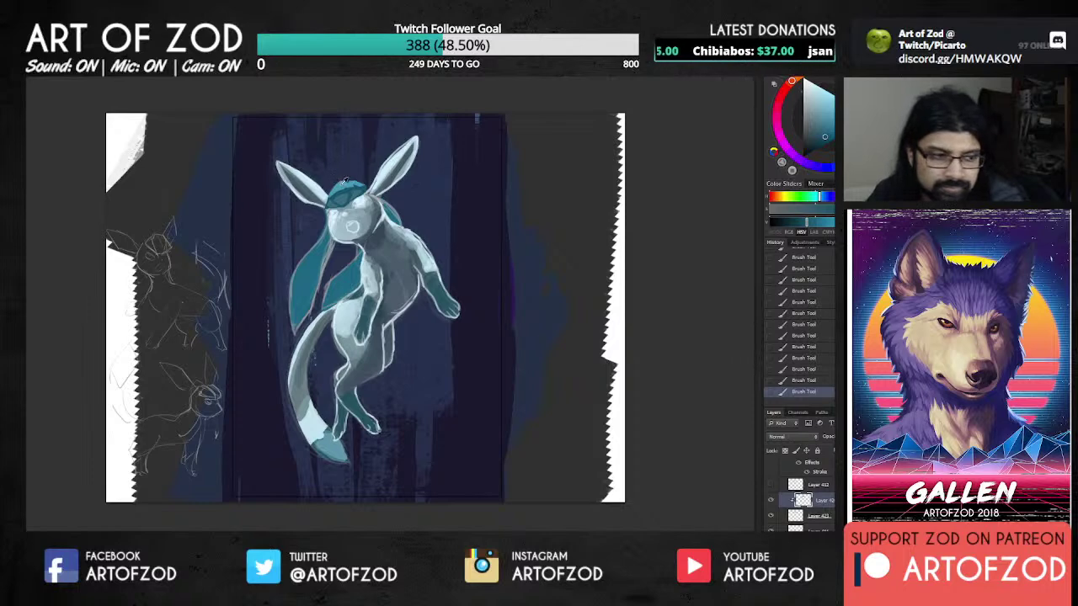
{"action": "left_click", "coordinate": [353, 185], "text": "alt"}
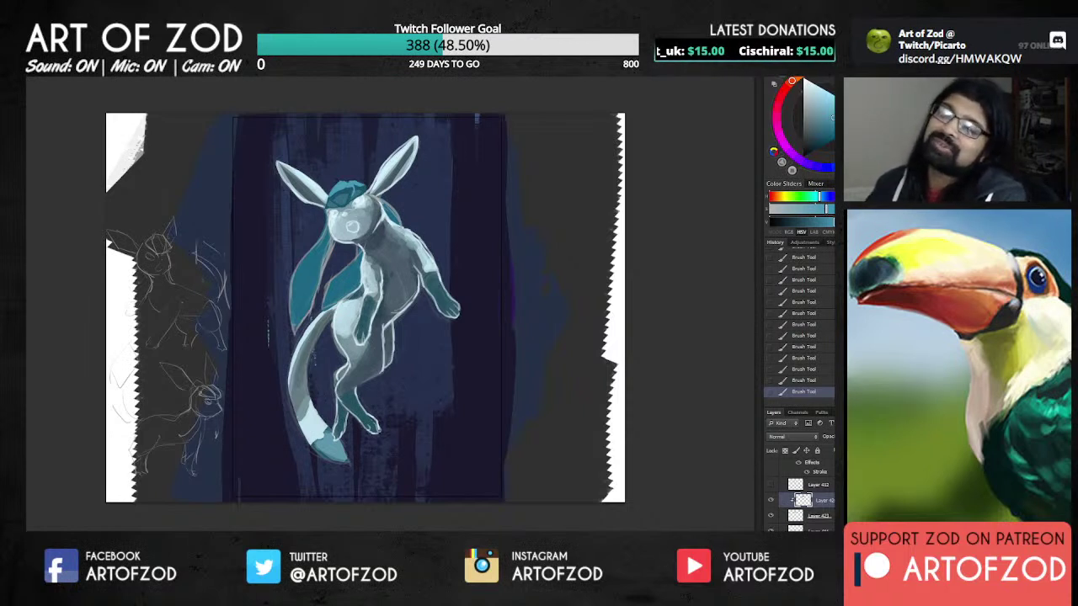
Step: Erase the rough edges of the head patch on its base layer, including the edge beside the raised ear
{"action": "left_click", "coordinate": [796, 515]}
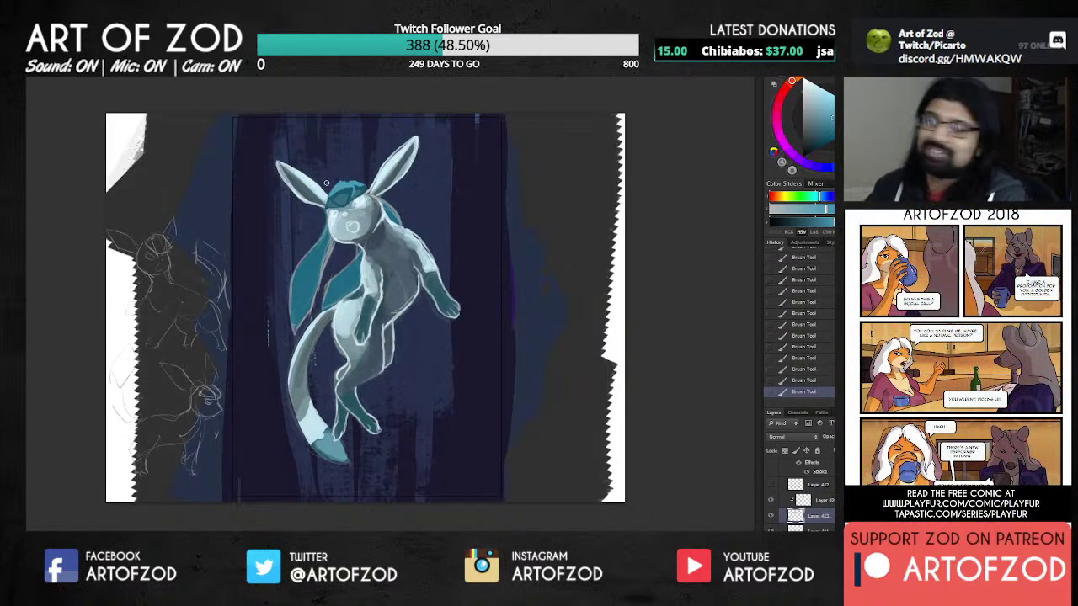
{"action": "key", "text": "e"}
{"action": "left_click", "coordinate": [319, 150]}
{"action": "left_click", "coordinate": [319, 149]}
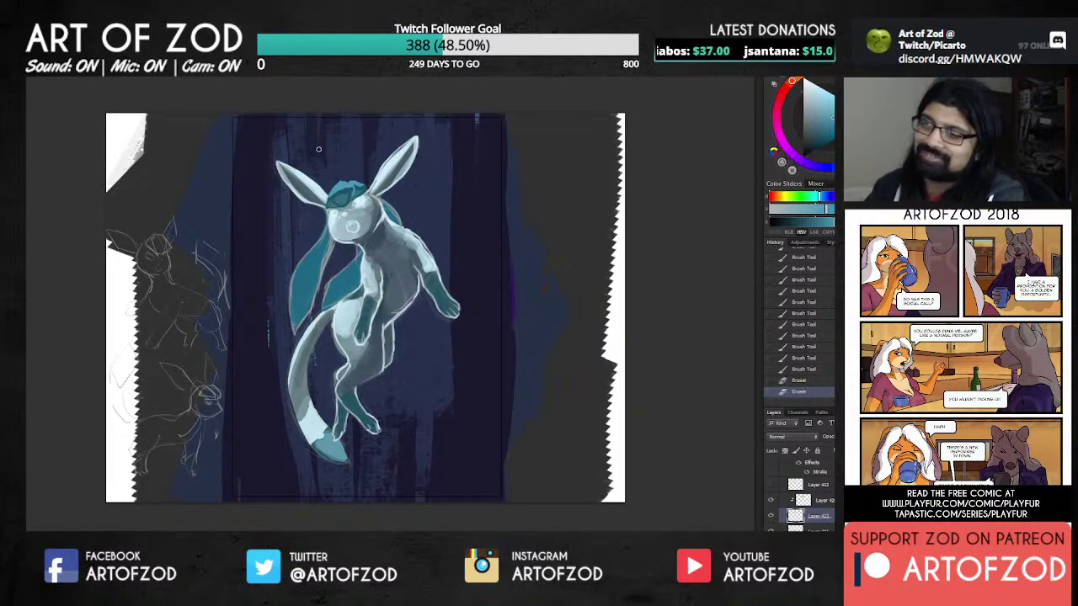
{"action": "left_click_drag", "start_coordinate": [368, 187], "coordinate": [372, 197]}
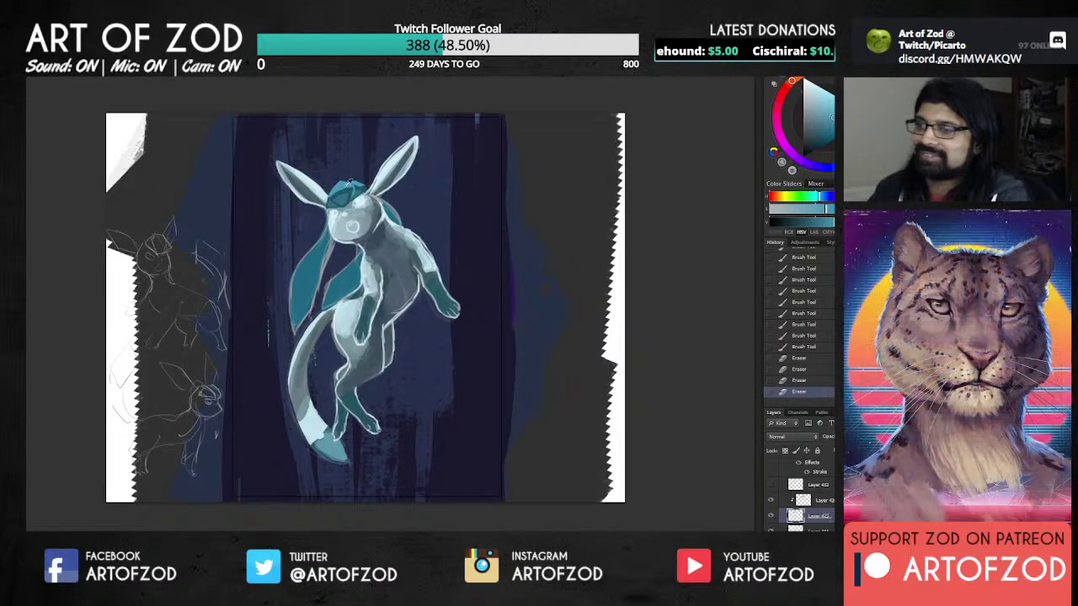
Step: Paint pale teal highlights along the top of the head patch on its clipped layer
{"action": "left_click", "coordinate": [798, 501]}
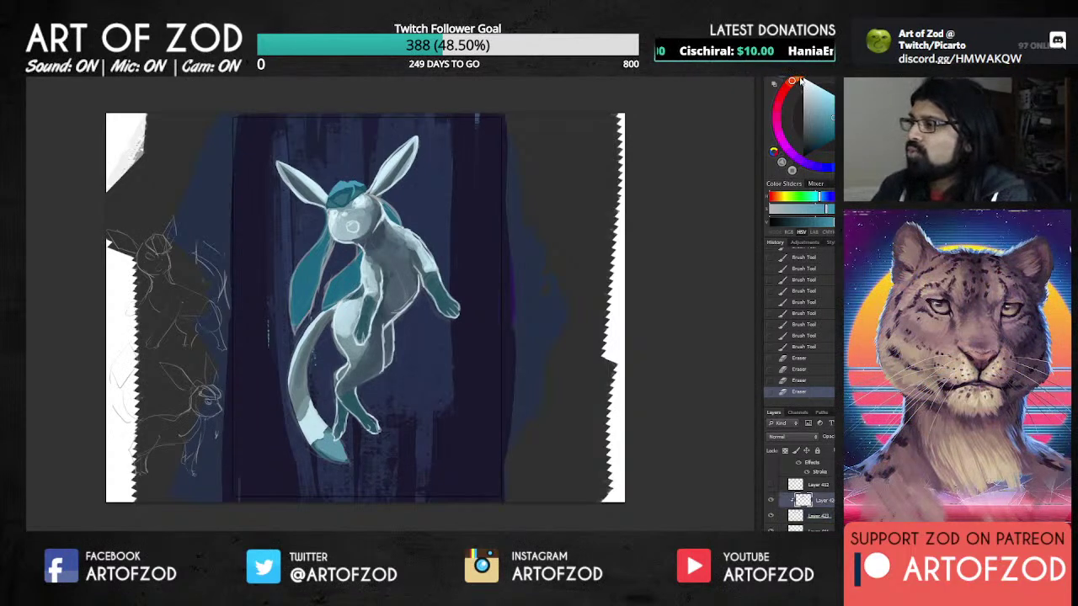
{"action": "left_click", "coordinate": [827, 105]}
{"action": "mouse_move", "coordinate": [347, 182]}
{"action": "left_mouse_down"}
{"action": "mouse_move", "coordinate": [336, 186]}
{"action": "mouse_move", "coordinate": [346, 185]}
{"action": "left_mouse_up"}
{"action": "left_click_drag", "start_coordinate": [354, 185], "coordinate": [351, 187]}
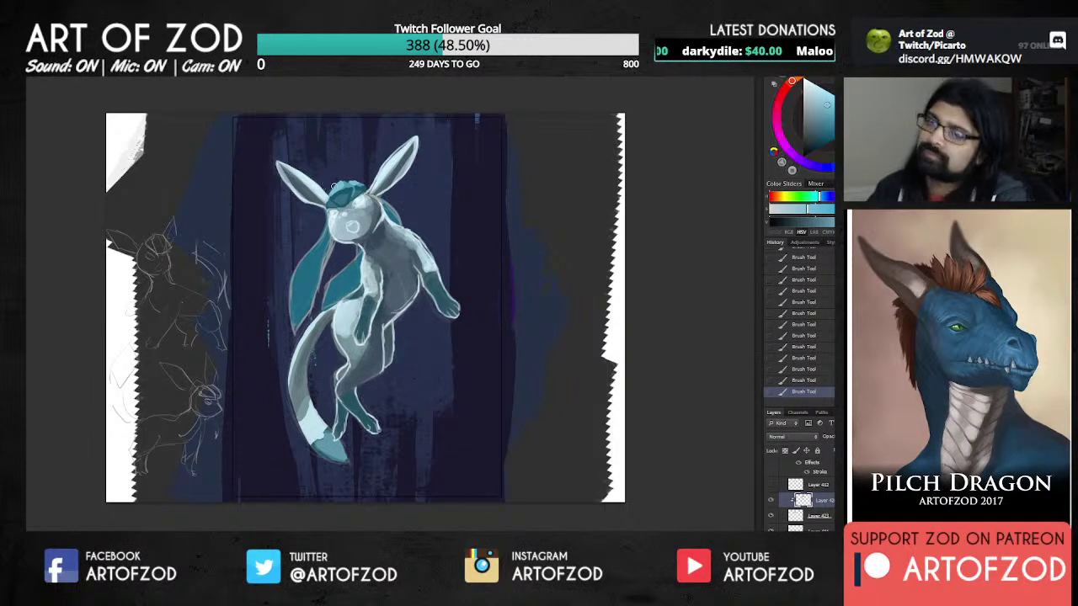
{"action": "left_click", "coordinate": [497, 239], "text": "alt"}
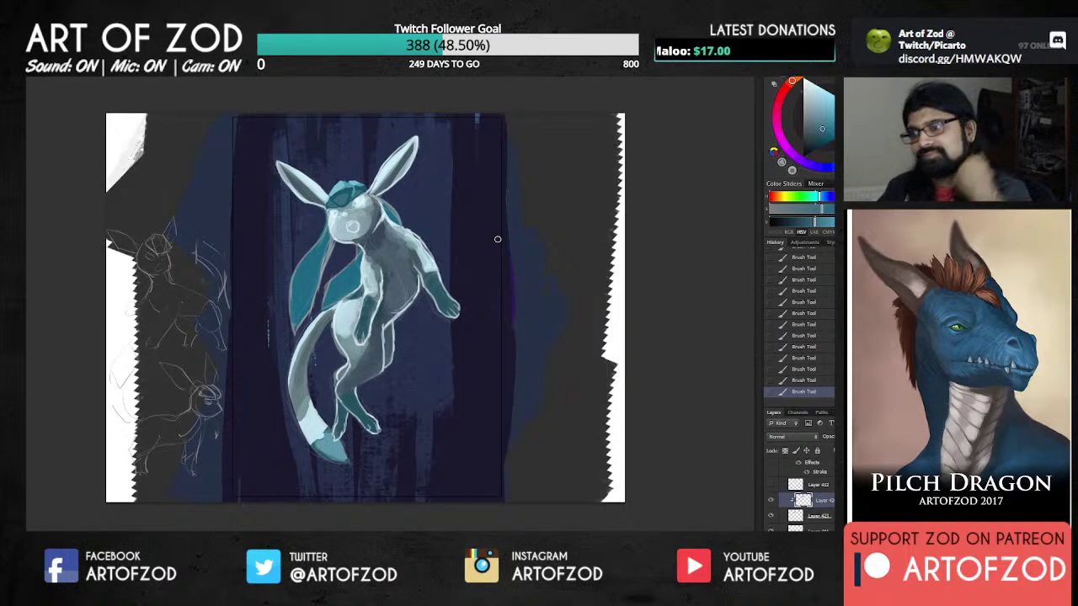
Step: Fill the small oval on the muzzle with dark blue-grey sampled from the body, on the body's lower clipped shading layer
{"action": "left_click", "coordinate": [814, 516]}
{"action": "scroll", "coordinate": [804, 497], "scroll_direction": "down", "scroll_amount": 3}
{"action": "scroll", "coordinate": [800, 497], "scroll_direction": "down", "scroll_amount": 2}
{"action": "scroll", "coordinate": [800, 497], "scroll_direction": "up", "scroll_amount": 1}
{"action": "left_click", "coordinate": [804, 507]}
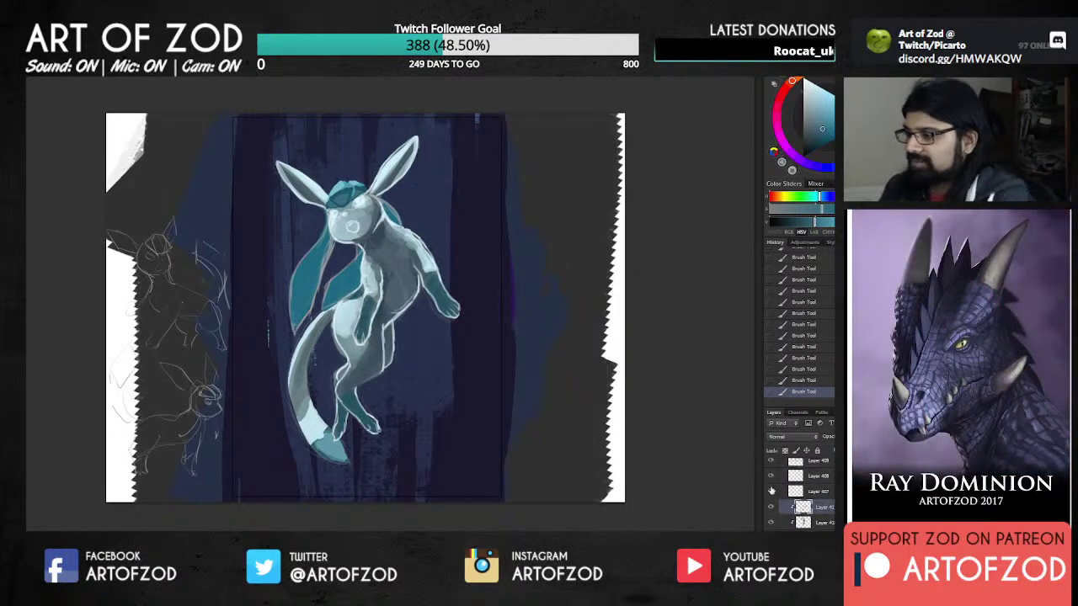
{"action": "left_click", "coordinate": [805, 522]}
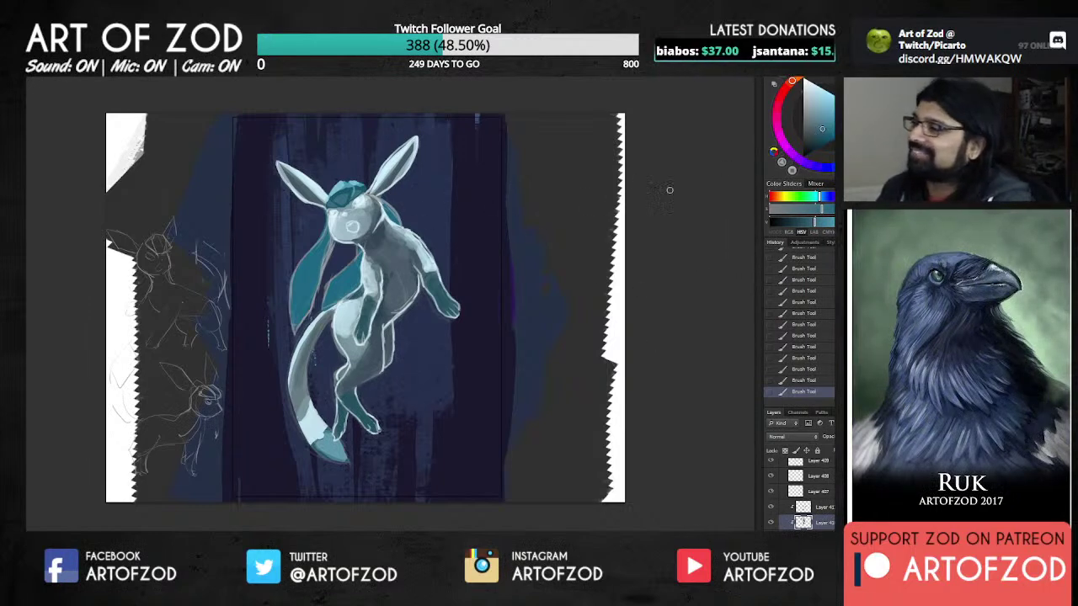
{"action": "left_click", "coordinate": [384, 234], "text": "alt"}
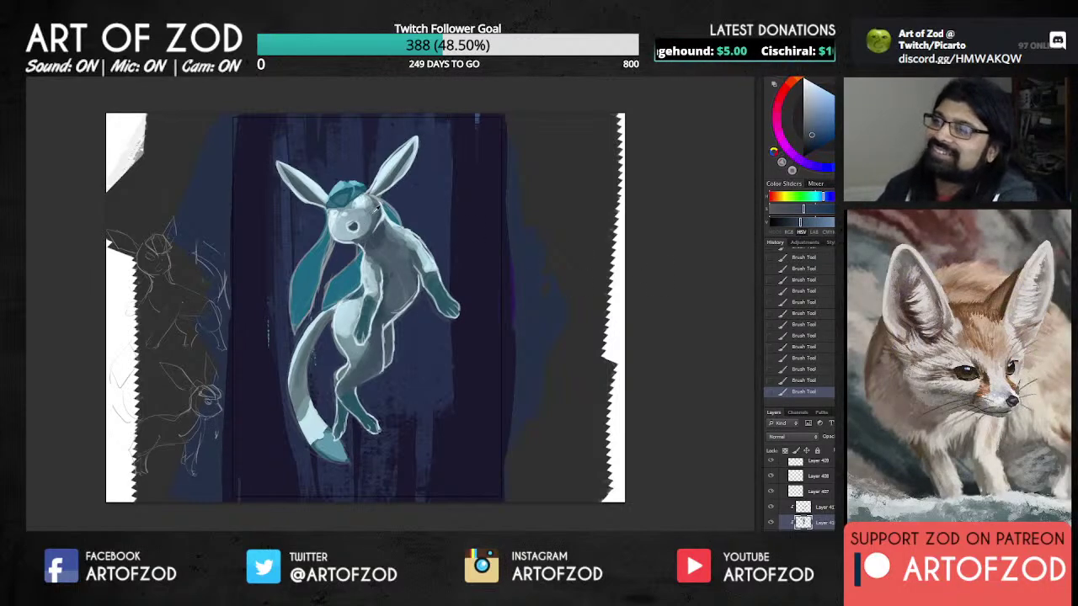
Step: Shade the cheek and forehead beside the muzzle with blue-greys sampled from the face
{"action": "left_click", "coordinate": [371, 210], "text": "alt"}
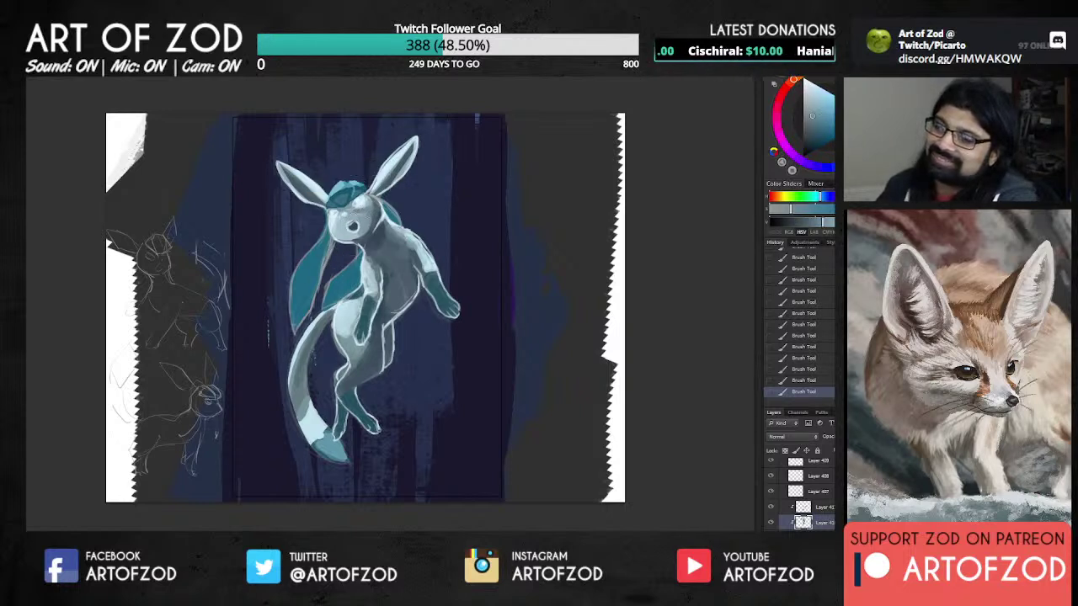
{"action": "left_click", "coordinate": [360, 211], "text": "alt"}
{"action": "left_click", "coordinate": [362, 208], "text": "alt"}
{"action": "left_click", "coordinate": [363, 204], "text": "alt"}
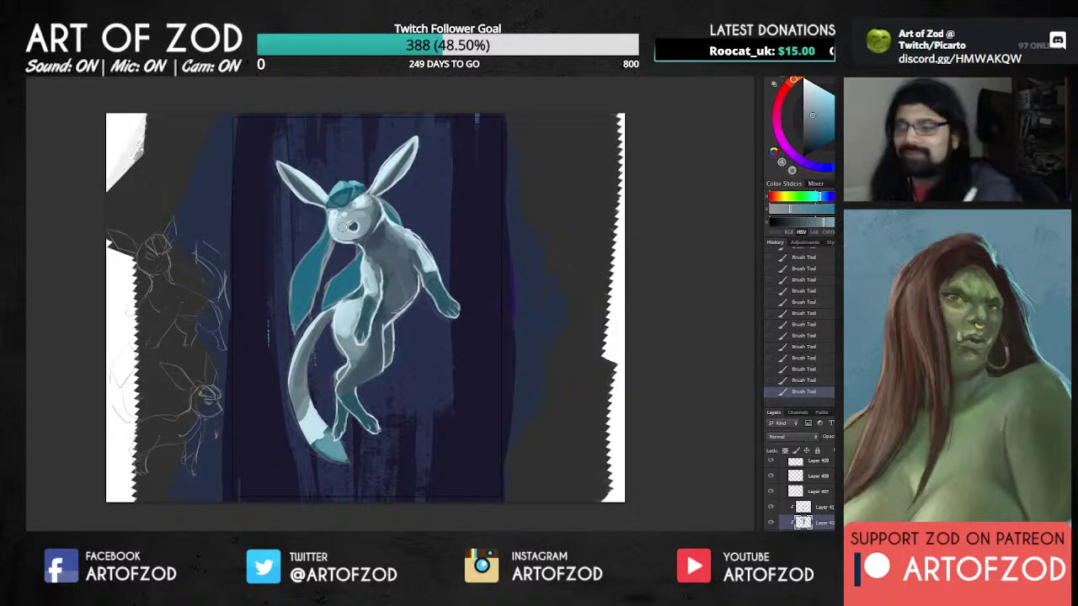
Step: Paint the eye areas below the head patch with muted teal and a pale blue sampled from the face
{"action": "left_click", "coordinate": [348, 194], "text": "alt"}
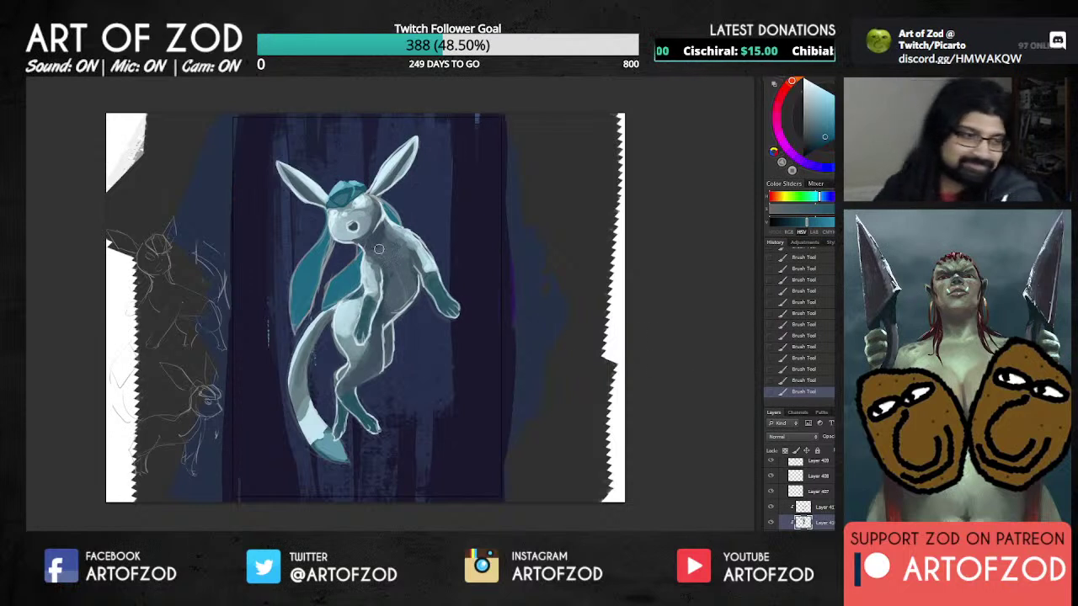
{"action": "left_click", "coordinate": [337, 208], "text": "alt"}
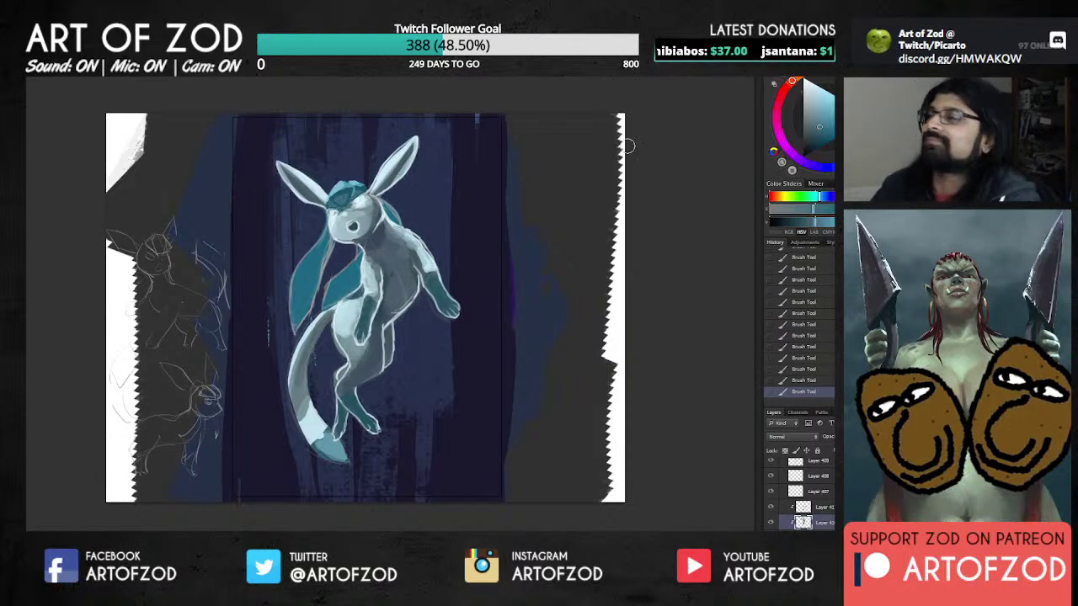
{"action": "left_click", "coordinate": [813, 130]}
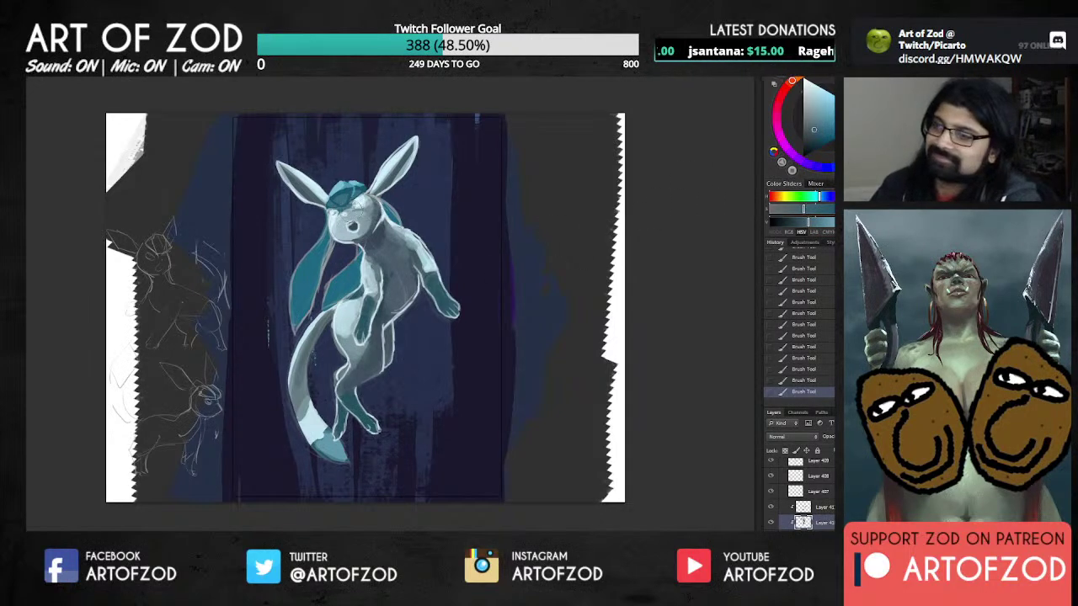
{"action": "left_click", "coordinate": [330, 225], "text": "alt"}
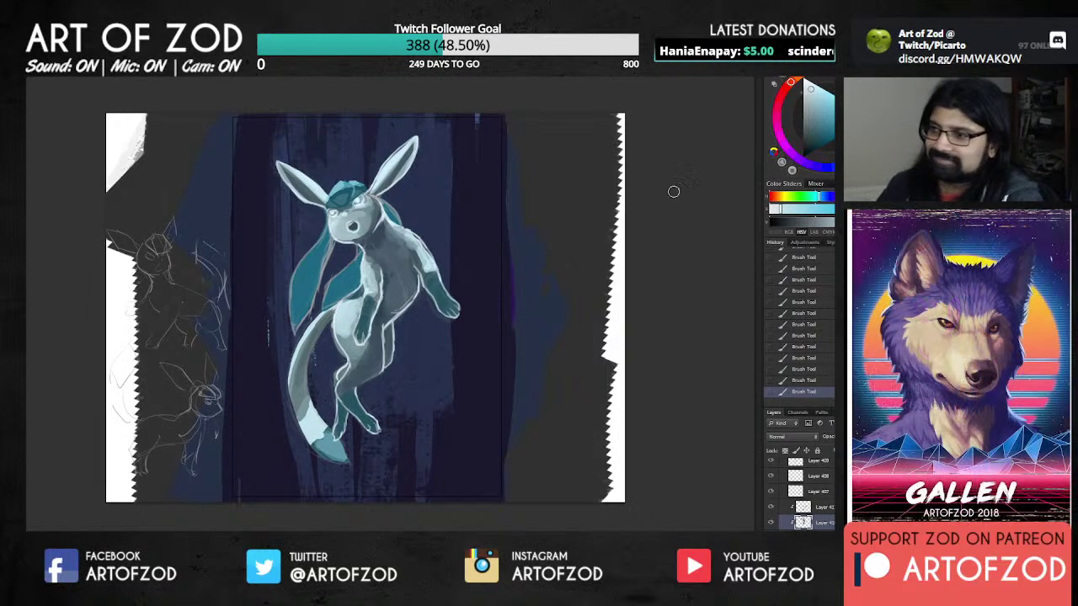
Step: Add a new layer above the body's clipped shading layers and paint sampled teal from the head patch down around the eye
{"action": "left_click", "coordinate": [815, 507]}
{"action": "key", "text": "ctrl+shift+alt+n"}
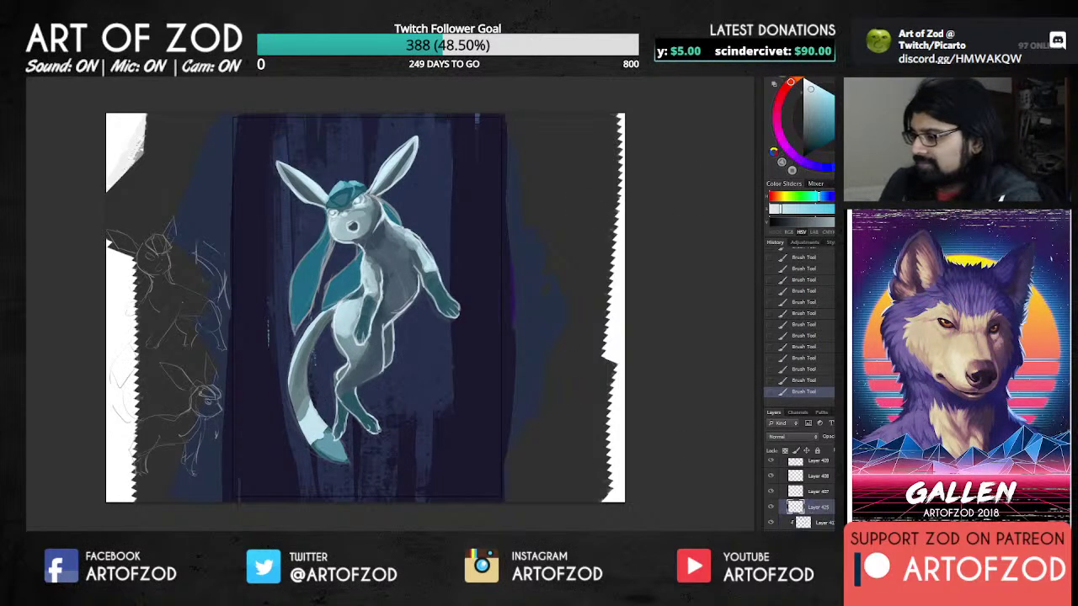
{"action": "left_click", "coordinate": [349, 191], "text": "alt"}
{"action": "left_click_drag", "start_coordinate": [358, 185], "coordinate": [359, 205]}
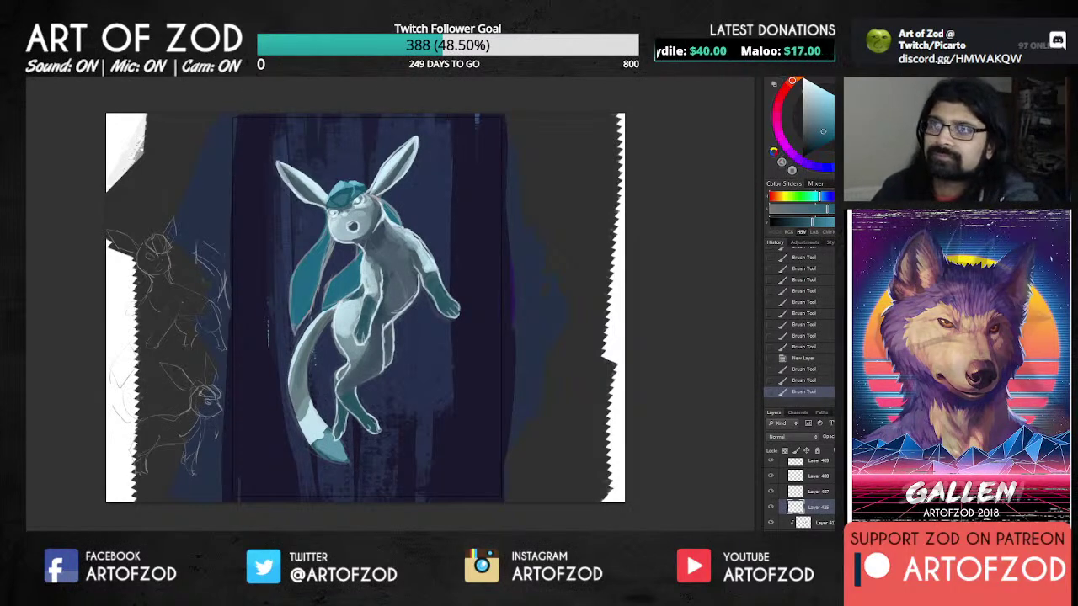
Step: Add a teal stroke beside the eyes, and erase small marks around them on the separate eye layer
{"action": "mouse_move", "coordinate": [355, 202]}
{"action": "left_mouse_down"}
{"action": "mouse_move", "coordinate": [317, 212]}
{"action": "mouse_move", "coordinate": [336, 216]}
{"action": "left_mouse_up"}
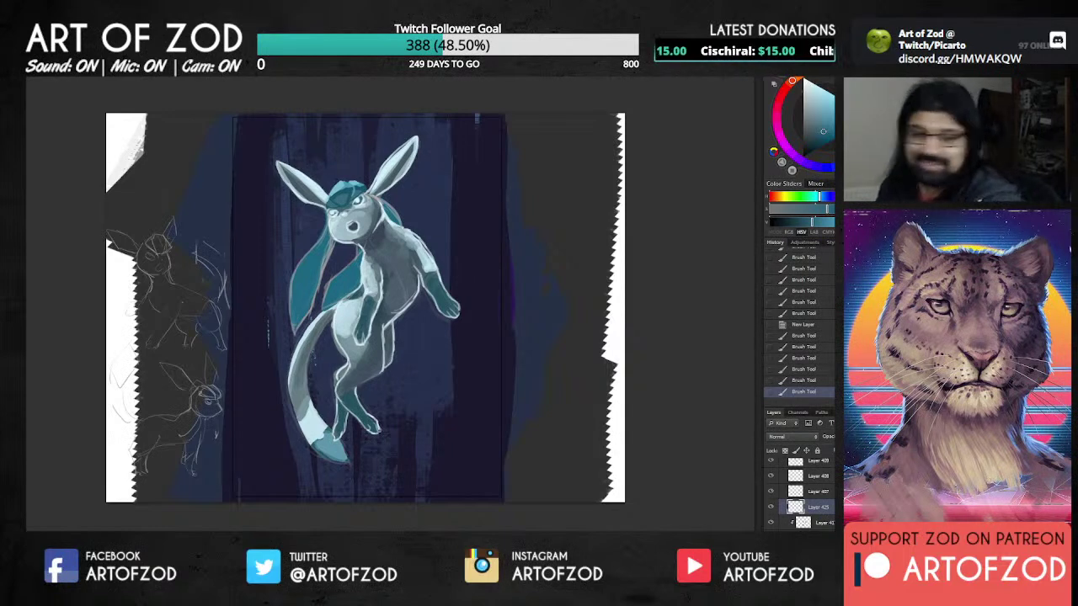
{"action": "scroll", "coordinate": [774, 504], "scroll_direction": "down", "scroll_amount": 5}
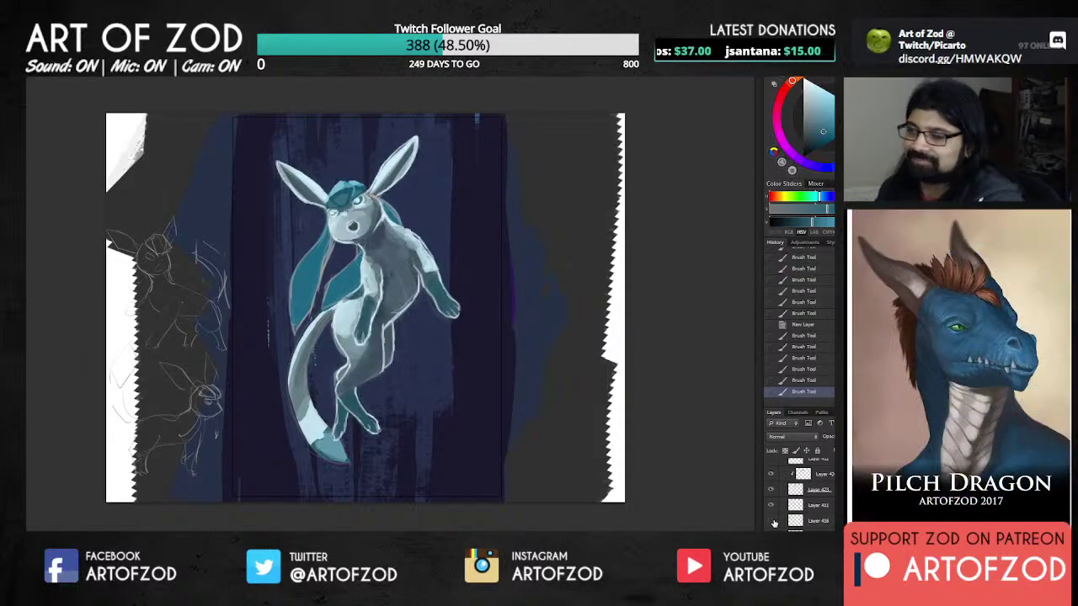
{"action": "left_click", "coordinate": [772, 522]}
{"action": "left_click", "coordinate": [772, 522]}
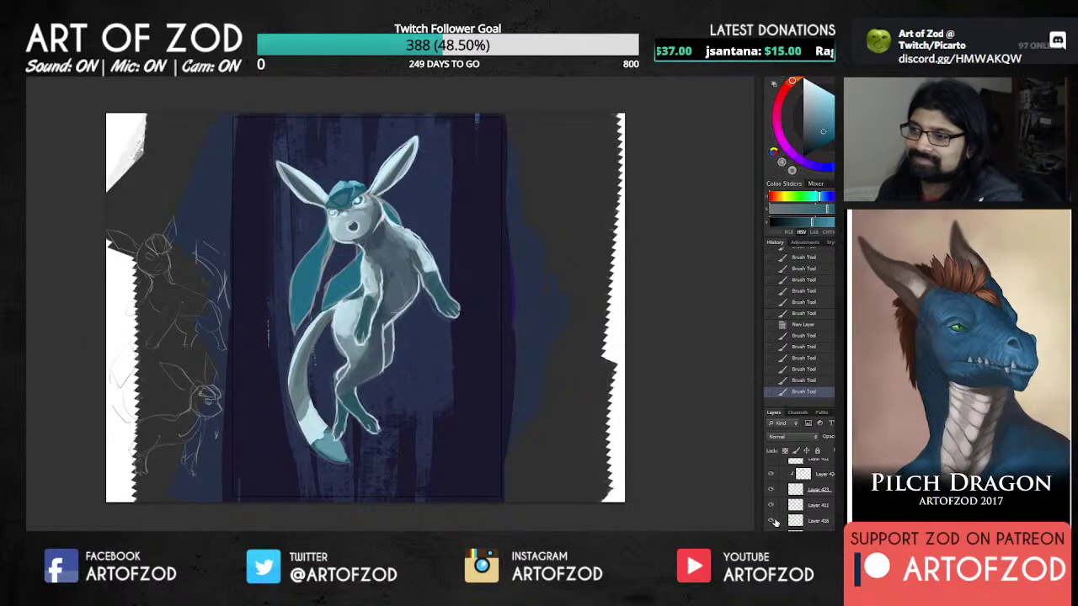
{"action": "left_click", "coordinate": [787, 520]}
{"action": "key", "text": "ctrl+plus"}
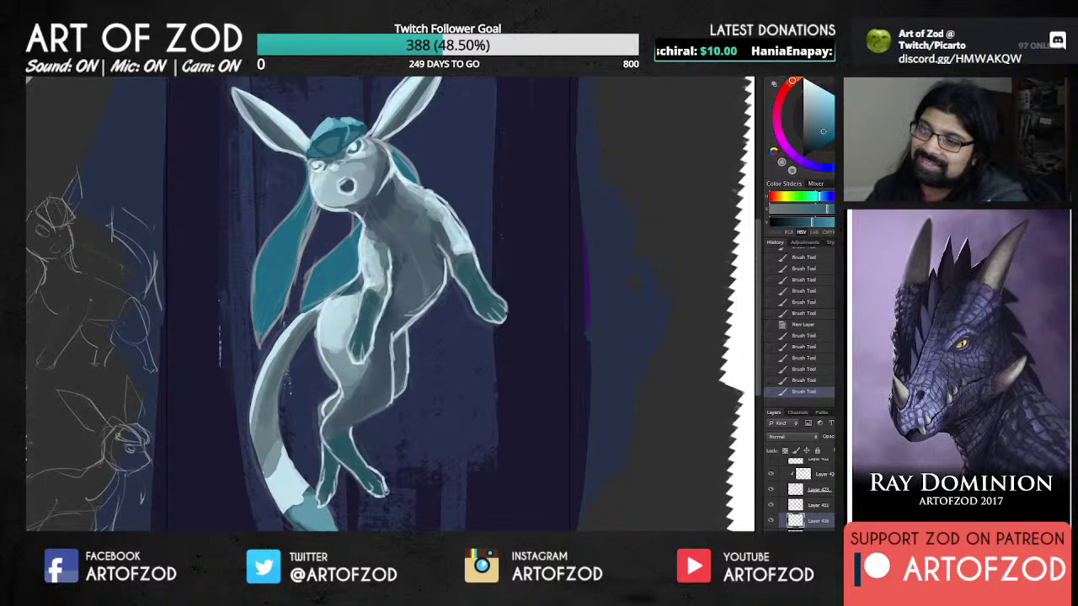
{"action": "left_click_drag", "start_coordinate": [346, 143], "coordinate": [321, 168]}
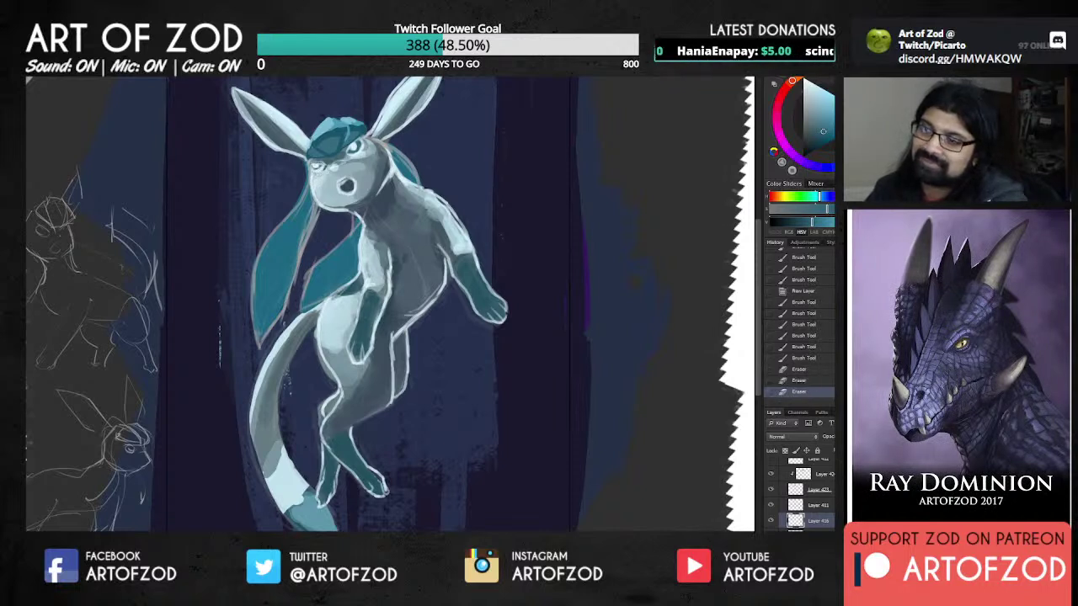
{"action": "left_click", "coordinate": [355, 146]}
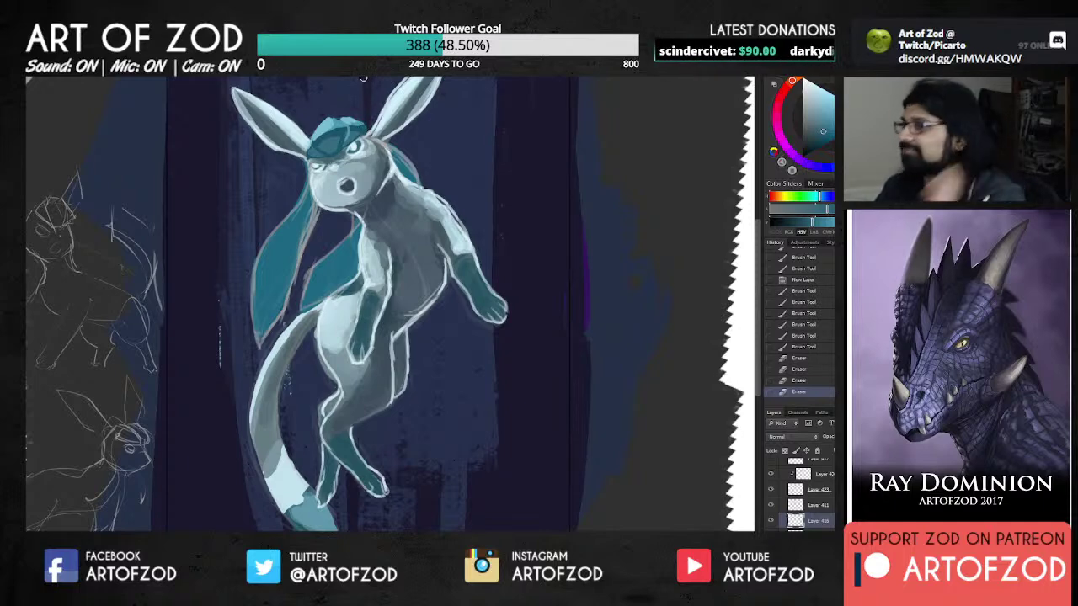
{"action": "key", "text": "ctrl+z"}
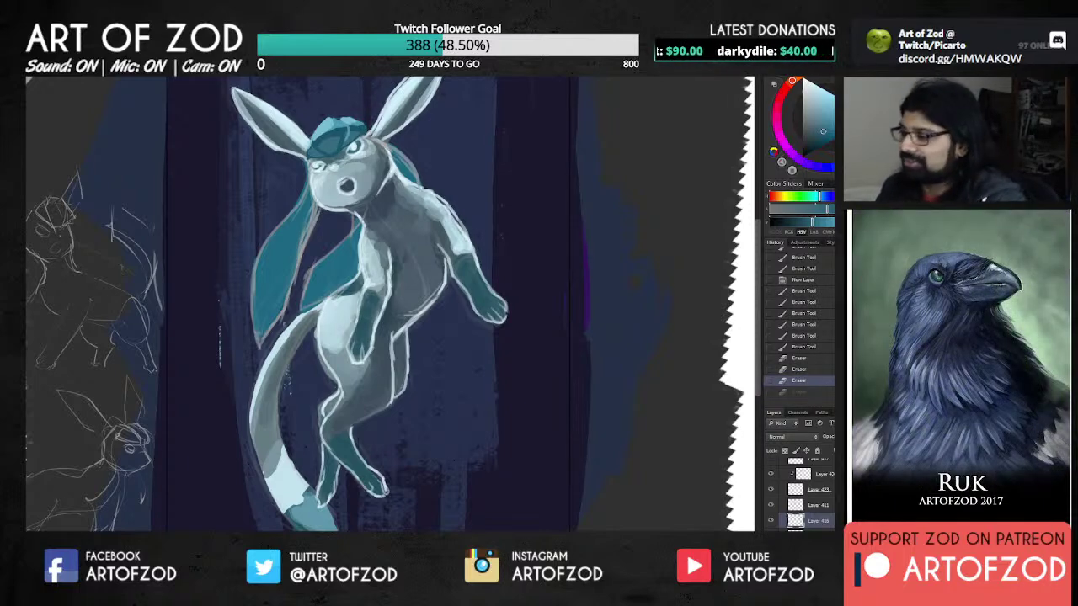
Step: Nudge and slightly narrow the head patch together with its clipped layer, and collect both layers in a hidden group
{"action": "scroll", "coordinate": [799, 492], "scroll_direction": "up", "scroll_amount": 2}
{"action": "scroll", "coordinate": [798, 492], "scroll_direction": "down", "scroll_amount": 3}
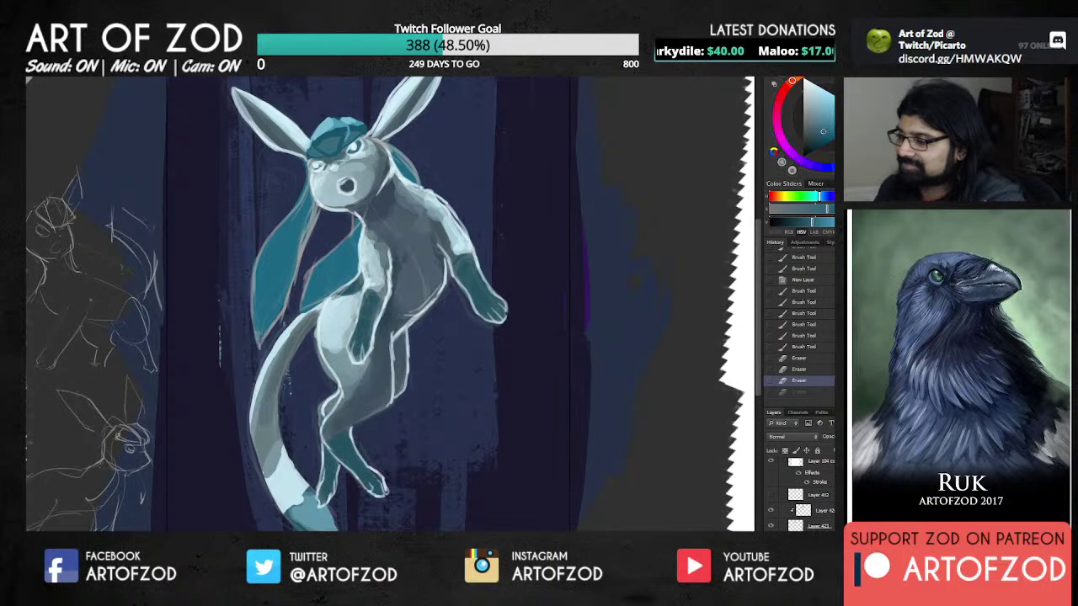
{"action": "left_click", "coordinate": [800, 510]}
{"action": "left_click", "coordinate": [798, 523], "text": "shift"}
{"action": "left_click_drag", "start_coordinate": [457, 171], "coordinate": [454, 169]}
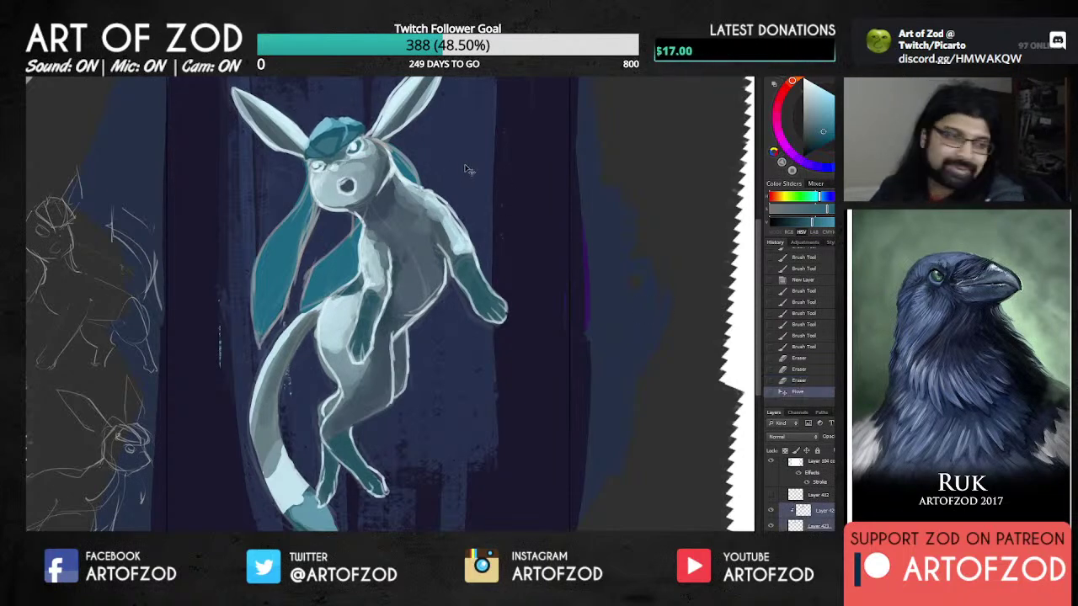
{"action": "key", "text": "ctrl+t"}
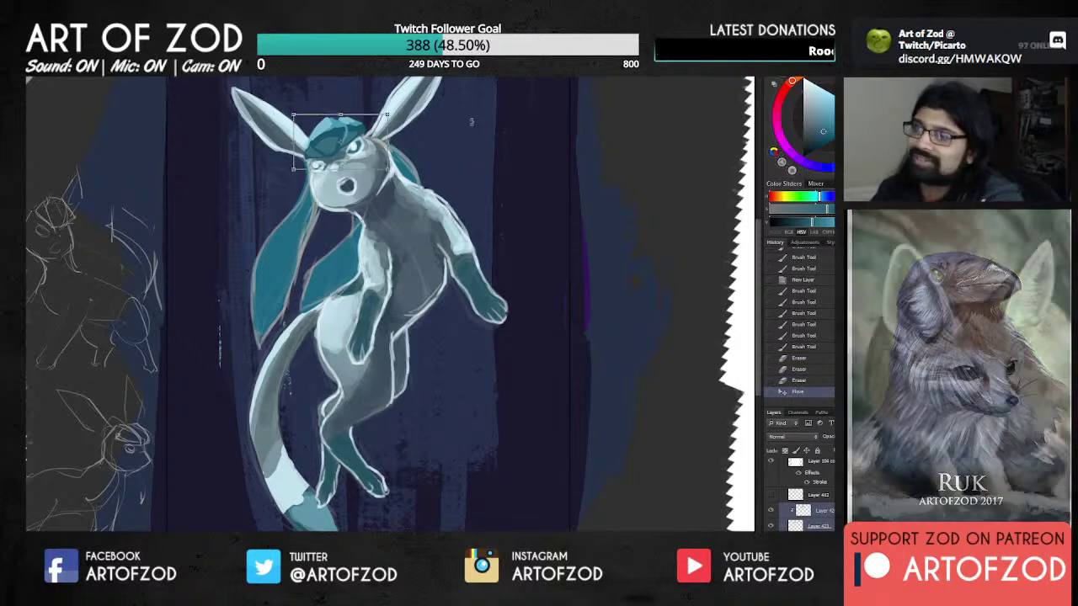
{"action": "left_click_drag", "start_coordinate": [388, 141], "coordinate": [383, 139]}
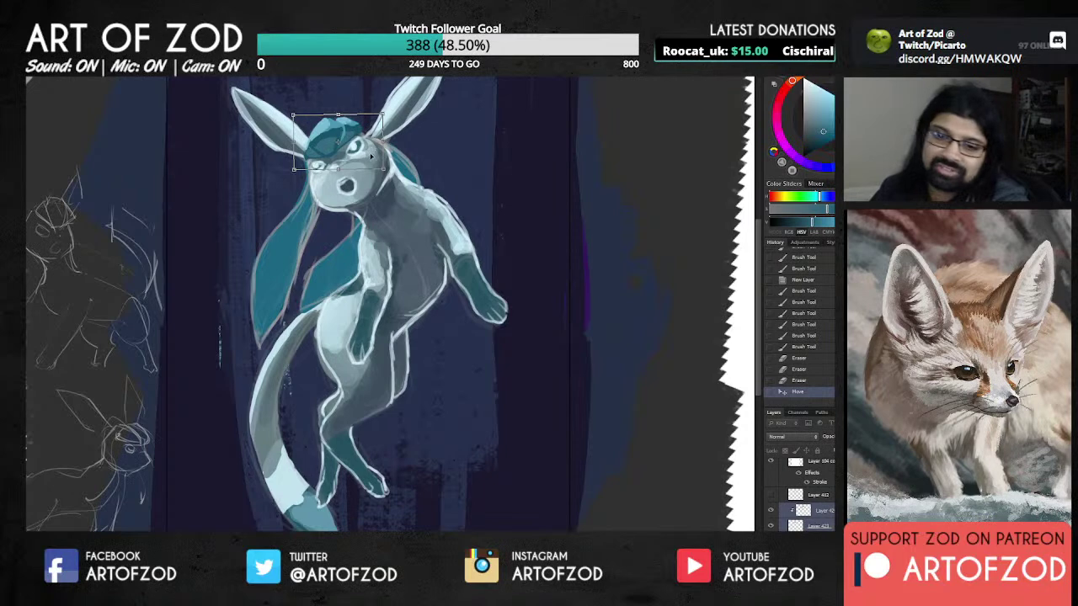
{"action": "key", "text": "Return"}
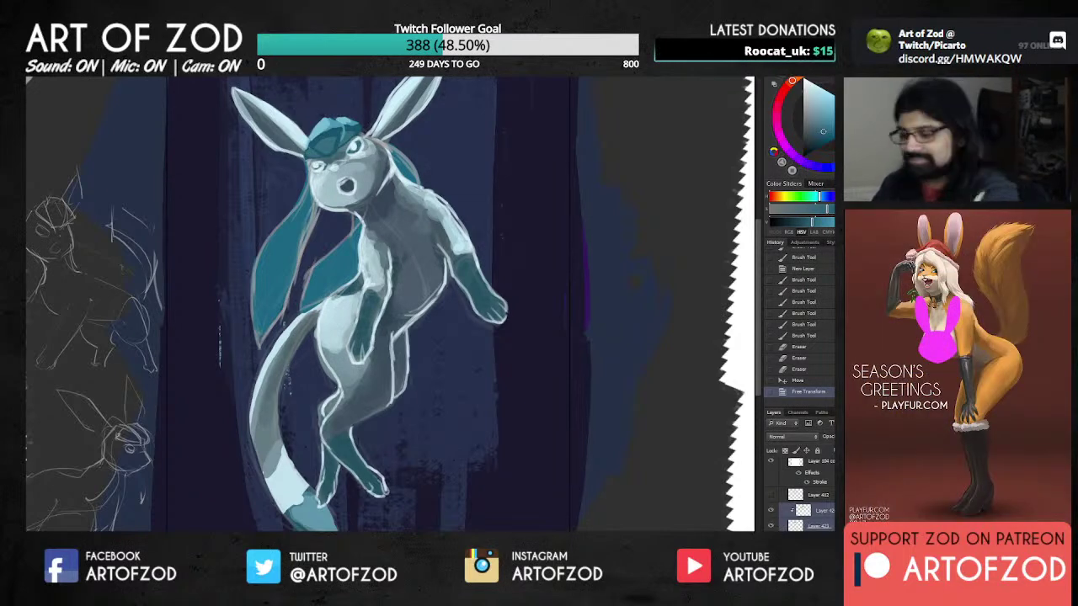
{"action": "key", "text": "ctrl+g"}
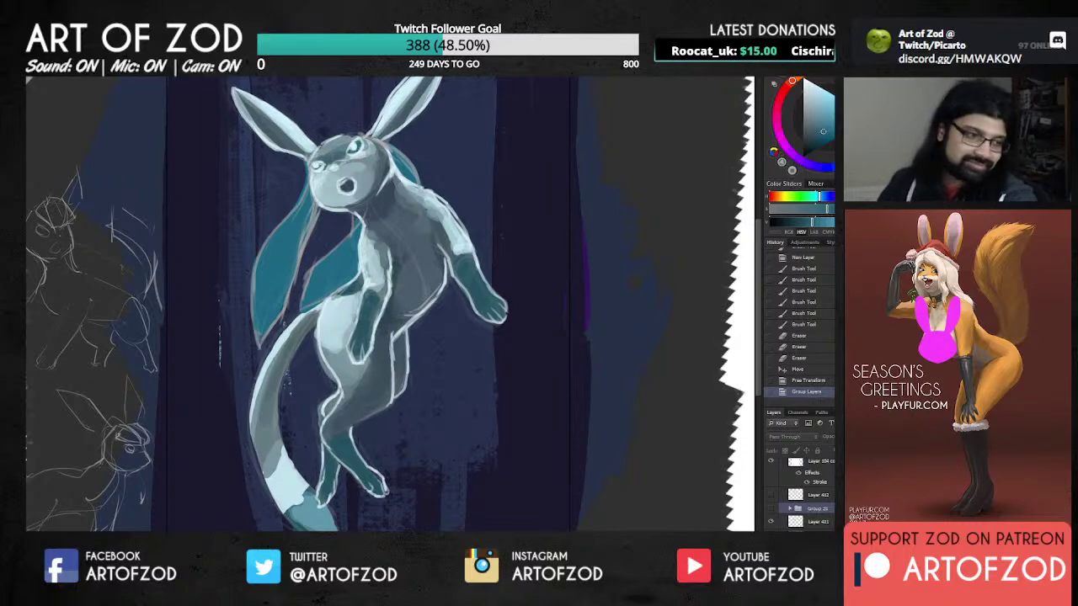
Step: Compare the body's clipped shading layers by switching their visibility, and make the lower one active
{"action": "scroll", "coordinate": [800, 497], "scroll_direction": "down", "scroll_amount": 3}
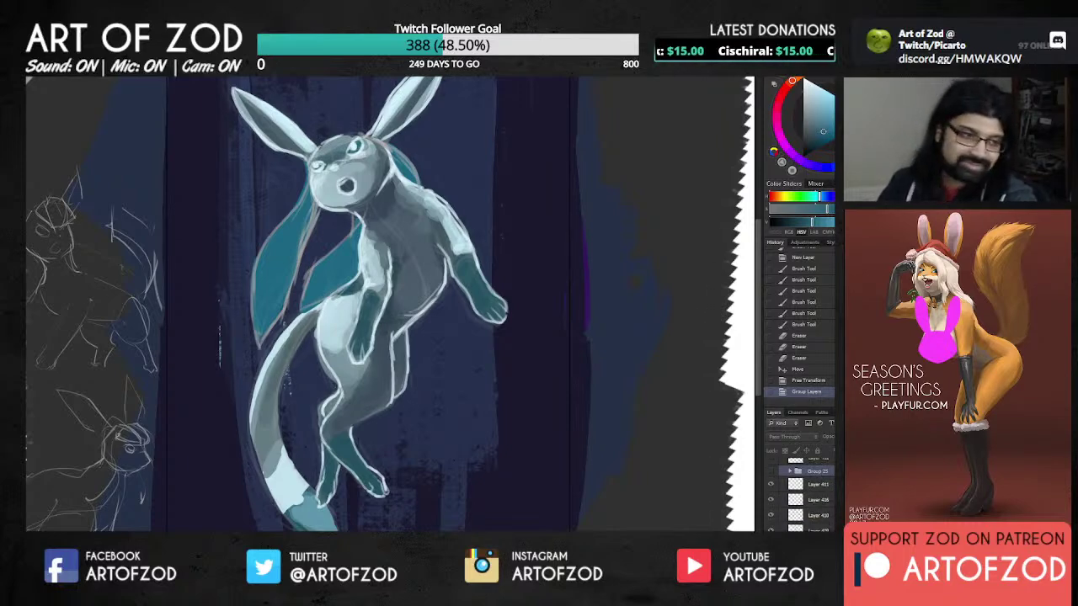
{"action": "scroll", "coordinate": [800, 497], "scroll_direction": "down", "scroll_amount": 3}
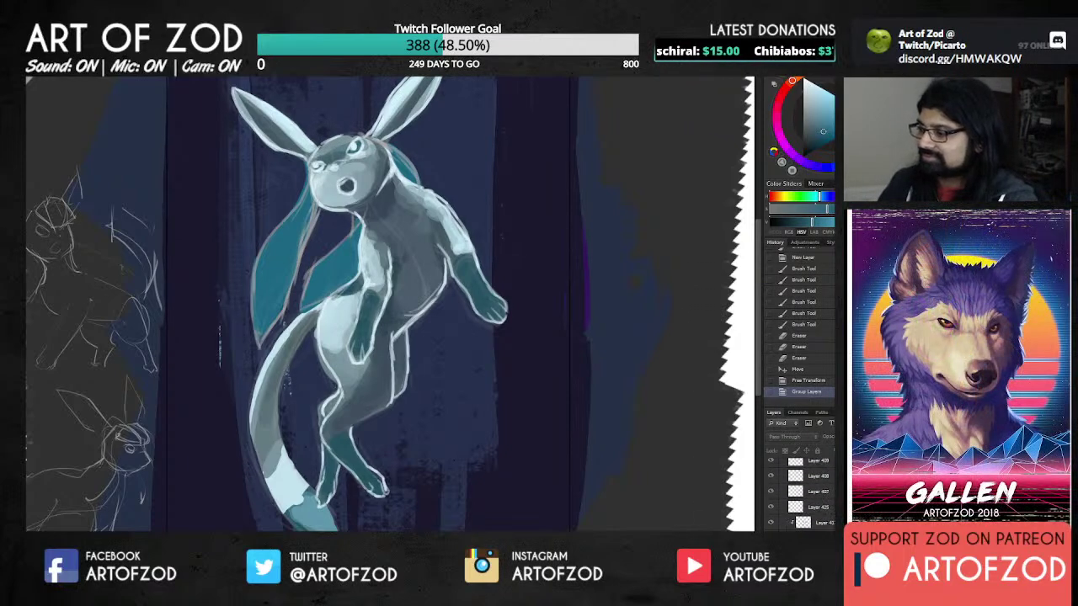
{"action": "scroll", "coordinate": [800, 496], "scroll_direction": "down", "scroll_amount": 2}
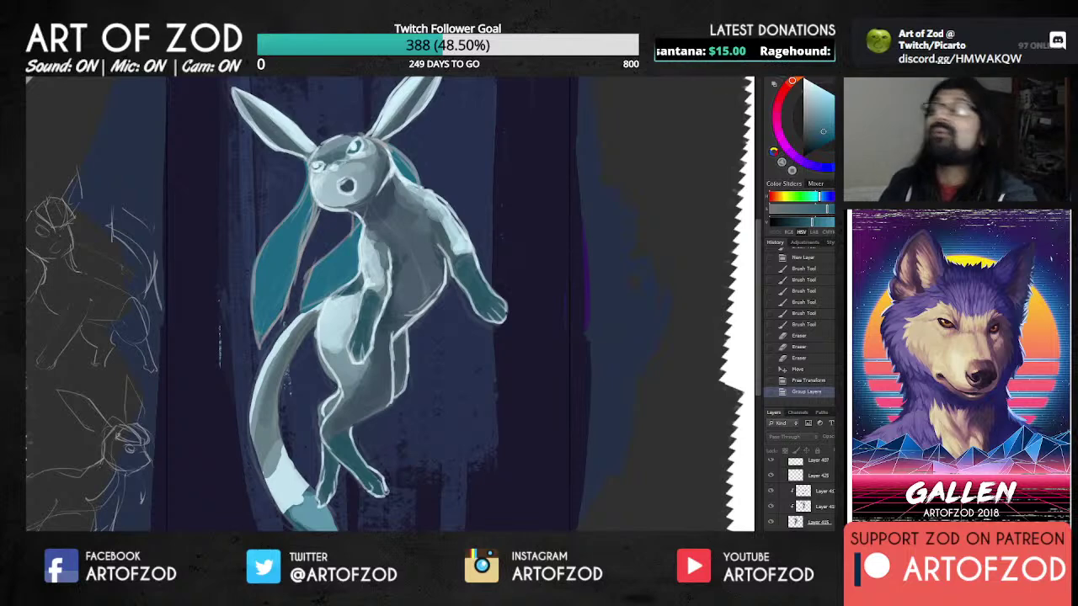
{"action": "left_click", "coordinate": [772, 492]}
{"action": "left_click", "coordinate": [772, 492]}
{"action": "left_click", "coordinate": [772, 507]}
{"action": "left_click", "coordinate": [772, 507]}
{"action": "left_click", "coordinate": [793, 511]}
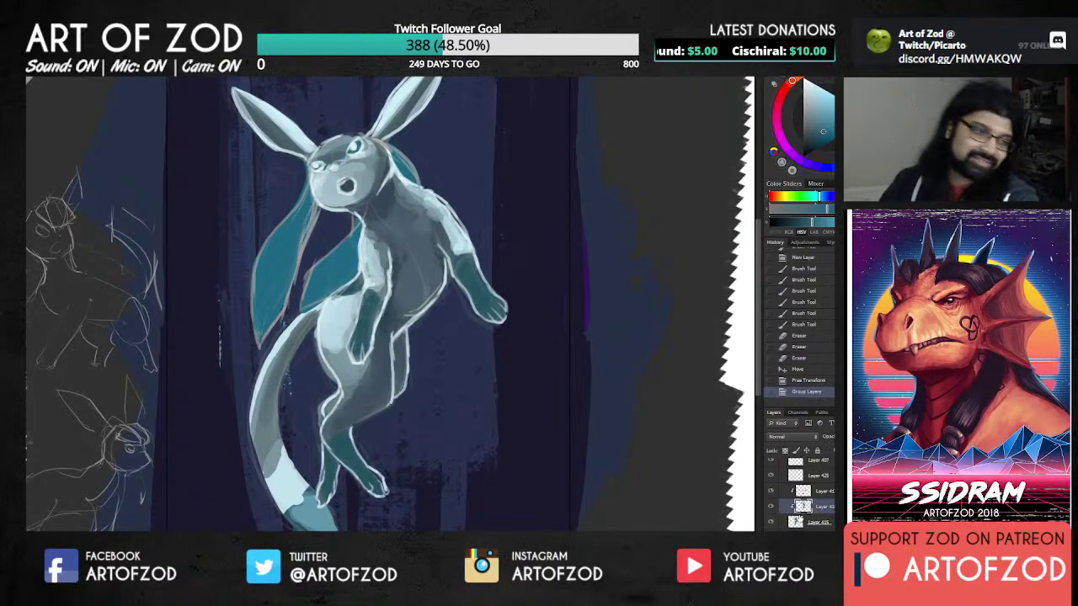
{"action": "left_click", "coordinate": [771, 507]}
{"action": "left_click", "coordinate": [771, 507]}
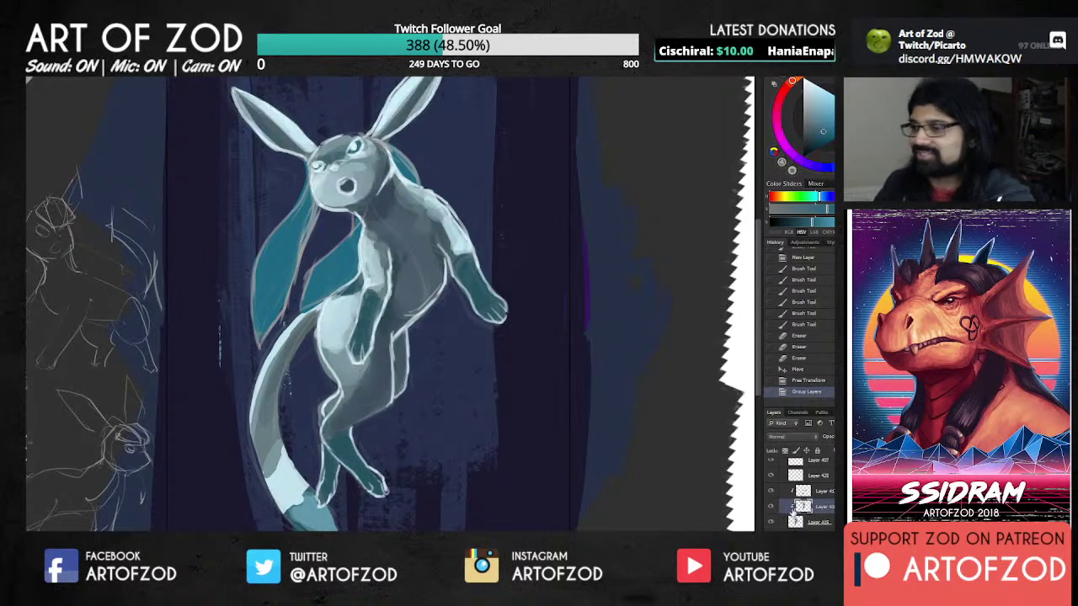
{"action": "left_click", "coordinate": [772, 507]}
{"action": "left_click", "coordinate": [771, 507]}
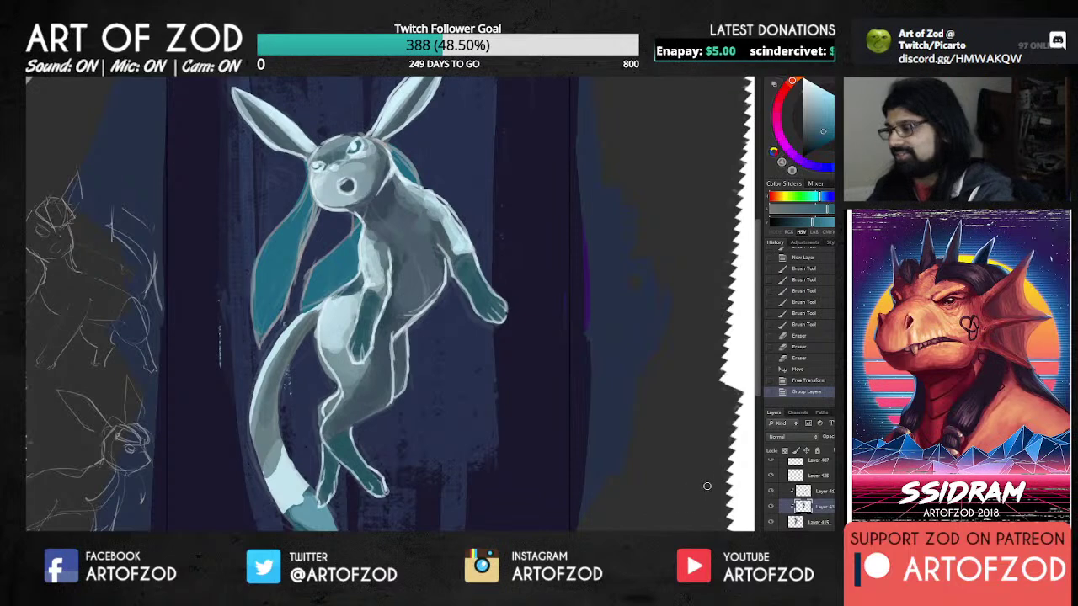
{"action": "left_click", "coordinate": [771, 506]}
{"action": "left_click", "coordinate": [771, 507]}
{"action": "left_click", "coordinate": [772, 507]}
{"action": "left_click", "coordinate": [772, 507]}
Step: Shade the thigh below the hanging hand with pale and darker blue-greys sampled from the surrounding body
{"action": "left_click", "coordinate": [332, 348], "text": "alt"}
{"action": "mouse_move", "coordinate": [324, 353]}
{"action": "left_mouse_down"}
{"action": "mouse_move", "coordinate": [323, 321]}
{"action": "mouse_move", "coordinate": [337, 328]}
{"action": "mouse_move", "coordinate": [340, 354]}
{"action": "left_mouse_up"}
{"action": "left_click", "coordinate": [328, 329], "text": "alt"}
{"action": "left_click", "coordinate": [346, 349], "text": "alt"}
{"action": "left_click_drag", "start_coordinate": [343, 350], "coordinate": [345, 367]}
{"action": "left_click", "coordinate": [337, 358], "text": "alt"}
{"action": "left_click_drag", "start_coordinate": [335, 363], "coordinate": [347, 369]}
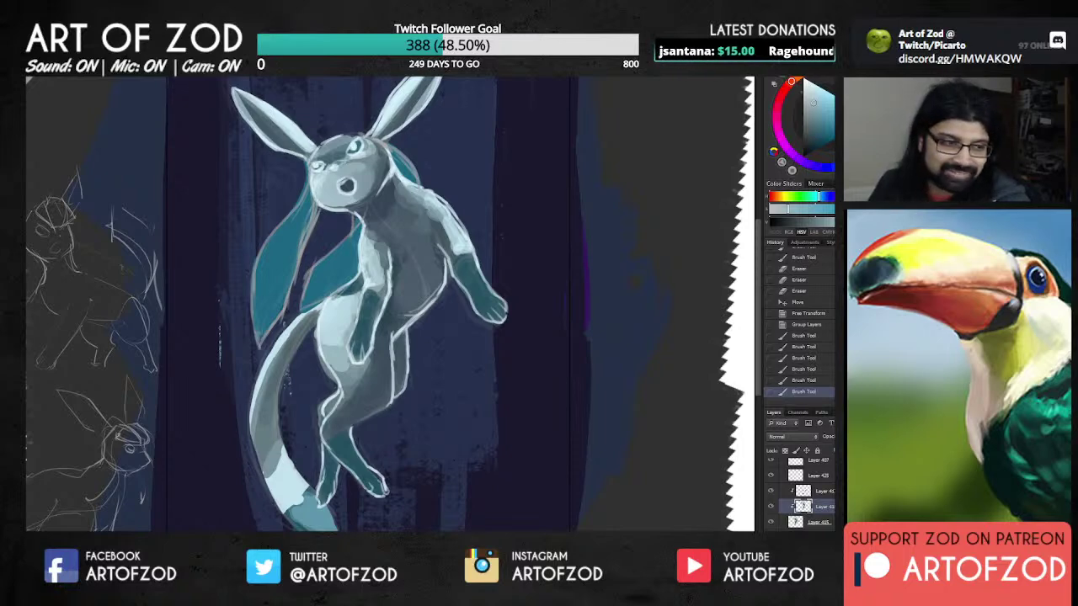
Step: Check the face detail layers by switching their visibility, and make the eye layer active
{"action": "scroll", "coordinate": [800, 493], "scroll_direction": "up", "scroll_amount": 4}
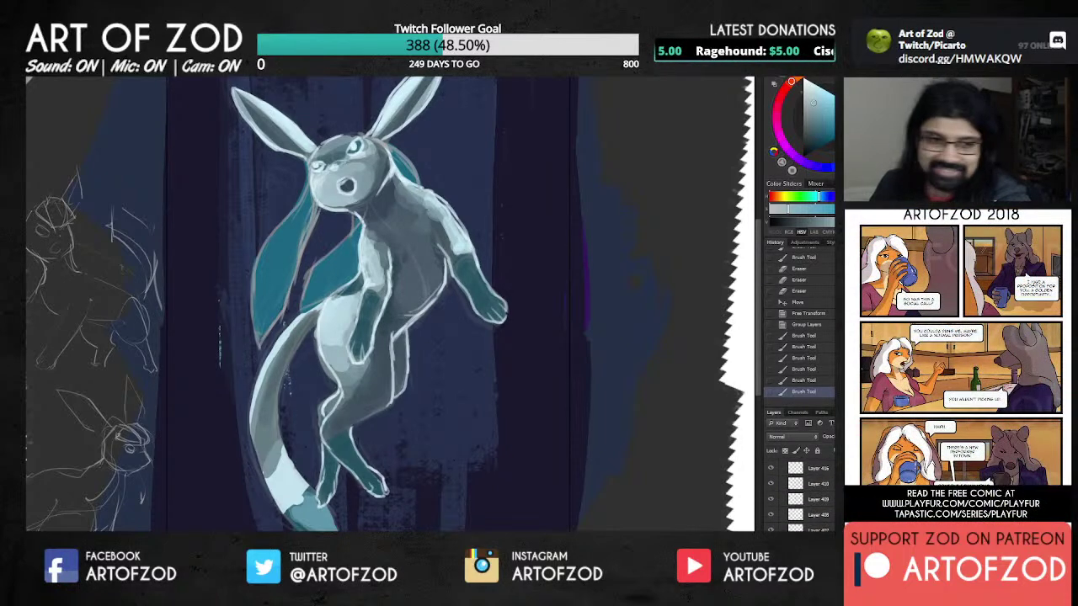
{"action": "scroll", "coordinate": [804, 492], "scroll_direction": "up", "scroll_amount": 1}
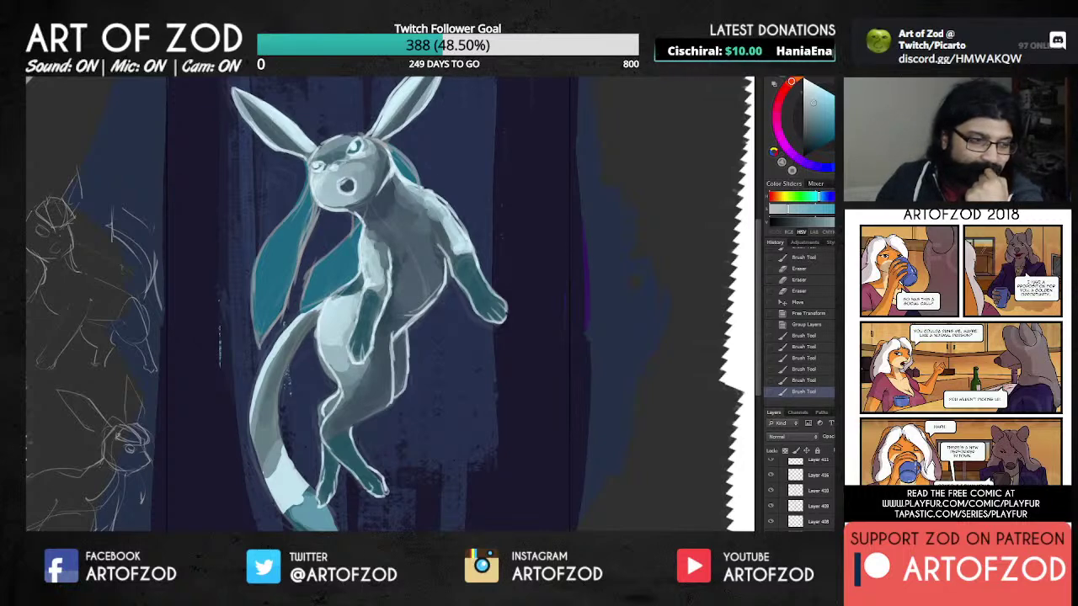
{"action": "left_click", "coordinate": [770, 492]}
{"action": "left_click", "coordinate": [771, 492]}
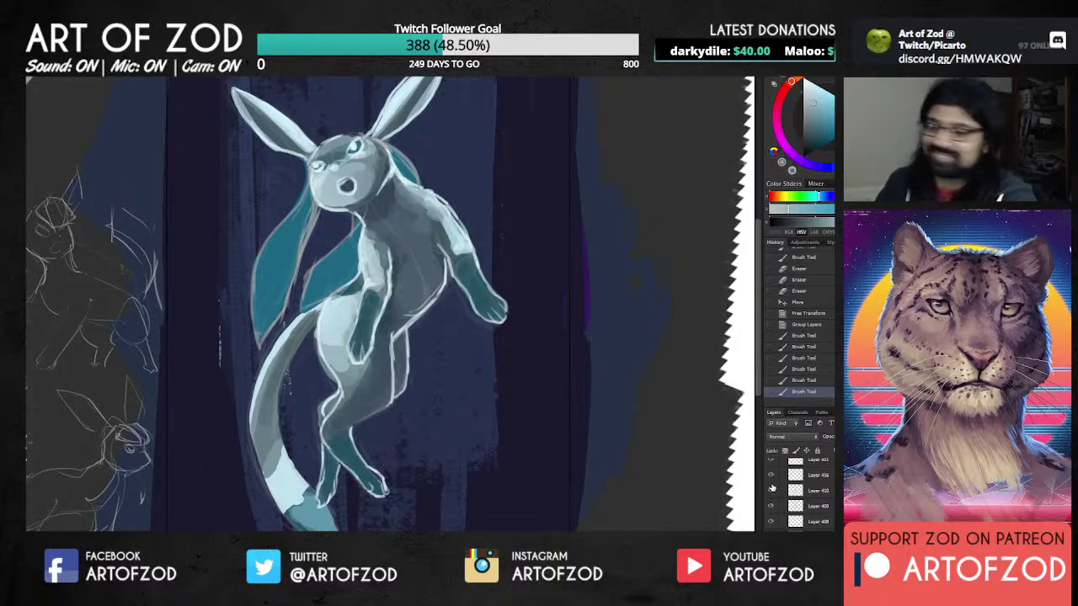
{"action": "left_click", "coordinate": [769, 478]}
{"action": "left_click", "coordinate": [769, 479]}
{"action": "left_click", "coordinate": [771, 478]}
{"action": "left_click", "coordinate": [770, 478]}
{"action": "left_click", "coordinate": [793, 476]}
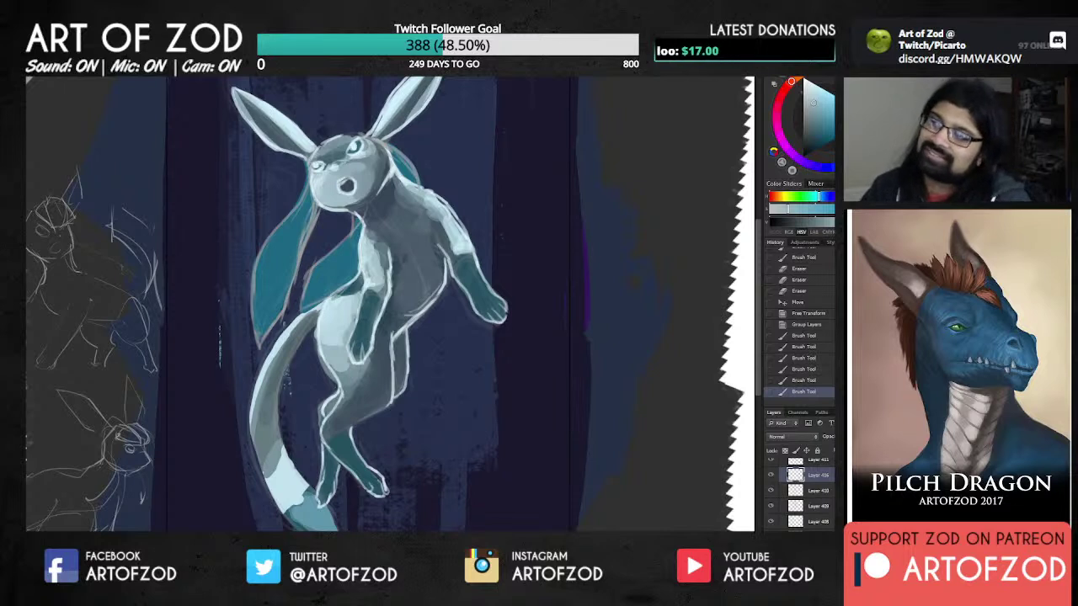
Step: Erase small parts around the eye nearer the raised ear, undoing the last two eraser strokes
{"action": "key", "text": "e"}
{"action": "left_click_drag", "start_coordinate": [357, 141], "coordinate": [361, 151]}
{"action": "left_click_drag", "start_coordinate": [353, 145], "coordinate": [357, 149]}
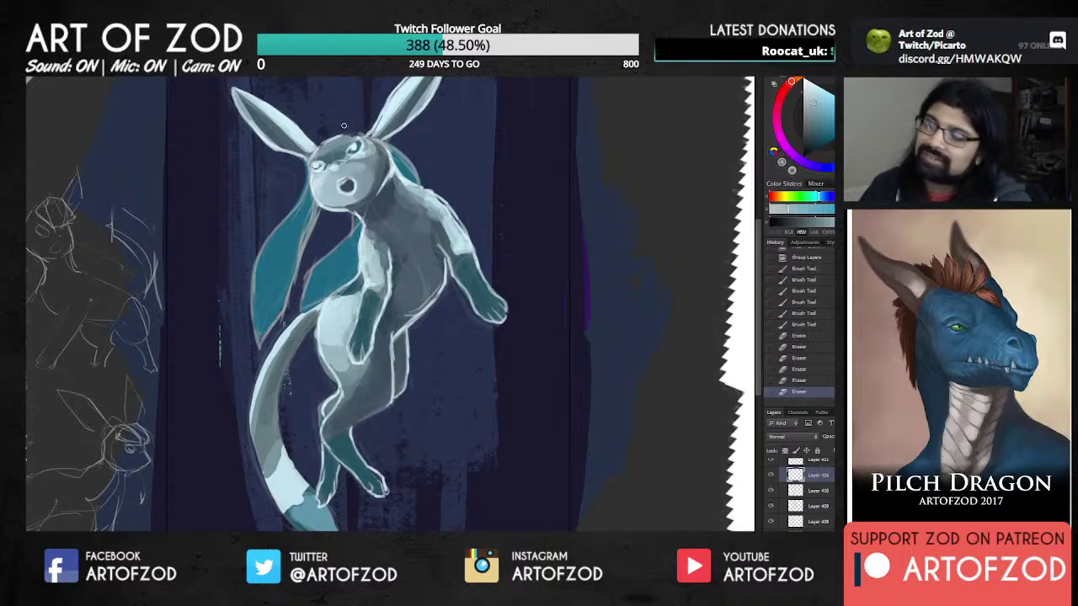
{"action": "key", "text": "ctrl+z"}
{"action": "key", "text": "ctrl+z"}
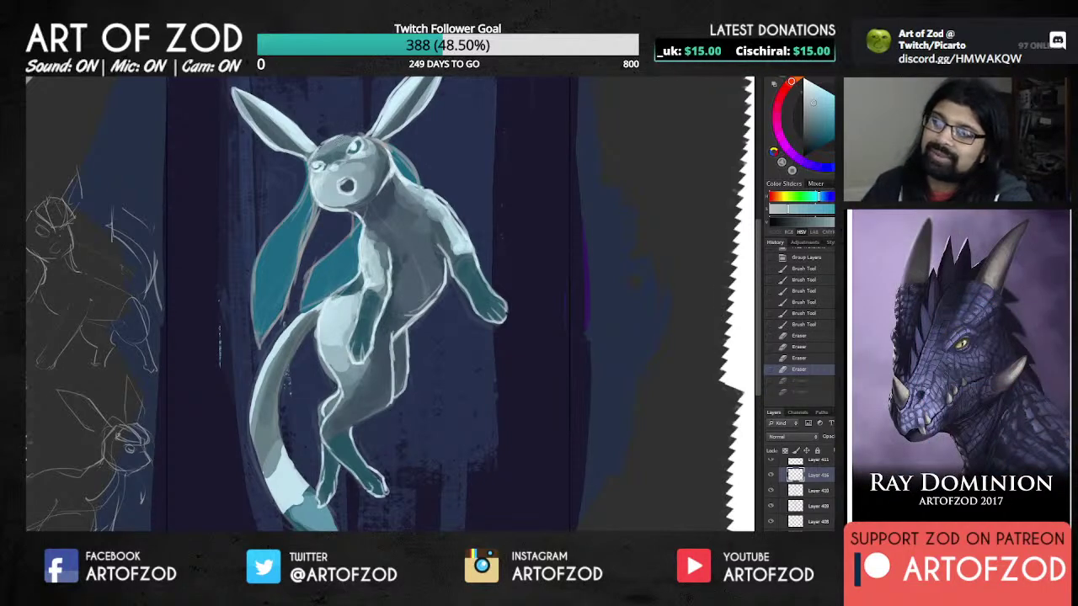
{"action": "left_click", "coordinate": [353, 111]}
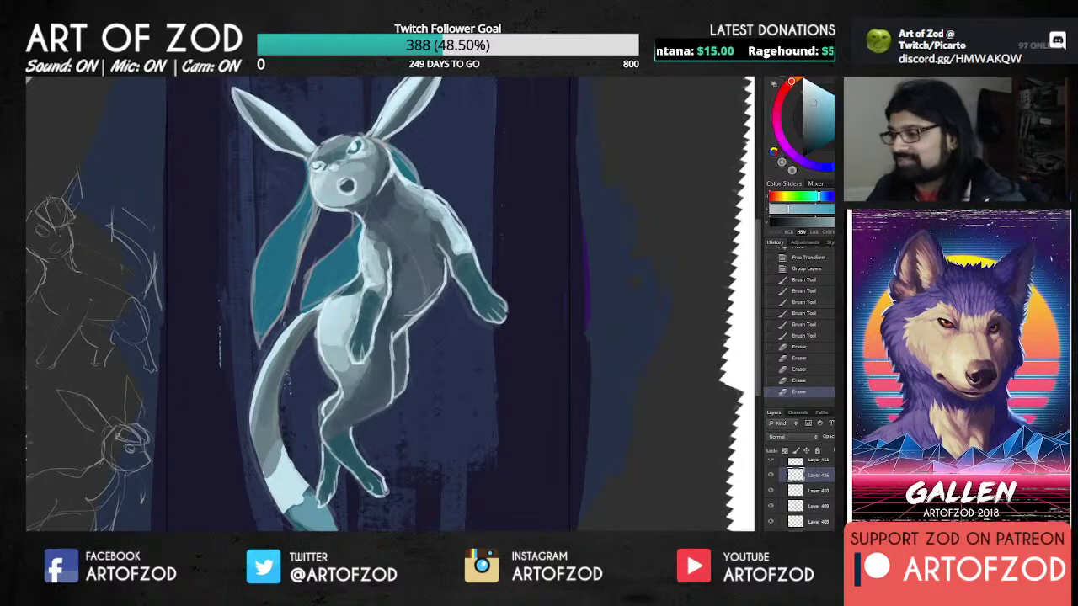
Step: Compare the face with and without the eye layer, and add a new layer directly above it
{"action": "left_click", "coordinate": [771, 476]}
{"action": "left_click", "coordinate": [770, 476]}
{"action": "left_click", "coordinate": [771, 476]}
{"action": "left_click", "coordinate": [770, 479]}
{"action": "left_click", "coordinate": [770, 478]}
{"action": "scroll", "coordinate": [800, 488], "scroll_direction": "up", "scroll_amount": 3}
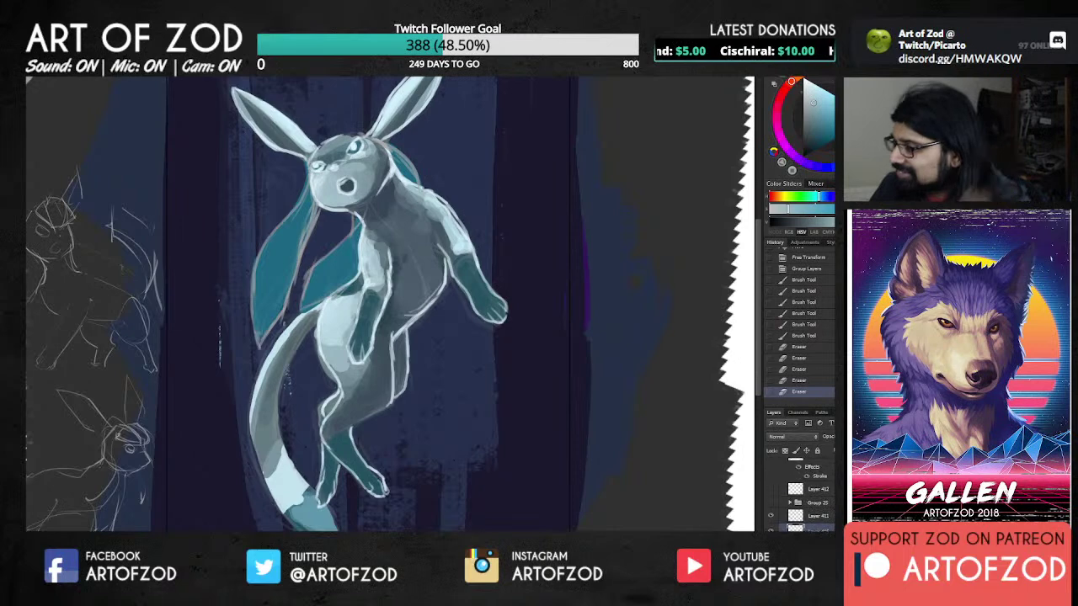
{"action": "scroll", "coordinate": [800, 505], "scroll_direction": "down", "scroll_amount": 2}
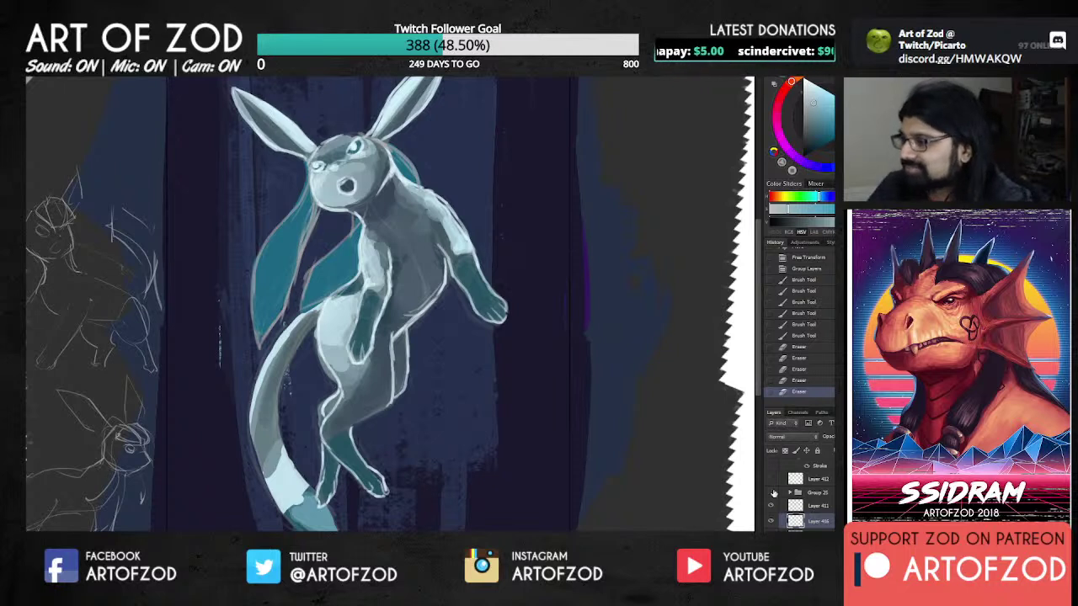
{"action": "left_click", "coordinate": [771, 521]}
{"action": "left_click", "coordinate": [770, 521]}
{"action": "key", "text": "ctrl+shift+alt+n"}
{"action": "left_click", "coordinate": [773, 522]}
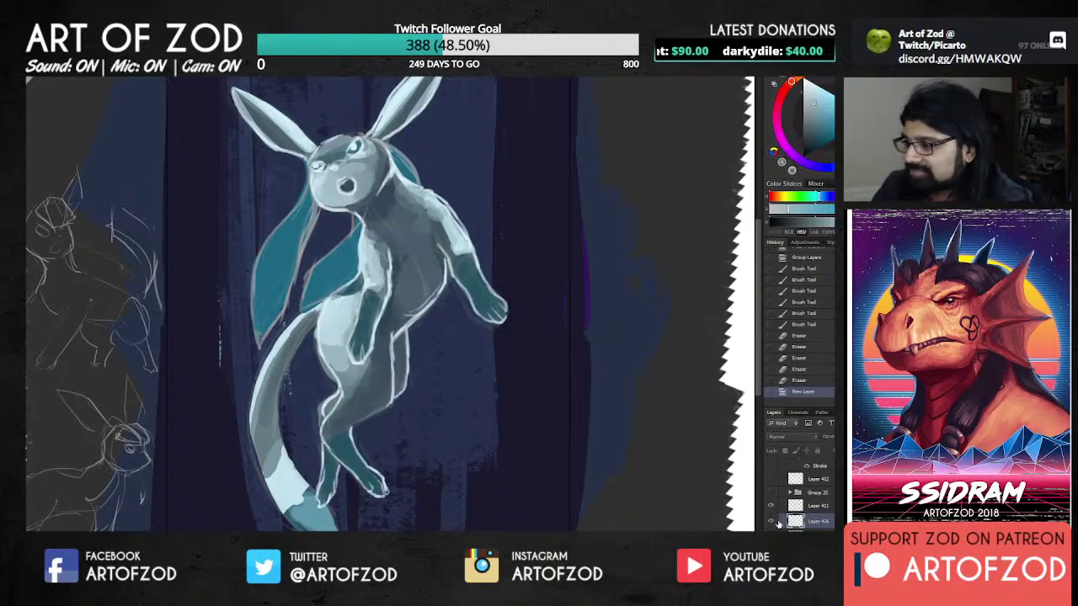
Step: Fill both eyes with a dark teal on the new layer
{"action": "left_click", "coordinate": [813, 142]}
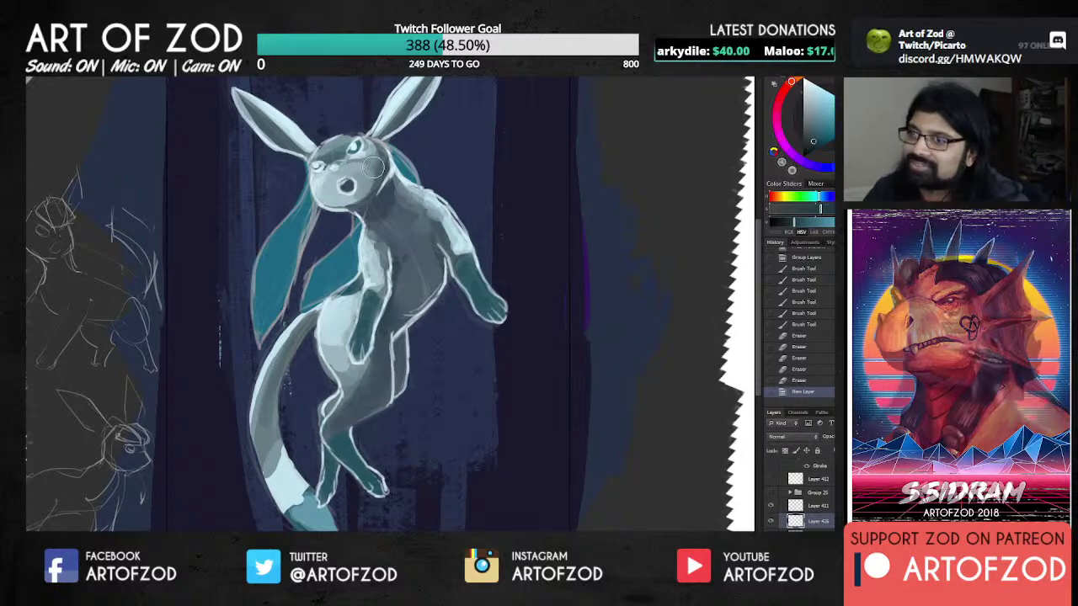
{"action": "left_click_drag", "start_coordinate": [357, 142], "coordinate": [352, 153]}
{"action": "left_click_drag", "start_coordinate": [357, 146], "coordinate": [353, 152]}
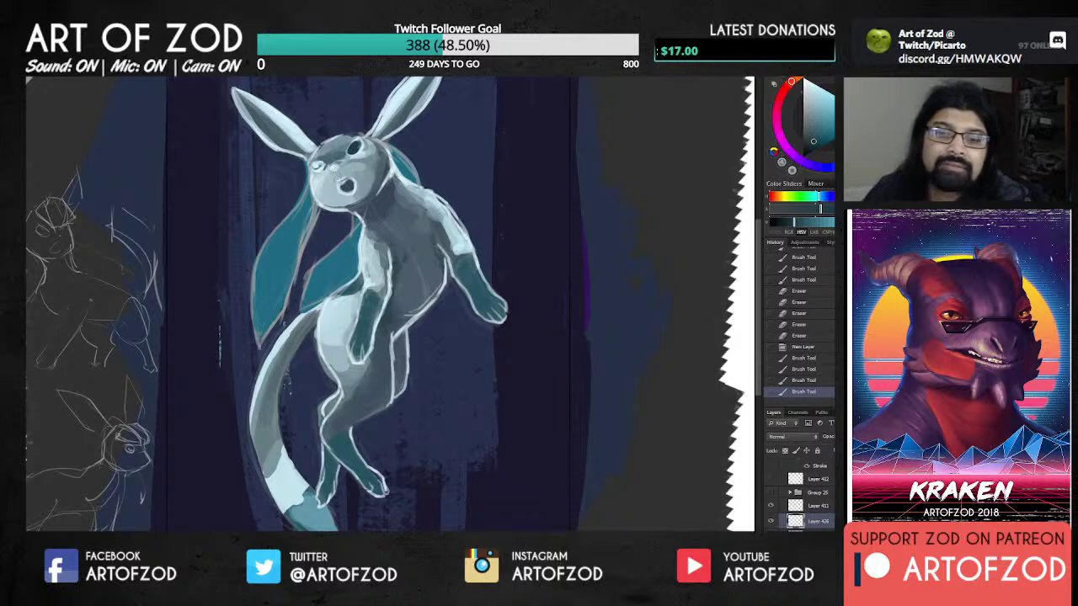
{"action": "left_click_drag", "start_coordinate": [313, 164], "coordinate": [320, 169]}
{"action": "left_click_drag", "start_coordinate": [314, 164], "coordinate": [320, 169]}
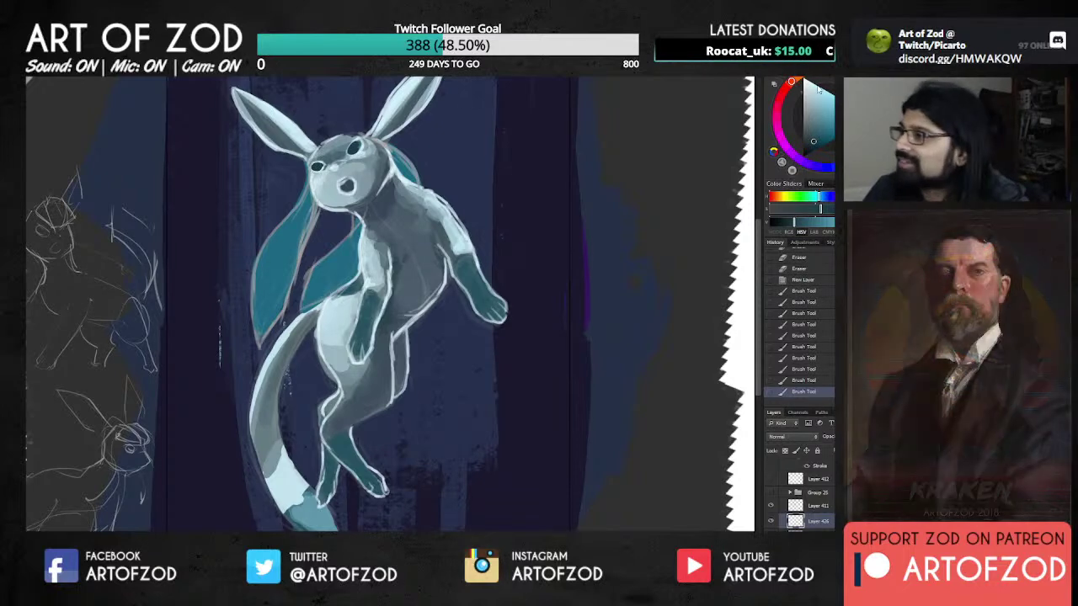
Step: Paint a lighter muted teal over the dark fill of the eyes
{"action": "left_click", "coordinate": [820, 130]}
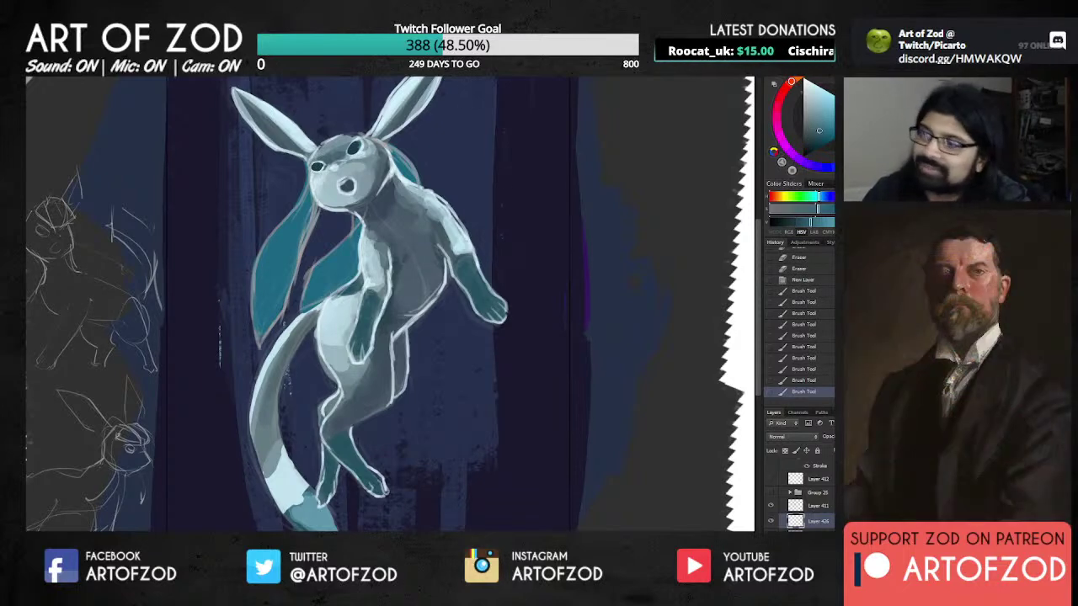
{"action": "left_click_drag", "start_coordinate": [314, 164], "coordinate": [320, 168]}
{"action": "left_click_drag", "start_coordinate": [314, 164], "coordinate": [316, 168]}
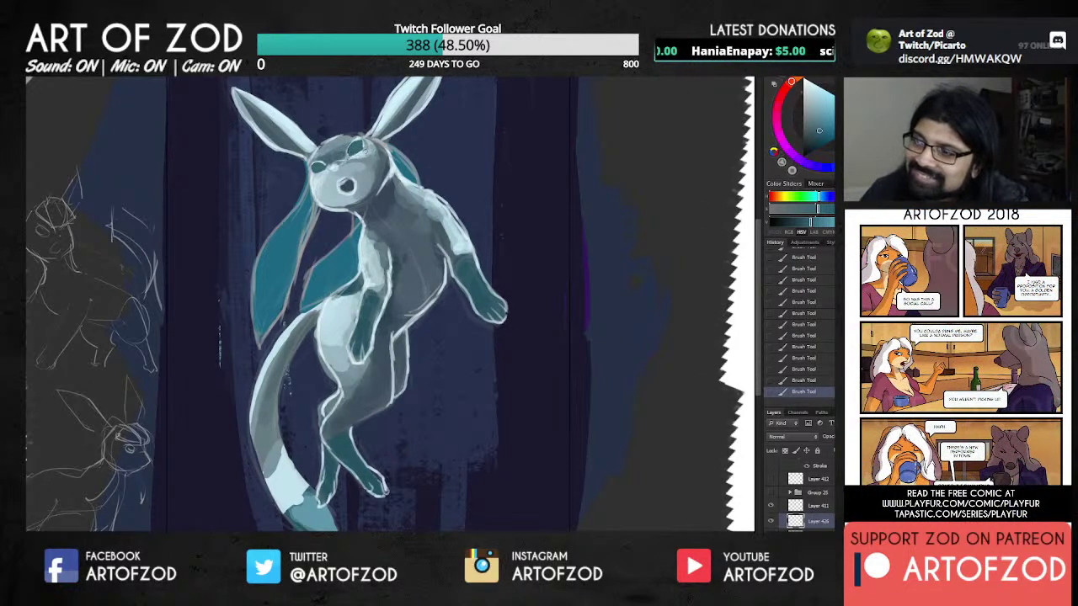
Step: Trim the teal paint of both eyes with the Eraser and repaint their shapes with short brush strokes
{"action": "key", "text": "e"}
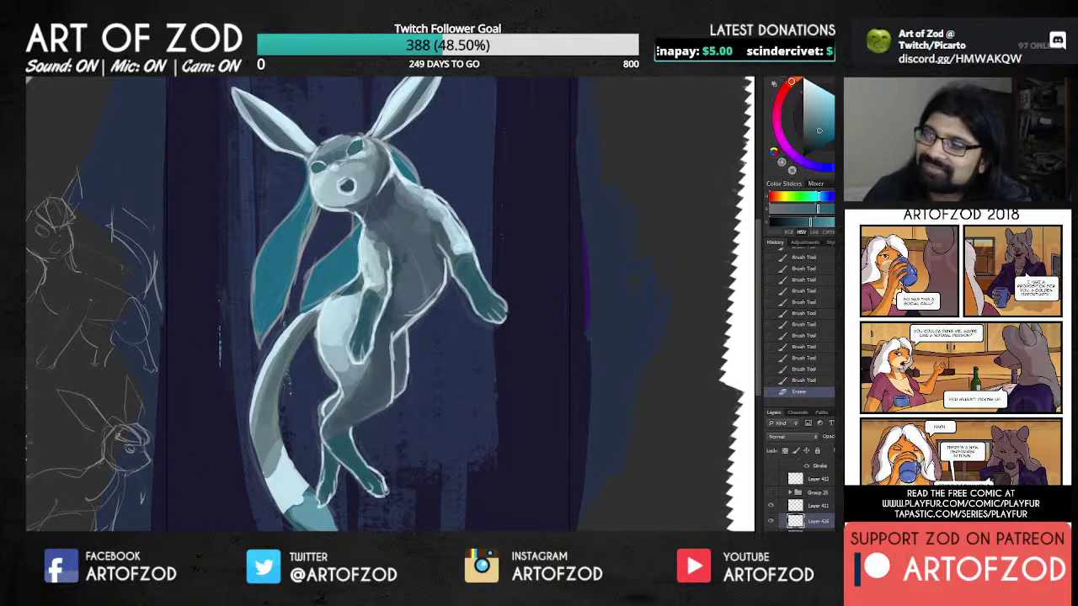
{"action": "left_click", "coordinate": [354, 148]}
{"action": "left_click", "coordinate": [316, 124]}
{"action": "key", "text": "b"}
{"action": "mouse_move", "coordinate": [314, 167]}
{"action": "left_mouse_down"}
{"action": "mouse_move", "coordinate": [363, 137]}
{"action": "mouse_move", "coordinate": [368, 147]}
{"action": "left_mouse_up"}
{"action": "left_click", "coordinate": [321, 165]}
{"action": "left_click", "coordinate": [333, 158]}
{"action": "left_click", "coordinate": [353, 149]}
{"action": "left_click", "coordinate": [361, 142]}
Step: Erase a sliver of the eye nearer the raised ear and touch up both eyes with a darker teal
{"action": "key", "text": "e"}
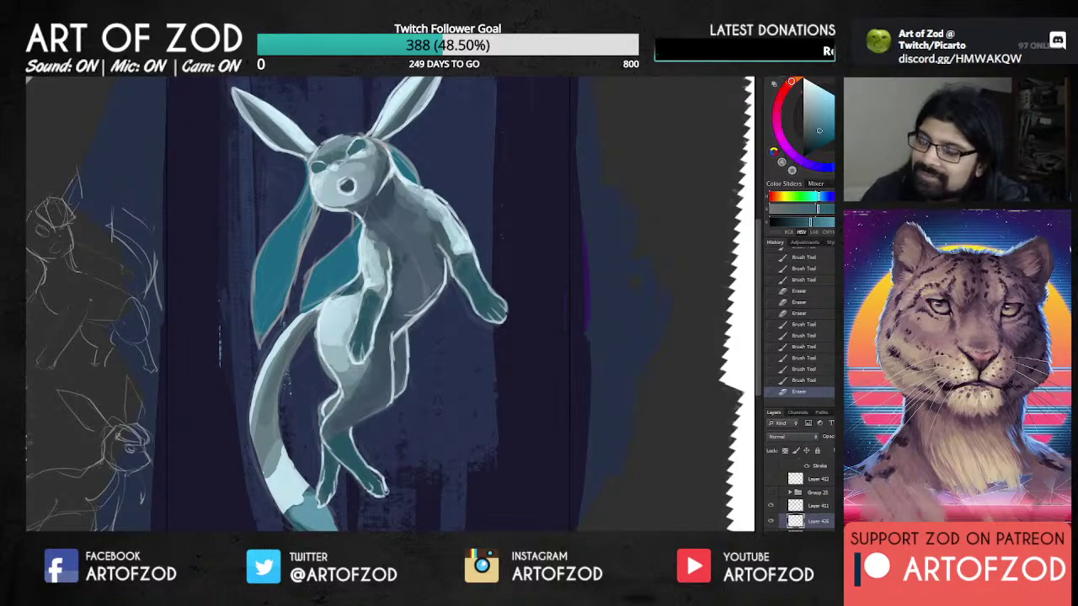
{"action": "mouse_move", "coordinate": [349, 151]}
{"action": "left_mouse_down"}
{"action": "mouse_move", "coordinate": [327, 165]}
{"action": "mouse_move", "coordinate": [356, 148]}
{"action": "left_mouse_up"}
{"action": "left_click", "coordinate": [618, 185], "text": "alt"}
{"action": "left_click_drag", "start_coordinate": [360, 145], "coordinate": [315, 166]}
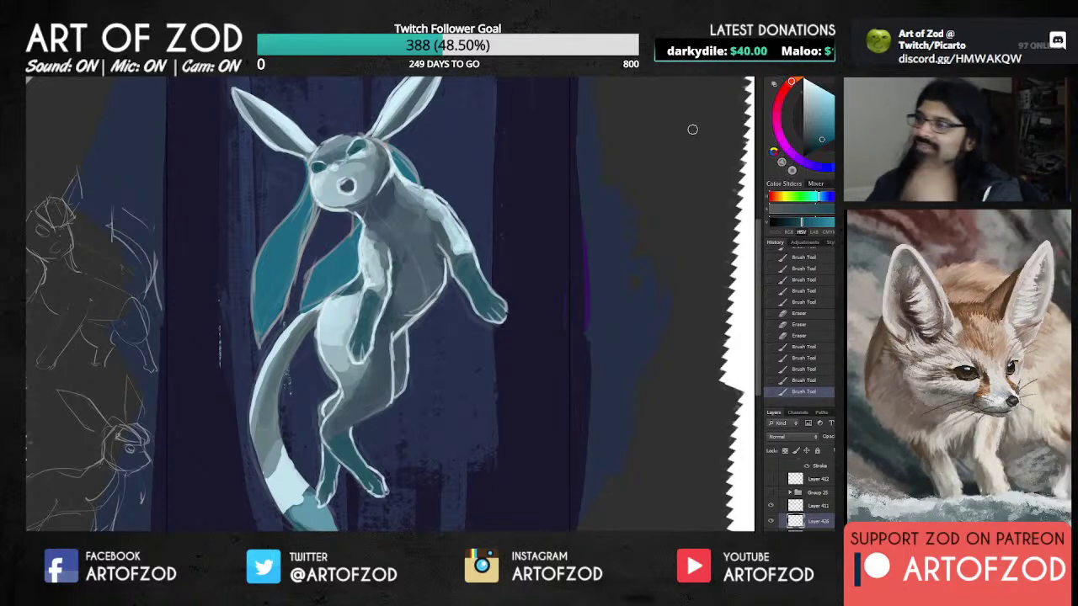
{"action": "left_click", "coordinate": [357, 149]}
Step: Reshape the eye nearer the raised ear with the Eraser, repainting it with a smaller brush
{"action": "key", "text": "["}
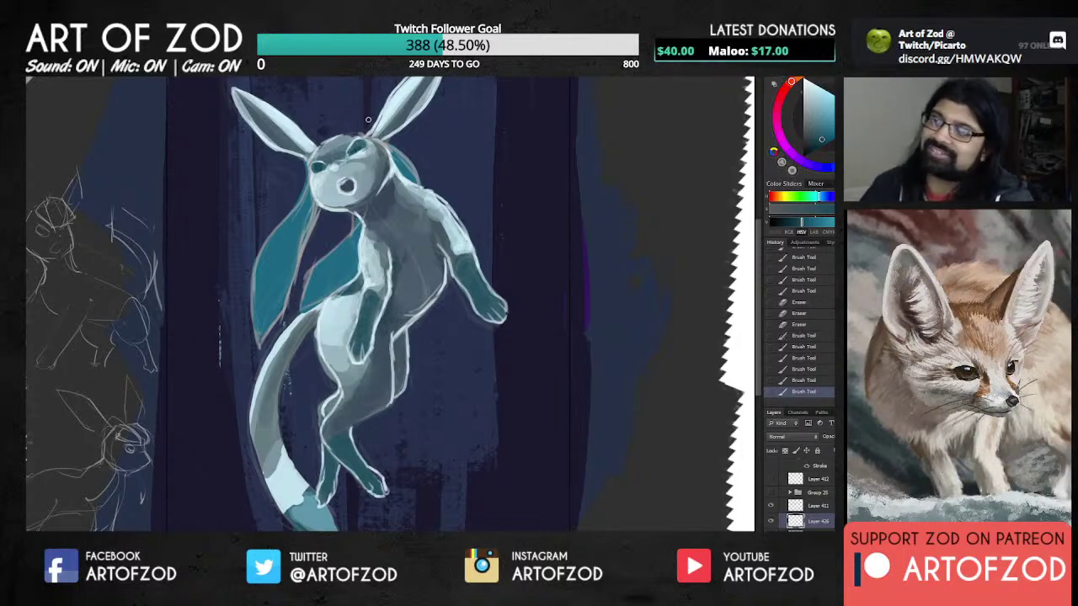
{"action": "key", "text": "e"}
{"action": "left_click_drag", "start_coordinate": [345, 156], "coordinate": [357, 148]}
{"action": "key", "text": "b"}
{"action": "left_click_drag", "start_coordinate": [358, 145], "coordinate": [355, 148]}
{"action": "left_click_drag", "start_coordinate": [356, 146], "coordinate": [350, 149]}
{"action": "left_click_drag", "start_coordinate": [353, 146], "coordinate": [352, 148]}
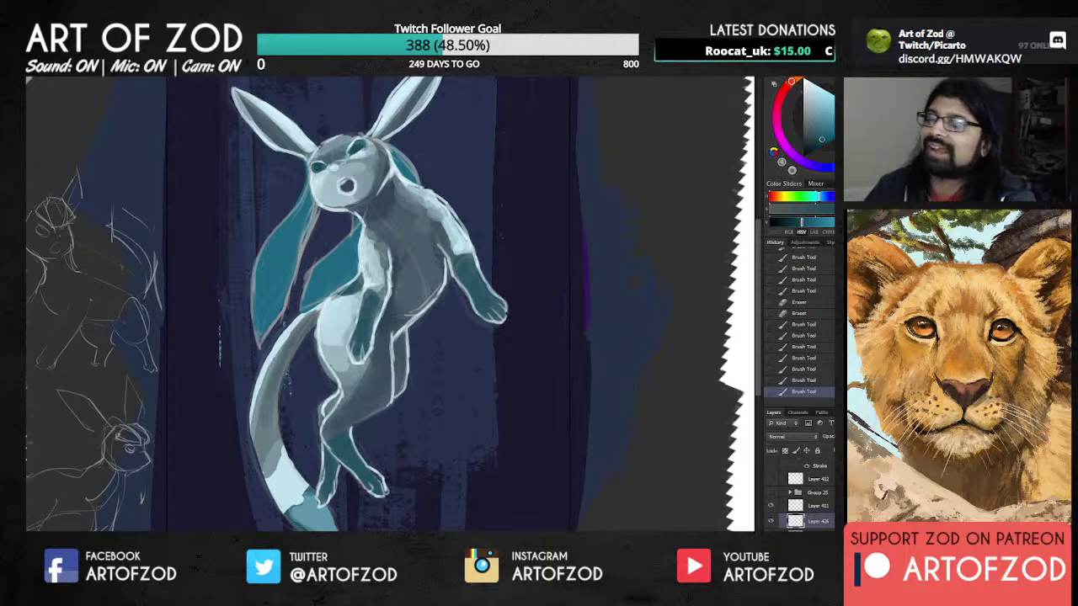
Step: Paint lighter teal irises and small pale cyan highlights inside both eyes
{"action": "left_click", "coordinate": [830, 114]}
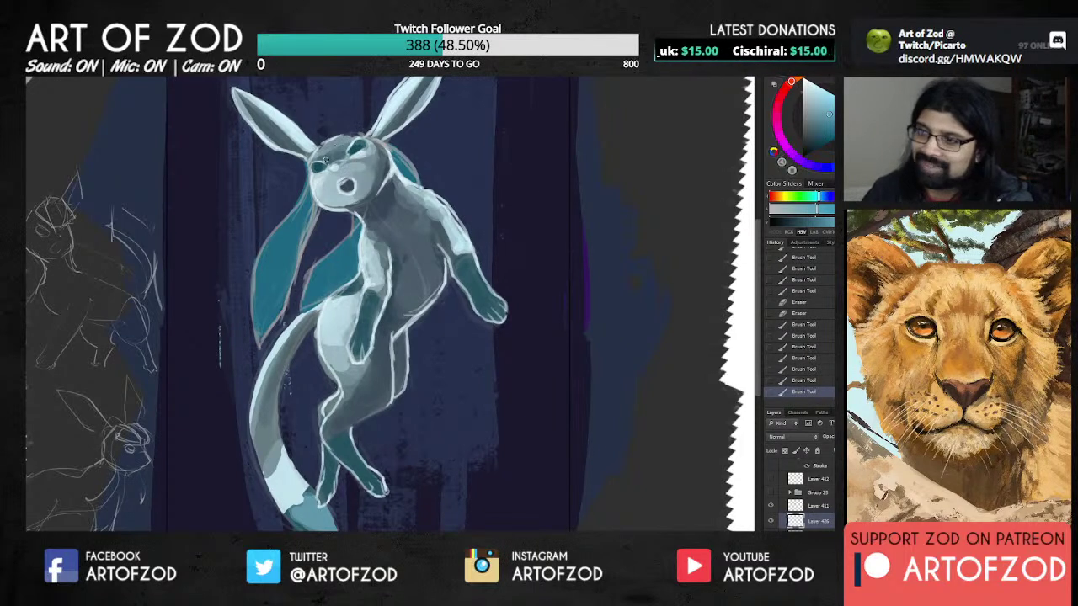
{"action": "left_click_drag", "start_coordinate": [319, 164], "coordinate": [360, 143]}
{"action": "left_click", "coordinate": [359, 144]}
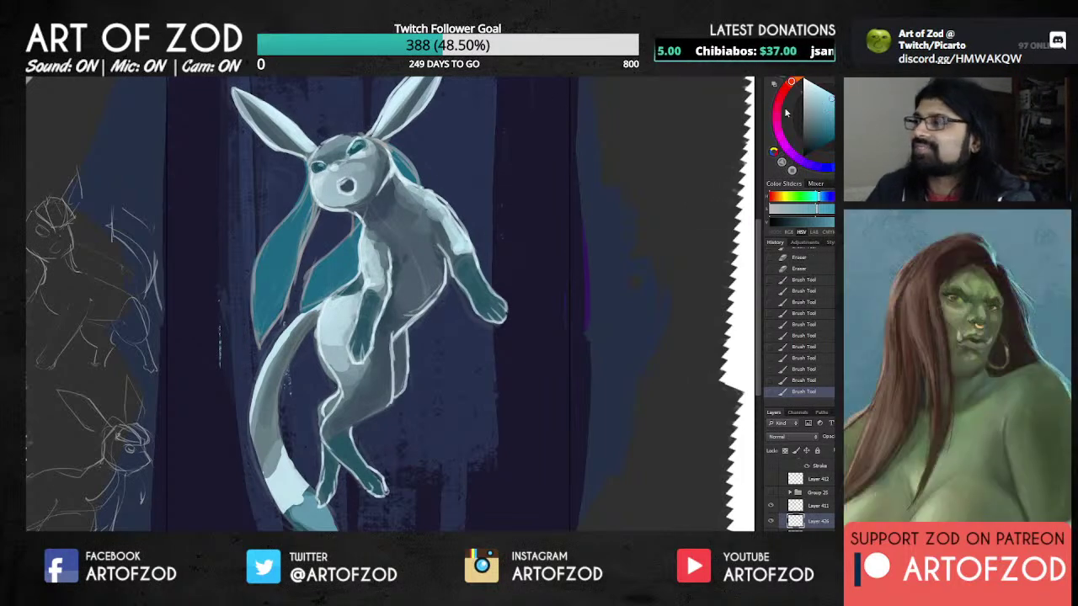
{"action": "left_click", "coordinate": [825, 102]}
{"action": "left_click", "coordinate": [357, 145]}
{"action": "left_click", "coordinate": [358, 146]}
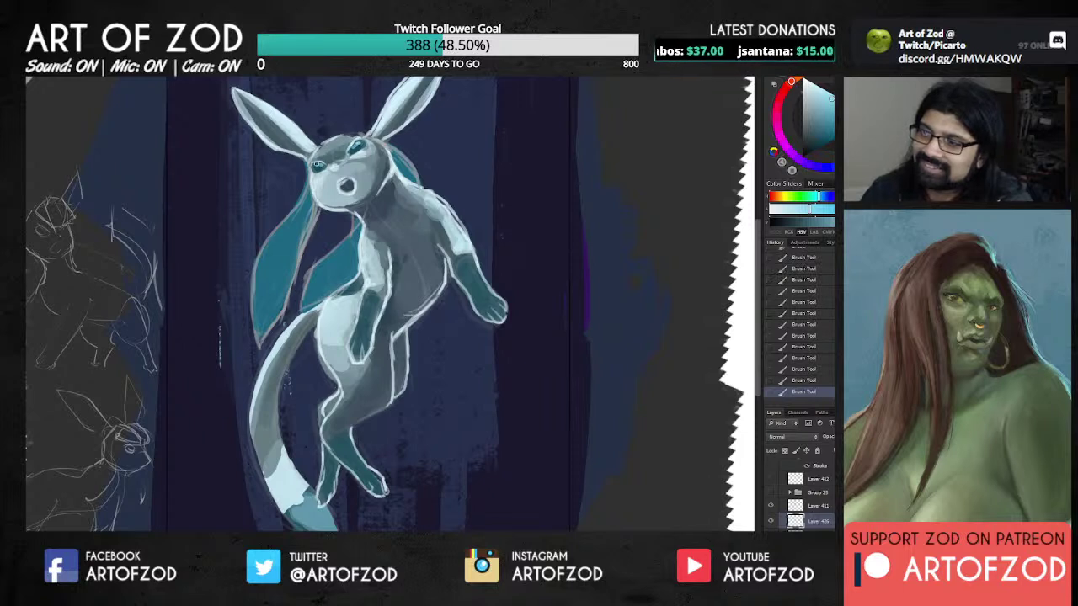
{"action": "left_click", "coordinate": [324, 158], "text": "alt"}
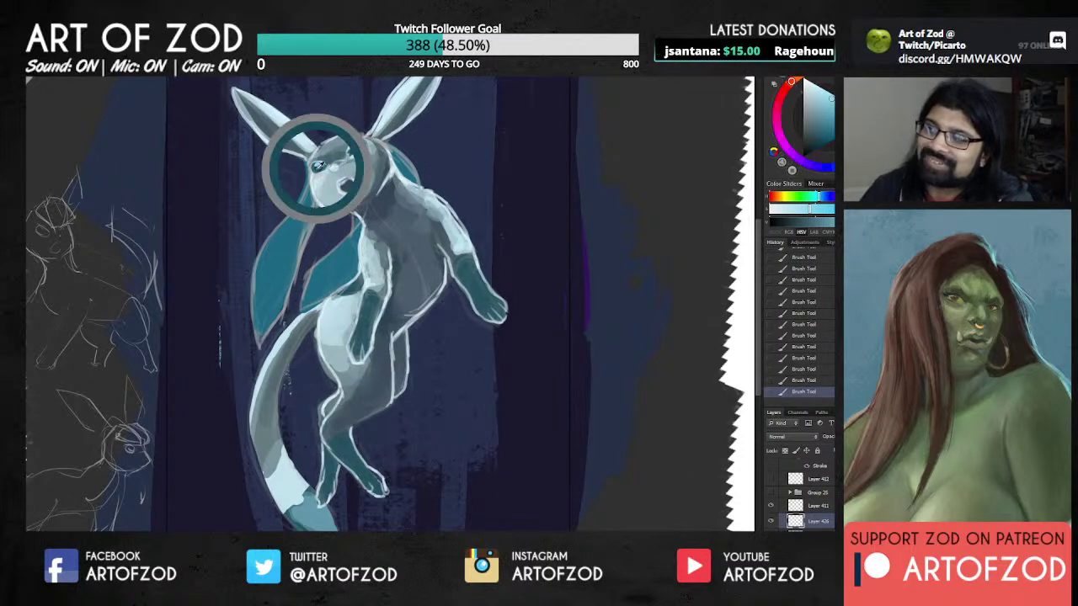
{"action": "left_click", "coordinate": [322, 164], "text": "alt"}
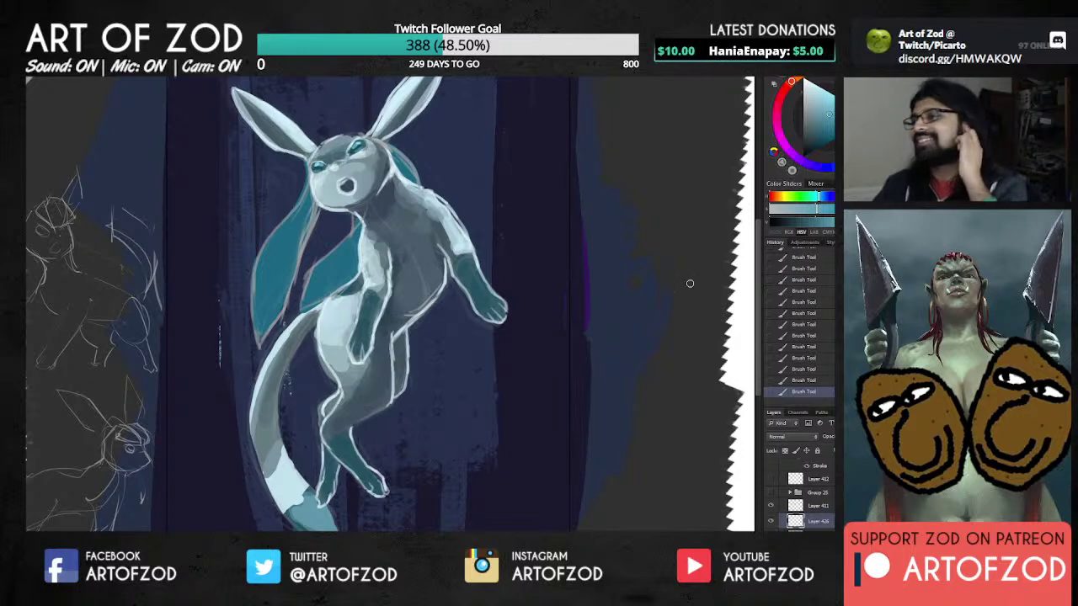
Step: Paint over the cheek and muzzle with light and mid grey-blue tones sampled from the face
{"action": "scroll", "coordinate": [800, 493], "scroll_direction": "down", "scroll_amount": 4}
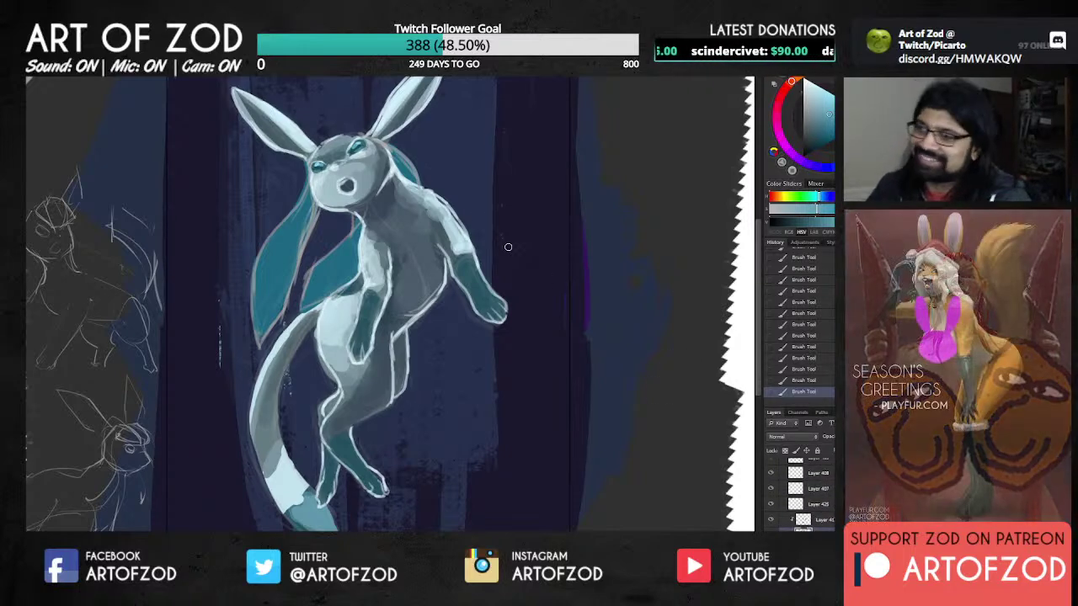
{"action": "left_click", "coordinate": [369, 167], "text": "alt"}
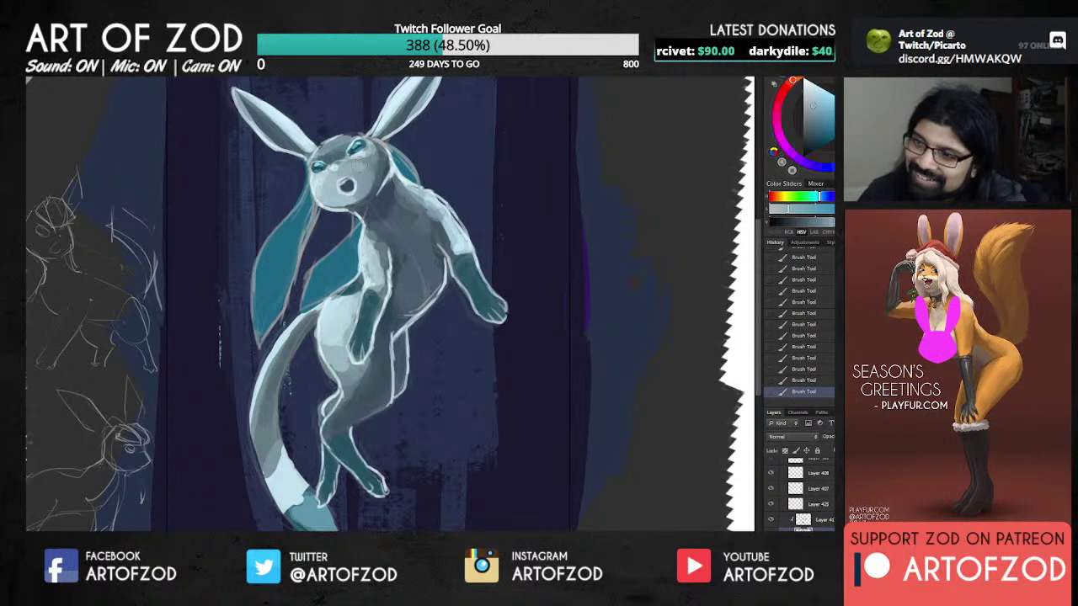
{"action": "left_click", "coordinate": [362, 155], "text": "alt"}
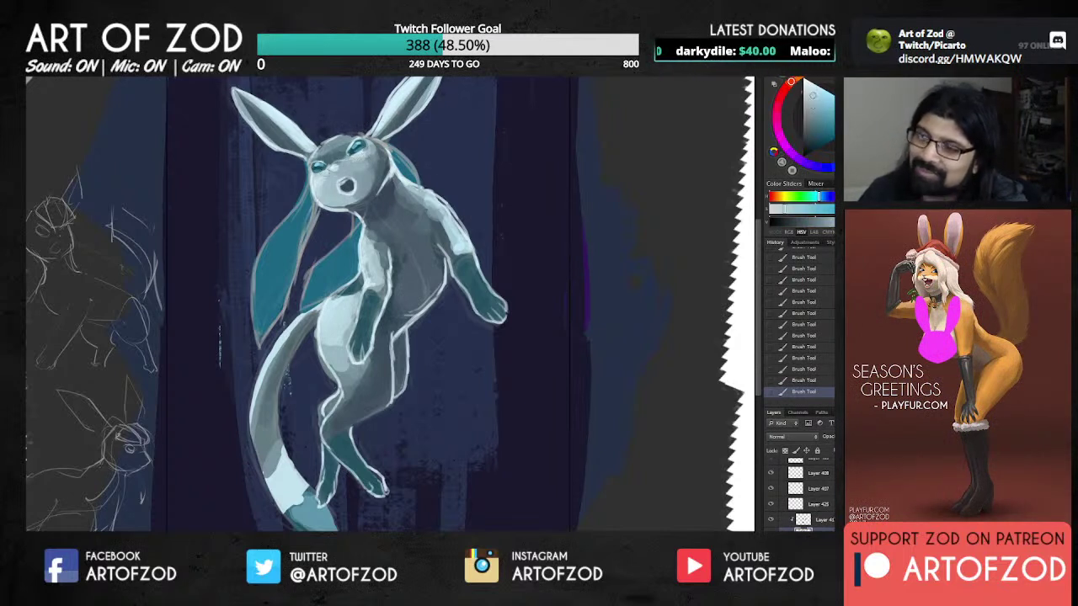
{"action": "left_click", "coordinate": [323, 181], "text": "alt"}
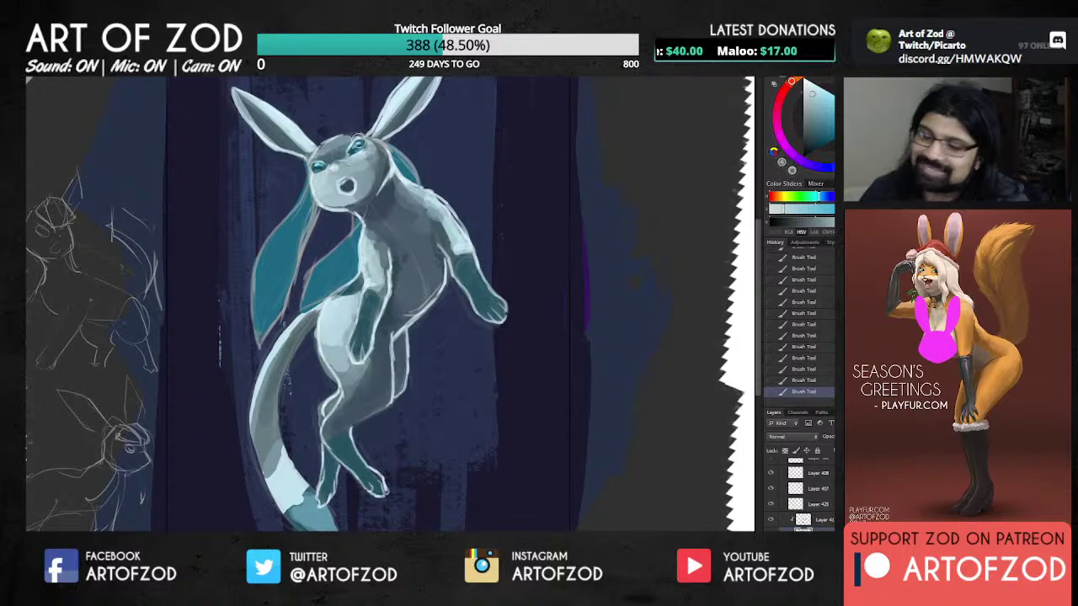
{"action": "left_click", "coordinate": [329, 182], "text": "alt"}
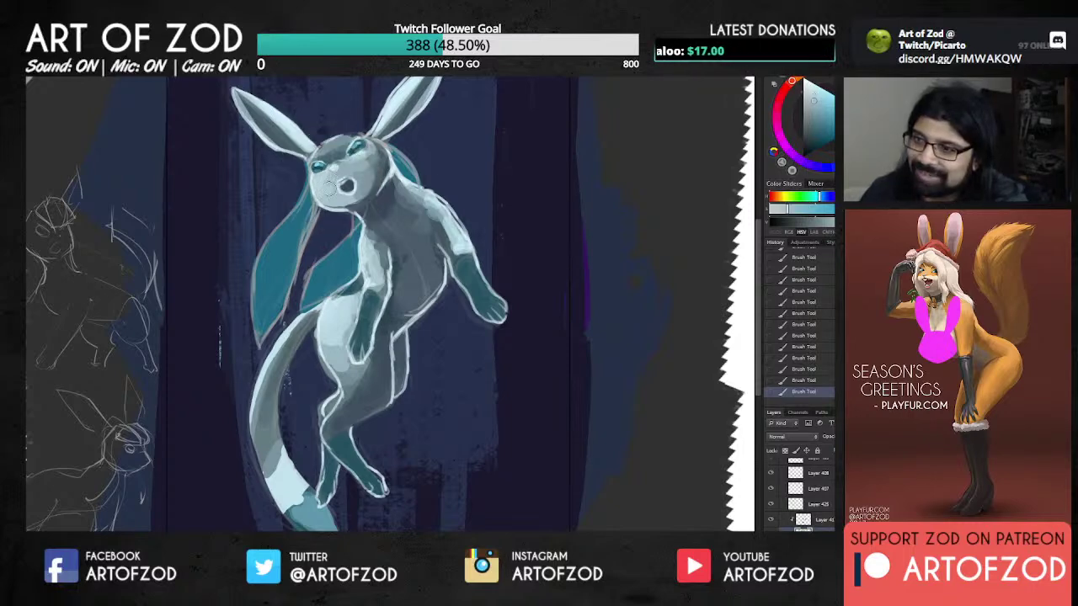
{"action": "left_click", "coordinate": [370, 164], "text": "alt"}
{"action": "left_click_drag", "start_coordinate": [372, 160], "coordinate": [376, 172]}
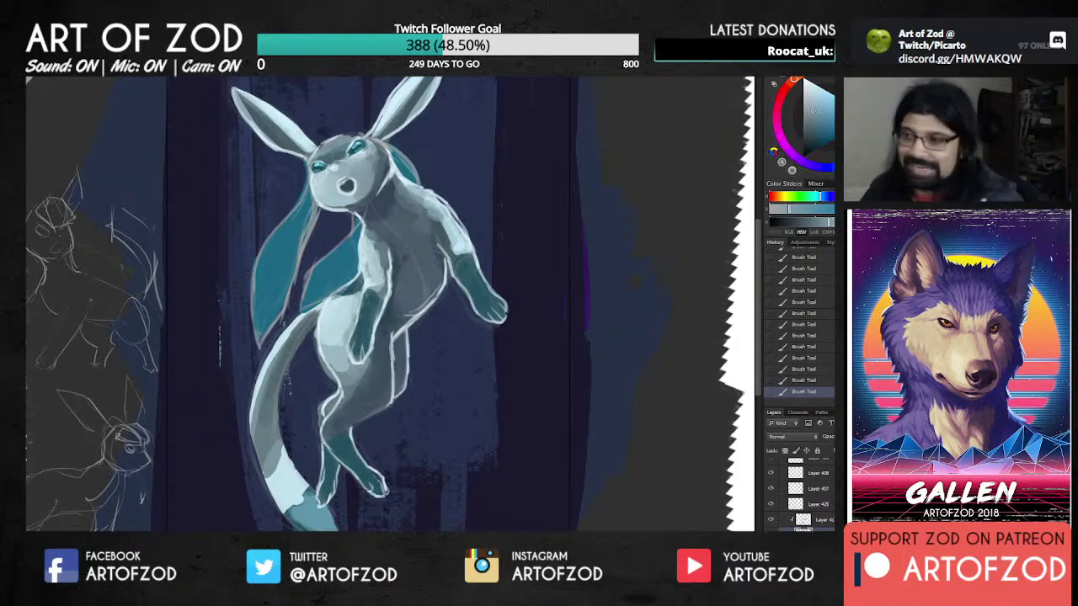
Step: Blend the shading between the muzzle, mouth area and cheek using grey-blue tones sampled from the face
{"action": "left_click", "coordinate": [376, 164], "text": "alt"}
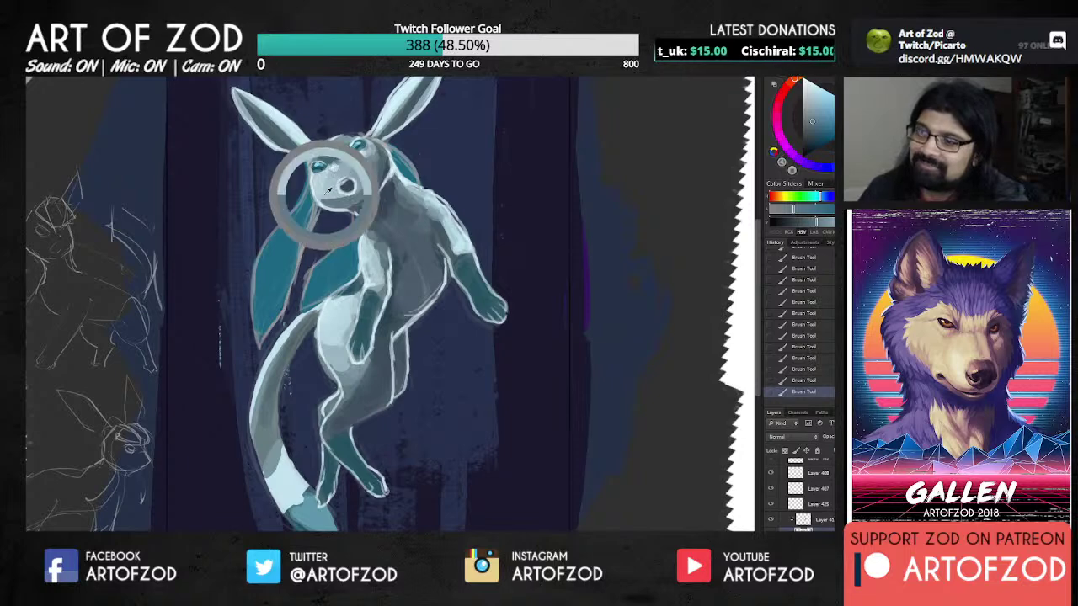
{"action": "left_click", "coordinate": [331, 190], "text": "alt"}
{"action": "left_click", "coordinate": [332, 192], "text": "alt"}
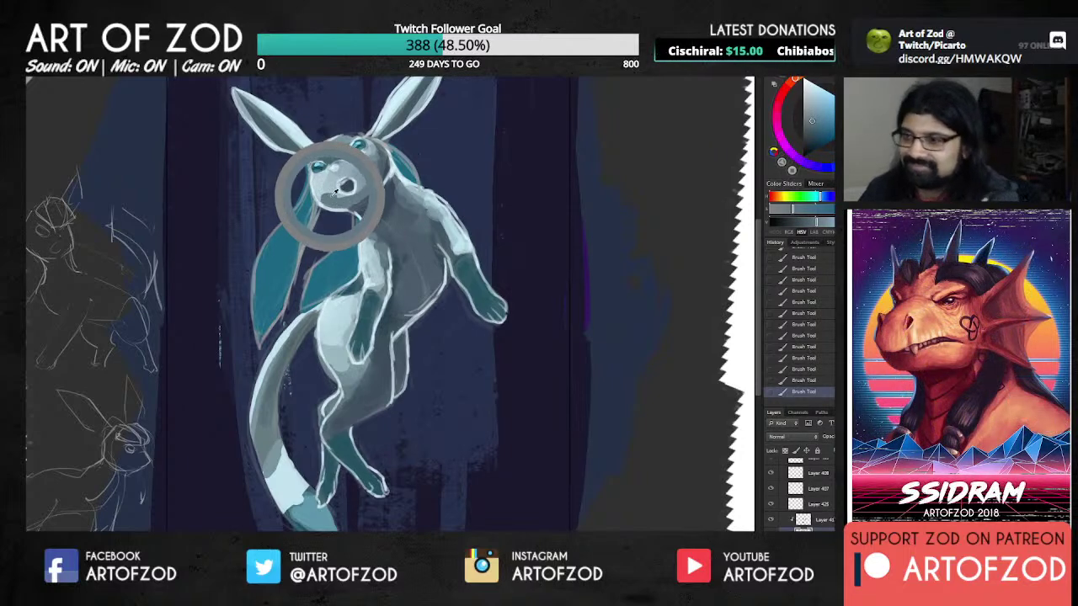
{"action": "left_click", "coordinate": [339, 187], "text": "alt"}
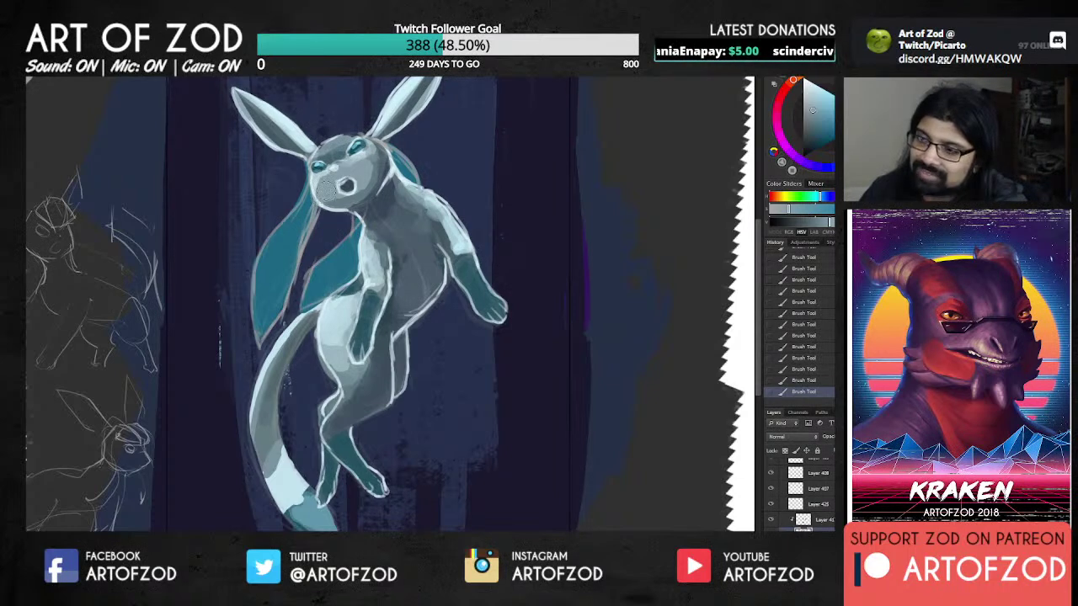
{"action": "left_click", "coordinate": [320, 184], "text": "alt"}
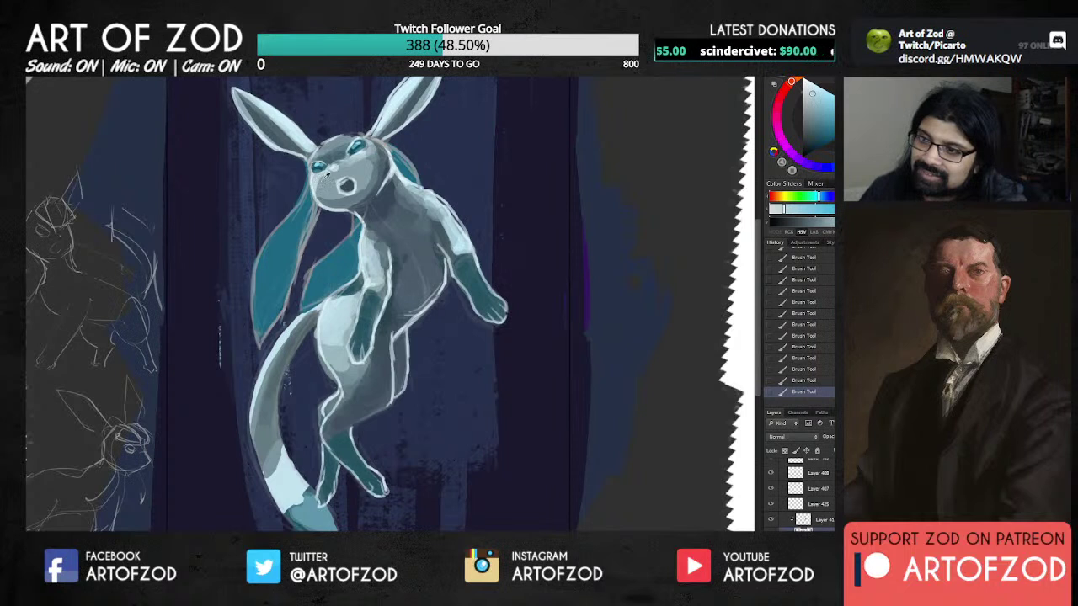
{"action": "left_click", "coordinate": [363, 156], "text": "alt"}
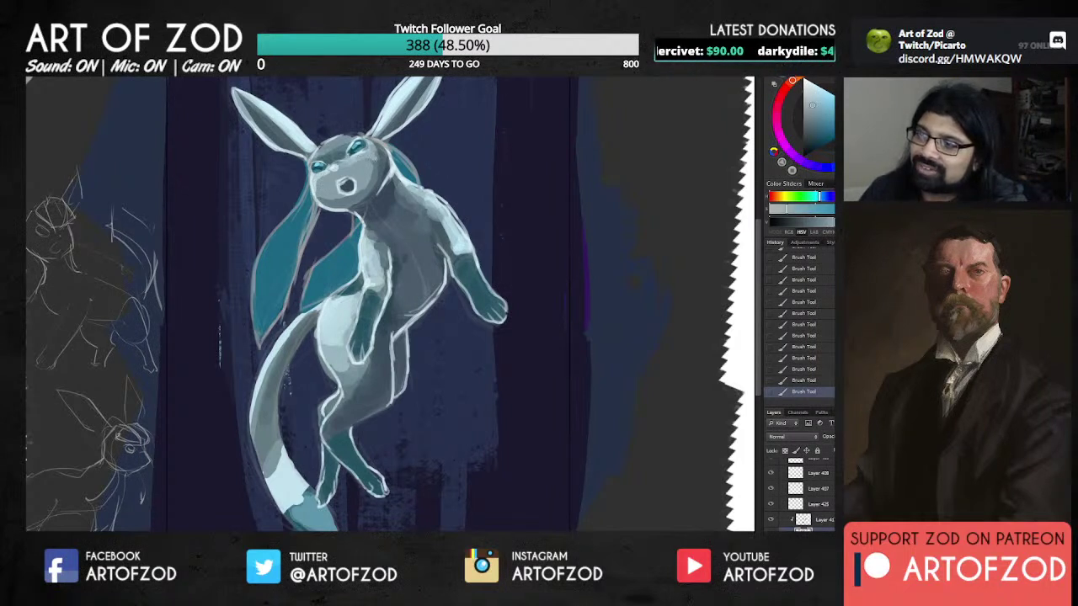
{"action": "left_click", "coordinate": [371, 164], "text": "alt"}
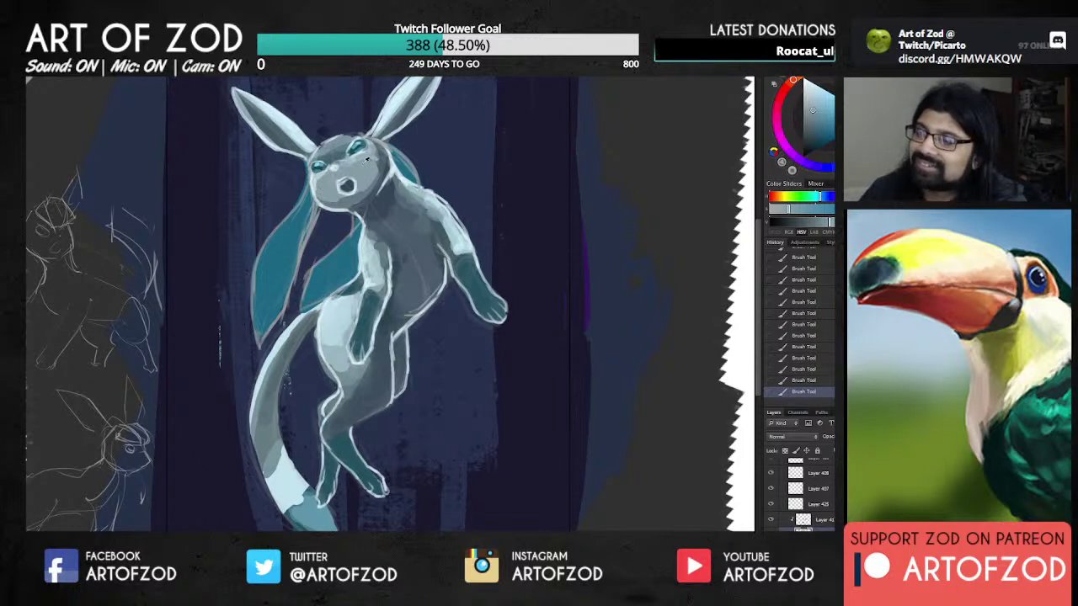
Step: Paint pale highlights across the nose bridge and upper cheek, and soften the chin with sampled mid tones
{"action": "left_click", "coordinate": [398, 102], "text": "alt"}
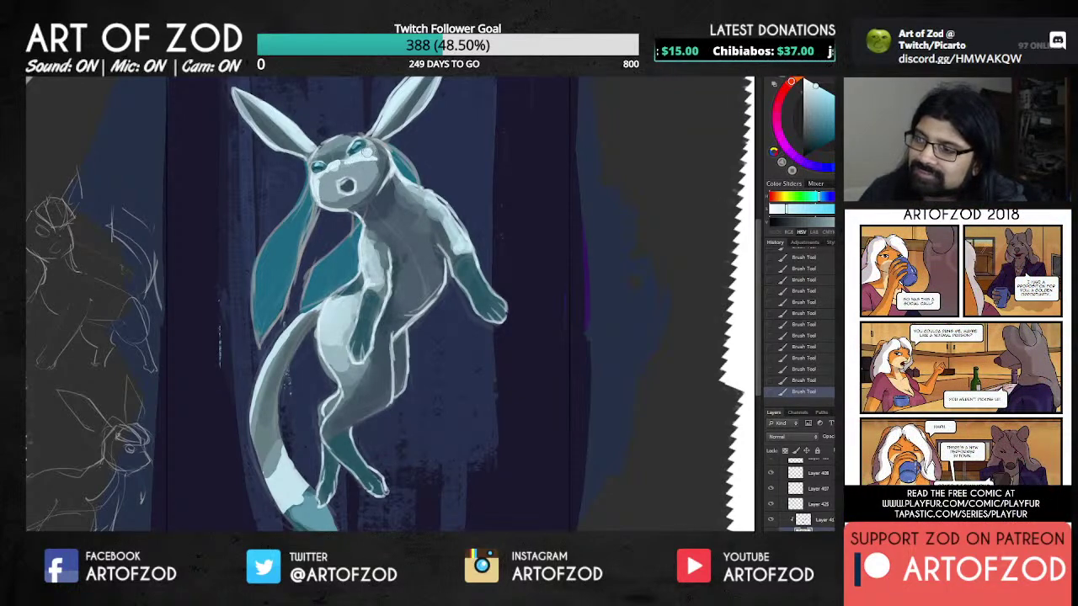
{"action": "left_click", "coordinate": [370, 235], "text": "alt"}
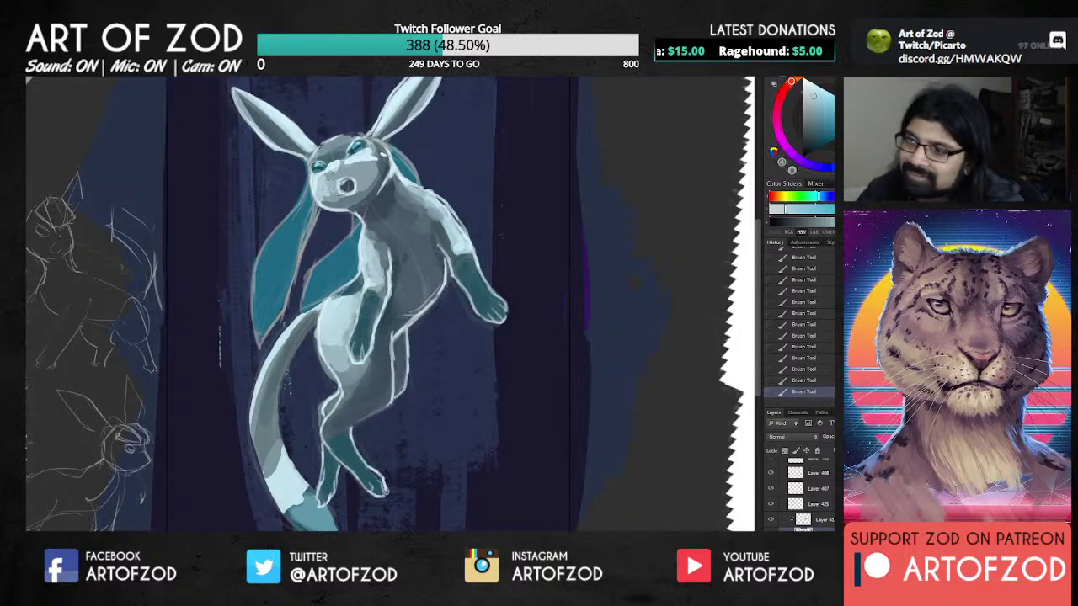
{"action": "left_click", "coordinate": [327, 185], "text": "alt"}
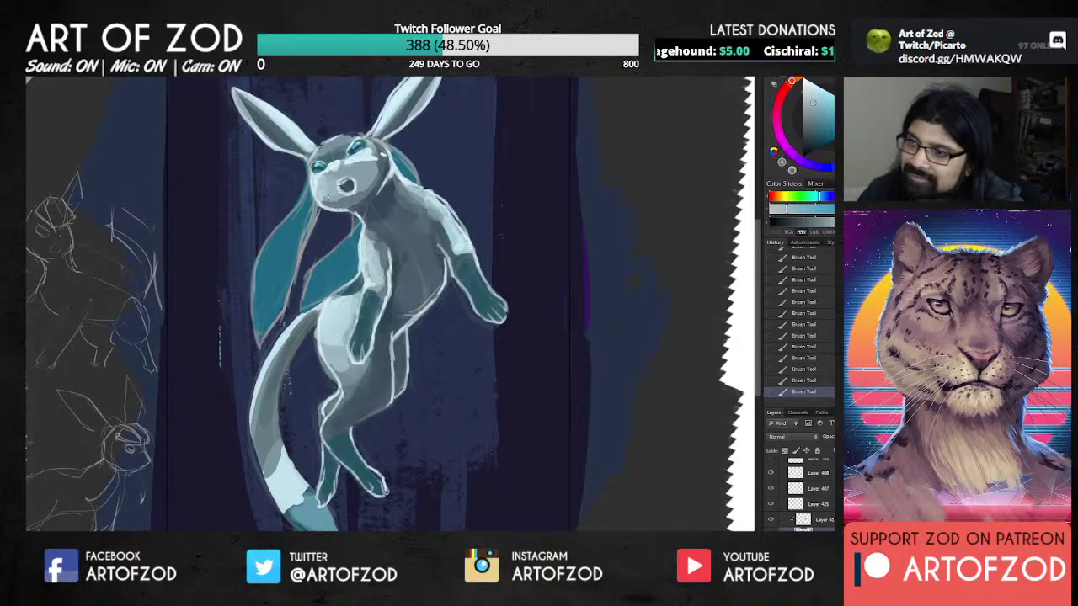
{"action": "left_click", "coordinate": [347, 193], "text": "alt"}
{"action": "left_click", "coordinate": [332, 195], "text": "alt"}
{"action": "left_click", "coordinate": [360, 190], "text": "alt"}
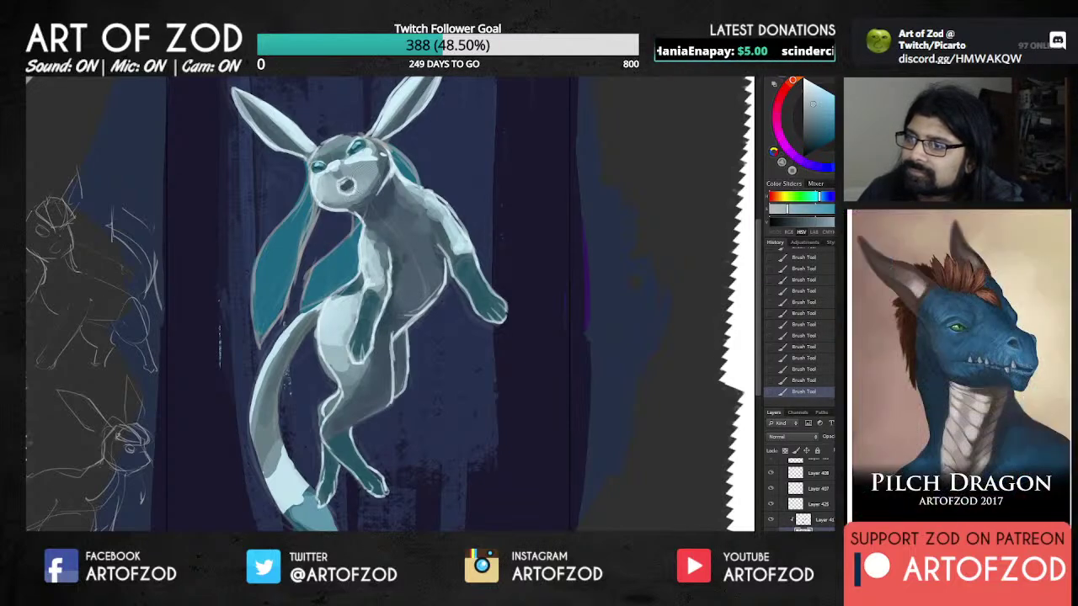
Step: Repaint the inside of the open mouth with a dark blue-grey
{"action": "left_click", "coordinate": [348, 188], "text": "alt"}
{"action": "left_click_drag", "start_coordinate": [345, 185], "coordinate": [348, 186]}
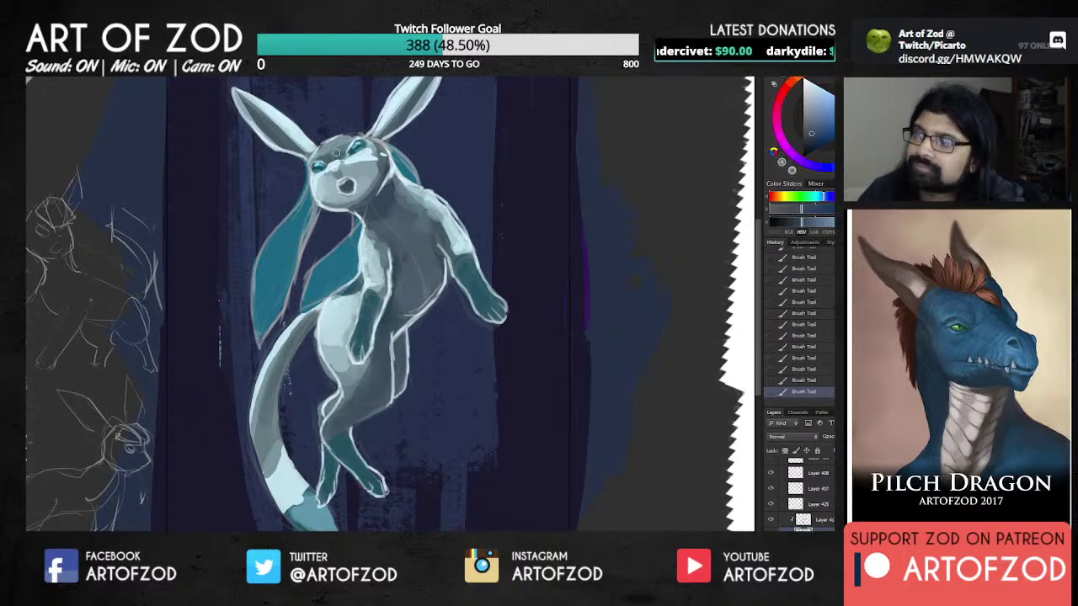
{"action": "left_click", "coordinate": [336, 168], "text": "alt"}
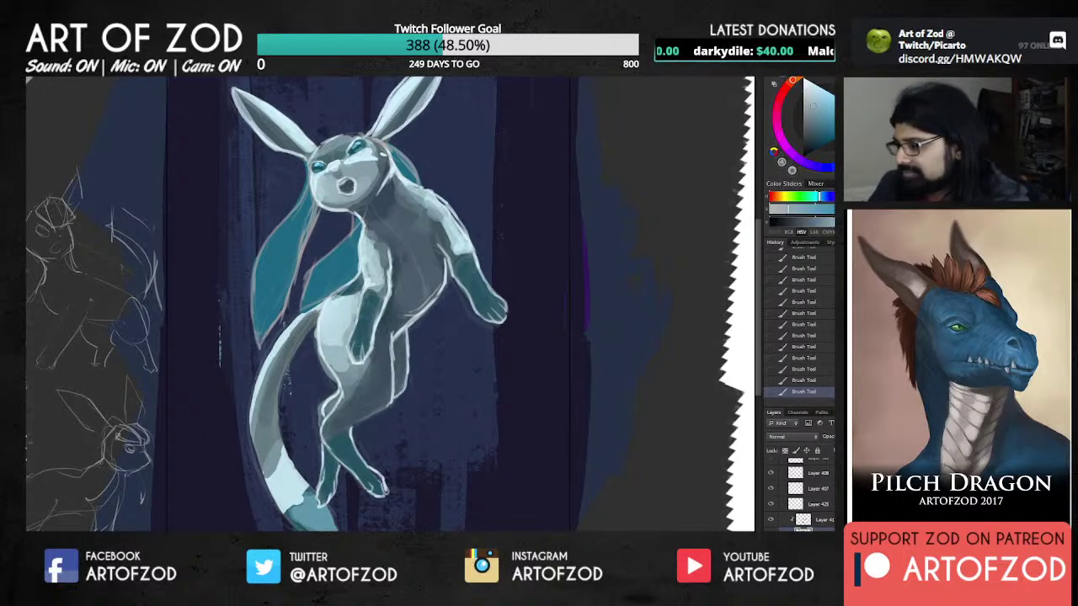
Step: Add a new layer, start the nose in near-black, and move that layer directly above the eye layer
{"action": "left_click", "coordinate": [778, 503]}
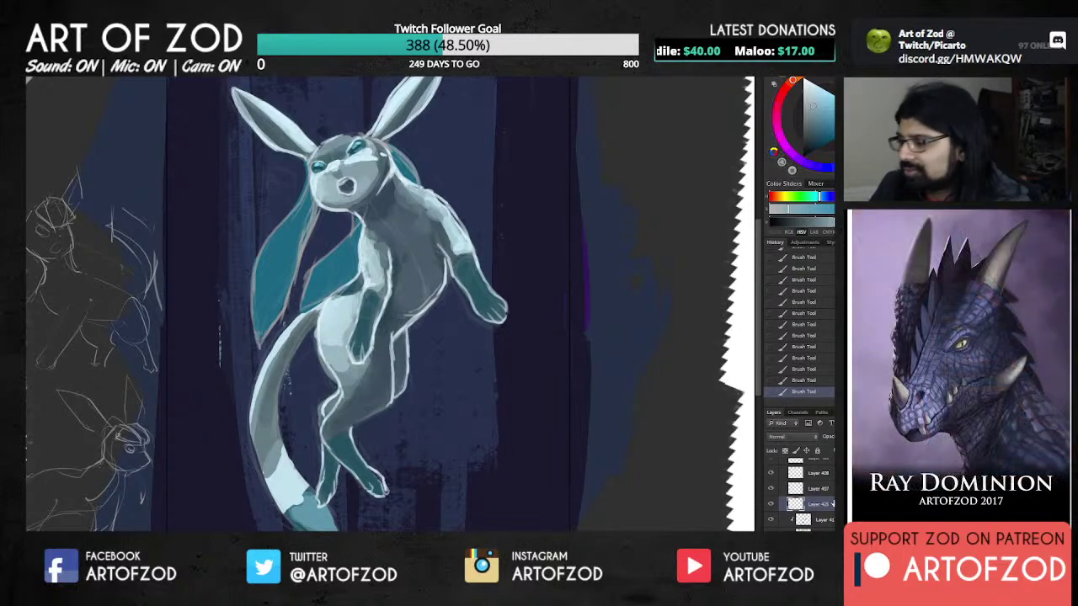
{"action": "key", "text": "ctrl+shift+alt+n"}
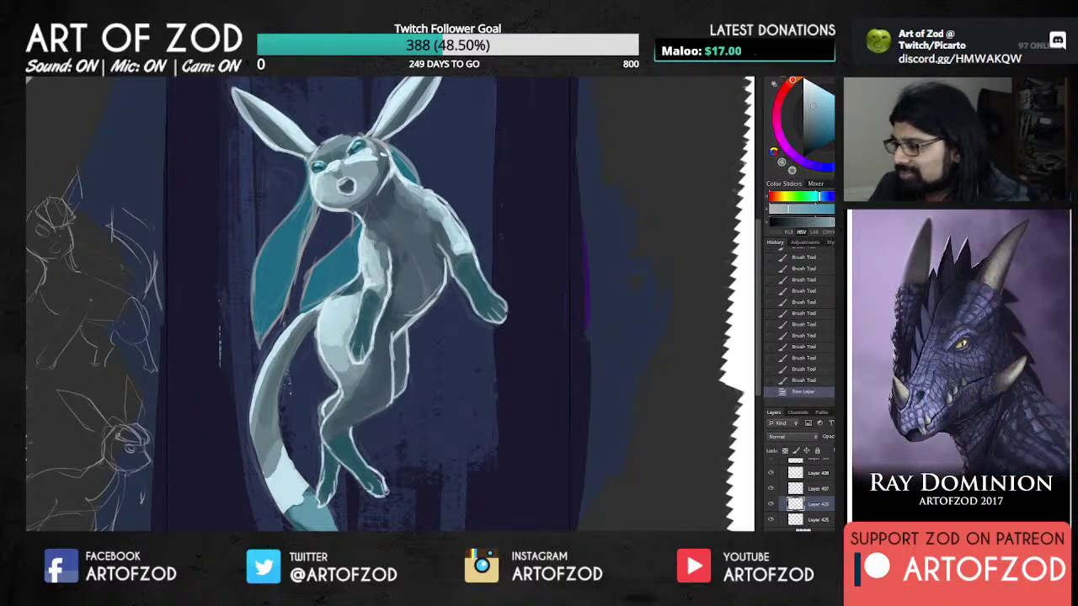
{"action": "left_click", "coordinate": [803, 144]}
{"action": "left_click", "coordinate": [334, 168]}
{"action": "left_click", "coordinate": [335, 167]}
{"action": "mouse_move", "coordinate": [827, 504]}
{"action": "left_mouse_down"}
{"action": "mouse_move", "coordinate": [829, 459]}
{"action": "mouse_move", "coordinate": [829, 476]}
{"action": "left_mouse_up"}
{"action": "scroll", "coordinate": [830, 463], "scroll_direction": "up", "scroll_amount": 3}
Step: Fill in the small nose with near-black dabs at the tip of the muzzle
{"action": "left_click", "coordinate": [334, 167]}
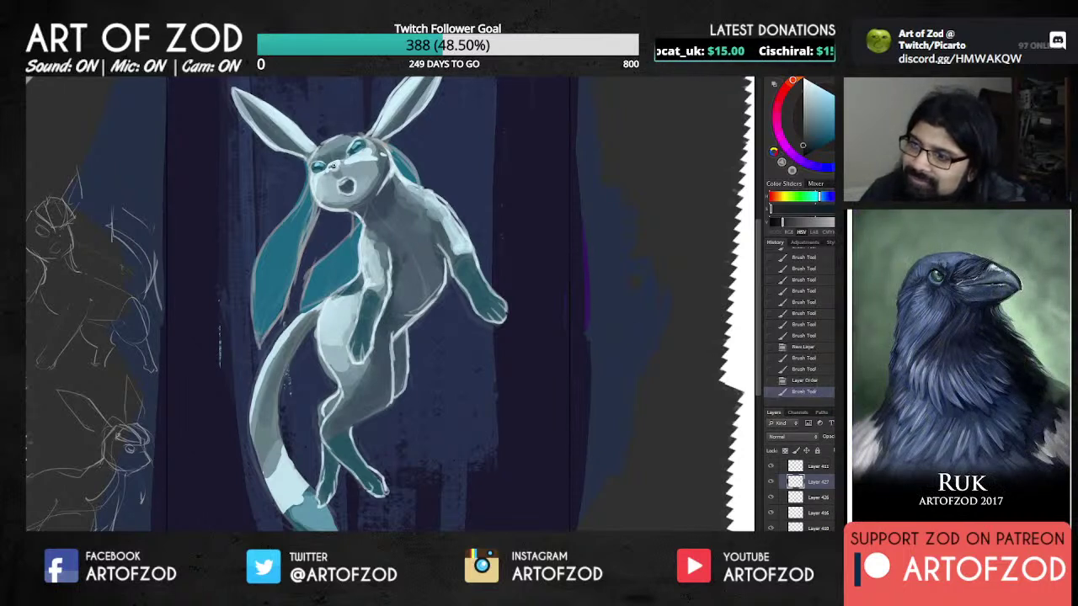
{"action": "left_click", "coordinate": [333, 167]}
{"action": "left_click", "coordinate": [334, 167]}
{"action": "left_click", "coordinate": [333, 166]}
{"action": "left_click", "coordinate": [333, 166]}
{"action": "left_click", "coordinate": [330, 167]}
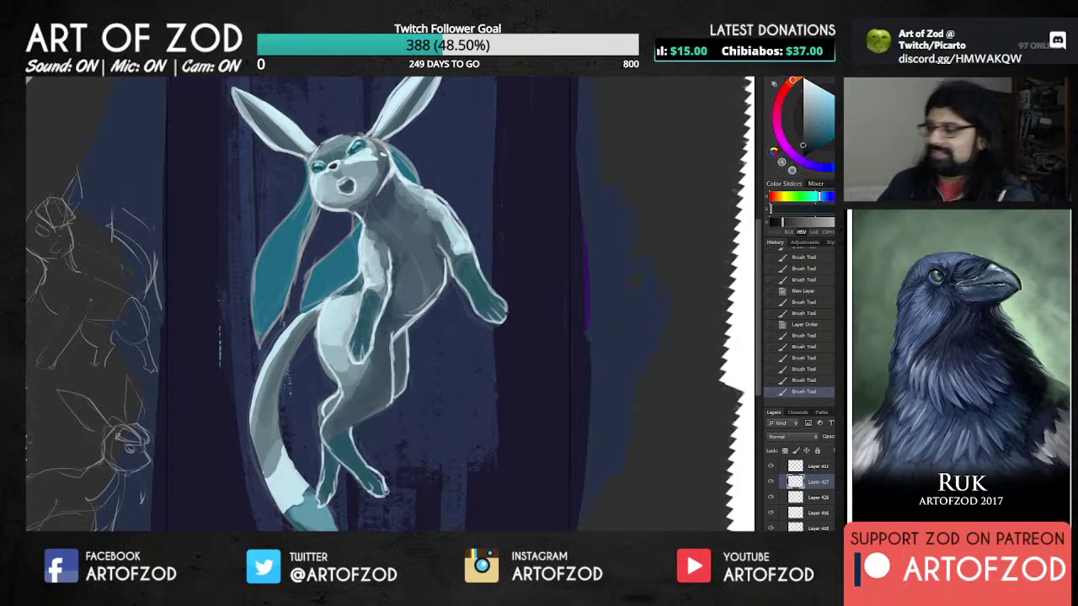
Step: Compare the creature with and without the layers next to the nose layer, including the outline layer
{"action": "left_click", "coordinate": [771, 498]}
{"action": "left_click", "coordinate": [771, 498]}
{"action": "left_click", "coordinate": [770, 468]}
{"action": "left_click", "coordinate": [770, 468]}
{"action": "left_click", "coordinate": [773, 513]}
{"action": "left_click", "coordinate": [773, 513]}
{"action": "left_click", "coordinate": [773, 513]}
{"action": "left_click", "coordinate": [773, 512]}
Step: Select the creature's pale outline layer below the eye layer and hide it
{"action": "left_click", "coordinate": [796, 503]}
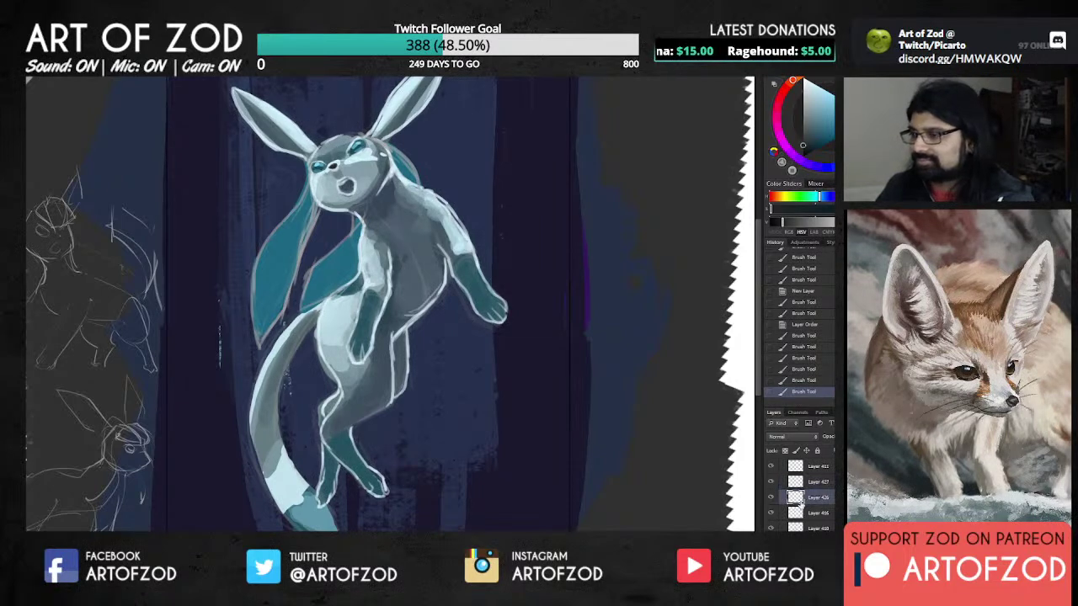
{"action": "left_click", "coordinate": [800, 511]}
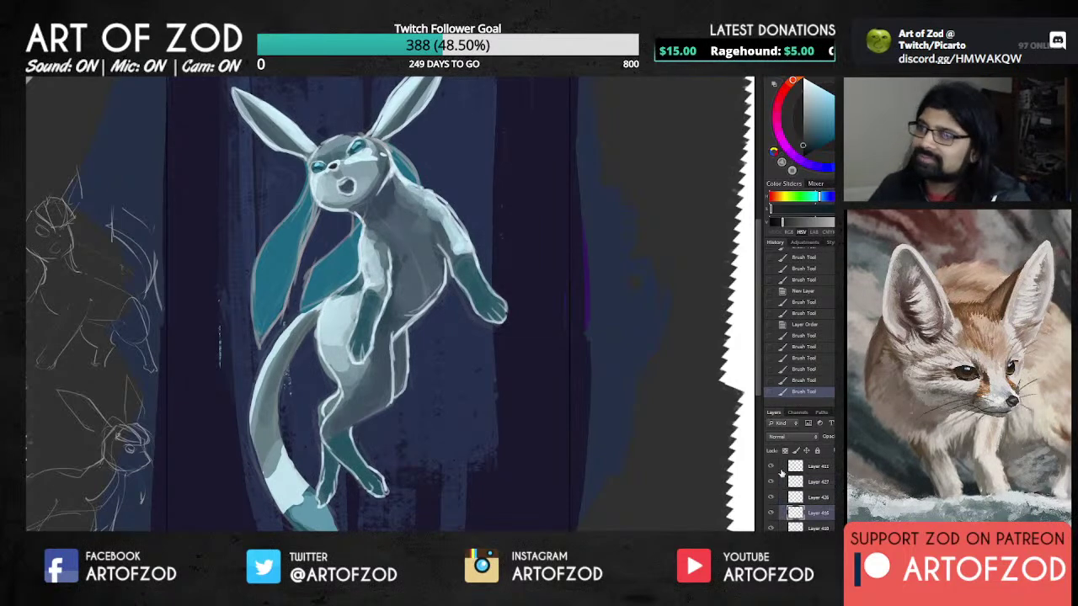
{"action": "left_click", "coordinate": [774, 512]}
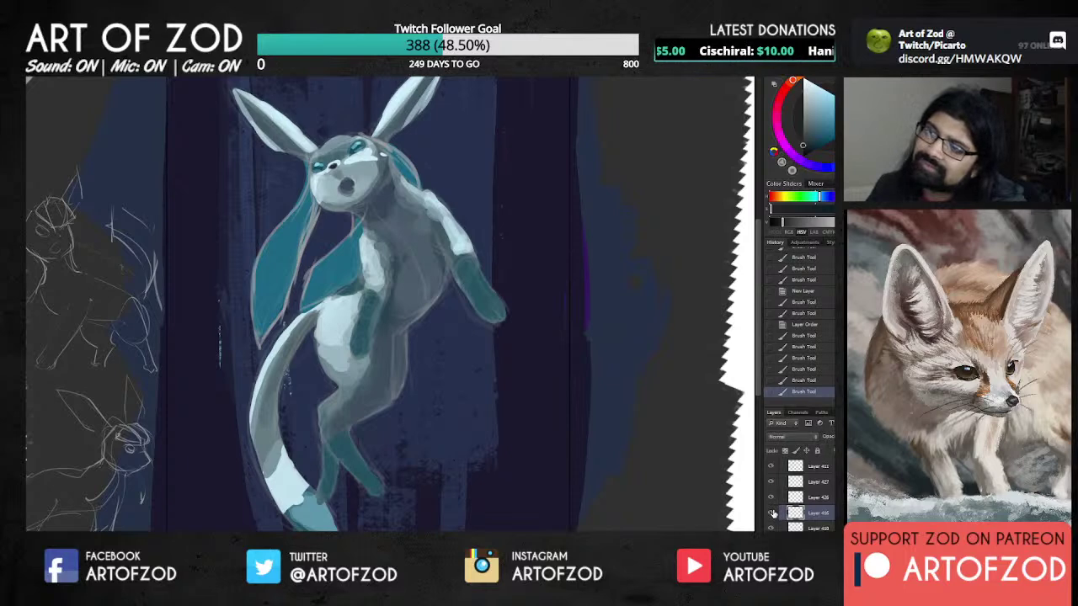
Step: Show the pale outline layer again, then select the nose layer and nudge the nose slightly
{"action": "left_click", "coordinate": [773, 513]}
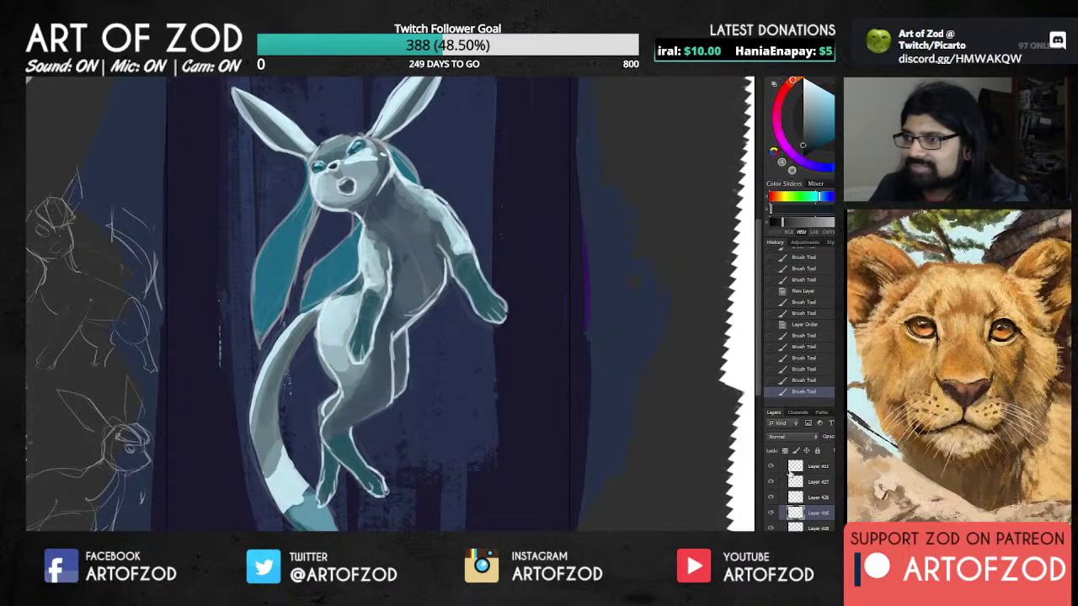
{"action": "left_click", "coordinate": [781, 480]}
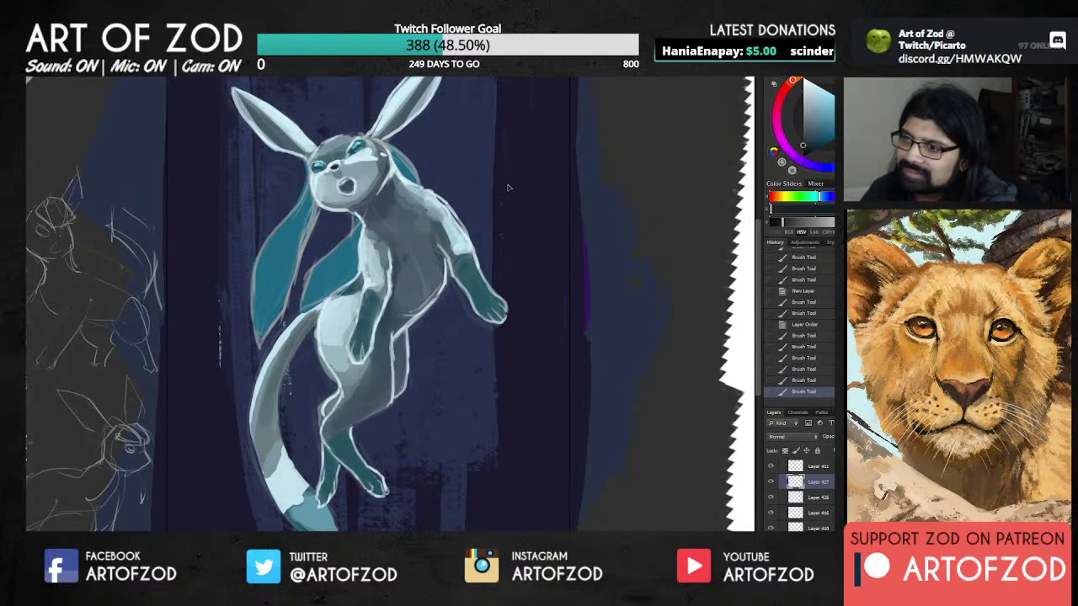
{"action": "left_click_drag", "start_coordinate": [508, 189], "coordinate": [513, 184]}
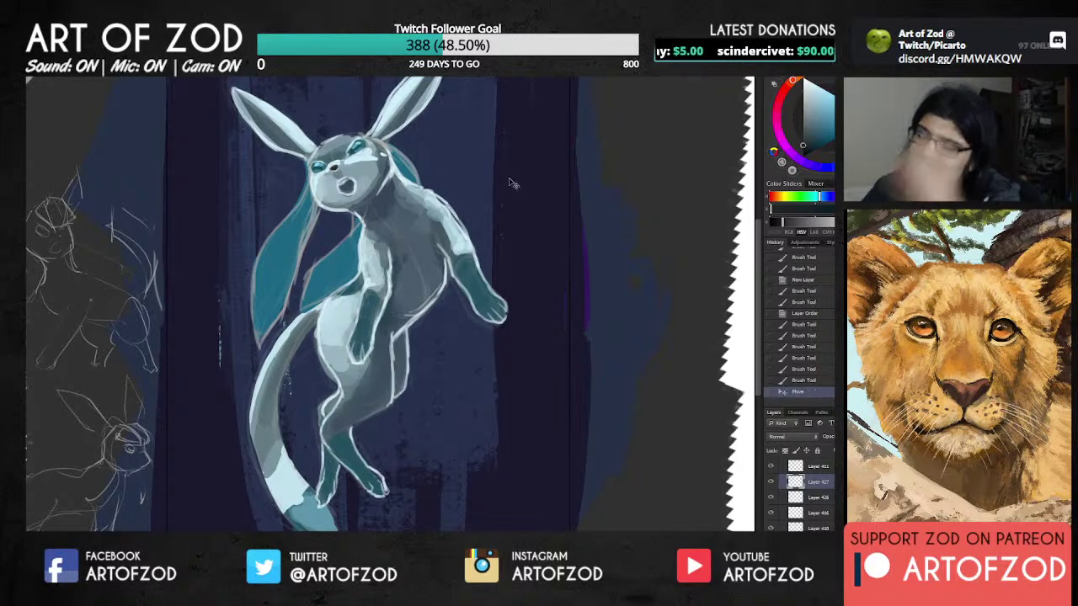
{"action": "key", "text": "ctrl+minus"}
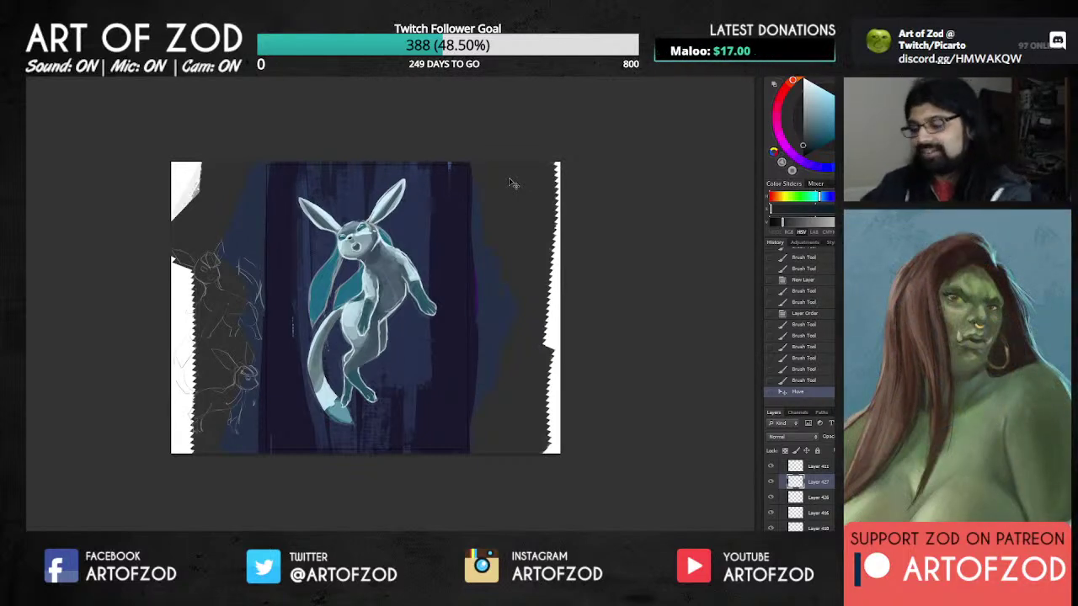
{"action": "key", "text": "ctrl+minus"}
{"action": "key", "text": "ctrl+plus"}
{"action": "key", "text": "ctrl+plus"}
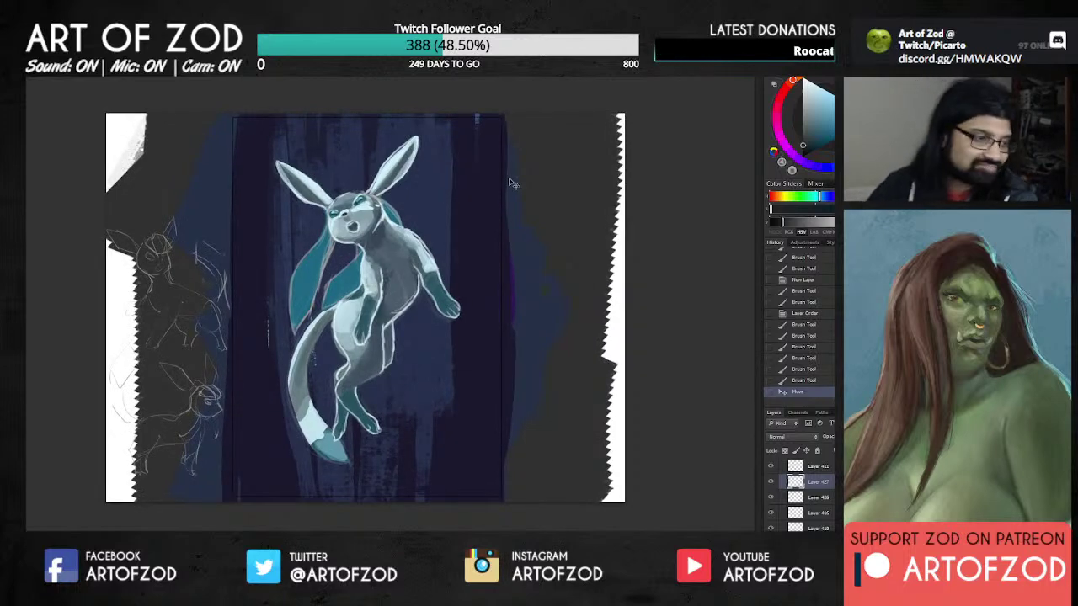
{"action": "key", "text": "ctrl+plus"}
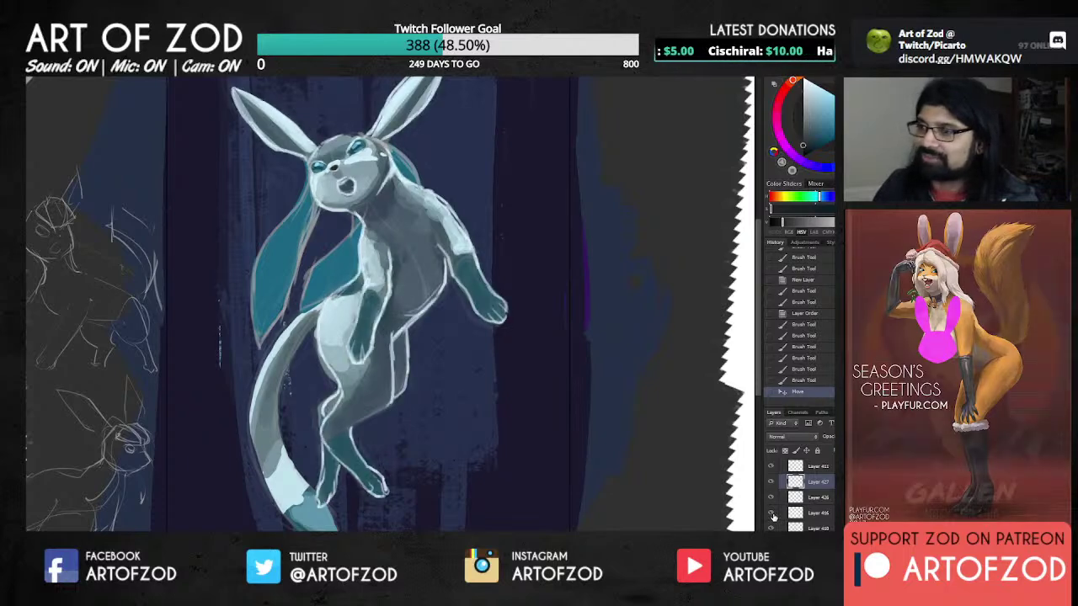
Step: Select the pale outline layer and erase its lines around the creature's cheek, eye and muzzle edge
{"action": "left_click", "coordinate": [805, 511]}
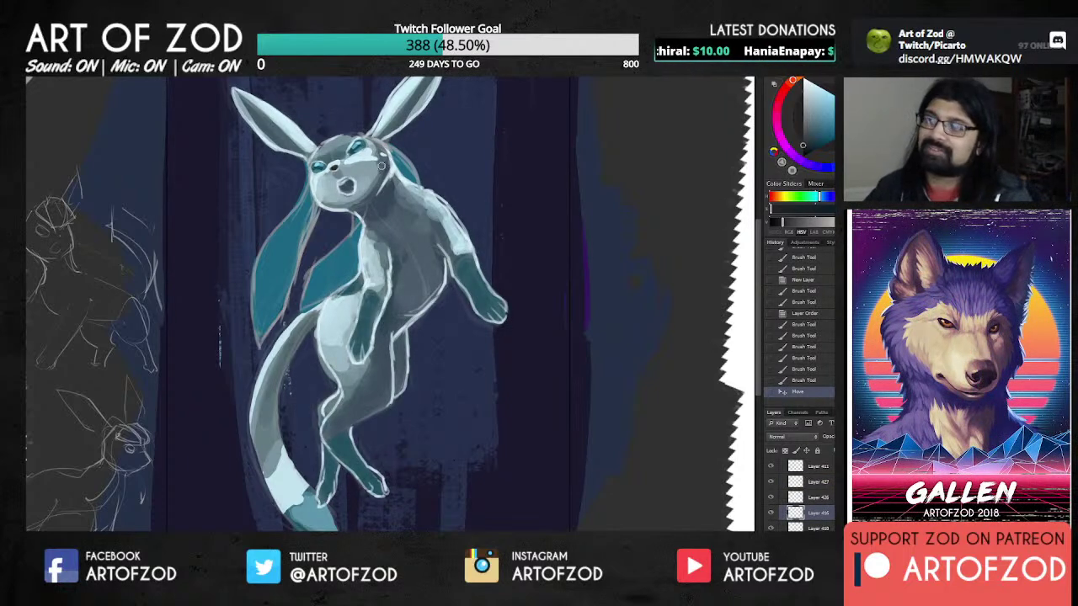
{"action": "left_click_drag", "start_coordinate": [383, 156], "coordinate": [387, 179]}
{"action": "left_click_drag", "start_coordinate": [381, 172], "coordinate": [382, 200]}
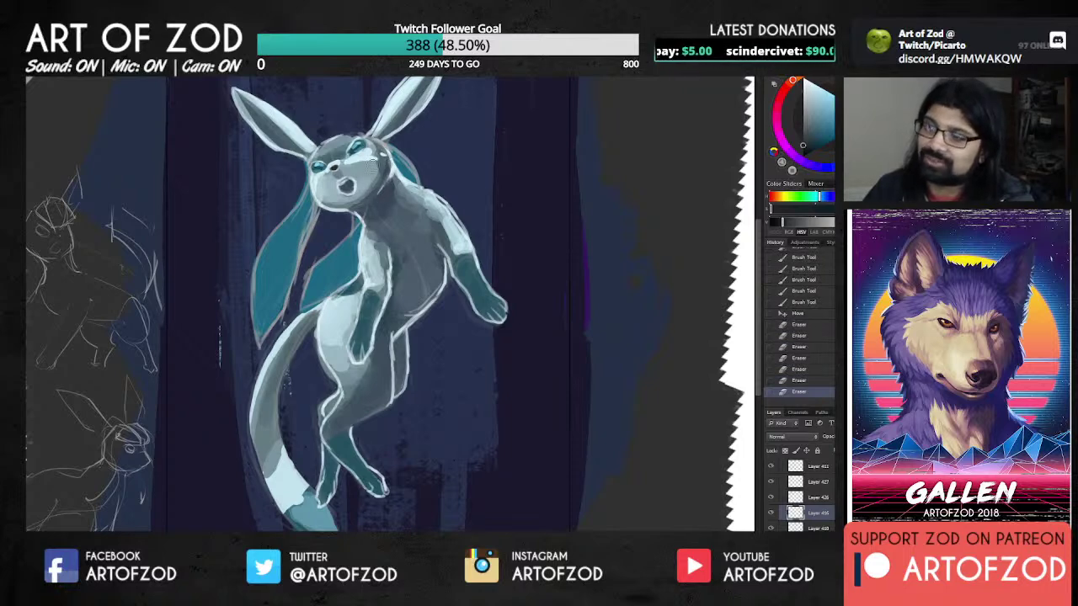
{"action": "left_click_drag", "start_coordinate": [371, 161], "coordinate": [376, 153]}
{"action": "left_click_drag", "start_coordinate": [384, 136], "coordinate": [389, 127]}
{"action": "left_click_drag", "start_coordinate": [327, 178], "coordinate": [325, 195]}
{"action": "left_click", "coordinate": [325, 196]}
{"action": "left_click", "coordinate": [325, 195]}
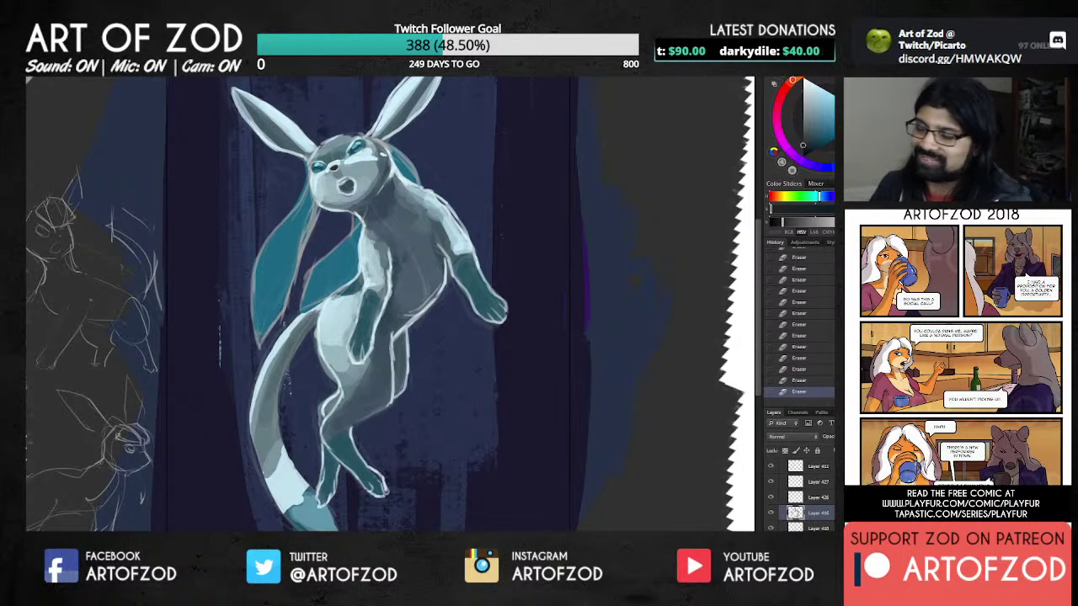
Step: Check the creature at a smaller size and compare it with and without the outline layer
{"action": "key", "text": "ctrl+minus"}
{"action": "key", "text": "ctrl+plus"}
{"action": "key", "text": "ctrl+minus"}
{"action": "key", "text": "ctrl+plus"}
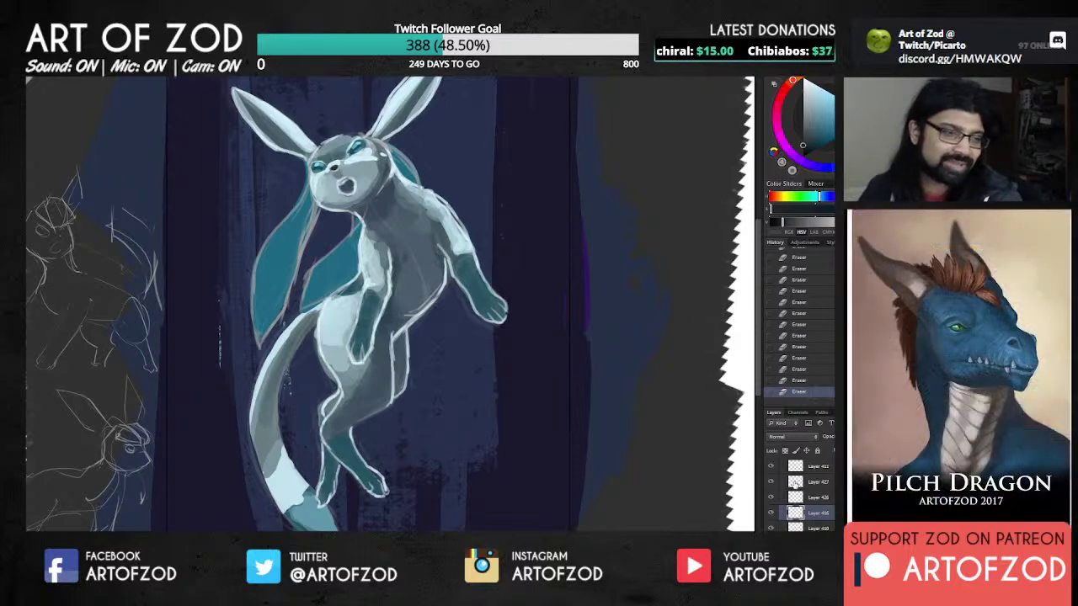
{"action": "left_click", "coordinate": [772, 514]}
{"action": "left_click", "coordinate": [771, 513]}
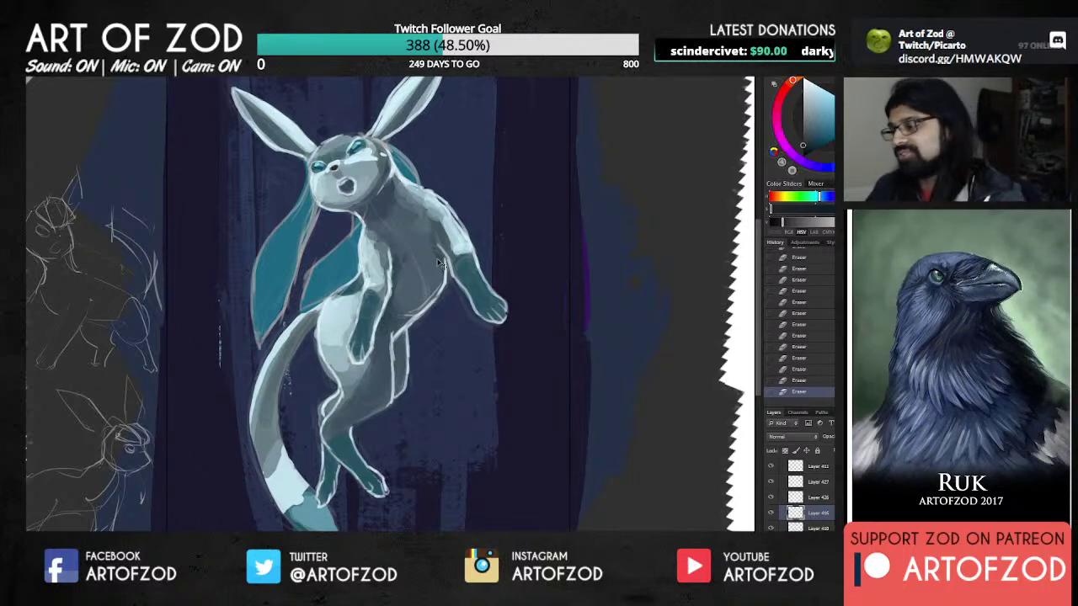
Step: Compare the creature with and without the layer above the nose layer to identify what it contains
{"action": "scroll", "coordinate": [831, 480], "scroll_direction": "up", "scroll_amount": 2}
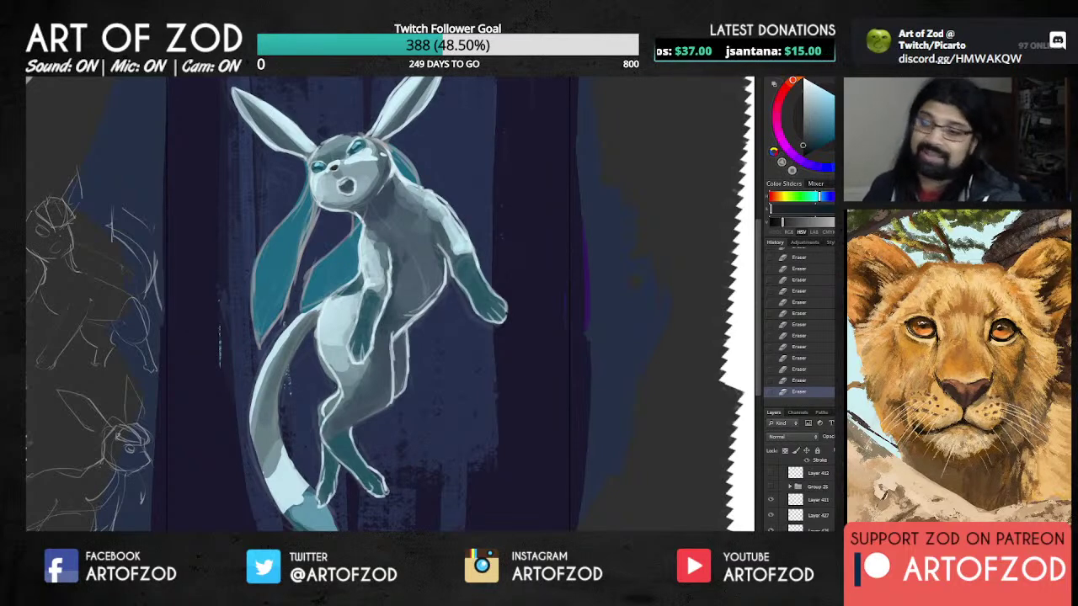
{"action": "scroll", "coordinate": [805, 505], "scroll_direction": "up", "scroll_amount": 3}
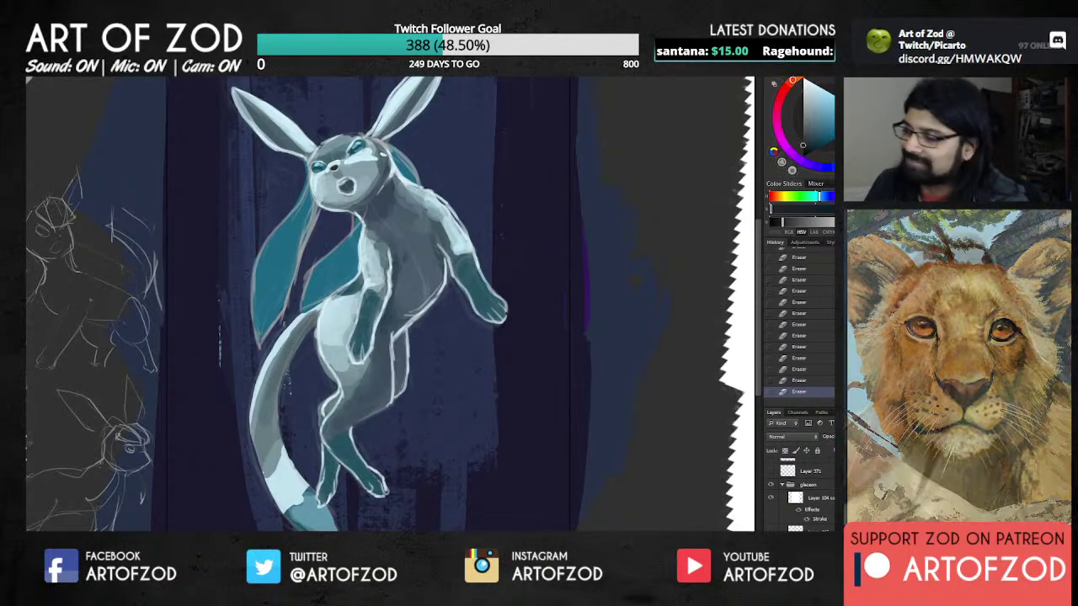
{"action": "scroll", "coordinate": [805, 506], "scroll_direction": "down", "scroll_amount": 2}
{"action": "left_click", "coordinate": [772, 508]}
{"action": "left_click", "coordinate": [772, 508]}
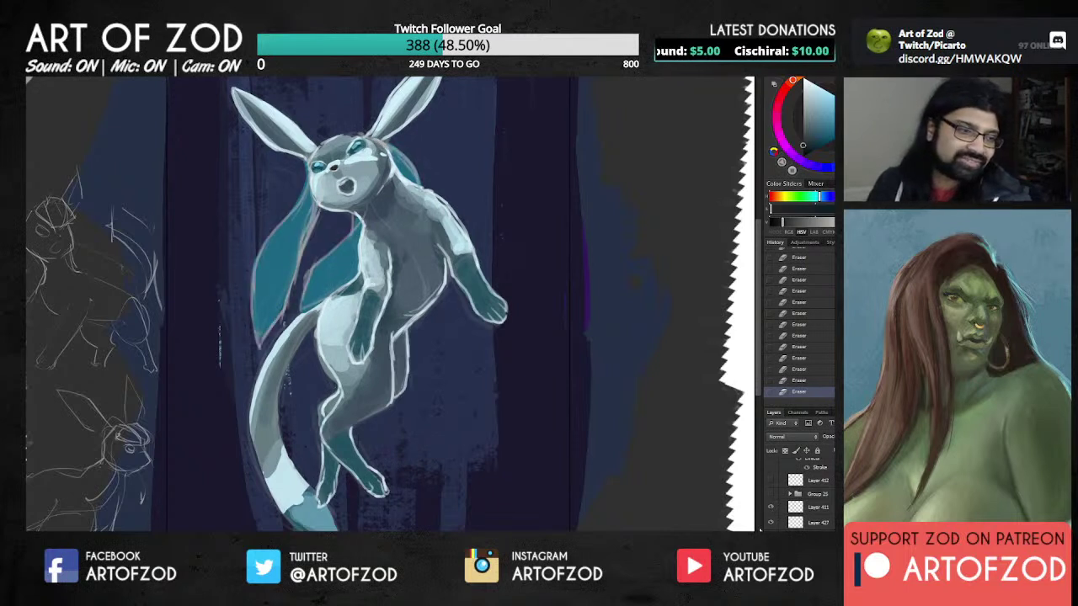
{"action": "left_click", "coordinate": [771, 508]}
{"action": "left_click", "coordinate": [770, 508]}
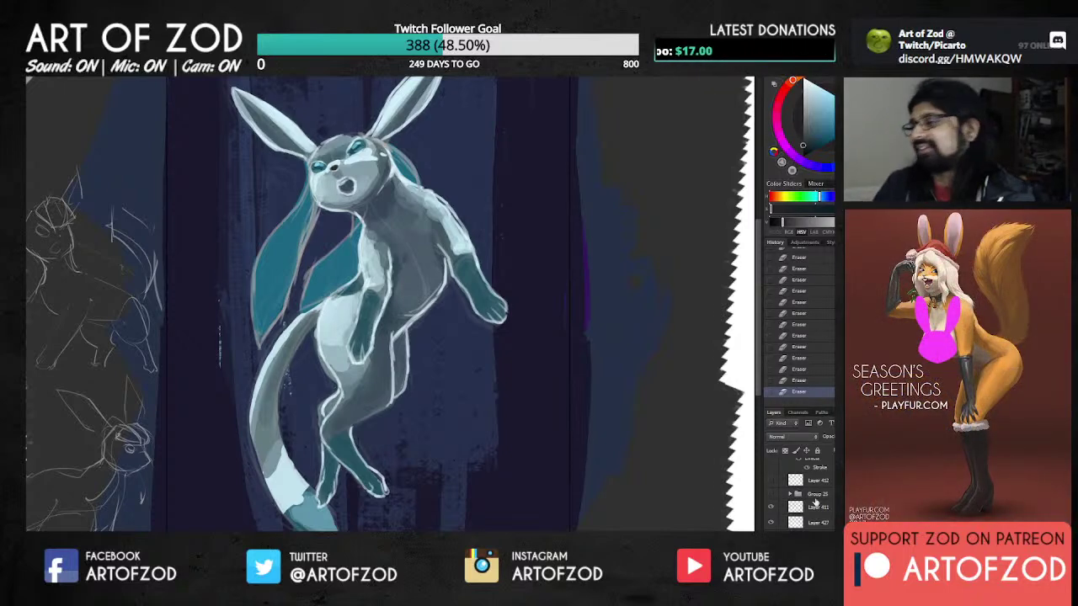
{"action": "left_click", "coordinate": [770, 507]}
{"action": "left_click", "coordinate": [770, 508]}
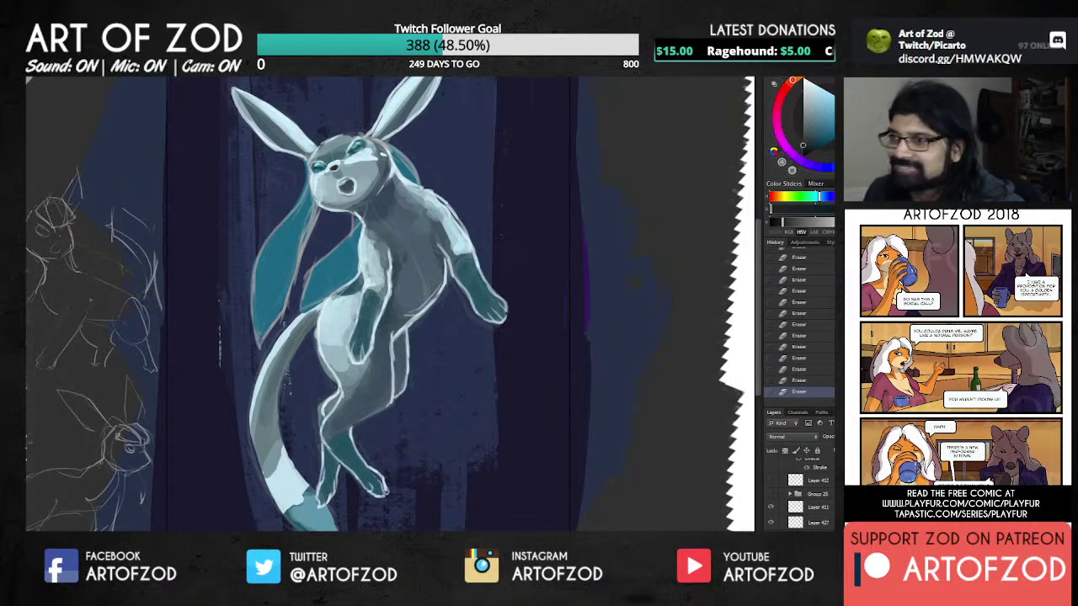
{"action": "left_click", "coordinate": [772, 507]}
{"action": "left_click", "coordinate": [771, 508]}
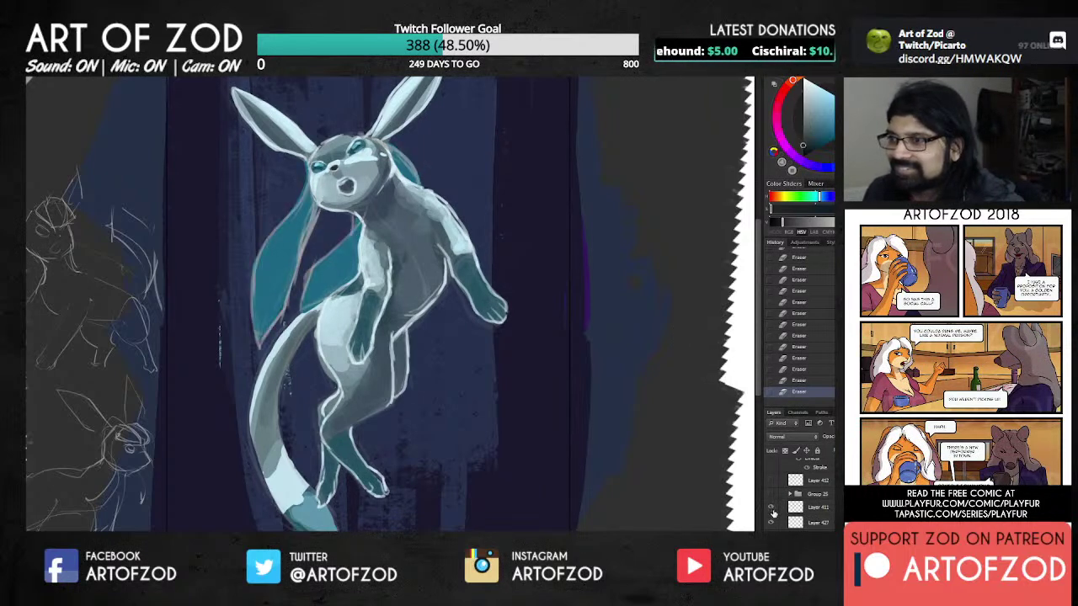
Step: Rename the side-flap outline layer "side flaps in" and the nose layer "nose black"
{"action": "double_click", "coordinate": [815, 507]}
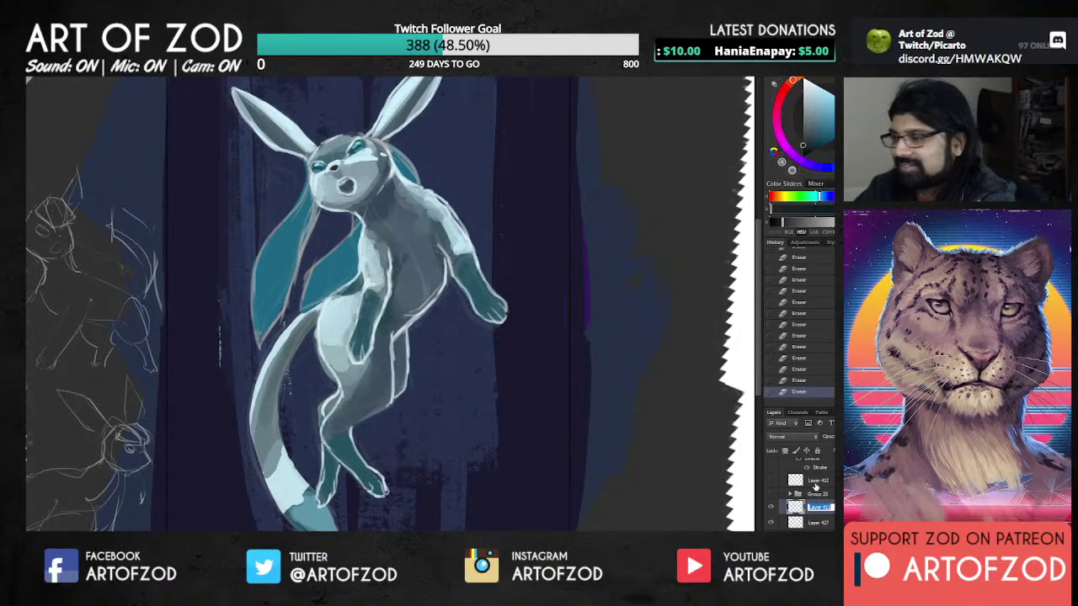
{"action": "key", "text": "BackSpace"}
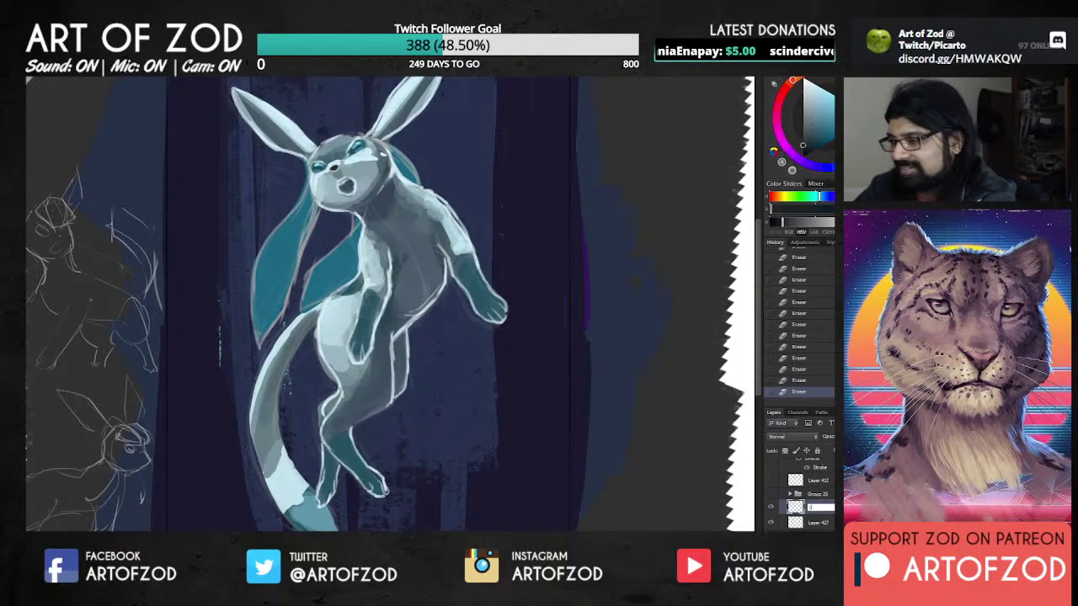
{"action": "type", "text": "side flaps in"}
{"action": "key", "text": "Return"}
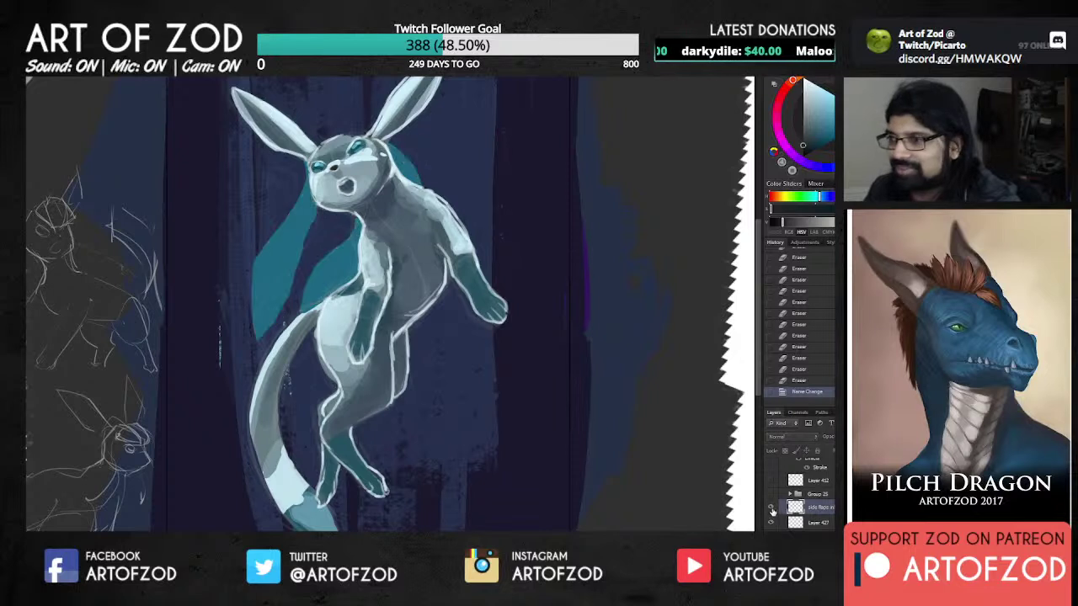
{"action": "double_click", "coordinate": [815, 523]}
{"action": "type", "text": "nose block"}
{"action": "key", "text": "Return"}
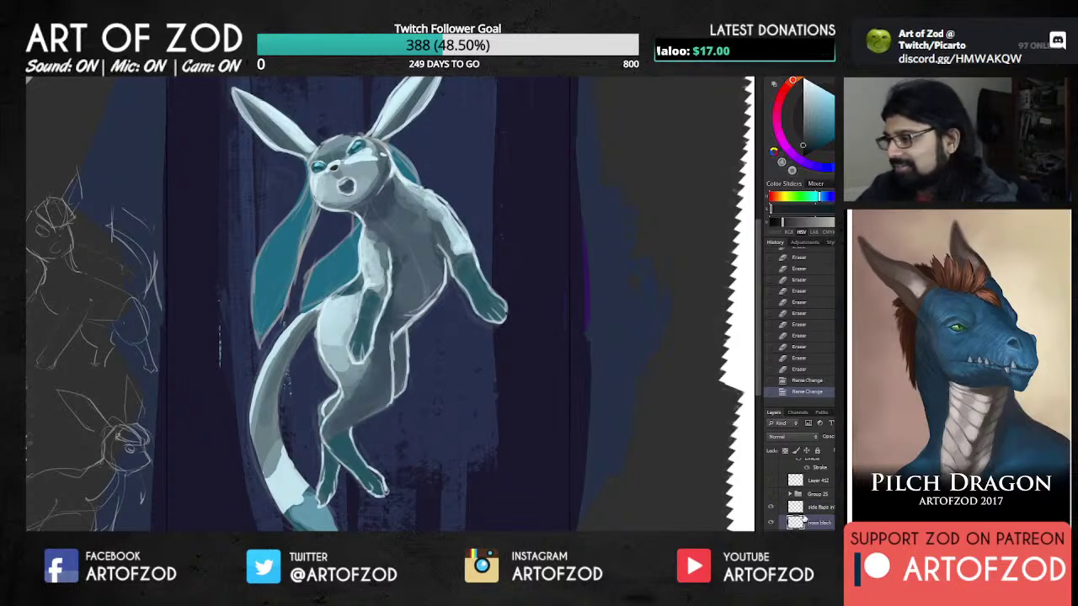
Step: Rename the layers below the nose layer after checking their content by toggling visibility
{"action": "left_click", "coordinate": [814, 529]}
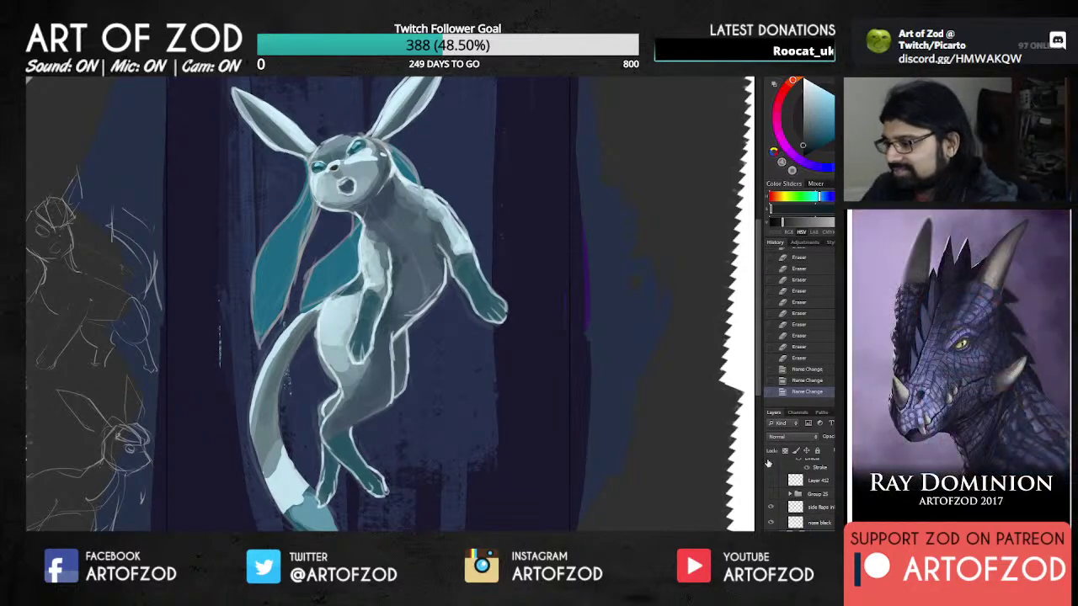
{"action": "left_click", "coordinate": [770, 537]}
{"action": "left_click", "coordinate": [771, 536]}
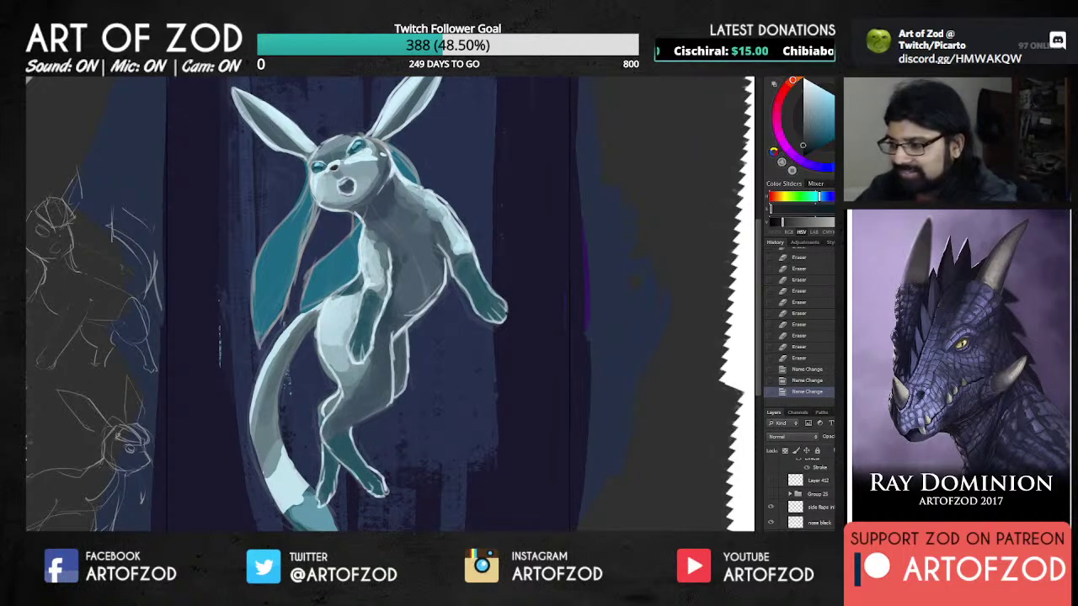
{"action": "key", "text": "Return"}
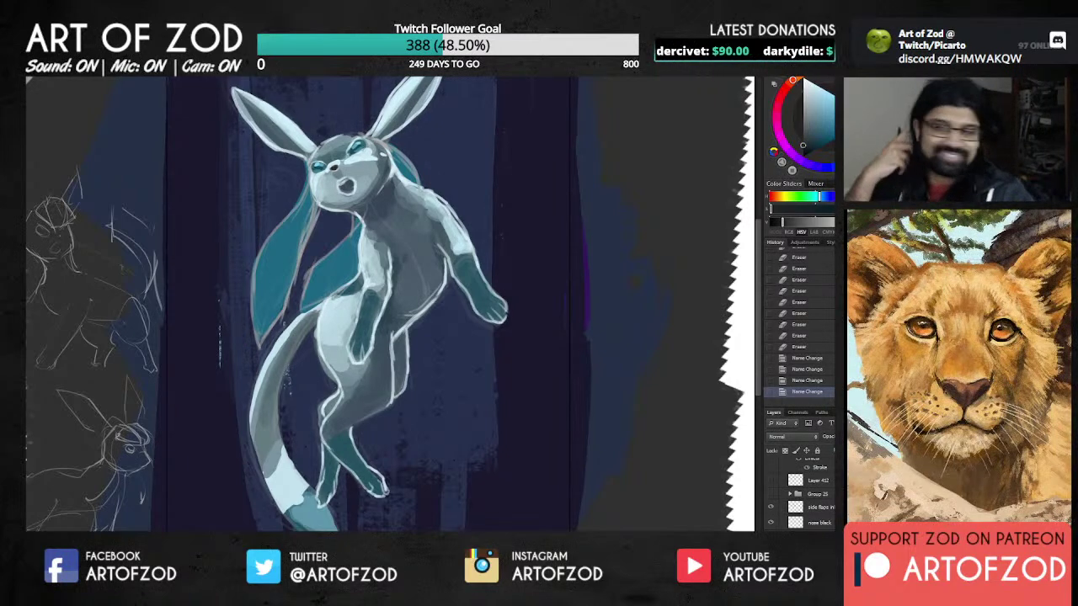
Step: Identify the creature's clipped shading layer by toggling the lower layers' visibility, and select it
{"action": "left_click", "coordinate": [771, 538]}
{"action": "left_click", "coordinate": [771, 538]}
{"action": "scroll", "coordinate": [798, 505], "scroll_direction": "down", "scroll_amount": 10}
{"action": "left_click", "coordinate": [770, 511]}
{"action": "left_click", "coordinate": [770, 511]}
{"action": "left_click", "coordinate": [771, 527]}
{"action": "left_click", "coordinate": [771, 526]}
{"action": "left_click", "coordinate": [804, 526]}
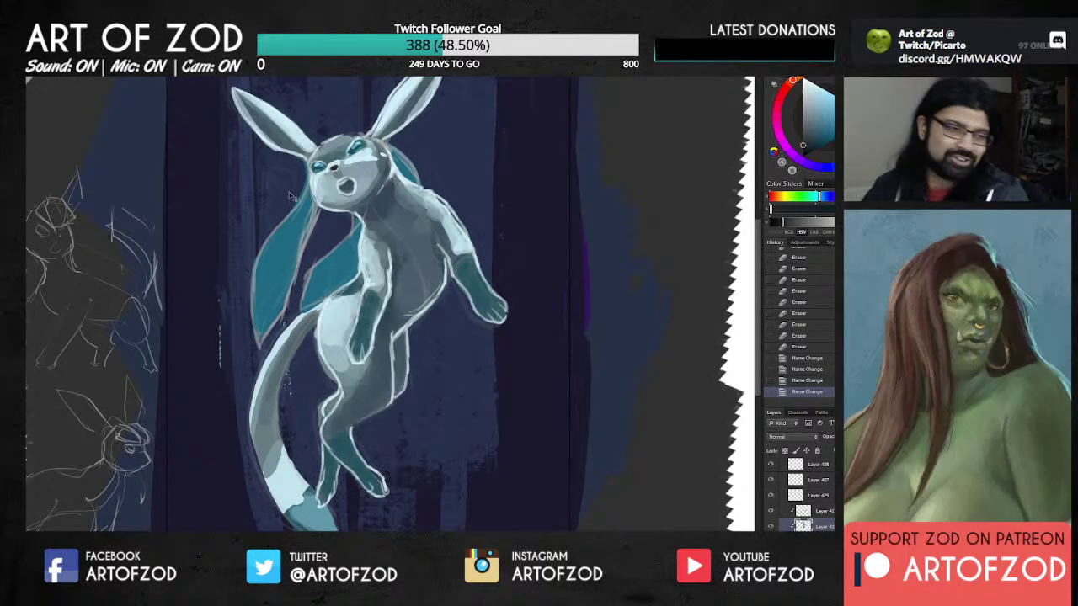
Step: Paint sampled pale blue-grey tones across the cheek below the eye, beside the nose and down the muzzle
{"action": "left_click", "coordinate": [361, 156], "text": "alt"}
{"action": "left_click", "coordinate": [364, 158], "text": "alt"}
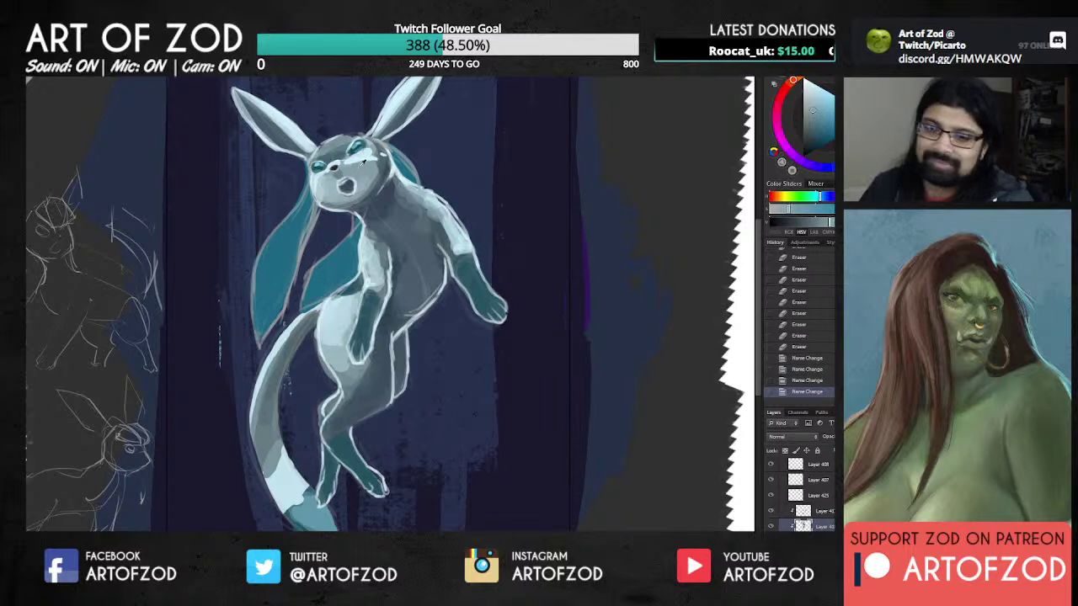
{"action": "mouse_move", "coordinate": [367, 162]}
{"action": "left_mouse_down"}
{"action": "mouse_move", "coordinate": [353, 163]}
{"action": "mouse_move", "coordinate": [376, 156]}
{"action": "mouse_move", "coordinate": [332, 173]}
{"action": "left_mouse_up"}
{"action": "left_click_drag", "start_coordinate": [338, 170], "coordinate": [326, 176]}
{"action": "mouse_move", "coordinate": [333, 172]}
{"action": "left_mouse_down"}
{"action": "mouse_move", "coordinate": [318, 187]}
{"action": "mouse_move", "coordinate": [329, 194]}
{"action": "left_mouse_up"}
{"action": "left_click", "coordinate": [326, 184], "text": "alt"}
{"action": "mouse_move", "coordinate": [326, 188]}
{"action": "left_mouse_down"}
{"action": "mouse_move", "coordinate": [329, 197]}
{"action": "mouse_move", "coordinate": [322, 192]}
{"action": "mouse_move", "coordinate": [339, 168]}
{"action": "left_mouse_up"}
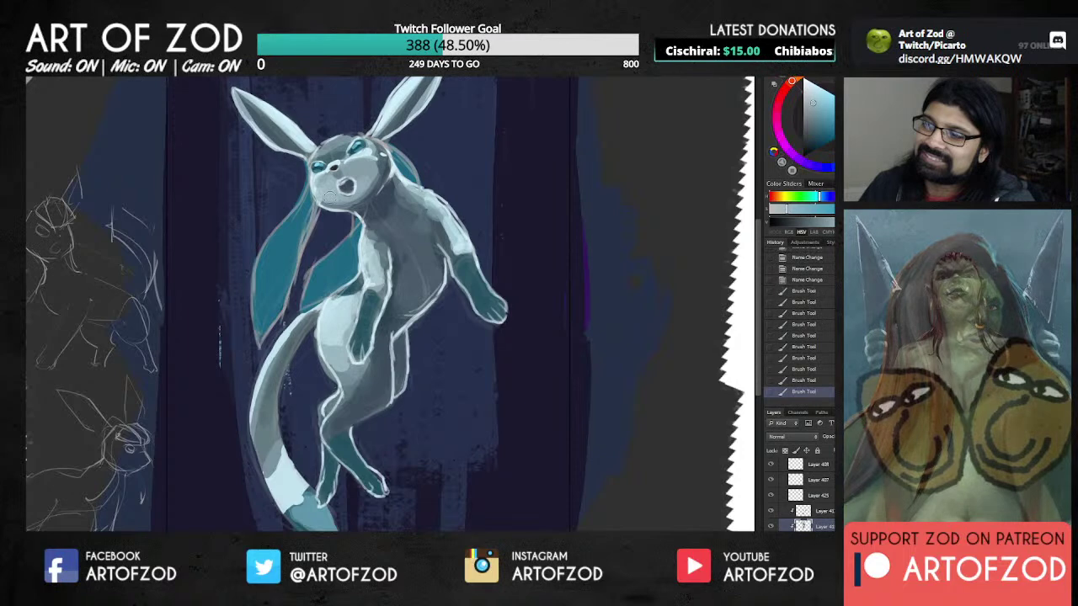
Step: Shade the left side of the muzzle beside the nose with a sampled mid grey-blue
{"action": "left_click", "coordinate": [315, 186], "text": "alt"}
{"action": "left_click", "coordinate": [325, 181], "text": "alt"}
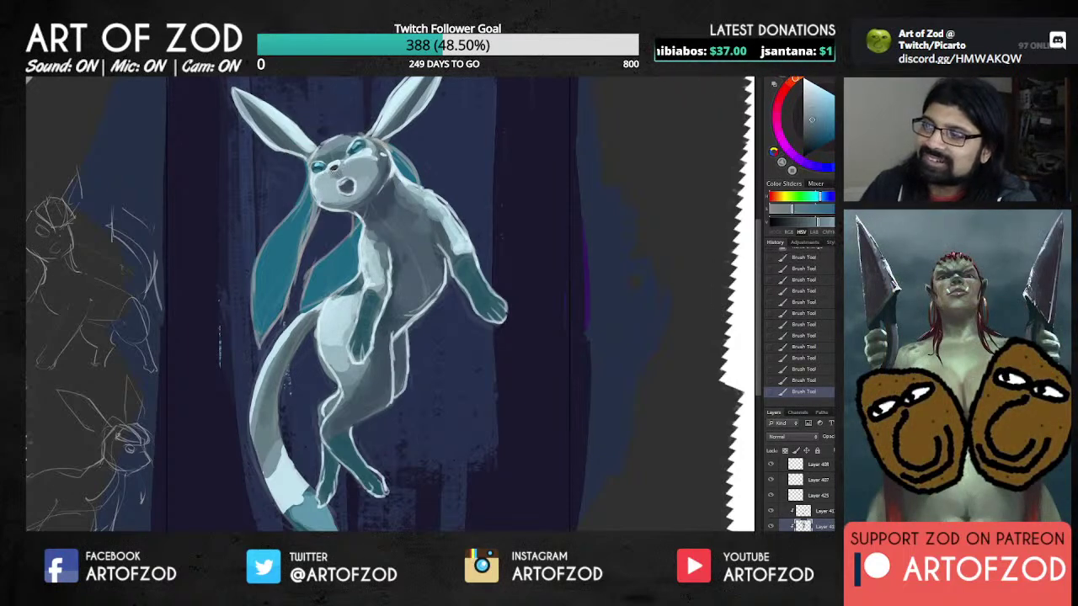
{"action": "left_click", "coordinate": [325, 181], "text": "alt"}
{"action": "left_click_drag", "start_coordinate": [323, 175], "coordinate": [317, 188]}
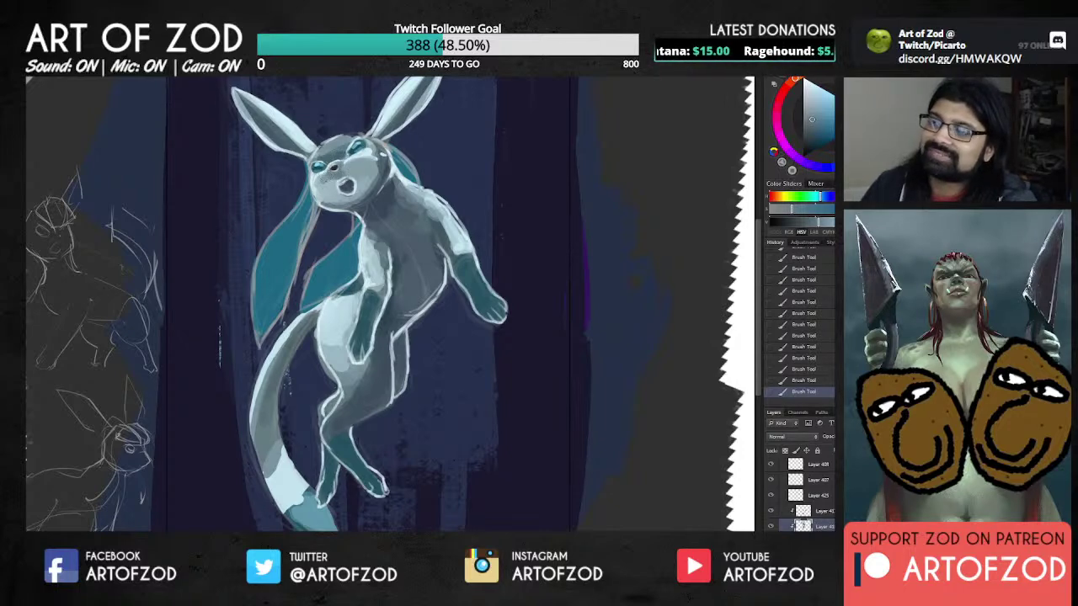
{"action": "left_click", "coordinate": [328, 172], "text": "alt"}
{"action": "left_click", "coordinate": [329, 176], "text": "alt"}
{"action": "left_click_drag", "start_coordinate": [322, 167], "coordinate": [317, 186]}
Step: Blend the muzzle beside the nose using lighter tones sampled from below the eye and from the muzzle
{"action": "left_click", "coordinate": [331, 170], "text": "alt"}
{"action": "left_click", "coordinate": [352, 156], "text": "alt"}
{"action": "left_click", "coordinate": [325, 176], "text": "alt"}
{"action": "left_click", "coordinate": [354, 154], "text": "alt"}
{"action": "left_click", "coordinate": [331, 175], "text": "alt"}
{"action": "left_click", "coordinate": [324, 179], "text": "alt"}
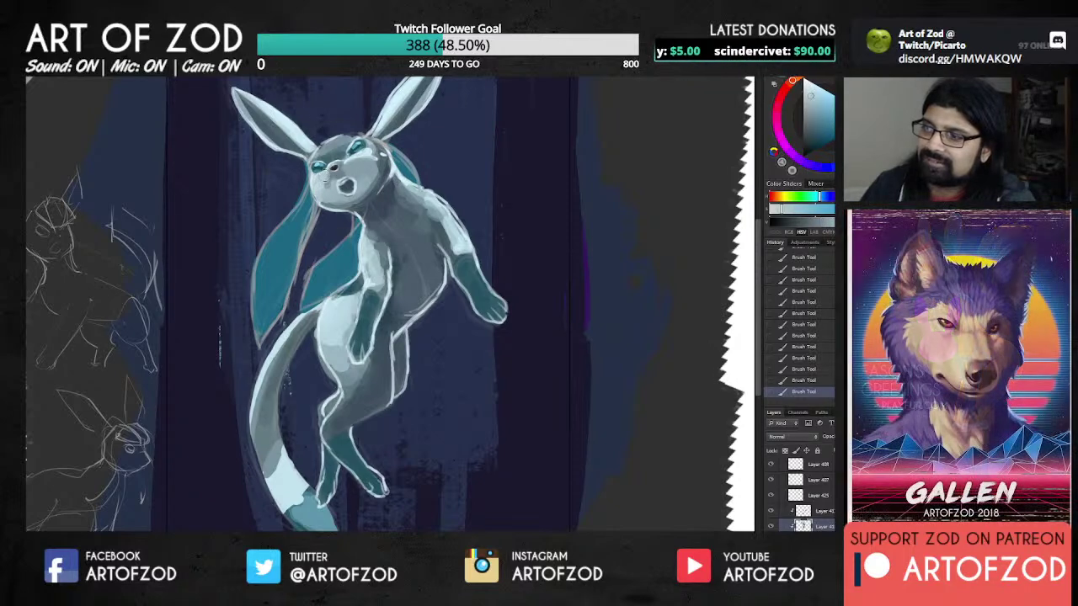
Step: Brighten the cheek just below the creature's right-hand eye with very pale sampled blues
{"action": "left_click", "coordinate": [354, 157], "text": "alt"}
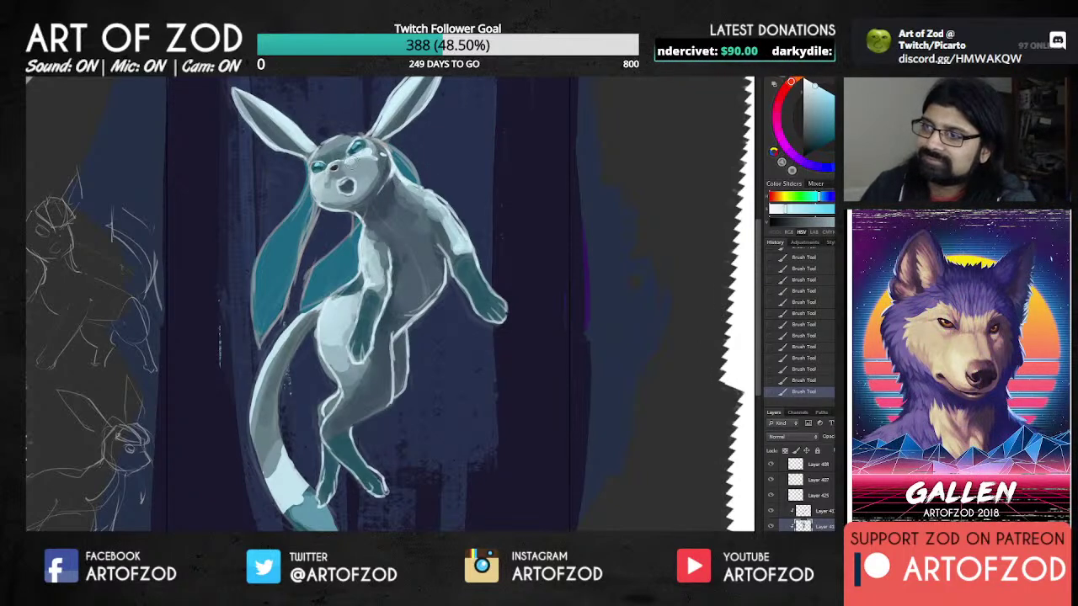
{"action": "left_click", "coordinate": [356, 160], "text": "alt"}
{"action": "left_click", "coordinate": [359, 163], "text": "alt"}
{"action": "left_click", "coordinate": [355, 160], "text": "alt"}
{"action": "left_click", "coordinate": [365, 161], "text": "alt"}
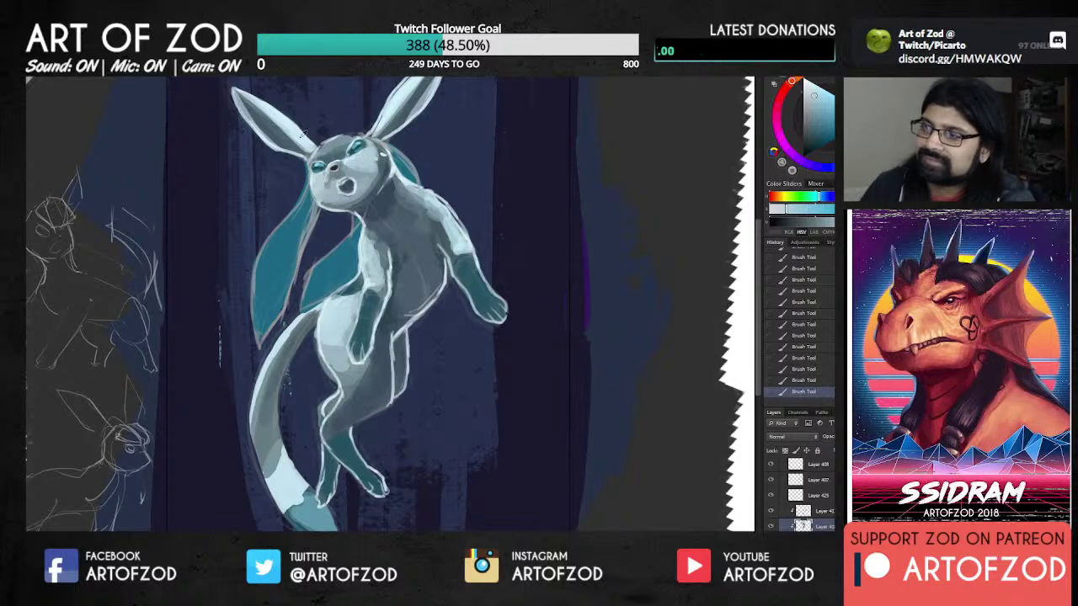
Step: Refine the muzzle's outer left edge with sampled pale blue and blue-grey tones
{"action": "left_click", "coordinate": [311, 186], "text": "alt"}
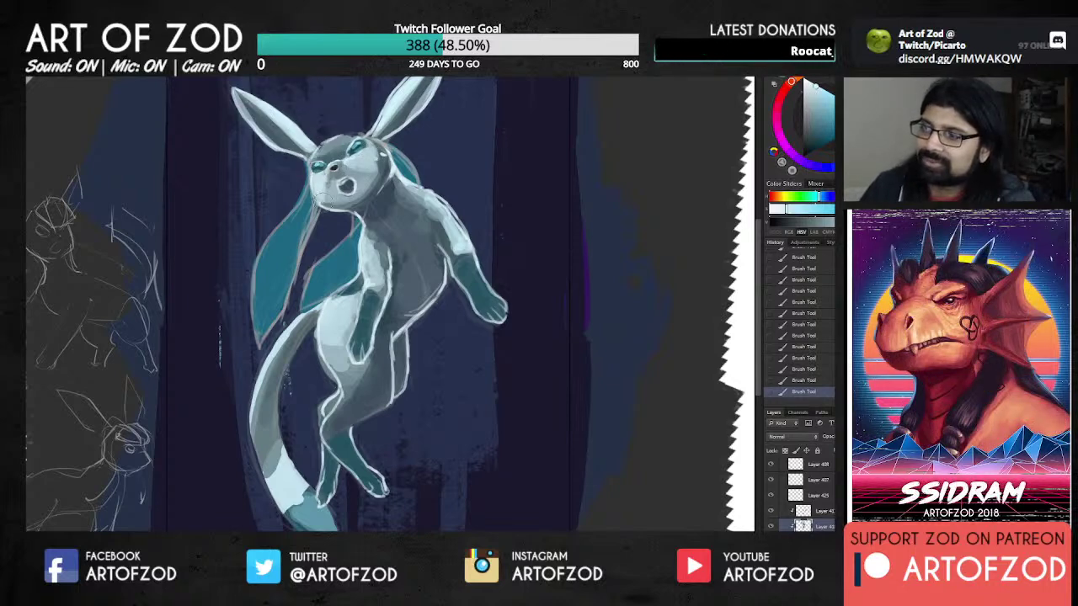
{"action": "left_click", "coordinate": [327, 182], "text": "alt"}
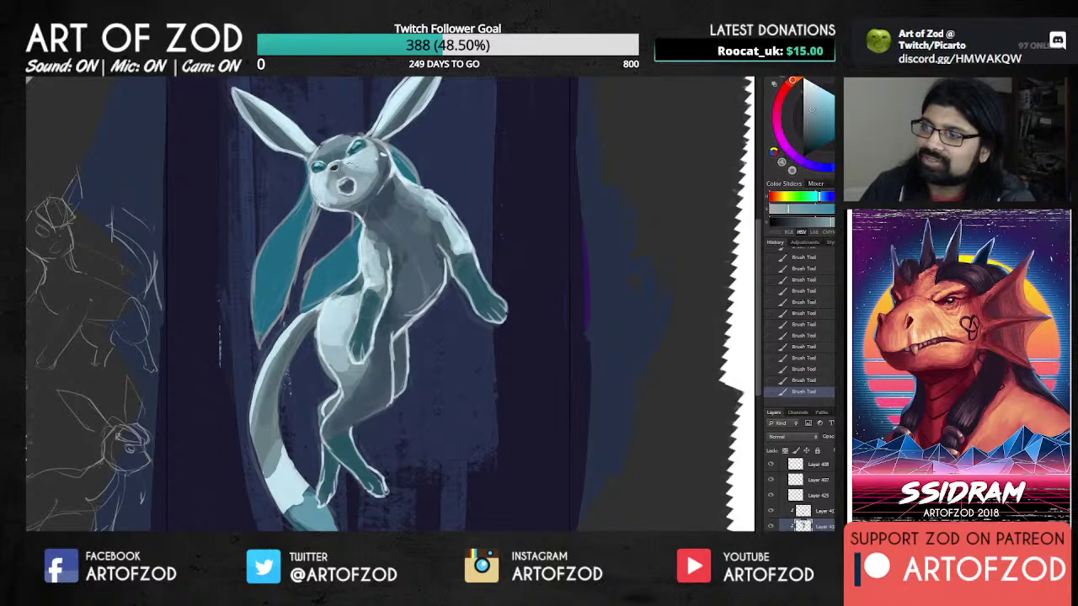
{"action": "left_click", "coordinate": [323, 191], "text": "alt"}
{"action": "left_click", "coordinate": [322, 189], "text": "alt"}
Step: Soften the cheek between the right-hand eye and the mouth with sampled light and mid blue-grey
{"action": "left_click", "coordinate": [362, 162], "text": "alt"}
{"action": "mouse_move", "coordinate": [363, 166]}
{"action": "left_mouse_down"}
{"action": "mouse_move", "coordinate": [382, 163]}
{"action": "mouse_move", "coordinate": [369, 161]}
{"action": "left_mouse_up"}
{"action": "left_click", "coordinate": [373, 150], "text": "alt"}
{"action": "left_click", "coordinate": [371, 168], "text": "alt"}
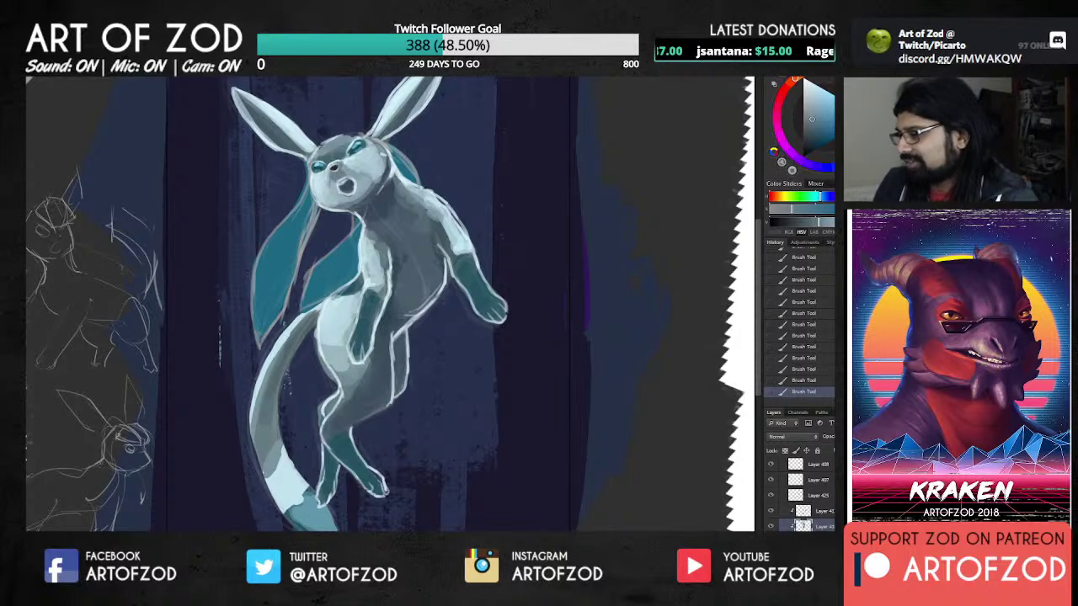
Step: Hide the nose black layer and touch up the area between nose and mouth with sampled blue-grey and dark blue
{"action": "scroll", "coordinate": [791, 493], "scroll_direction": "down", "scroll_amount": 3}
{"action": "left_click", "coordinate": [771, 472]}
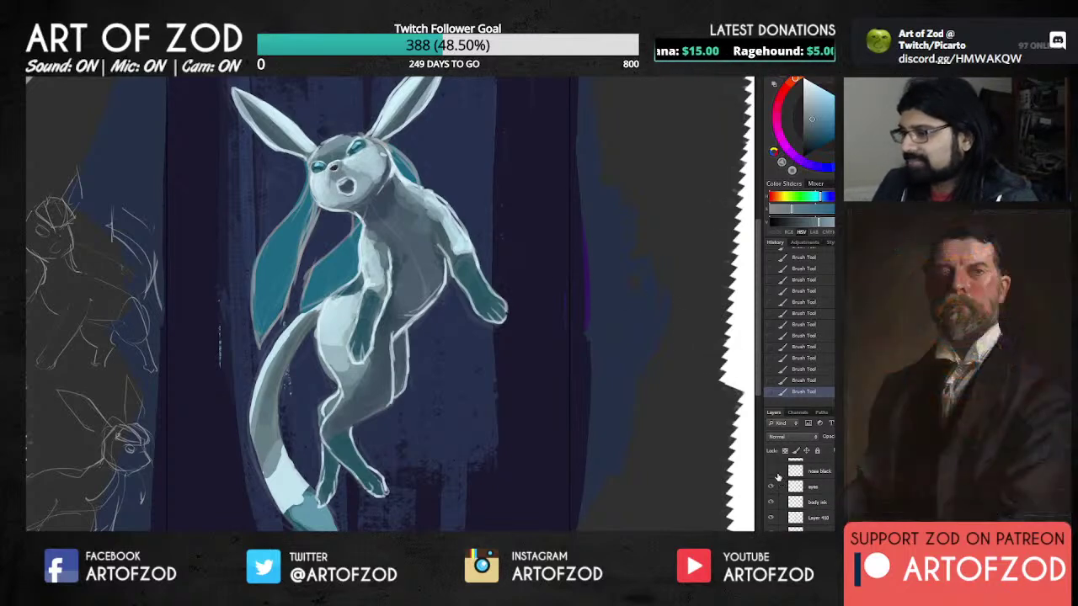
{"action": "scroll", "coordinate": [796, 493], "scroll_direction": "up", "scroll_amount": 3}
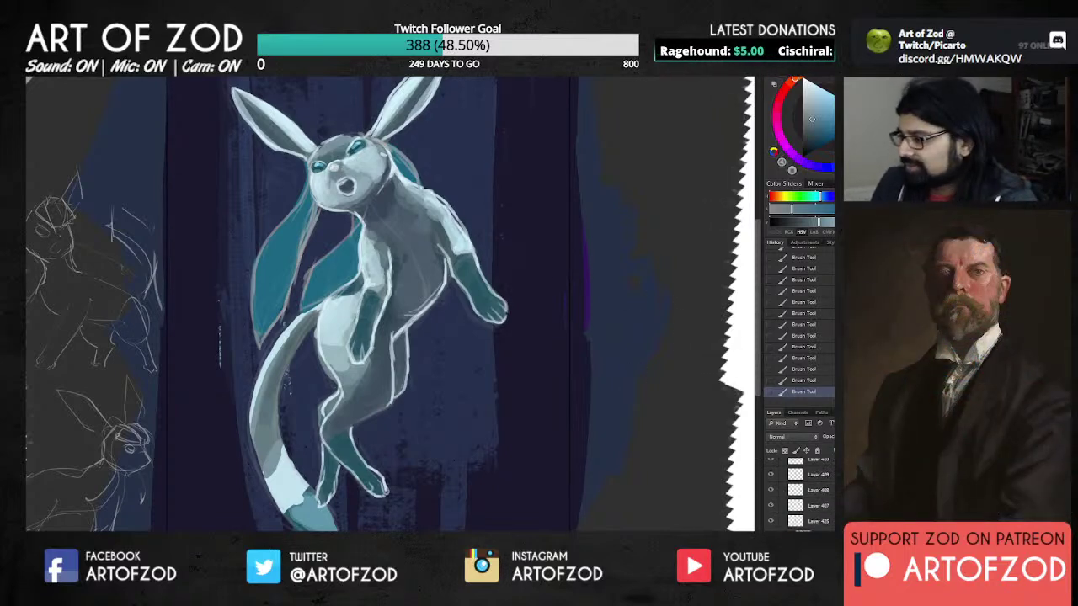
{"action": "left_click", "coordinate": [335, 175], "text": "alt"}
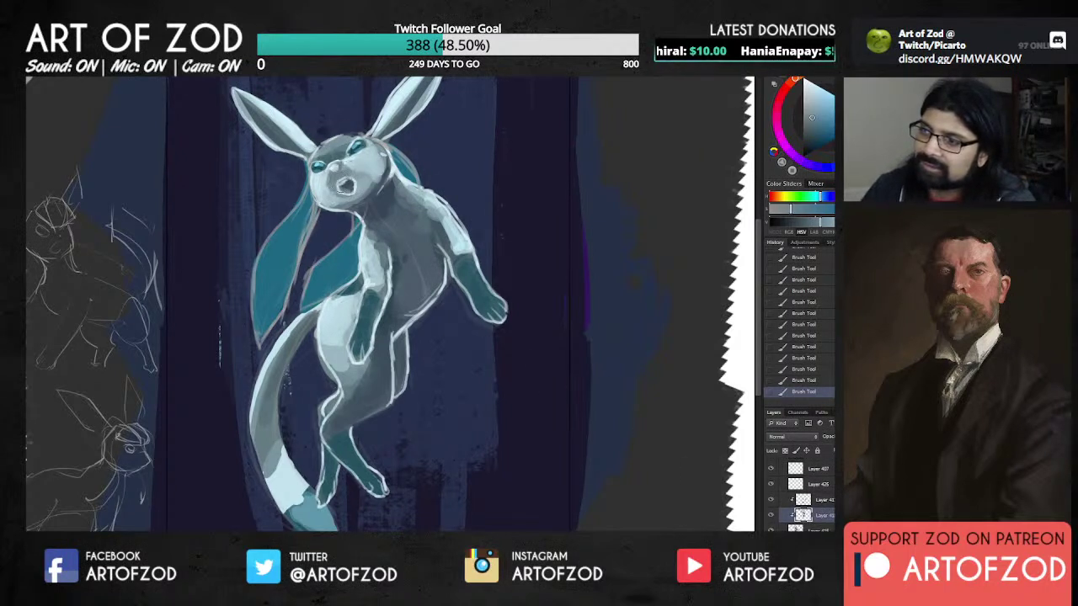
{"action": "left_click", "coordinate": [345, 185], "text": "alt"}
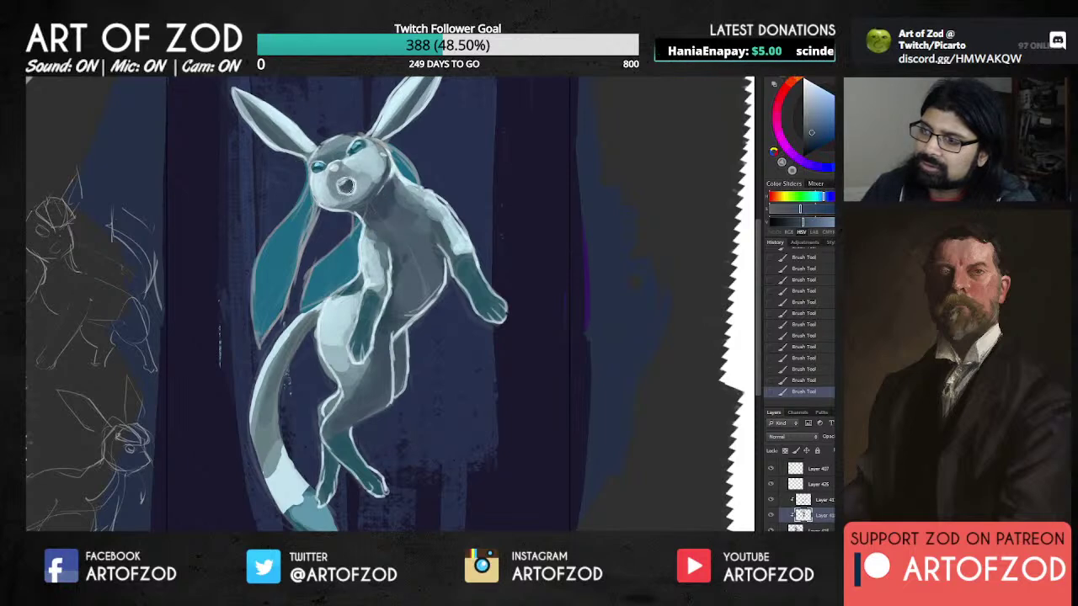
Step: Blend the muzzle beside the mouth and the bridge of the nose with sampled pale blues and a mid blue-grey
{"action": "left_click", "coordinate": [329, 185], "text": "alt"}
{"action": "left_click", "coordinate": [319, 181], "text": "alt"}
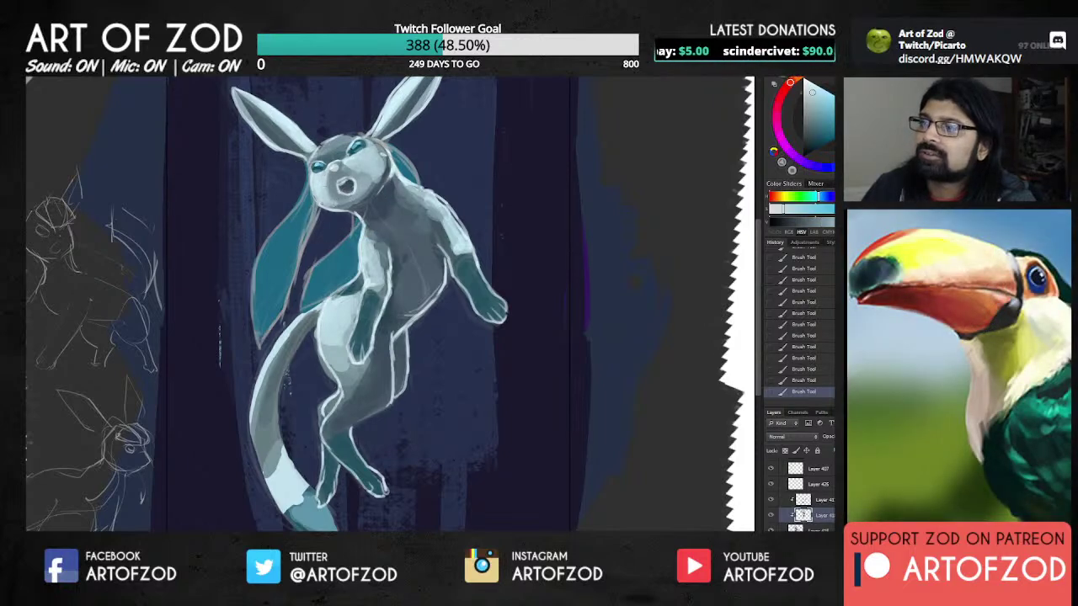
{"action": "left_click", "coordinate": [360, 166], "text": "alt"}
{"action": "left_click", "coordinate": [337, 154], "text": "alt"}
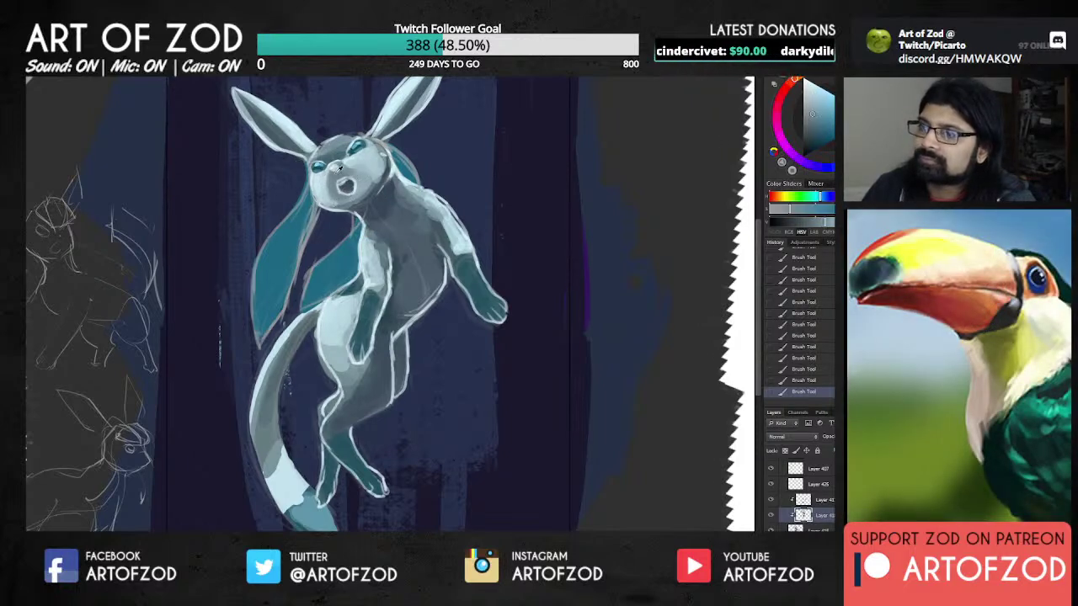
{"action": "left_click", "coordinate": [815, 122]}
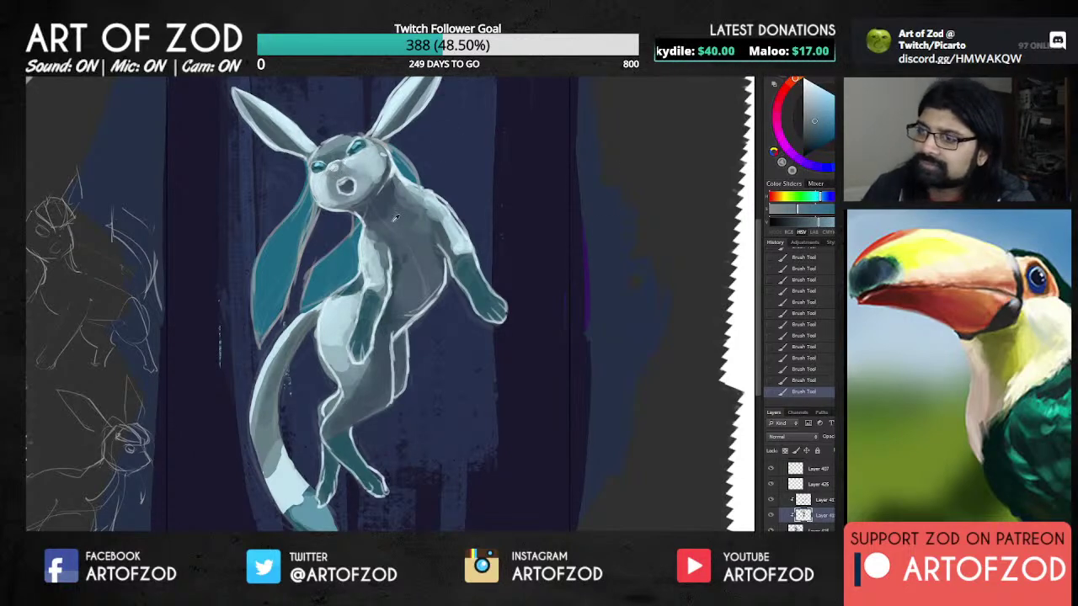
Step: Shape the nose tip using darker blue-grey from its underside and pale blue from the surrounding face
{"action": "left_click", "coordinate": [337, 174], "text": "alt"}
{"action": "left_click", "coordinate": [332, 173], "text": "alt"}
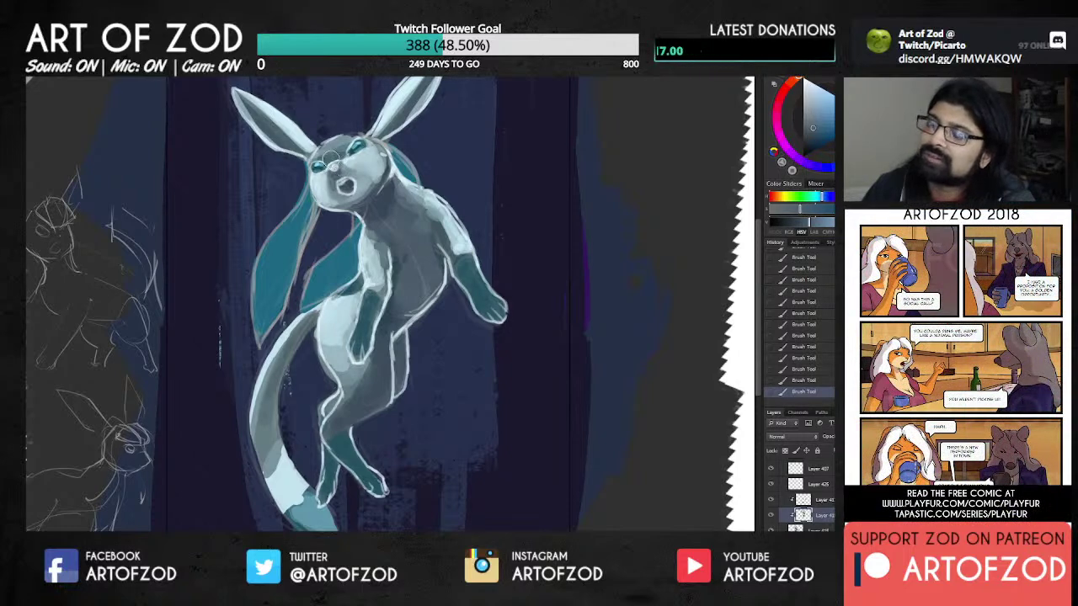
{"action": "left_click", "coordinate": [321, 172], "text": "alt"}
{"action": "left_click", "coordinate": [350, 160], "text": "alt"}
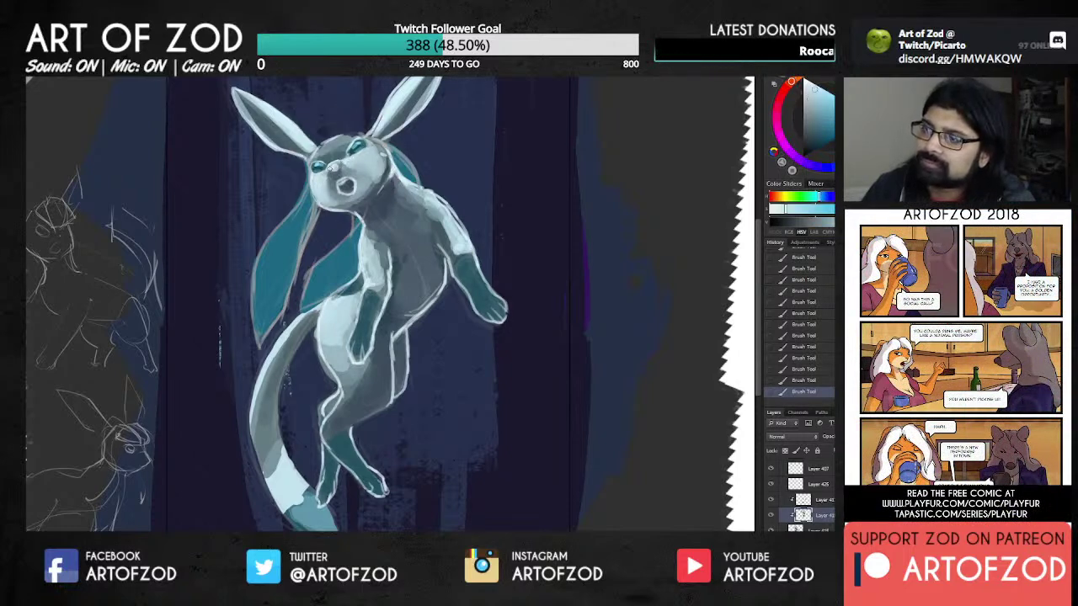
Step: Smooth the muzzle and chin beside the mouth with blue-grey and pale blue tones sampled from muzzle and cheek
{"action": "left_click", "coordinate": [335, 193], "text": "alt"}
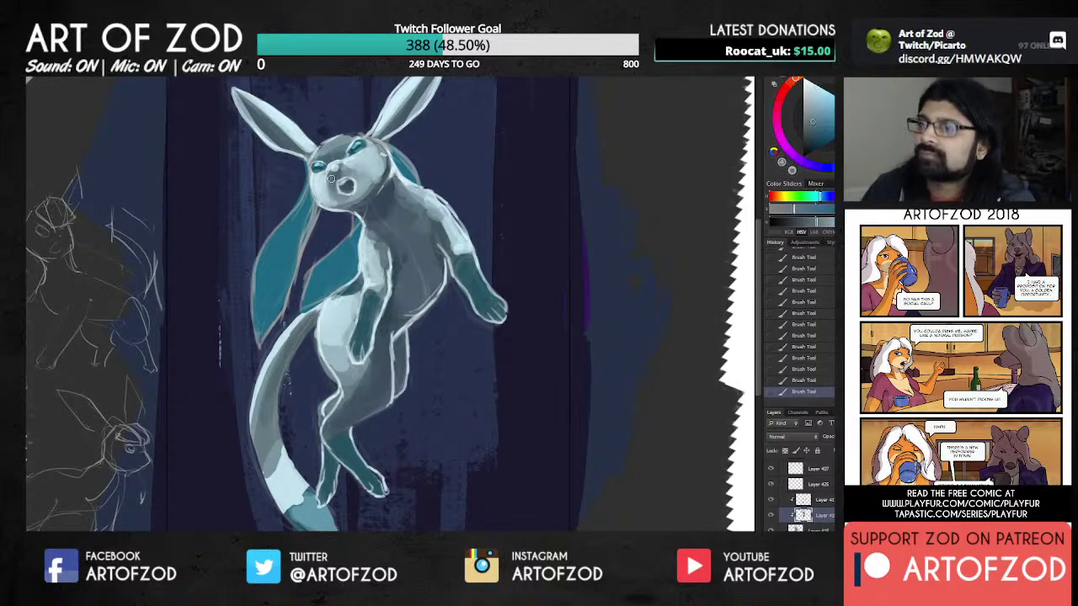
{"action": "left_click", "coordinate": [328, 202], "text": "alt"}
{"action": "left_click", "coordinate": [369, 165], "text": "alt"}
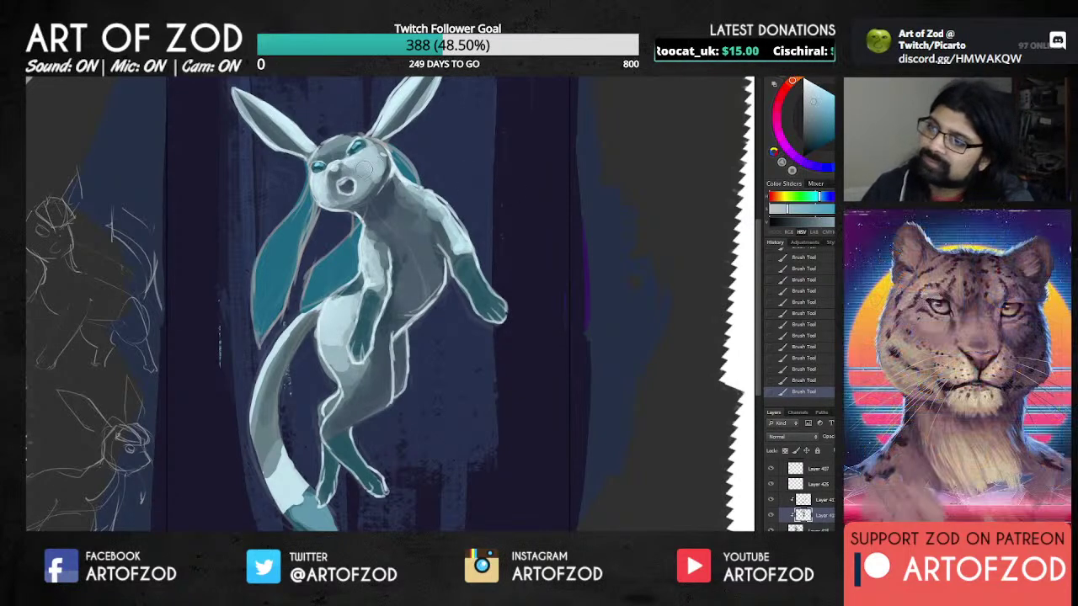
{"action": "left_click", "coordinate": [326, 191], "text": "alt"}
{"action": "left_click", "coordinate": [328, 187], "text": "alt"}
{"action": "left_click", "coordinate": [321, 179], "text": "alt"}
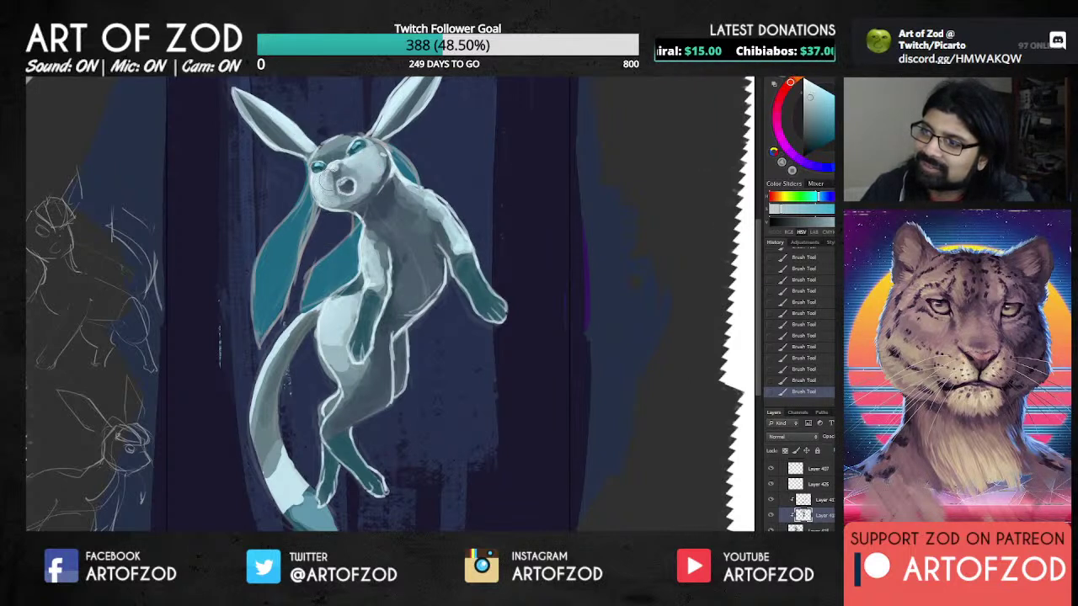
Step: Refine the edges around the nose with light blues sampled from the nose, muzzle and inner cheek
{"action": "left_click", "coordinate": [339, 171], "text": "alt"}
{"action": "left_click", "coordinate": [357, 167], "text": "alt"}
{"action": "left_click", "coordinate": [325, 180], "text": "alt"}
{"action": "left_click", "coordinate": [354, 164], "text": "alt"}
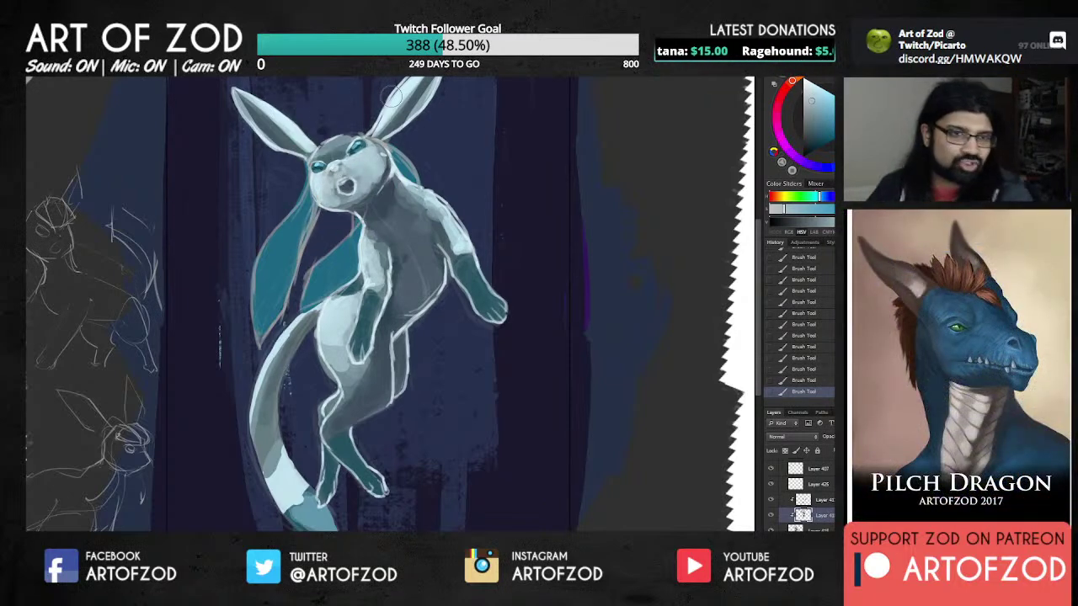
Step: Even out the shading around the mouth and beside the nose with sampled mid and light blue-greys
{"action": "left_click", "coordinate": [340, 190], "text": "alt"}
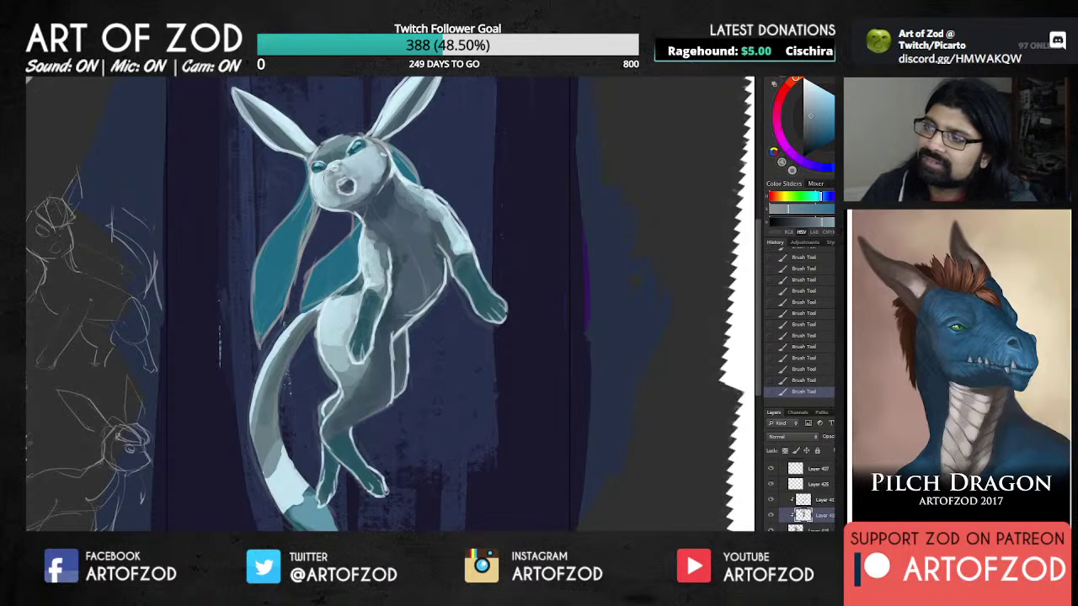
{"action": "left_click", "coordinate": [348, 167], "text": "alt"}
{"action": "left_click", "coordinate": [340, 192], "text": "alt"}
{"action": "left_click", "coordinate": [322, 184], "text": "alt"}
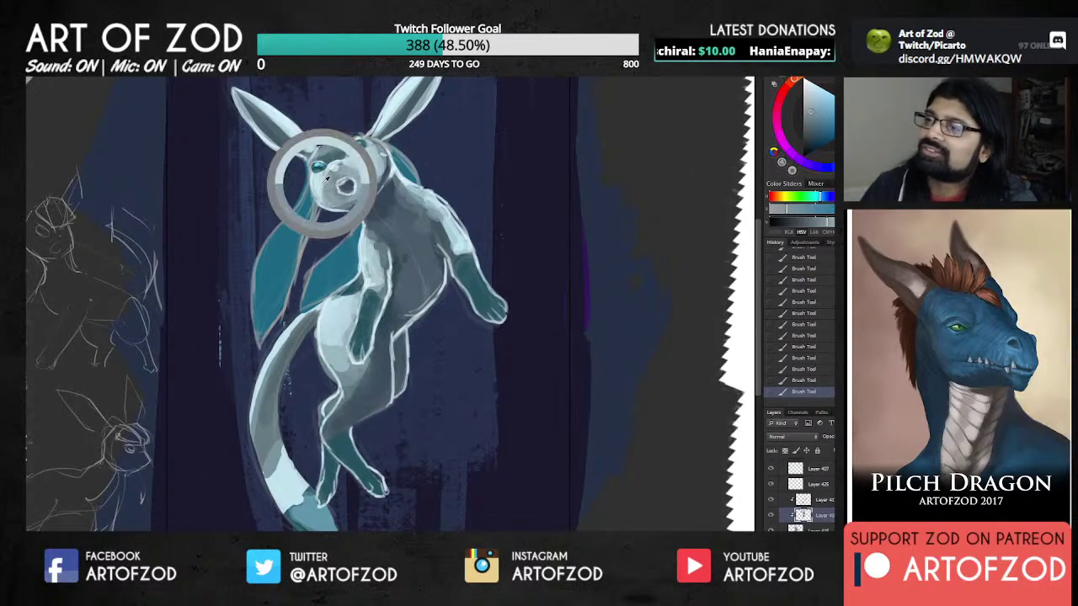
{"action": "left_click", "coordinate": [365, 168], "text": "alt"}
{"action": "left_click", "coordinate": [349, 168], "text": "alt"}
Step: Compare the face with and without the latest brush strokes by undoing and then restoring them
{"action": "key", "text": "ctrl+alt+z"}
{"action": "key", "text": "ctrl+alt+z"}
{"action": "key", "text": "ctrl+alt+z"}
{"action": "key", "text": "ctrl+alt+z"}
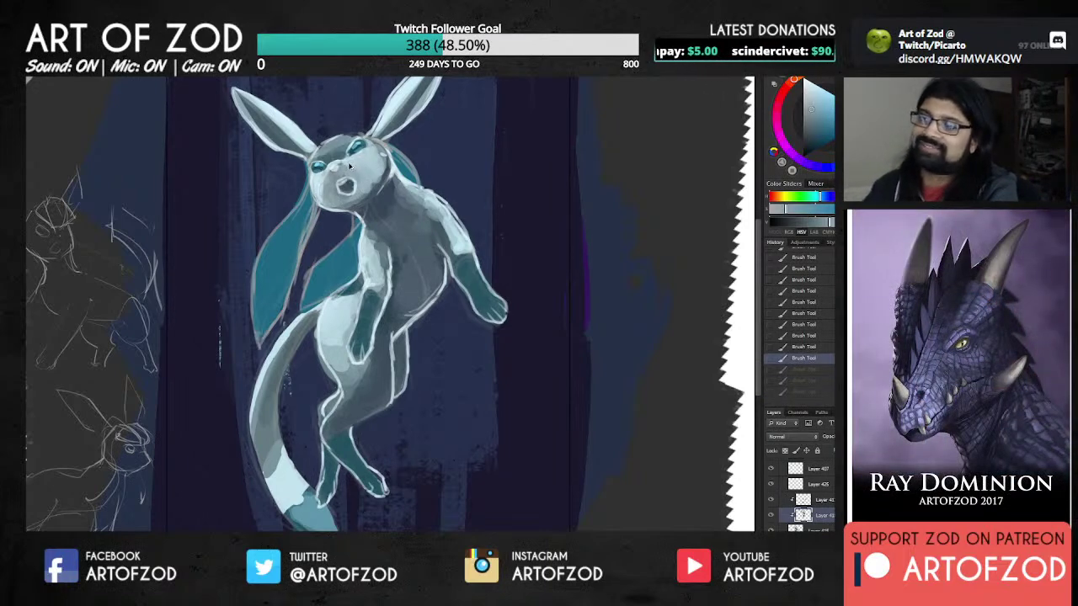
{"action": "left_click", "coordinate": [349, 172], "text": "alt"}
{"action": "key", "text": "ctrl+shift+z"}
{"action": "key", "text": "ctrl+shift+z"}
{"action": "key", "text": "ctrl+shift+z"}
{"action": "key", "text": "ctrl+shift+z"}
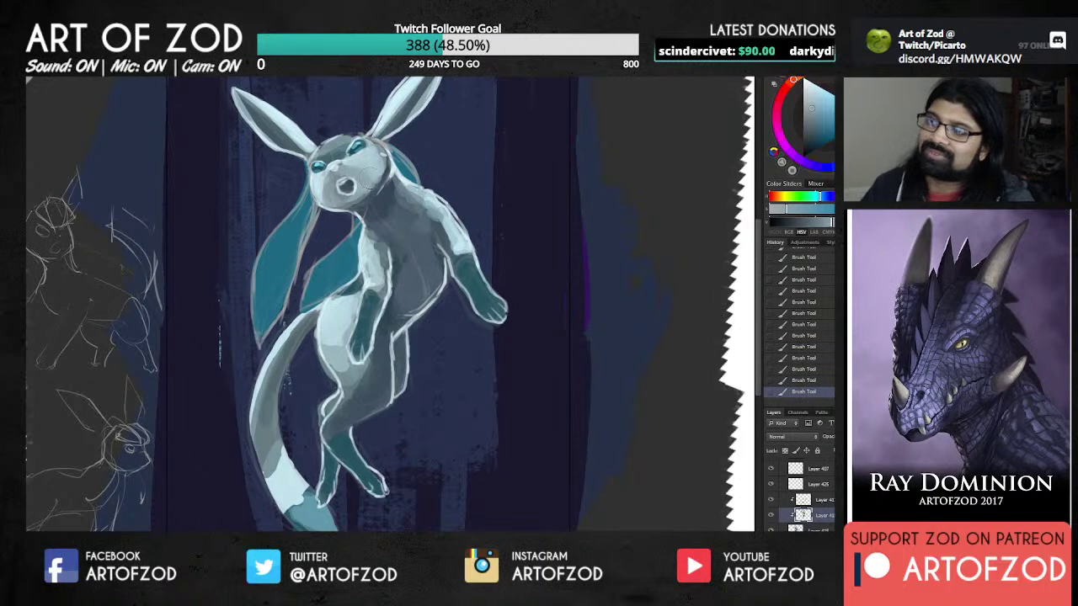
Step: Soften the outer cheek from below the right-hand eye down to the jaw with sampled light blue-grey tones
{"action": "left_click", "coordinate": [357, 199], "text": "alt"}
{"action": "left_click", "coordinate": [372, 181], "text": "alt"}
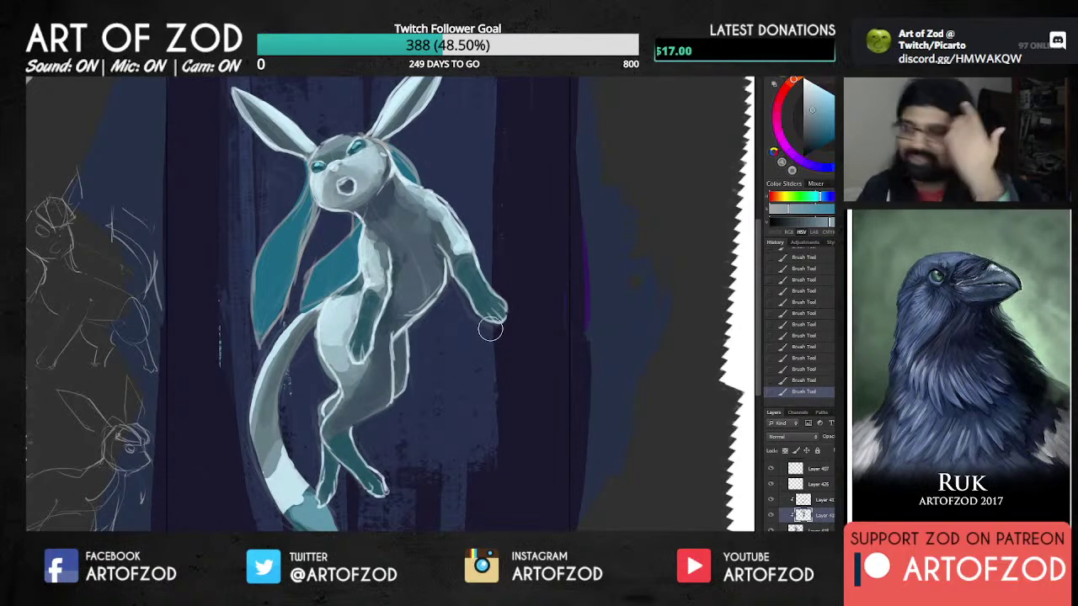
{"action": "left_click", "coordinate": [373, 152], "text": "alt"}
{"action": "left_click_drag", "start_coordinate": [380, 158], "coordinate": [384, 175]}
{"action": "left_click", "coordinate": [380, 179], "text": "alt"}
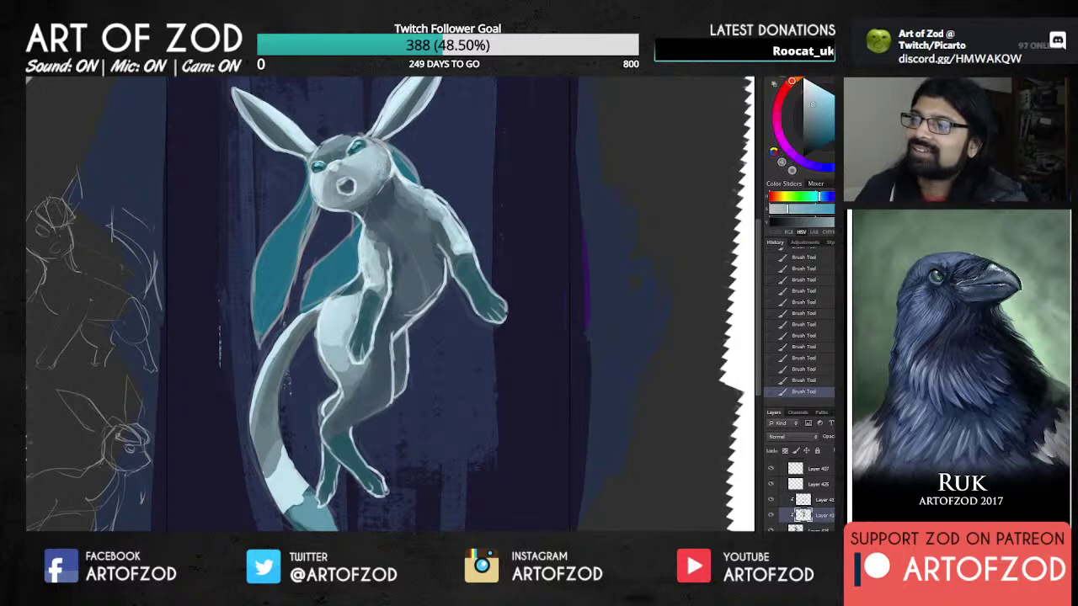
{"action": "left_click", "coordinate": [386, 170], "text": "alt"}
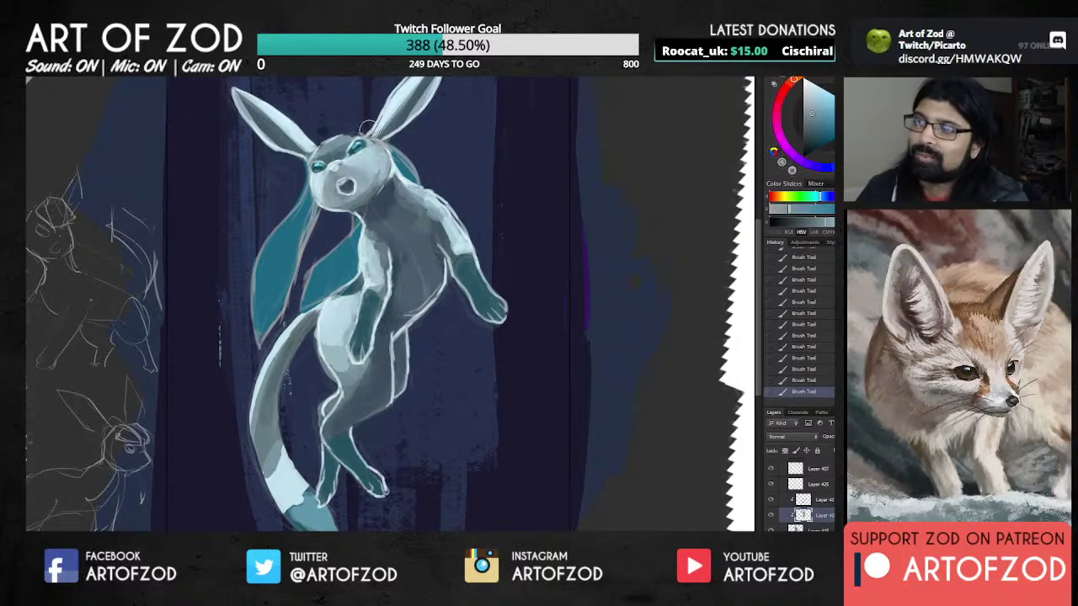
Step: Turn on the visibility of the teal crest artwork on the creature's forehead
{"action": "scroll", "coordinate": [800, 493], "scroll_direction": "up", "scroll_amount": 3}
{"action": "scroll", "coordinate": [800, 493], "scroll_direction": "up", "scroll_amount": 2}
{"action": "left_click", "coordinate": [771, 503]}
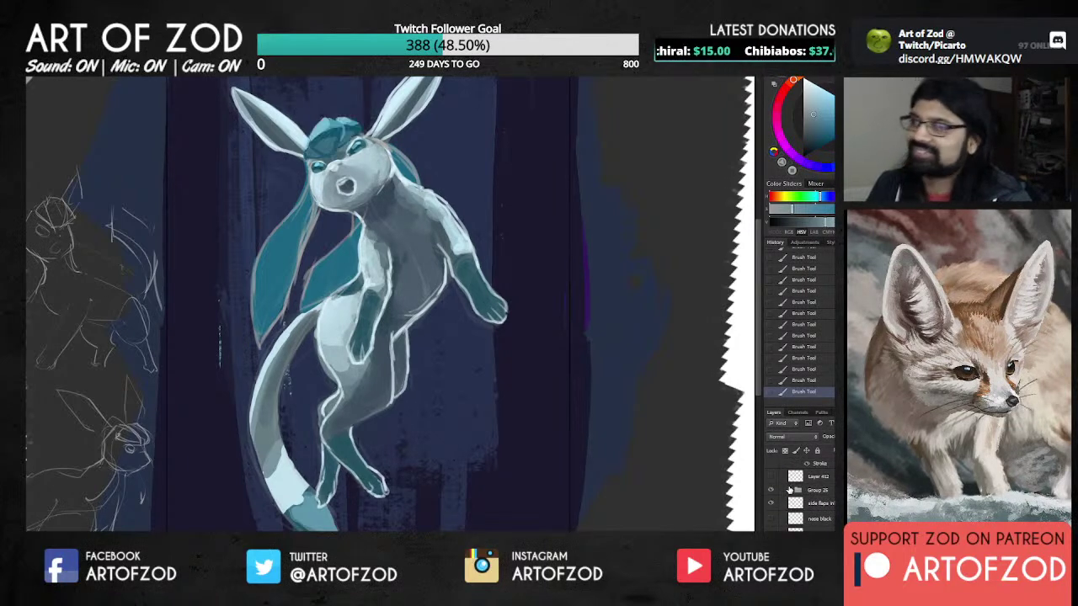
Step: Examine the whole painting with the crest shown and look through the layer stack
{"action": "key", "text": "ctrl+minus"}
{"action": "key", "text": "ctrl+minus"}
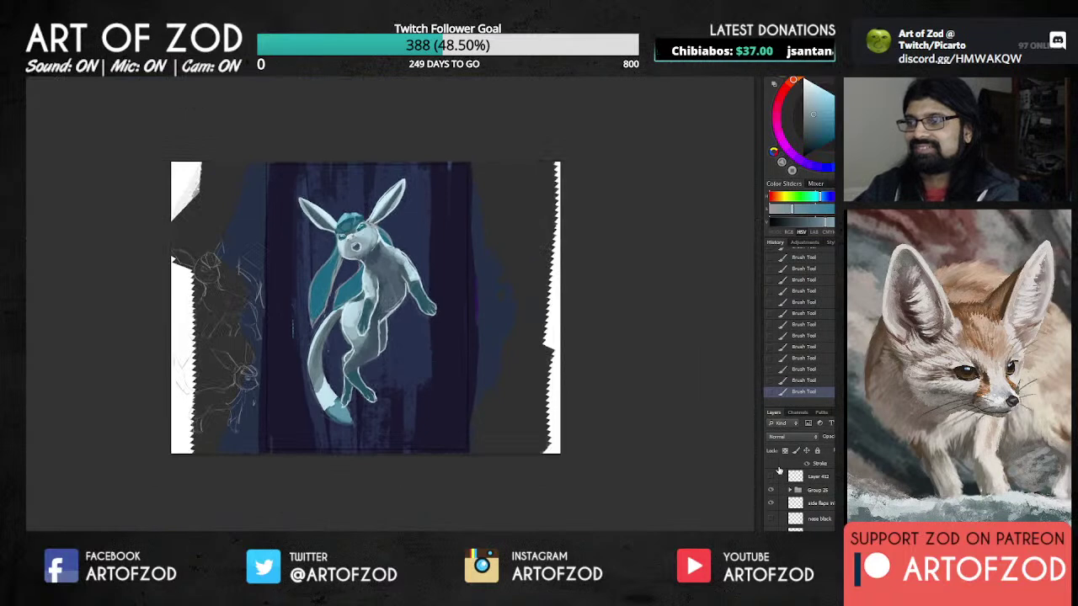
{"action": "key", "text": "ctrl+plus"}
{"action": "key", "text": "ctrl+plus"}
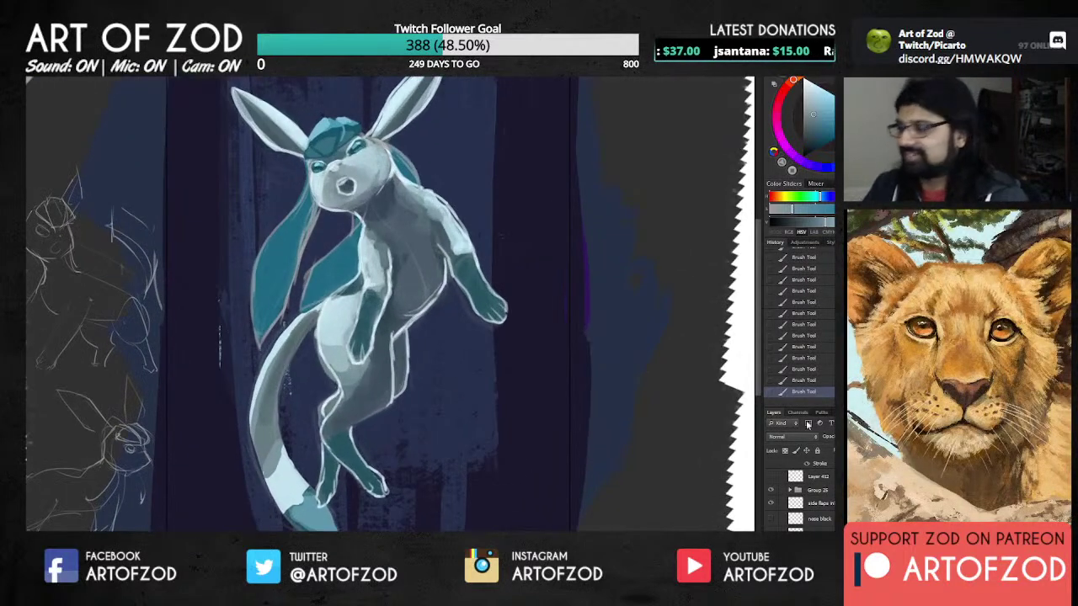
{"action": "scroll", "coordinate": [800, 496], "scroll_direction": "down", "scroll_amount": 6}
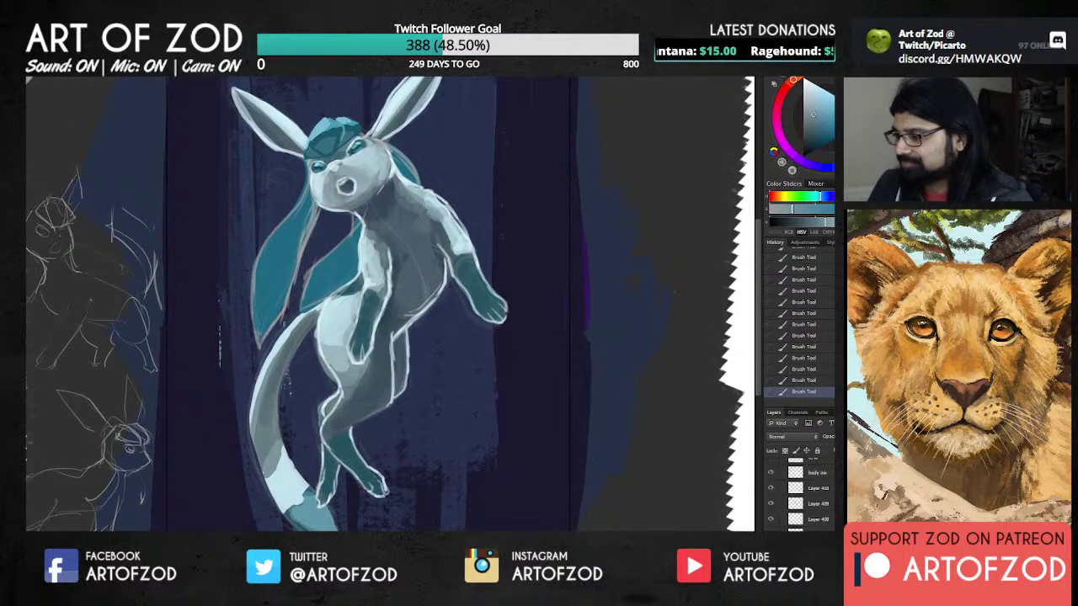
{"action": "scroll", "coordinate": [800, 497], "scroll_direction": "up", "scroll_amount": 1}
{"action": "key", "text": "ctrl+minus"}
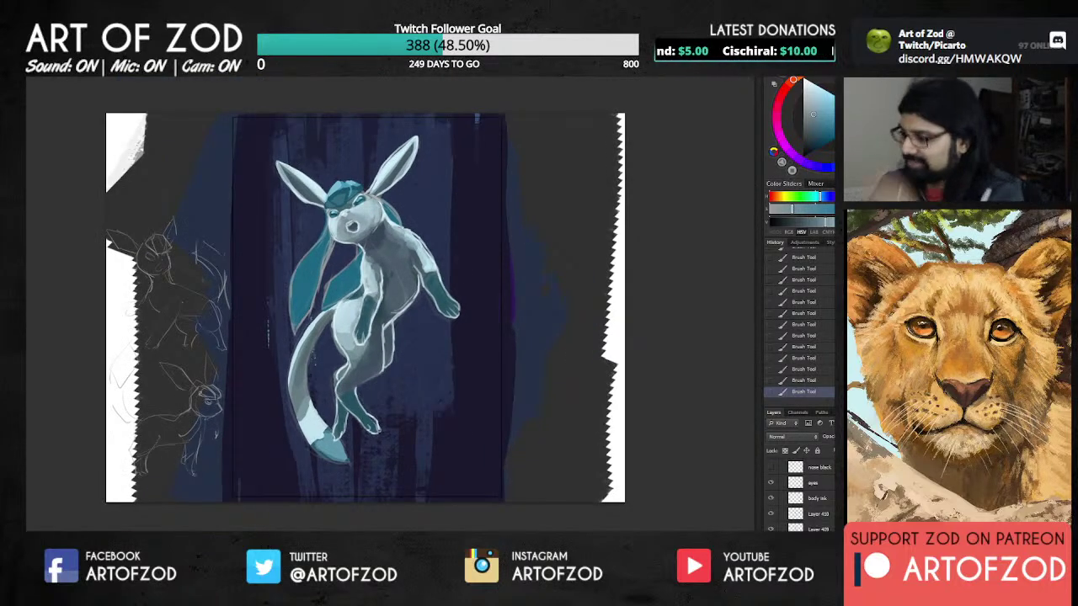
{"action": "scroll", "coordinate": [800, 496], "scroll_direction": "down", "scroll_amount": 5}
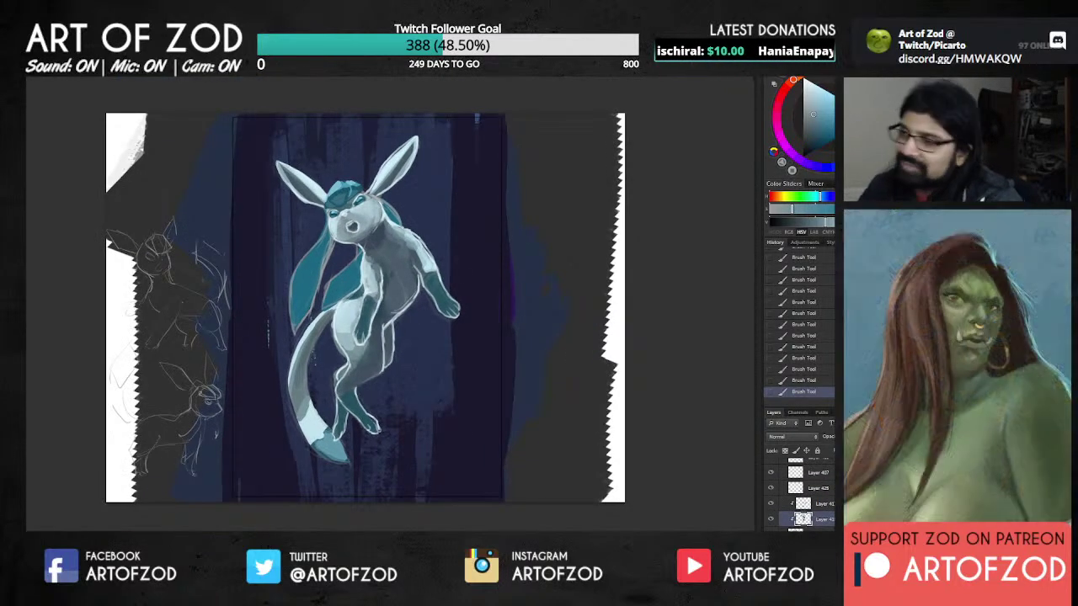
{"action": "key", "text": "ctrl+plus"}
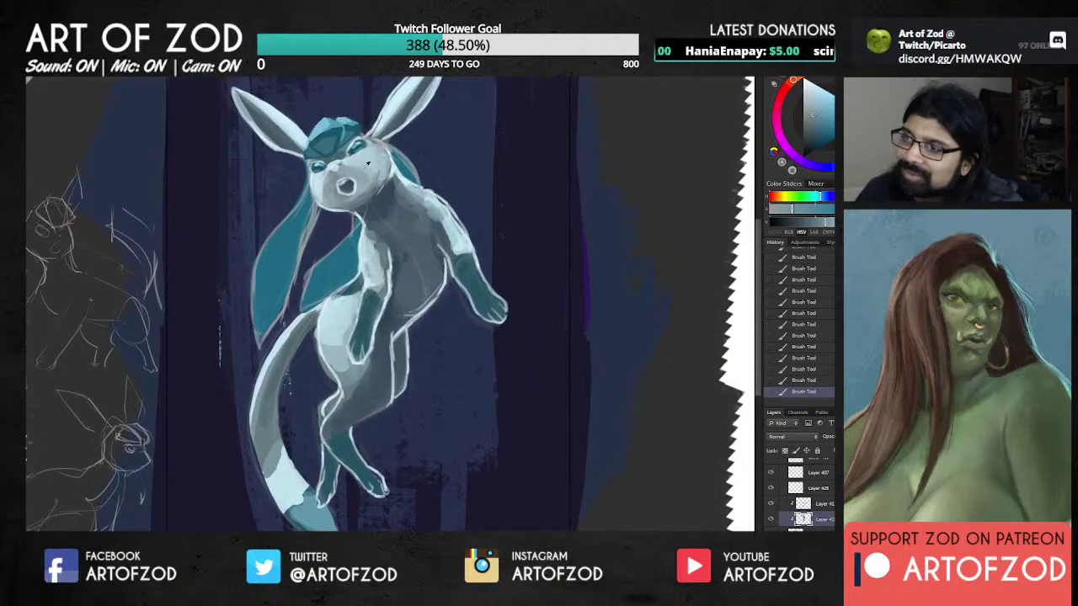
Step: Rework the mouth's outline and the muzzle beside it with sampled dark mouth blue and pale blue-greys
{"action": "left_click", "coordinate": [347, 185], "text": "alt"}
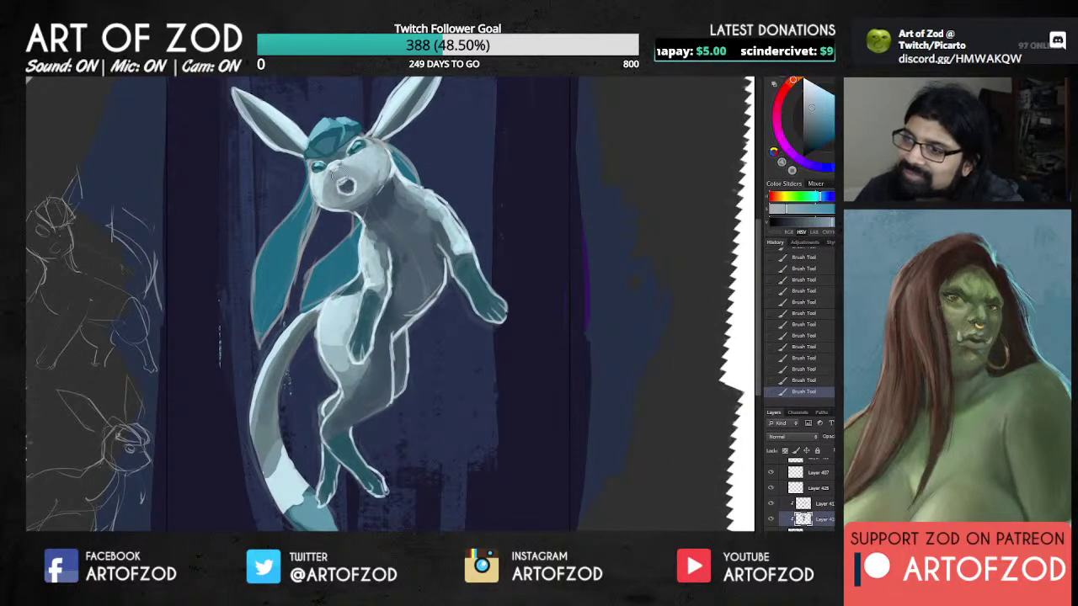
{"action": "left_click", "coordinate": [324, 187], "text": "alt"}
{"action": "mouse_move", "coordinate": [322, 184]}
{"action": "left_mouse_down"}
{"action": "mouse_move", "coordinate": [329, 199]}
{"action": "mouse_move", "coordinate": [339, 173]}
{"action": "mouse_move", "coordinate": [332, 197]}
{"action": "left_mouse_up"}
{"action": "left_click", "coordinate": [361, 180], "text": "alt"}
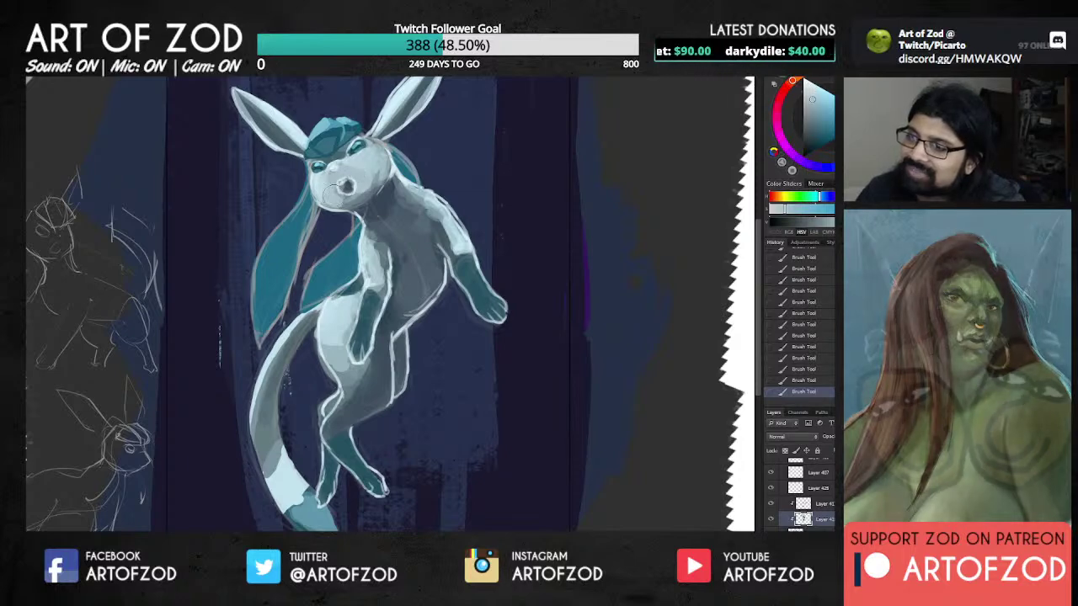
{"action": "left_click", "coordinate": [337, 195], "text": "alt"}
{"action": "left_click", "coordinate": [347, 185], "text": "alt"}
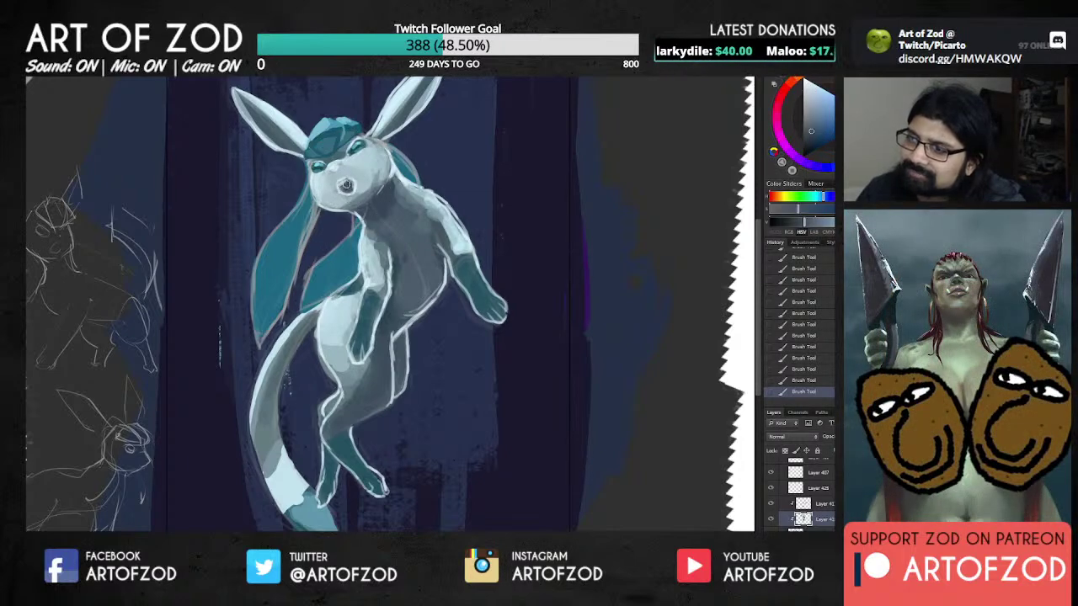
Step: Blend the muzzle from the chin up to the nose with sampled pale blue and blue-grey
{"action": "left_click", "coordinate": [329, 199], "text": "alt"}
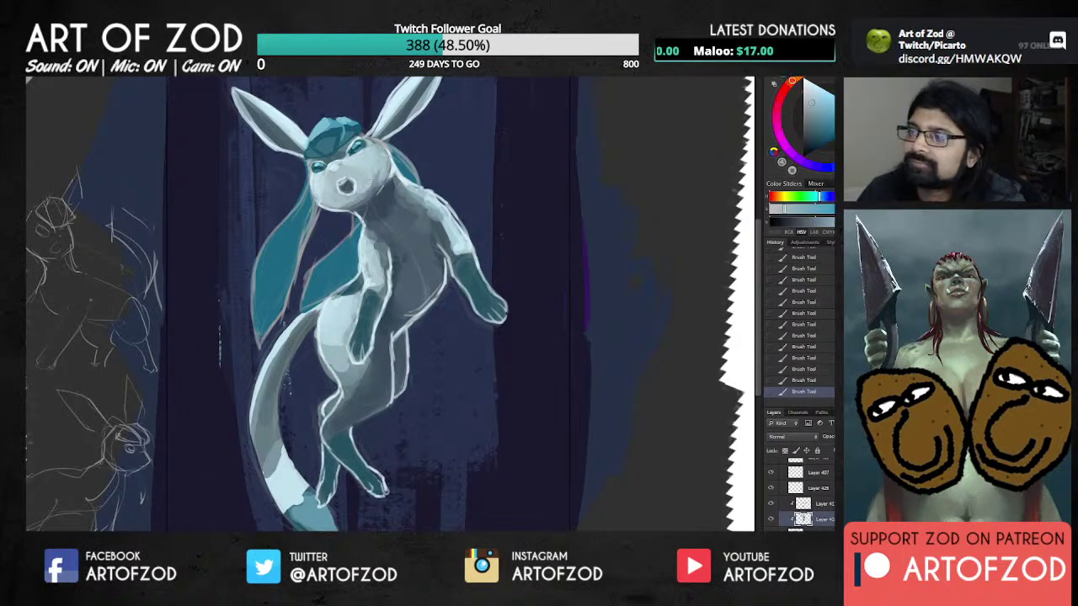
{"action": "left_click", "coordinate": [335, 175], "text": "alt"}
{"action": "left_click", "coordinate": [326, 175], "text": "alt"}
Step: Shade the jawline and chin below the mouth with blue-greys sampled from the jaw, neck and lower muzzle
{"action": "left_click", "coordinate": [369, 189], "text": "alt"}
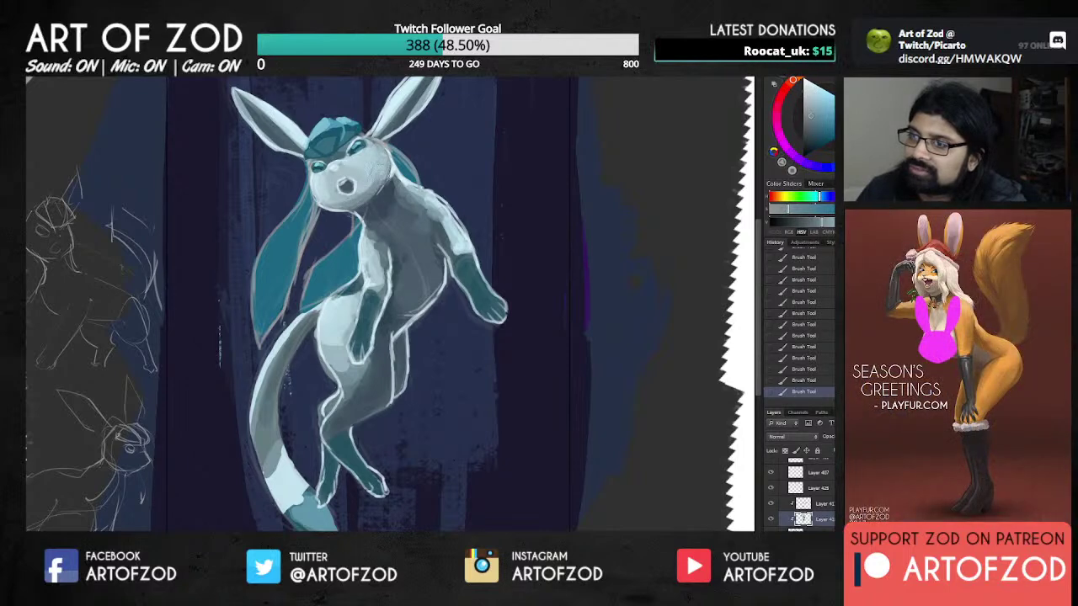
{"action": "left_click", "coordinate": [364, 211], "text": "alt"}
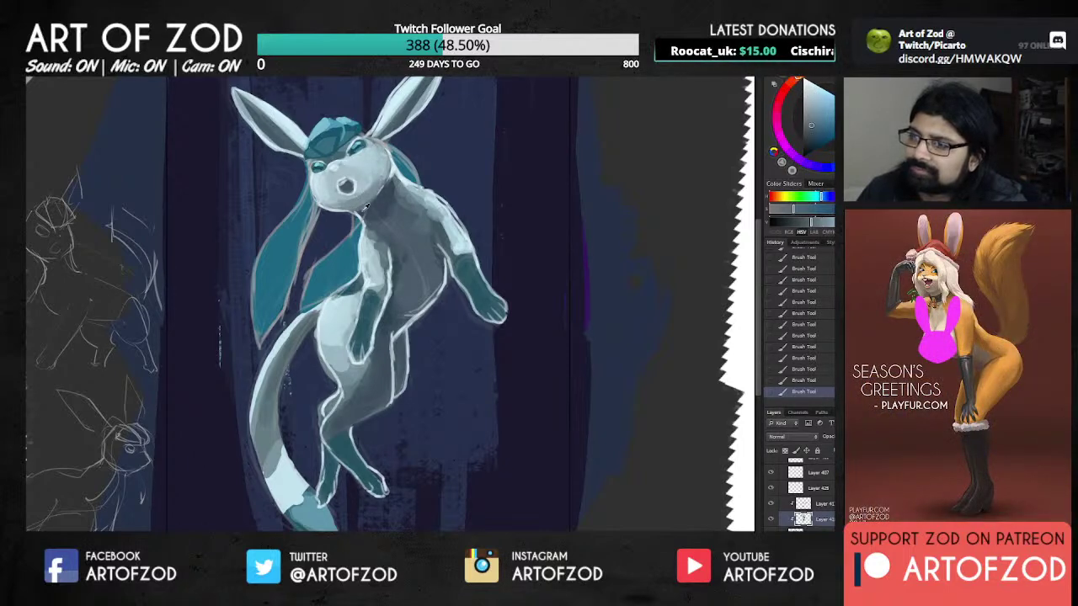
{"action": "left_click", "coordinate": [380, 192], "text": "alt"}
{"action": "left_click", "coordinate": [344, 202], "text": "alt"}
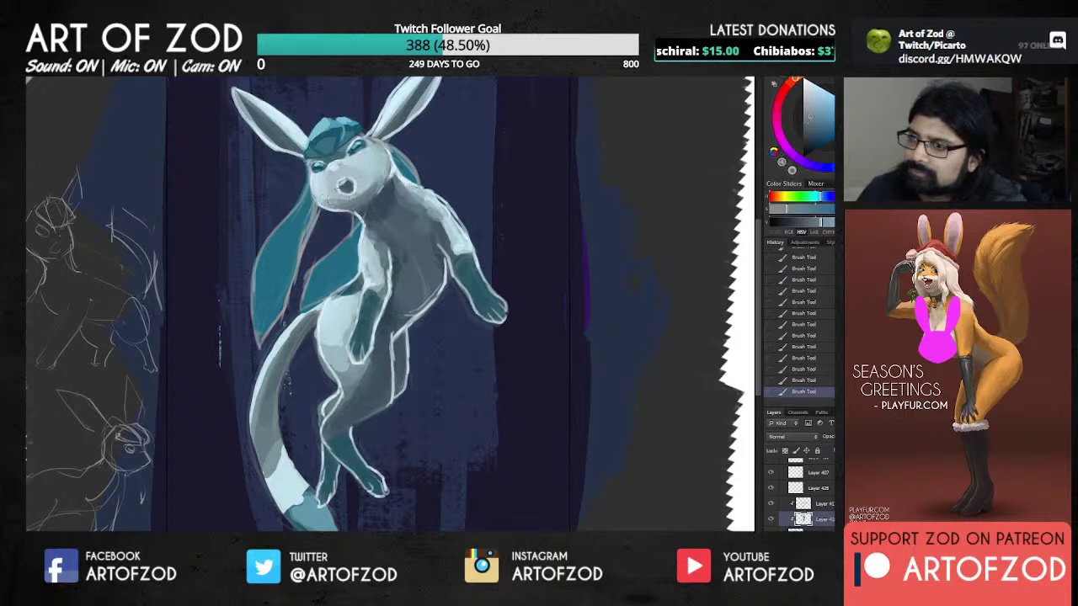
{"action": "left_click", "coordinate": [325, 195], "text": "alt"}
{"action": "left_click", "coordinate": [374, 190], "text": "alt"}
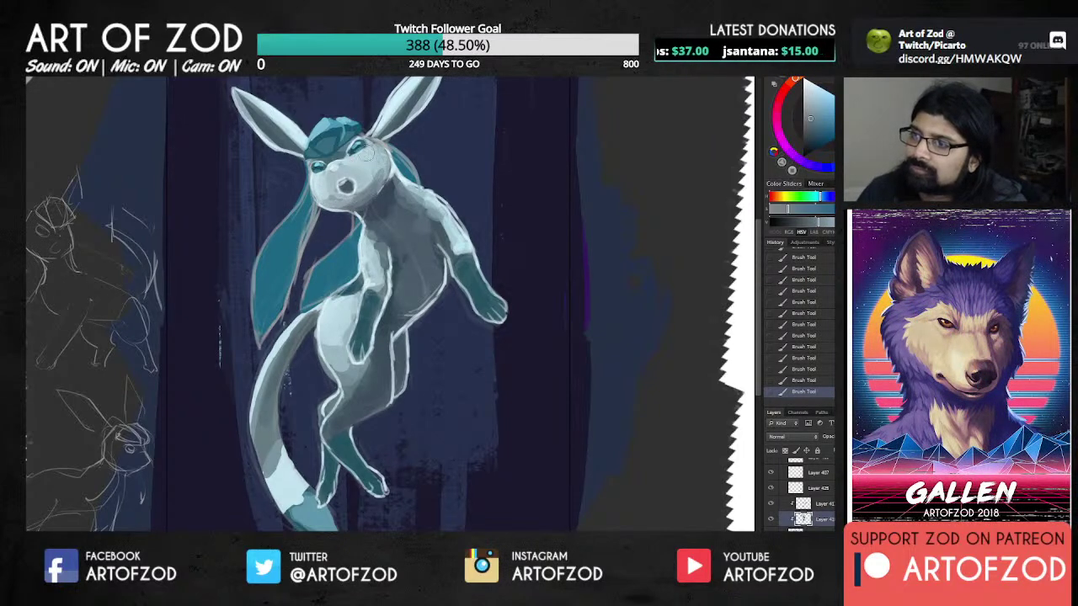
Step: Blend the creature's muzzle, nose and cheek with blue-greys sampled from the face
{"action": "left_click", "coordinate": [342, 166], "text": "alt"}
{"action": "left_click", "coordinate": [379, 179], "text": "alt"}
{"action": "left_click", "coordinate": [341, 175], "text": "alt"}
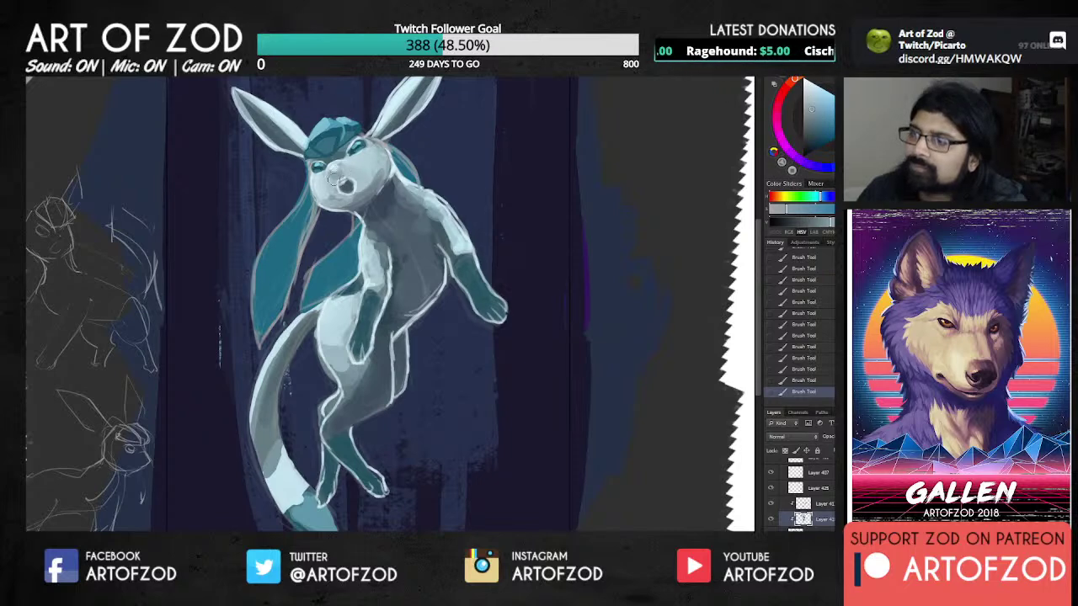
{"action": "left_click", "coordinate": [330, 191], "text": "alt"}
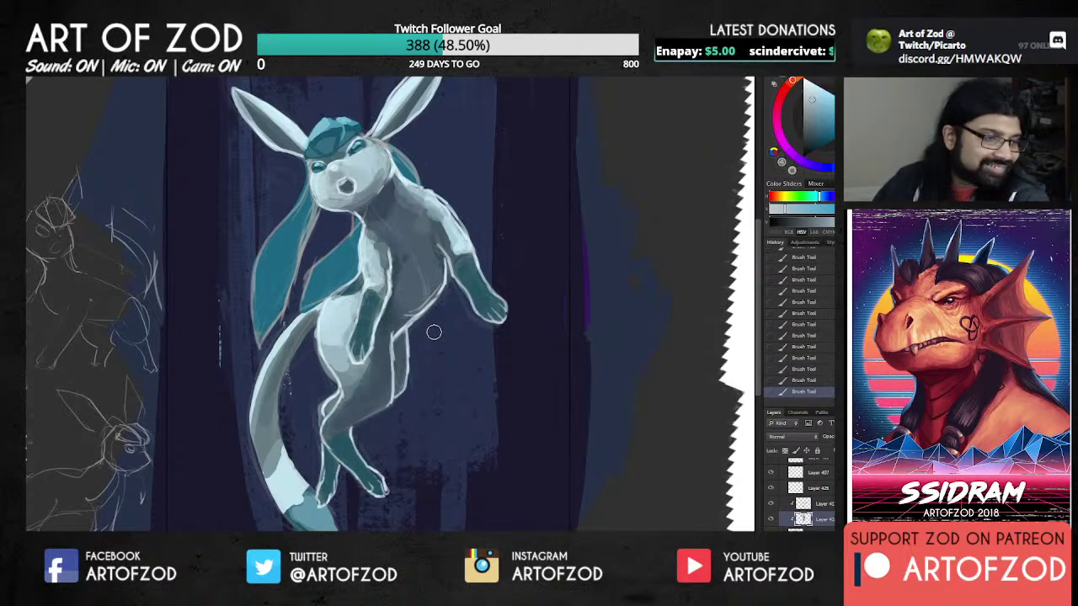
Step: Brighten the creature's face around the cheek and muzzle with a lighter pale blue than the one sampled beside the eye
{"action": "left_click", "coordinate": [369, 158], "text": "alt"}
{"action": "left_click", "coordinate": [812, 86]}
{"action": "left_click_drag", "start_coordinate": [318, 175], "coordinate": [325, 195]}
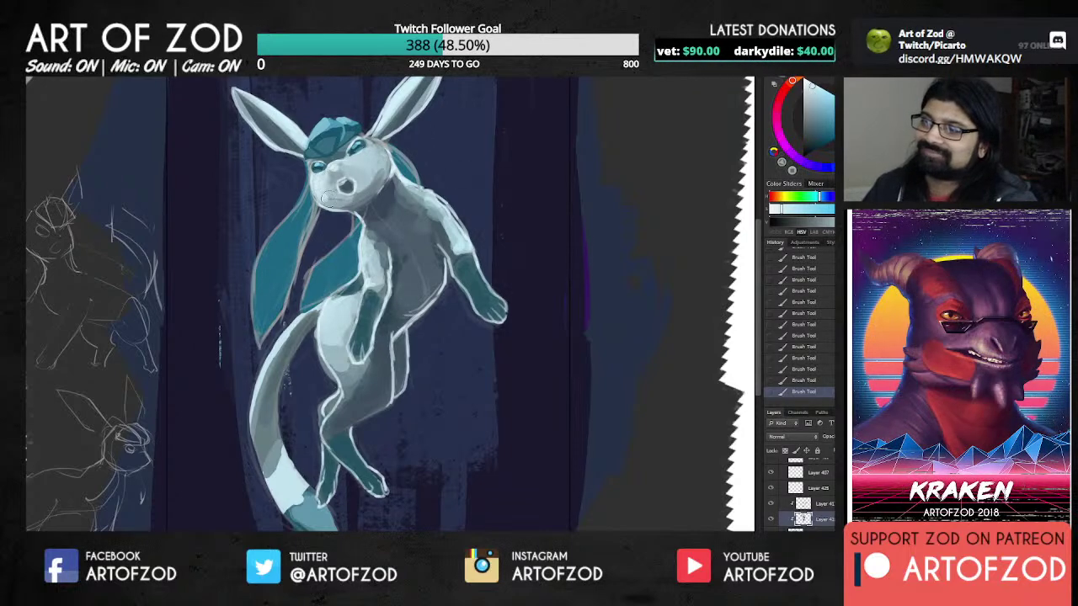
{"action": "left_click_drag", "start_coordinate": [370, 158], "coordinate": [318, 187]}
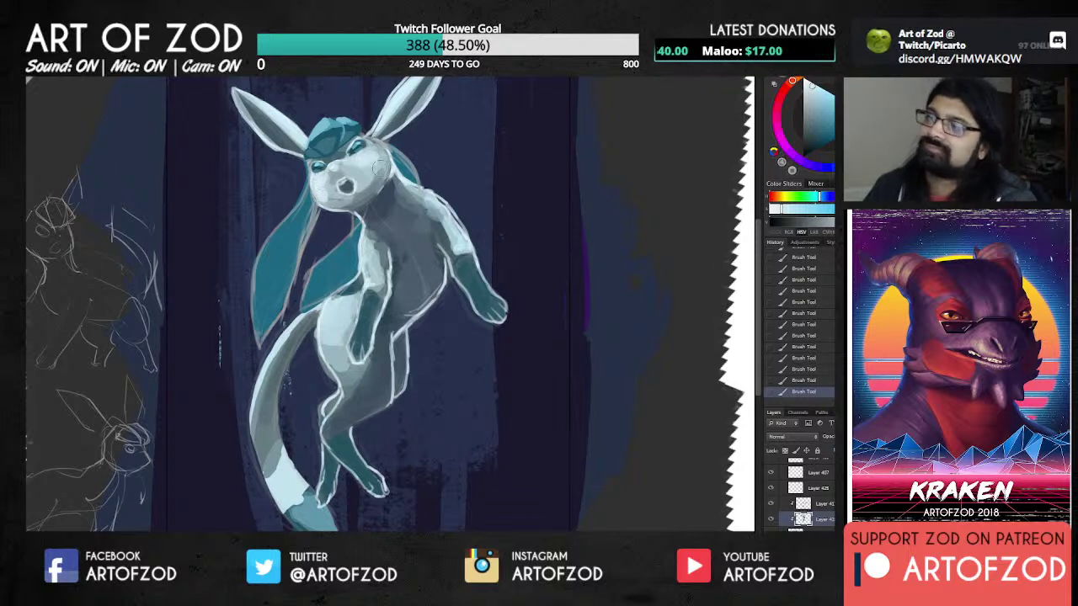
Step: Touch up the creature's cheek and jaw shading with blues sampled from the muzzle, cheek, chin and ear
{"action": "left_click", "coordinate": [339, 187], "text": "alt"}
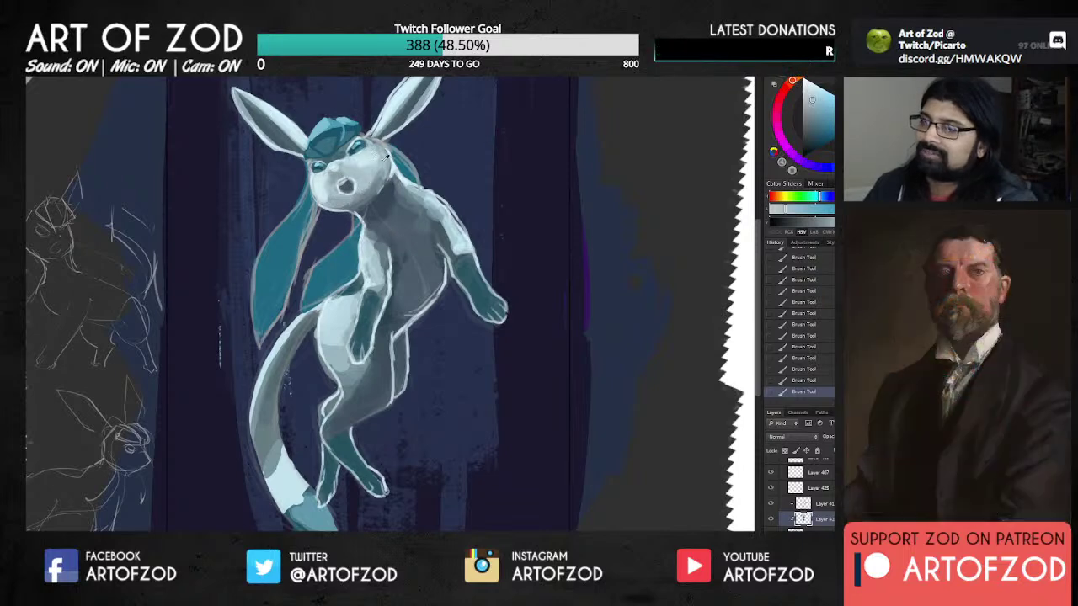
{"action": "left_click", "coordinate": [380, 175], "text": "alt"}
{"action": "left_click", "coordinate": [353, 202], "text": "alt"}
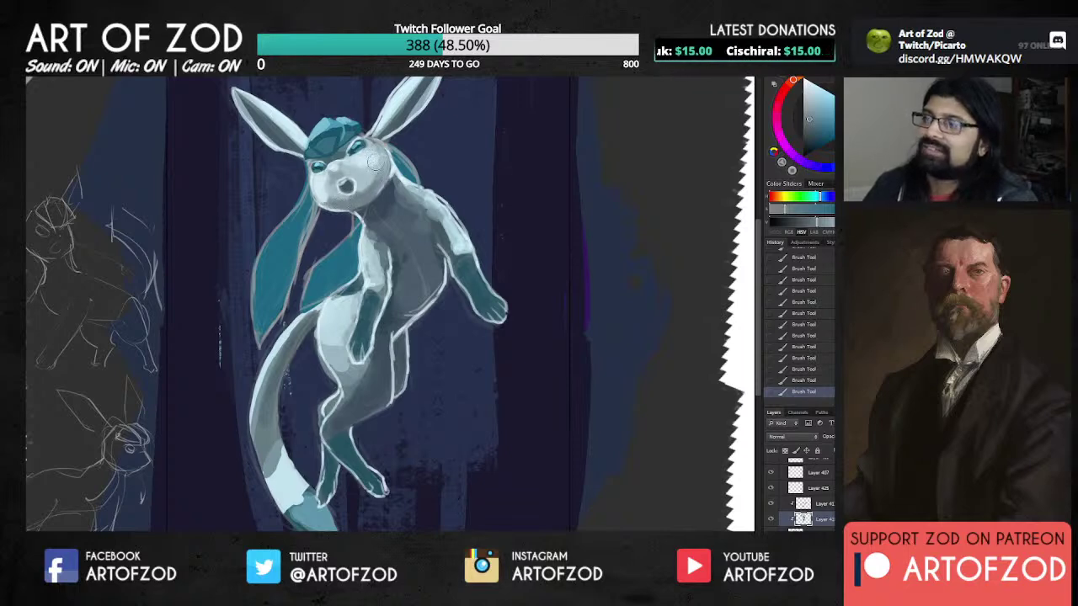
{"action": "left_click", "coordinate": [412, 107], "text": "alt"}
Step: Switch to the wolf head studies document and replace the front-facing head on Layer 4 with the skull sketch on Layer 3
{"action": "key", "text": "ctrl+minus"}
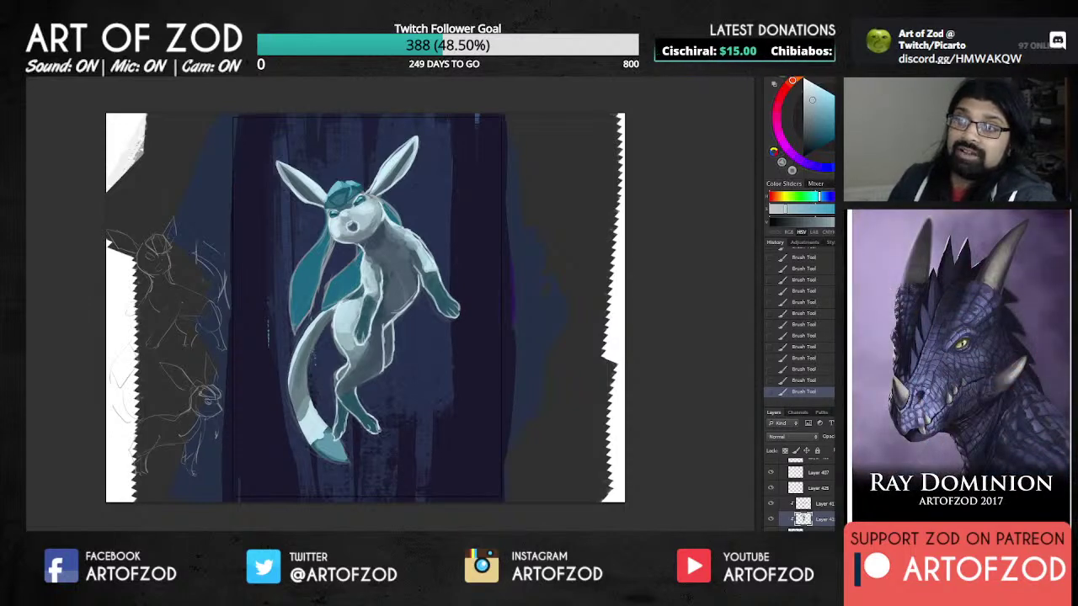
{"action": "left_click", "coordinate": [156, 77]}
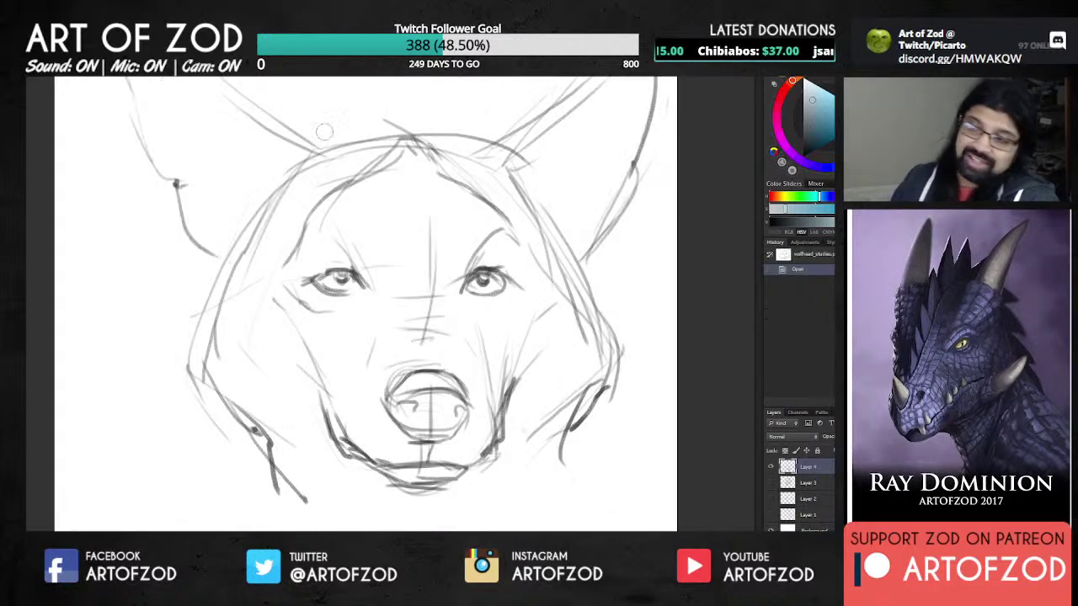
{"action": "key", "text": "ctrl+minus"}
{"action": "key", "text": "ctrl+minus"}
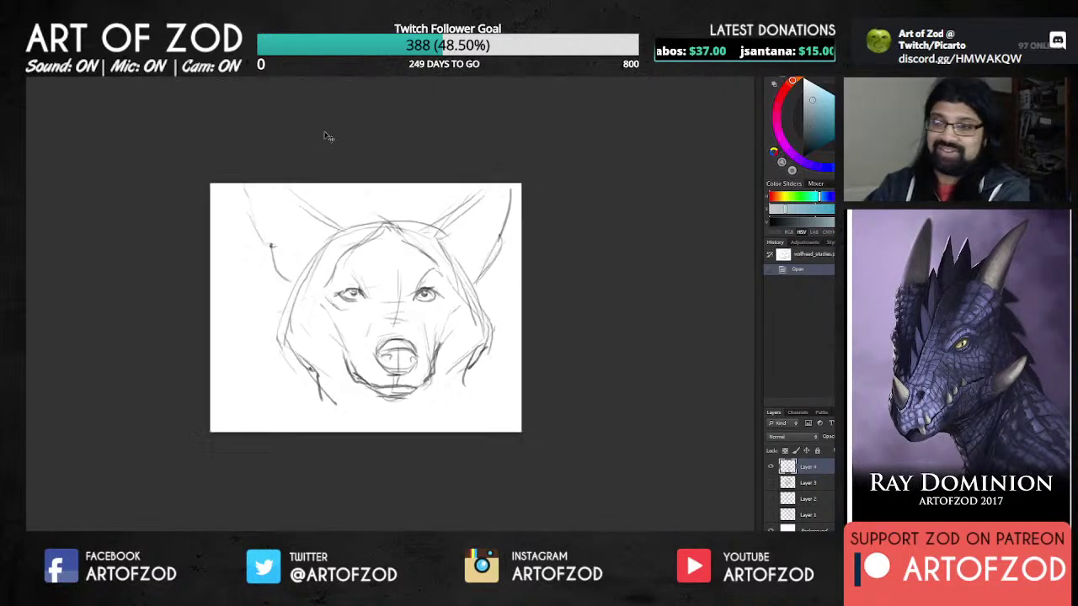
{"action": "left_click", "coordinate": [771, 468]}
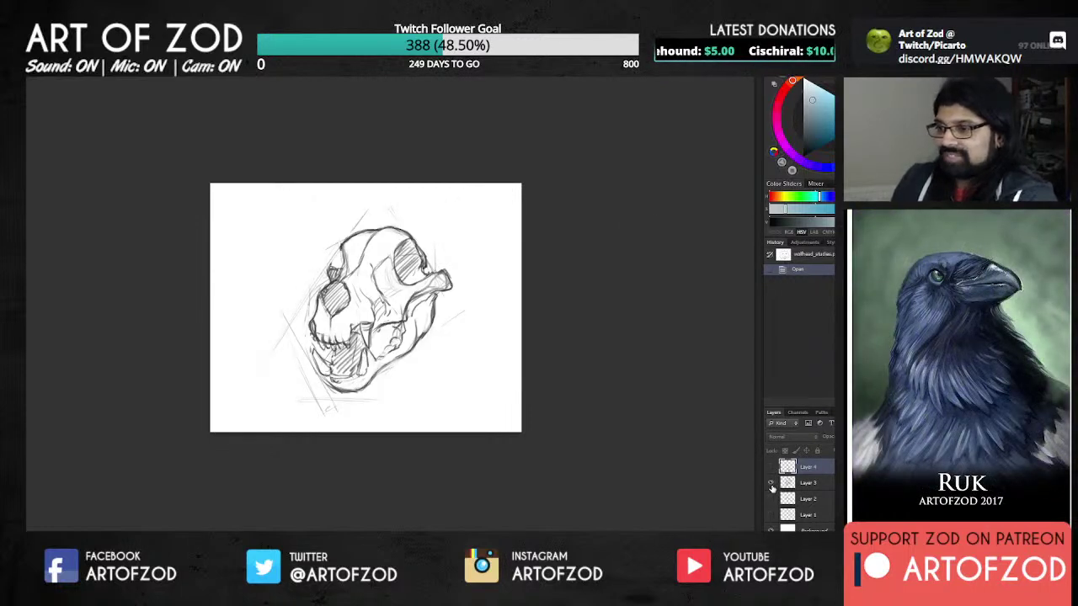
Step: Show only the three-quarter wolf head on Layer 2 and set that layer to 100% opacity
{"action": "left_click", "coordinate": [771, 484]}
{"action": "left_click", "coordinate": [772, 498]}
{"action": "left_click", "coordinate": [817, 502]}
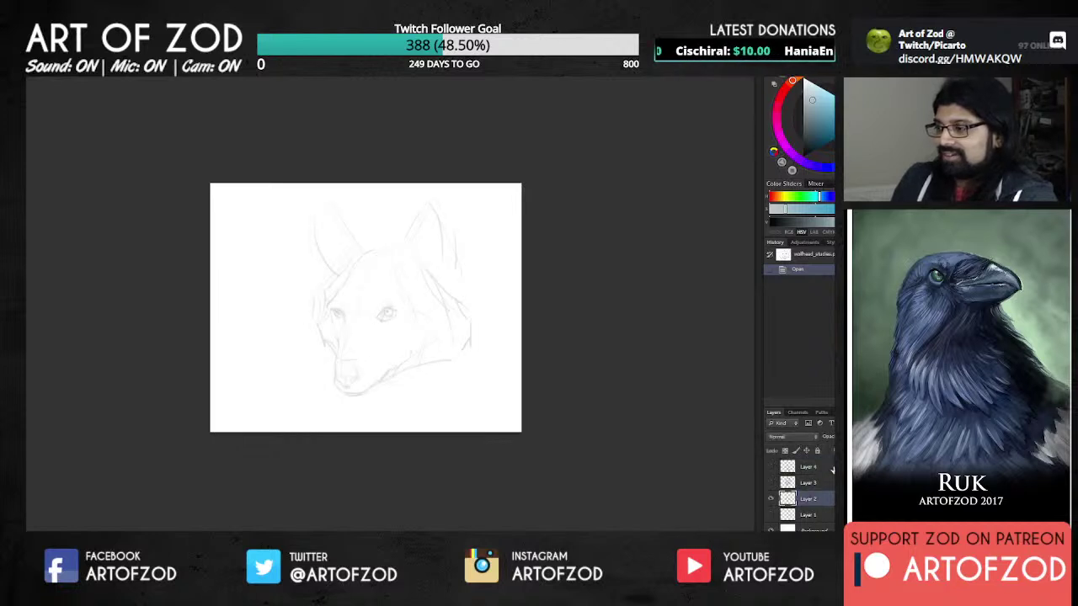
{"action": "key", "text": "0"}
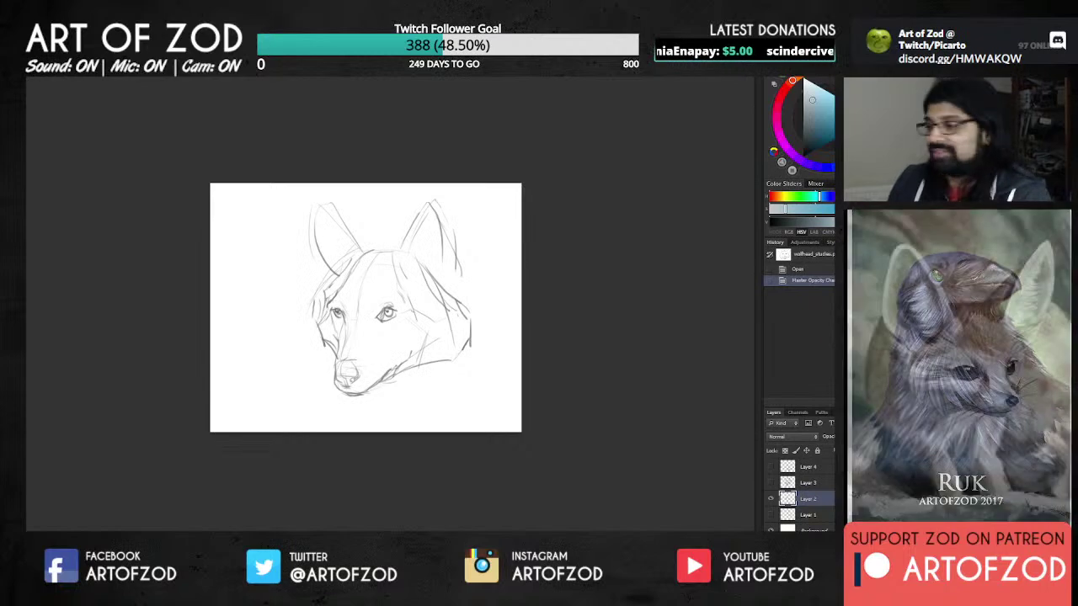
Step: Replace the Layer 2 sketch with the wolf head on Layer 1 and set Layer 1 to 100% opacity
{"action": "left_click", "coordinate": [770, 499]}
{"action": "left_click", "coordinate": [770, 514]}
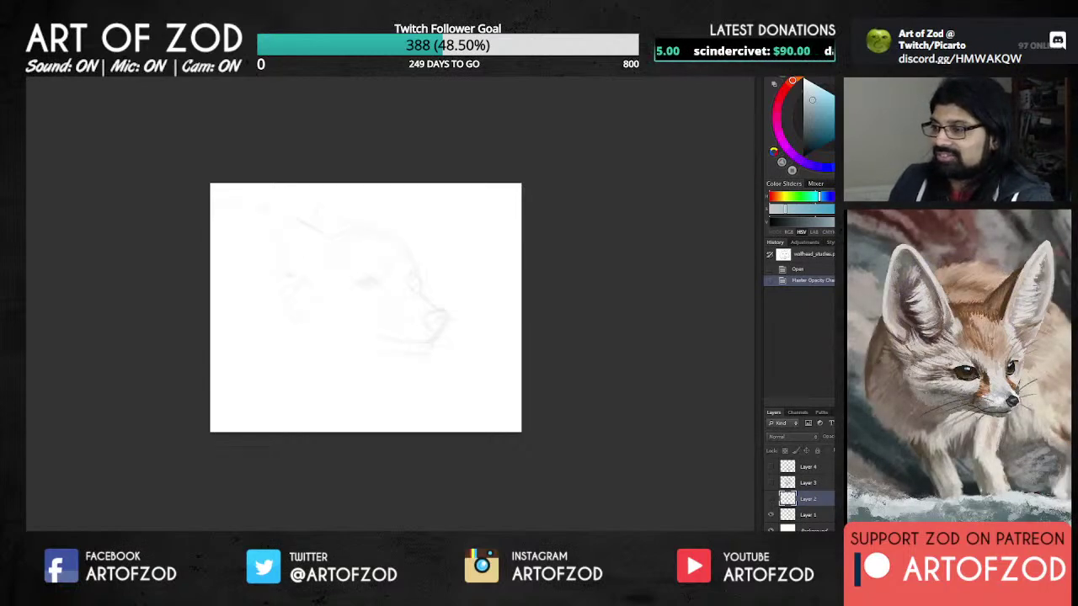
{"action": "left_click", "coordinate": [806, 514]}
{"action": "key", "text": "0"}
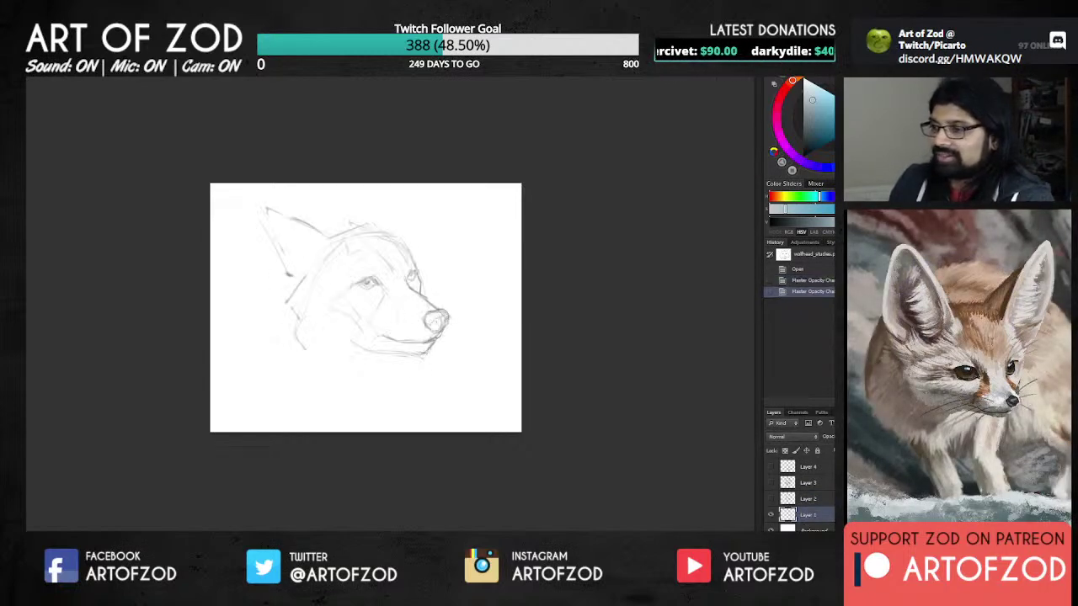
Step: Compare the wolf heads on Layer 2 and Layer 1 by showing each alone, and reapply 100% opacity to Layer 1
{"action": "left_click", "coordinate": [770, 514]}
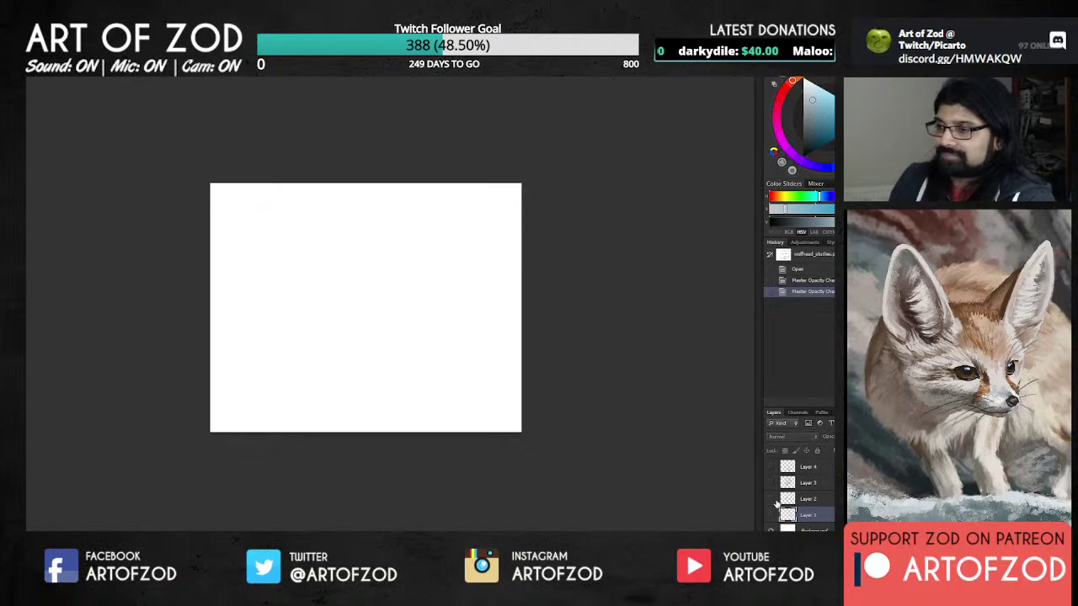
{"action": "left_click", "coordinate": [770, 498]}
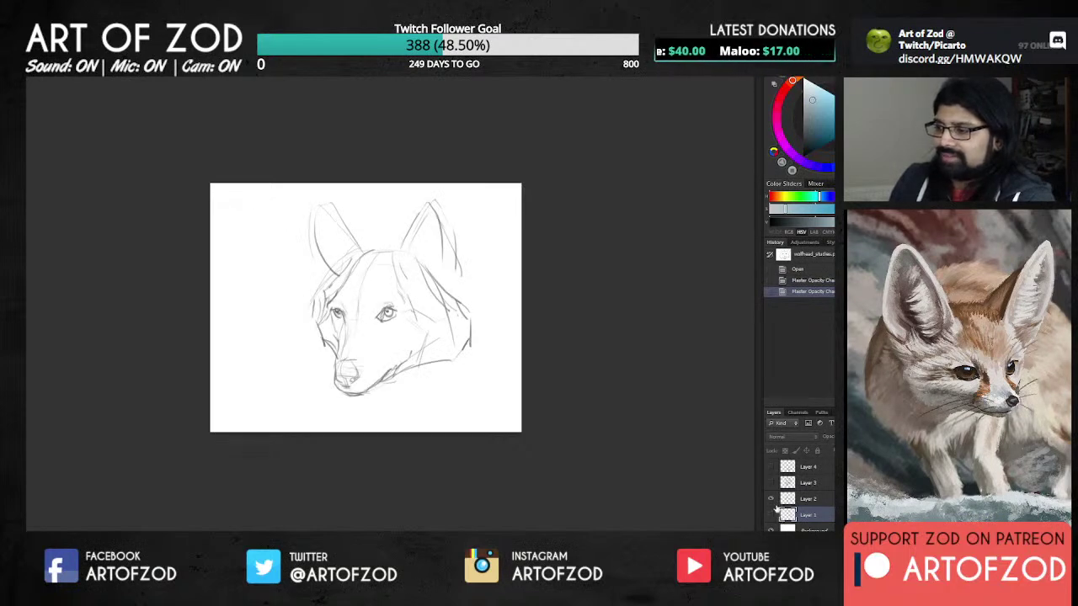
{"action": "left_click", "coordinate": [782, 501]}
{"action": "left_click", "coordinate": [772, 499]}
{"action": "left_click", "coordinate": [773, 514]}
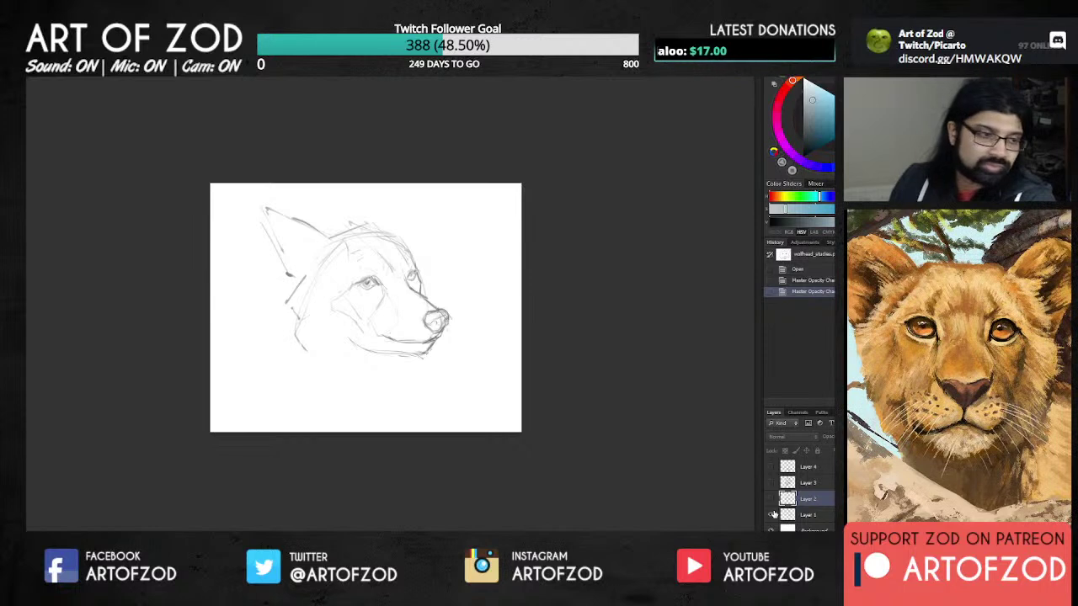
{"action": "left_click", "coordinate": [787, 515]}
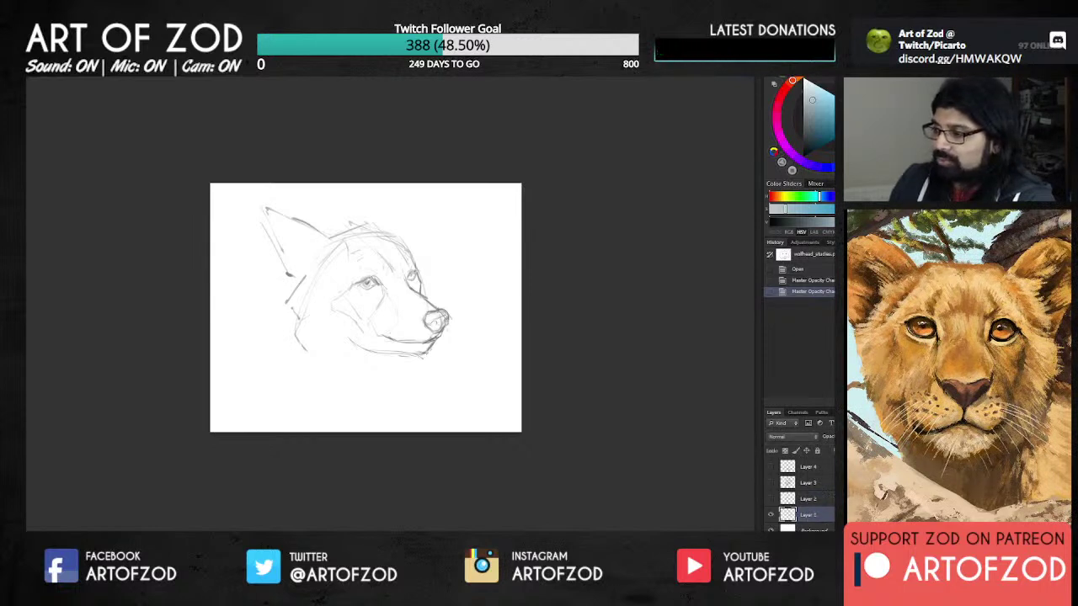
{"action": "key", "text": "0"}
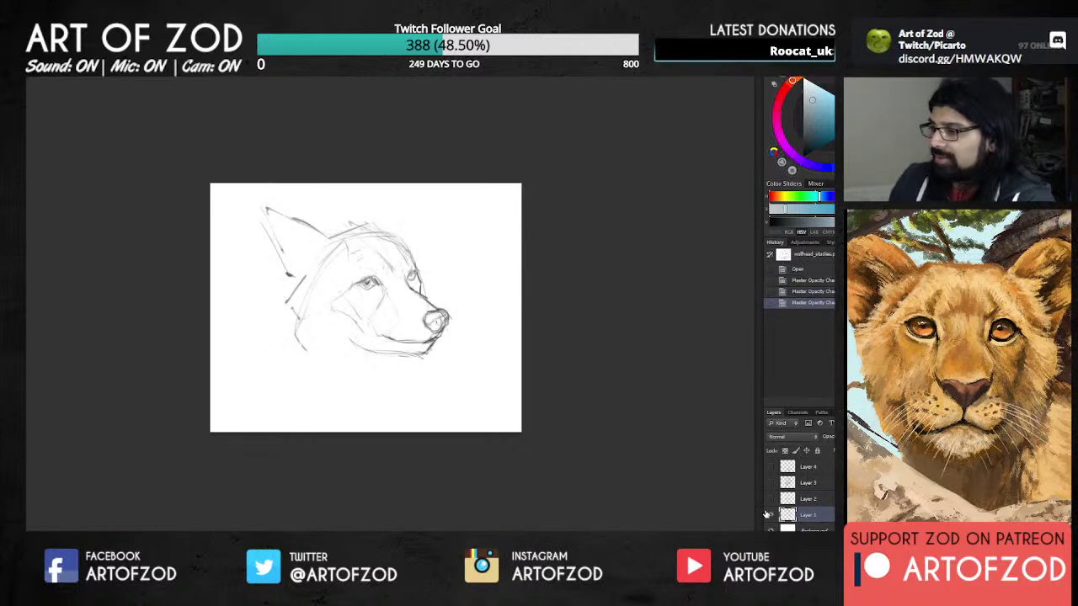
Step: Review the wolf head and skull sketches one at a time from Layer 1 up to Layer 4, and return to the creature painting
{"action": "left_click", "coordinate": [770, 515]}
{"action": "left_click", "coordinate": [770, 516]}
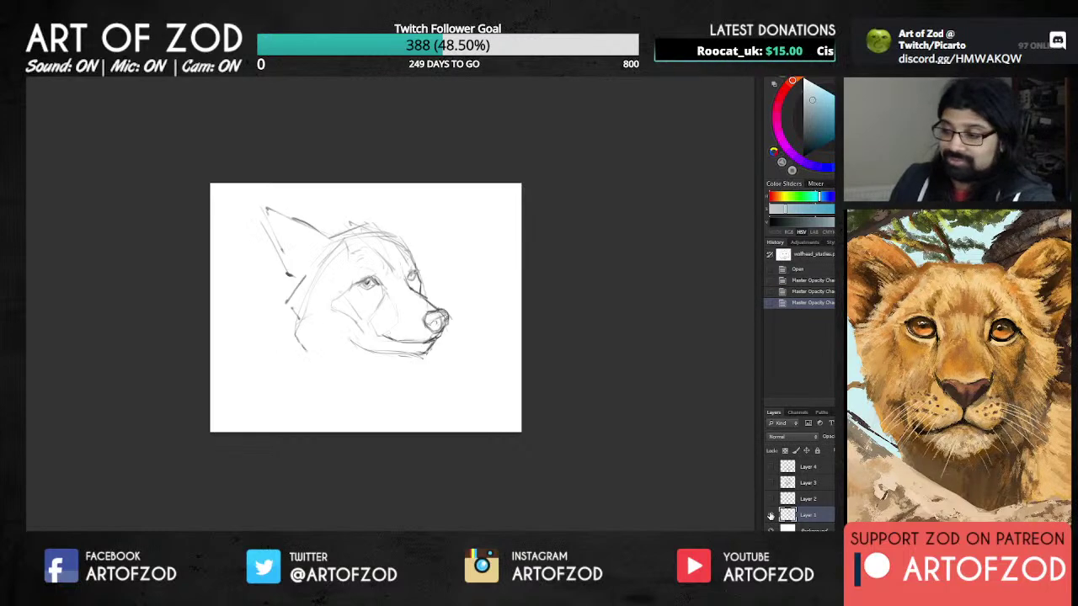
{"action": "left_click", "coordinate": [771, 500]}
{"action": "left_click", "coordinate": [771, 501]}
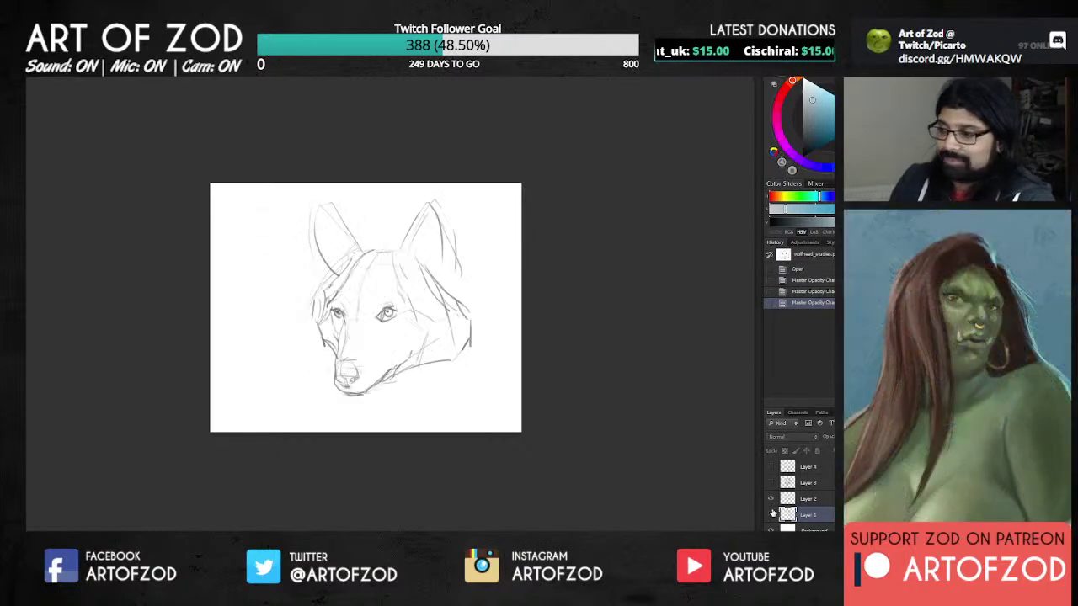
{"action": "left_click", "coordinate": [773, 500]}
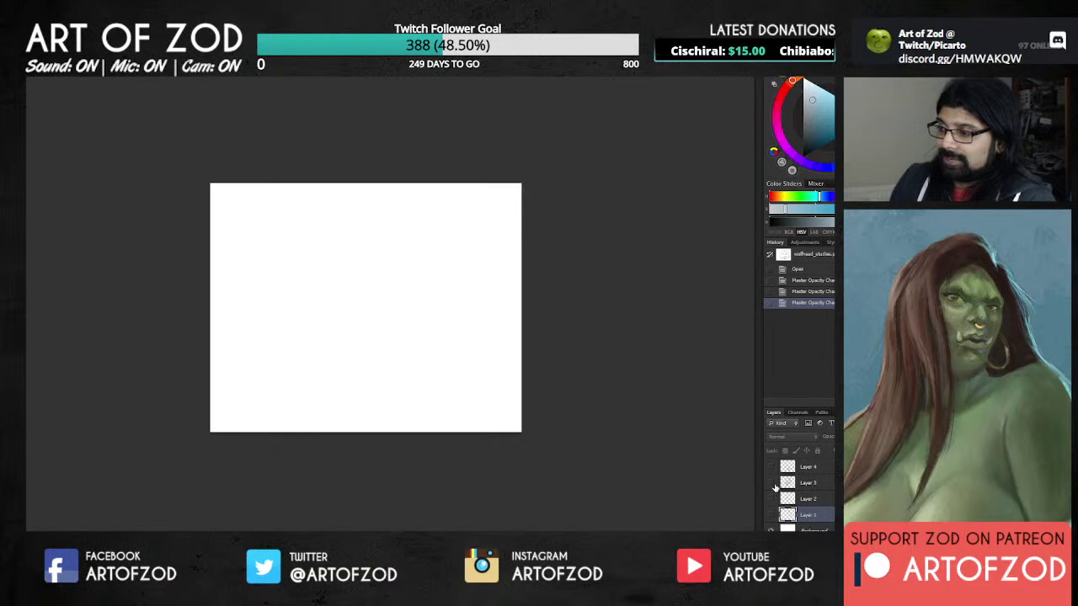
{"action": "left_click", "coordinate": [771, 484]}
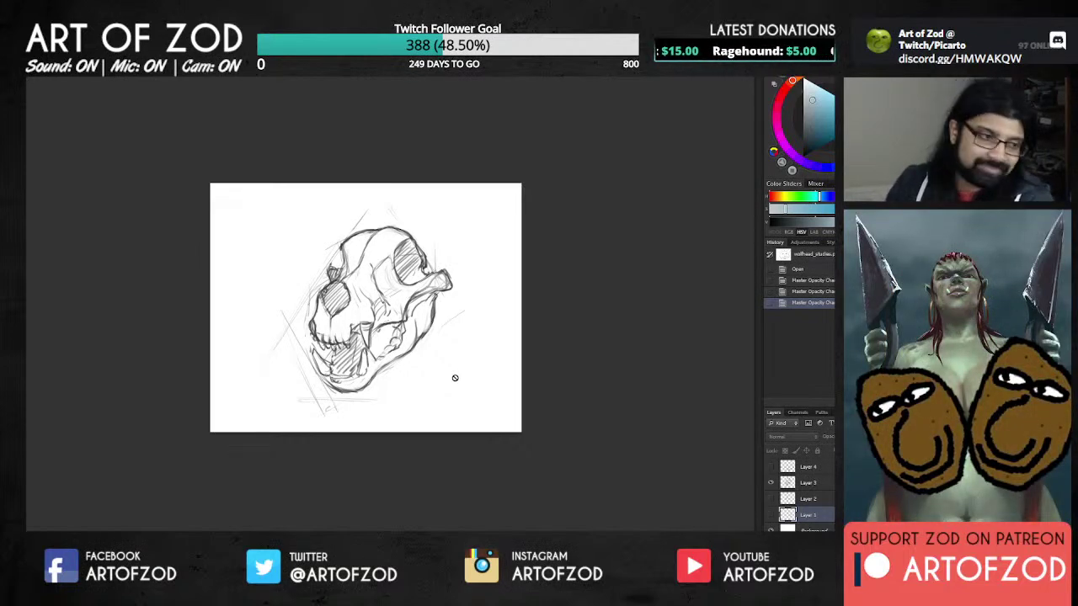
{"action": "left_click", "coordinate": [773, 480]}
{"action": "left_click", "coordinate": [770, 467]}
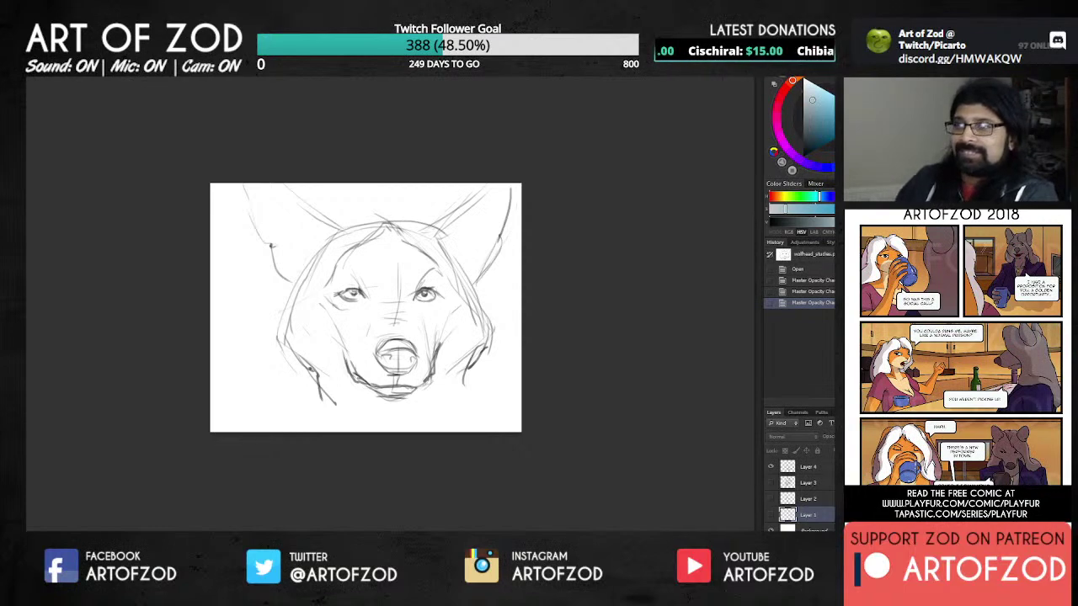
{"action": "key", "text": "ctrl+Tab"}
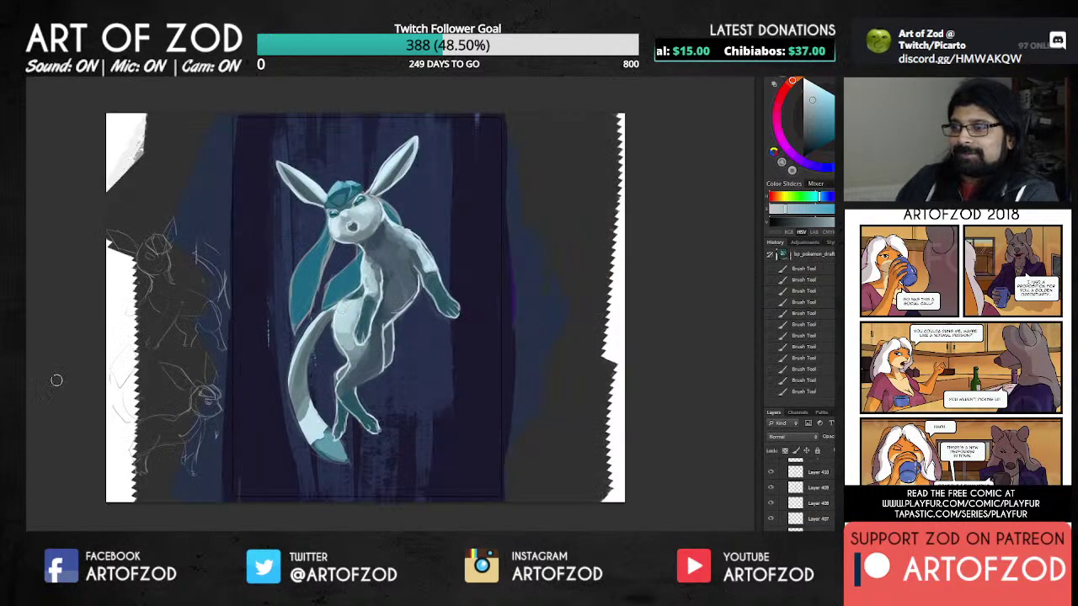